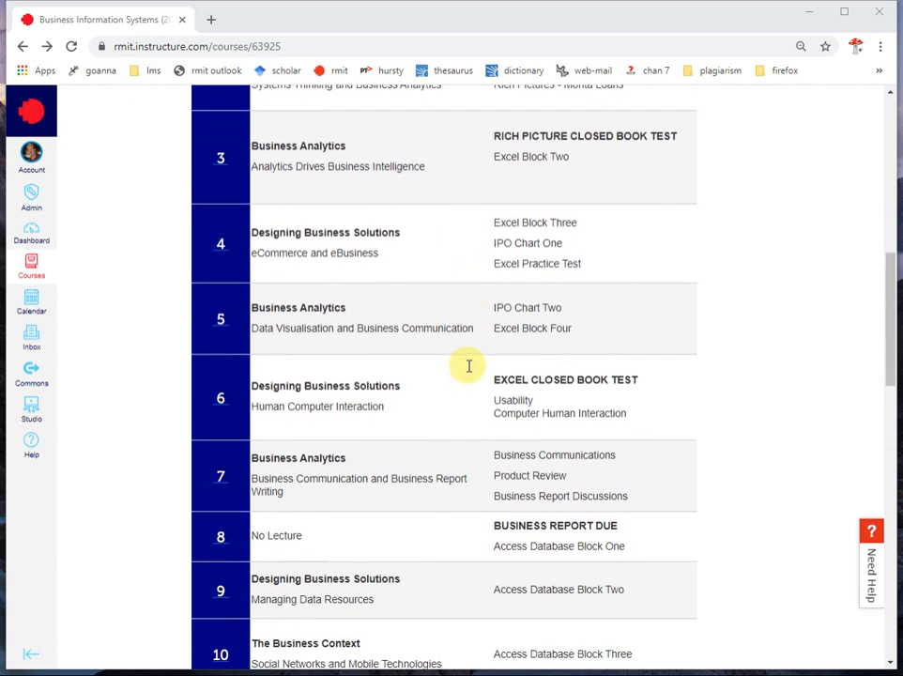
Examine the Week 5 row of the course schedule for its Business Analytics topic and the IPO Chart Two and Excel Block Four activities
{"action": "left_click_drag", "start_coordinate": [350, 308], "coordinate": [252, 302]}
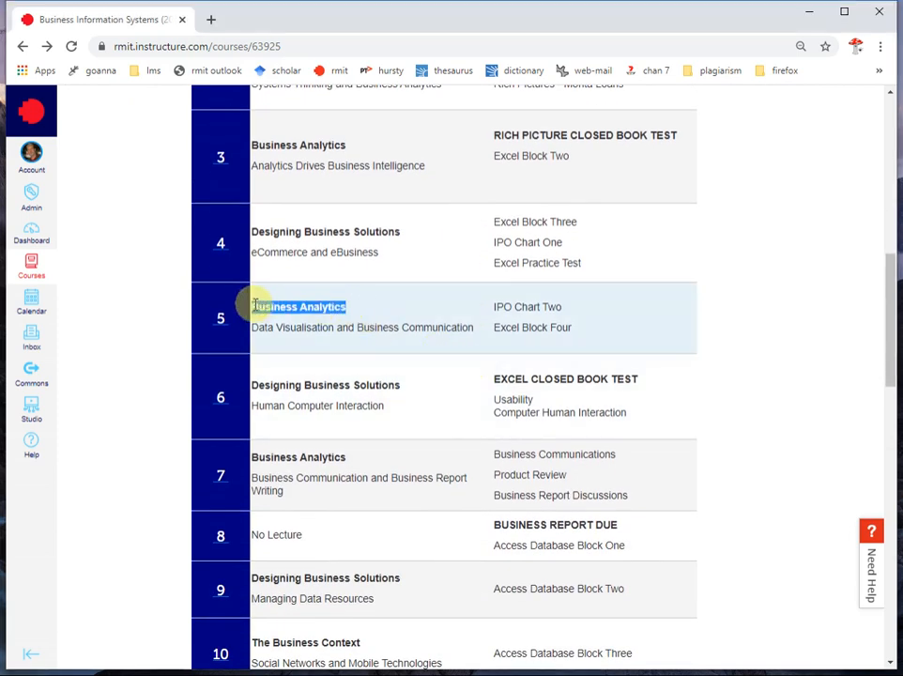
{"action": "left_click_drag", "start_coordinate": [575, 326], "coordinate": [498, 306]}
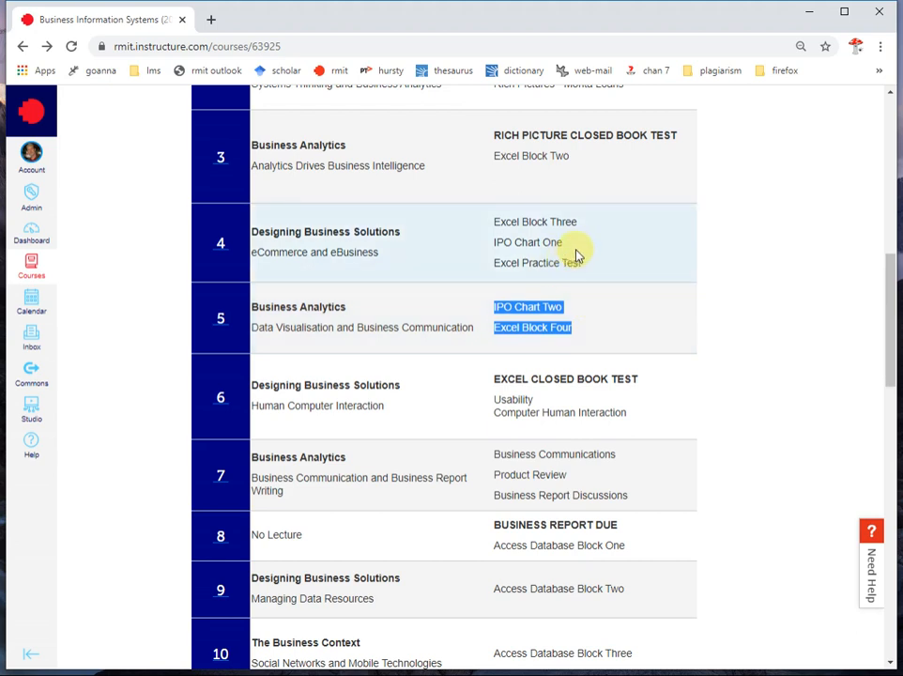
{"action": "scroll", "coordinate": [576, 254], "scroll_direction": "up", "scroll_amount": 1}
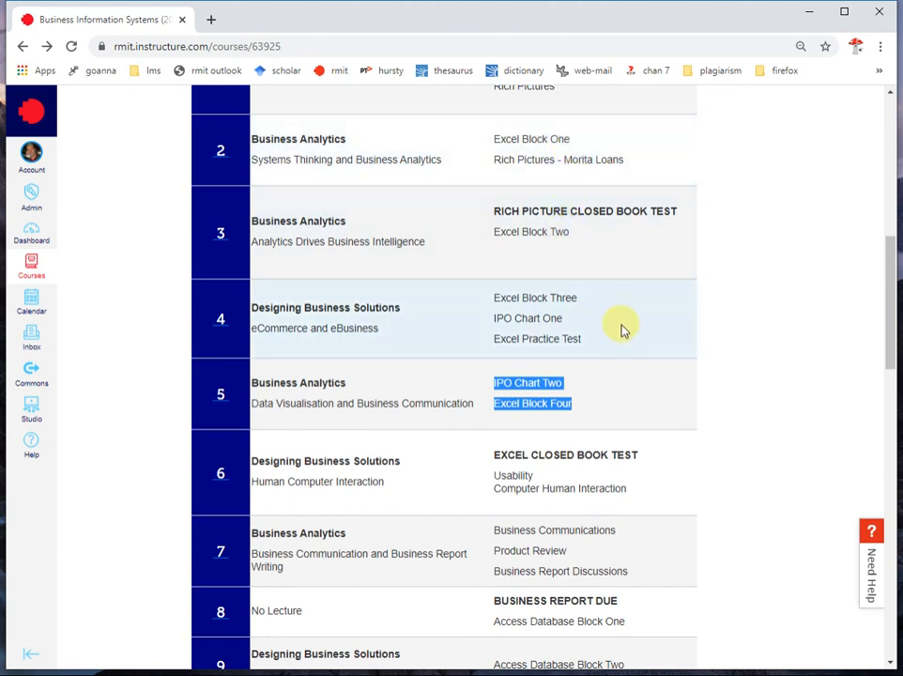
{"action": "scroll", "coordinate": [620, 329], "scroll_direction": "down", "scroll_amount": 1}
{"action": "left_click", "coordinate": [579, 340]}
{"action": "left_click_drag", "start_coordinate": [574, 330], "coordinate": [490, 327]}
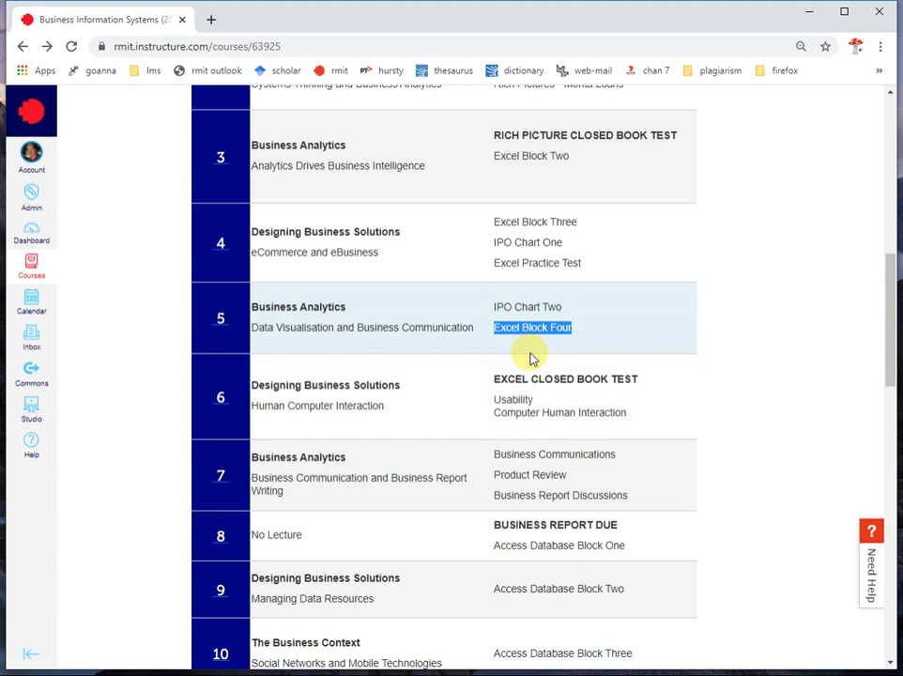
{"action": "left_click", "coordinate": [331, 329]}
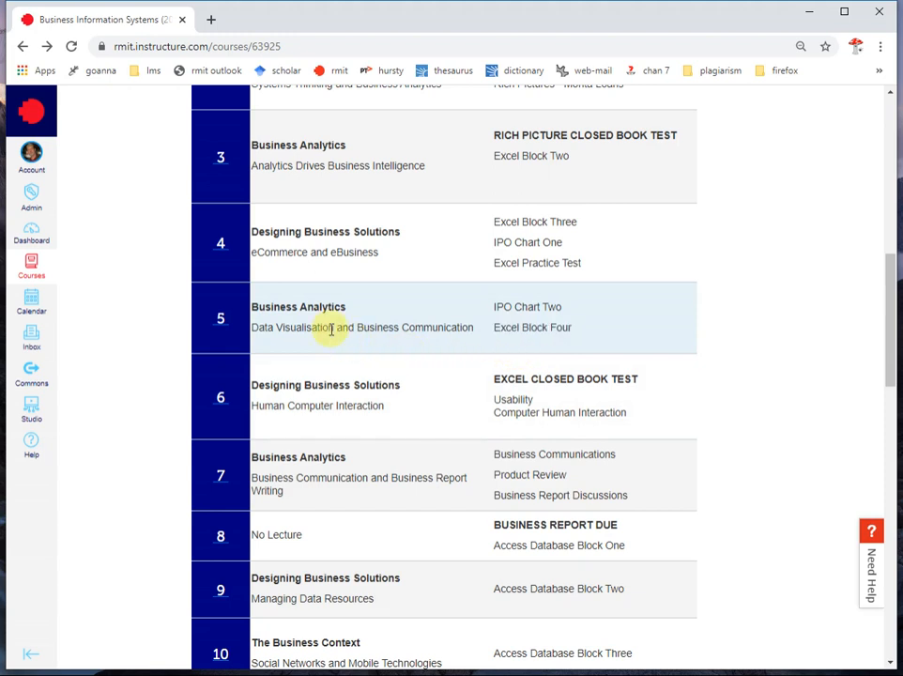
From the Week 5 Excel Block Four workshop materials page, download IPO Chart Two, Business Analytics Using Excel Part Four and both Morita Loans Part Four workbooks
{"action": "left_click", "coordinate": [221, 322]}
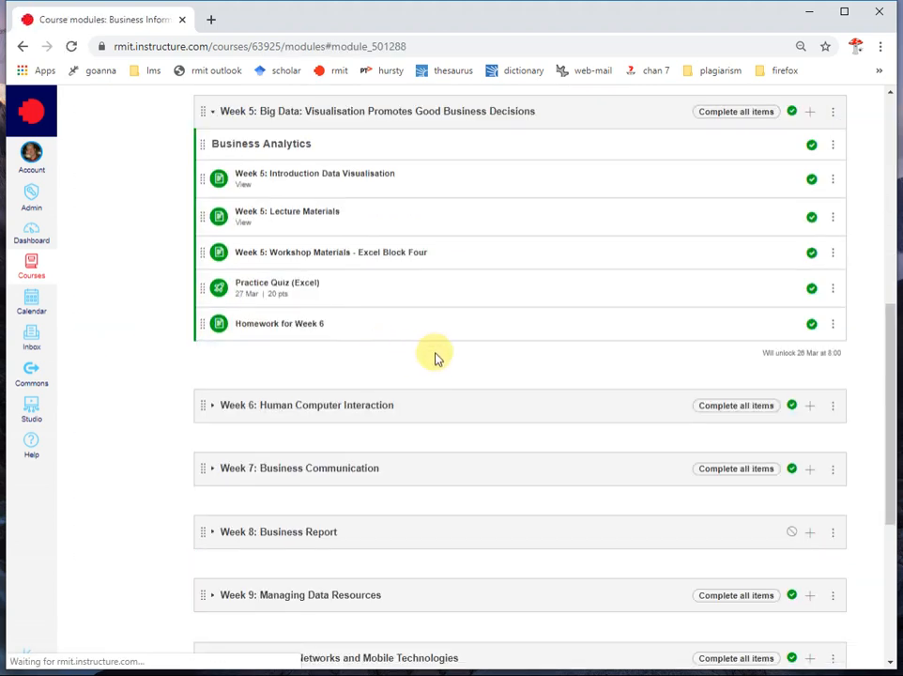
{"action": "left_click", "coordinate": [339, 259]}
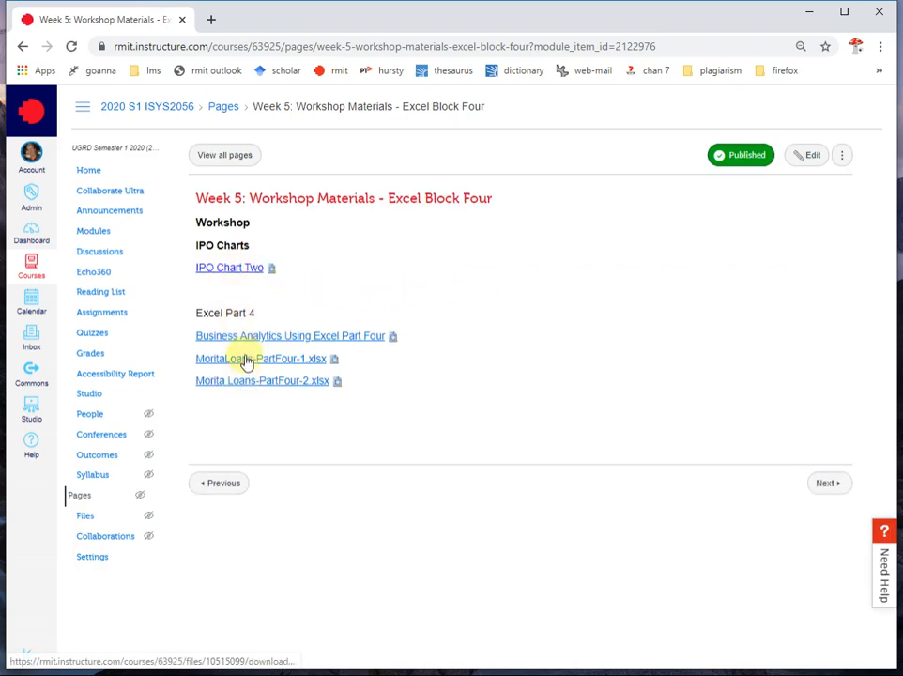
{"action": "left_click", "coordinate": [243, 270]}
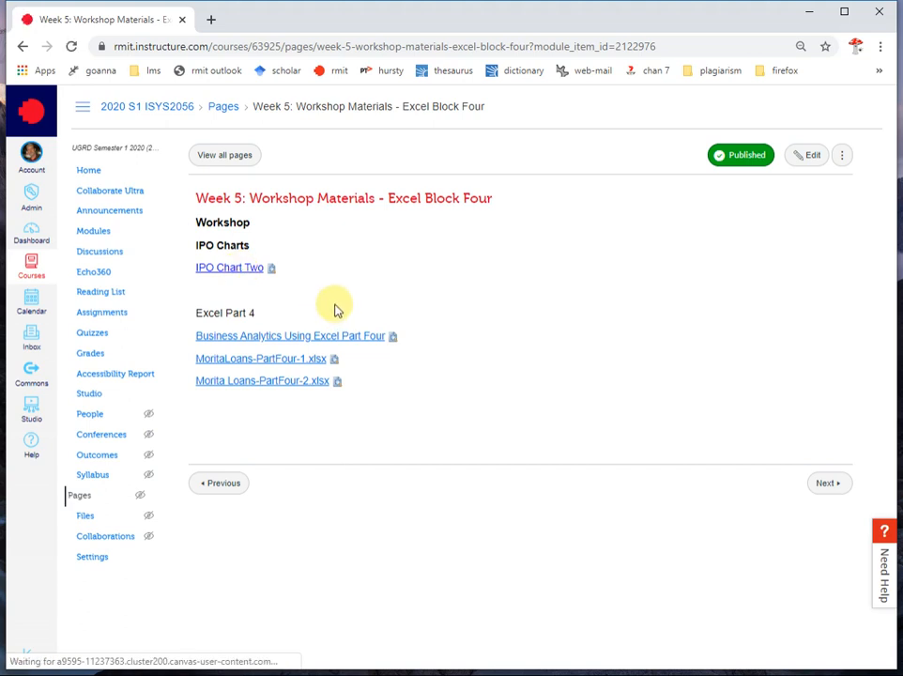
{"action": "left_click", "coordinate": [305, 338]}
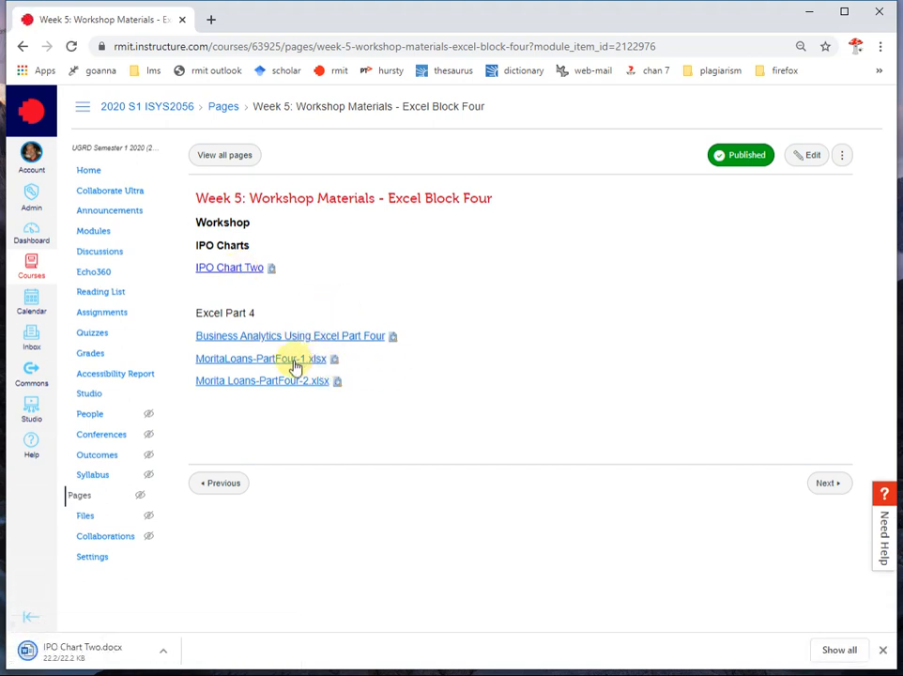
{"action": "left_click", "coordinate": [295, 360]}
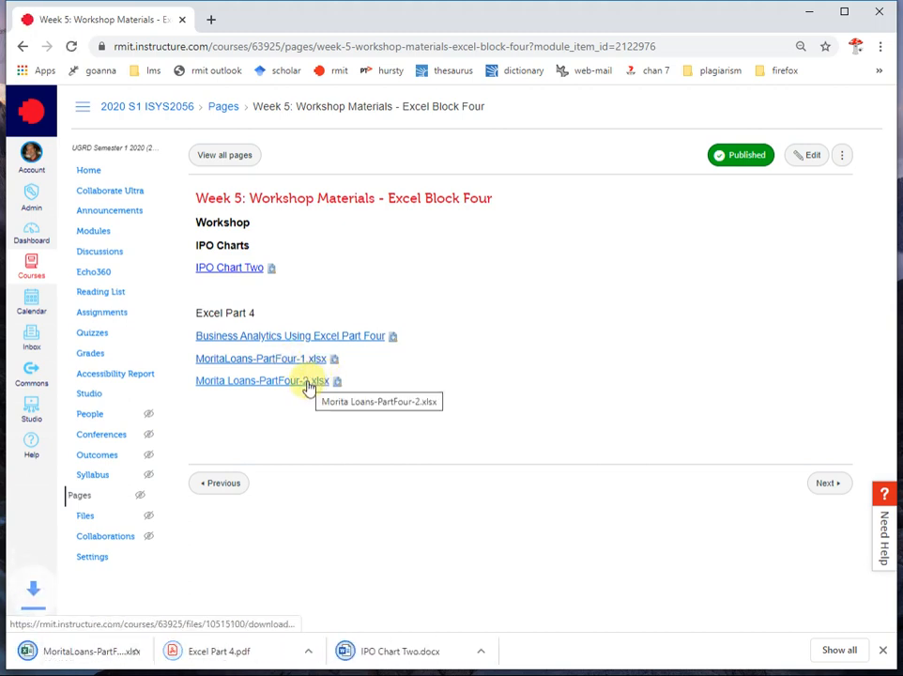
{"action": "left_click", "coordinate": [313, 384]}
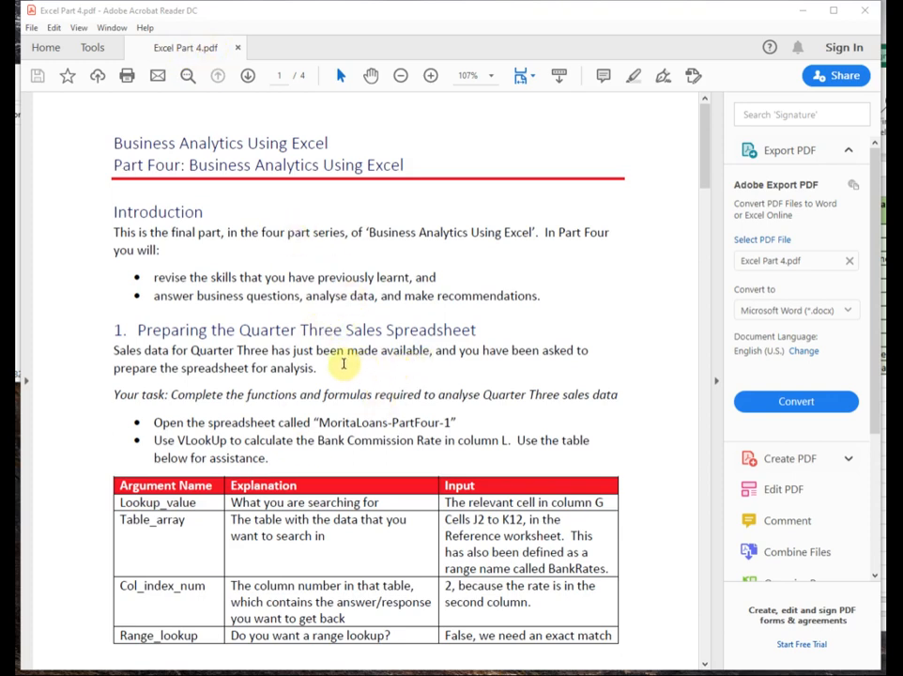
Read the two learning aims in the Introduction of Excel Part 4.pdf, on revising skills and answering business questions
{"action": "left_click", "coordinate": [319, 296]}
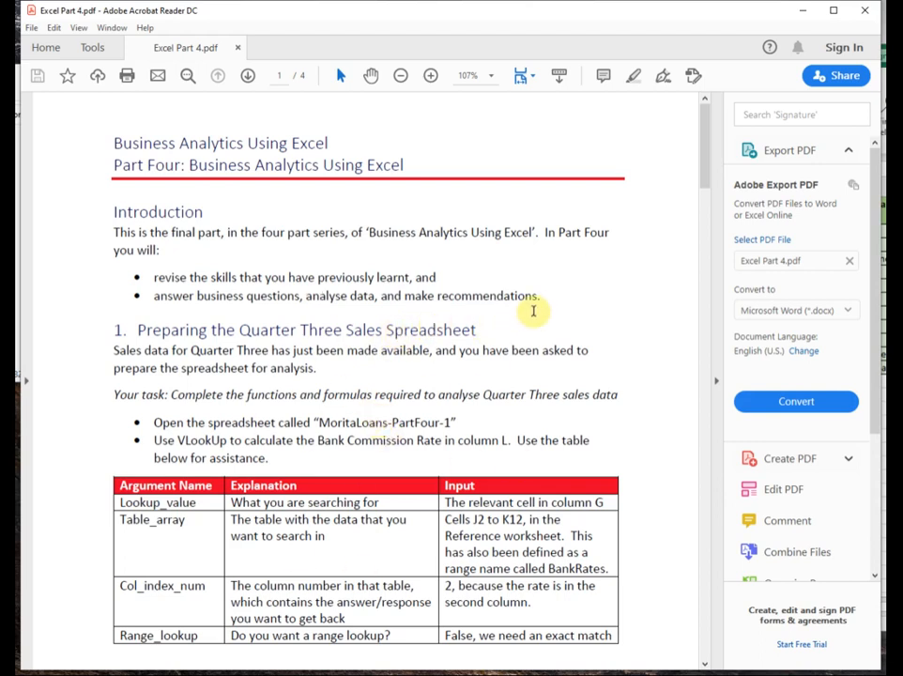
{"action": "left_click_drag", "start_coordinate": [541, 300], "coordinate": [139, 275]}
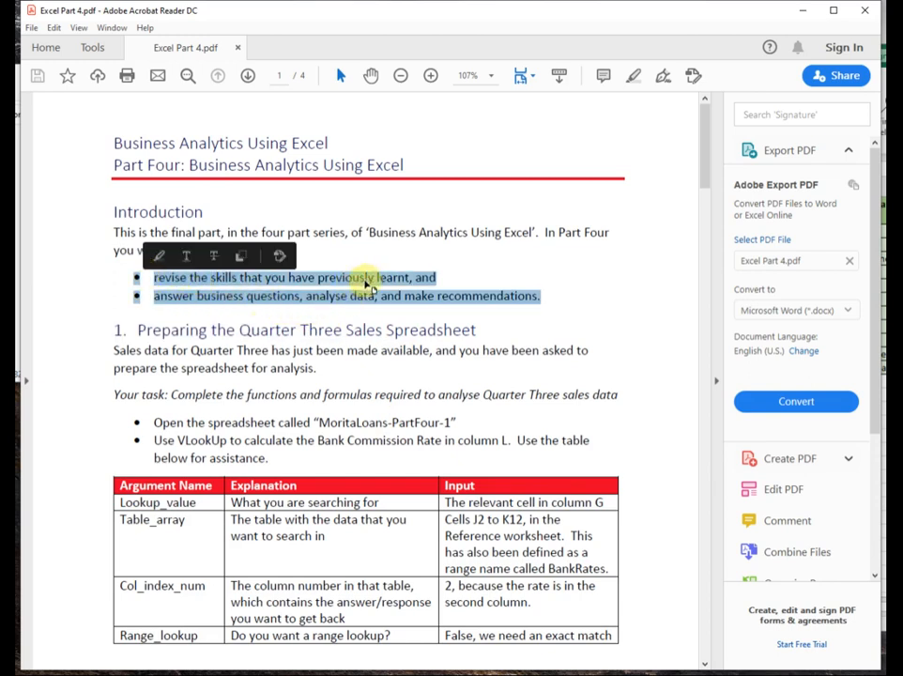
{"action": "left_click", "coordinate": [402, 281]}
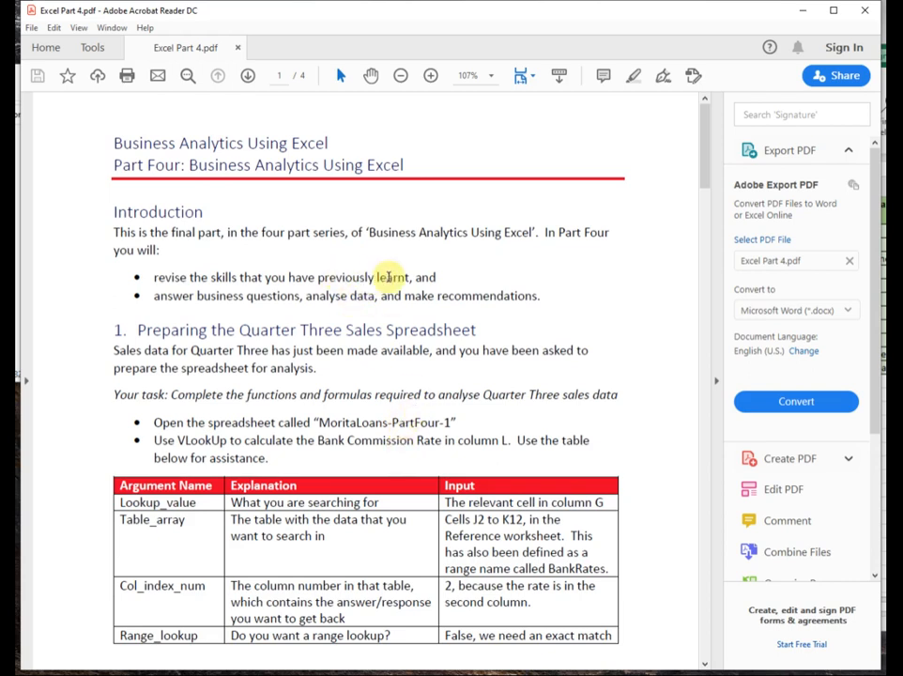
{"action": "left_click_drag", "start_coordinate": [541, 298], "coordinate": [158, 297]}
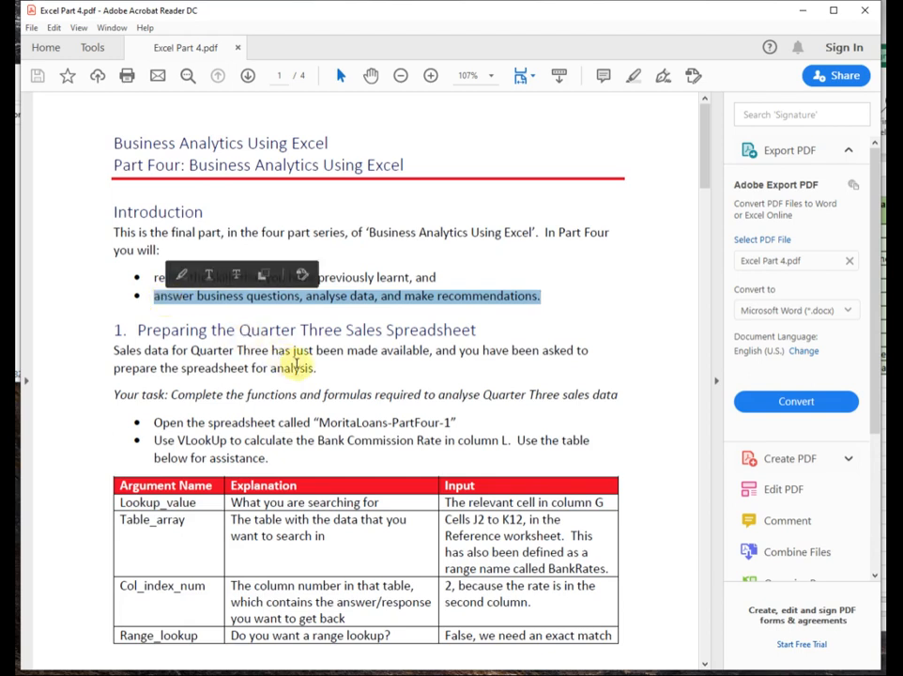
{"action": "left_click", "coordinate": [399, 378]}
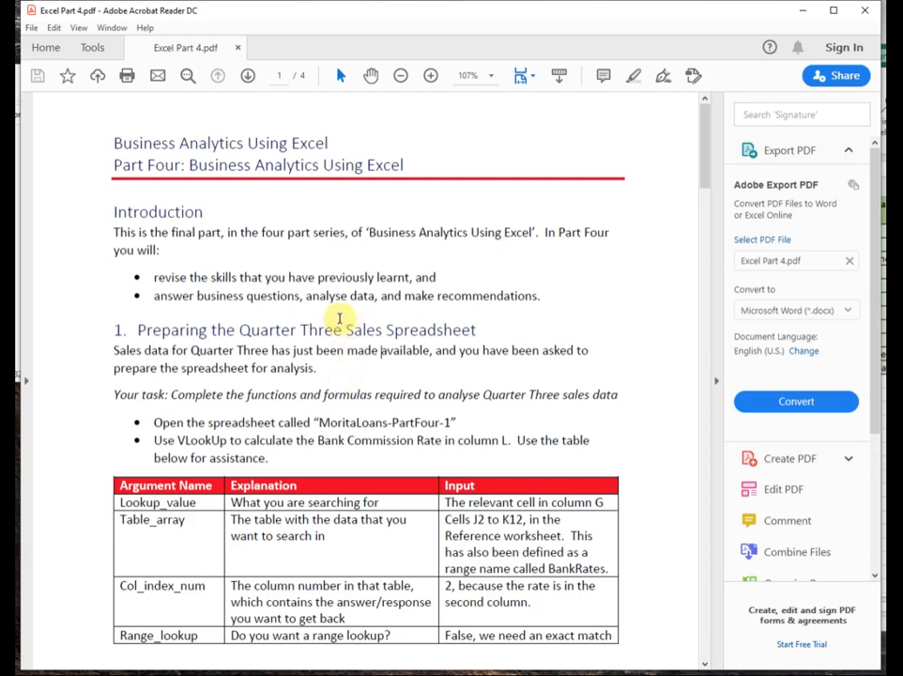
{"action": "left_click_drag", "start_coordinate": [440, 277], "coordinate": [158, 280]}
{"action": "left_click", "coordinate": [372, 394]}
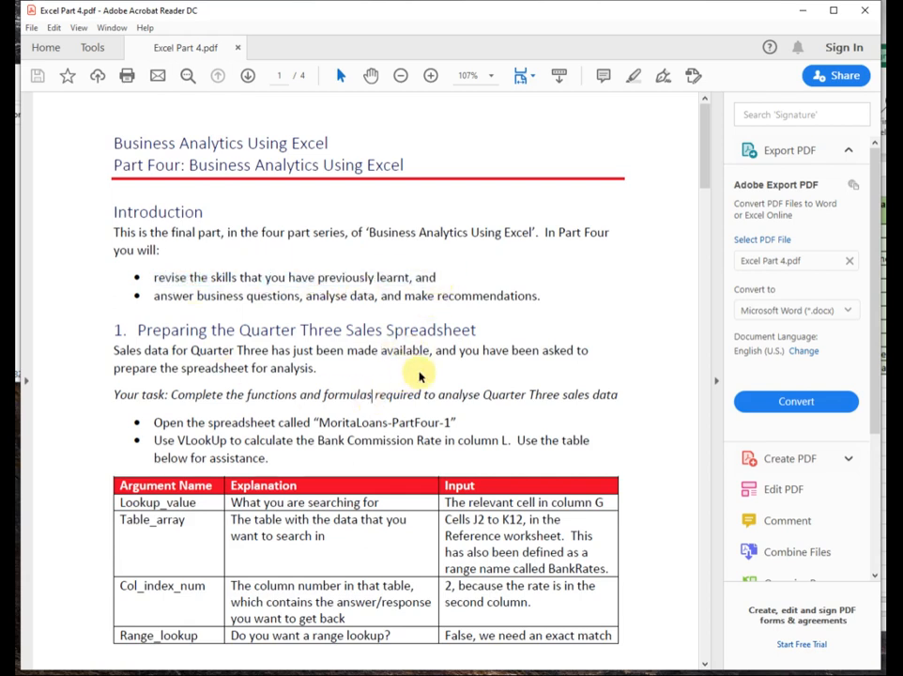
{"action": "left_click_drag", "start_coordinate": [541, 296], "coordinate": [154, 295]}
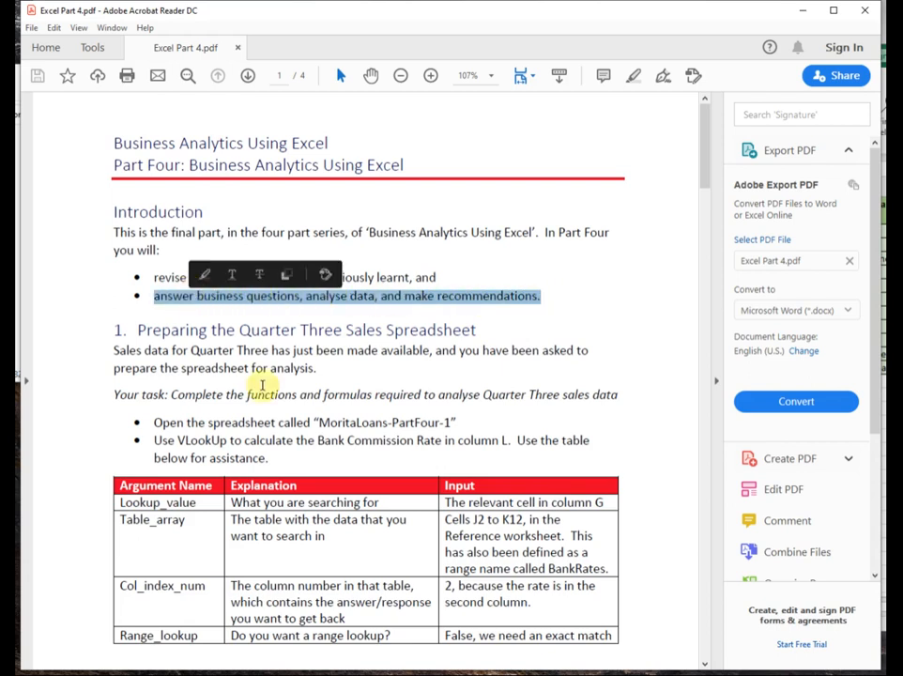
{"action": "left_click", "coordinate": [349, 360]}
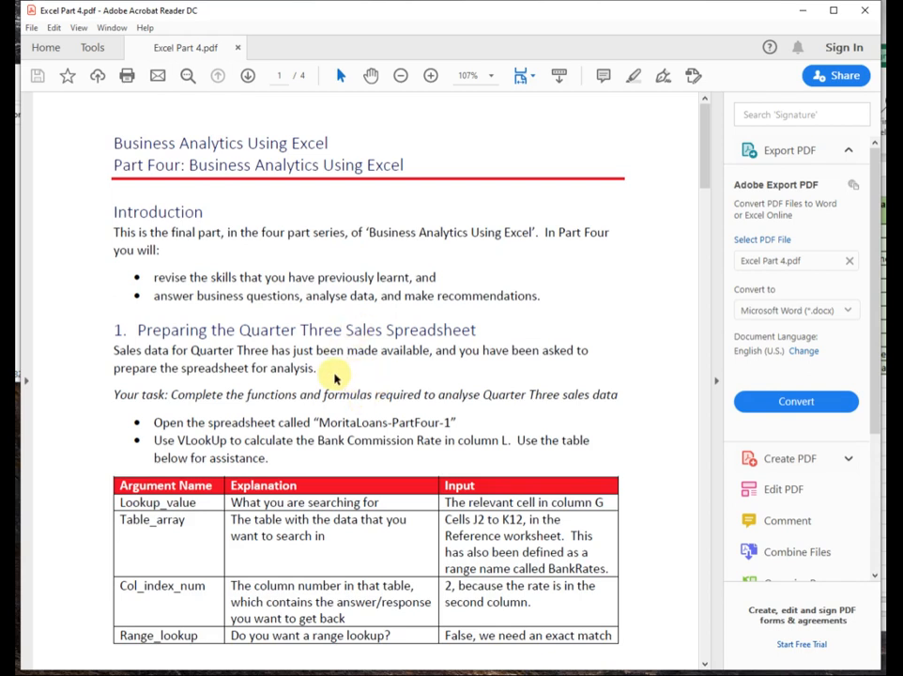
Read the section 1 task instructions, noting the MoritaLoans-PartFour-1 spreadsheet and the VLookUp task for the Bank Commission Rate
{"action": "scroll", "coordinate": [334, 379], "scroll_direction": "down", "scroll_amount": 1}
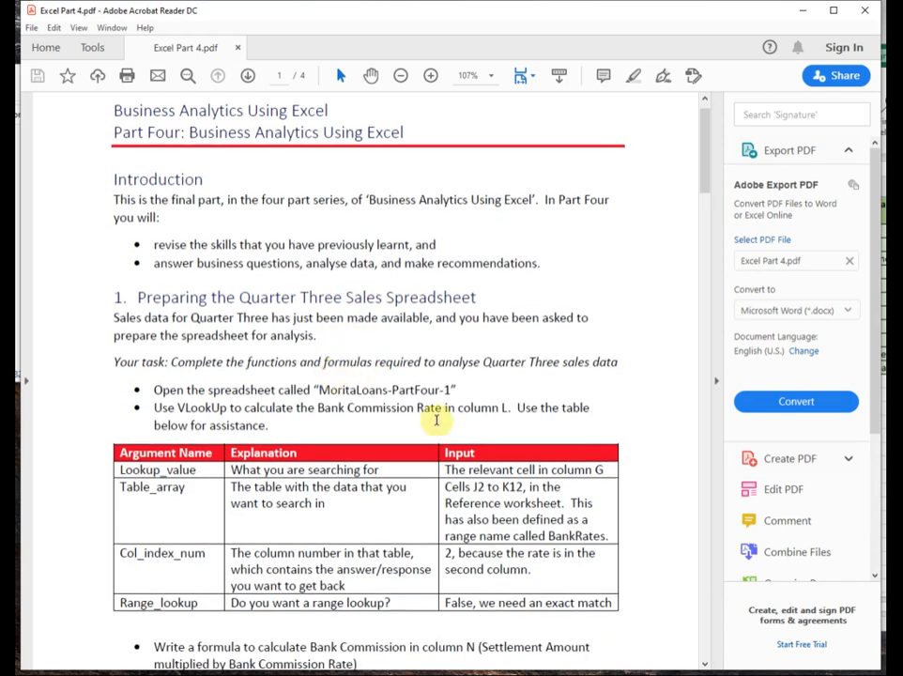
{"action": "left_click_drag", "start_coordinate": [451, 390], "coordinate": [320, 389]}
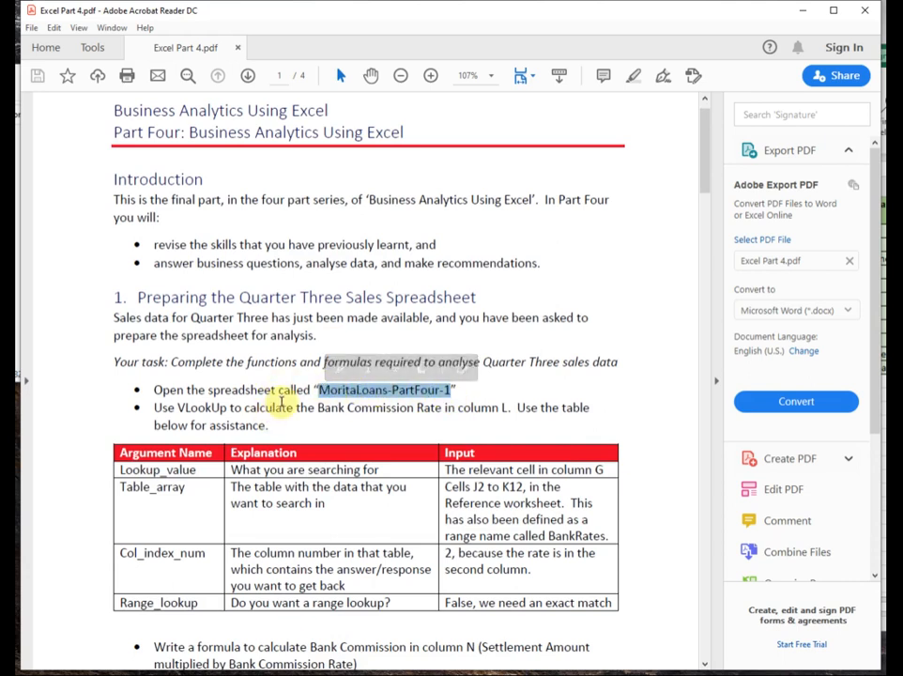
{"action": "left_click", "coordinate": [281, 408]}
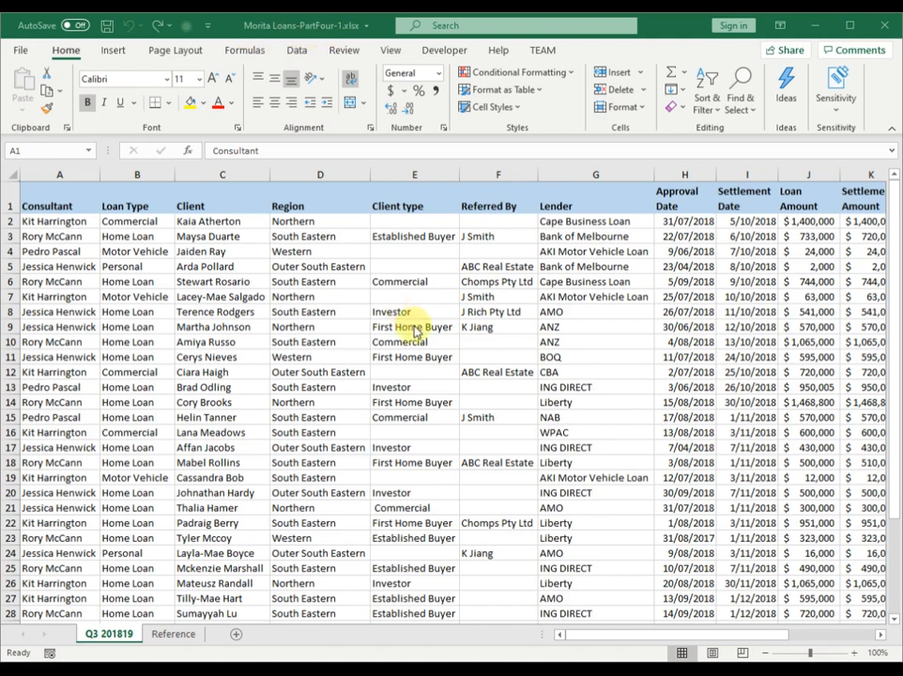
Look over the rows and all columns of the Q3 201819 worksheet, from Consultant through to Standard Bonus
{"action": "scroll", "coordinate": [385, 428], "scroll_direction": "down", "scroll_amount": 3}
{"action": "scroll", "coordinate": [386, 432], "scroll_direction": "up", "scroll_amount": 3}
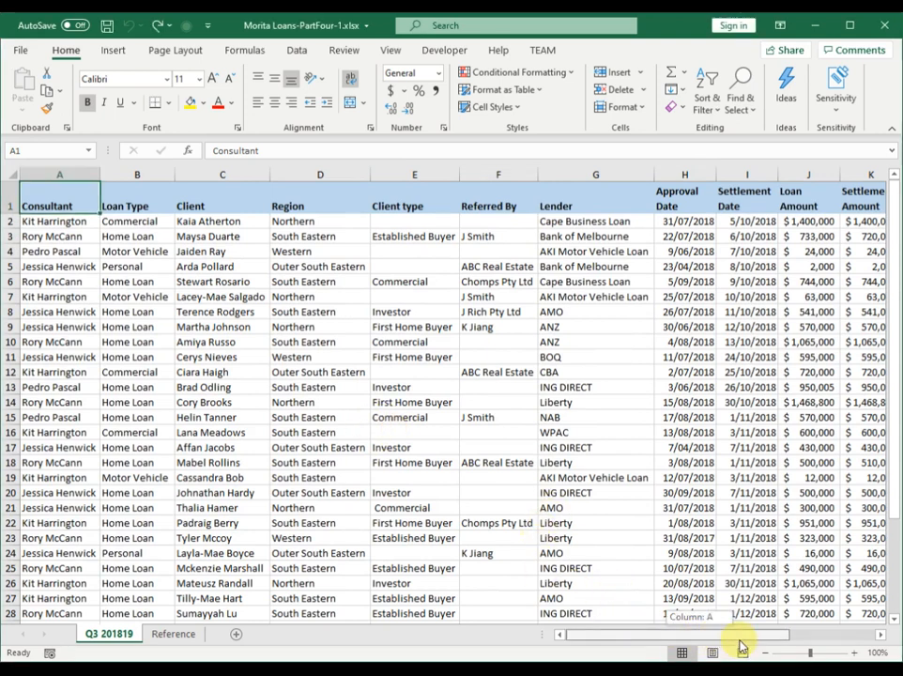
{"action": "left_click_drag", "start_coordinate": [699, 646], "coordinate": [813, 647]}
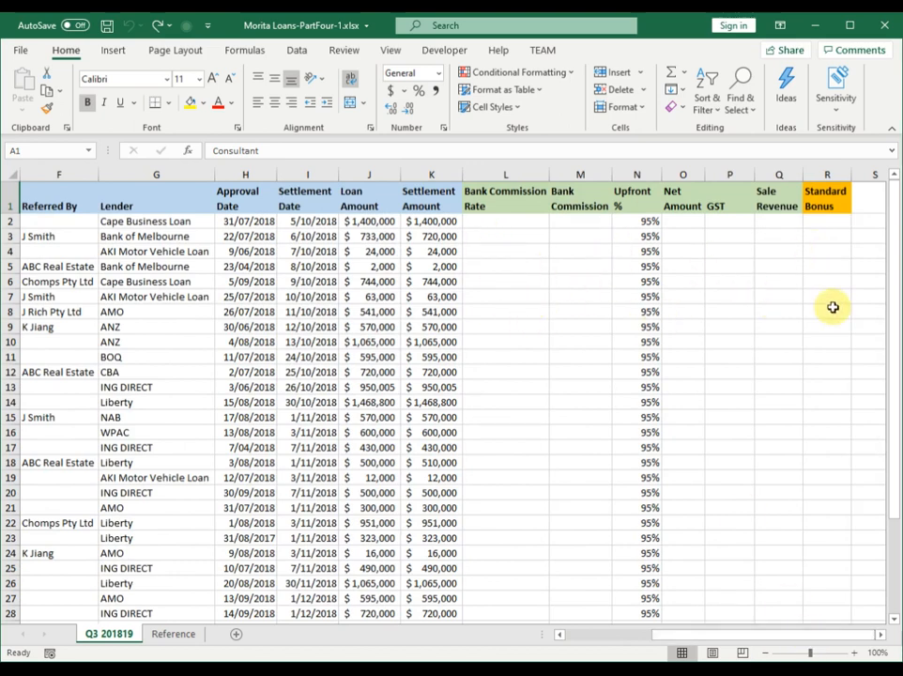
{"action": "left_click_drag", "start_coordinate": [771, 640], "coordinate": [666, 641]}
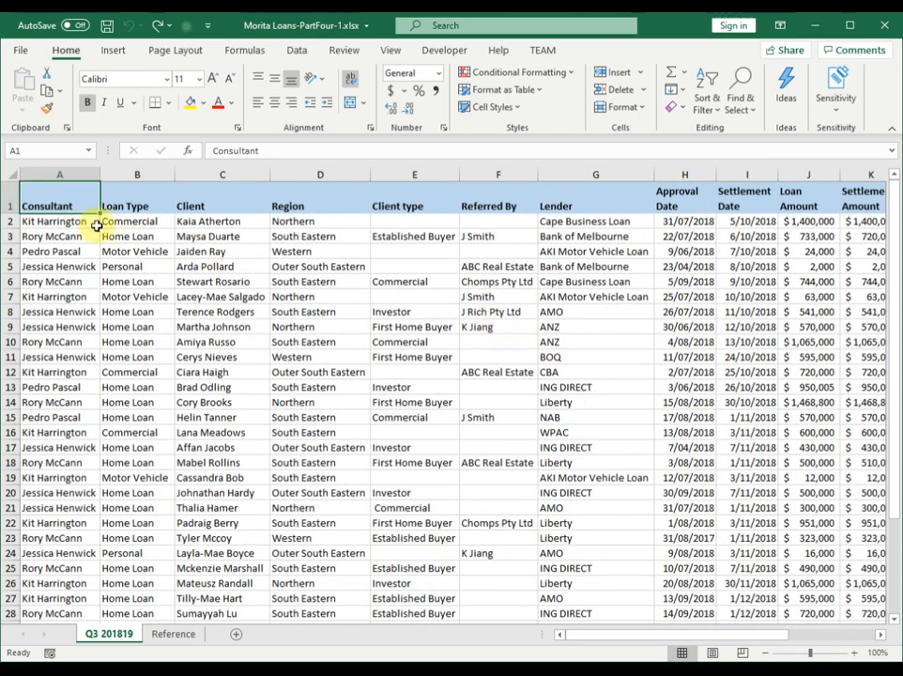
Examine the lookup tables across the Reference worksheet, from Consultant through to Gift
{"action": "left_click", "coordinate": [178, 634]}
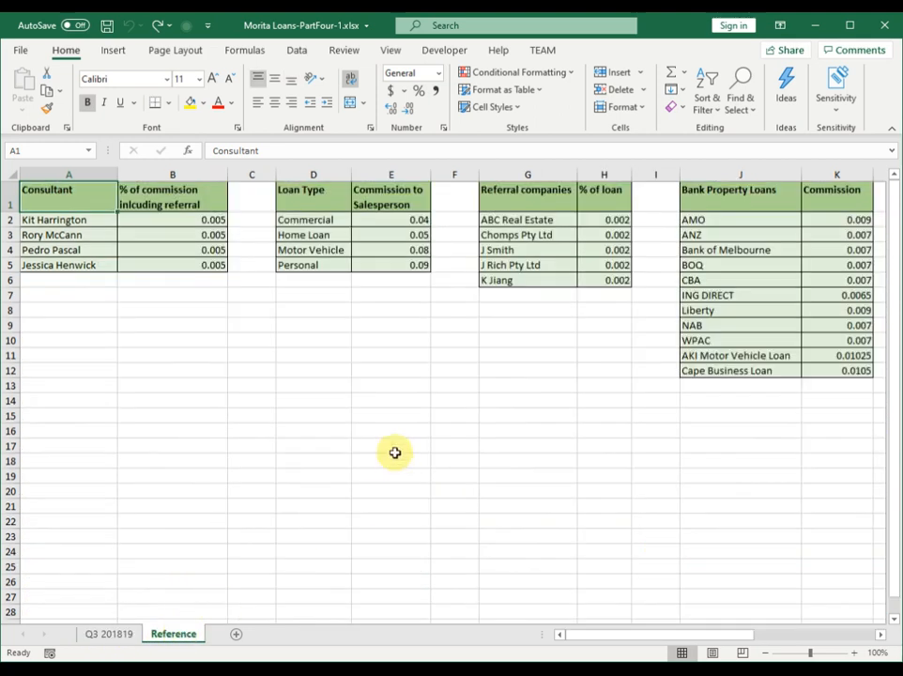
{"action": "left_click_drag", "start_coordinate": [700, 635], "coordinate": [796, 635]}
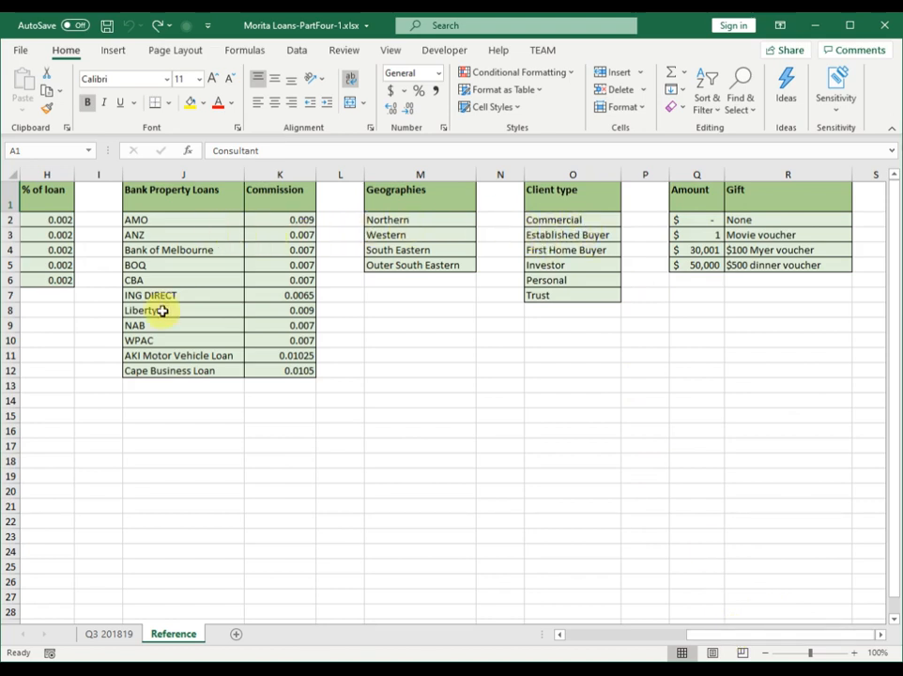
{"action": "left_click_drag", "start_coordinate": [794, 641], "coordinate": [627, 641]}
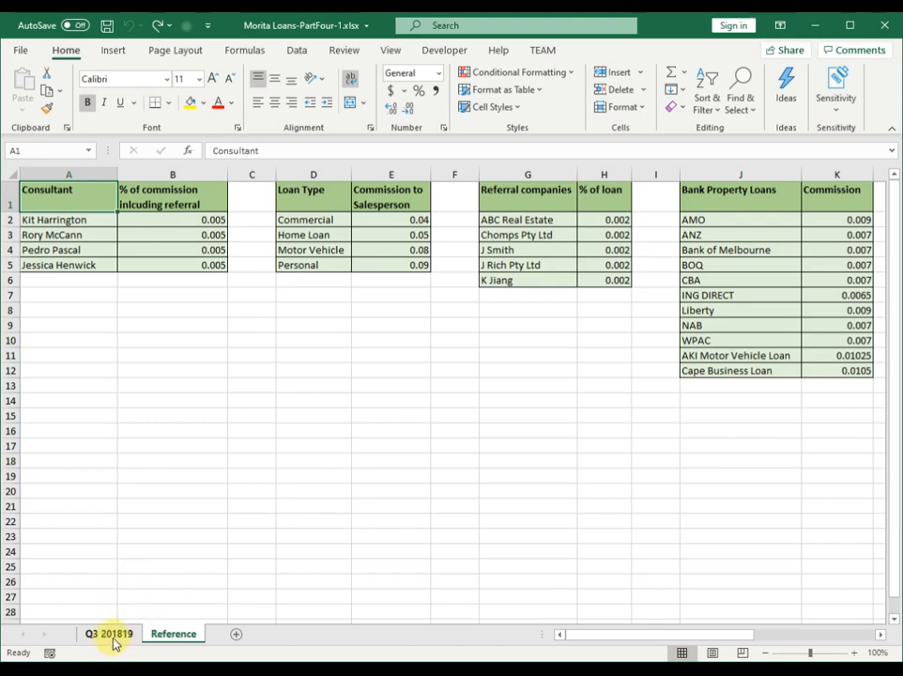
Compare the Q3 201819 and Reference worksheets by alternating between them, finishing on Q3 201819
{"action": "left_click", "coordinate": [112, 638]}
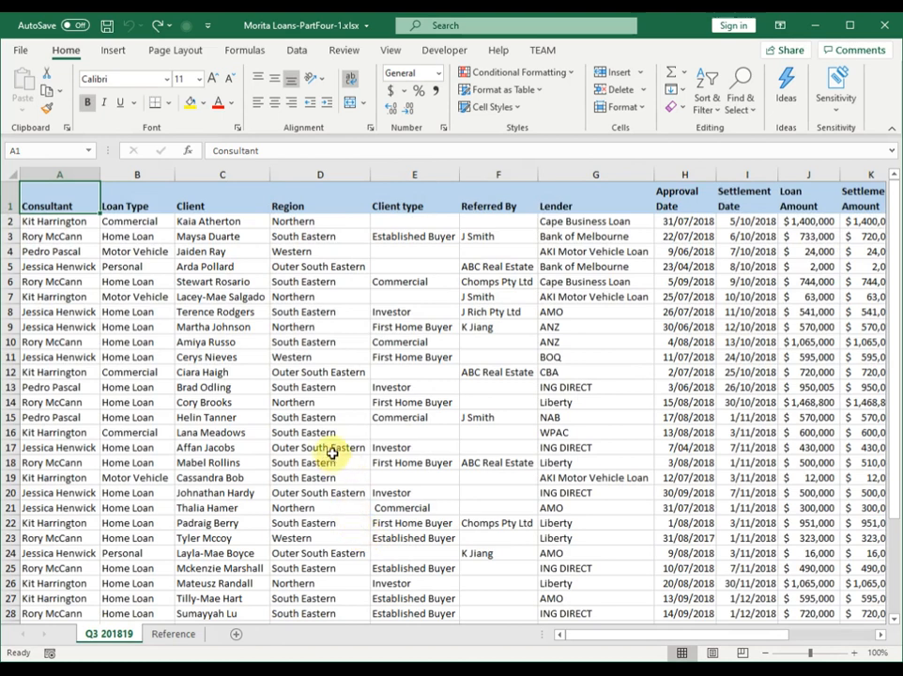
{"action": "left_click", "coordinate": [172, 635]}
{"action": "left_click", "coordinate": [109, 635]}
{"action": "left_click", "coordinate": [175, 635]}
{"action": "left_click", "coordinate": [111, 636]}
{"action": "left_click", "coordinate": [175, 635]}
{"action": "left_click", "coordinate": [123, 636]}
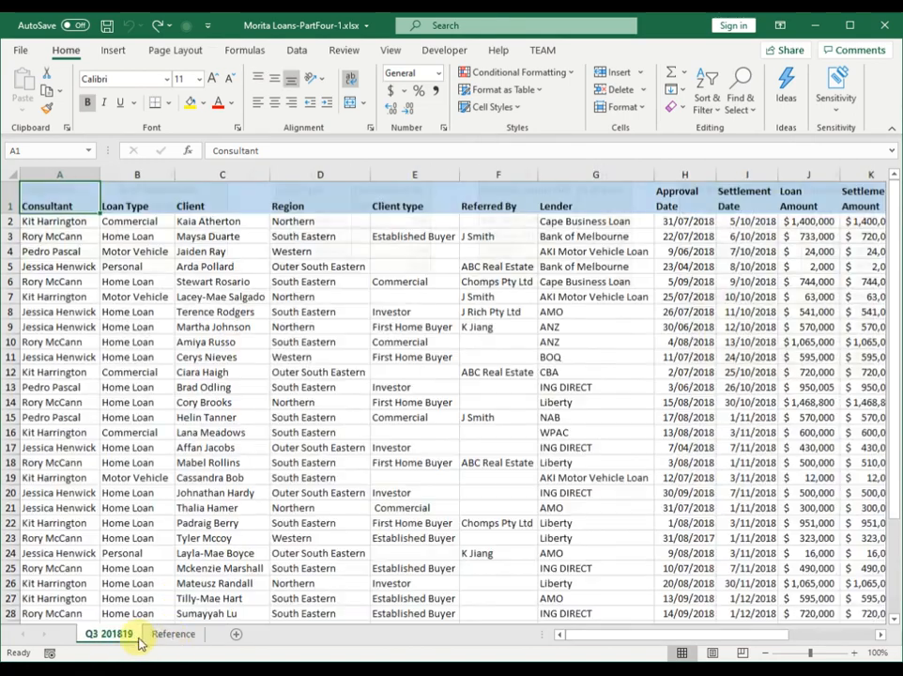
{"action": "left_click", "coordinate": [176, 636]}
{"action": "left_click", "coordinate": [111, 637]}
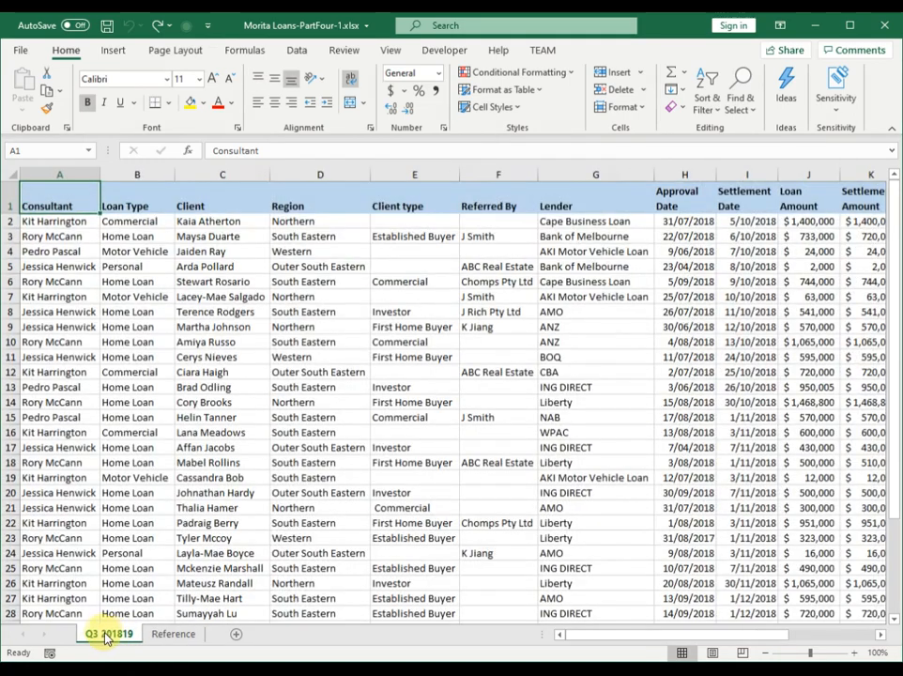
Set the Q3 201819 worksheet's tab colour to green, check it from both worksheets and finish on the Reference worksheet
{"action": "right_click", "coordinate": [104, 636]}
{"action": "mouse_move", "coordinate": [143, 554]}
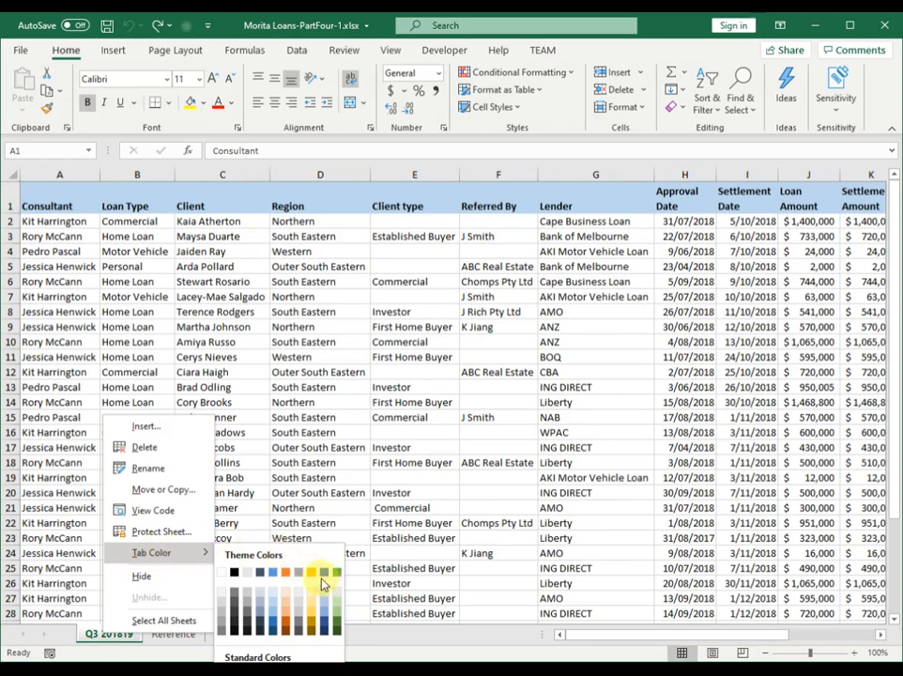
{"action": "left_click", "coordinate": [335, 574]}
{"action": "left_click", "coordinate": [177, 636]}
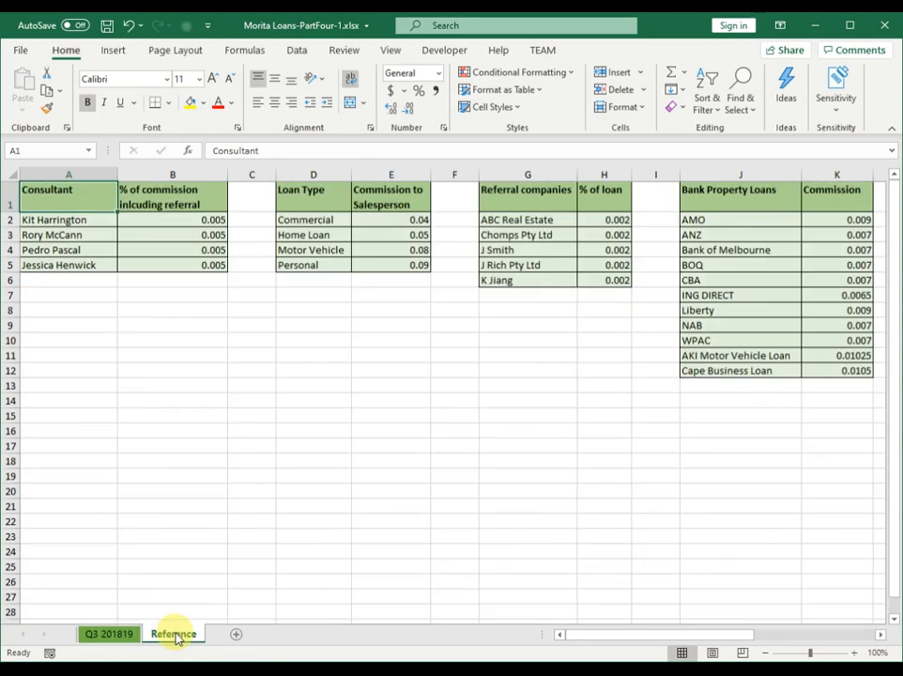
{"action": "left_click", "coordinate": [117, 636]}
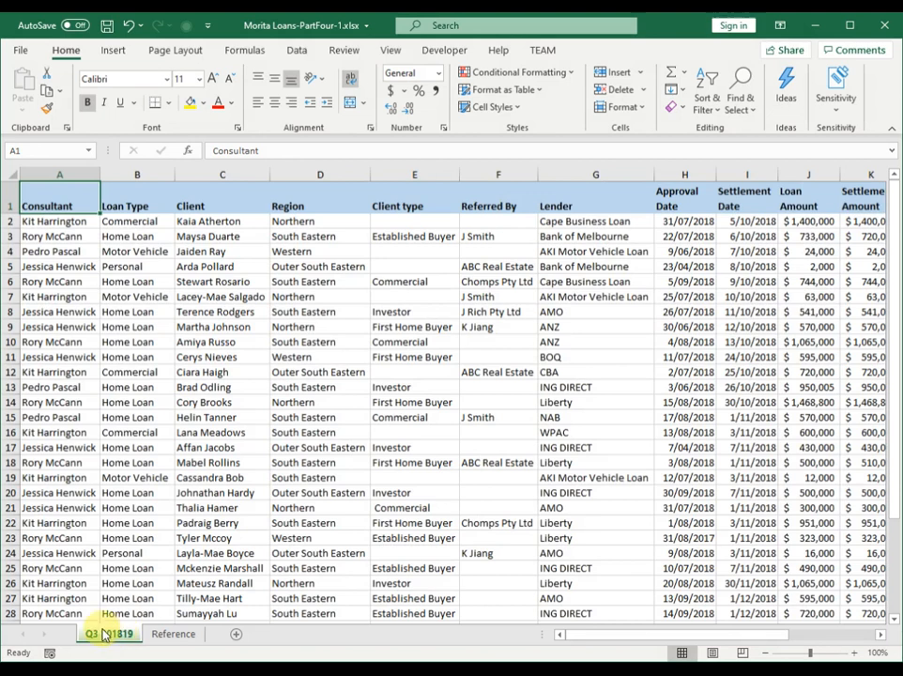
{"action": "left_click", "coordinate": [174, 636]}
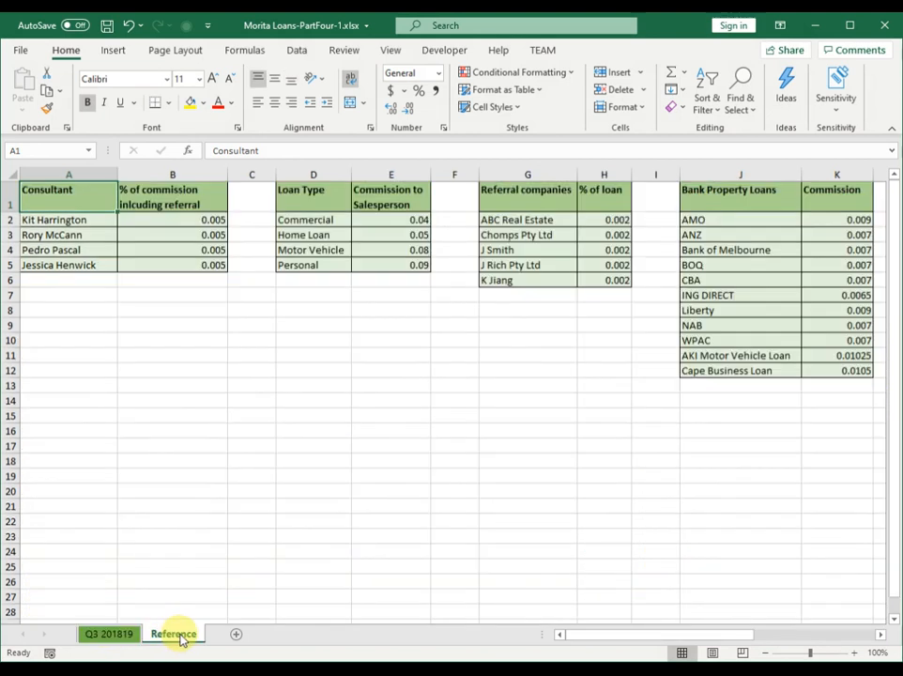
Set the Reference worksheet's tab colour to red, check it from both worksheets and finish on Q3 201819
{"action": "right_click", "coordinate": [176, 636]}
{"action": "mouse_move", "coordinate": [243, 556]}
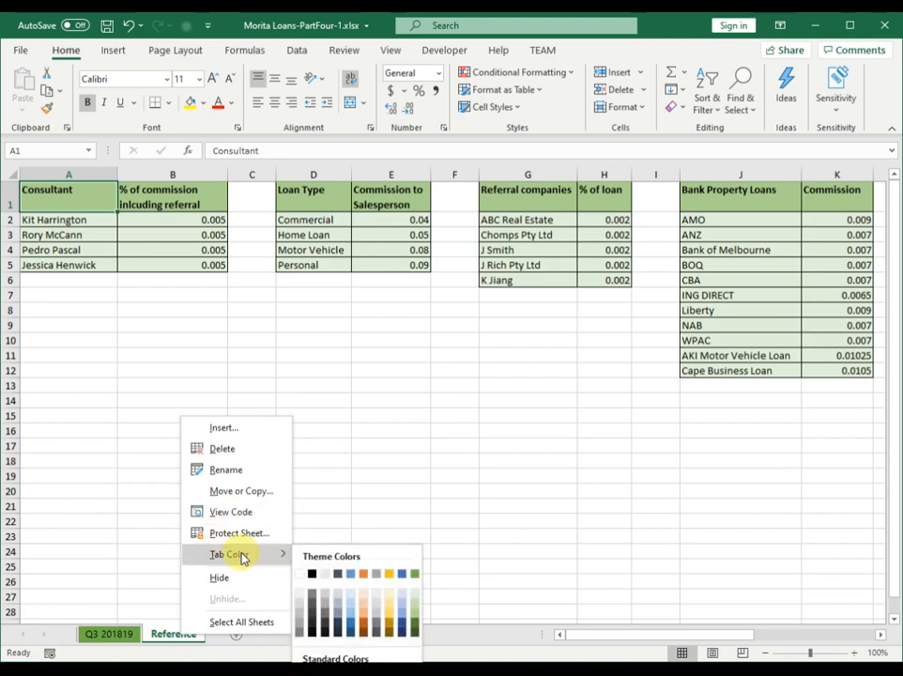
{"action": "left_click", "coordinate": [309, 670]}
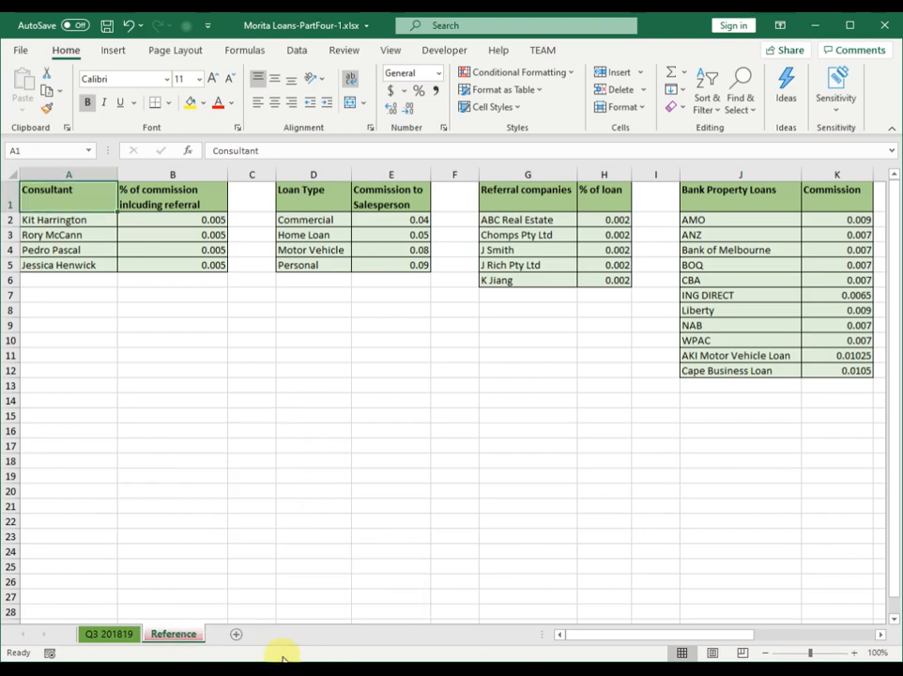
{"action": "left_click", "coordinate": [109, 636]}
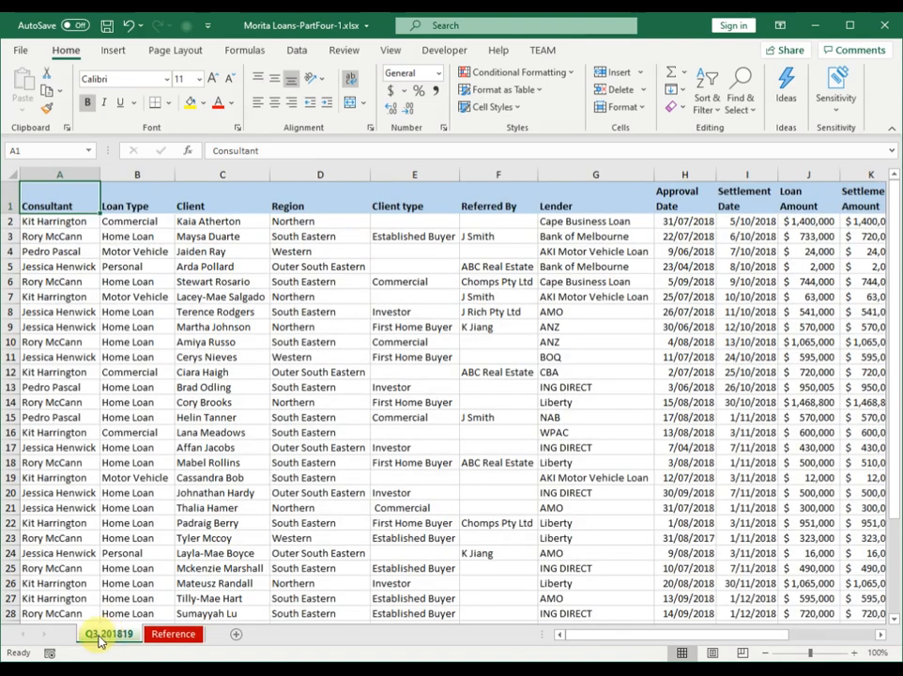
{"action": "left_click", "coordinate": [179, 635]}
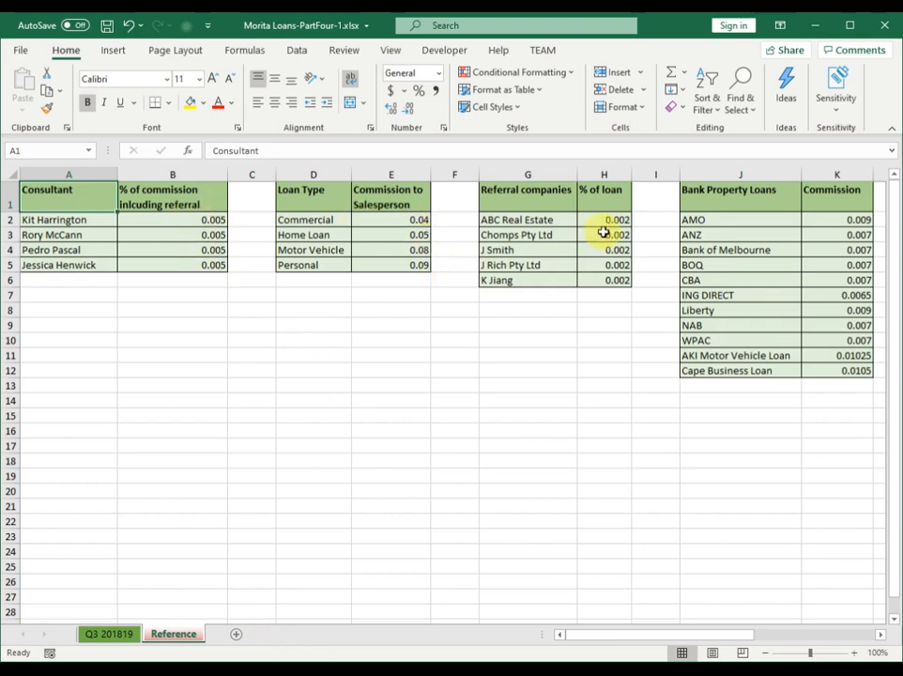
{"action": "left_click", "coordinate": [117, 637]}
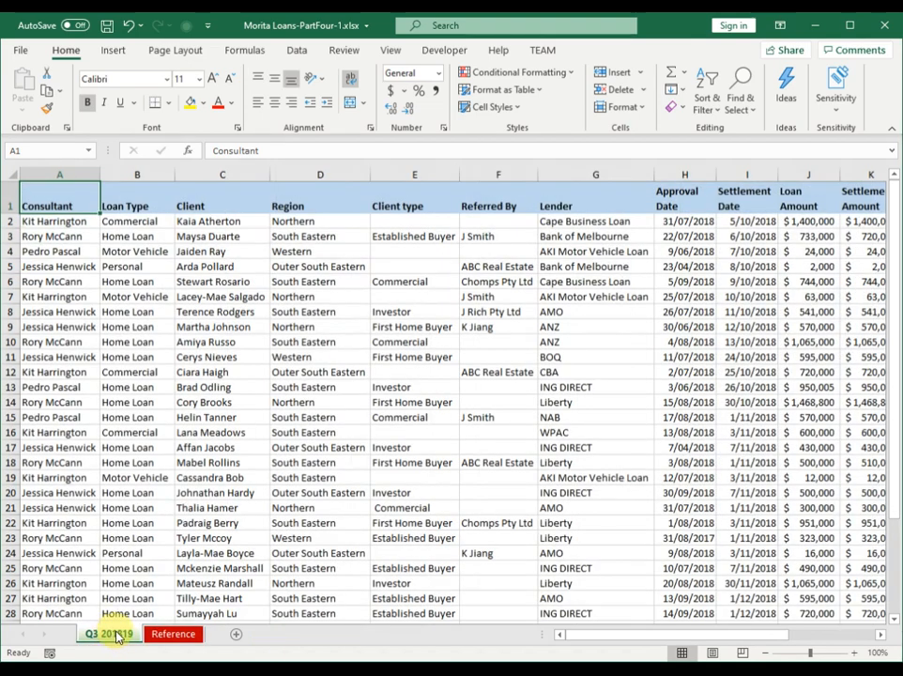
{"action": "right_click", "coordinate": [108, 636]}
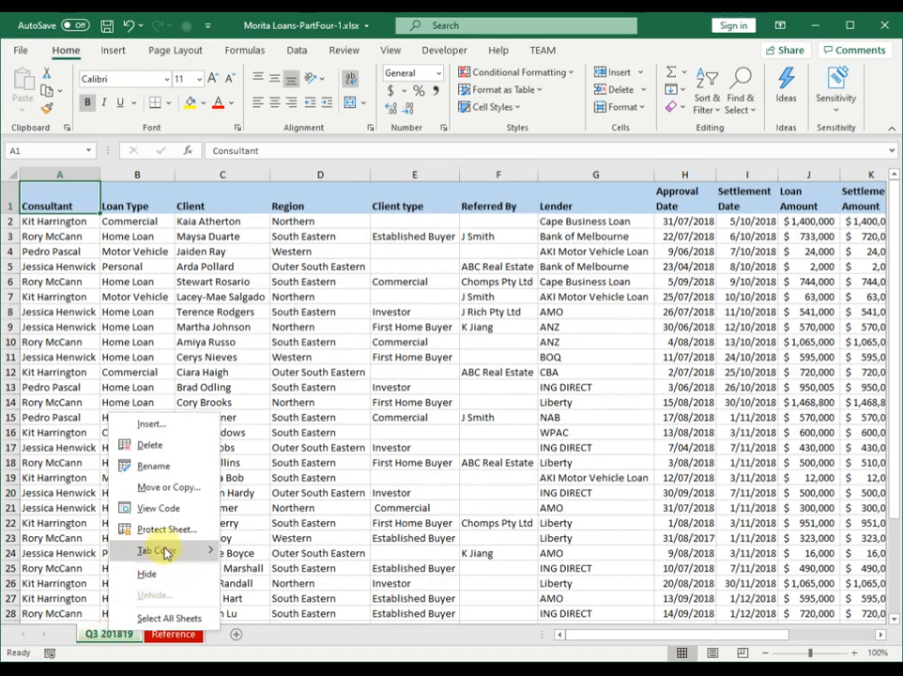
{"action": "mouse_move", "coordinate": [167, 549]}
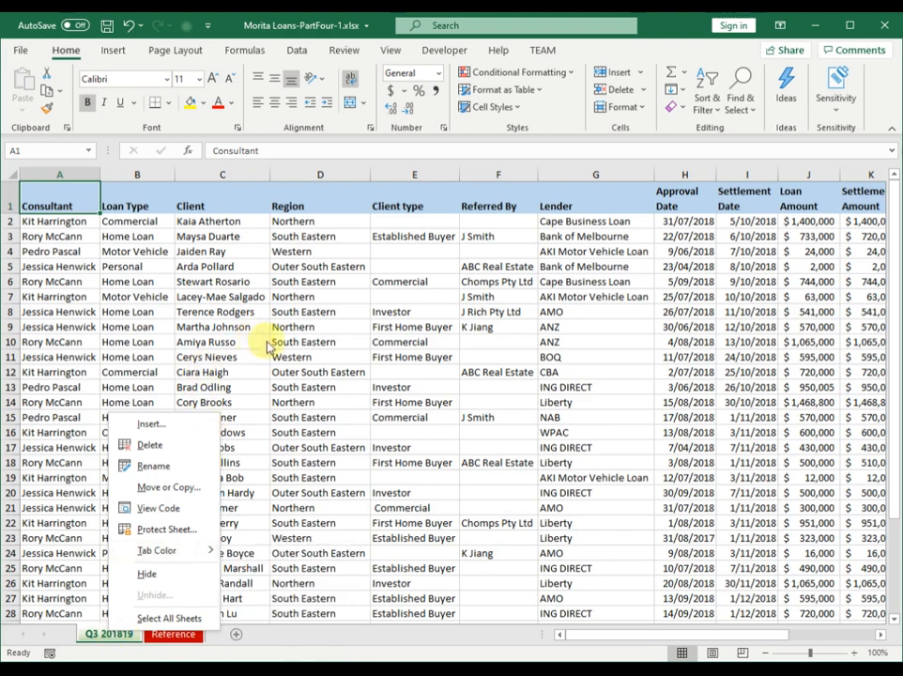
{"action": "left_click", "coordinate": [302, 385]}
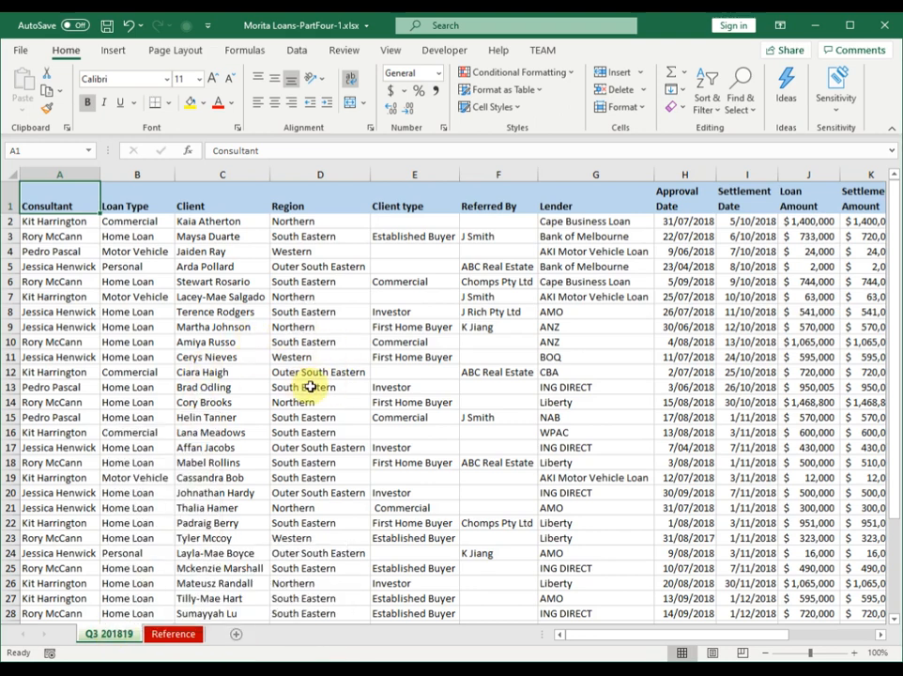
{"action": "left_click", "coordinate": [310, 387]}
Fill the range A2:G19 of the Q3 201819 worksheet with light grey
{"action": "left_click_drag", "start_coordinate": [575, 636], "coordinate": [703, 638]}
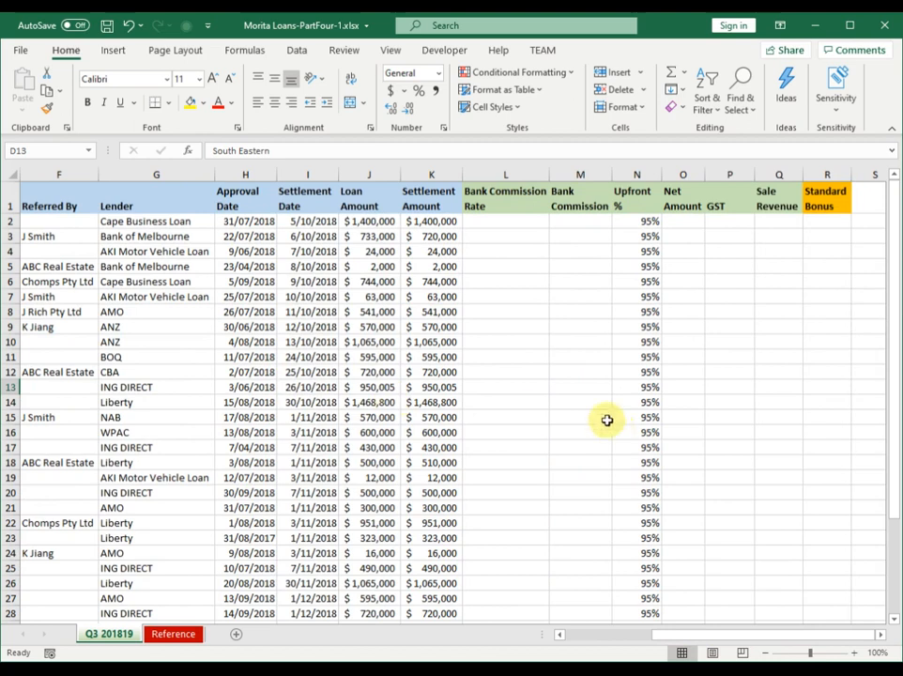
{"action": "left_click_drag", "start_coordinate": [720, 636], "coordinate": [625, 636]}
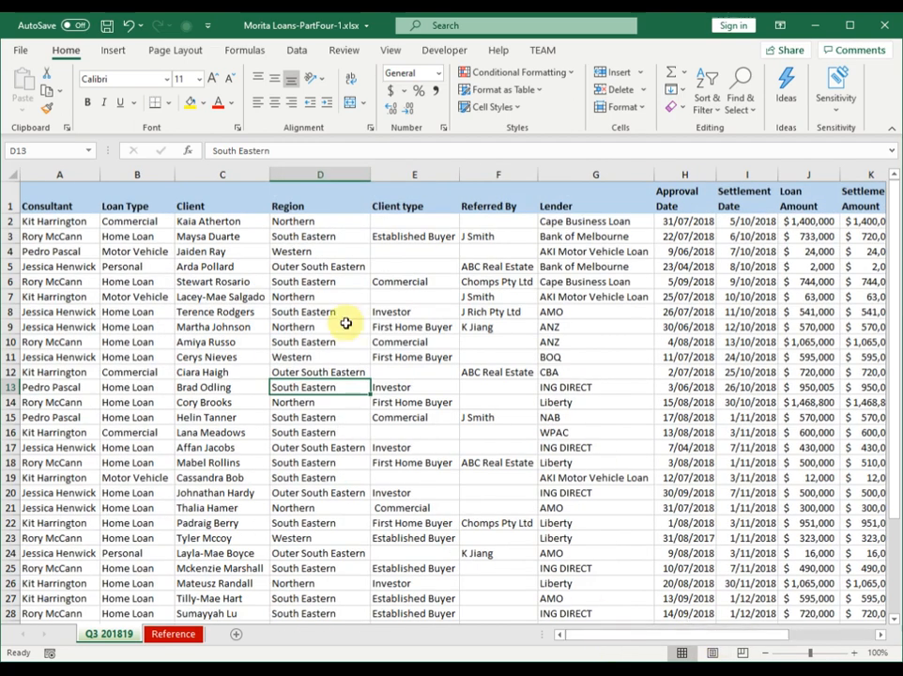
{"action": "left_click_drag", "start_coordinate": [65, 224], "coordinate": [578, 478]}
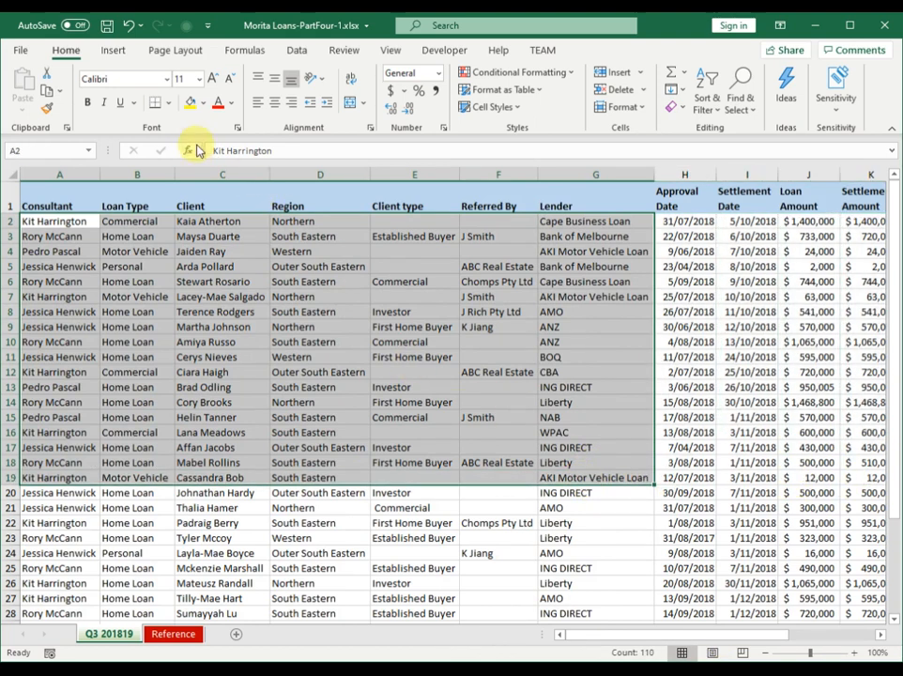
{"action": "left_click", "coordinate": [205, 106]}
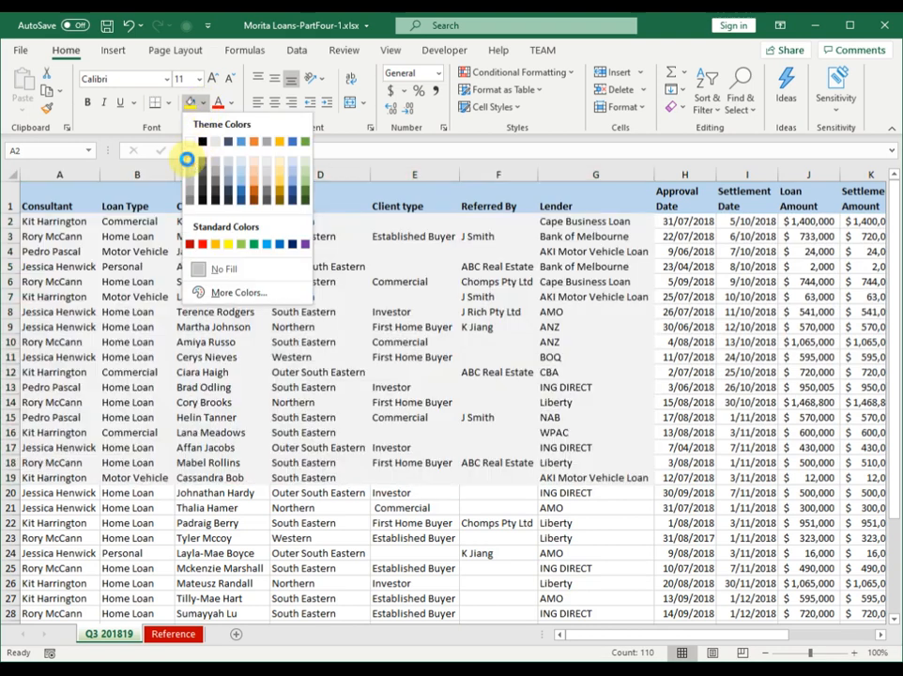
{"action": "left_click", "coordinate": [189, 159]}
{"action": "left_click", "coordinate": [344, 439]}
{"action": "scroll", "coordinate": [580, 476], "scroll_direction": "down", "scroll_amount": 1}
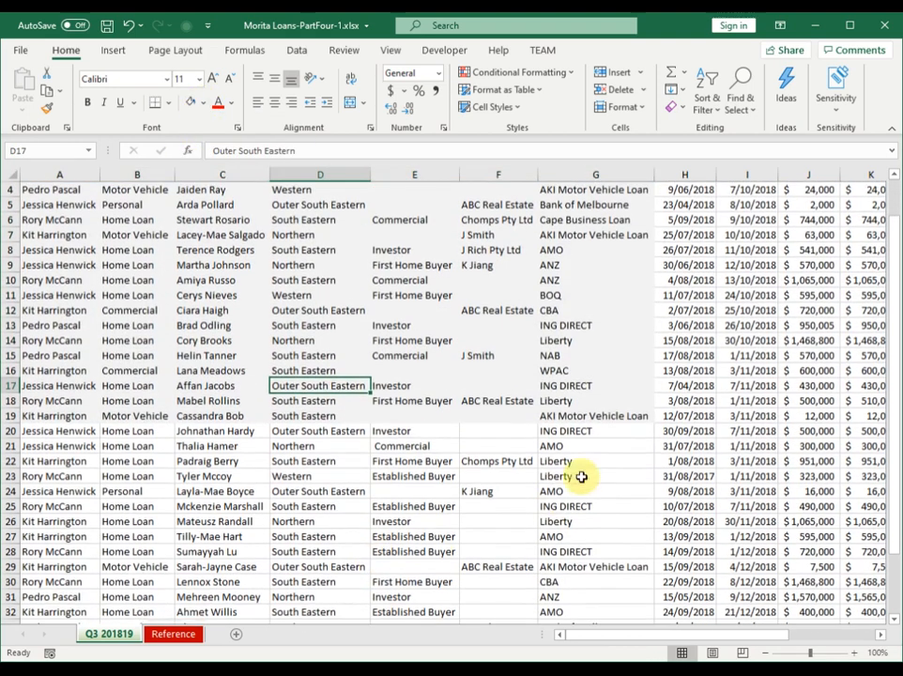
Examine cell visibility within and beside the grey-filled range, checking individual cells in the Lender, Referred By and date columns
{"action": "left_click", "coordinate": [624, 325]}
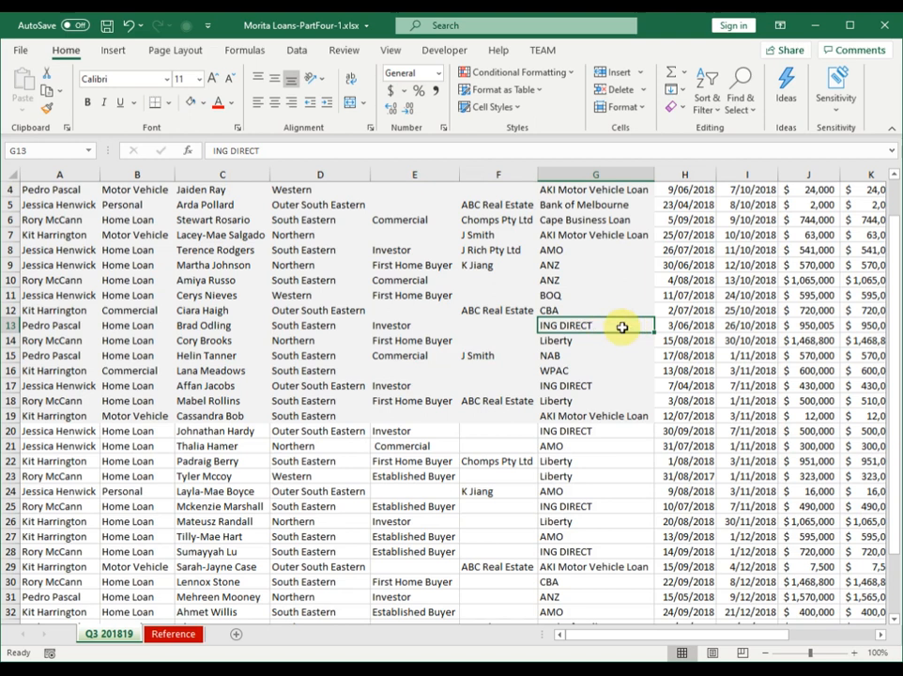
{"action": "left_click", "coordinate": [245, 150]}
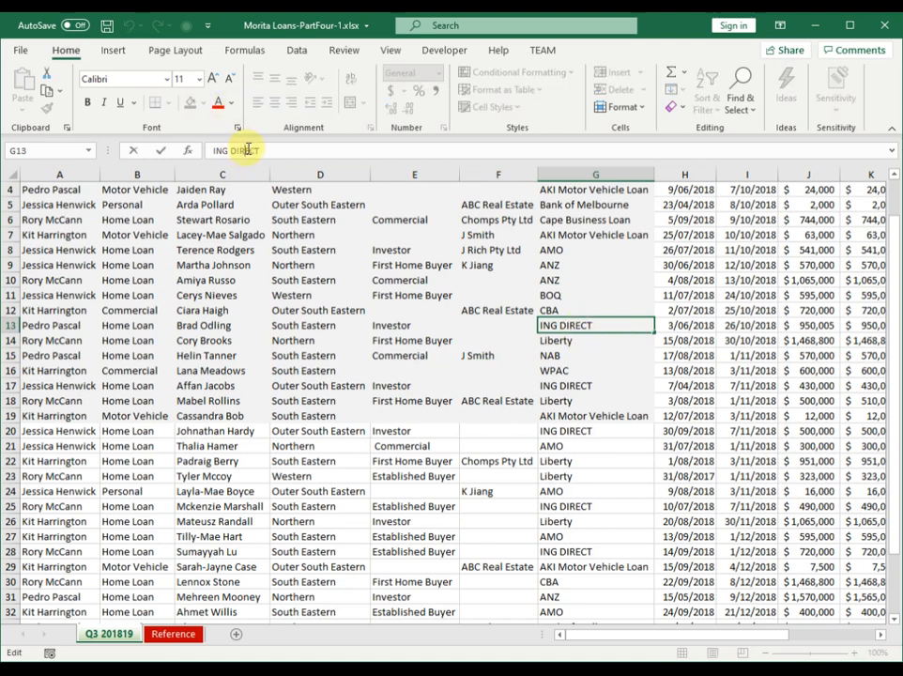
{"action": "left_click", "coordinate": [568, 309]}
{"action": "left_click", "coordinate": [571, 280]}
{"action": "left_click", "coordinate": [571, 312]}
{"action": "left_click", "coordinate": [554, 369]}
{"action": "left_click", "coordinate": [476, 326]}
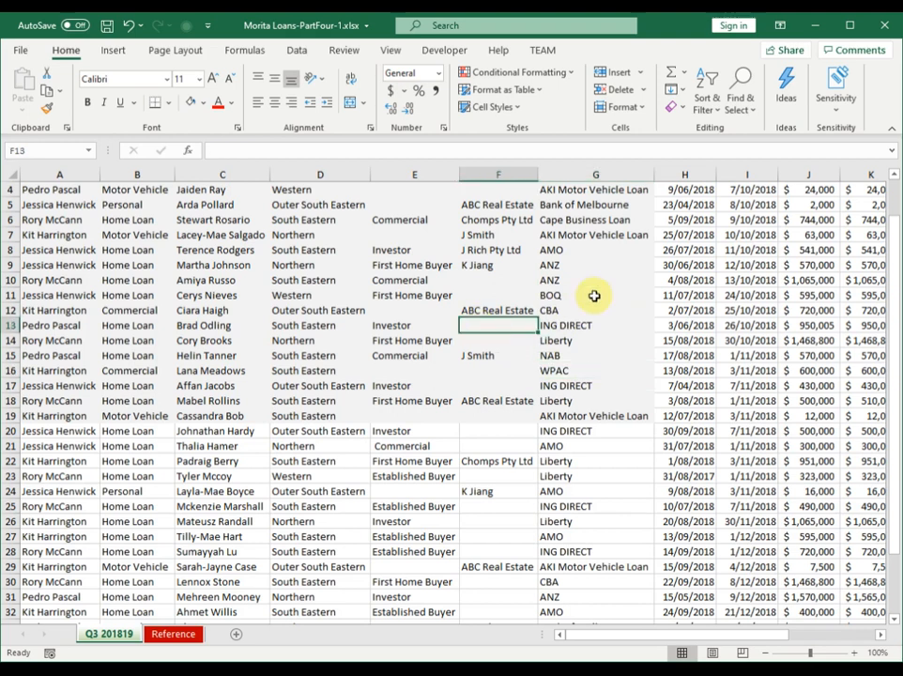
{"action": "left_click", "coordinate": [595, 296]}
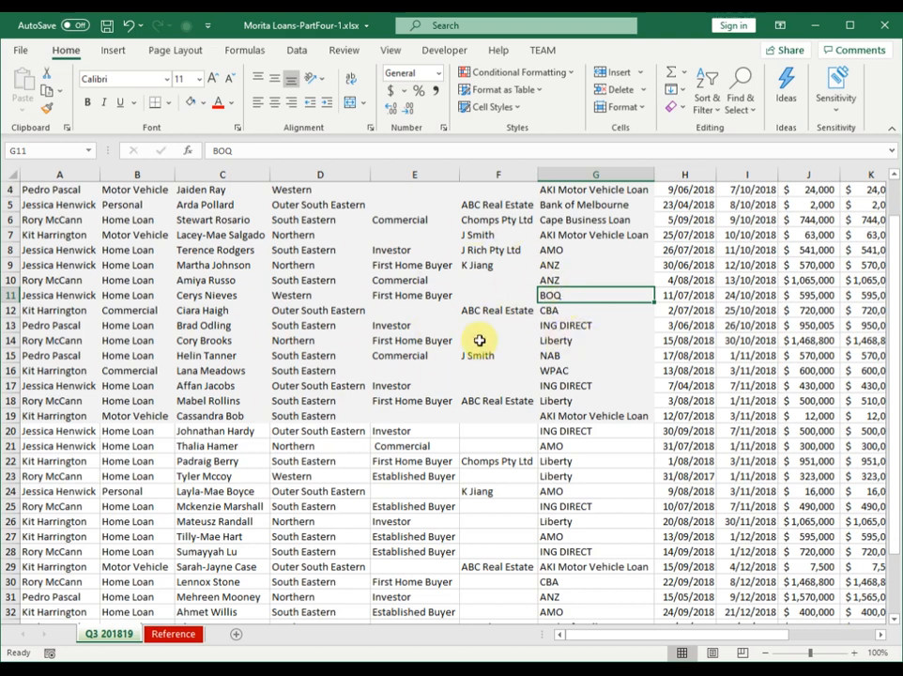
{"action": "left_click", "coordinate": [684, 277]}
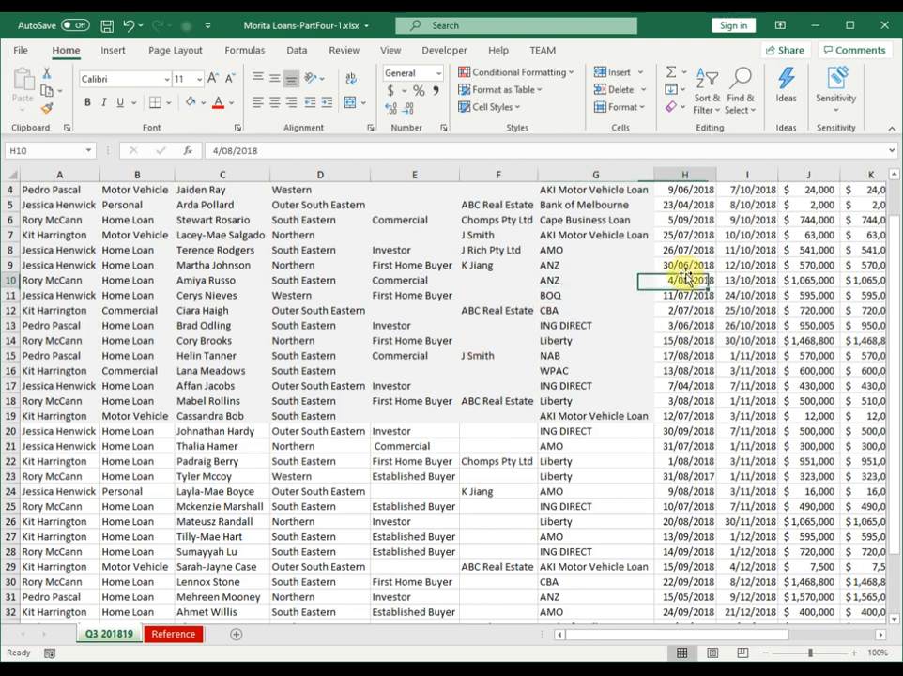
{"action": "left_click", "coordinate": [754, 233]}
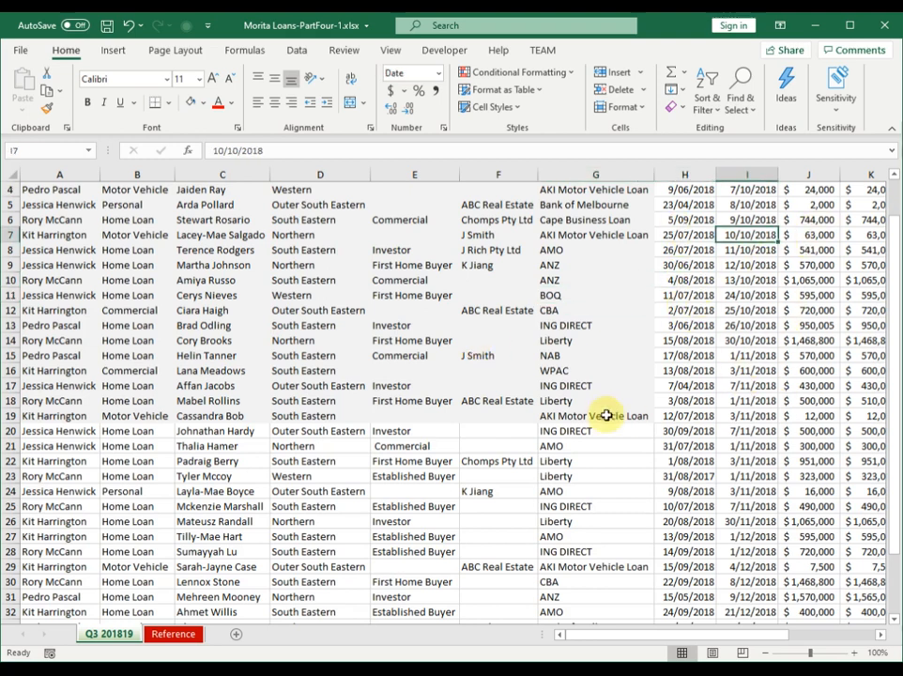
Undo the light grey fill on the range A2:G19
{"action": "left_click", "coordinate": [594, 327]}
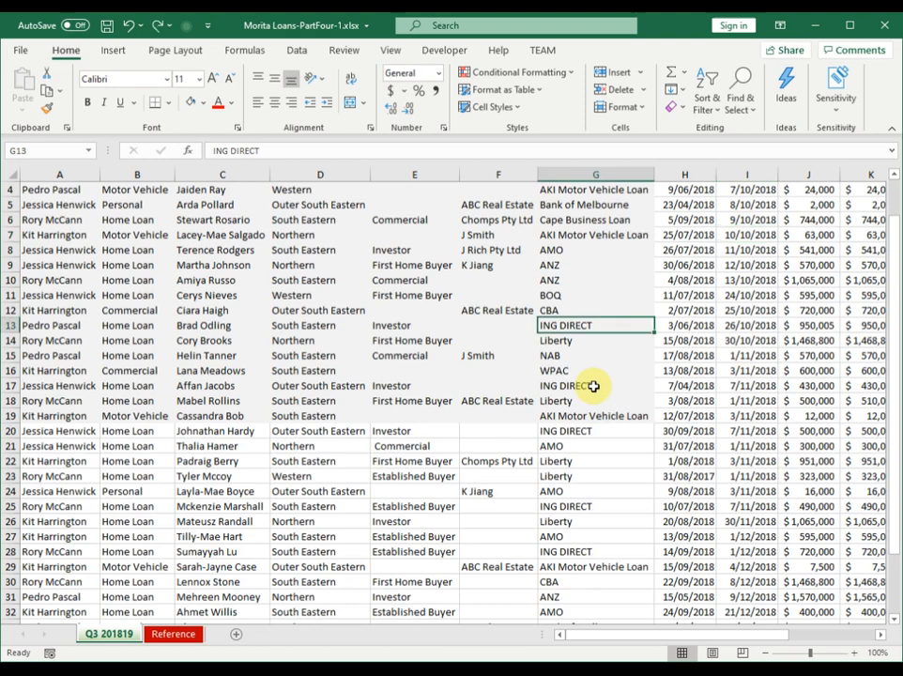
{"action": "key", "text": "ctrl+z"}
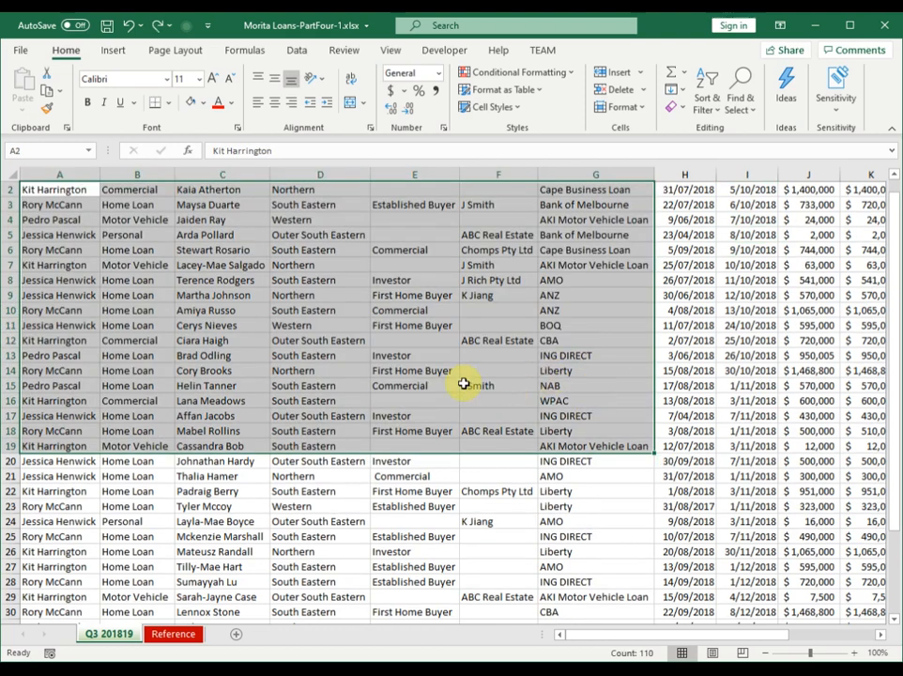
{"action": "scroll", "coordinate": [460, 381], "scroll_direction": "up", "scroll_amount": 1}
Select cell A2 and look over the loan records further down, checking how the header row behaves
{"action": "left_click", "coordinate": [30, 223]}
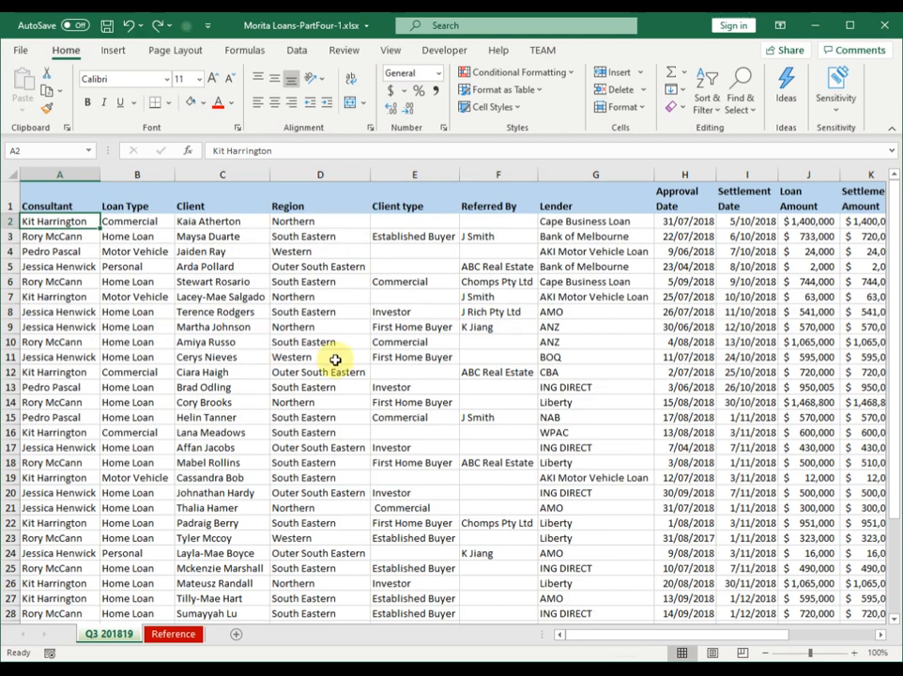
{"action": "scroll", "coordinate": [244, 282], "scroll_direction": "down", "scroll_amount": 5}
{"action": "scroll", "coordinate": [243, 294], "scroll_direction": "up", "scroll_amount": 5}
{"action": "scroll", "coordinate": [242, 295], "scroll_direction": "down", "scroll_amount": 4}
{"action": "scroll", "coordinate": [242, 294], "scroll_direction": "up", "scroll_amount": 4}
{"action": "scroll", "coordinate": [242, 294], "scroll_direction": "down", "scroll_amount": 6}
{"action": "scroll", "coordinate": [244, 295], "scroll_direction": "up", "scroll_amount": 6}
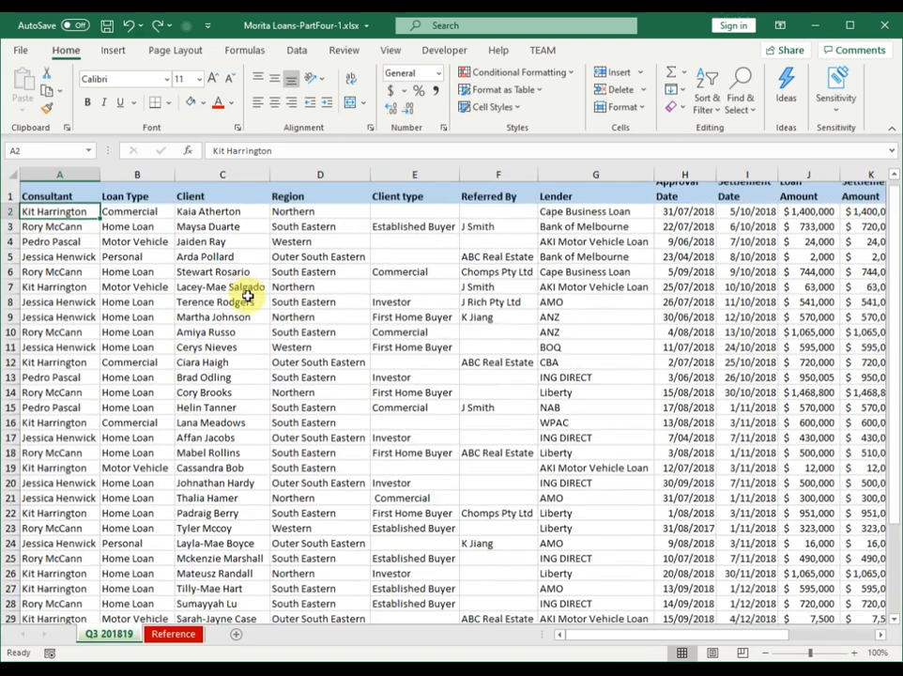
{"action": "scroll", "coordinate": [247, 296], "scroll_direction": "down", "scroll_amount": 4}
{"action": "scroll", "coordinate": [248, 296], "scroll_direction": "up", "scroll_amount": 4}
{"action": "scroll", "coordinate": [250, 296], "scroll_direction": "down", "scroll_amount": 4}
{"action": "scroll", "coordinate": [249, 296], "scroll_direction": "up", "scroll_amount": 4}
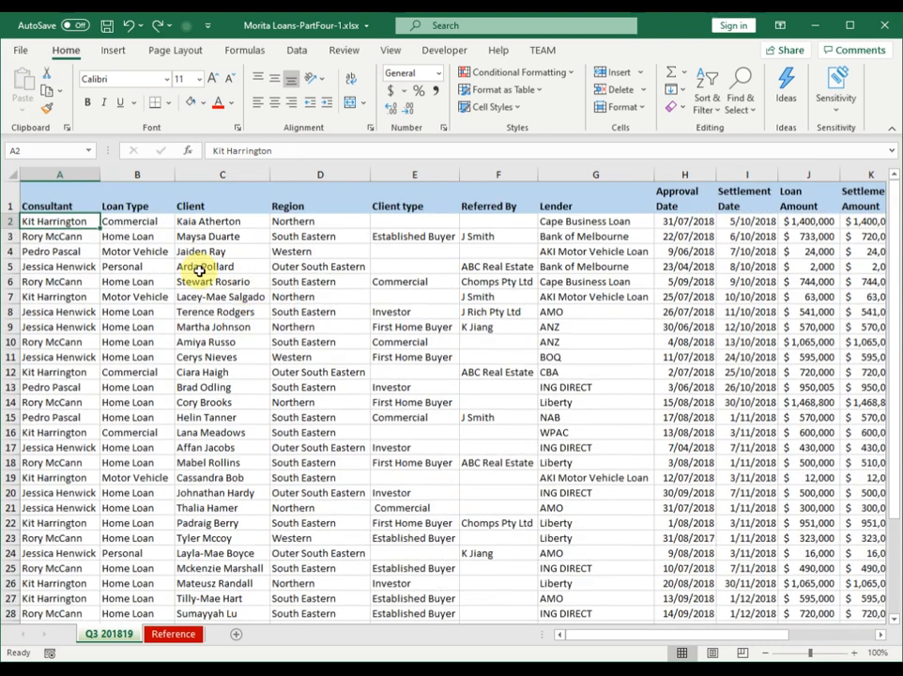
{"action": "scroll", "coordinate": [131, 258], "scroll_direction": "down", "scroll_amount": 2}
{"action": "scroll", "coordinate": [104, 246], "scroll_direction": "up", "scroll_amount": 2}
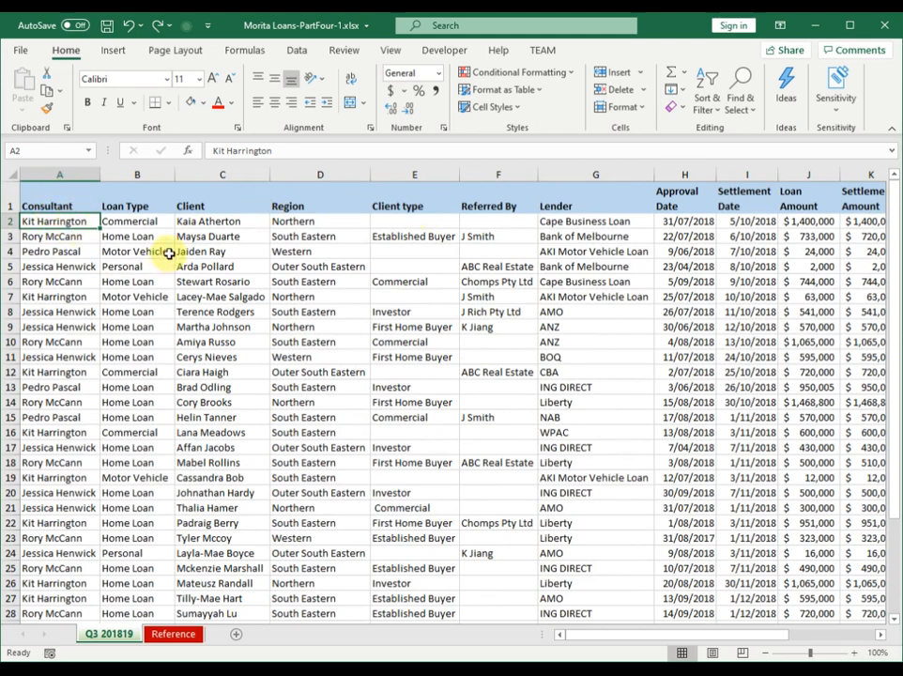
Freeze row 1 of the Q3 201819 worksheet as the header and test it against the records further down
{"action": "left_click", "coordinate": [390, 51]}
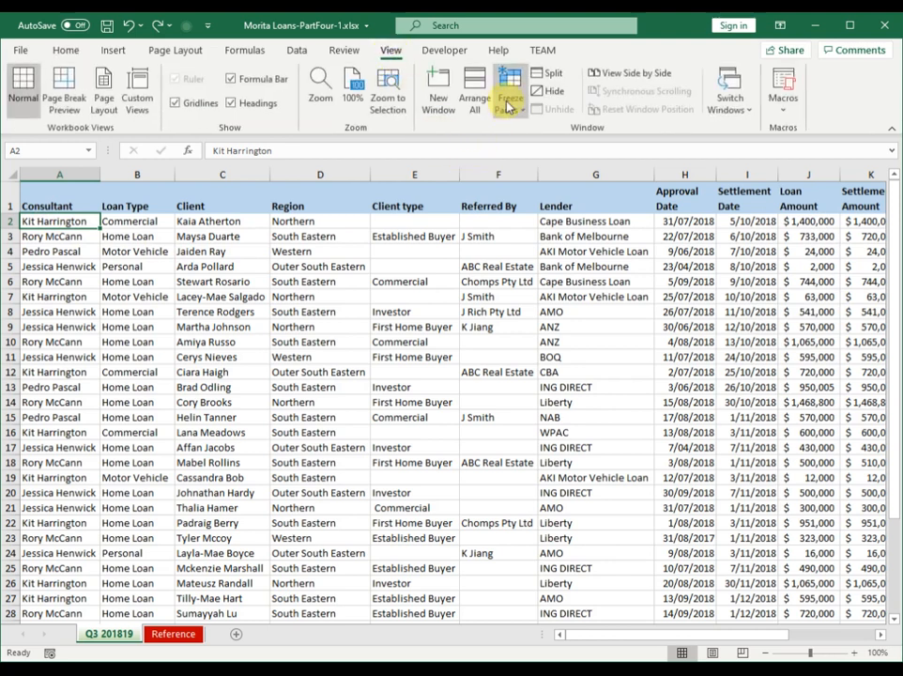
{"action": "left_click", "coordinate": [510, 99]}
{"action": "left_click", "coordinate": [561, 152]}
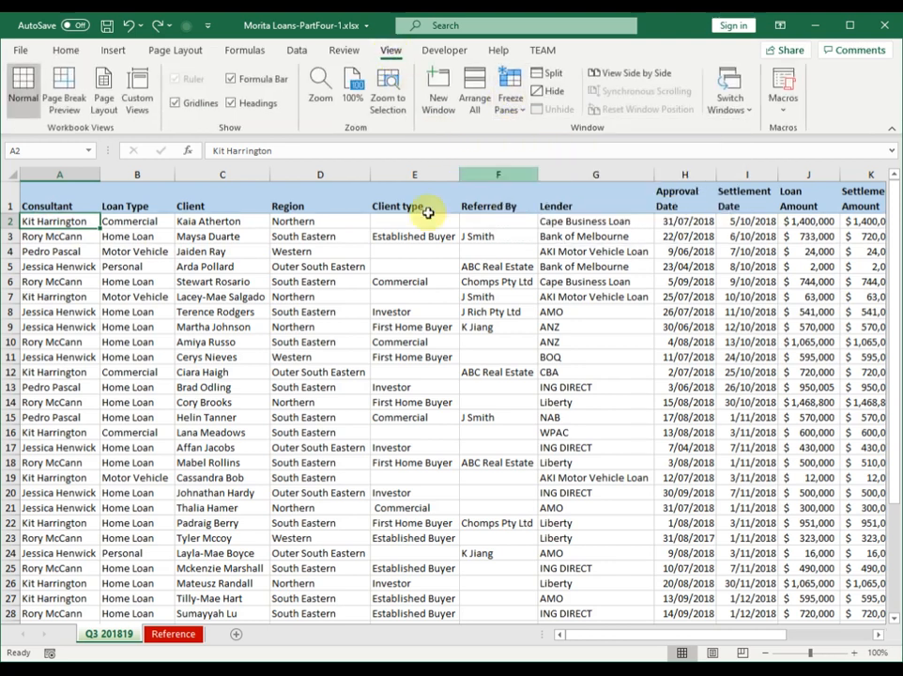
{"action": "scroll", "coordinate": [210, 301], "scroll_direction": "down", "scroll_amount": 8}
{"action": "scroll", "coordinate": [217, 294], "scroll_direction": "up", "scroll_amount": 8}
{"action": "scroll", "coordinate": [217, 294], "scroll_direction": "down", "scroll_amount": 8}
{"action": "scroll", "coordinate": [217, 294], "scroll_direction": "up", "scroll_amount": 8}
{"action": "scroll", "coordinate": [217, 294], "scroll_direction": "down", "scroll_amount": 8}
{"action": "scroll", "coordinate": [217, 293], "scroll_direction": "up", "scroll_amount": 8}
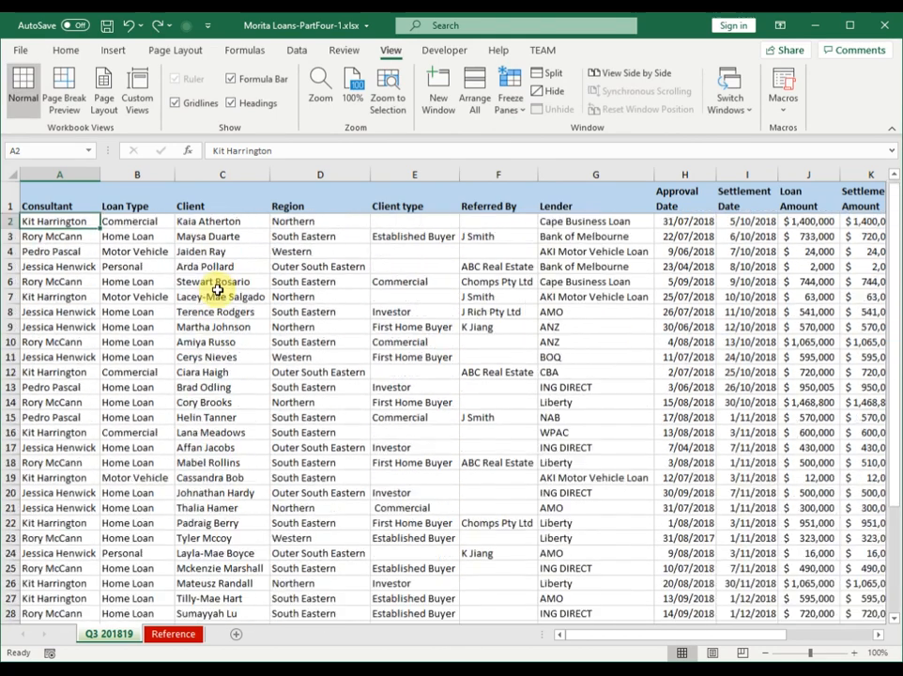
Select the last loan record in row 37 and examine the rows beneath it before returning to the first records
{"action": "mouse_move", "coordinate": [642, 638]}
{"action": "left_mouse_down"}
{"action": "mouse_move", "coordinate": [717, 638]}
{"action": "mouse_move", "coordinate": [624, 638]}
{"action": "mouse_move", "coordinate": [726, 642]}
{"action": "mouse_move", "coordinate": [631, 639]}
{"action": "left_mouse_up"}
{"action": "scroll", "coordinate": [583, 383], "scroll_direction": "down", "scroll_amount": 4}
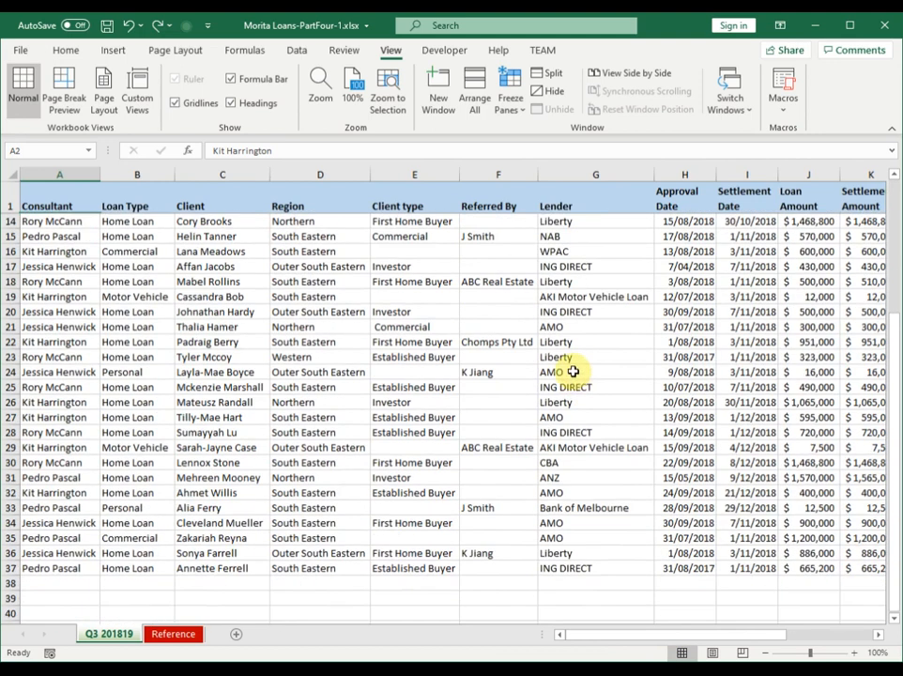
{"action": "scroll", "coordinate": [573, 371], "scroll_direction": "down", "scroll_amount": 2}
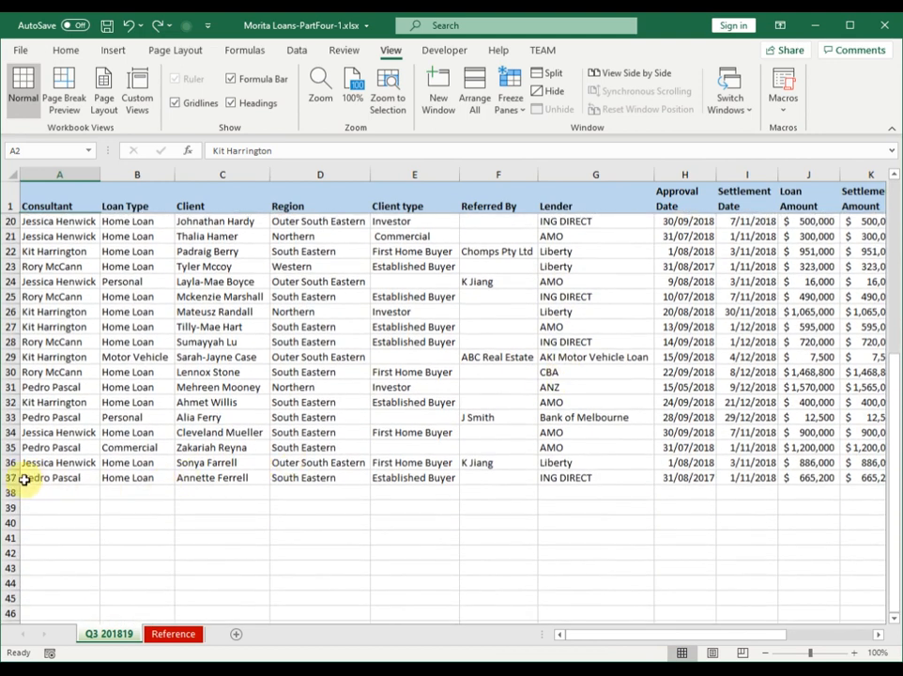
{"action": "left_click", "coordinate": [9, 478]}
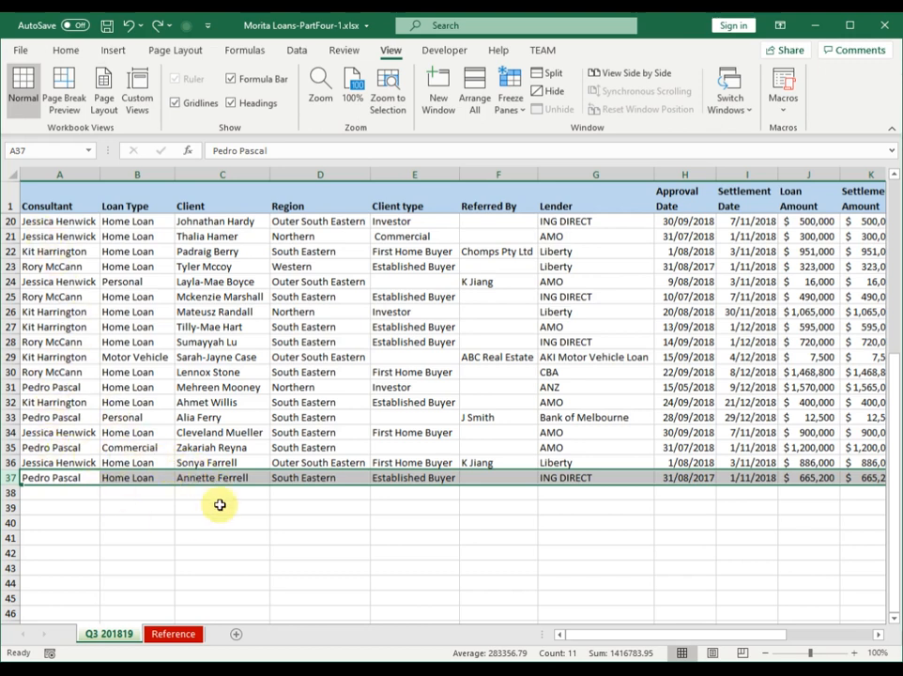
{"action": "scroll", "coordinate": [187, 488], "scroll_direction": "down", "scroll_amount": 7}
{"action": "scroll", "coordinate": [210, 440], "scroll_direction": "down", "scroll_amount": 20}
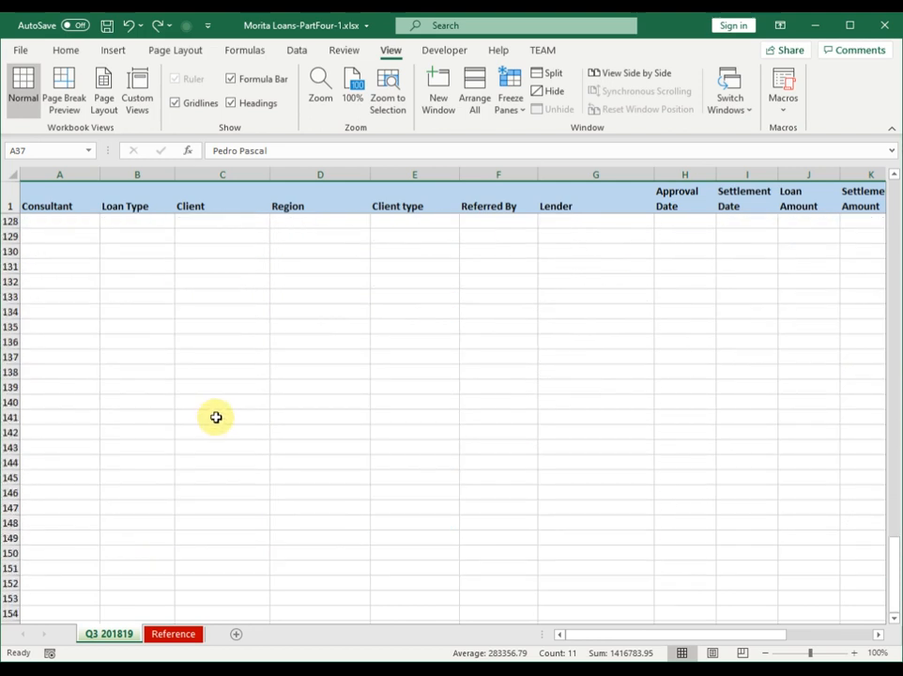
{"action": "scroll", "coordinate": [213, 418], "scroll_direction": "up", "scroll_amount": 20}
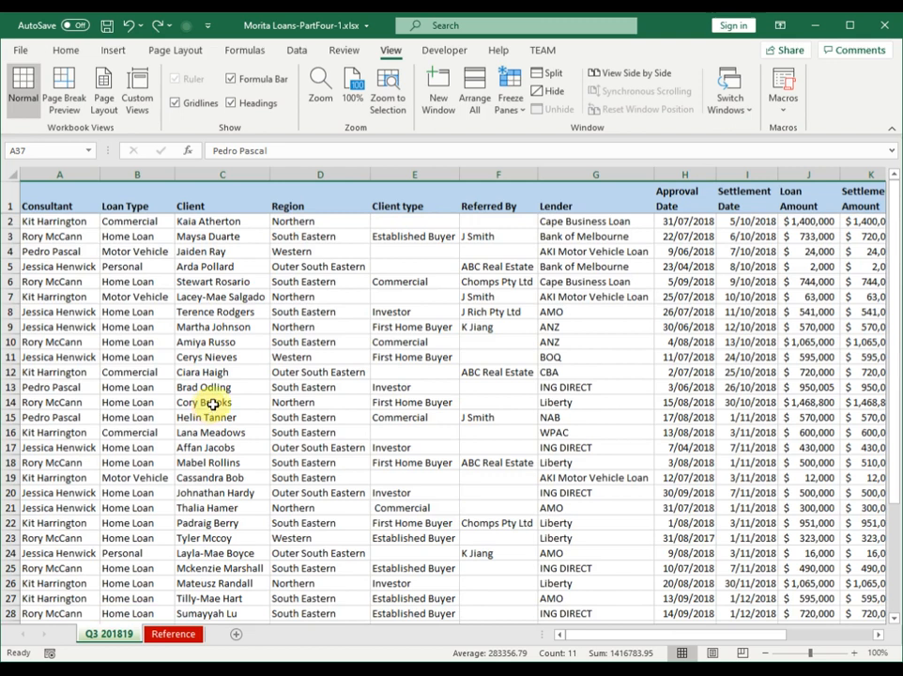
Total the Settlement Amount column beneath the last record in K38 with =SUM(K2:K37) and auto-fit column K's width
{"action": "left_click_drag", "start_coordinate": [641, 635], "coordinate": [699, 641]}
{"action": "scroll", "coordinate": [522, 343], "scroll_direction": "down", "scroll_amount": 2}
{"action": "scroll", "coordinate": [523, 344], "scroll_direction": "down", "scroll_amount": 3}
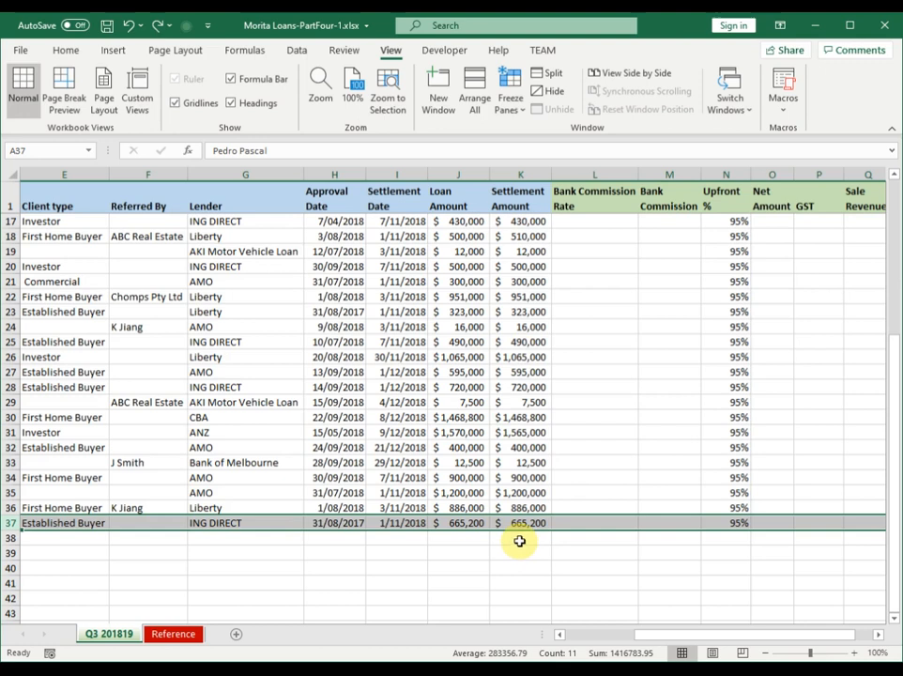
{"action": "left_click", "coordinate": [519, 541]}
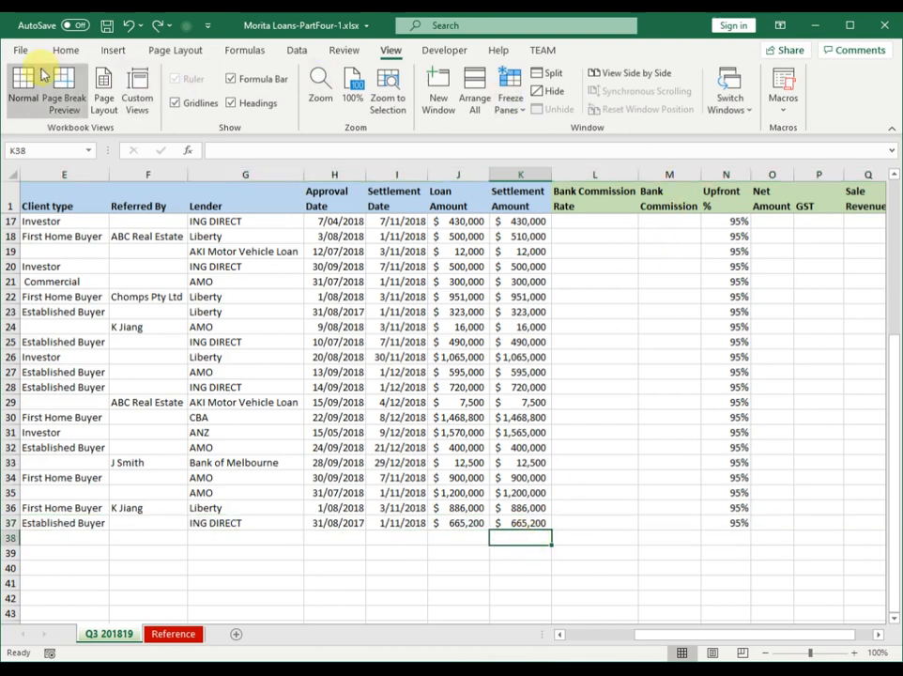
{"action": "left_click", "coordinate": [66, 50]}
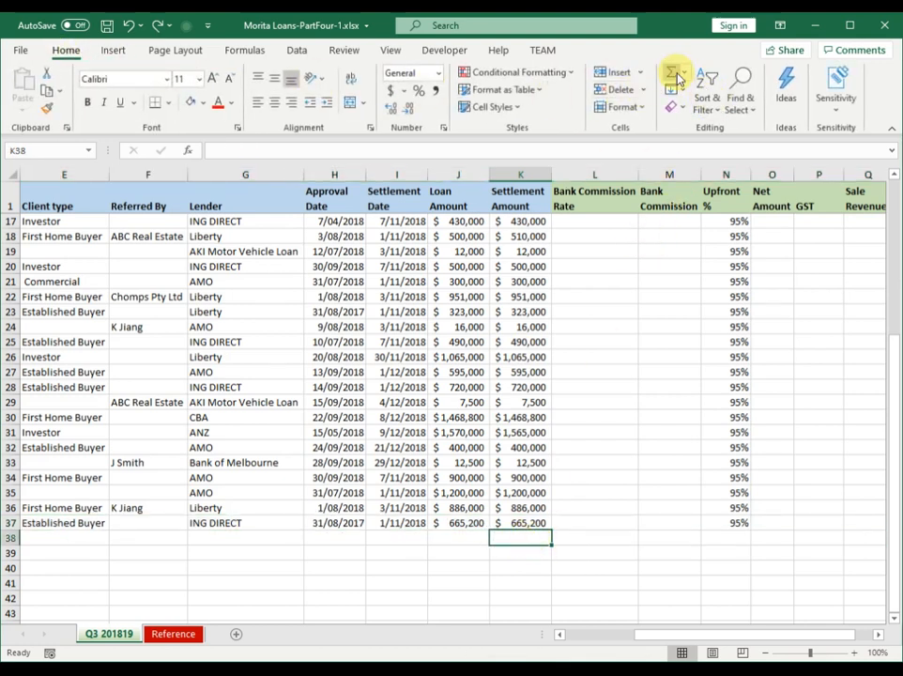
{"action": "left_click", "coordinate": [674, 74]}
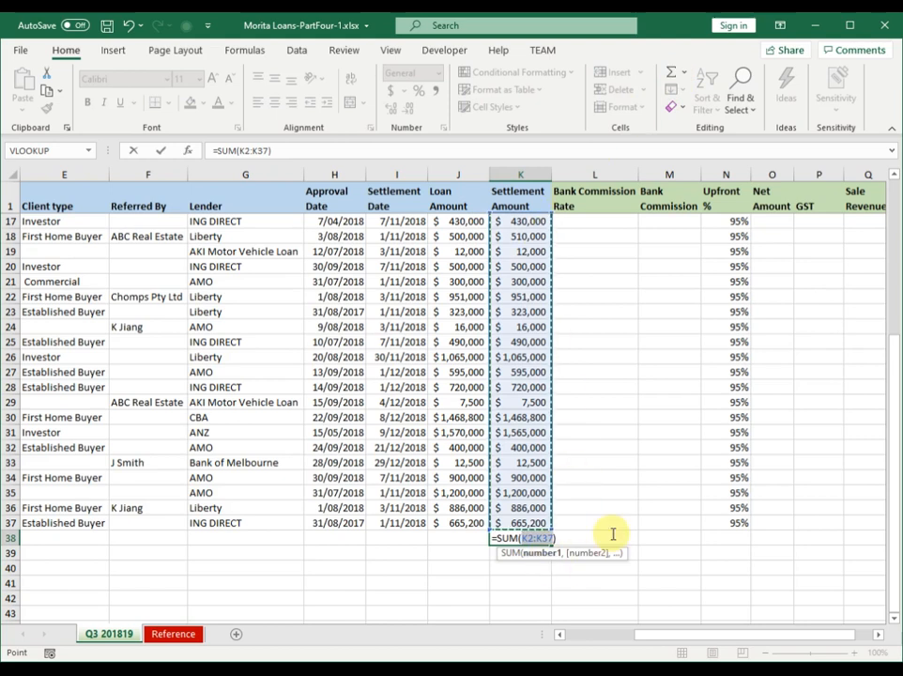
{"action": "key", "text": "Return"}
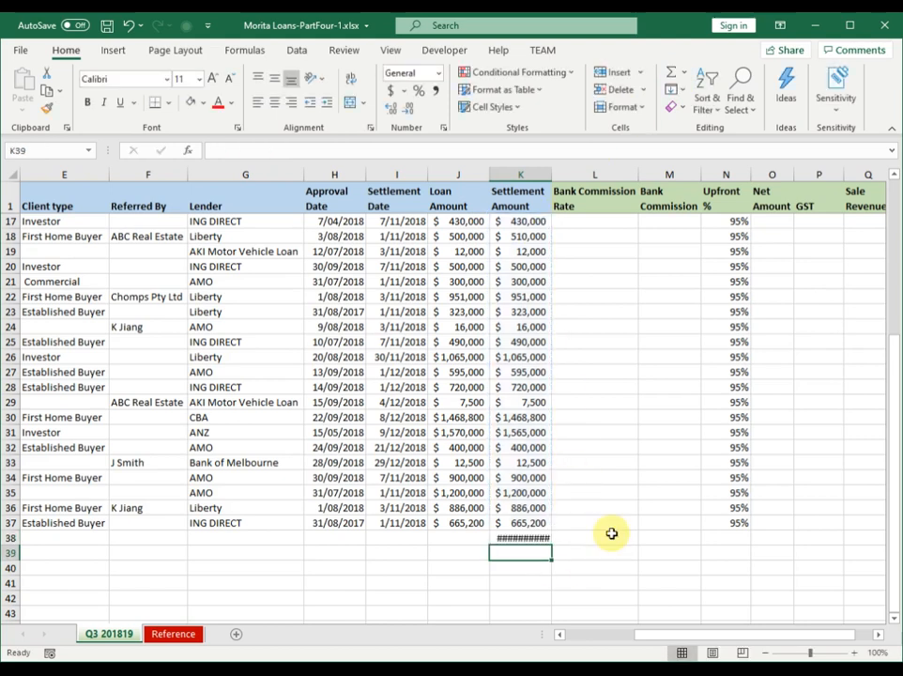
{"action": "double_click", "coordinate": [552, 175]}
{"action": "left_click", "coordinate": [515, 538]}
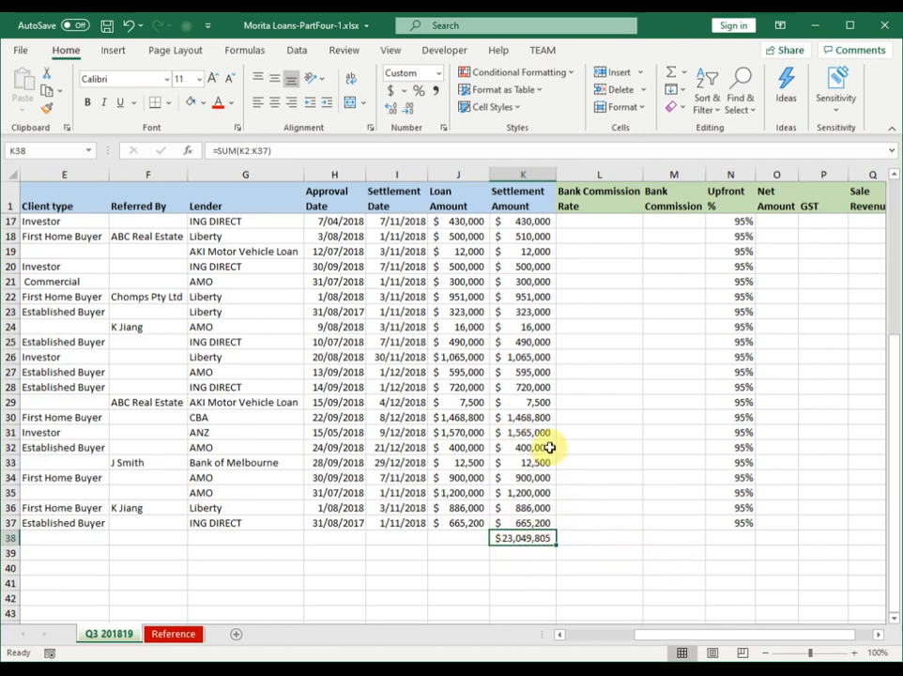
{"action": "scroll", "coordinate": [549, 448], "scroll_direction": "down", "scroll_amount": 2}
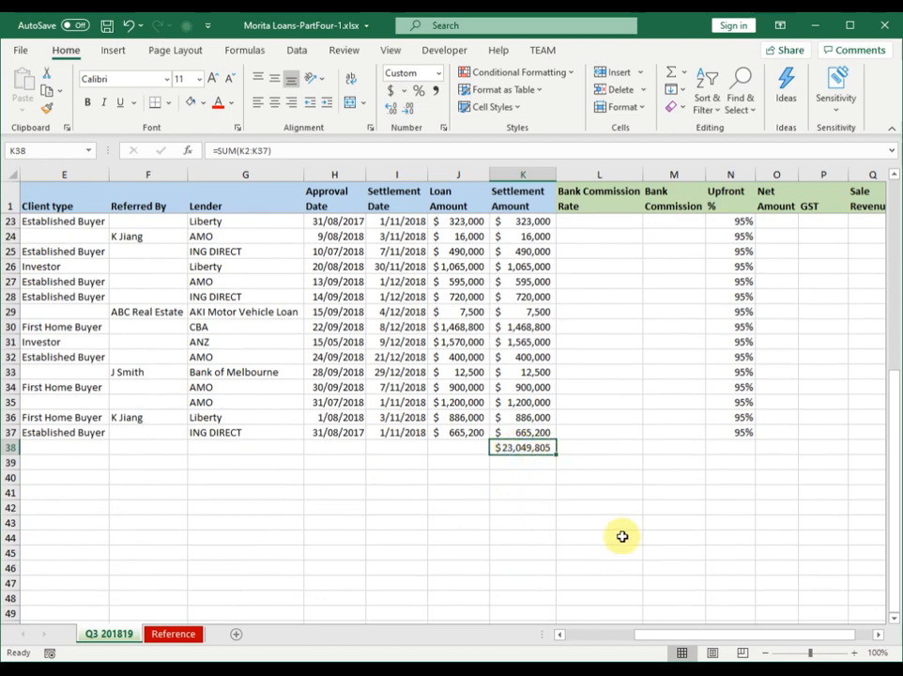
Undo the width change of column K and the total in K38, remaining on the Q3 201819 worksheet
{"action": "key", "text": "ctrl+z"}
{"action": "key", "text": "ctrl+z"}
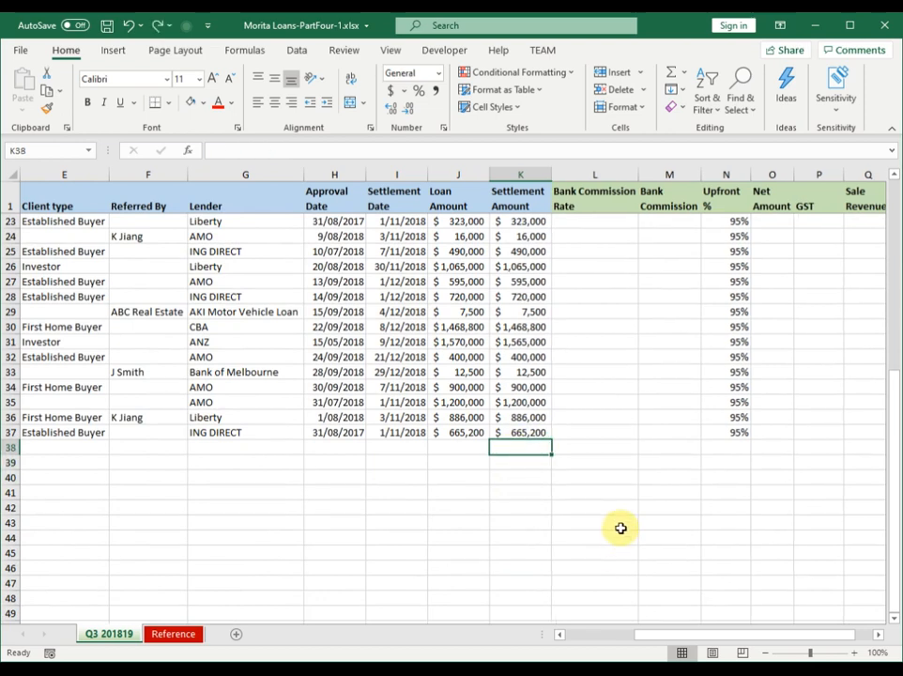
{"action": "key", "text": "ctrl+Page_Down"}
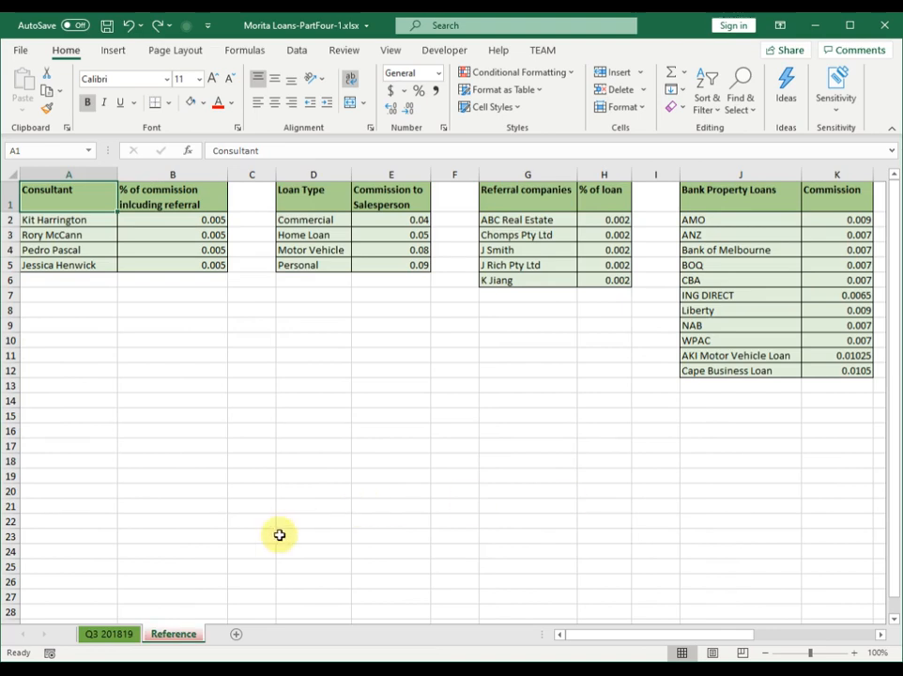
{"action": "left_click", "coordinate": [111, 634]}
Insert a blank row above the header row of the Q3 201819 worksheet
{"action": "scroll", "coordinate": [465, 499], "scroll_direction": "up", "scroll_amount": 7}
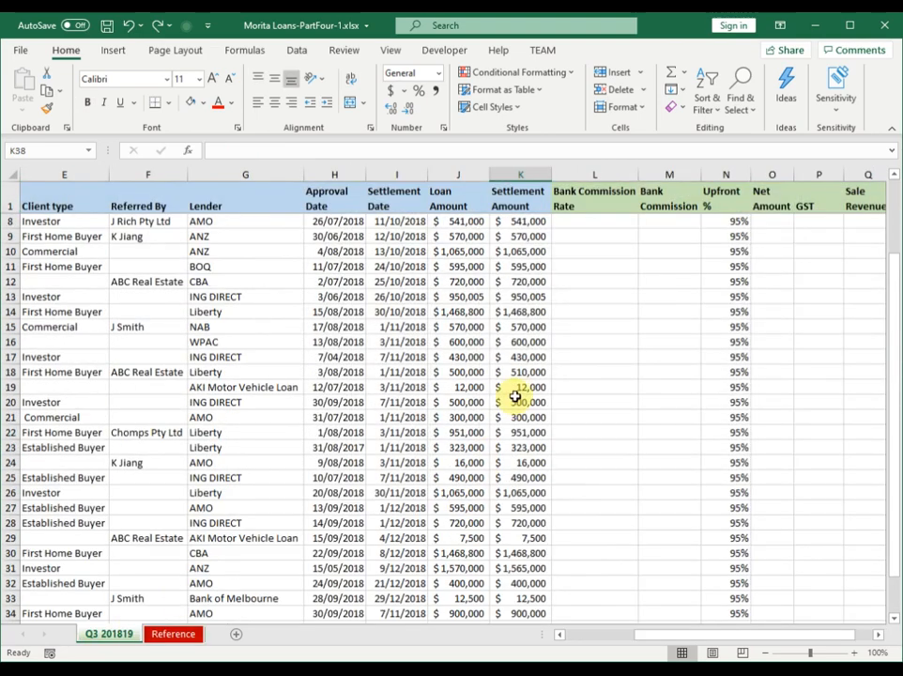
{"action": "left_click", "coordinate": [13, 197]}
{"action": "right_click", "coordinate": [14, 199]}
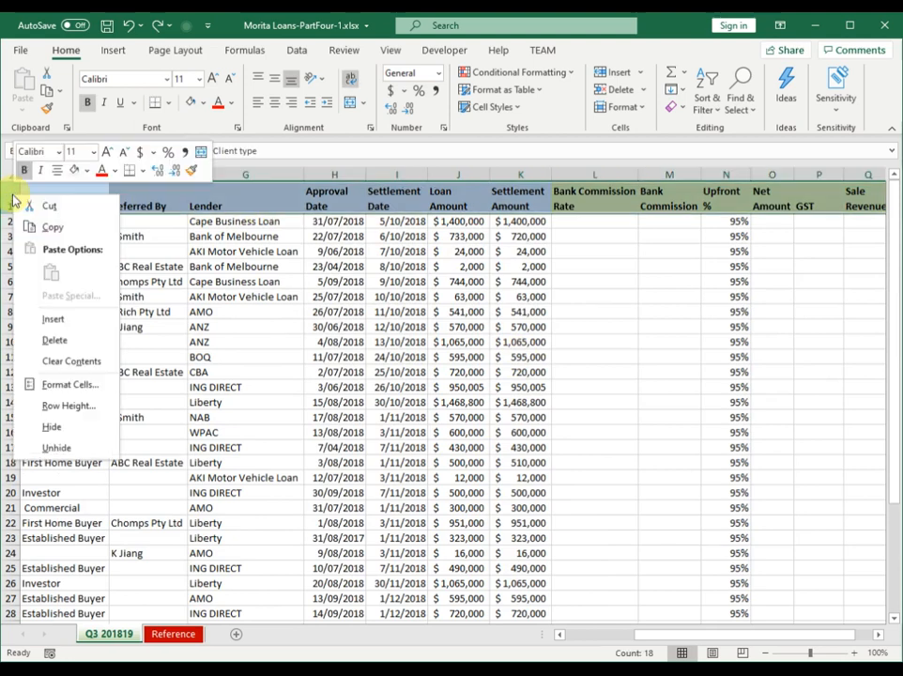
{"action": "left_click", "coordinate": [52, 320]}
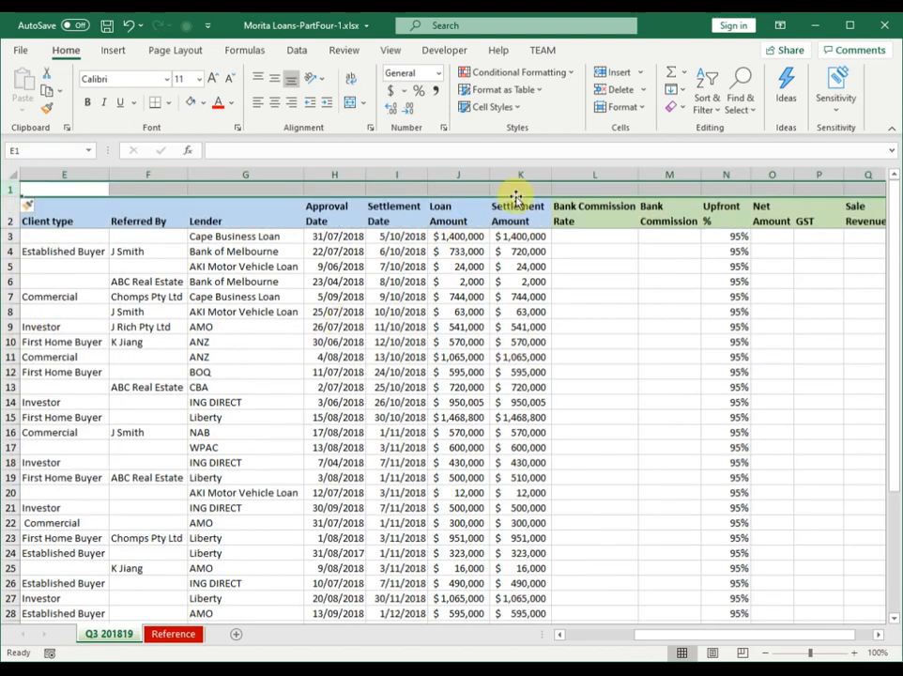
Enter =SUM(K3:K66) in K1 above the Settlement Amount header and auto-fit column K's width
{"action": "left_click", "coordinate": [517, 189]}
{"action": "left_click", "coordinate": [670, 75]}
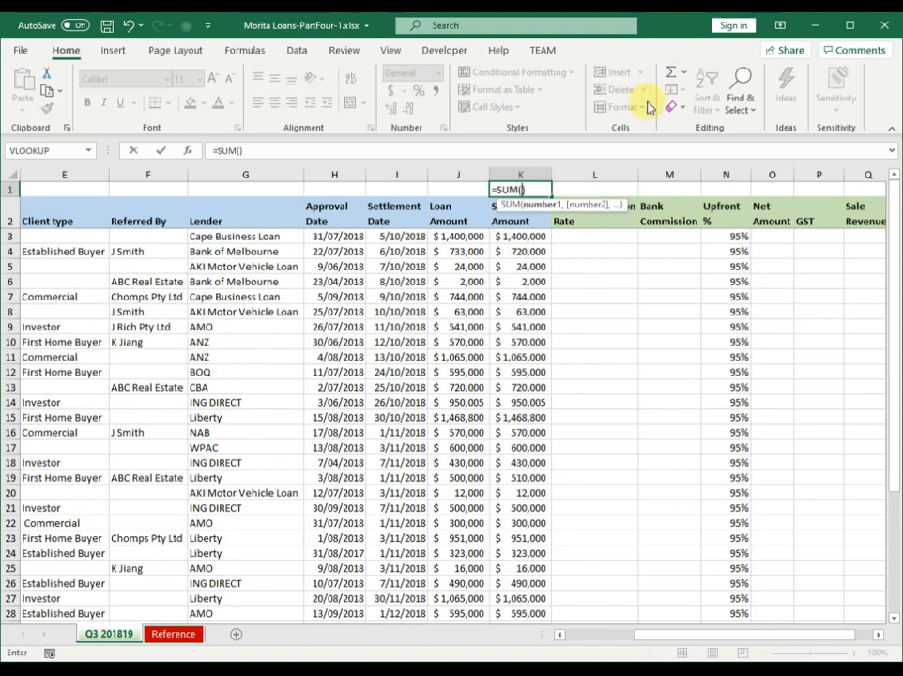
{"action": "left_click_drag", "start_coordinate": [513, 239], "coordinate": [526, 576]}
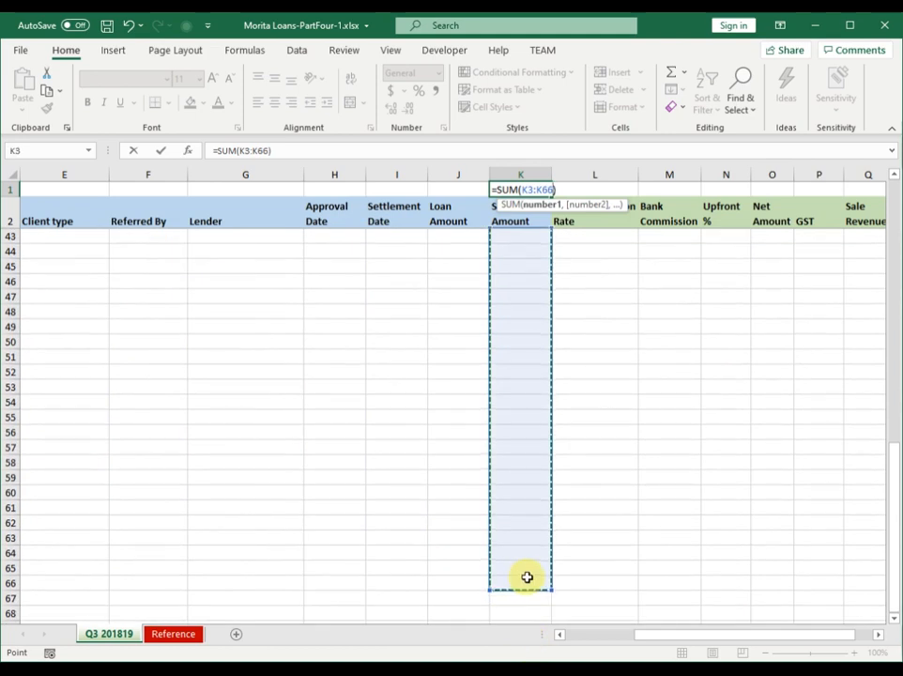
{"action": "key", "text": "Return"}
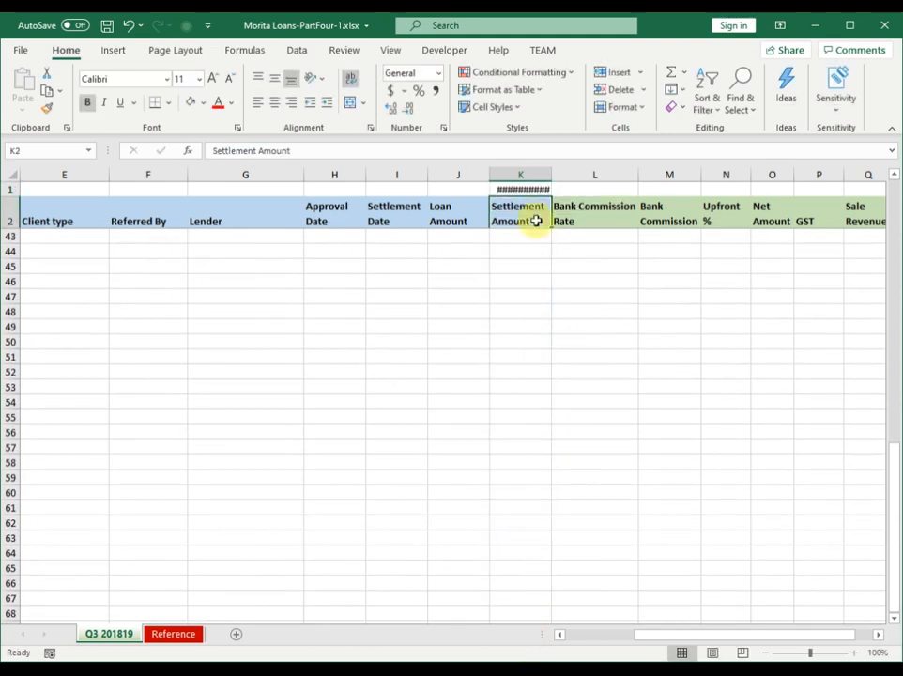
{"action": "double_click", "coordinate": [553, 167]}
{"action": "left_click", "coordinate": [524, 188]}
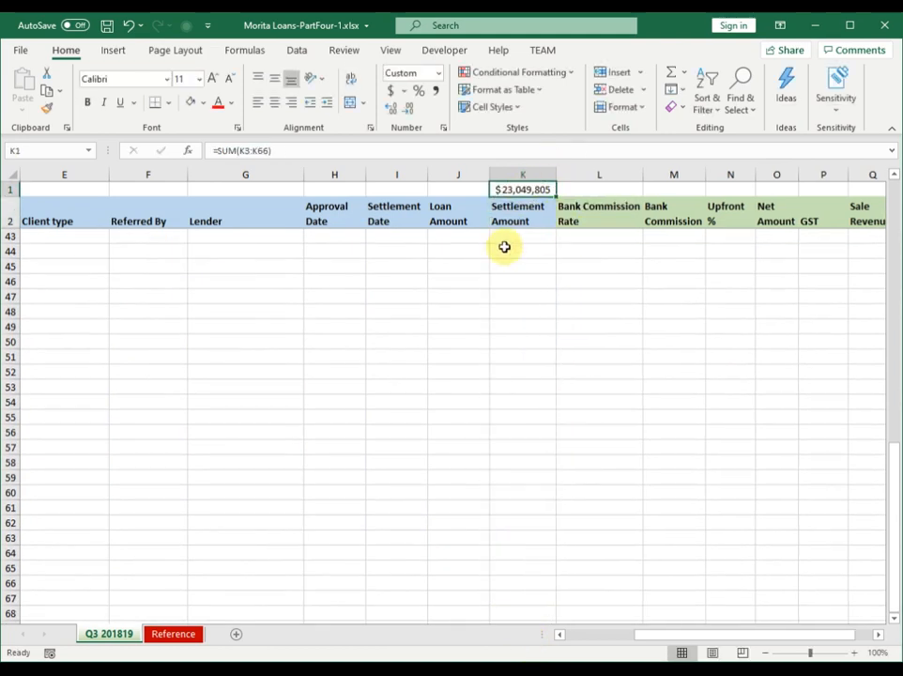
Fill the whole of row 1 with light orange to set the total row apart from the headers
{"action": "left_click_drag", "start_coordinate": [655, 641], "coordinate": [563, 635]}
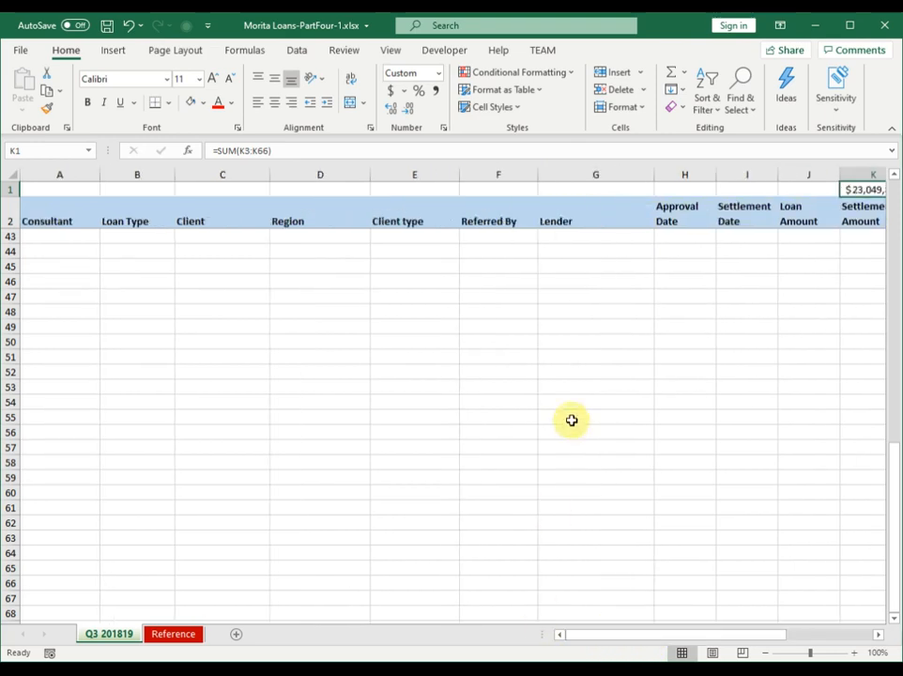
{"action": "scroll", "coordinate": [578, 394], "scroll_direction": "up", "scroll_amount": 13}
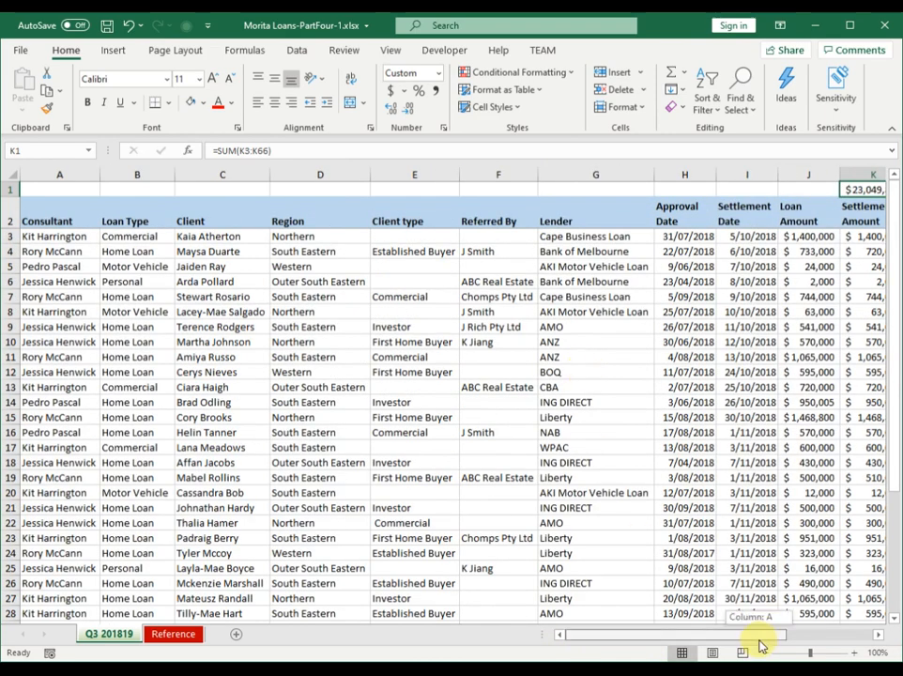
{"action": "left_click_drag", "start_coordinate": [755, 641], "coordinate": [800, 635]}
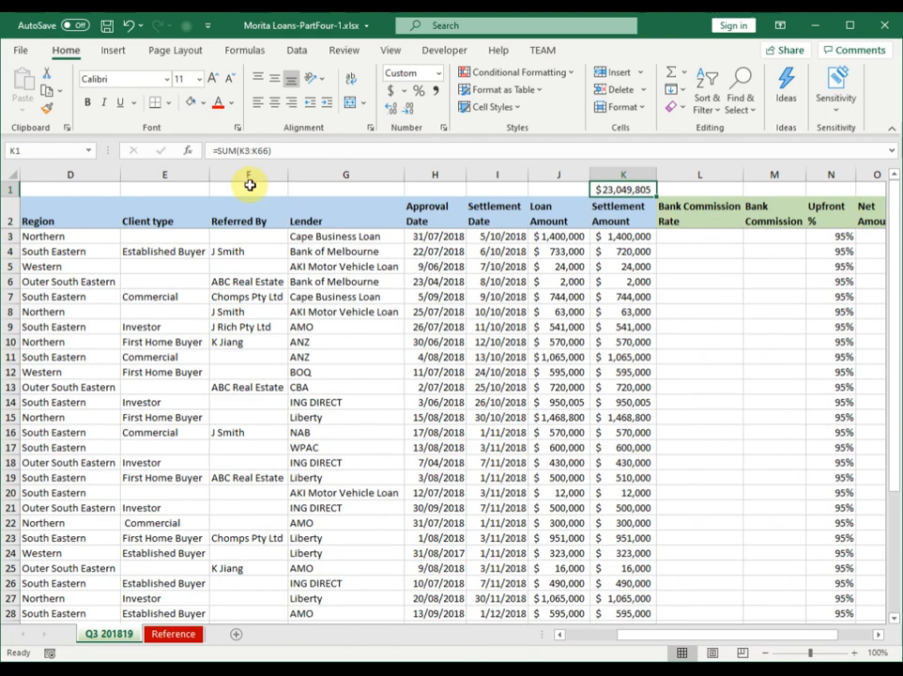
{"action": "left_click", "coordinate": [14, 189]}
{"action": "left_click", "coordinate": [203, 102]}
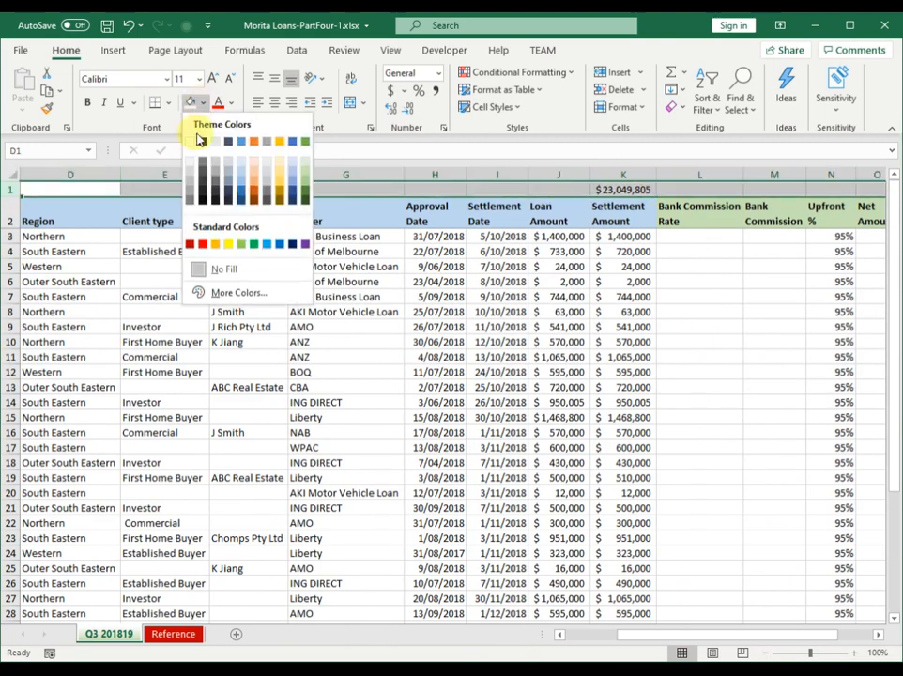
{"action": "left_click", "coordinate": [255, 168]}
{"action": "left_click", "coordinate": [430, 343]}
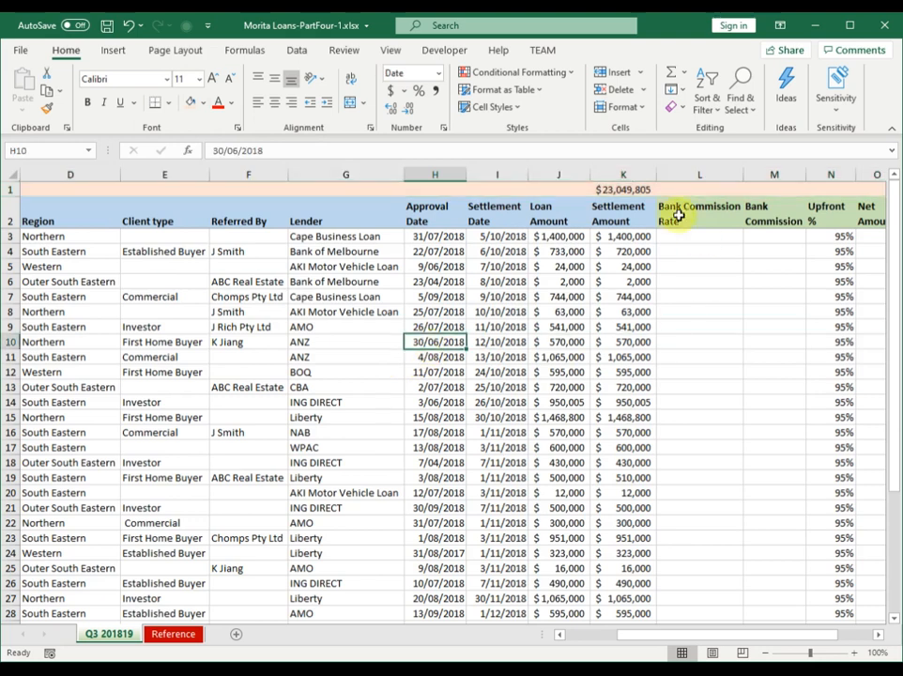
Look through the loan records to check how the total and header rows behave, and examine the formula in K1
{"action": "scroll", "coordinate": [717, 406], "scroll_direction": "down", "scroll_amount": 4}
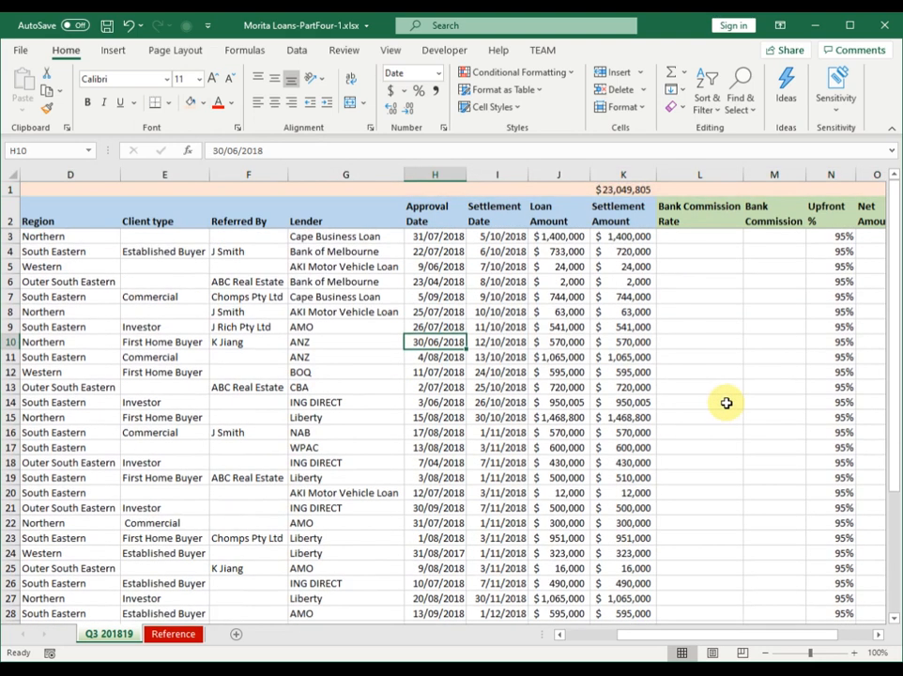
{"action": "scroll", "coordinate": [723, 400], "scroll_direction": "up", "scroll_amount": 4}
{"action": "scroll", "coordinate": [718, 398], "scroll_direction": "down", "scroll_amount": 3}
{"action": "scroll", "coordinate": [714, 396], "scroll_direction": "up", "scroll_amount": 3}
{"action": "scroll", "coordinate": [709, 393], "scroll_direction": "down", "scroll_amount": 8}
{"action": "scroll", "coordinate": [709, 392], "scroll_direction": "up", "scroll_amount": 8}
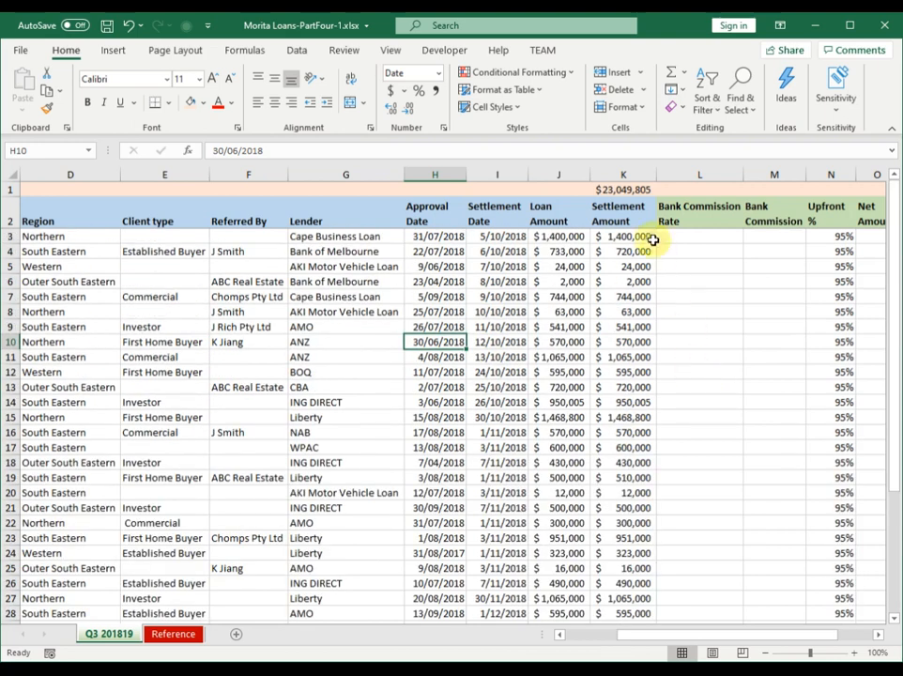
{"action": "left_click", "coordinate": [621, 190]}
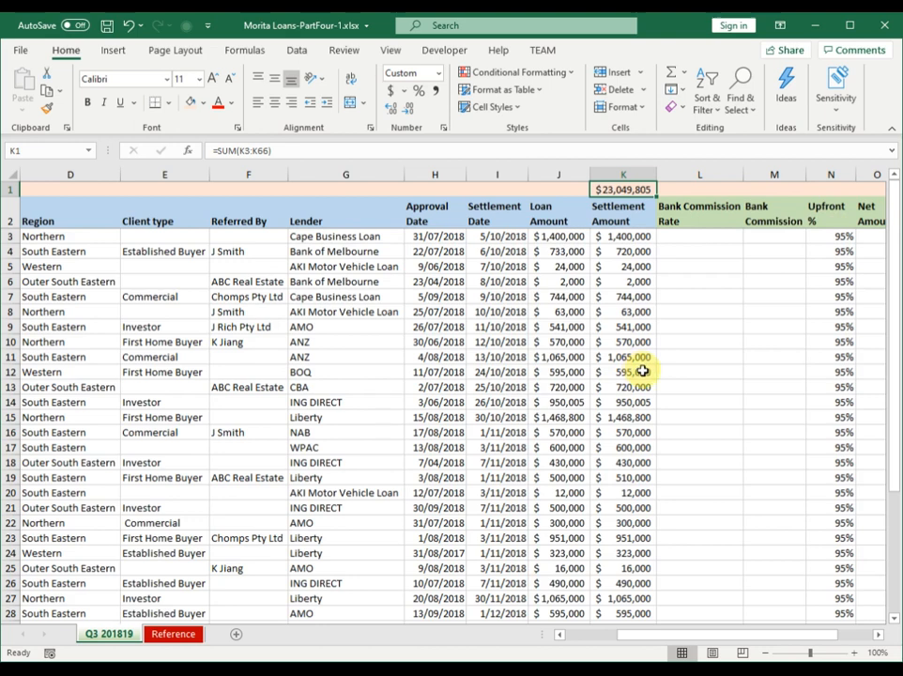
Undo the orange fill, the column K width change, the total in K1 and the inserted row above the headers
{"action": "key", "text": "ctrl+z"}
{"action": "key", "text": "ctrl+z"}
{"action": "key", "text": "ctrl+z"}
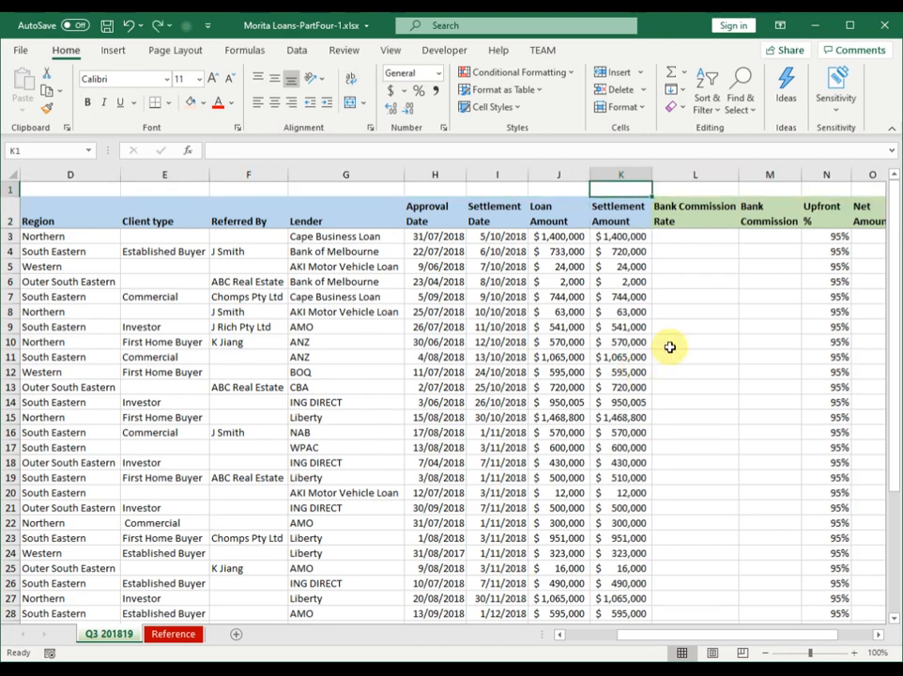
{"action": "key", "text": "ctrl+z"}
{"action": "key", "text": "ctrl+z"}
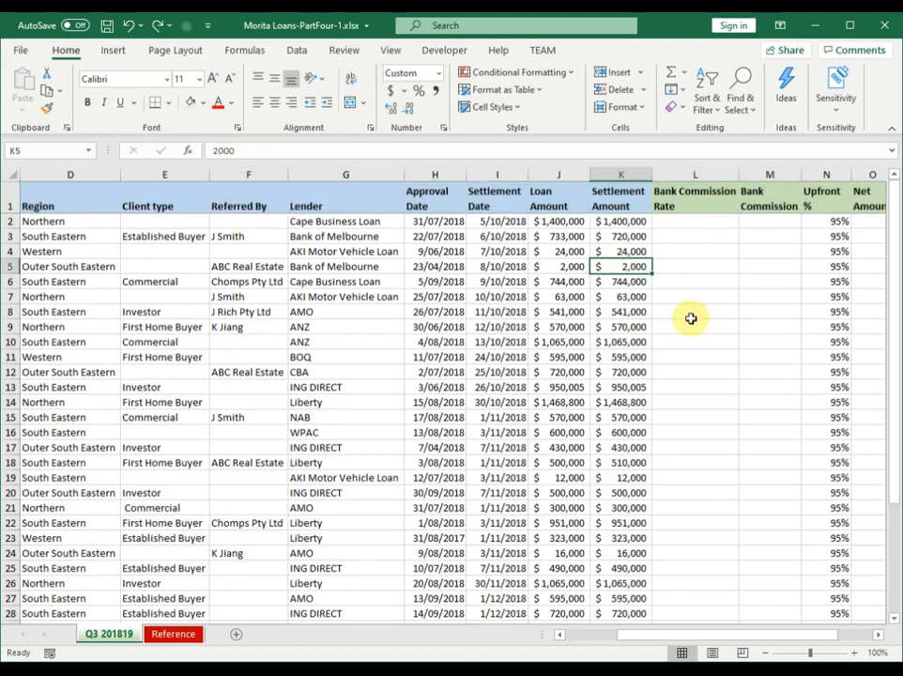
Examine the first records in the Settlement Date, Loan Amount and Settlement Amount columns
{"action": "scroll", "coordinate": [548, 327], "scroll_direction": "down", "scroll_amount": 4}
{"action": "scroll", "coordinate": [547, 330], "scroll_direction": "up", "scroll_amount": 4}
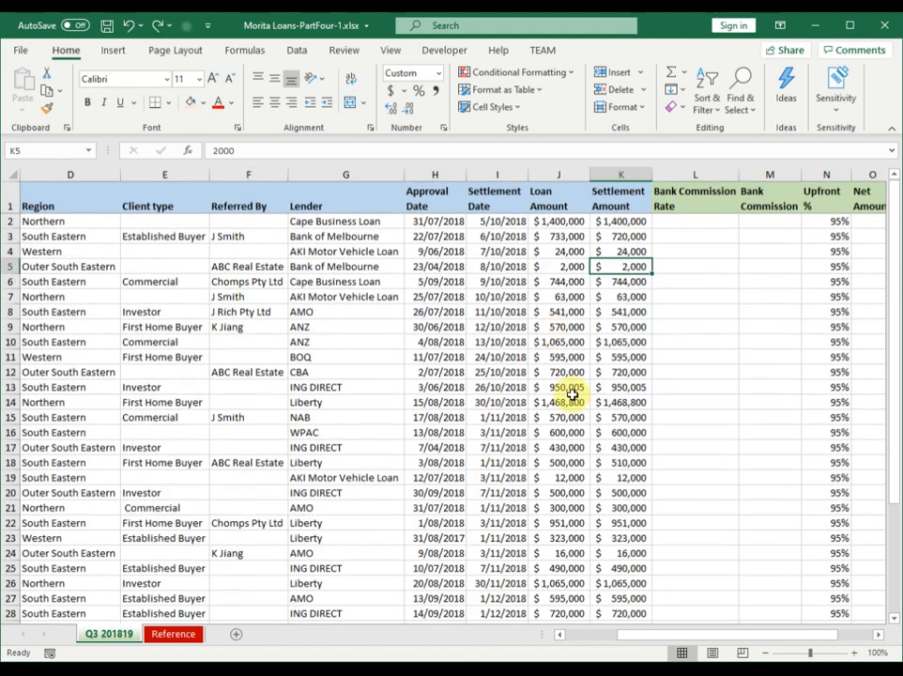
{"action": "left_click_drag", "start_coordinate": [678, 638], "coordinate": [700, 641]}
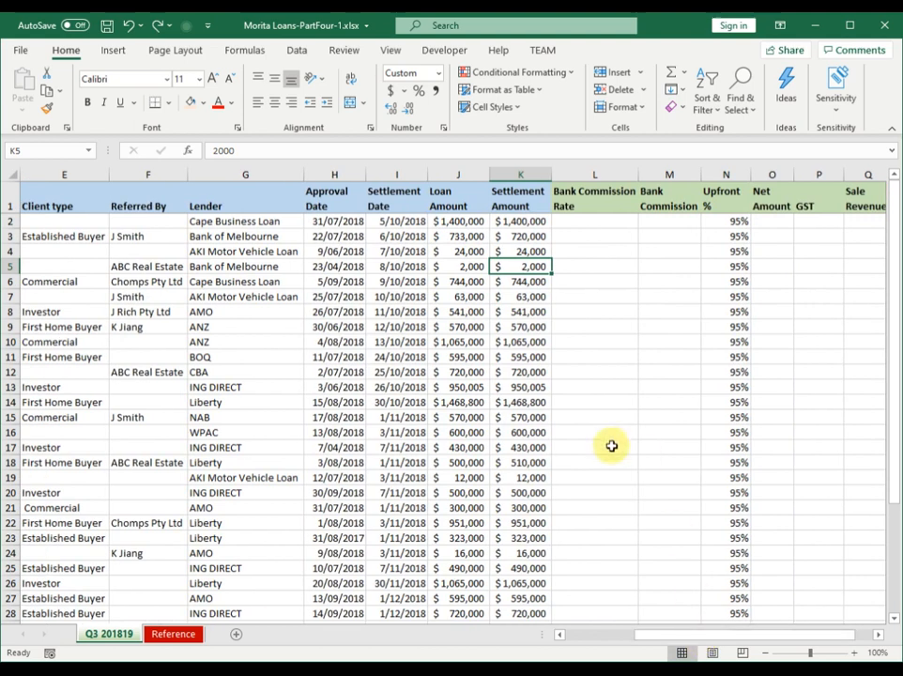
{"action": "left_click", "coordinate": [522, 222]}
{"action": "left_click", "coordinate": [460, 222]}
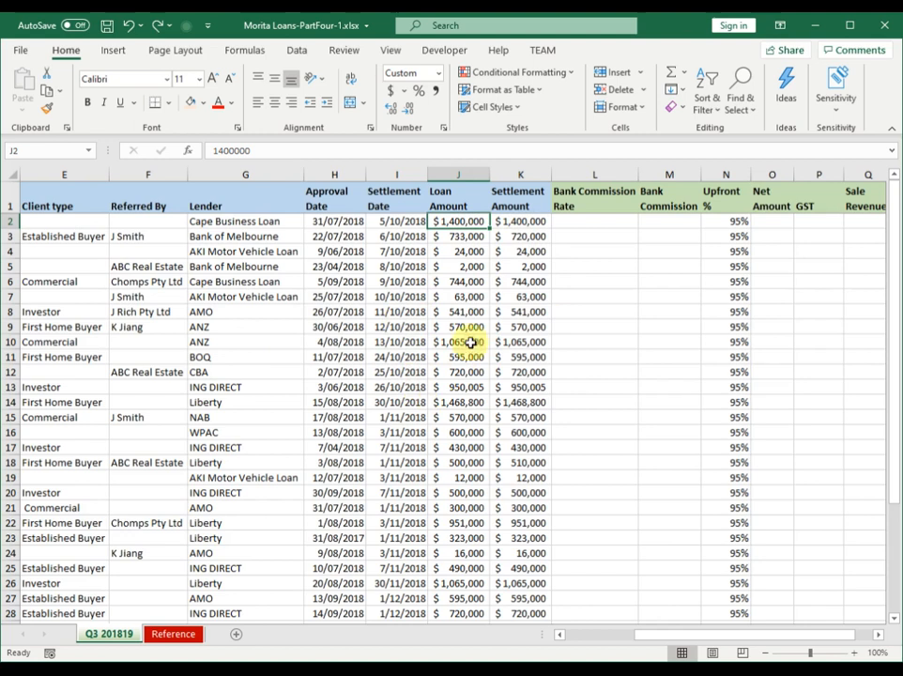
{"action": "left_click", "coordinate": [398, 252]}
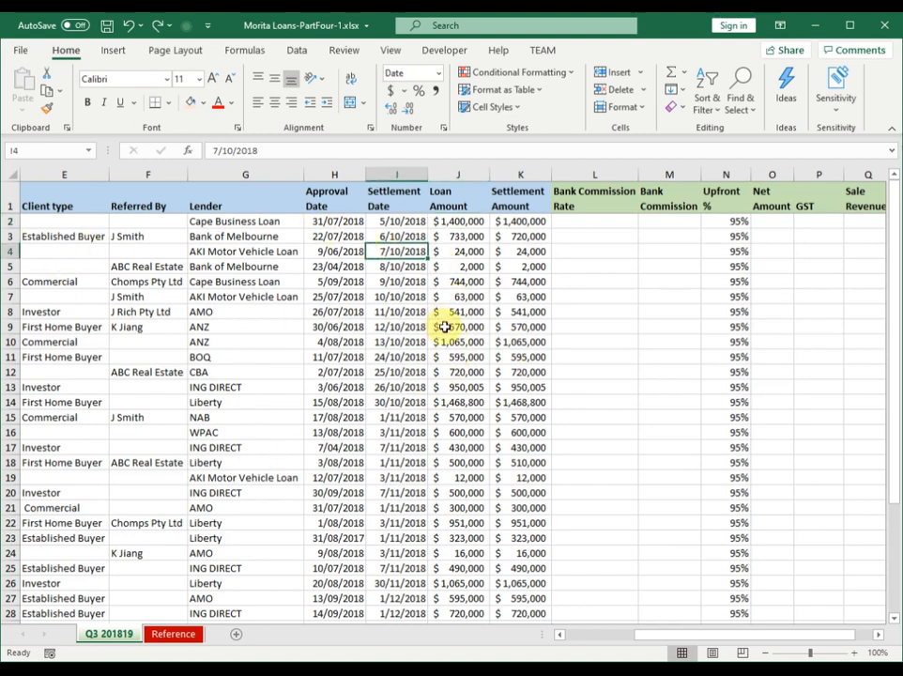
{"action": "left_click", "coordinate": [522, 297]}
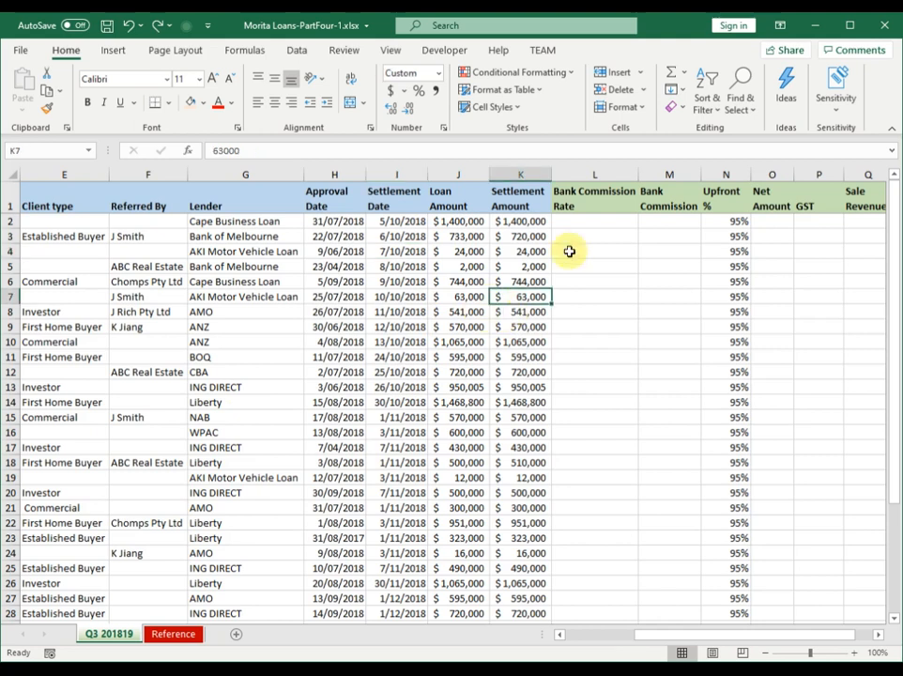
Examine the headers L1:R1 from Bank Commission Rate to Standard Bonus and the row 2 cells in columns L to O
{"action": "left_click_drag", "start_coordinate": [592, 203], "coordinate": [751, 203]}
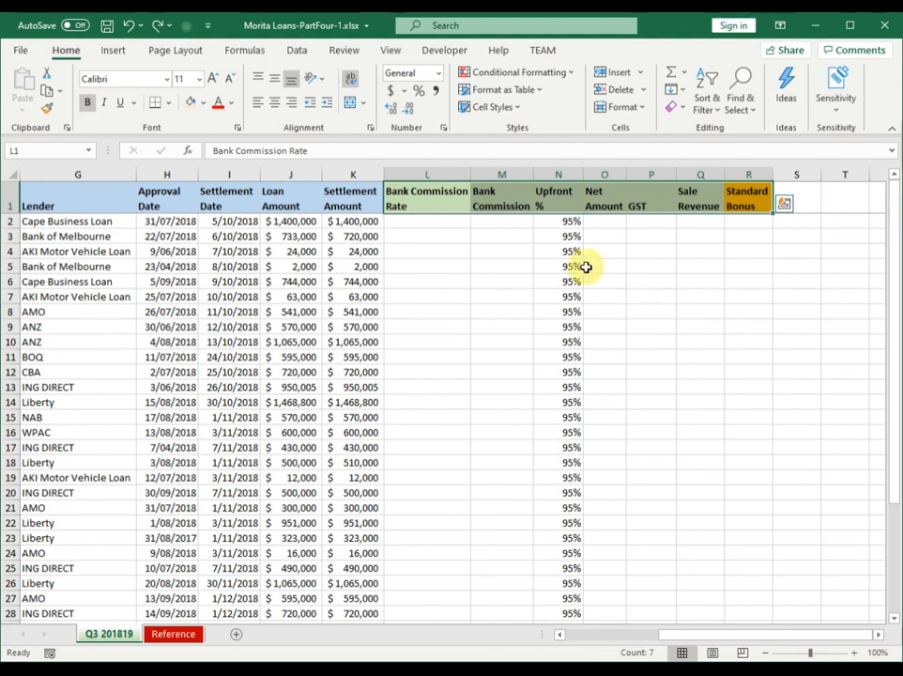
{"action": "left_click", "coordinate": [435, 226]}
{"action": "left_click", "coordinate": [487, 225]}
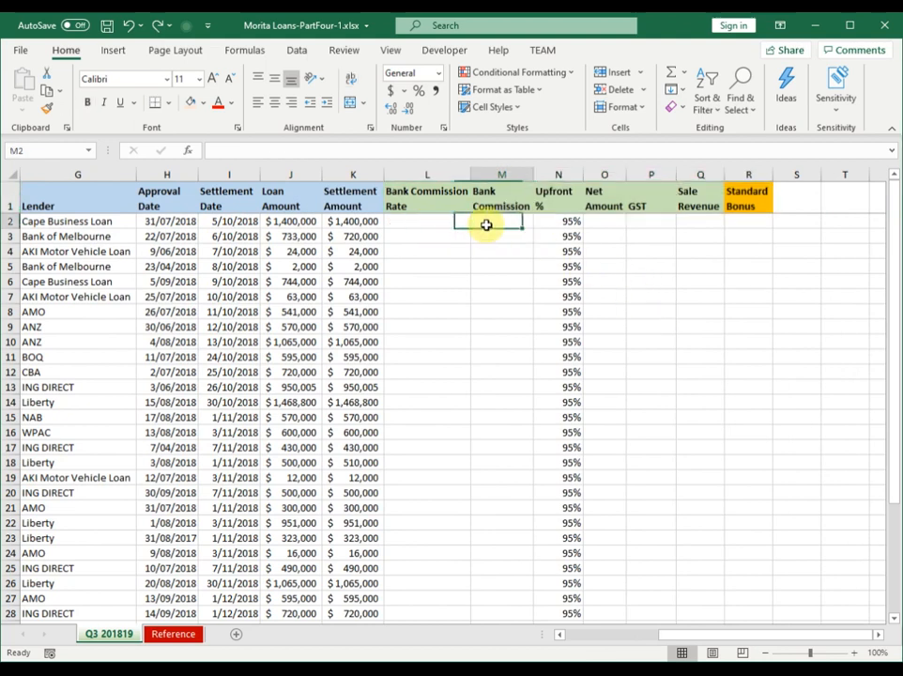
{"action": "left_click", "coordinate": [552, 223]}
{"action": "left_click", "coordinate": [607, 223]}
{"action": "left_click", "coordinate": [558, 225]}
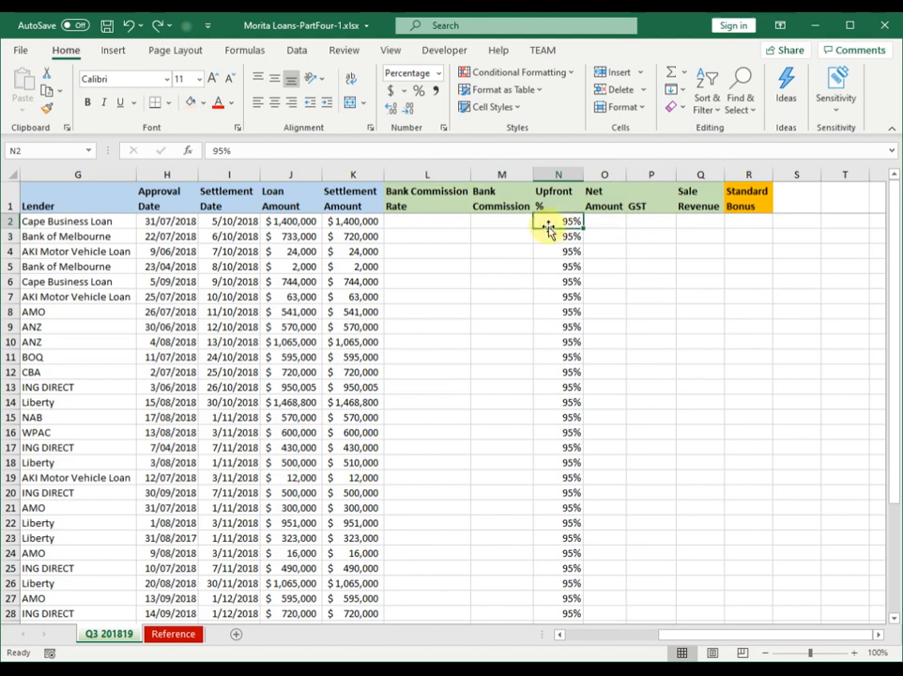
{"action": "left_click", "coordinate": [619, 224]}
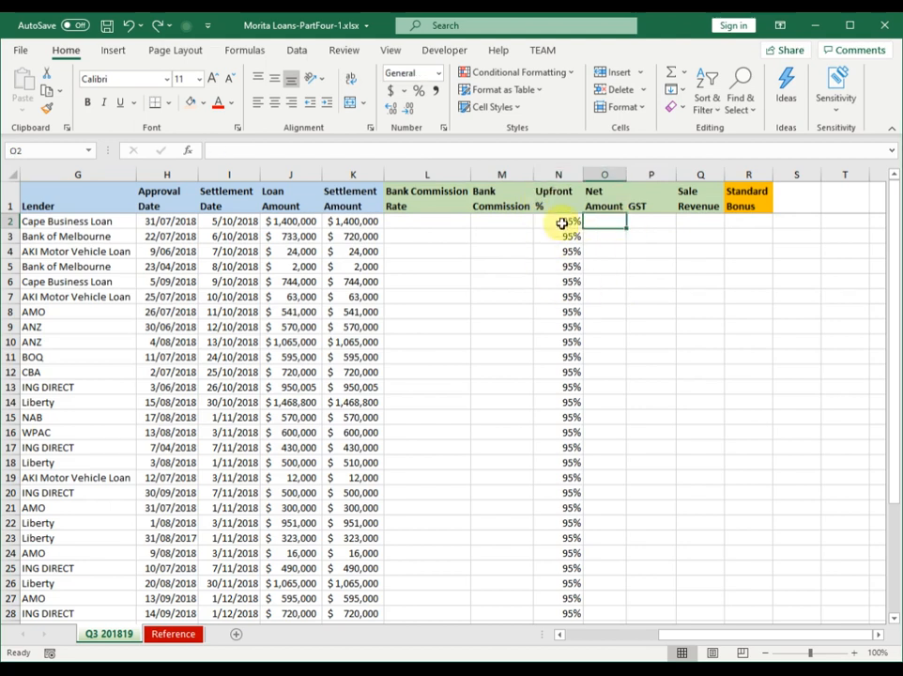
Copy the Upfront % header from N1 of the Q3 201819 sheet into T1 of the Reference sheet
{"action": "left_click", "coordinate": [700, 223]}
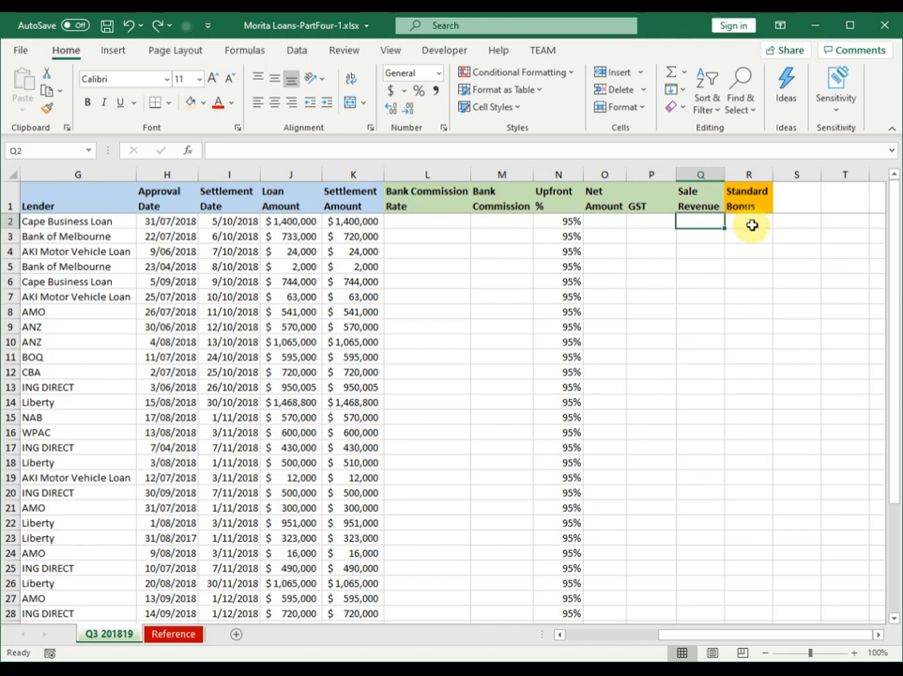
{"action": "left_click", "coordinate": [561, 223]}
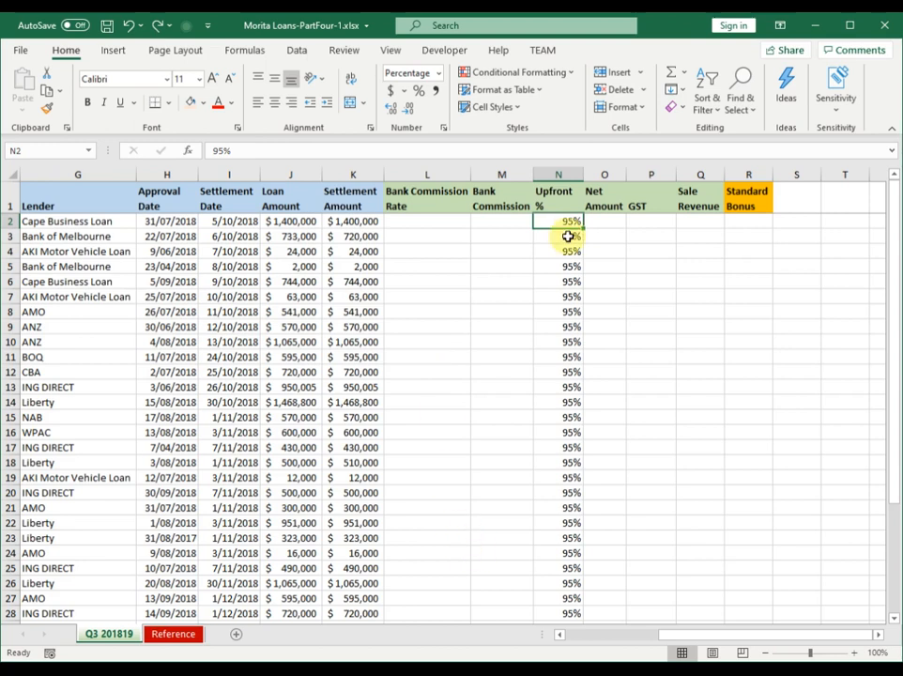
{"action": "left_click", "coordinate": [554, 201]}
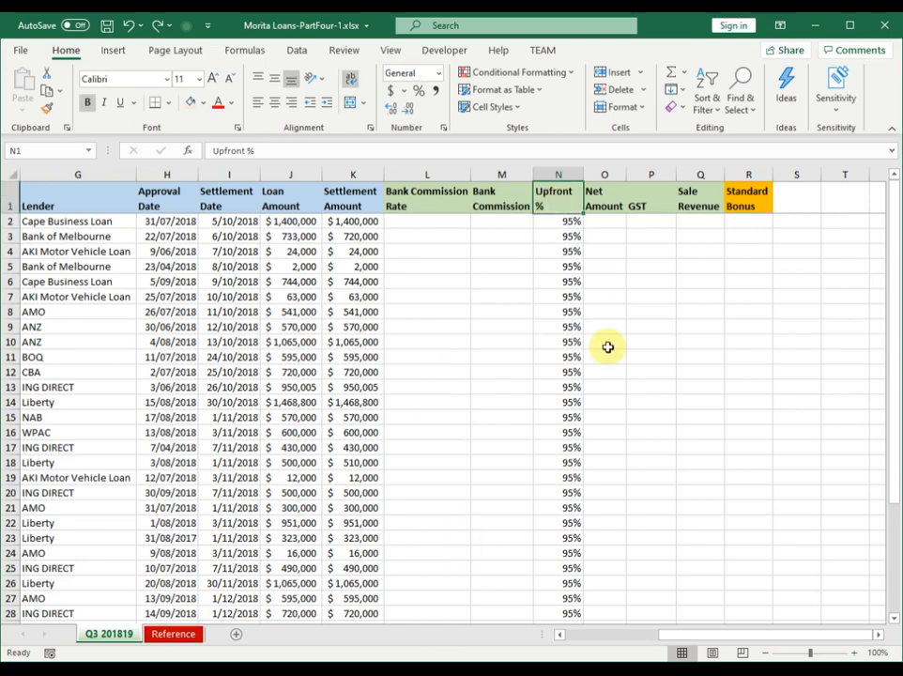
{"action": "right_click", "coordinate": [562, 194]}
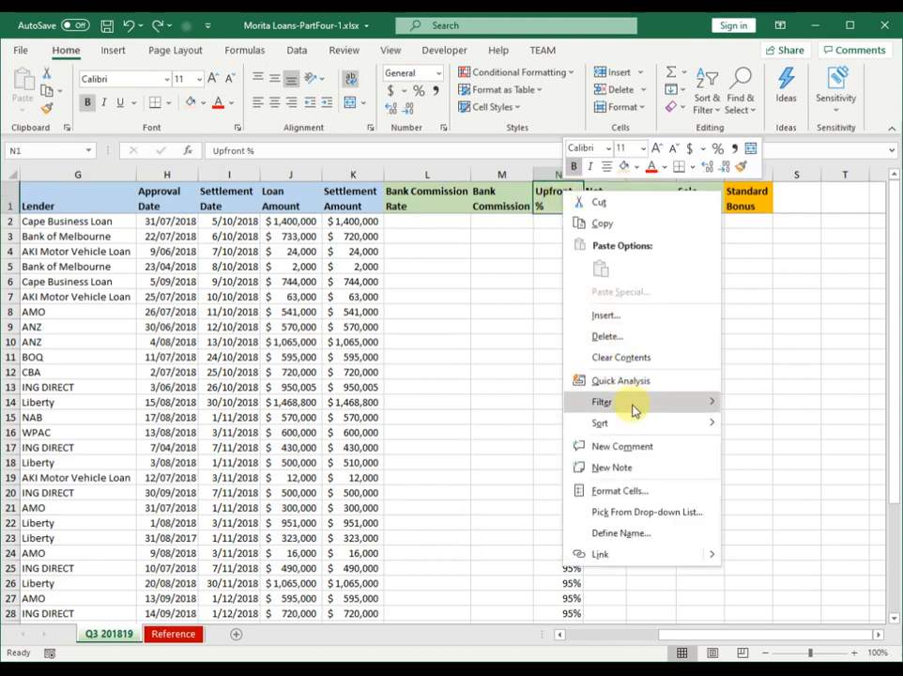
{"action": "left_click", "coordinate": [612, 228]}
{"action": "left_click", "coordinate": [178, 635]}
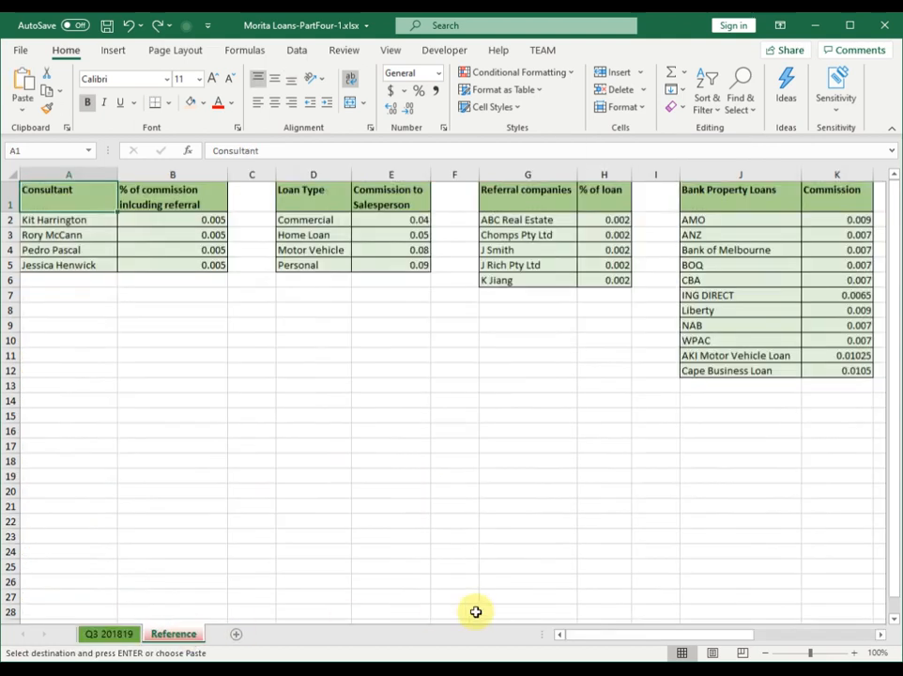
{"action": "left_click_drag", "start_coordinate": [578, 636], "coordinate": [733, 635]}
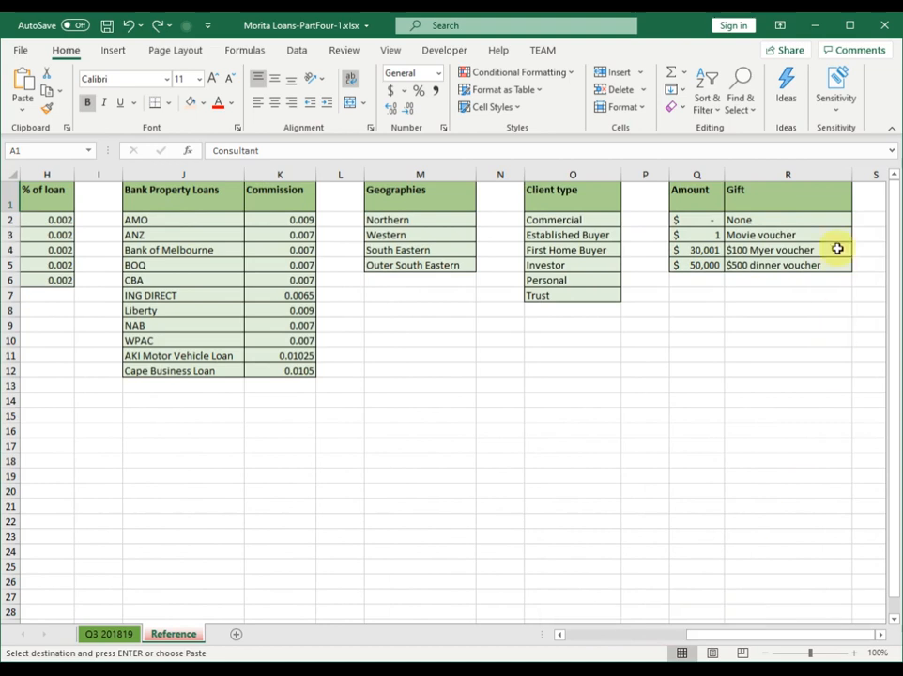
{"action": "left_click", "coordinate": [824, 205]}
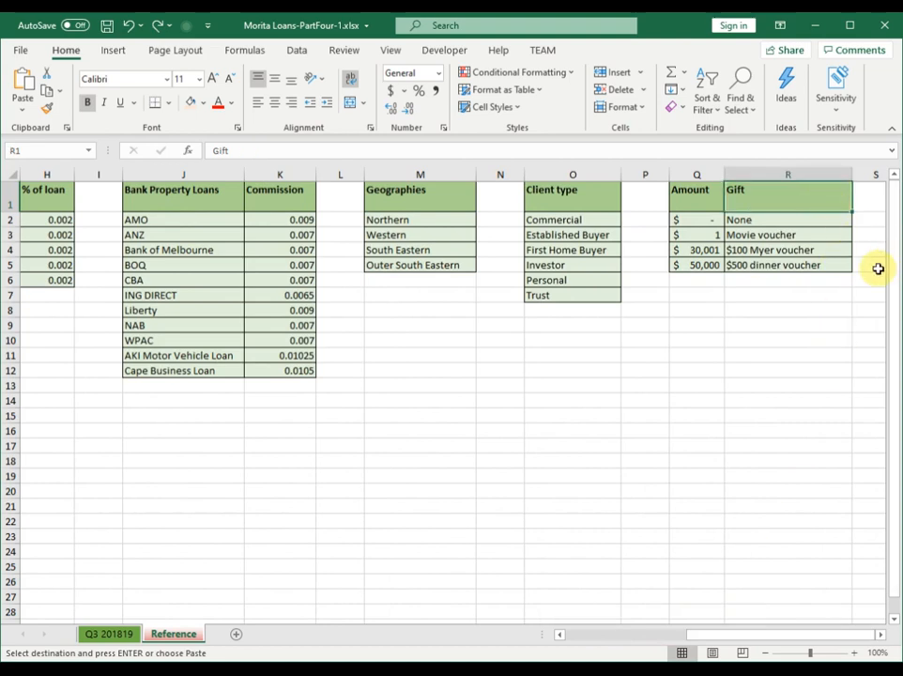
{"action": "key", "text": "Right"}
{"action": "key", "text": "Right"}
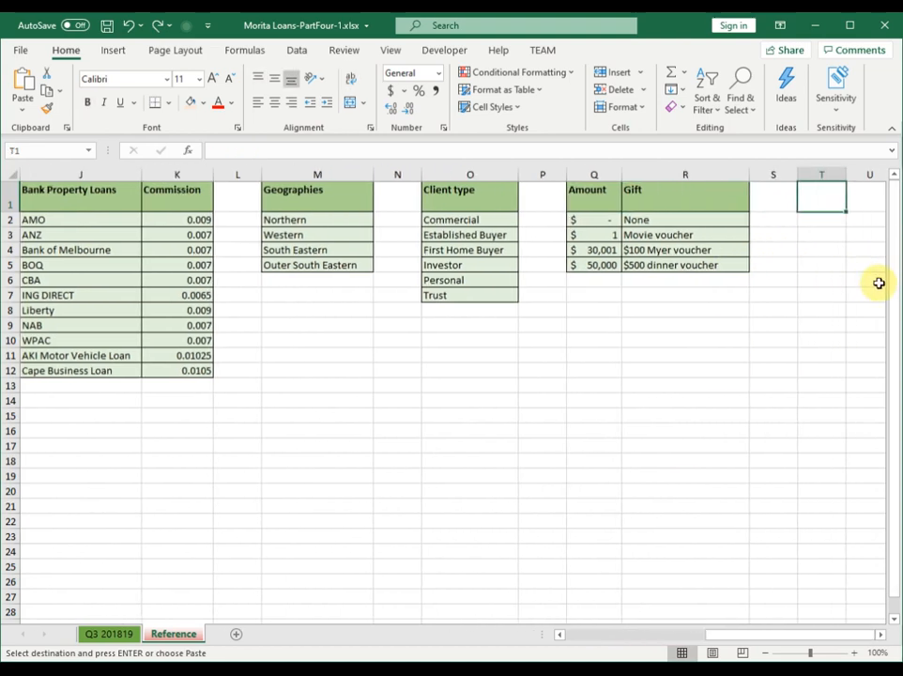
{"action": "key", "text": "ctrl+v"}
{"action": "left_click", "coordinate": [830, 251]}
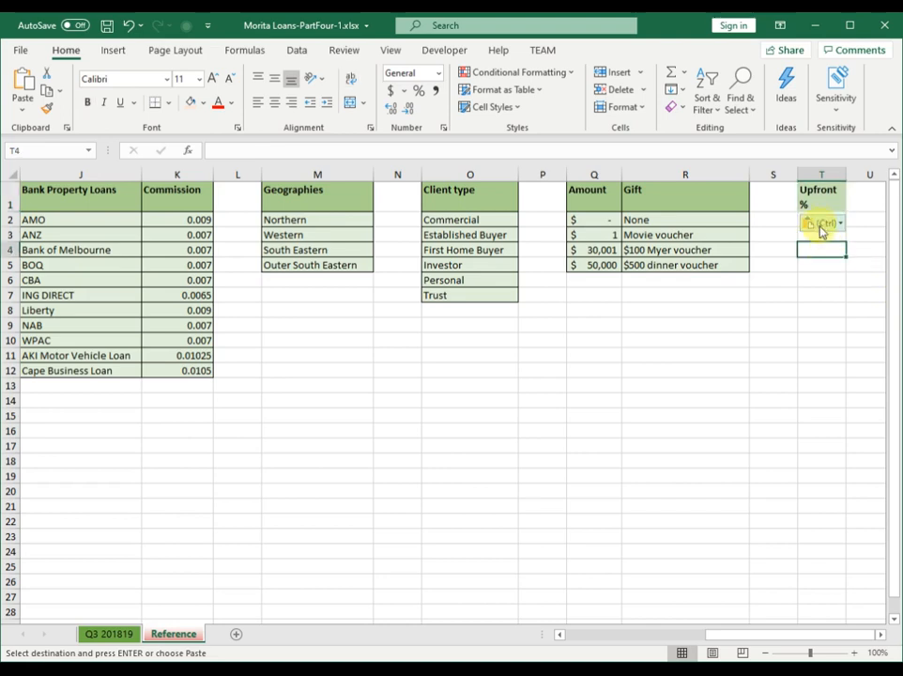
Enter 95% in T2 under the Upfront % header on the Reference sheet
{"action": "left_click", "coordinate": [791, 219]}
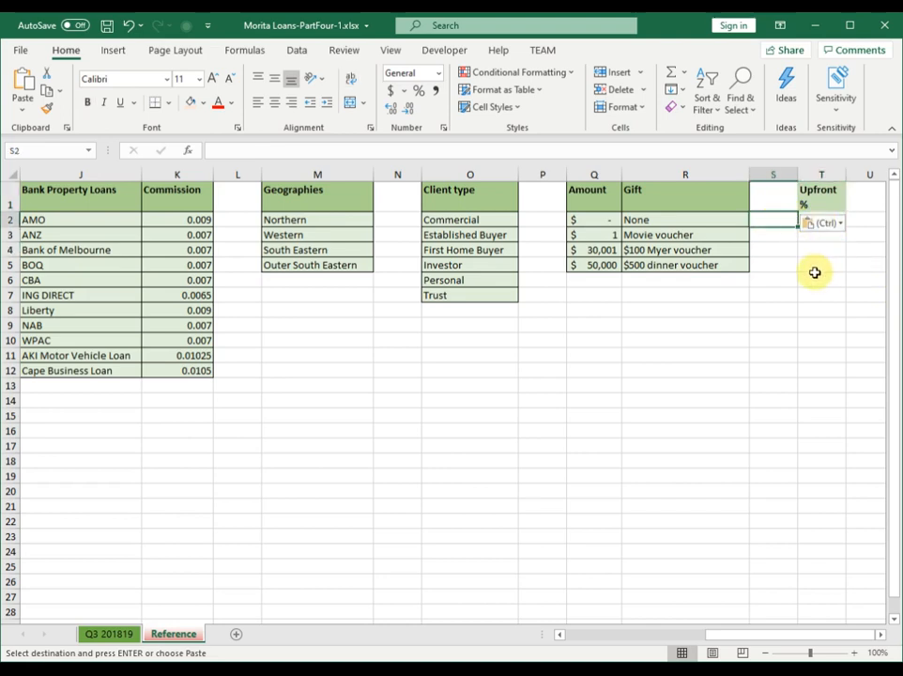
{"action": "key", "text": "Right"}
{"action": "left_click", "coordinate": [839, 225]}
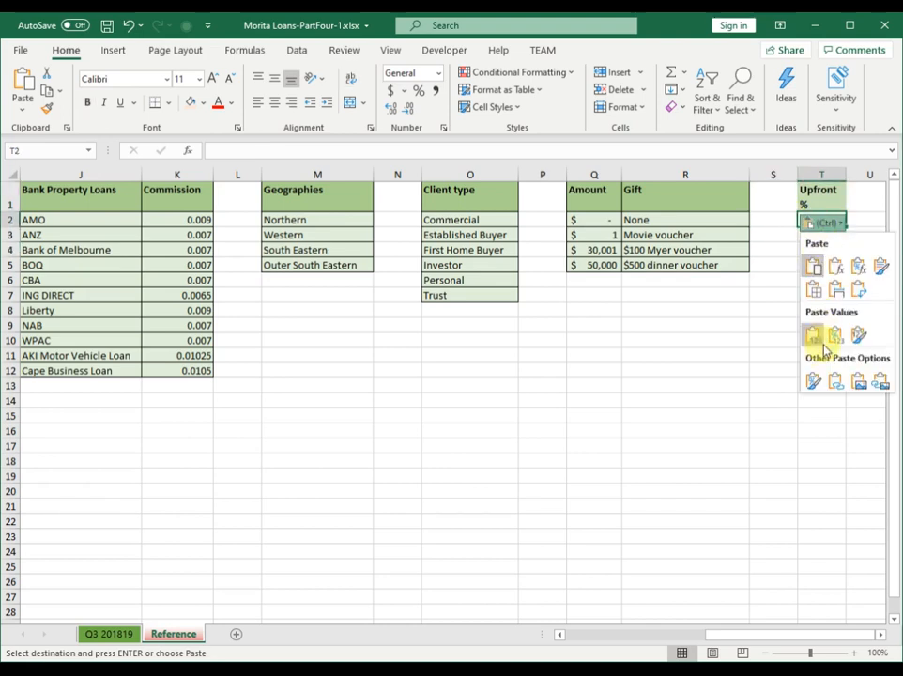
{"action": "left_click", "coordinate": [776, 346]}
{"action": "key", "text": "Escape"}
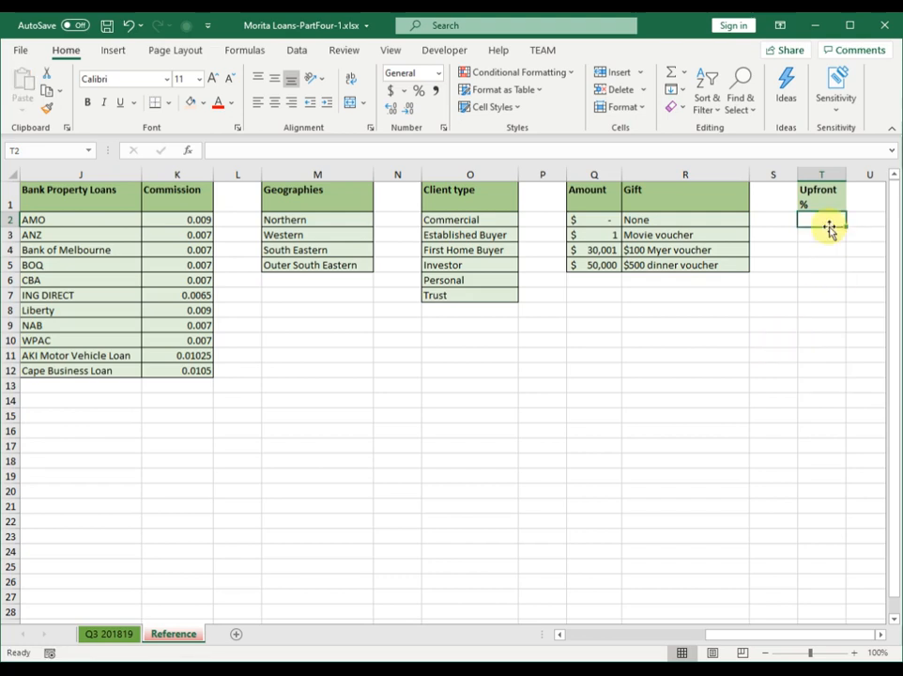
{"action": "type", "text": "9"}
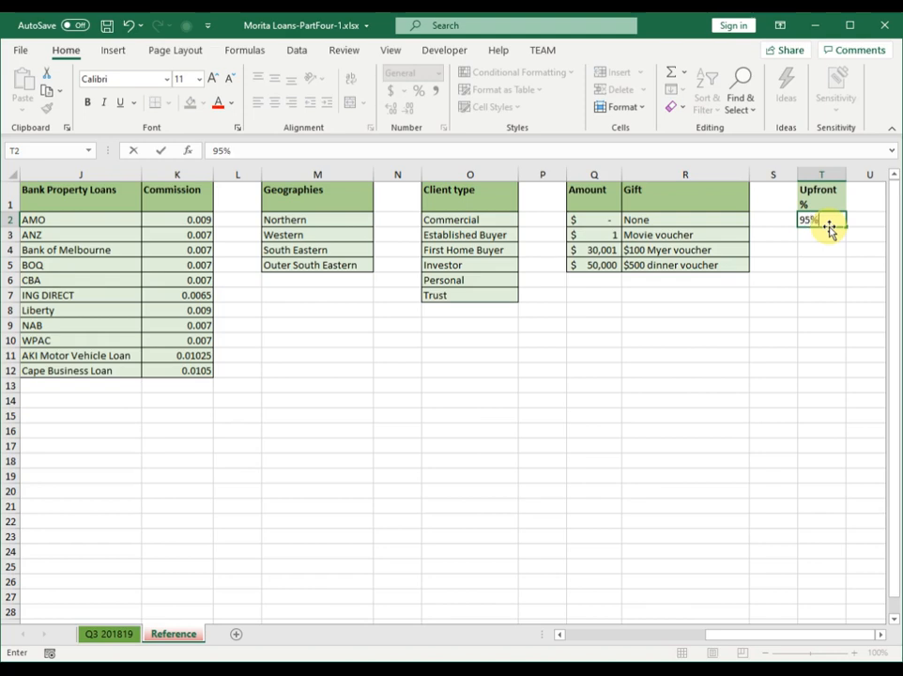
{"action": "type", "text": "5%"}
{"action": "key", "text": "Return"}
{"action": "left_click", "coordinate": [826, 219]}
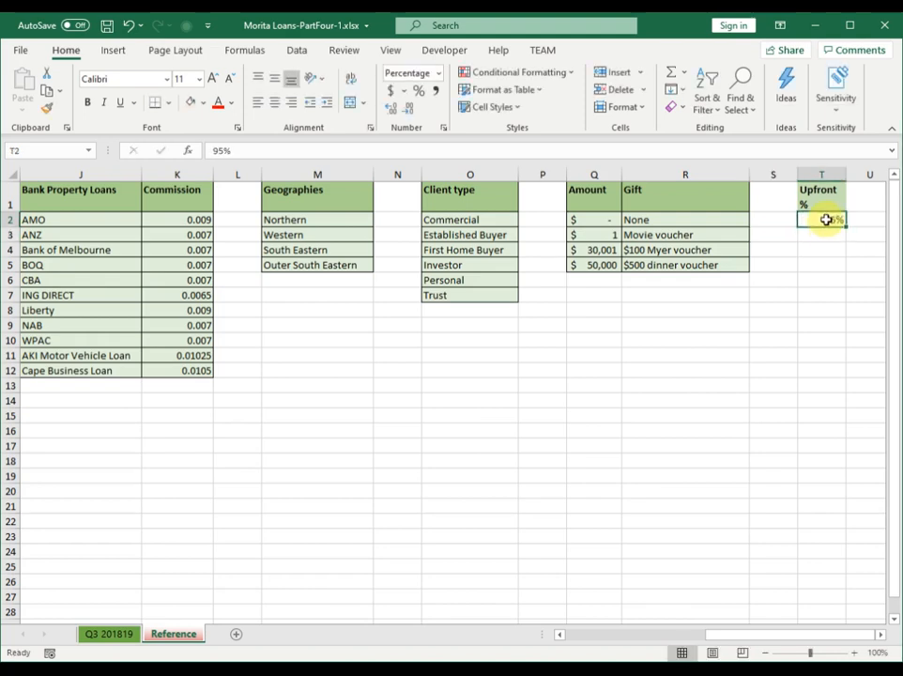
Link N2 on the Q3 201819 sheet to the Upfront % value with the absolute reference =Reference!$T$2
{"action": "left_click", "coordinate": [111, 638]}
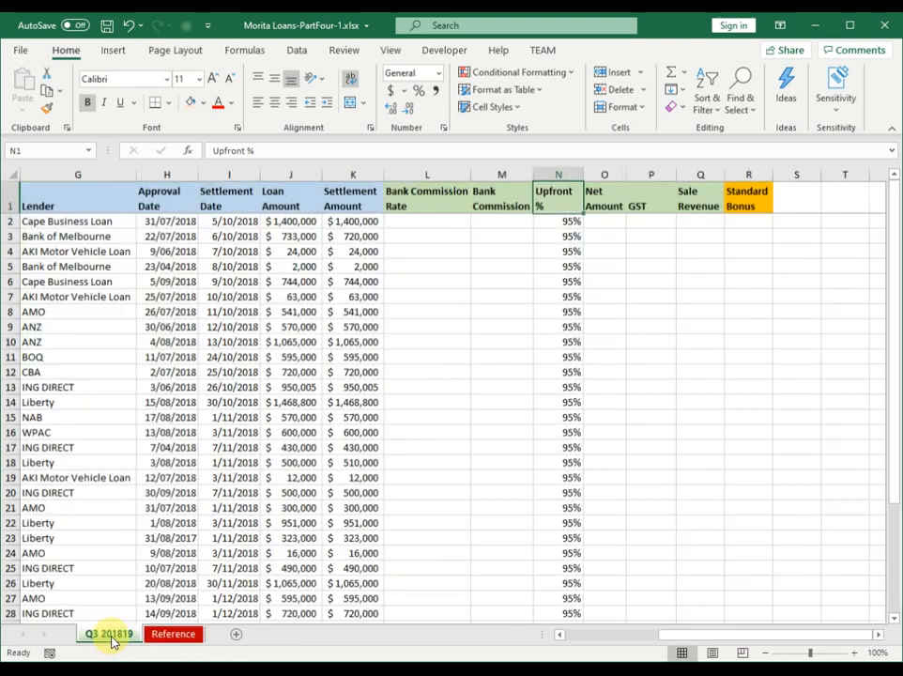
{"action": "left_click", "coordinate": [554, 223]}
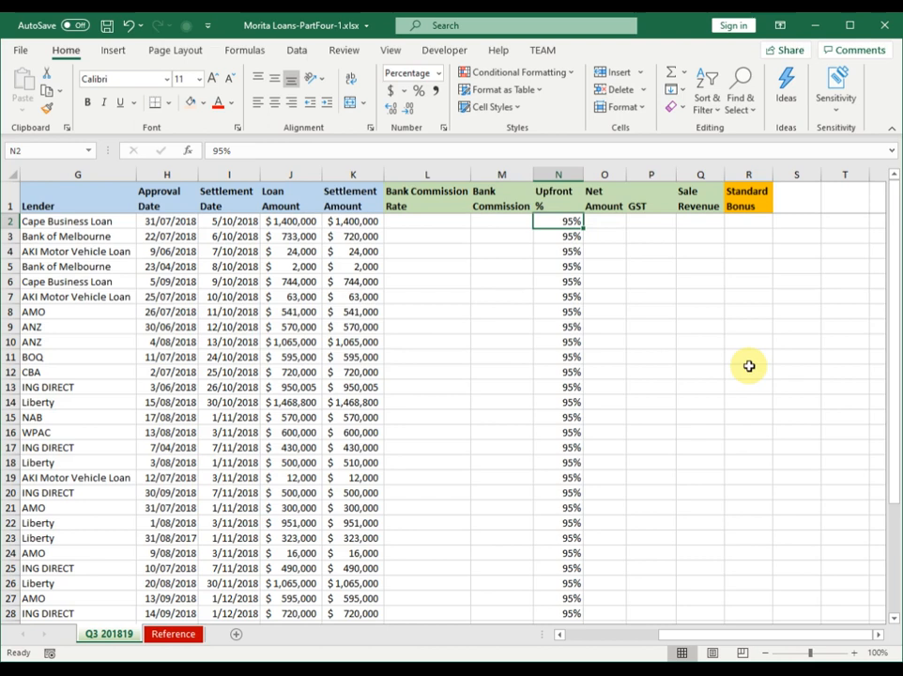
{"action": "type", "text": "="}
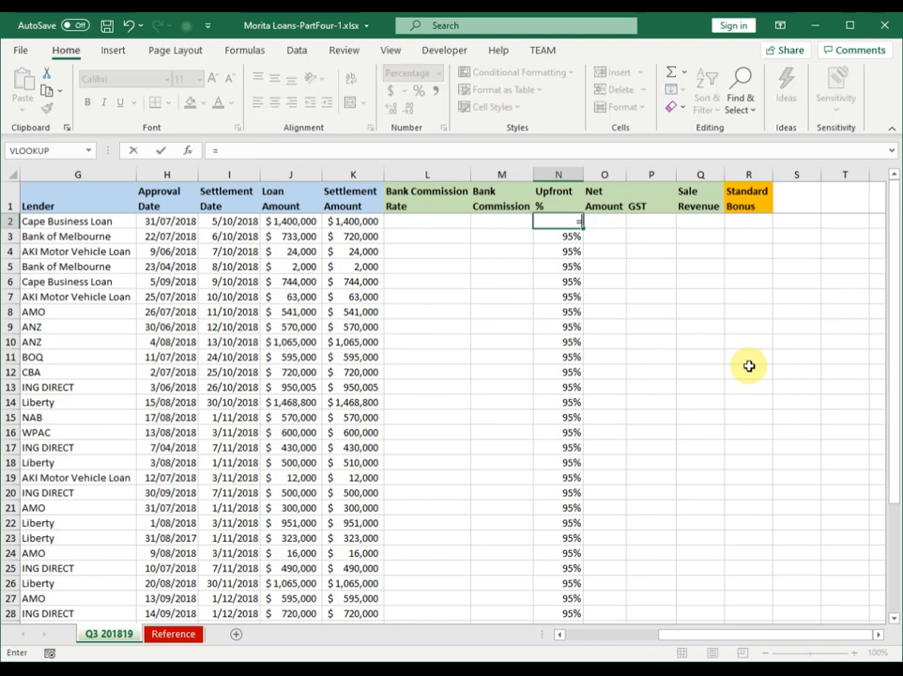
{"action": "left_click", "coordinate": [175, 634]}
{"action": "left_click", "coordinate": [826, 220]}
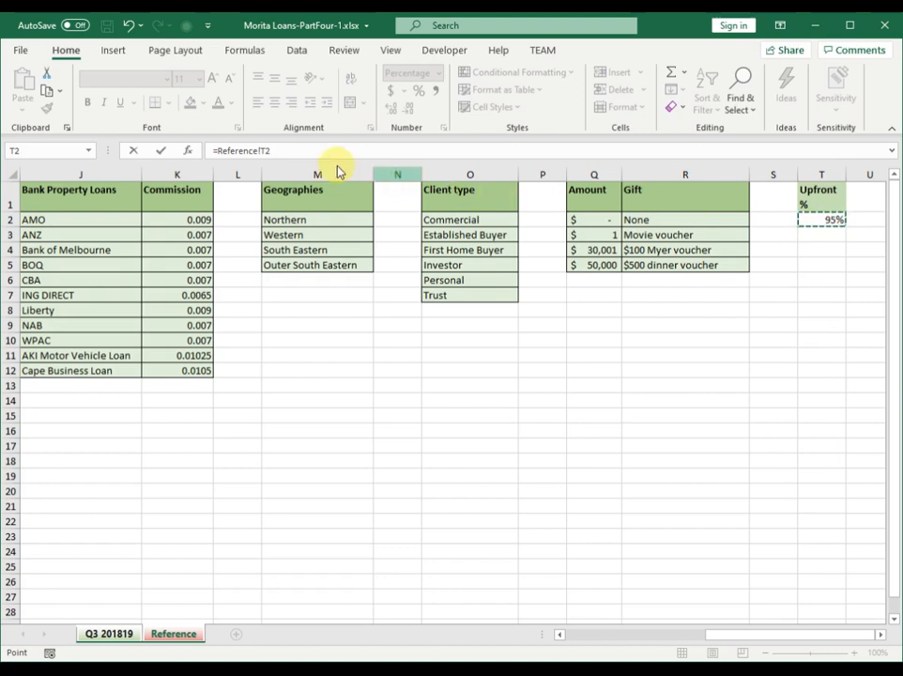
{"action": "left_click", "coordinate": [280, 152]}
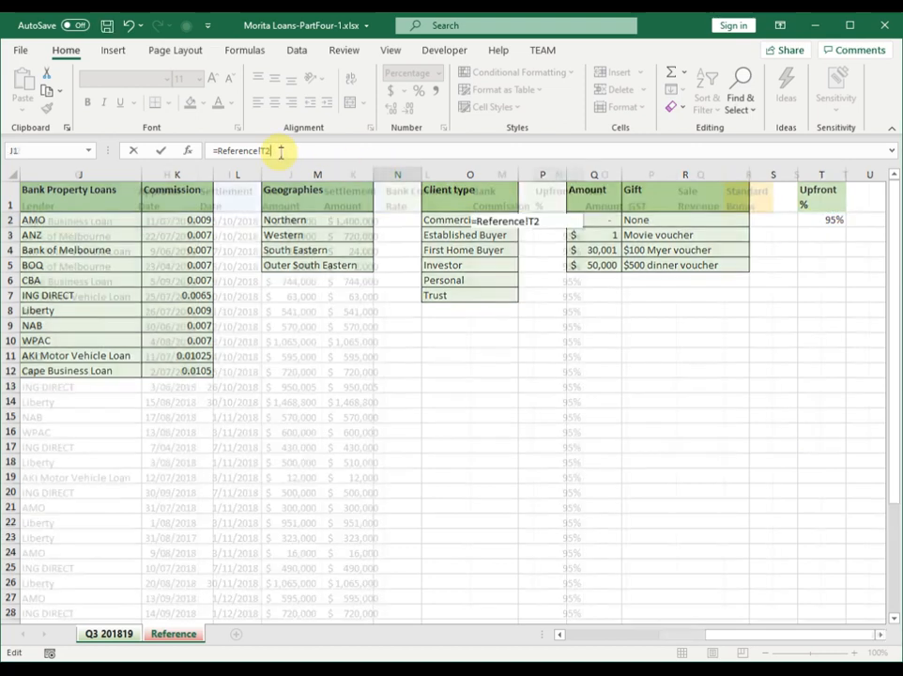
{"action": "key", "text": "F4"}
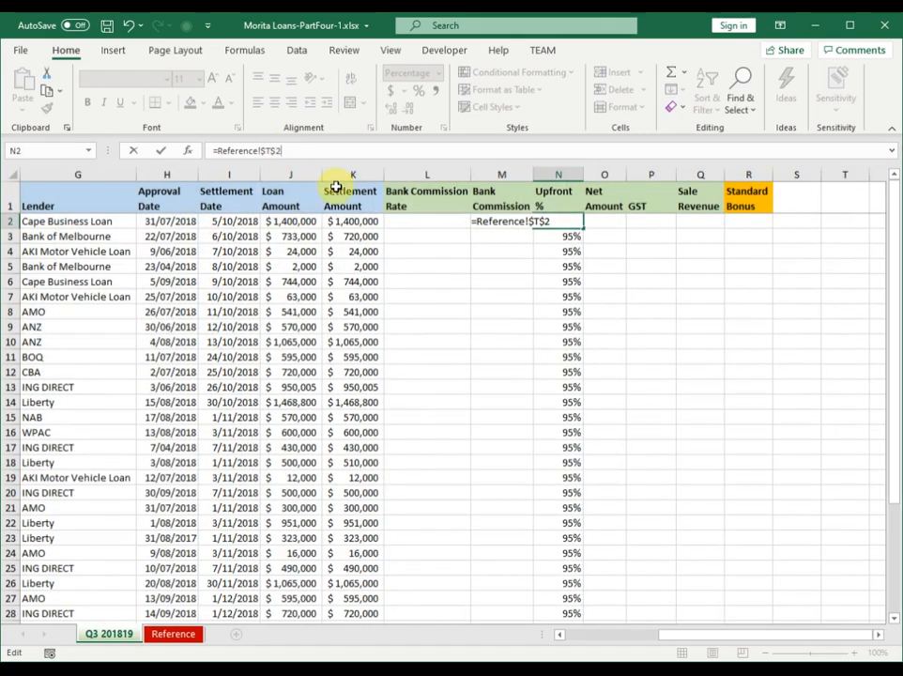
{"action": "key", "text": "Return"}
{"action": "left_click", "coordinate": [574, 222]}
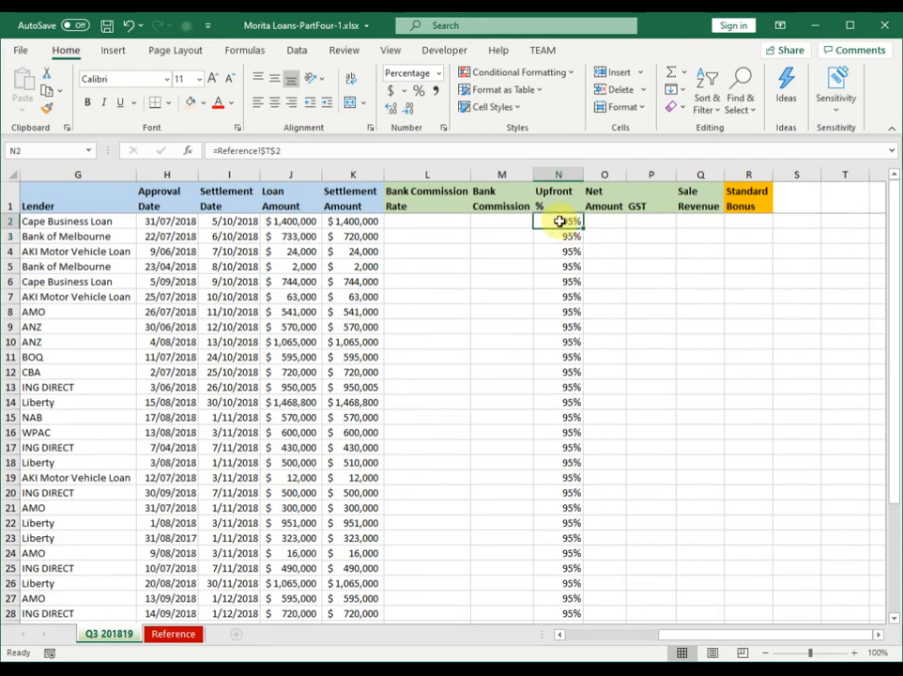
Fill the N2 formula down the Upfront % column and check the copied formulas in several rows
{"action": "double_click", "coordinate": [583, 228]}
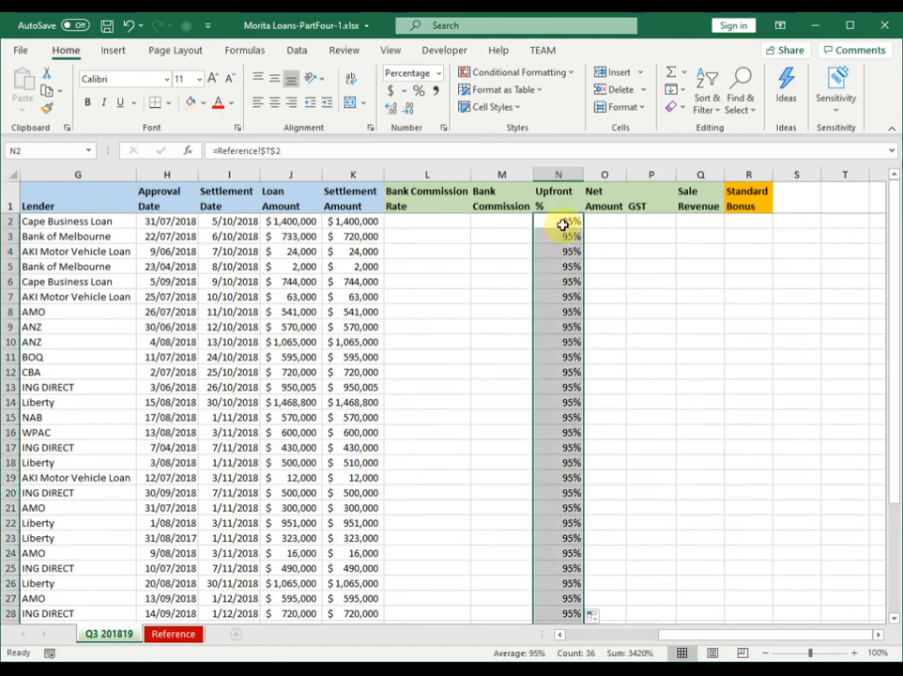
{"action": "left_click", "coordinate": [564, 225]}
{"action": "left_click", "coordinate": [558, 237]}
{"action": "left_click", "coordinate": [542, 356]}
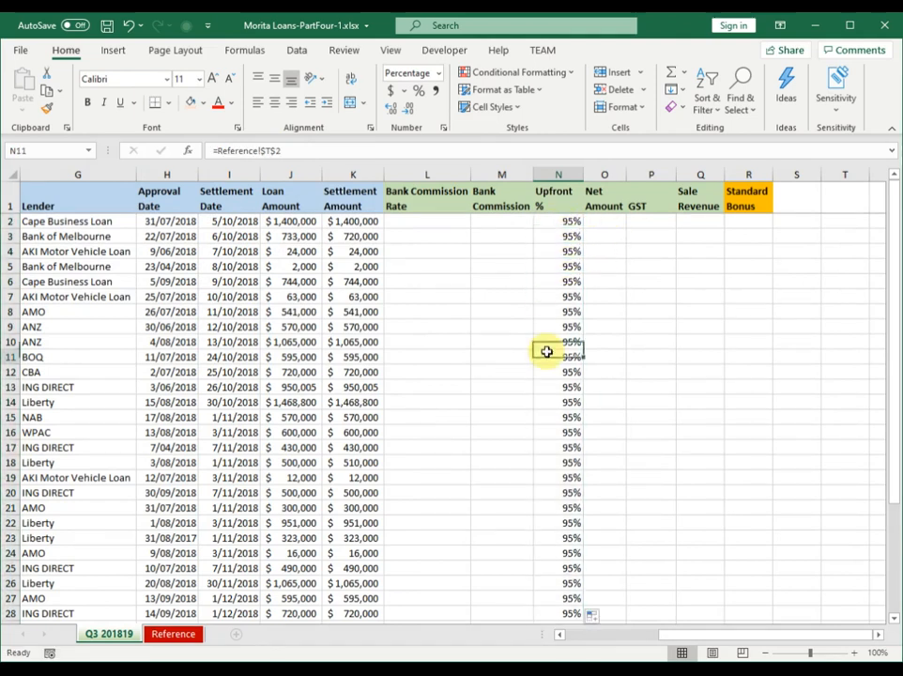
Change the Upfront % in T2 of the Reference sheet to 93% and return to the Q3 201819 sheet
{"action": "left_click", "coordinate": [548, 226]}
{"action": "left_click", "coordinate": [173, 636]}
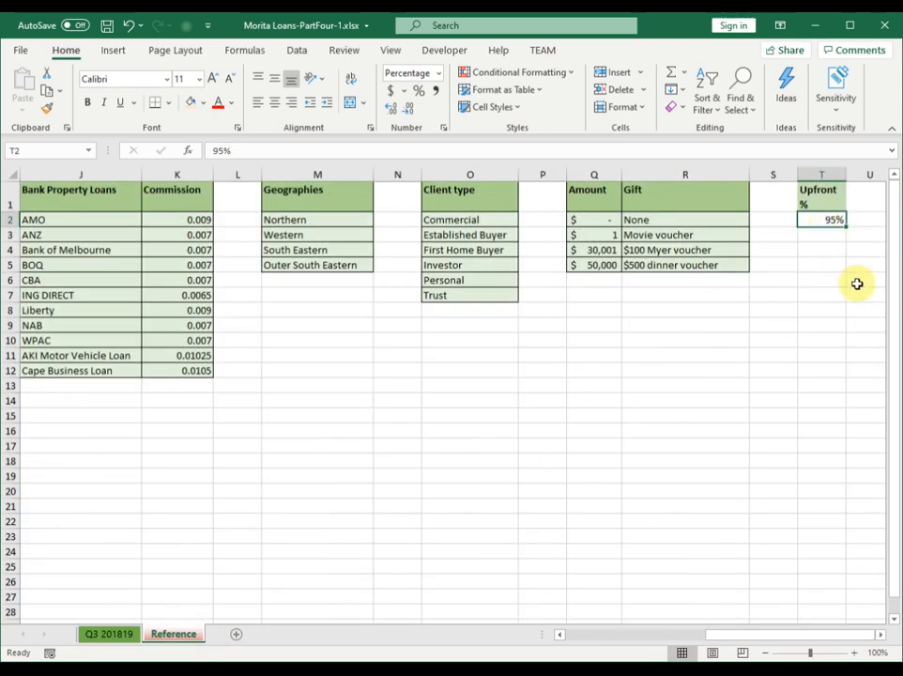
{"action": "type", "text": "93"}
{"action": "key", "text": "Return"}
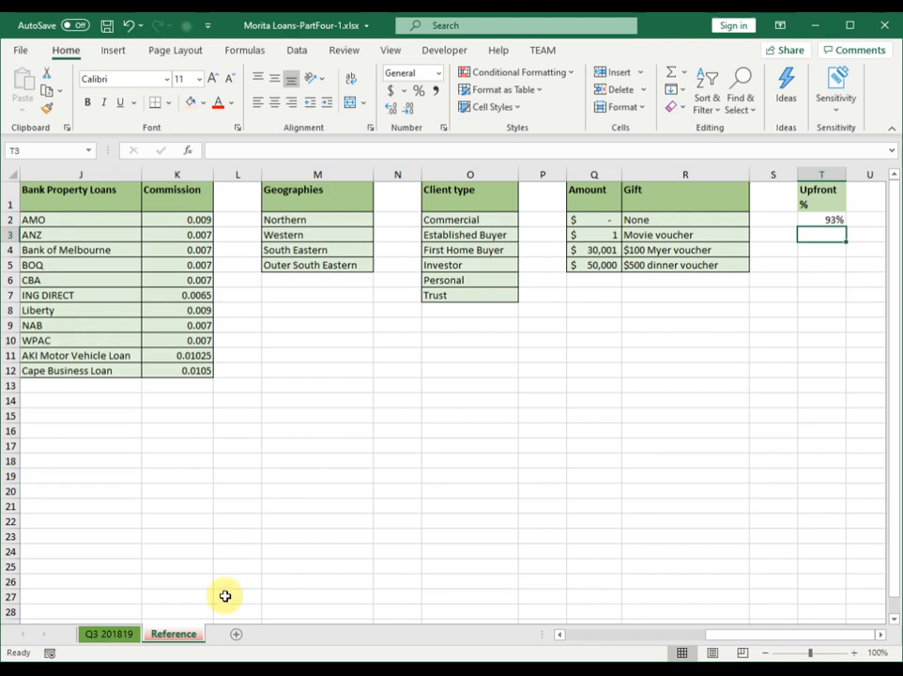
{"action": "left_click", "coordinate": [115, 637]}
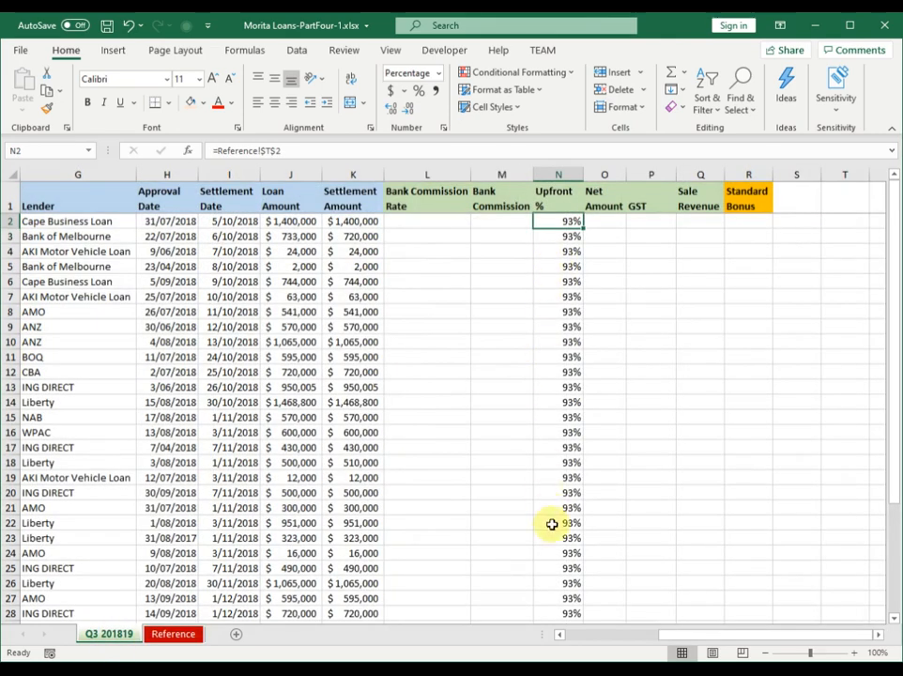
Check the linked Upfront % values in column N and the row 2 cells from Bank Commission Rate to Standard Bonus
{"action": "left_click_drag", "start_coordinate": [563, 252], "coordinate": [556, 322]}
{"action": "scroll", "coordinate": [556, 322], "scroll_direction": "up", "scroll_amount": 2}
{"action": "left_click", "coordinate": [566, 222]}
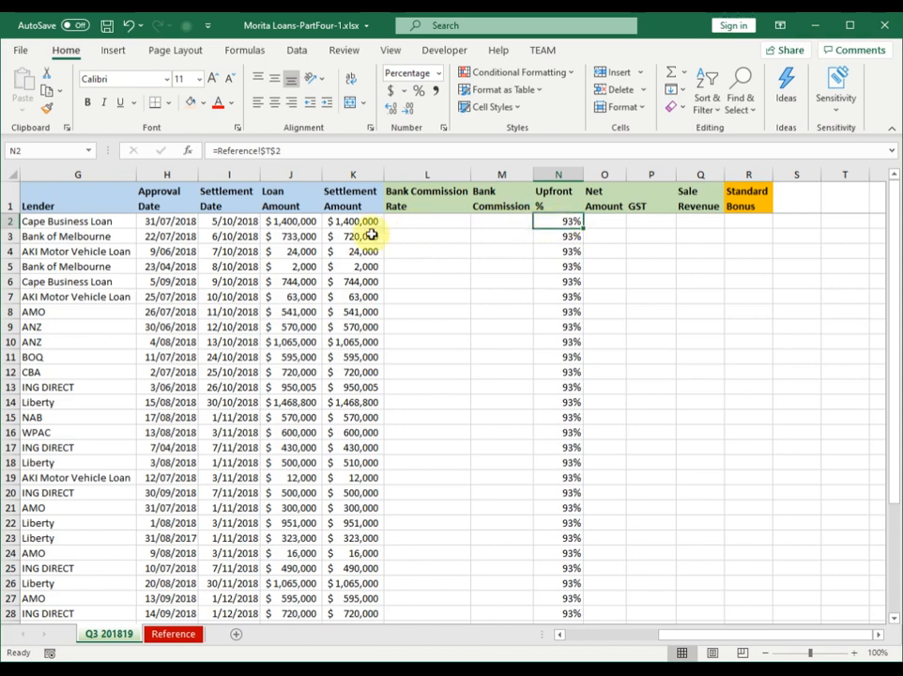
{"action": "left_click_drag", "start_coordinate": [434, 221], "coordinate": [744, 217]}
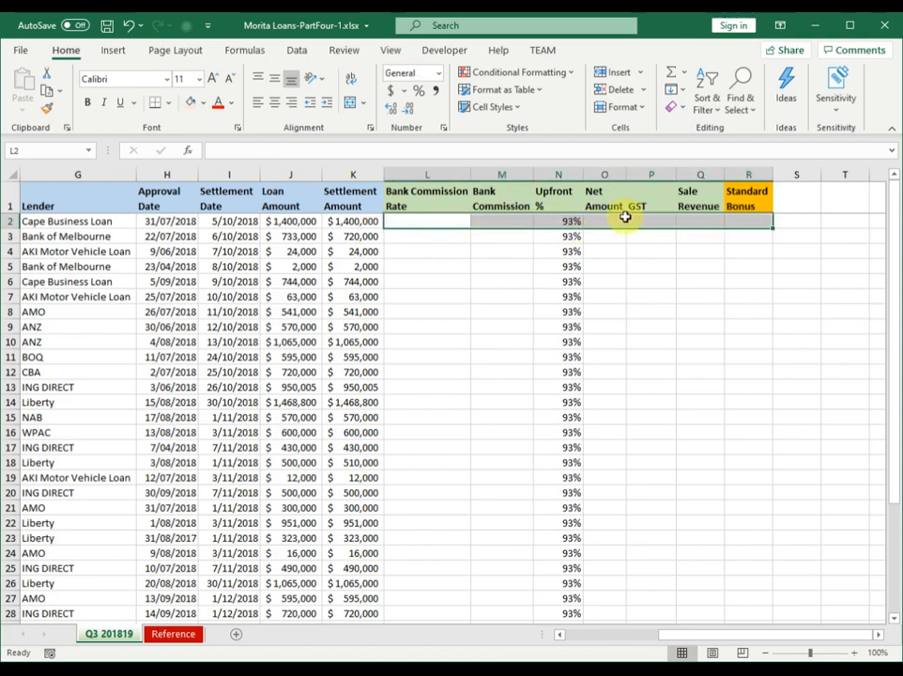
{"action": "left_click", "coordinate": [563, 226]}
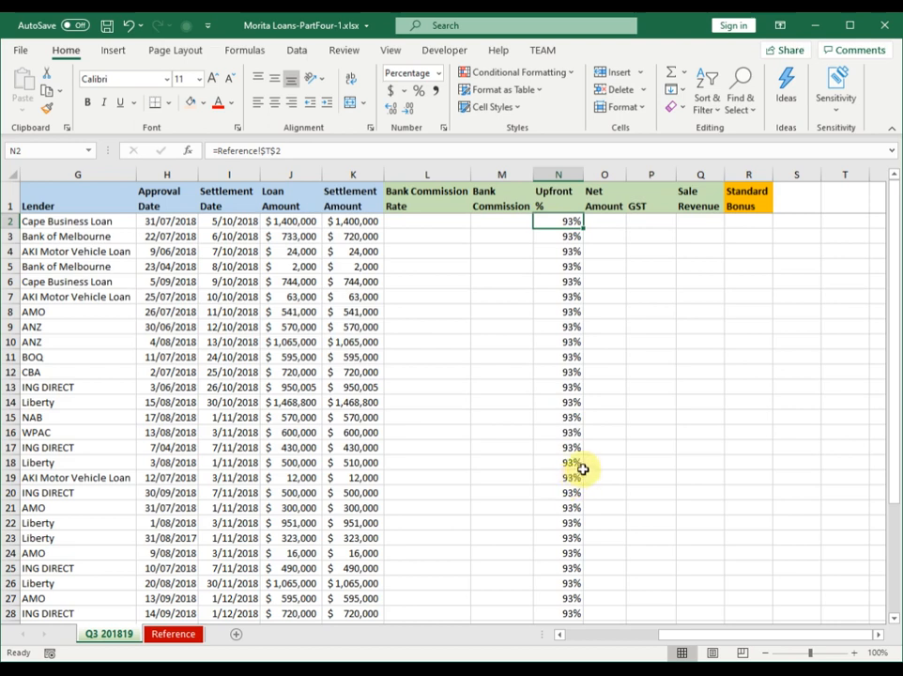
Copy the formatting of the Gift cells R1:R2 onto the Upfront % cells T1:T2 on the Reference sheet with Format Painter
{"action": "left_click", "coordinate": [202, 635]}
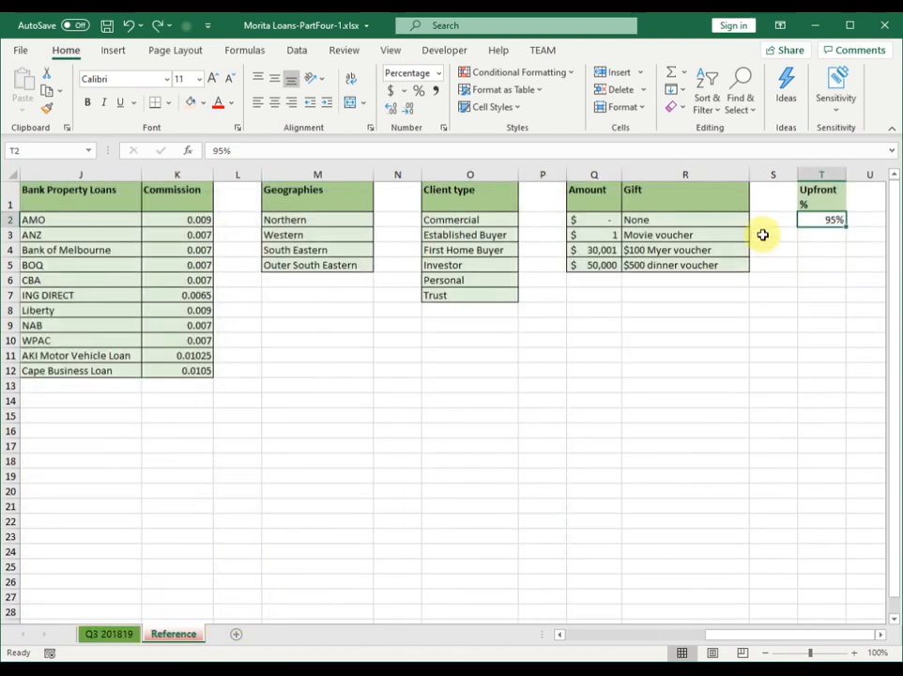
{"action": "left_click", "coordinate": [685, 218]}
{"action": "left_click_drag", "start_coordinate": [689, 197], "coordinate": [686, 220]}
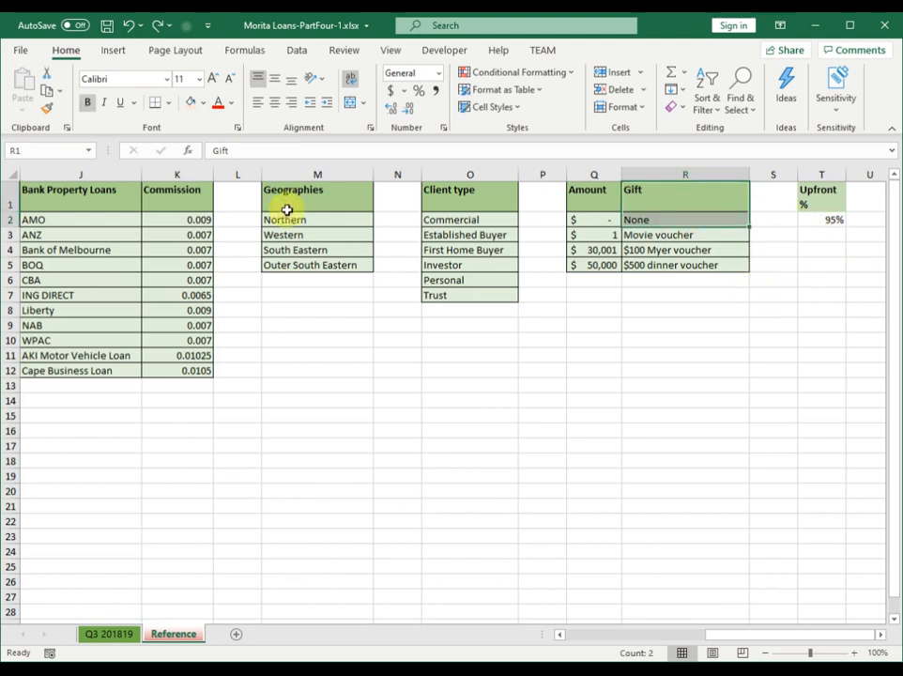
{"action": "left_click", "coordinate": [47, 108]}
{"action": "left_click_drag", "start_coordinate": [808, 202], "coordinate": [817, 218]}
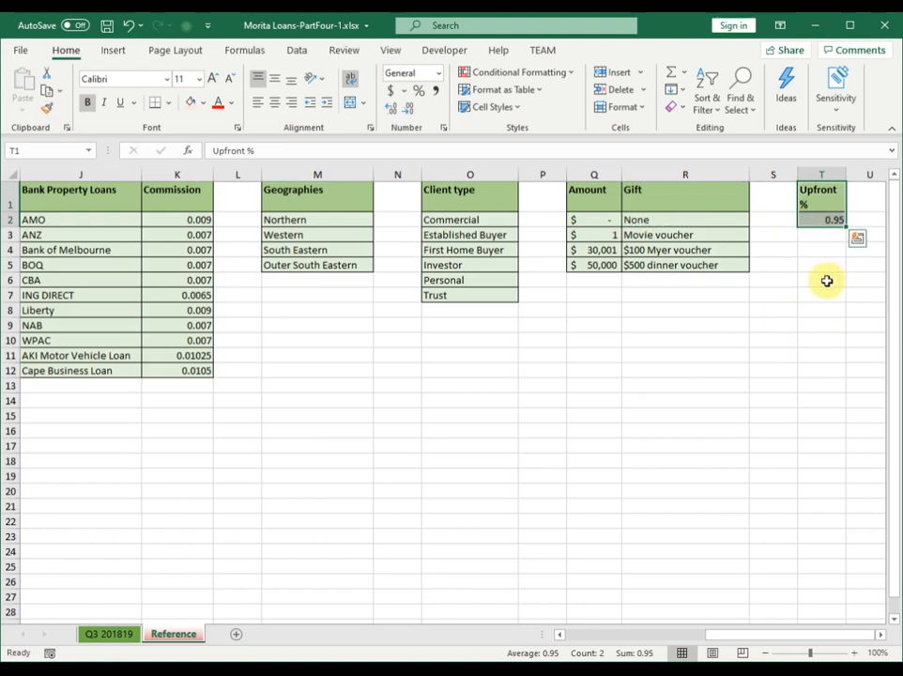
Return to the Q3 201819 sheet and select the first Bank Commission Rate cell, L2
{"action": "left_click", "coordinate": [132, 638]}
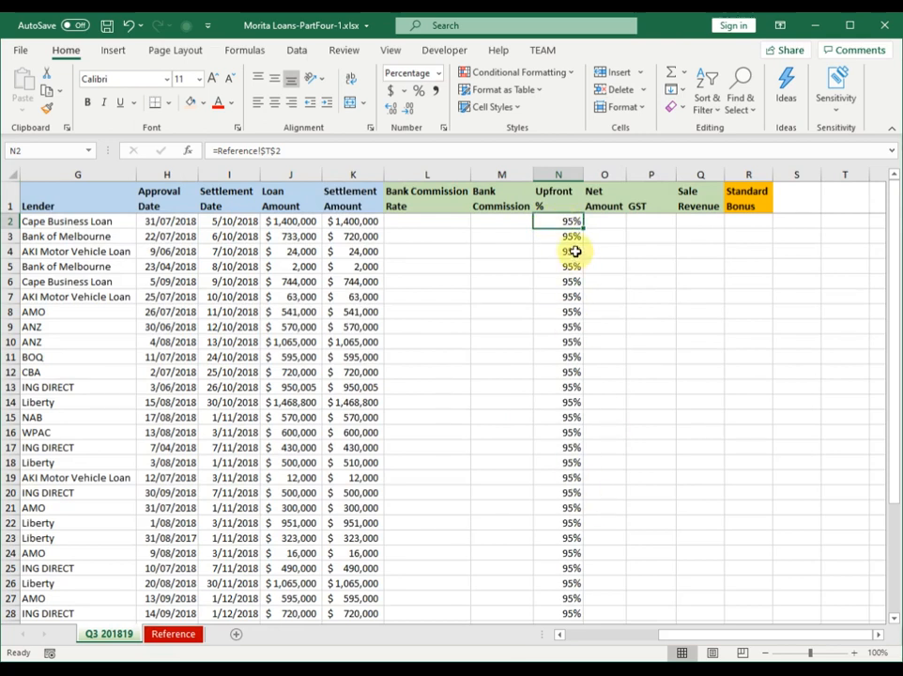
{"action": "left_click", "coordinate": [416, 221]}
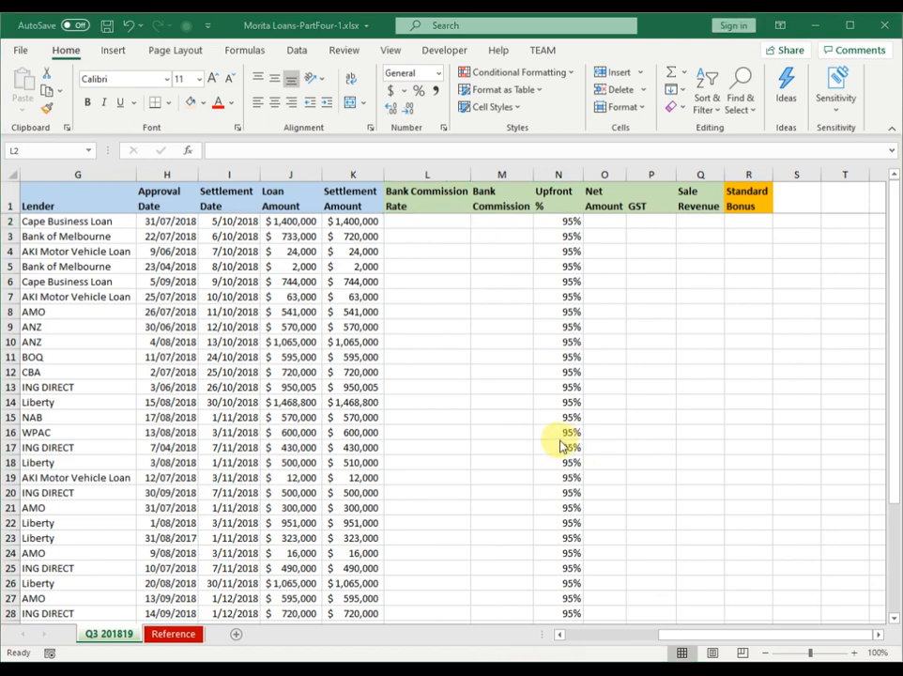
{"action": "left_click", "coordinate": [437, 224]}
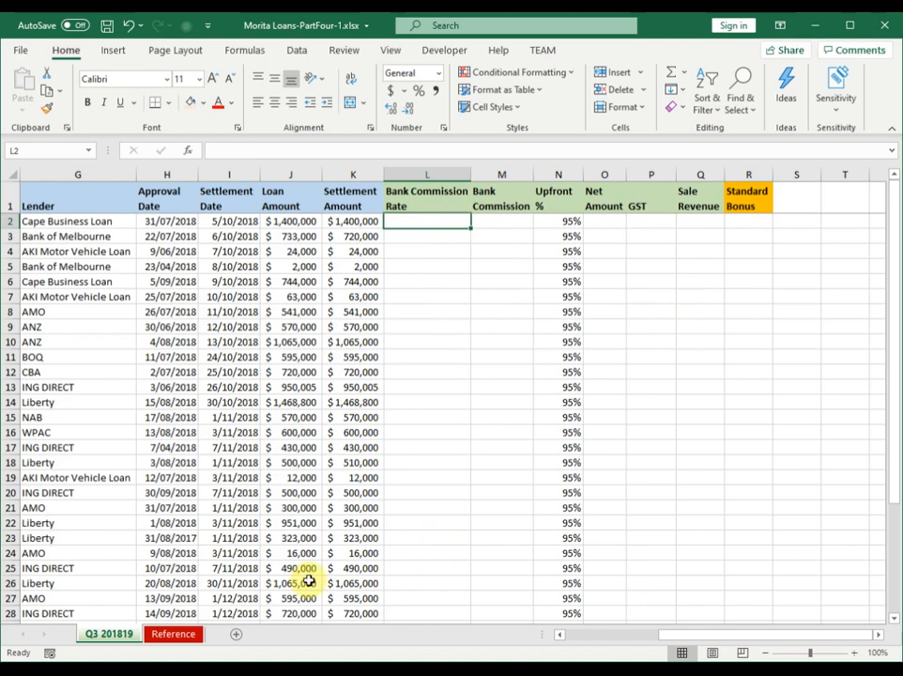
Name the consultant commission range A2:B5 on the Reference sheet consultantRates
{"action": "left_click", "coordinate": [174, 635]}
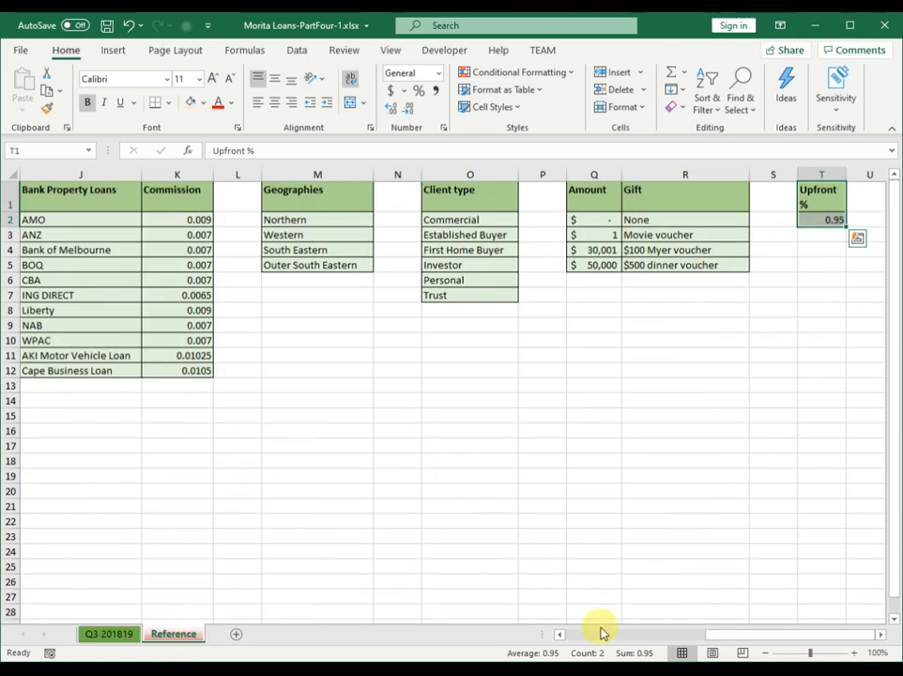
{"action": "left_click_drag", "start_coordinate": [712, 637], "coordinate": [557, 637]}
{"action": "left_click_drag", "start_coordinate": [75, 219], "coordinate": [155, 267]}
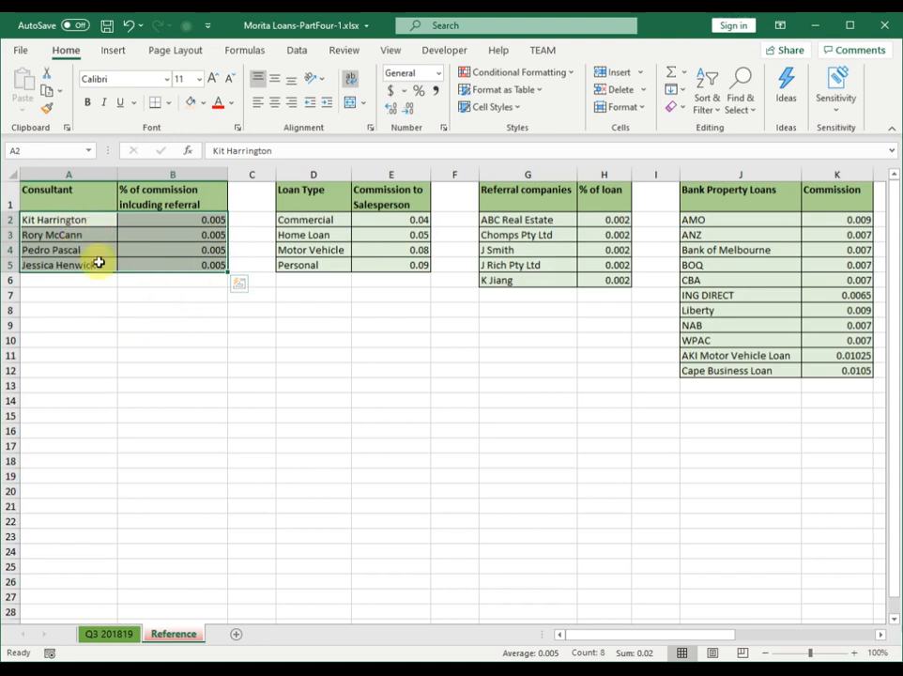
{"action": "left_click", "coordinate": [52, 150]}
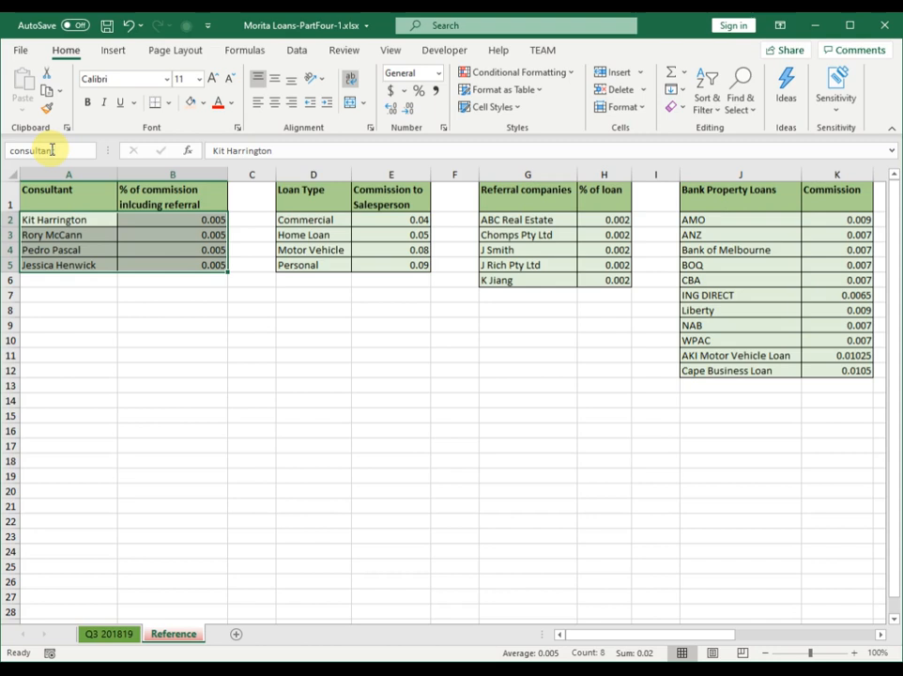
{"action": "type", "text": "Rates"}
{"action": "key", "text": "Return"}
Name the Loan Type commission range D2:E5 loanTypeRates
{"action": "left_click_drag", "start_coordinate": [315, 218], "coordinate": [365, 258]}
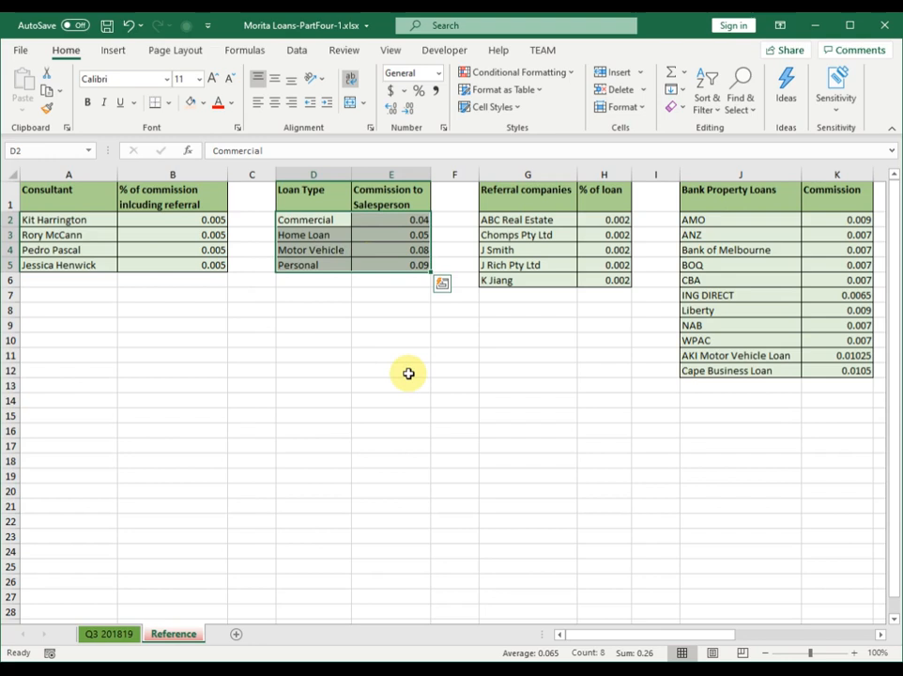
{"action": "type", "text": "loanTypeC"}
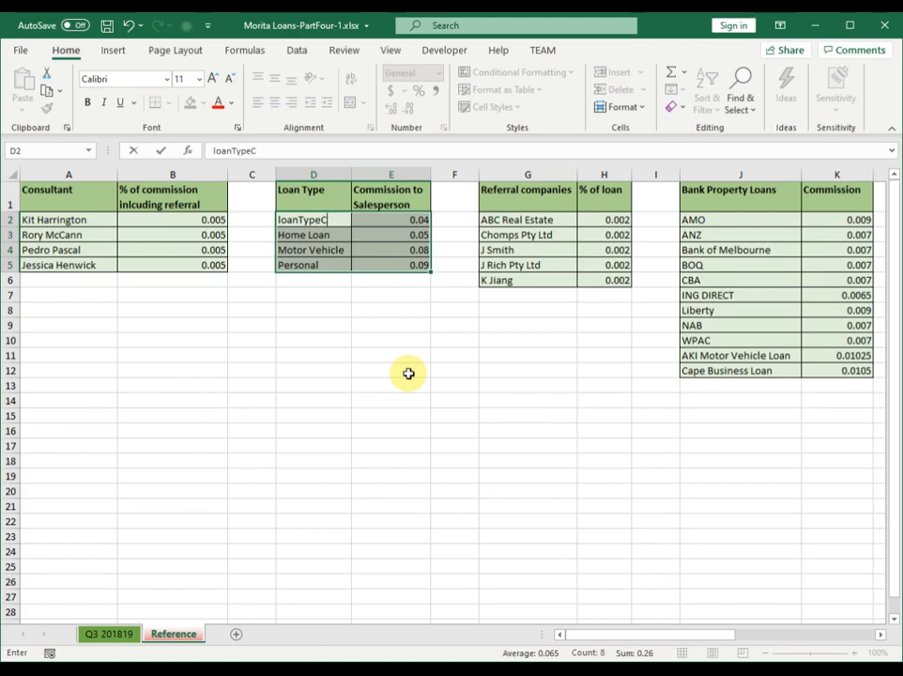
{"action": "key", "text": "Escape"}
{"action": "left_click", "coordinate": [55, 151]}
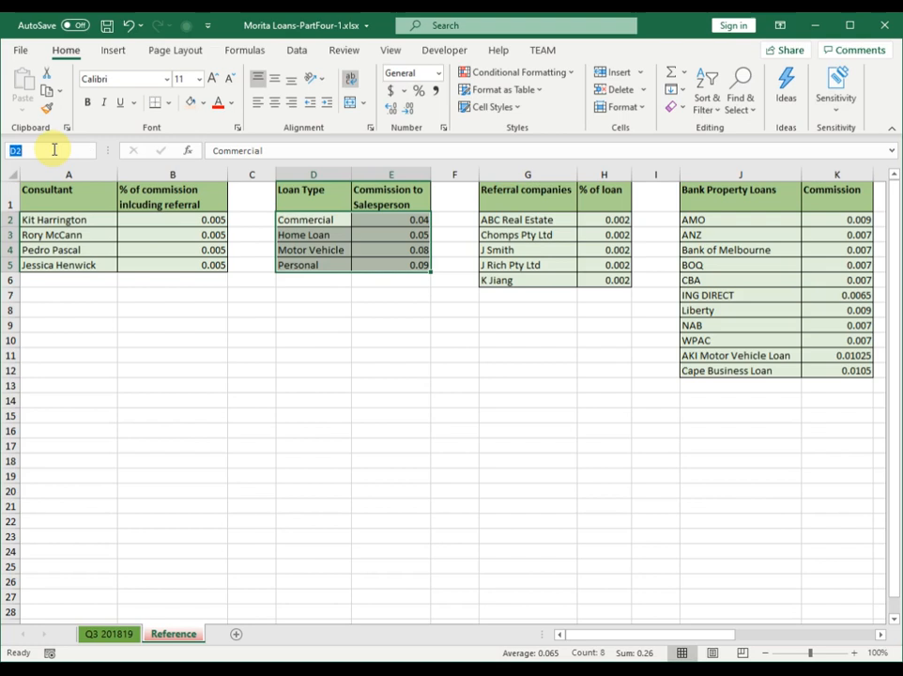
{"action": "type", "text": "loanTypeRates"}
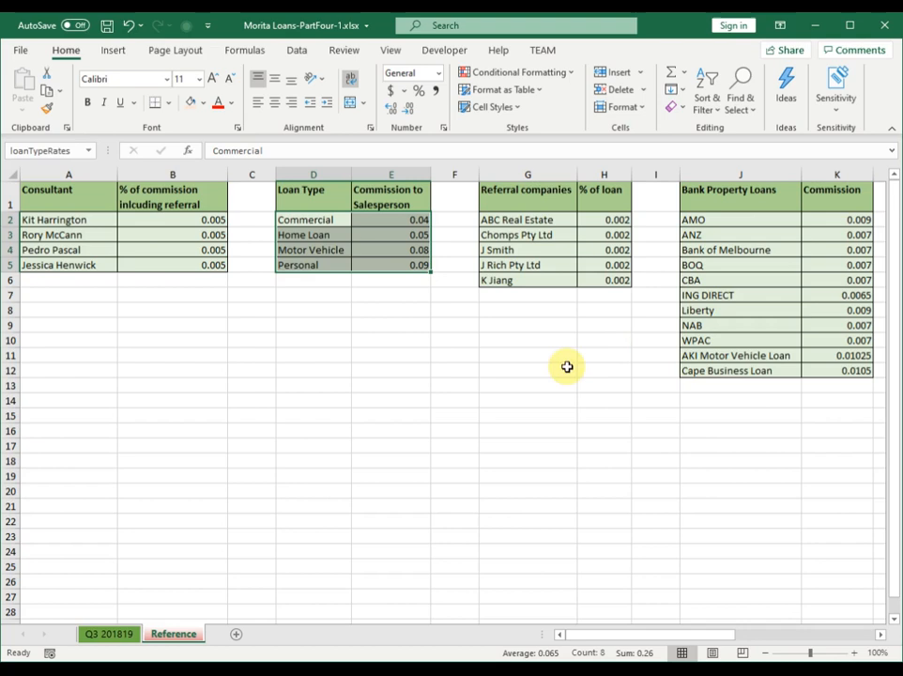
Name the referral companies range G2:H6 referralRates and the Bank Property Loans range J2:K12 bankRates
{"action": "left_click_drag", "start_coordinate": [522, 219], "coordinate": [582, 277]}
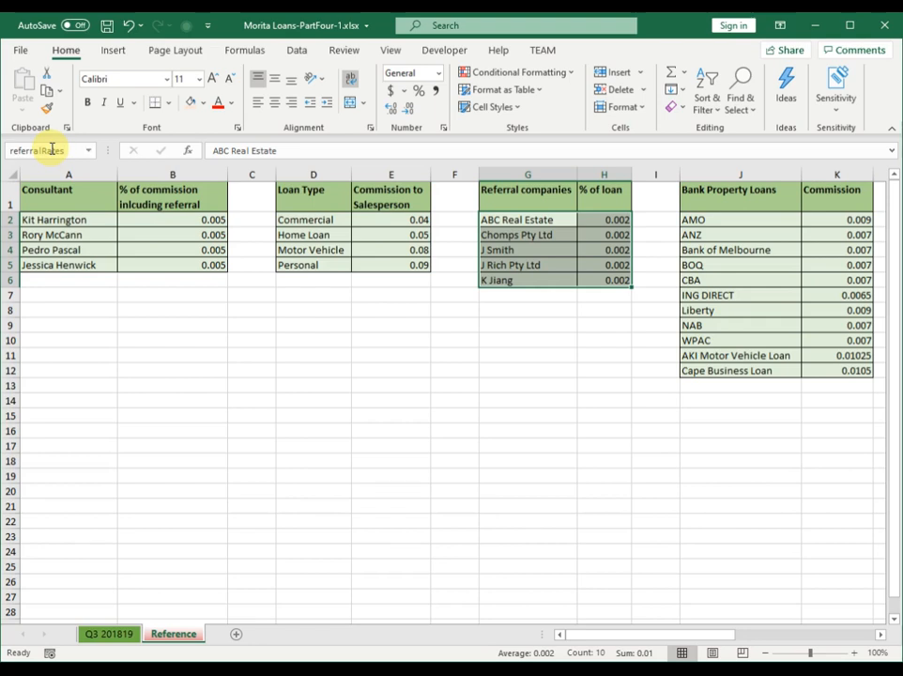
{"action": "left_click_drag", "start_coordinate": [636, 635], "coordinate": [685, 637]}
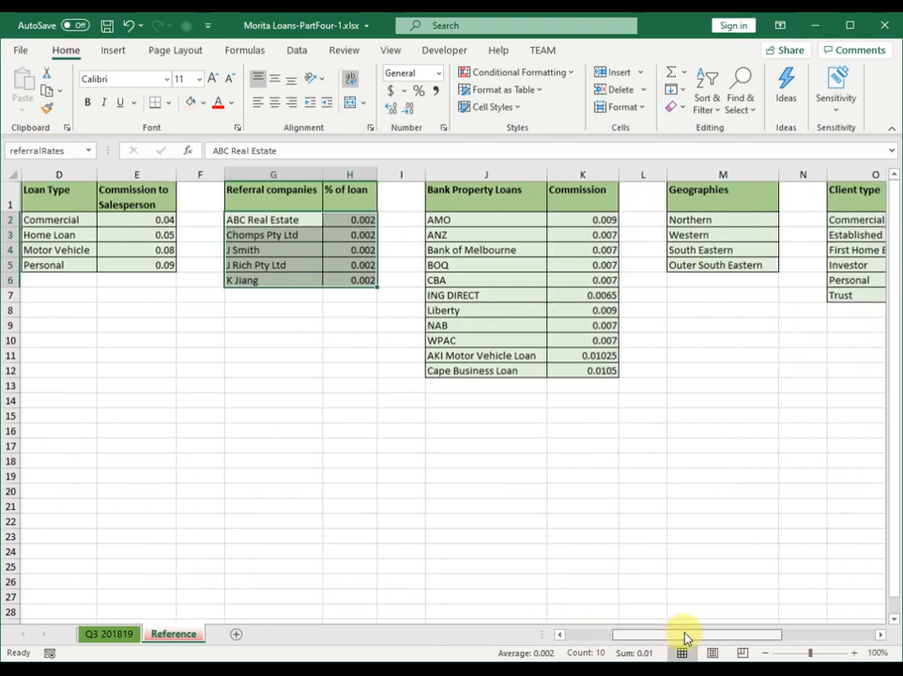
{"action": "left_click_drag", "start_coordinate": [477, 220], "coordinate": [562, 370]}
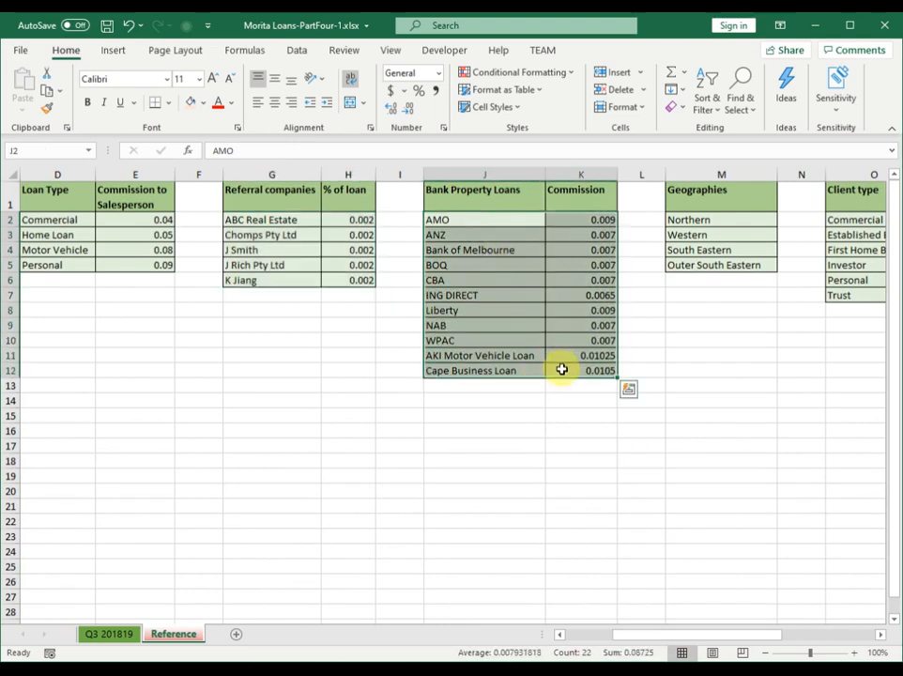
{"action": "left_click", "coordinate": [37, 147]}
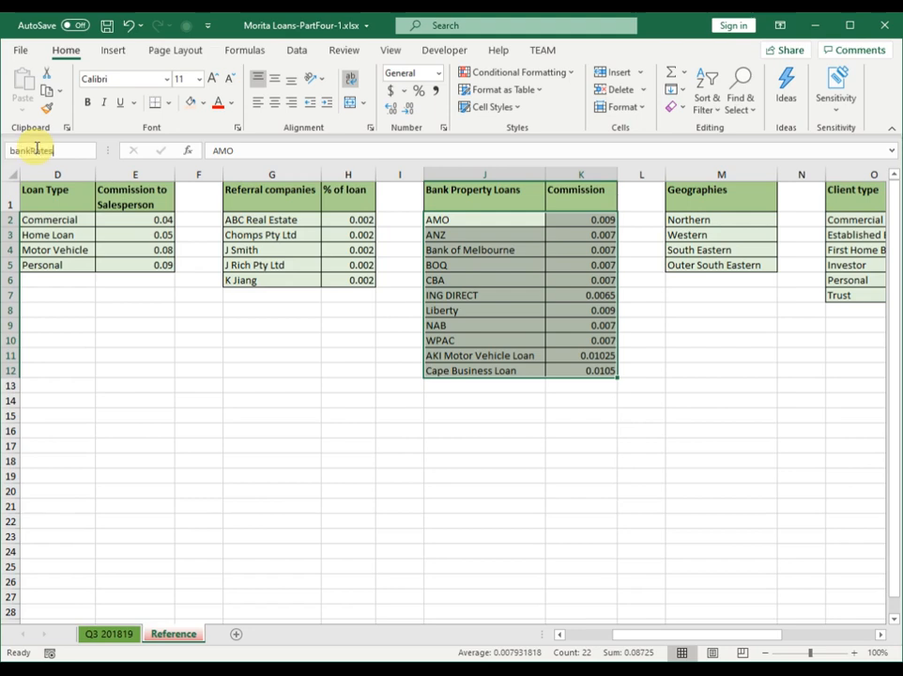
{"action": "key", "text": "Return"}
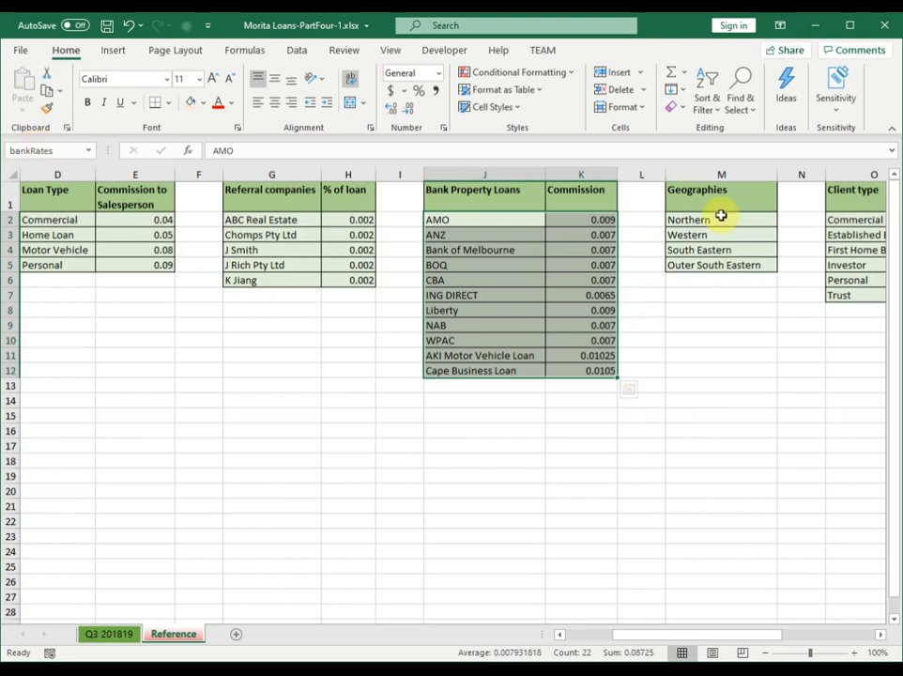
Name the Geographies list M2:M5 regions
{"action": "left_click_drag", "start_coordinate": [721, 222], "coordinate": [728, 264]}
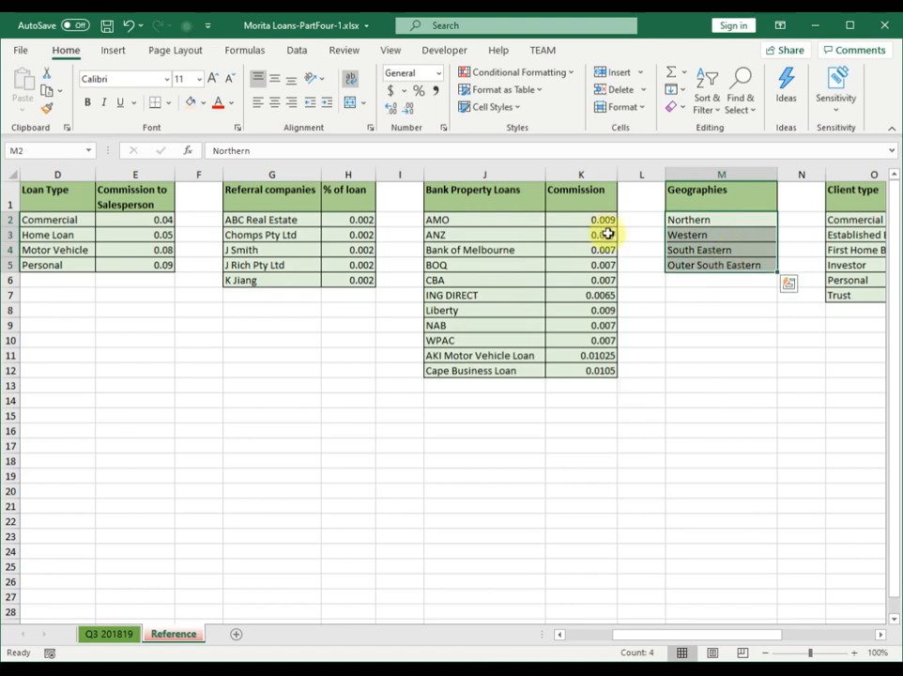
{"action": "left_click", "coordinate": [32, 148]}
{"action": "type", "text": "regions"}
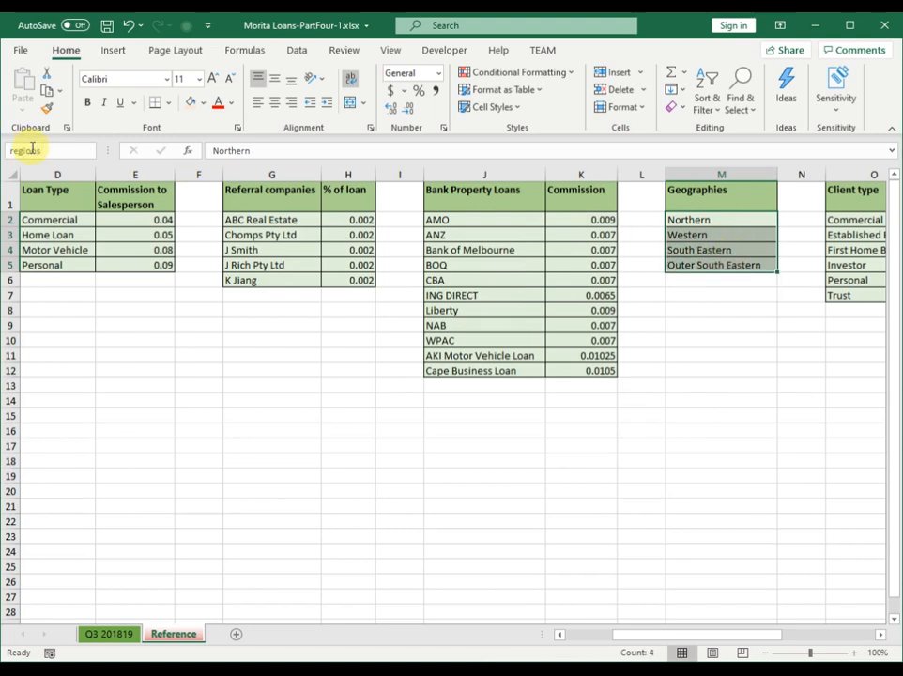
{"action": "key", "text": "Return"}
Name the Client type list O2:O7 clientType
{"action": "left_click_drag", "start_coordinate": [711, 638], "coordinate": [789, 636]}
{"action": "left_click_drag", "start_coordinate": [525, 223], "coordinate": [528, 295]}
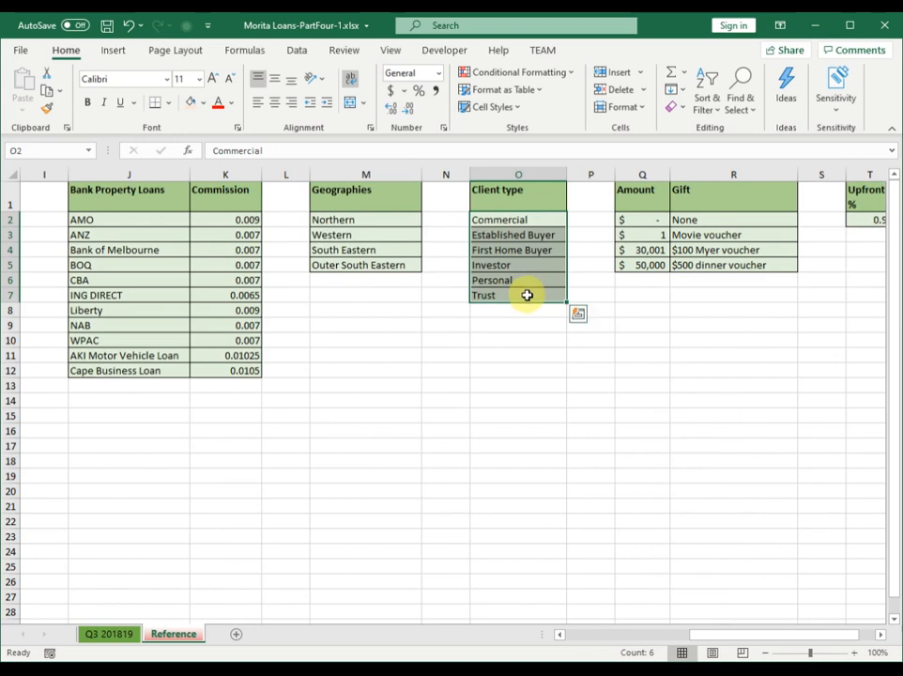
{"action": "left_click", "coordinate": [46, 148]}
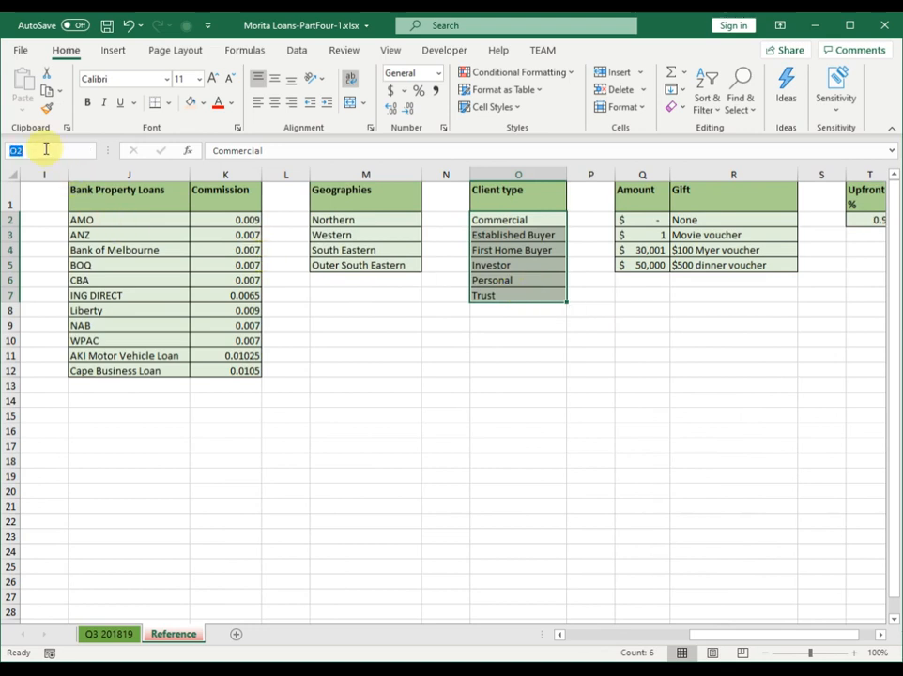
{"action": "type", "text": "clientType"}
{"action": "key", "text": "Return"}
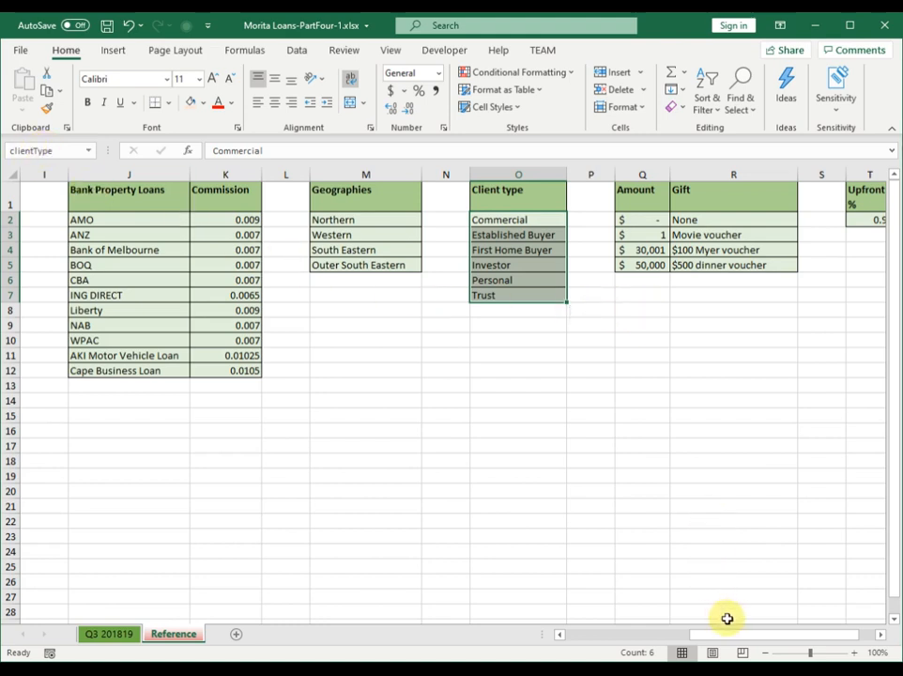
Name the Amount and Gift range Q2:R5 awardGifts
{"action": "left_click_drag", "start_coordinate": [731, 642], "coordinate": [742, 642]}
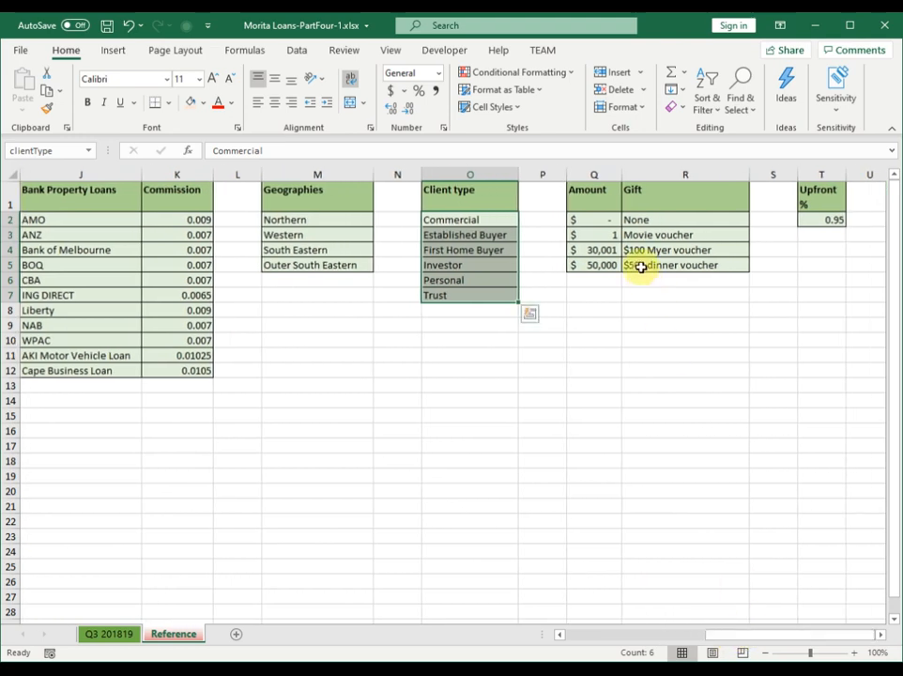
{"action": "left_click", "coordinate": [597, 223]}
{"action": "left_click_drag", "start_coordinate": [597, 225], "coordinate": [683, 266]}
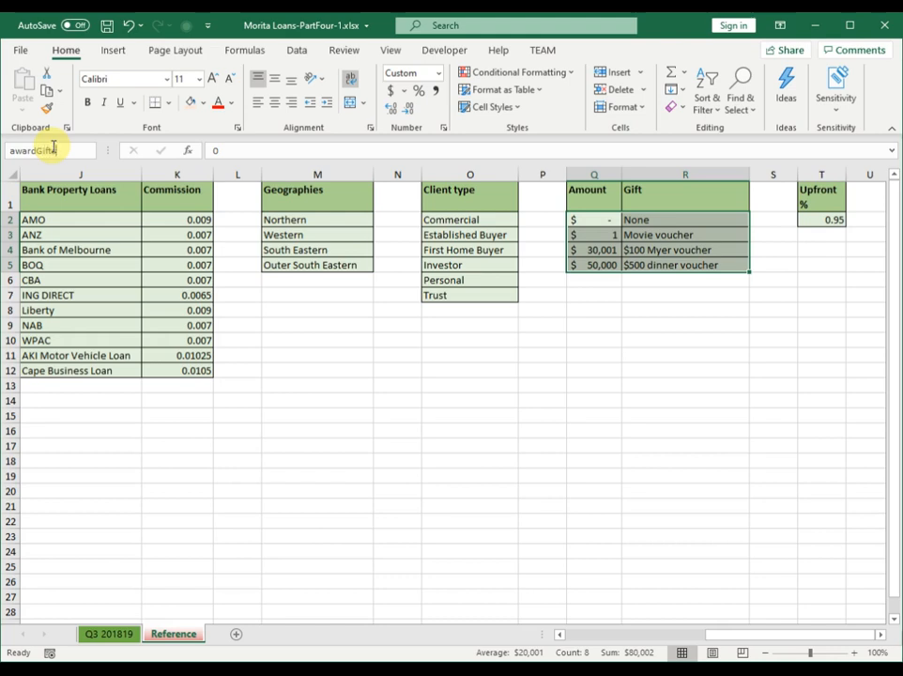
Name the Upfront % value cell T2 upfrontPerecnetage
{"action": "left_click", "coordinate": [819, 221]}
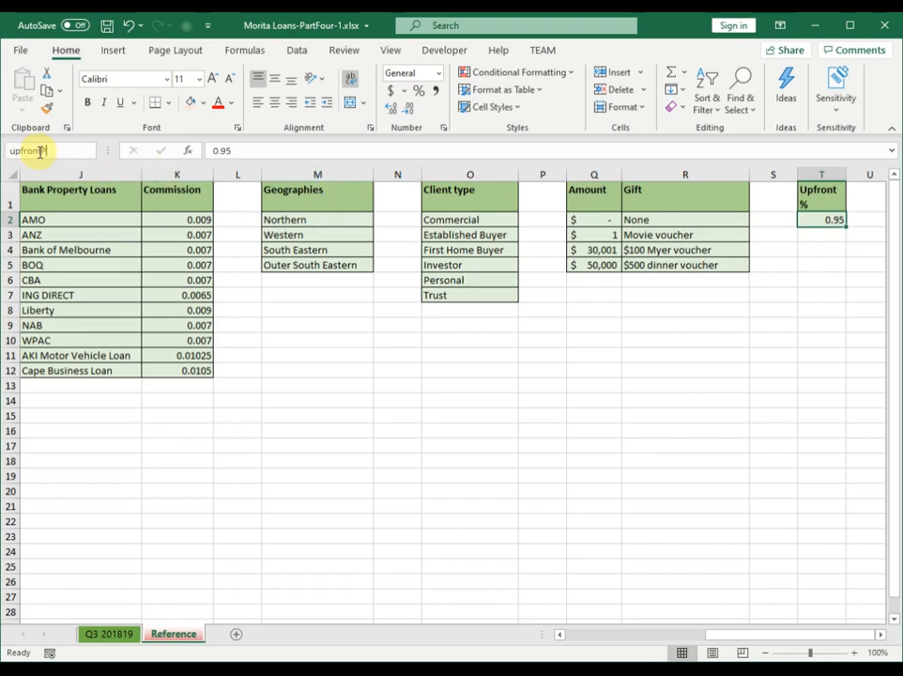
{"action": "left_click", "coordinate": [39, 152]}
{"action": "type", "text": "upfrontPerecnetage"}
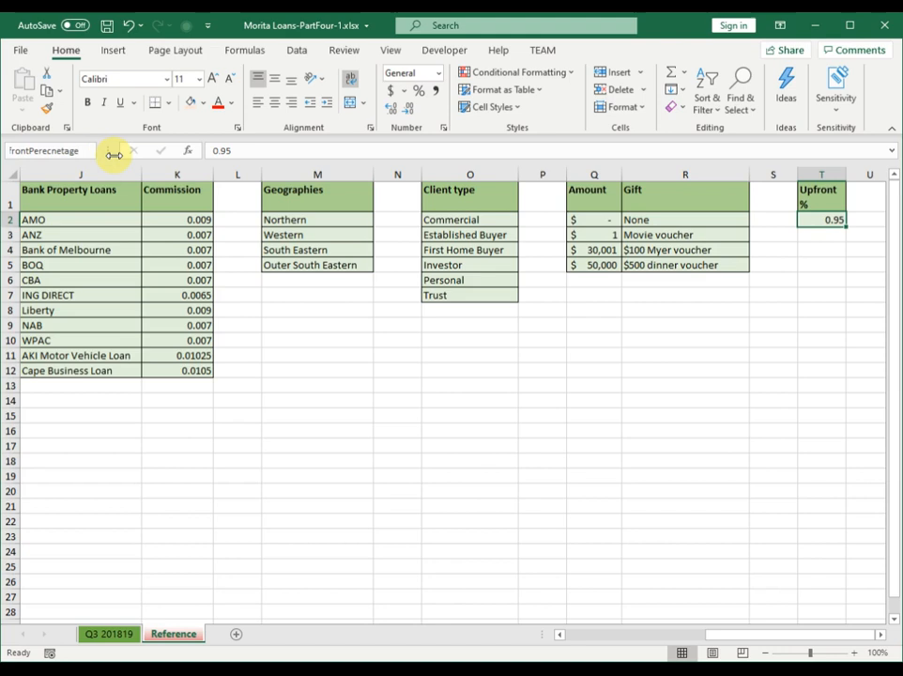
{"action": "key", "text": "Return"}
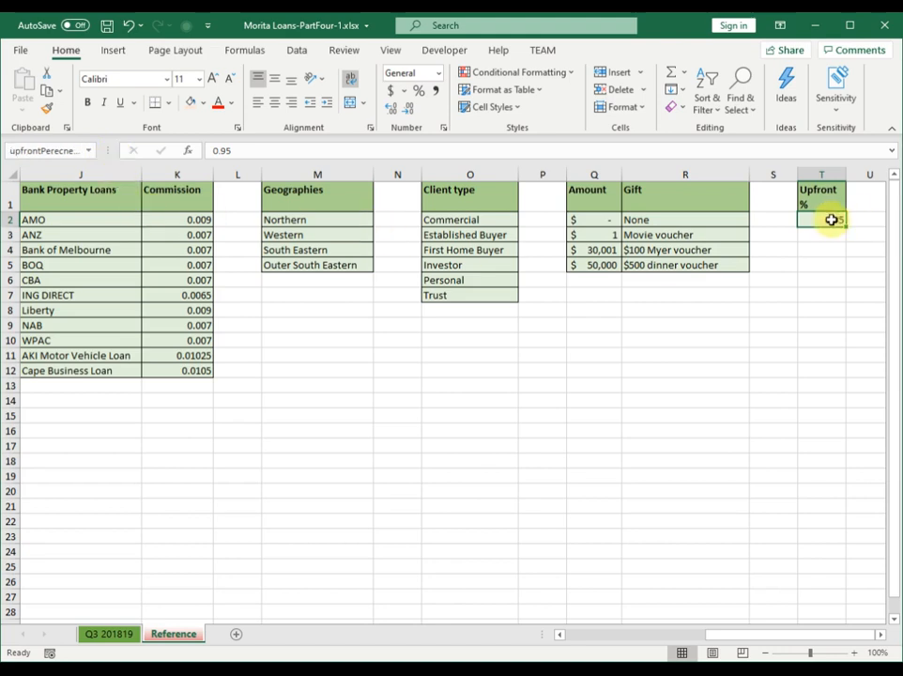
Correct the defined name for cell T2 to upfrontPercentage in the Name Manager
{"action": "left_click", "coordinate": [246, 52]}
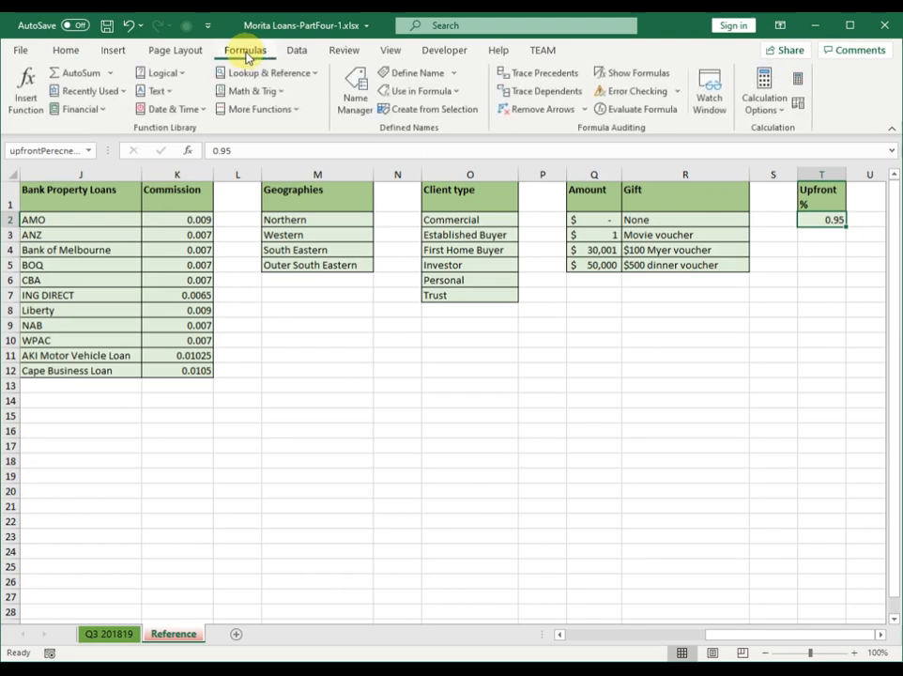
{"action": "left_click", "coordinate": [357, 101]}
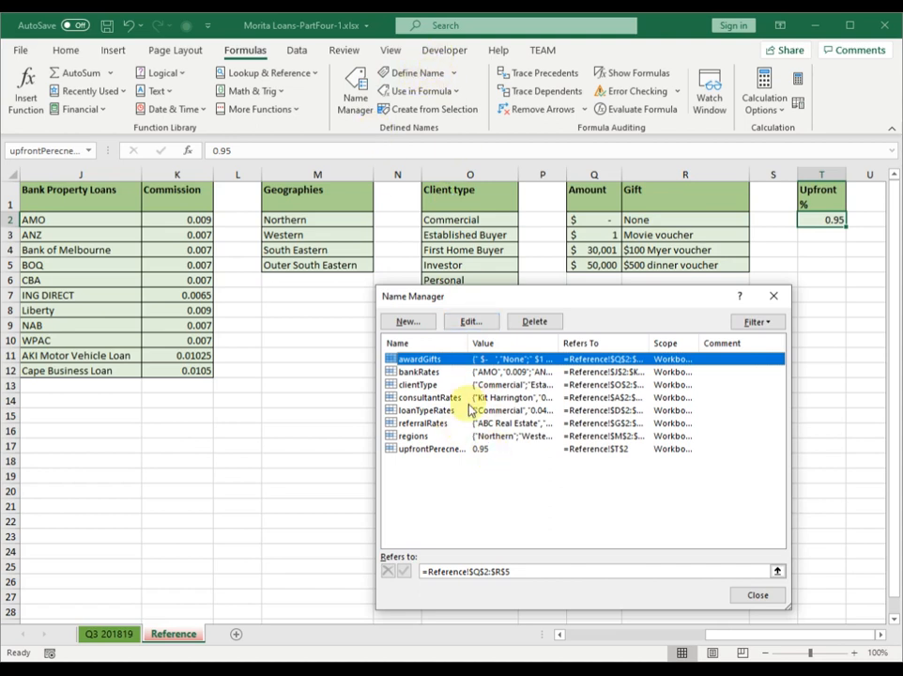
{"action": "left_click", "coordinate": [432, 450]}
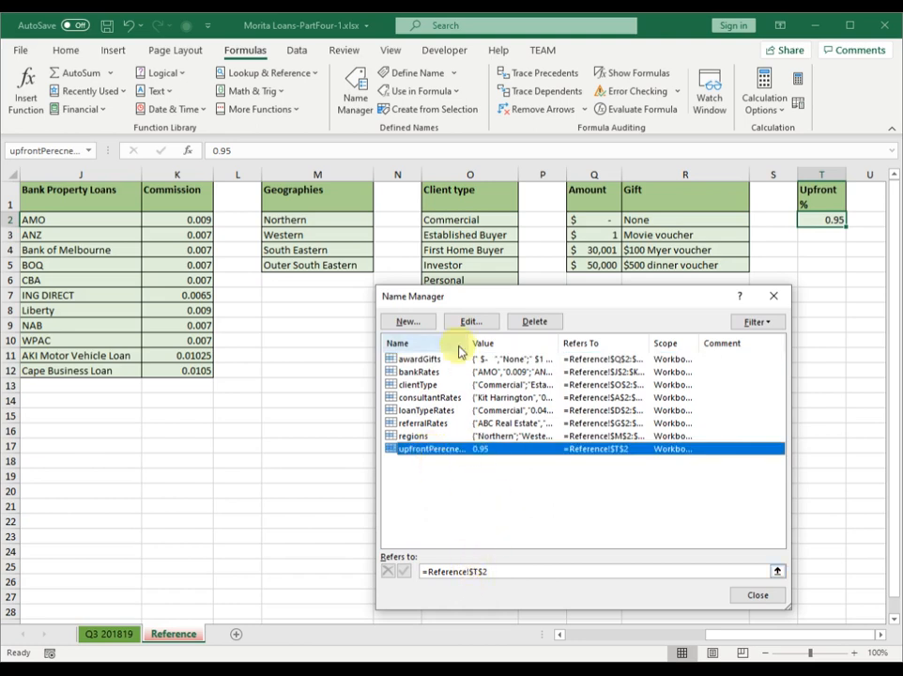
{"action": "left_click", "coordinate": [474, 323]}
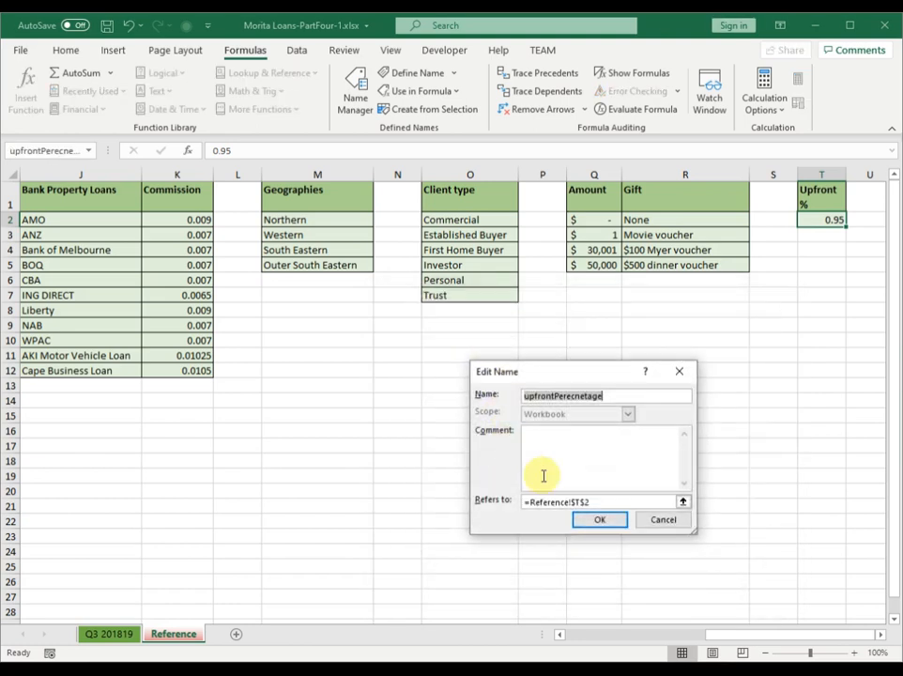
{"action": "left_click", "coordinate": [566, 395]}
{"action": "type", "text": "c"}
{"action": "key", "text": "Delete"}
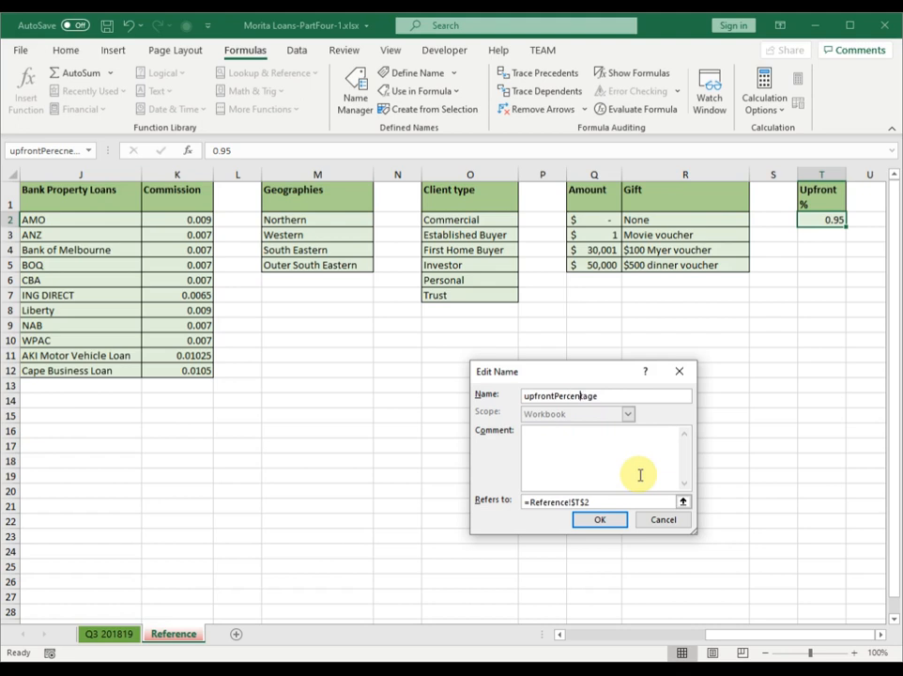
{"action": "left_click", "coordinate": [603, 523]}
{"action": "left_click", "coordinate": [737, 594]}
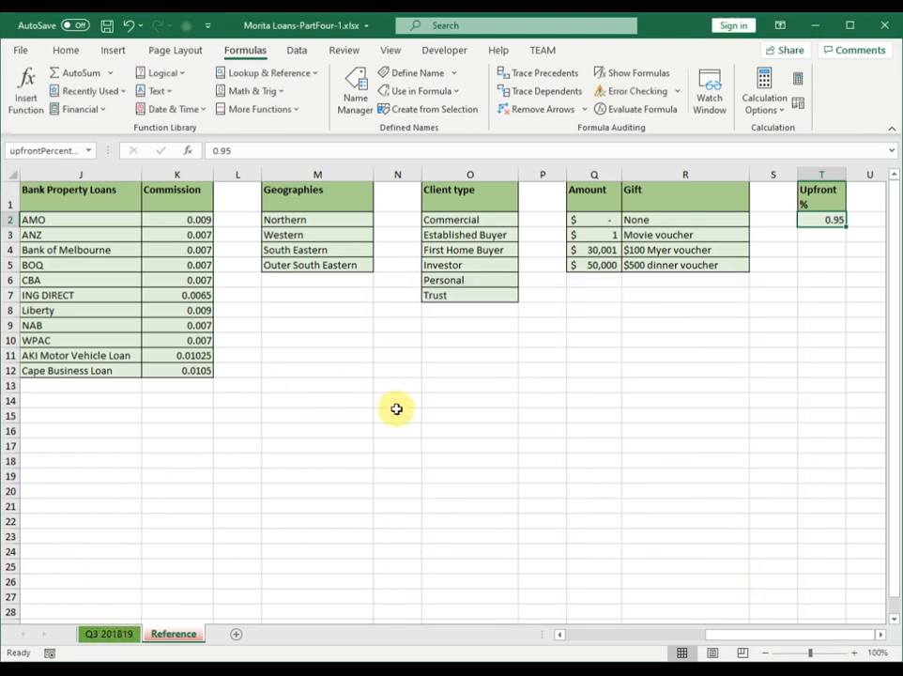
Add the heading "staff bonus" in cell V1 of the Reference sheet
{"action": "left_click", "coordinate": [717, 641]}
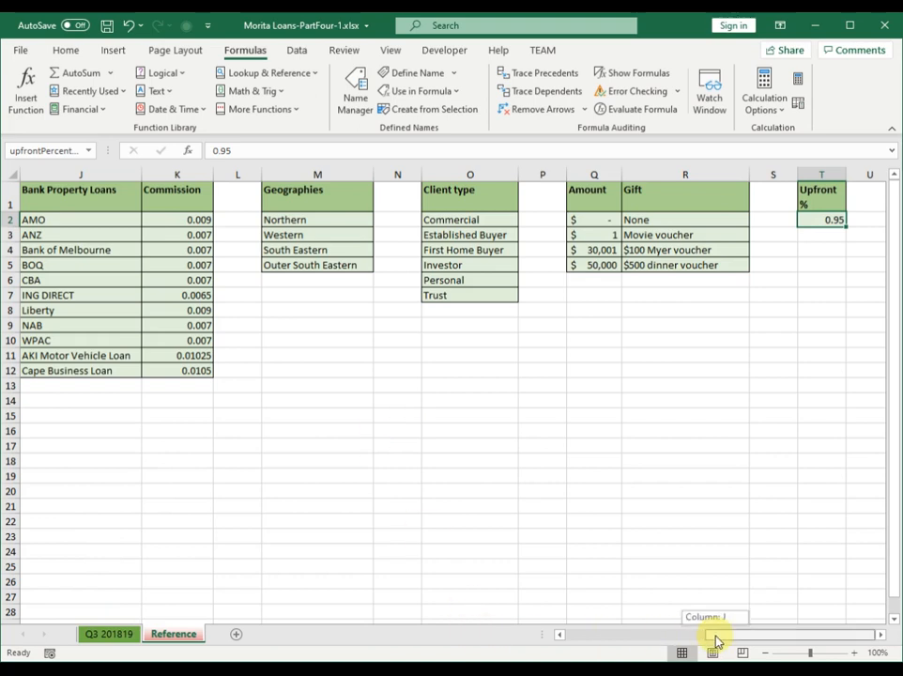
{"action": "left_click", "coordinate": [823, 199]}
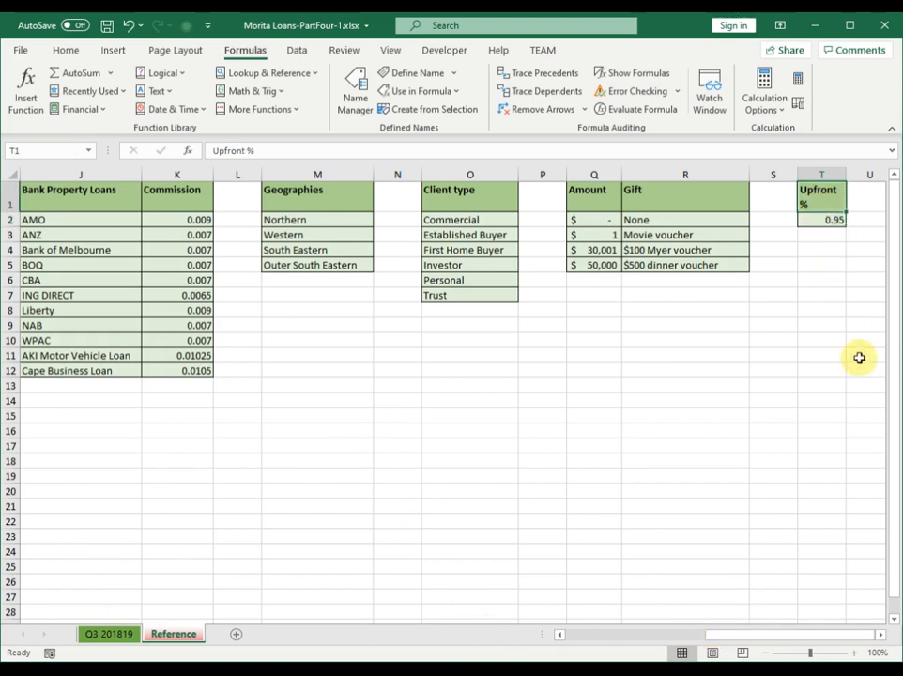
{"action": "key", "text": "Right"}
{"action": "key", "text": "Right"}
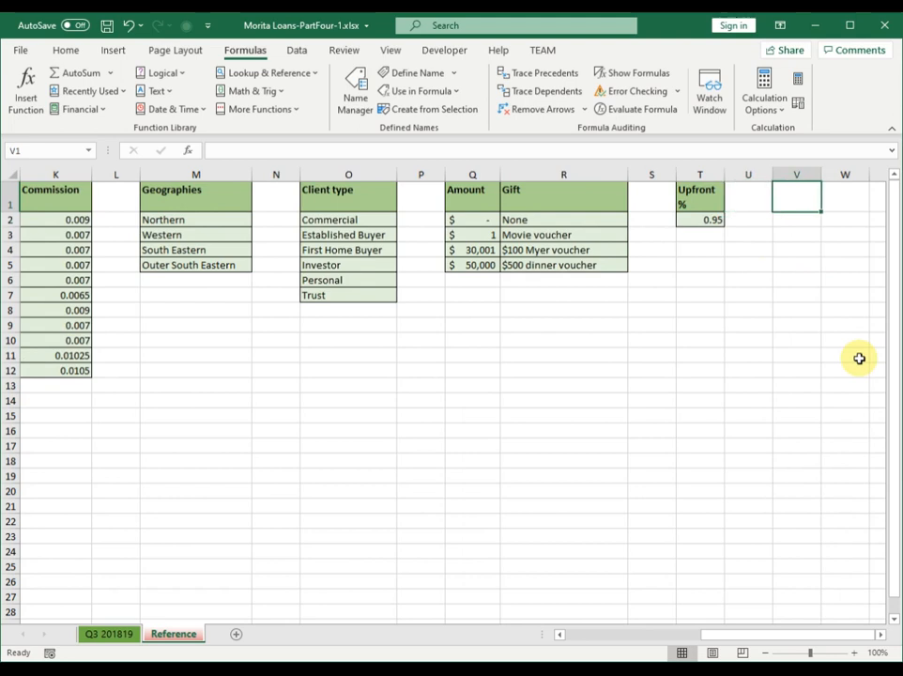
{"action": "type", "text": "staff bonus"}
{"action": "key", "text": "Return"}
{"action": "key", "text": "Left"}
{"action": "key", "text": "Left"}
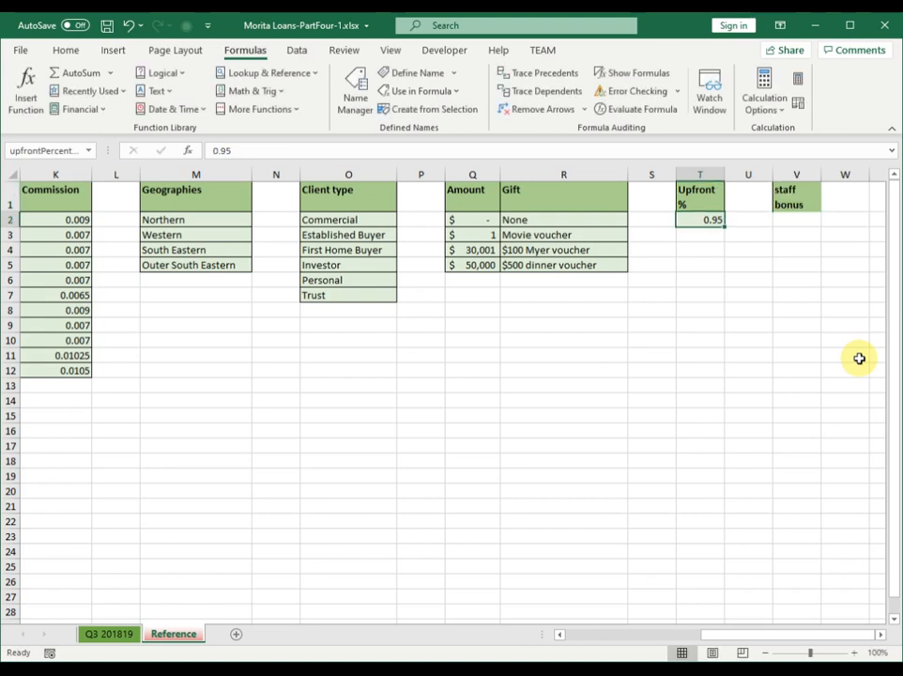
Enter 150 as the staff bonus value in cell V2
{"action": "left_click", "coordinate": [809, 223]}
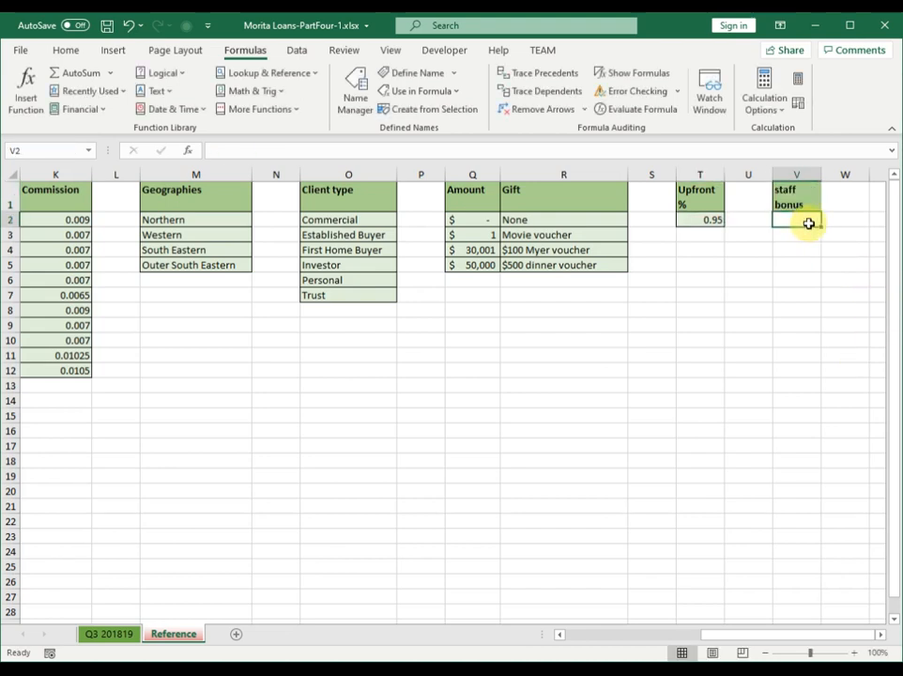
{"action": "type", "text": "15"}
{"action": "key", "text": "Return"}
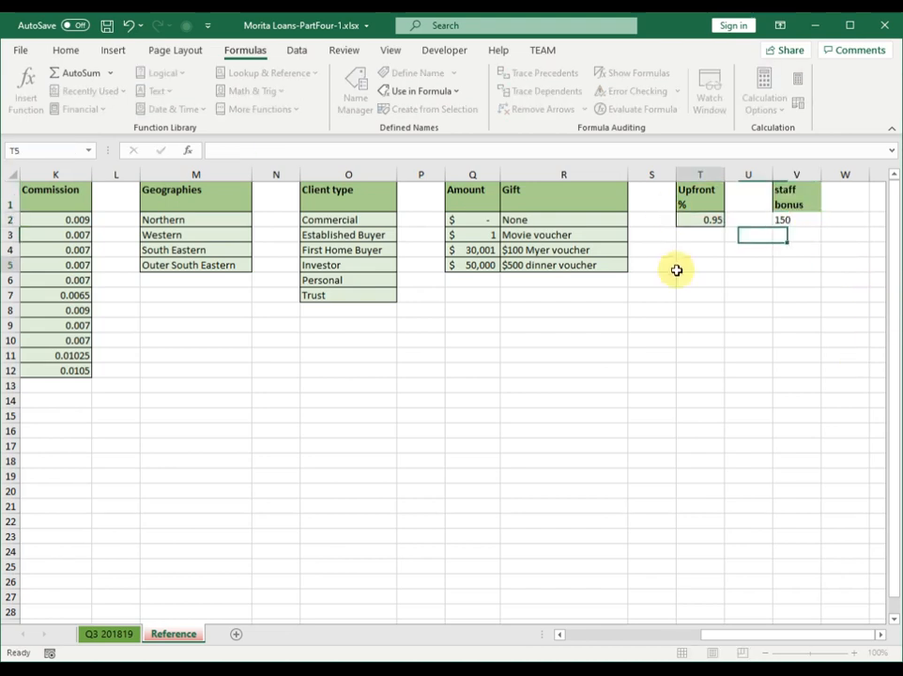
{"action": "left_click", "coordinate": [680, 266]}
{"action": "left_click_drag", "start_coordinate": [705, 639], "coordinate": [727, 617]}
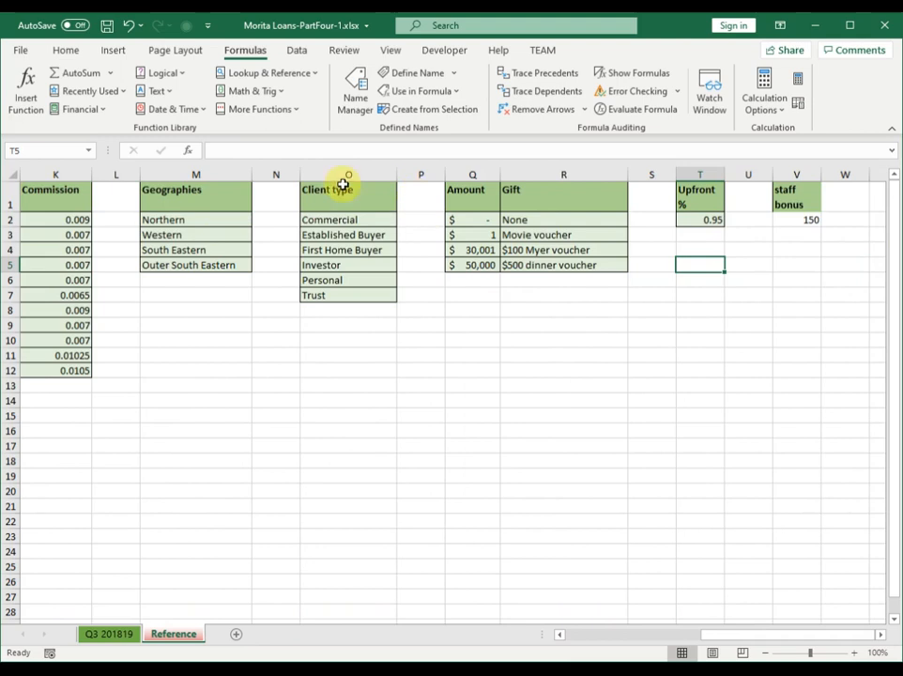
Copy the formatting of the Geographies cells M1:M2 onto the staff bonus cells V1:V2
{"action": "left_click_drag", "start_coordinate": [210, 200], "coordinate": [212, 213]}
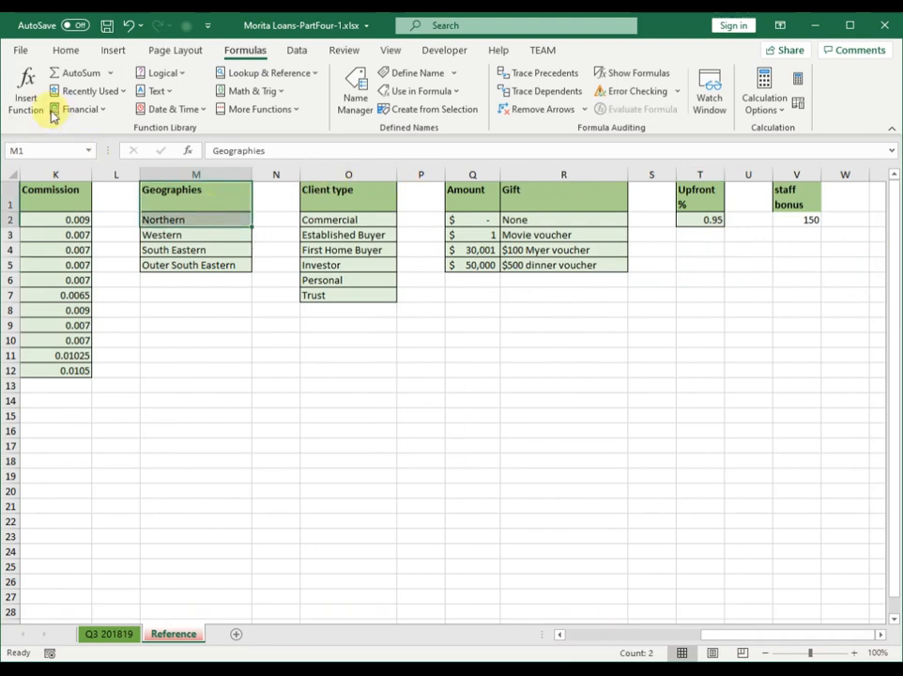
{"action": "left_click", "coordinate": [65, 51]}
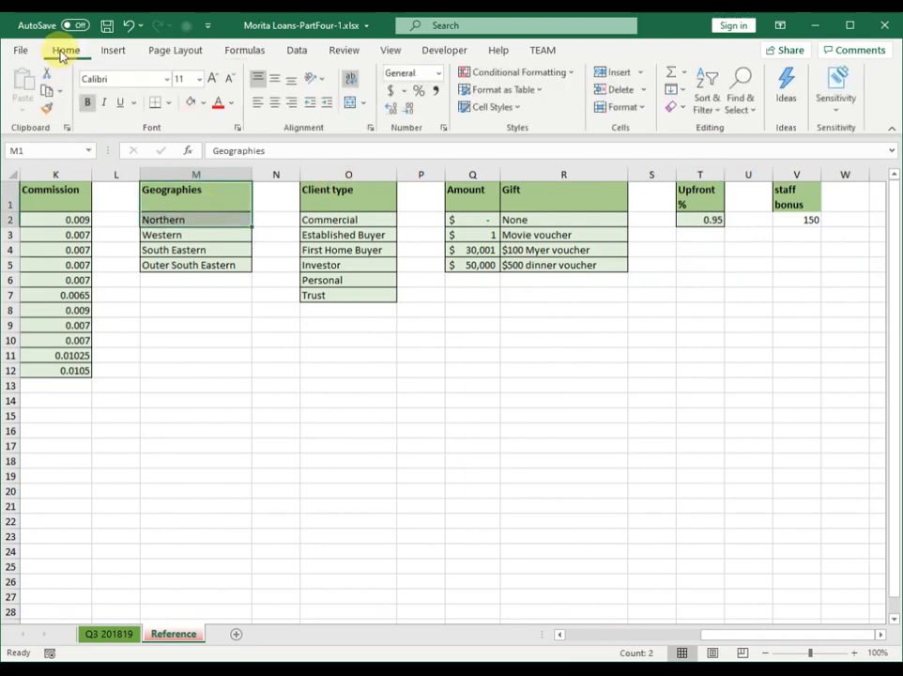
{"action": "left_click", "coordinate": [47, 109]}
{"action": "left_click_drag", "start_coordinate": [801, 196], "coordinate": [797, 219]}
{"action": "left_click", "coordinate": [800, 222]}
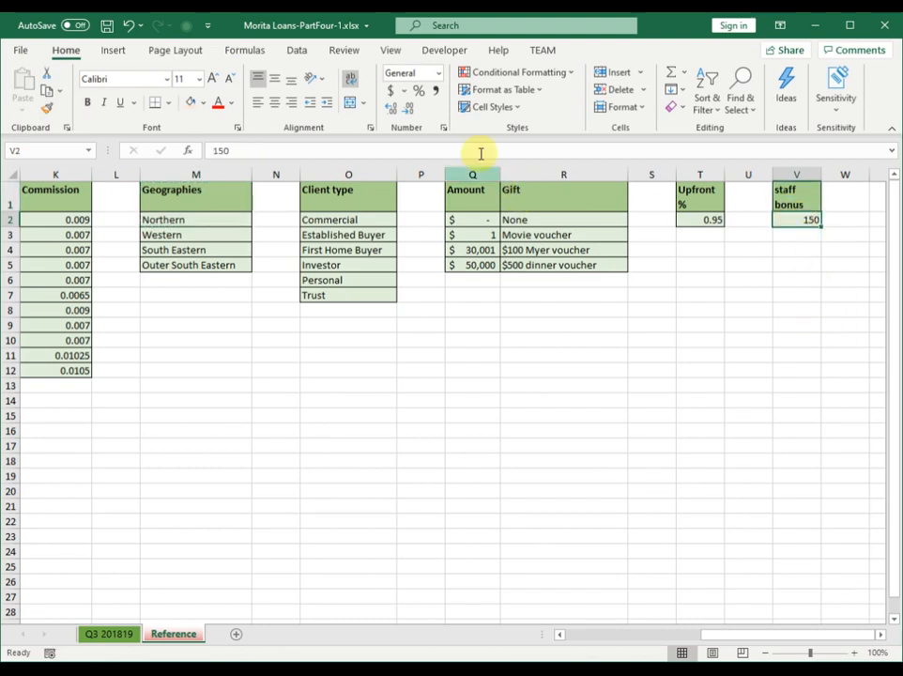
Format the staff bonus value in V2 as Accounting and name the cell staffBonus
{"action": "left_click", "coordinate": [441, 80]}
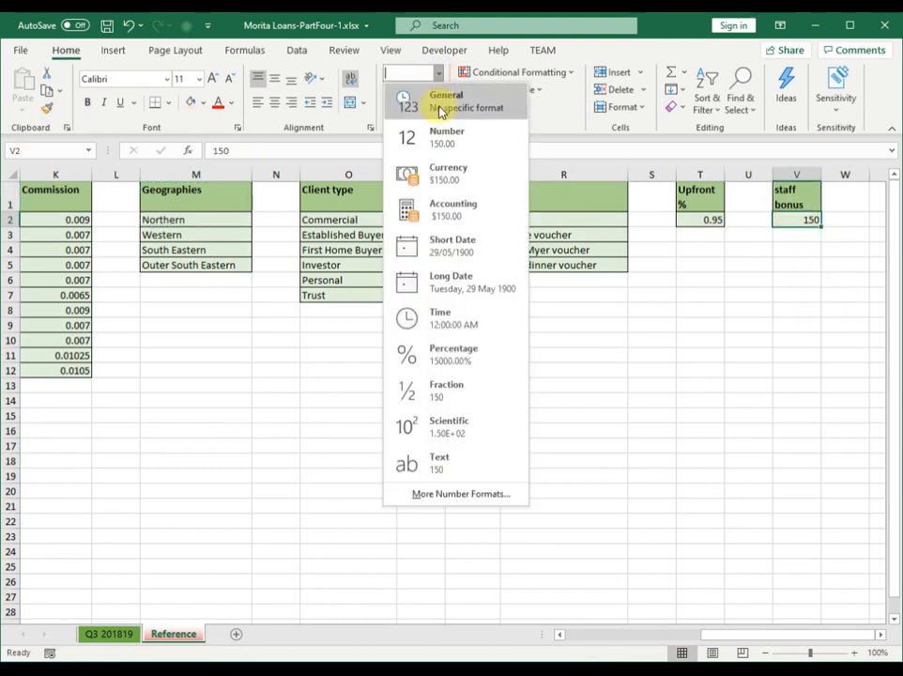
{"action": "left_click", "coordinate": [469, 208]}
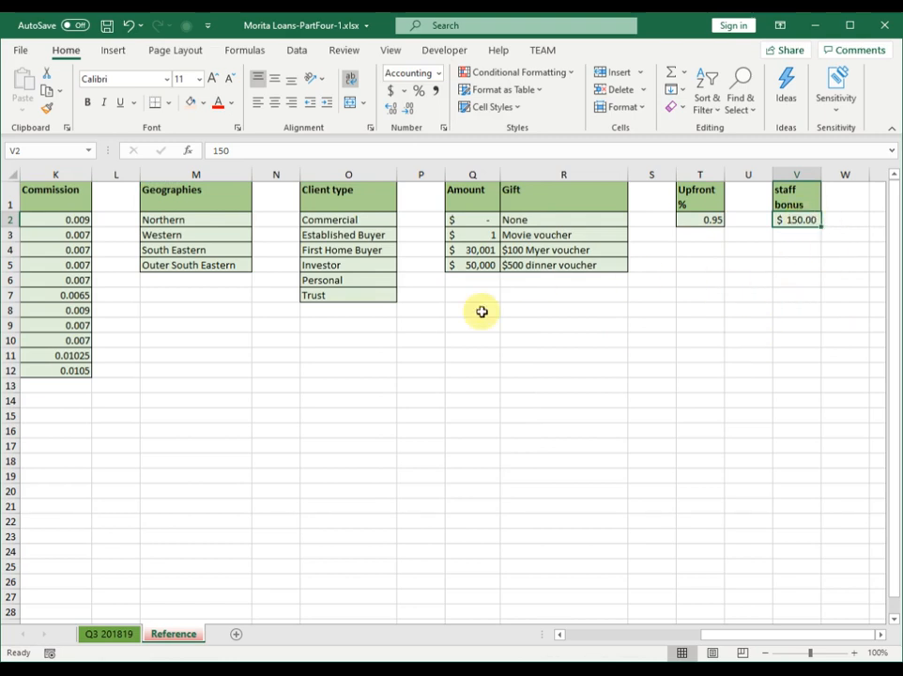
{"action": "left_click", "coordinate": [44, 148]}
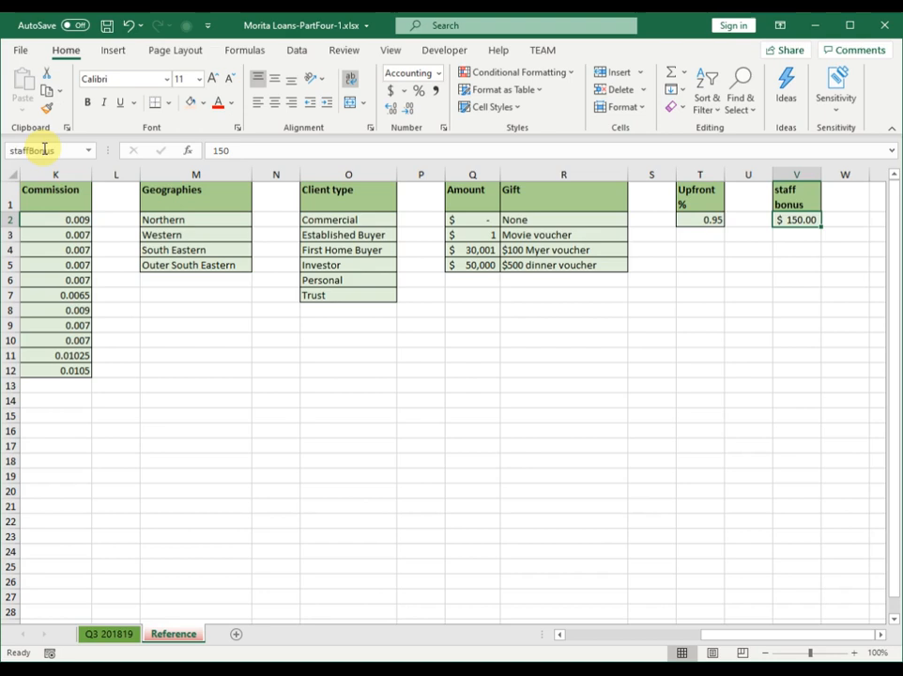
{"action": "left_click", "coordinate": [110, 636]}
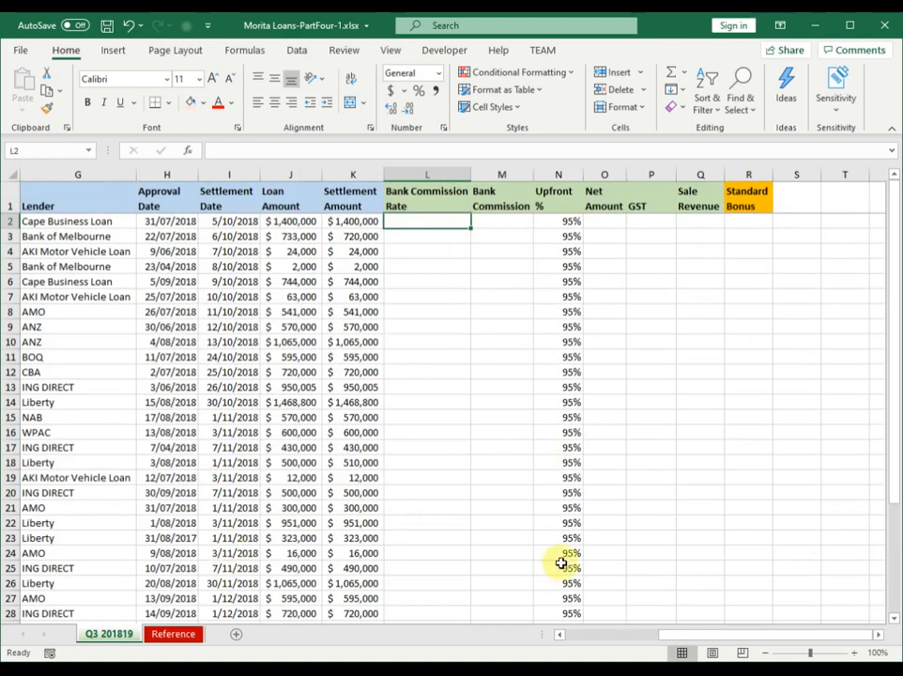
{"action": "left_click_drag", "start_coordinate": [695, 637], "coordinate": [672, 636]}
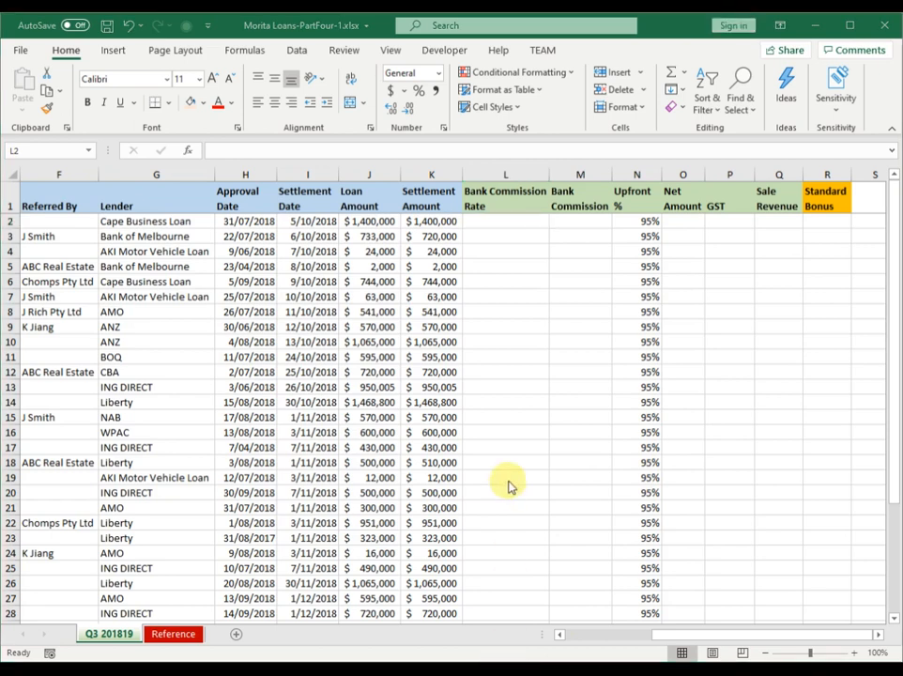
{"action": "left_click", "coordinate": [174, 636]}
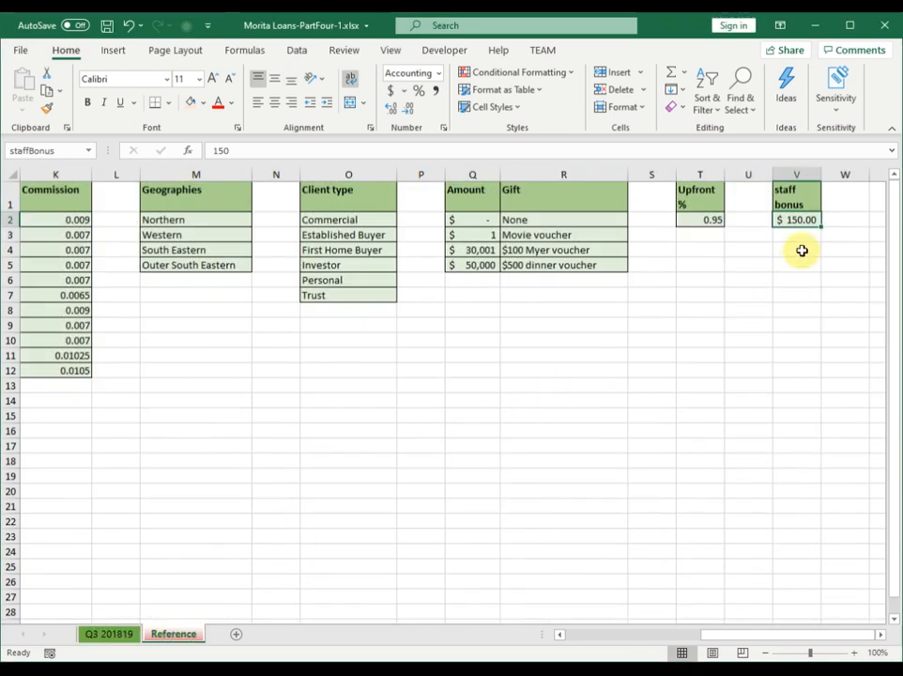
{"action": "left_click", "coordinate": [795, 172]}
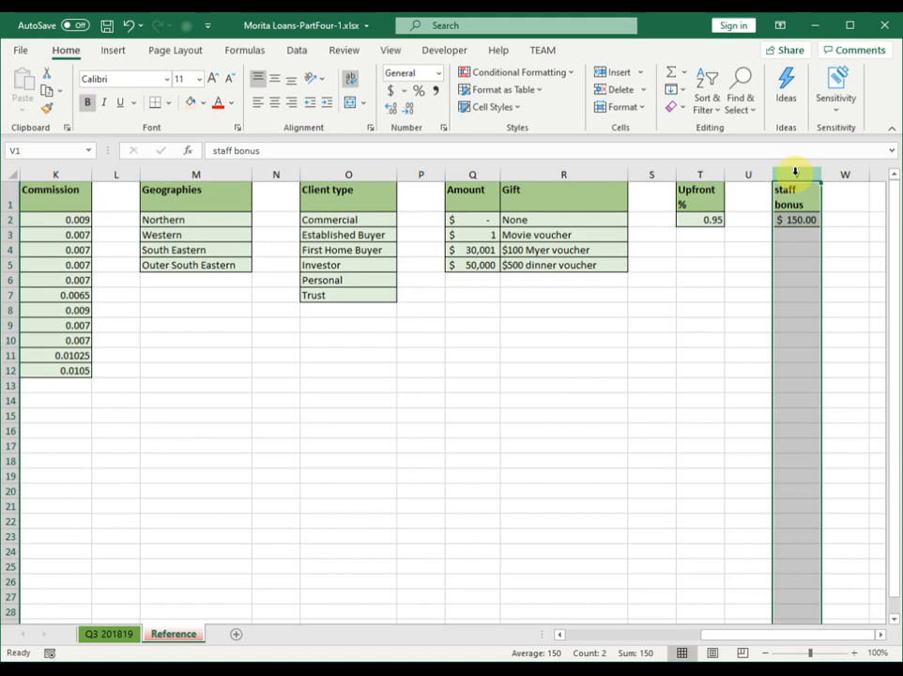
{"action": "right_click", "coordinate": [795, 172]}
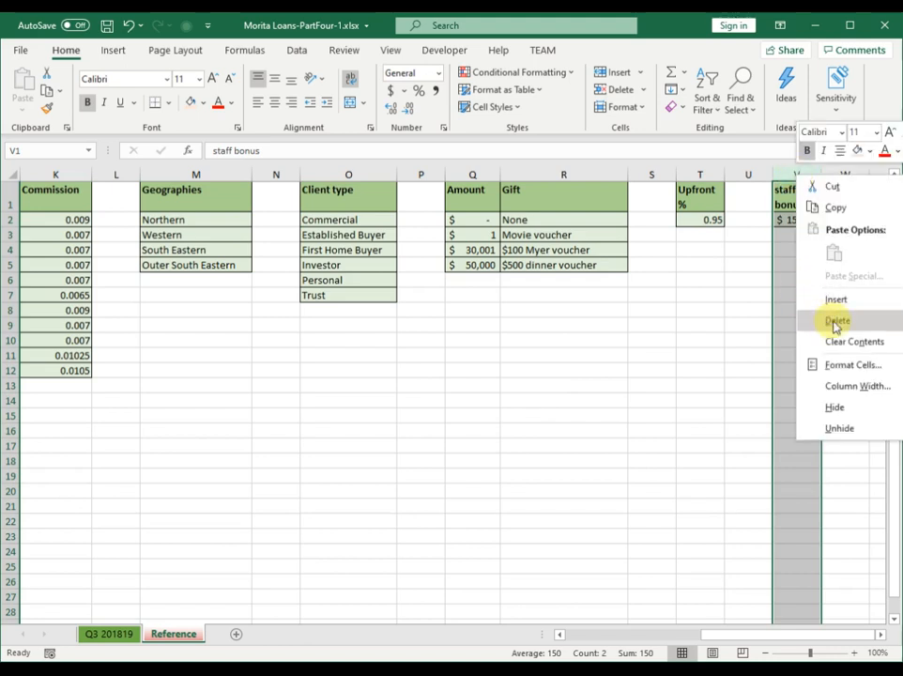
{"action": "left_click", "coordinate": [754, 297]}
{"action": "left_click", "coordinate": [733, 239]}
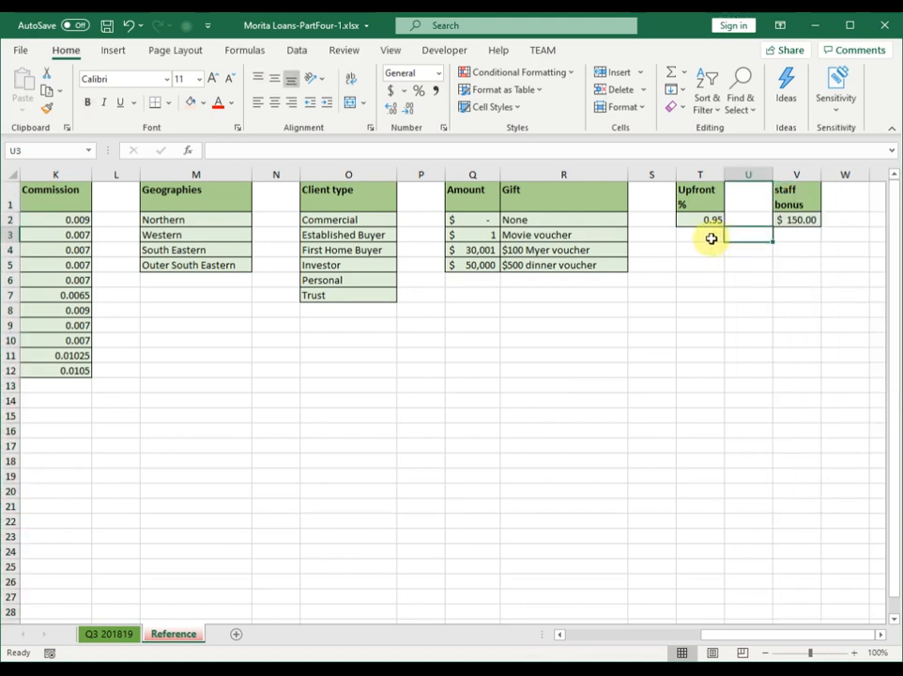
Review the workbook's list of defined names from the Q3 201819 sheet, with cell L2 as the active cell
{"action": "left_click", "coordinate": [112, 636]}
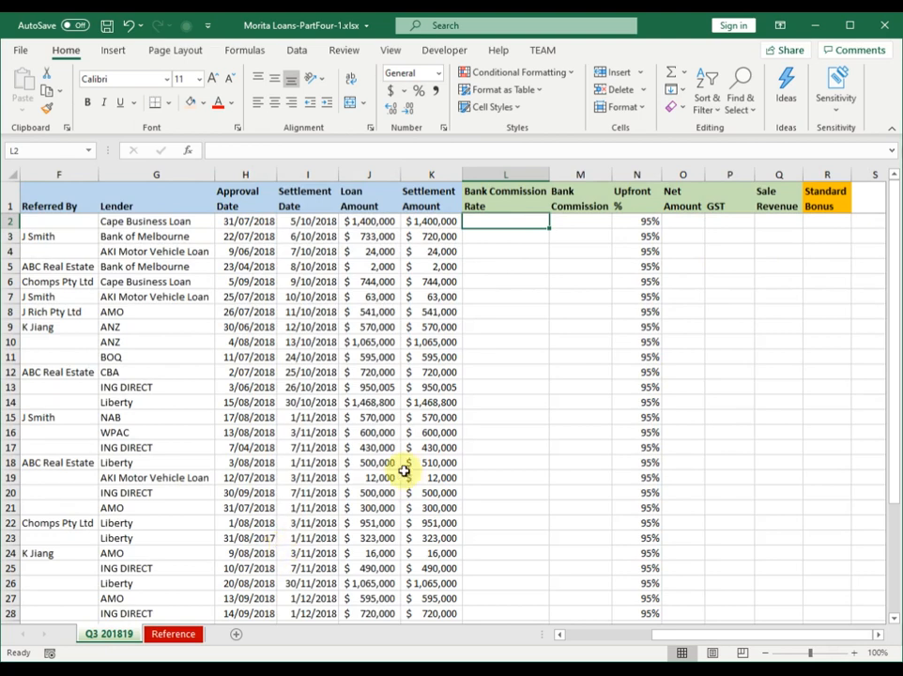
{"action": "left_click", "coordinate": [88, 153]}
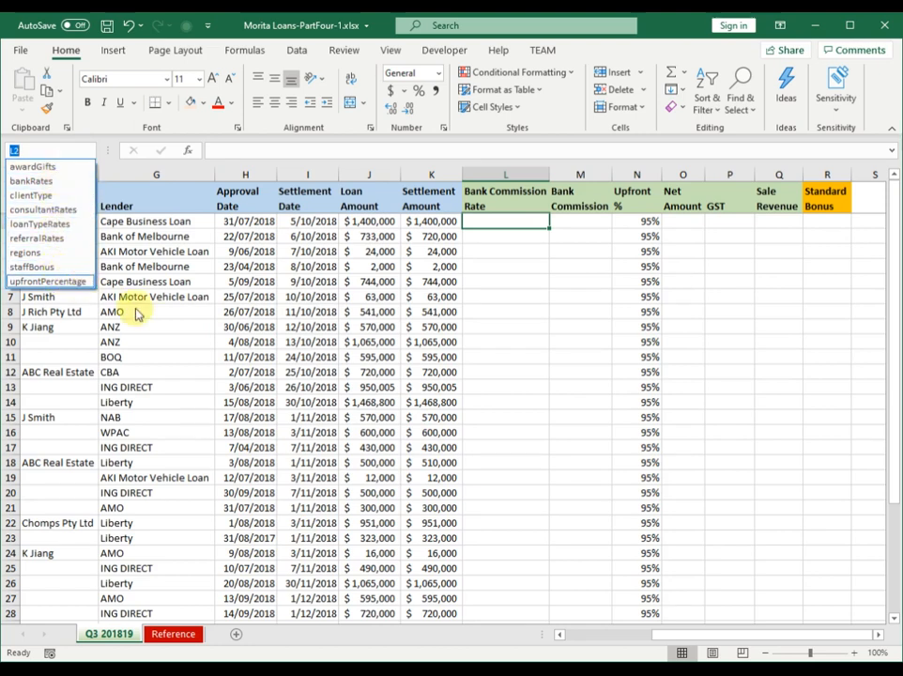
{"action": "left_click", "coordinate": [261, 344]}
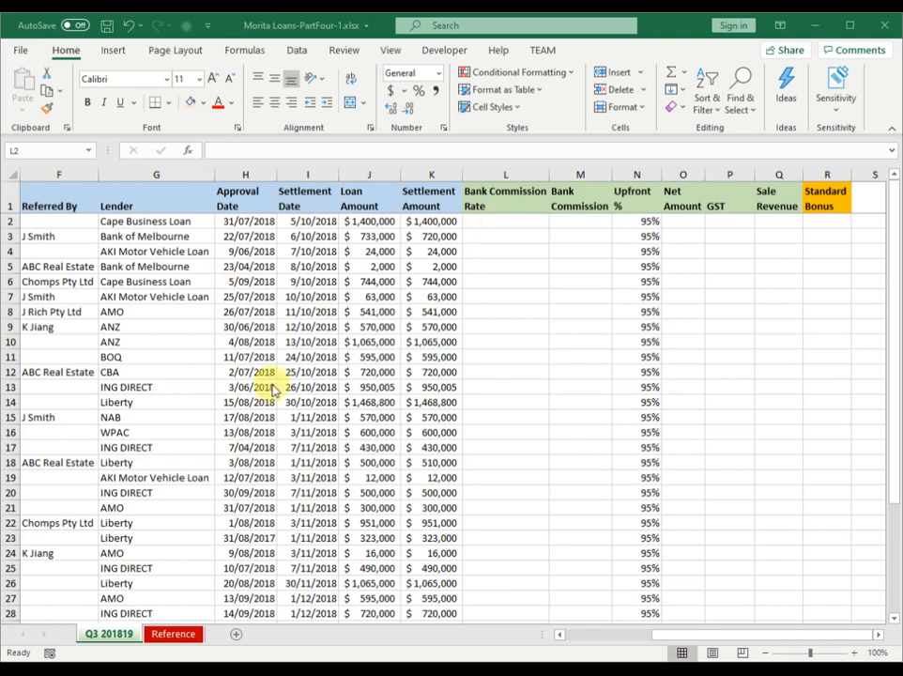
{"action": "left_click", "coordinate": [518, 224]}
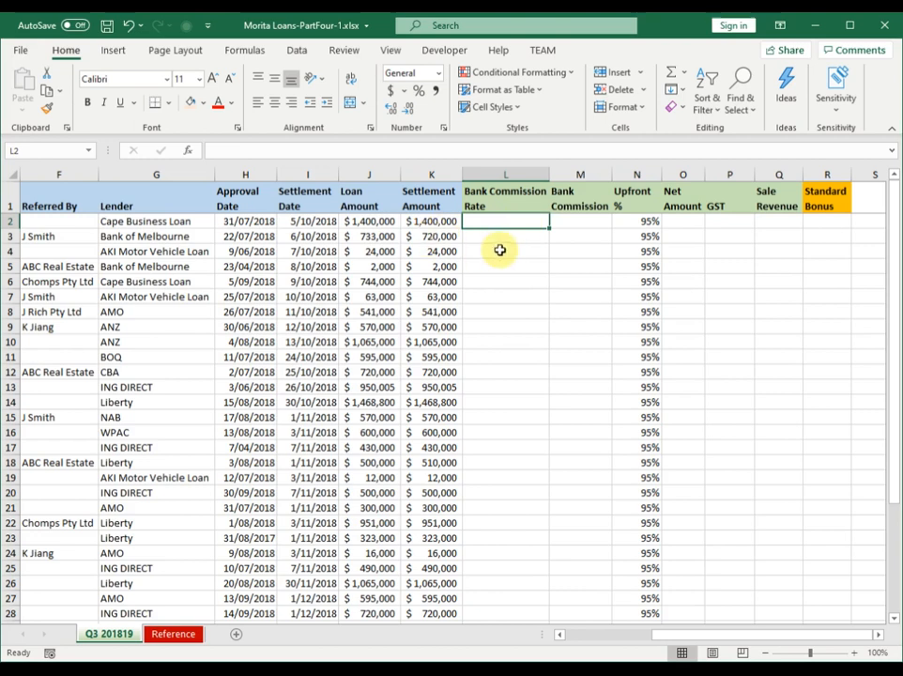
{"action": "left_click", "coordinate": [91, 155]}
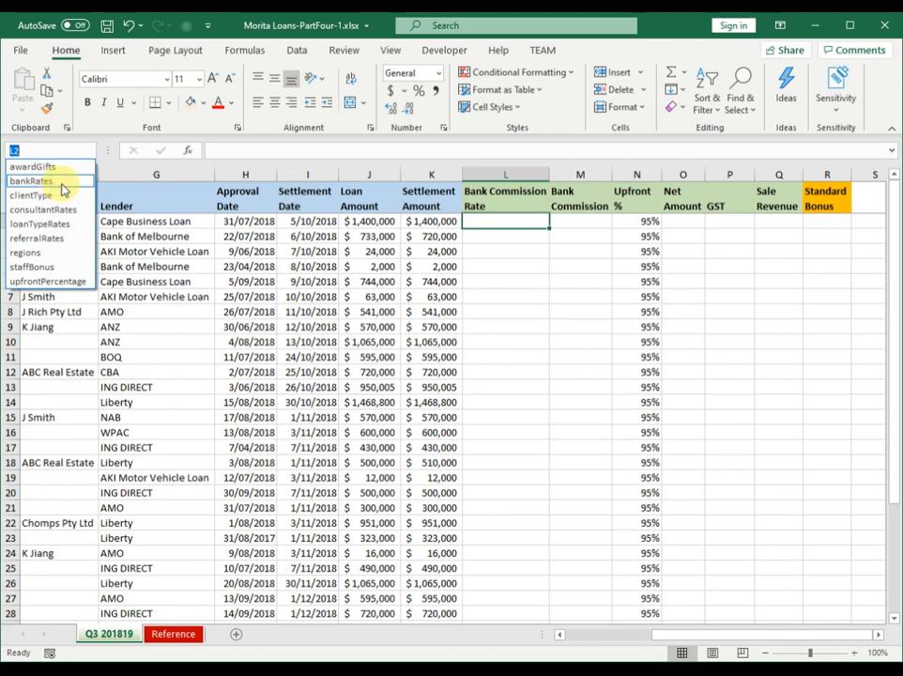
{"action": "left_click", "coordinate": [520, 232]}
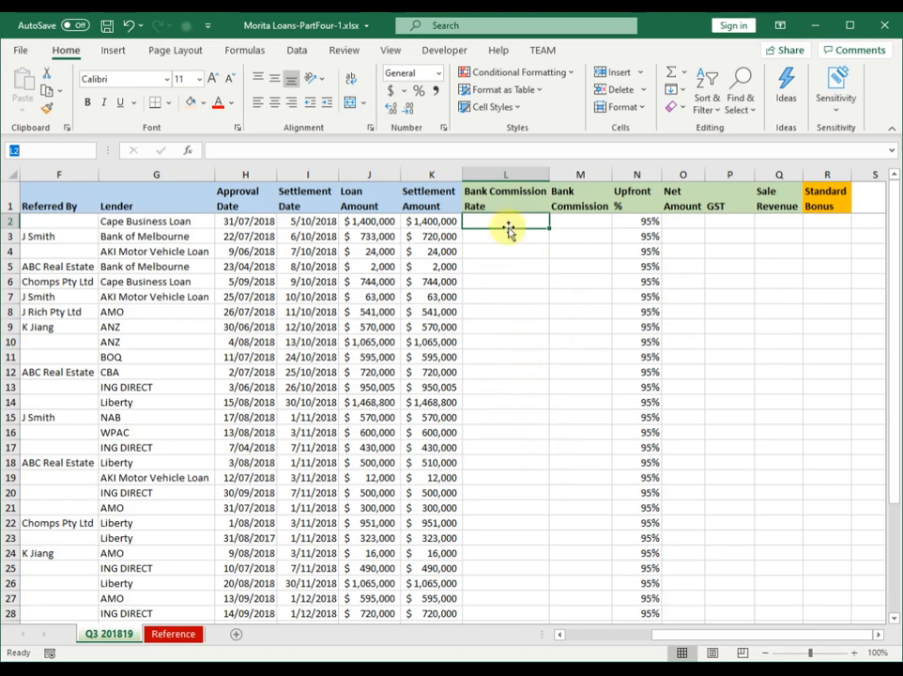
Examine the calculation columns from Bank Commission Rate through Sale Revenue, ending at cell L2
{"action": "left_click", "coordinate": [504, 175]}
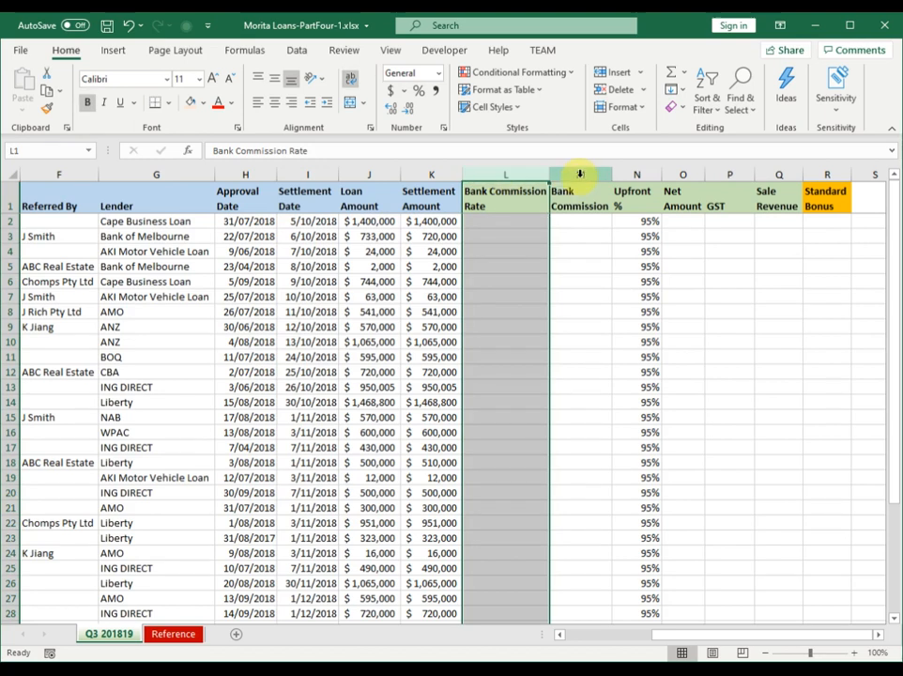
{"action": "left_click", "coordinate": [580, 175]}
{"action": "left_click_drag", "start_coordinate": [624, 178], "coordinate": [638, 175]}
{"action": "left_click", "coordinate": [638, 175]}
{"action": "left_click", "coordinate": [682, 176]}
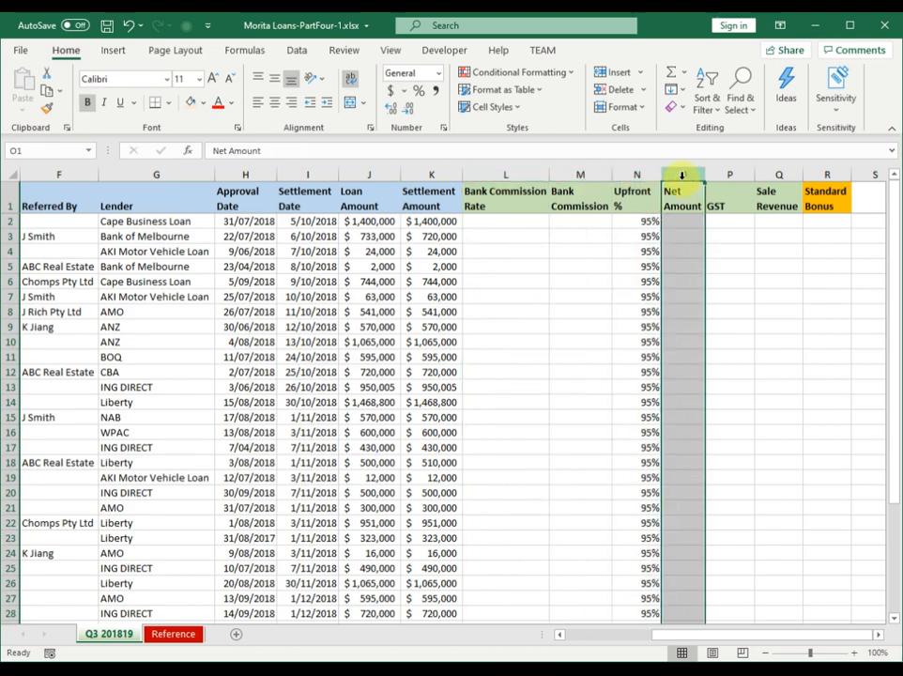
{"action": "left_click", "coordinate": [730, 175]}
{"action": "left_click", "coordinate": [771, 176]}
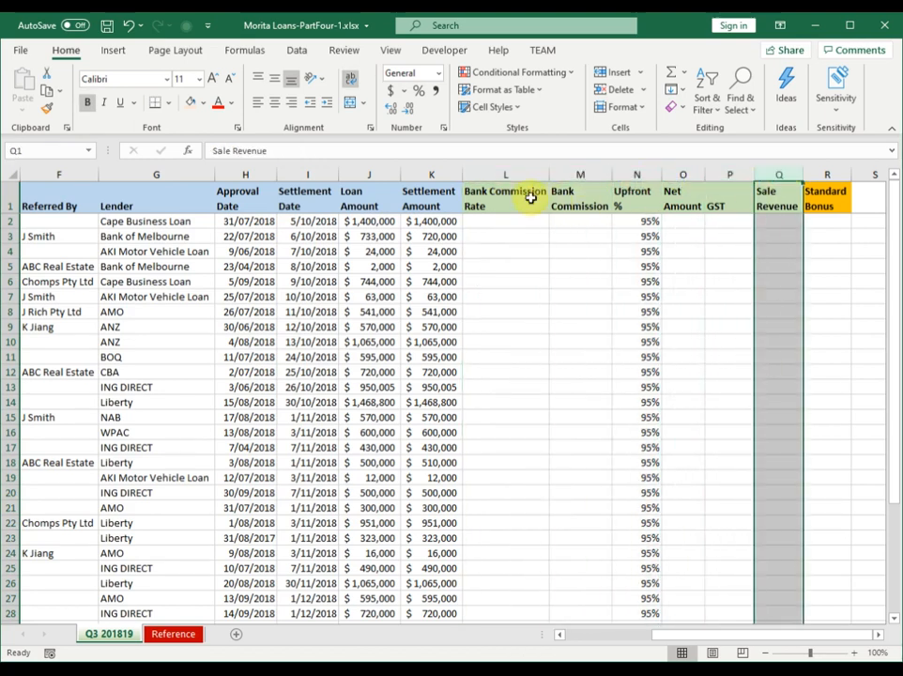
{"action": "left_click", "coordinate": [501, 176]}
{"action": "left_click", "coordinate": [503, 222]}
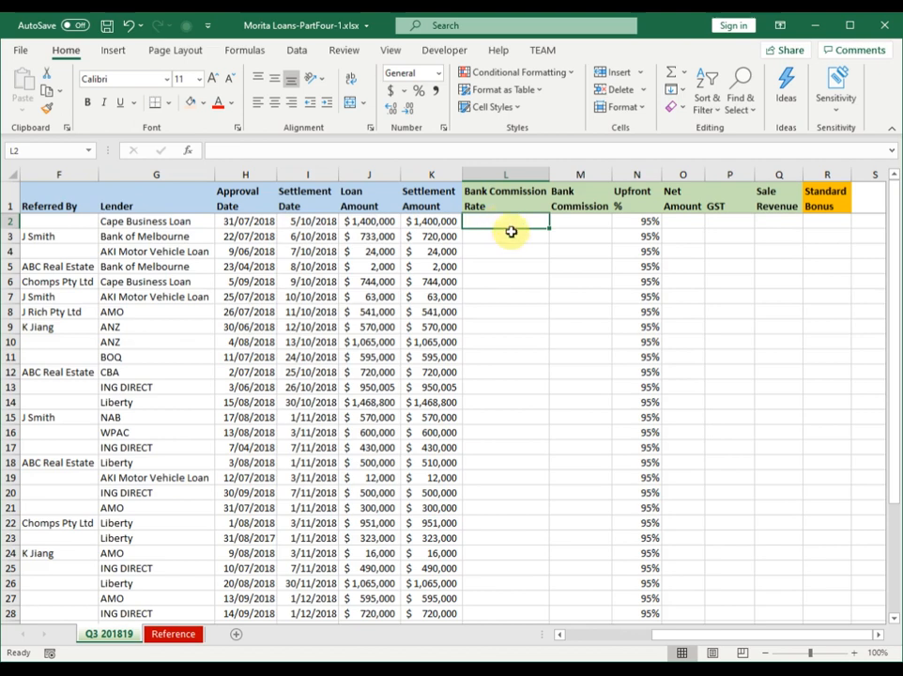
Check the Lender entry in G2 against the bankRates lookup range J2:K12 on the Reference sheet
{"action": "left_click", "coordinate": [136, 222]}
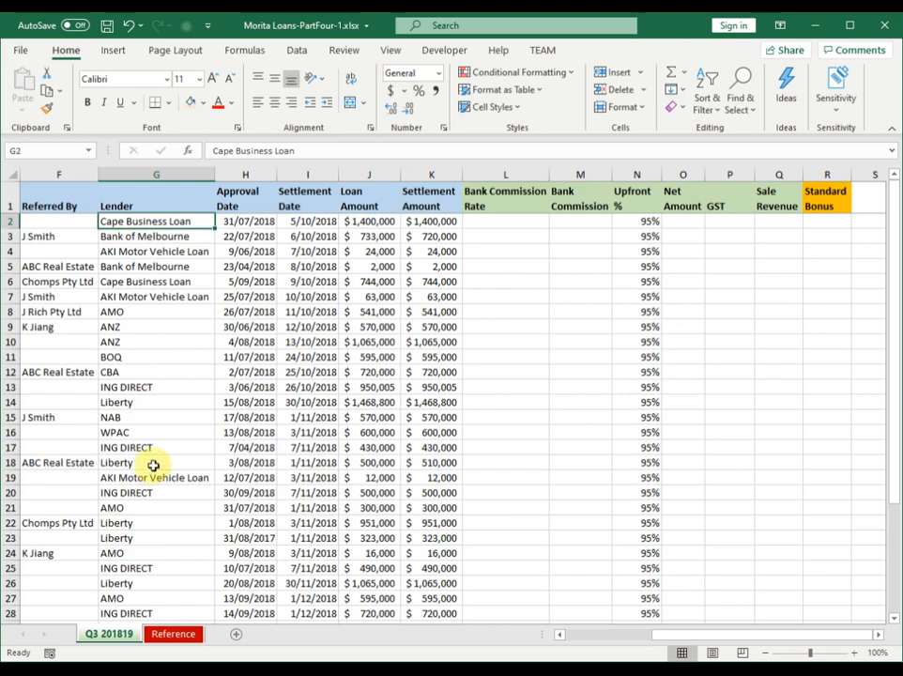
{"action": "left_click", "coordinate": [174, 635]}
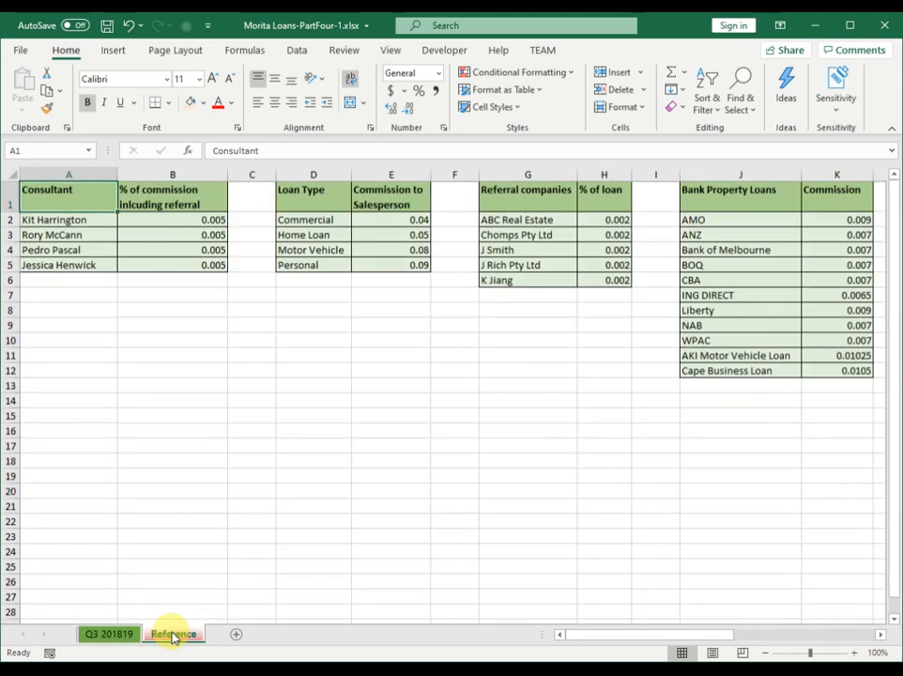
{"action": "left_click_drag", "start_coordinate": [620, 636], "coordinate": [675, 636]}
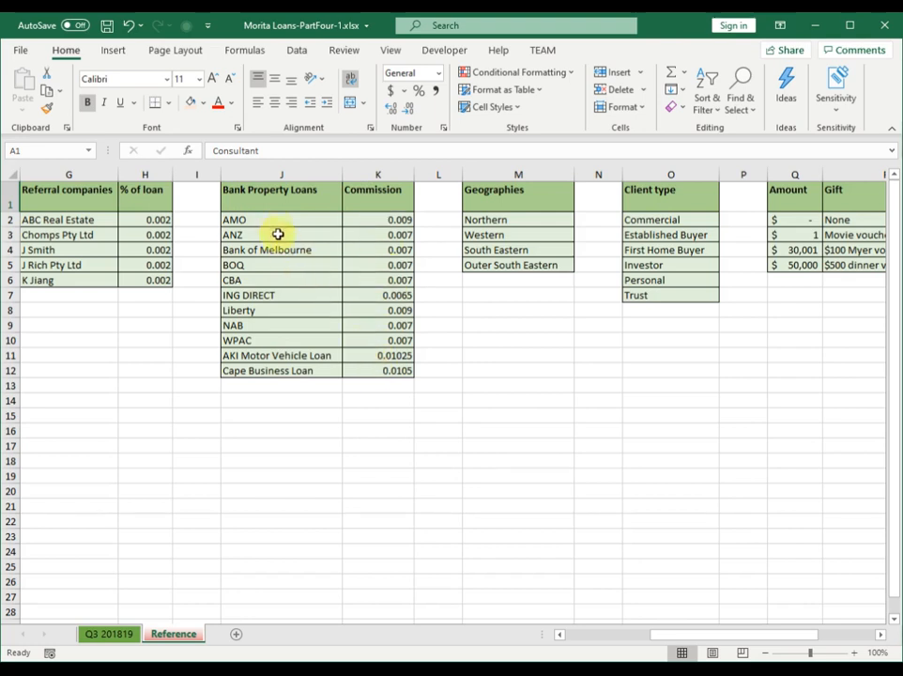
{"action": "left_click_drag", "start_coordinate": [268, 218], "coordinate": [361, 369]}
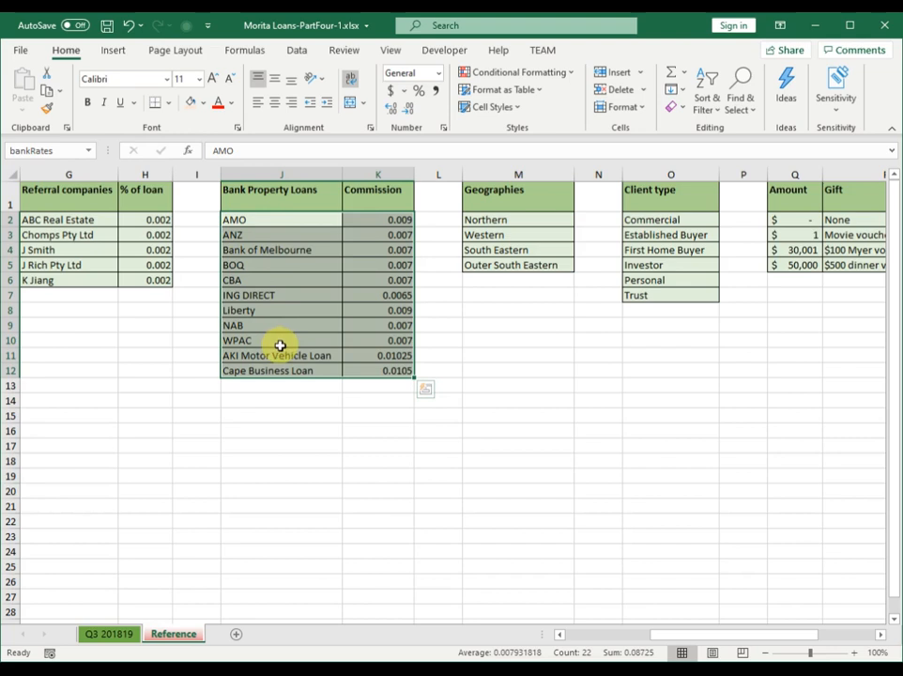
Insert a VLOOKUP function in Bank Commission Rate cell L2 of the Q3 201819 sheet, with G2 as the lookup value
{"action": "left_click", "coordinate": [117, 638]}
{"action": "left_click", "coordinate": [486, 222]}
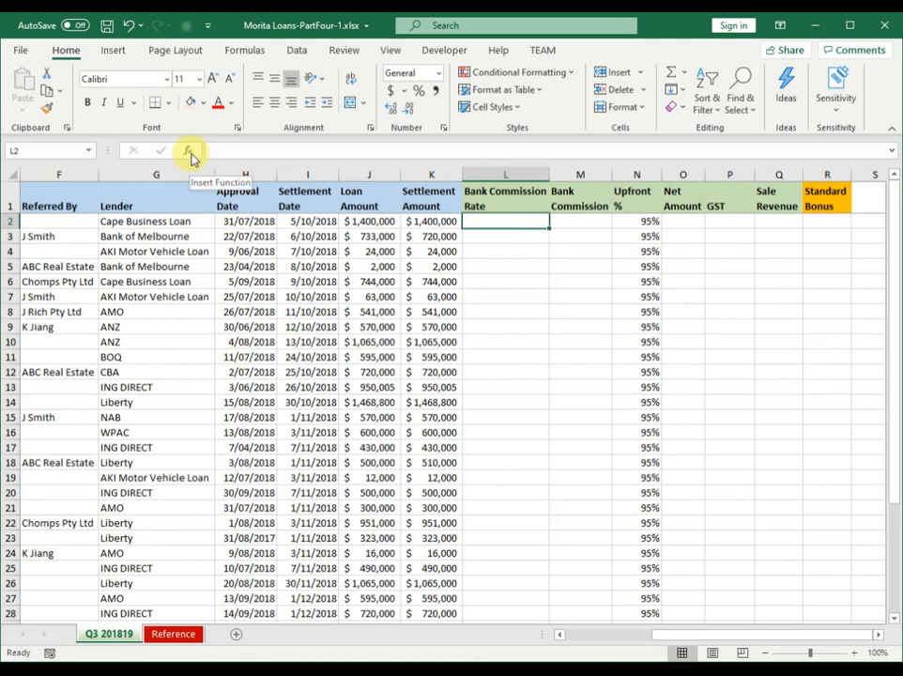
{"action": "left_click", "coordinate": [191, 157]}
{"action": "left_click_drag", "start_coordinate": [540, 322], "coordinate": [397, 297]}
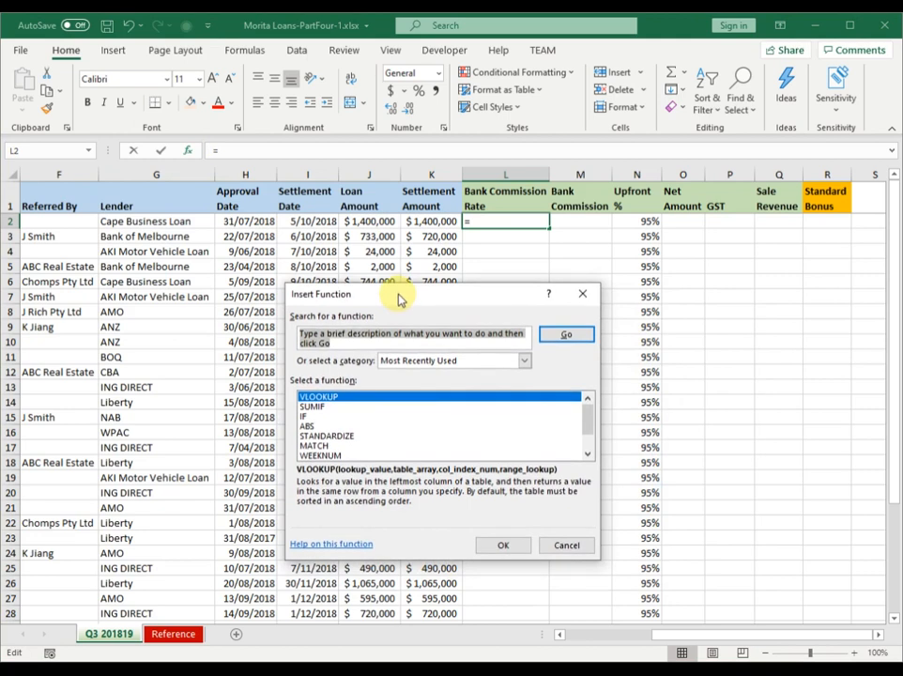
{"action": "double_click", "coordinate": [365, 397]}
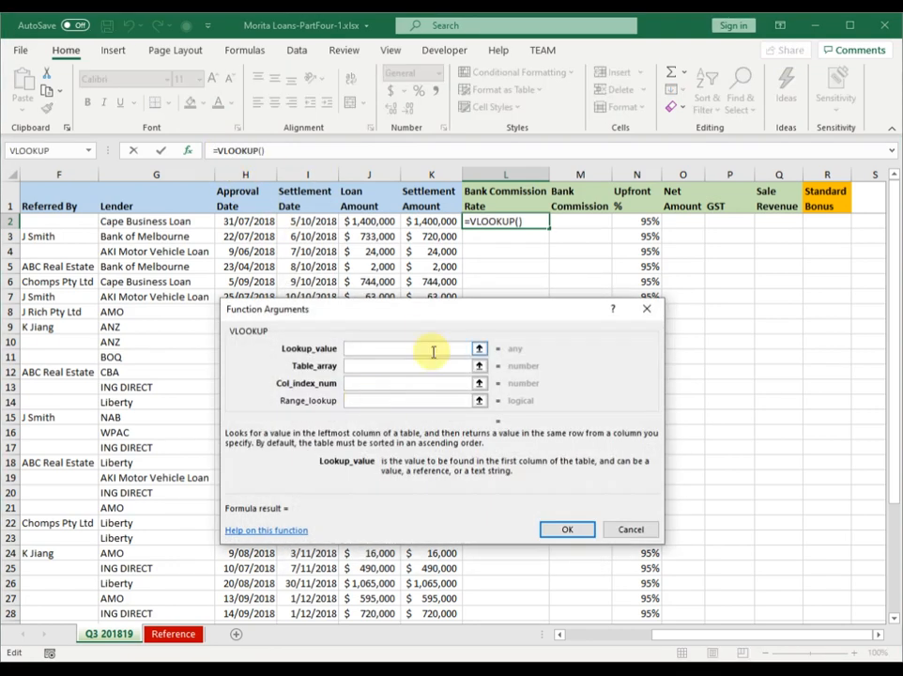
{"action": "left_click_drag", "start_coordinate": [414, 317], "coordinate": [417, 298]}
{"action": "left_click", "coordinate": [368, 330]}
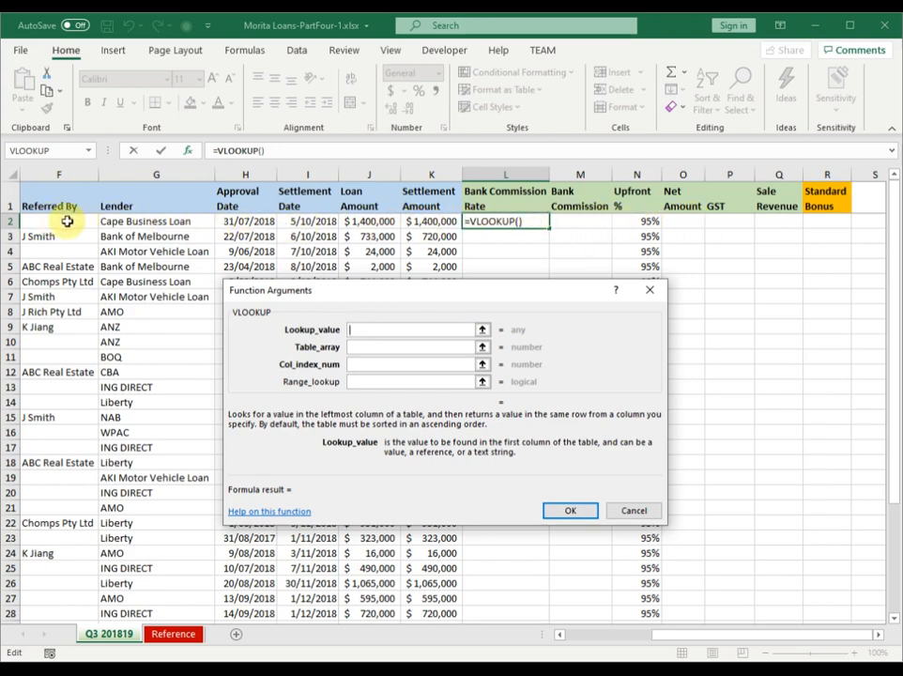
{"action": "left_click", "coordinate": [162, 221]}
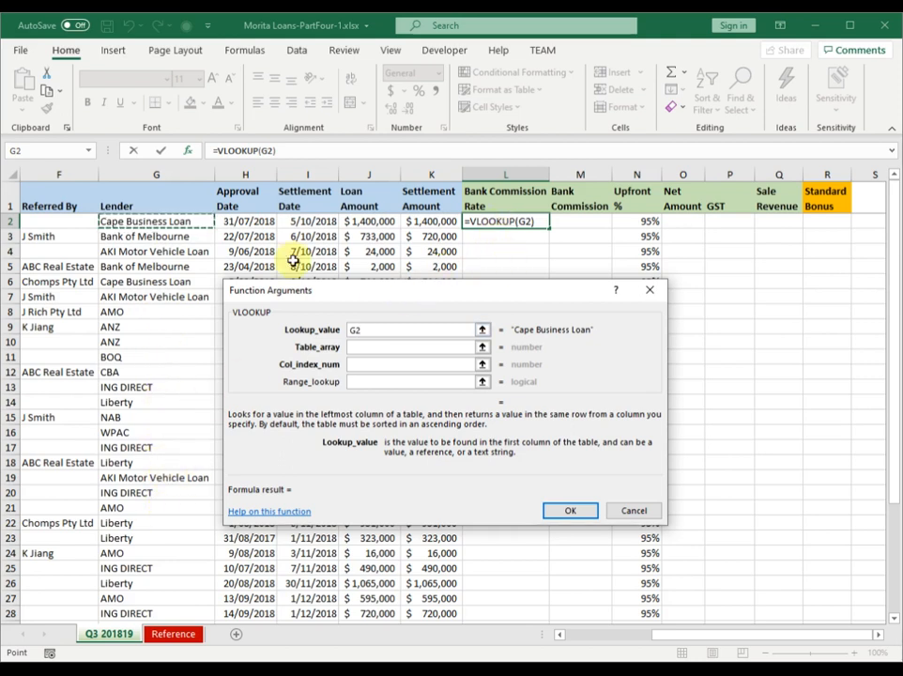
Set the VLOOKUP table array to the named range bankrates
{"action": "double_click", "coordinate": [354, 329]}
{"action": "left_click", "coordinate": [360, 348]}
{"action": "left_click", "coordinate": [360, 348]}
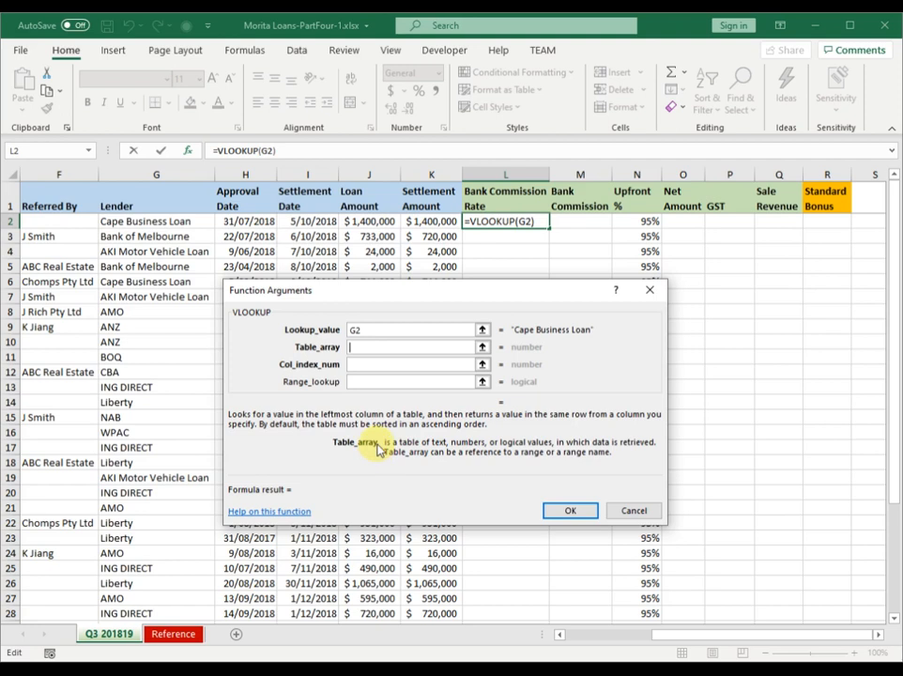
{"action": "type", "text": "bank"}
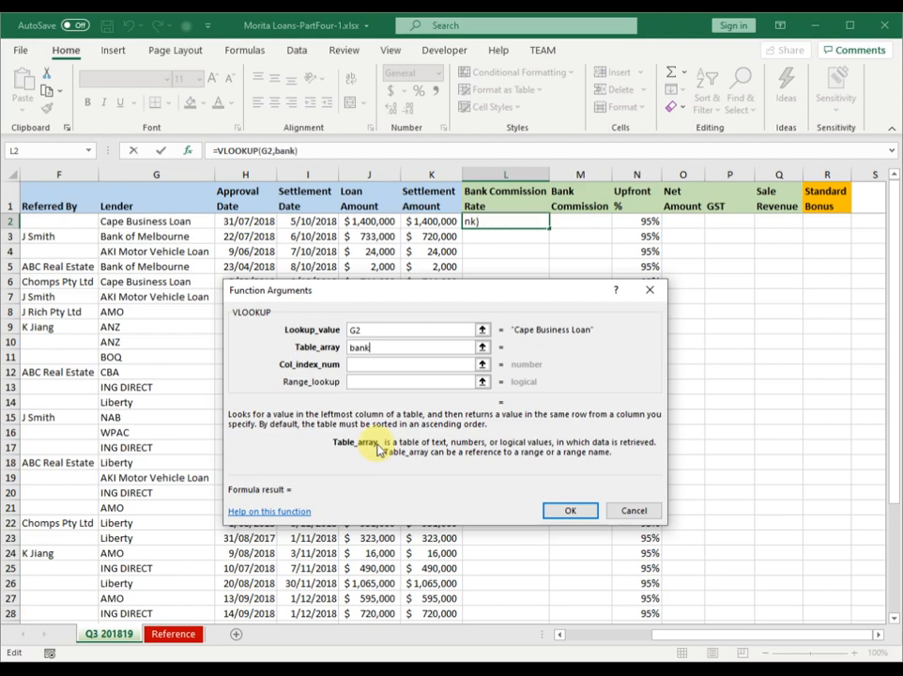
{"action": "type", "text": "rates"}
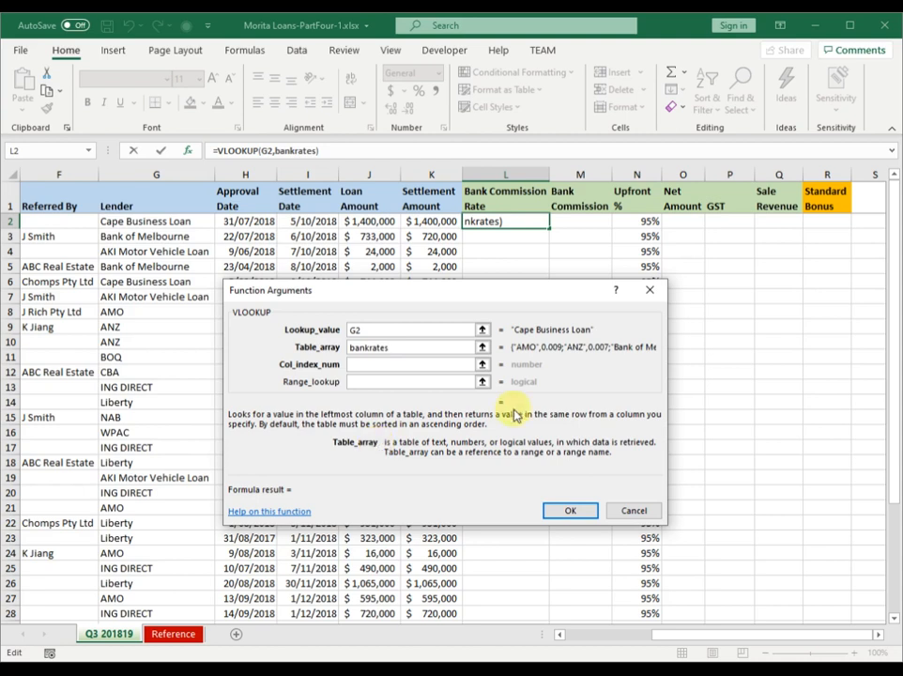
{"action": "left_click_drag", "start_coordinate": [387, 347], "coordinate": [323, 347]}
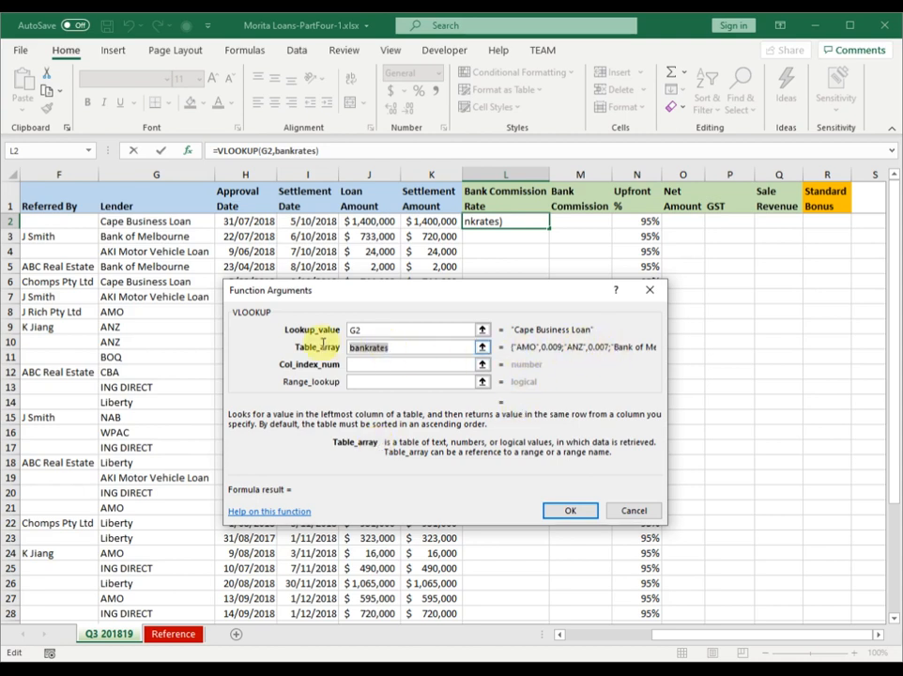
Replace the VLOOKUP table array with the bankRates range J2:K12 on the Reference sheet
{"action": "key", "text": "BackSpace"}
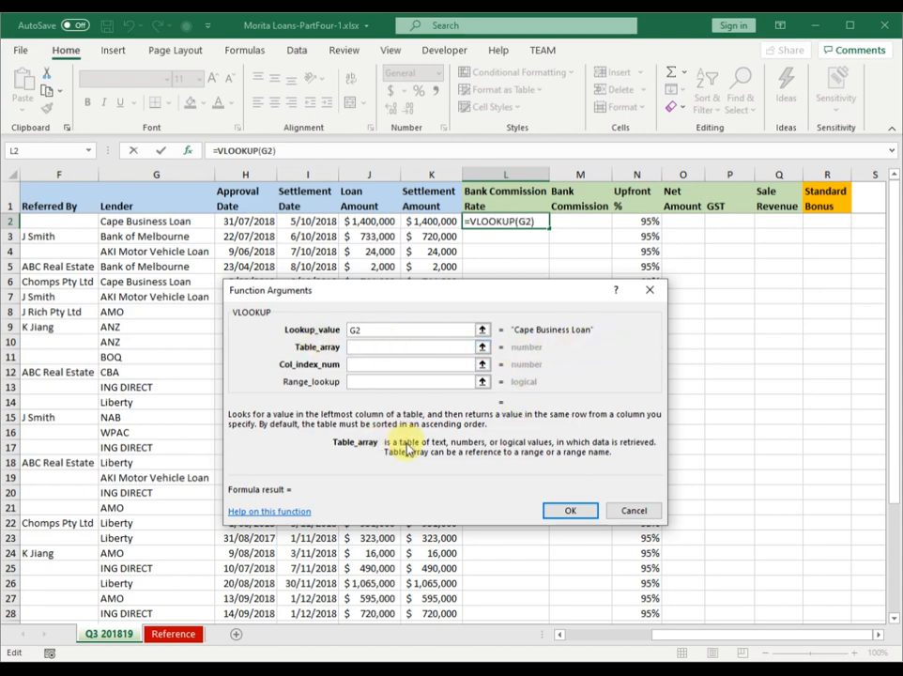
{"action": "left_click", "coordinate": [181, 639]}
{"action": "left_click_drag", "start_coordinate": [262, 217], "coordinate": [361, 371]}
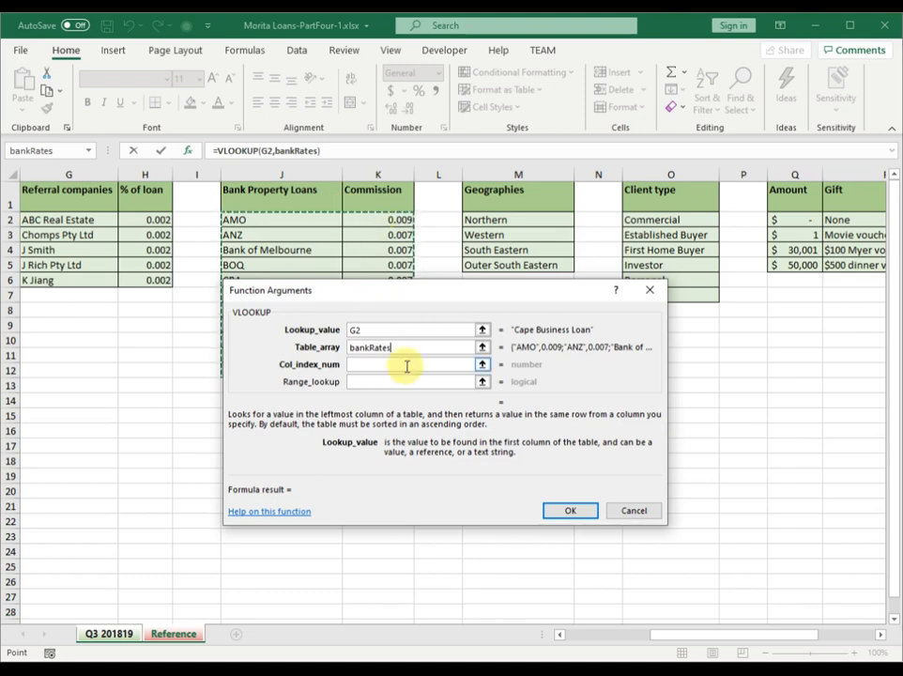
Complete the VLOOKUP in L2 with column index number 2 and range lookup false for an exact match
{"action": "left_click", "coordinate": [360, 367]}
{"action": "type", "text": "2"}
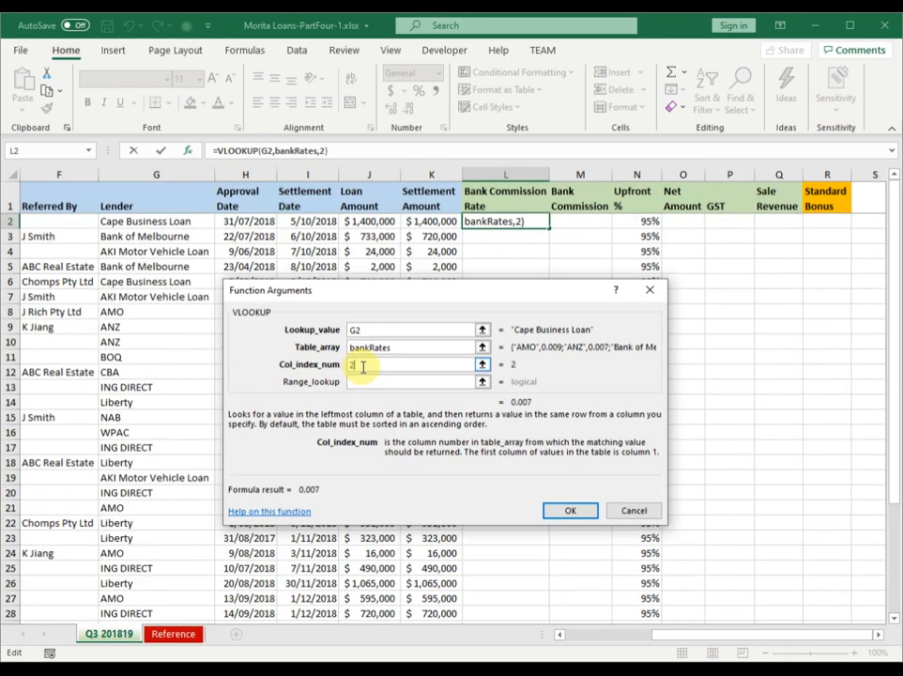
{"action": "key", "text": "Tab"}
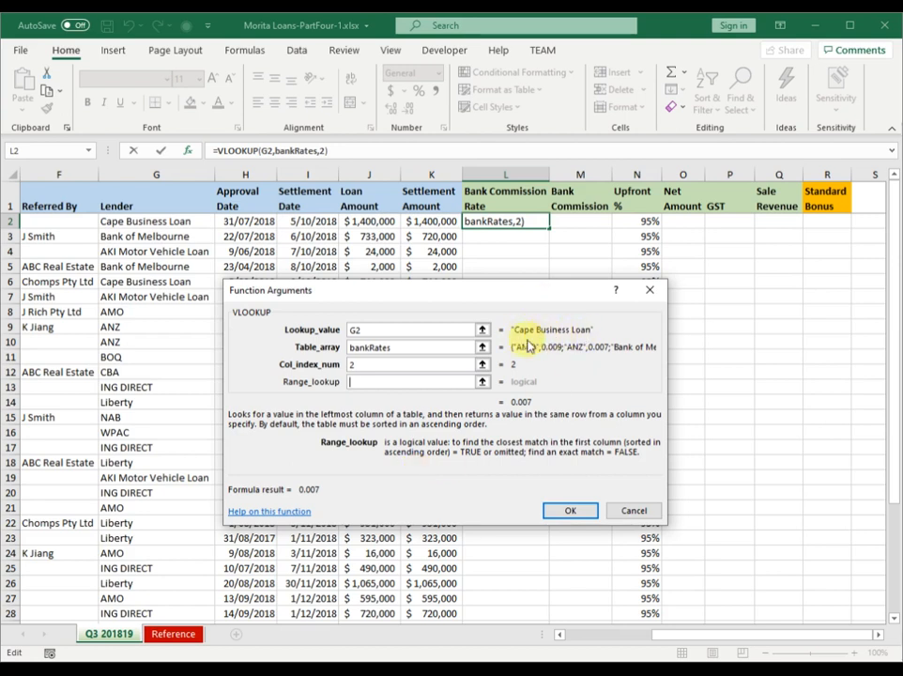
{"action": "left_click", "coordinate": [374, 382]}
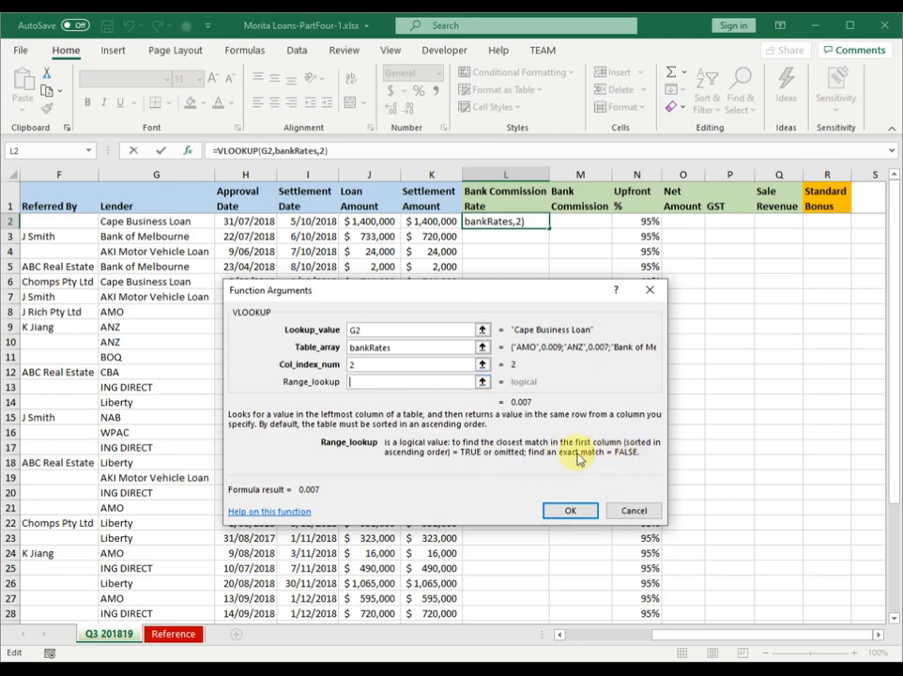
{"action": "type", "text": "false"}
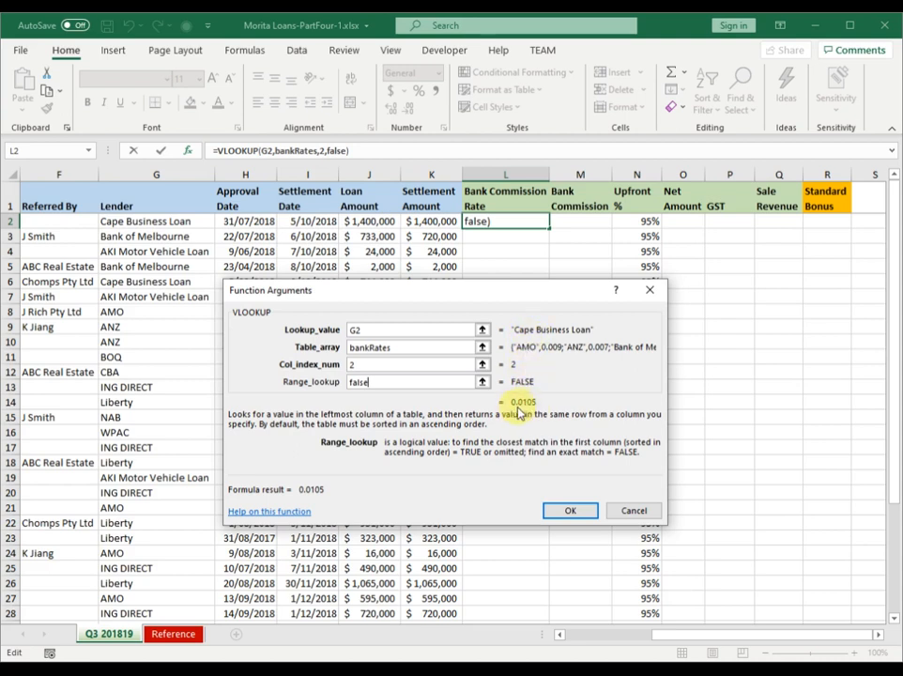
{"action": "left_click", "coordinate": [568, 512]}
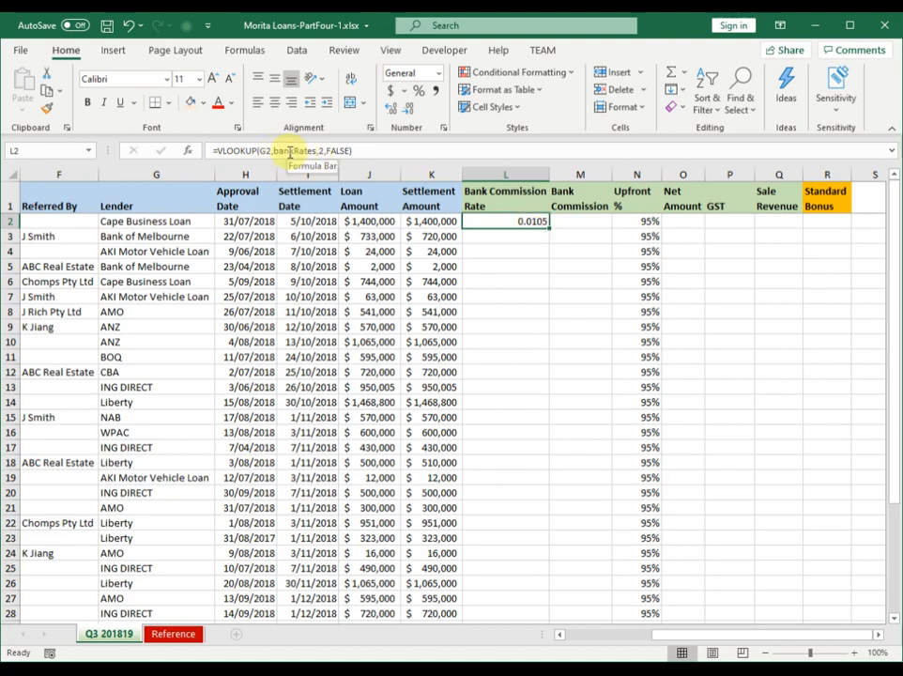
Fill the L2 VLOOKUP down the Bank Commission Rate column and format the rates as percentages with two decimal places
{"action": "double_click", "coordinate": [551, 228]}
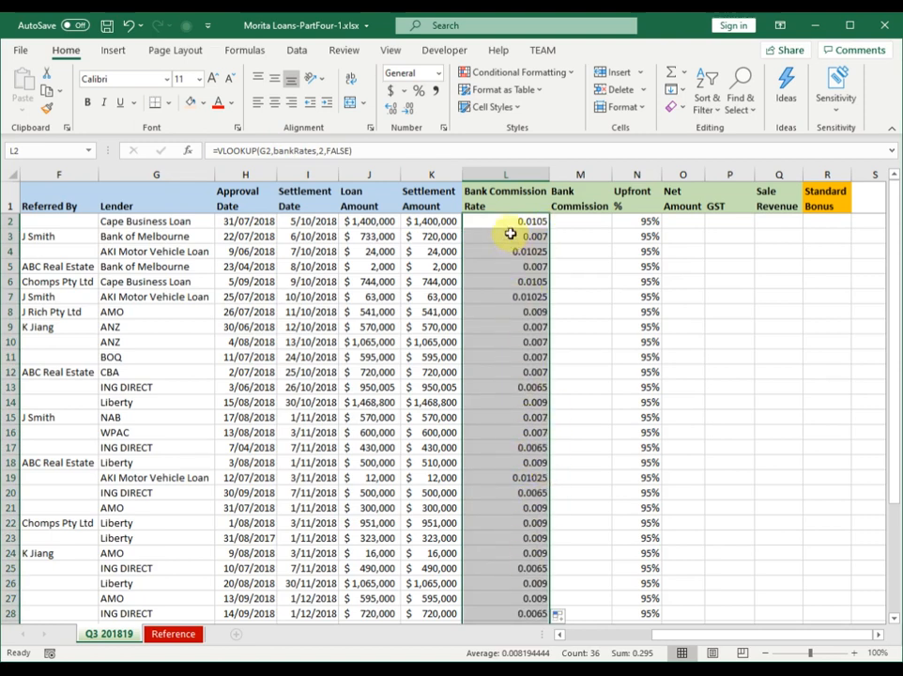
{"action": "left_click", "coordinate": [420, 97]}
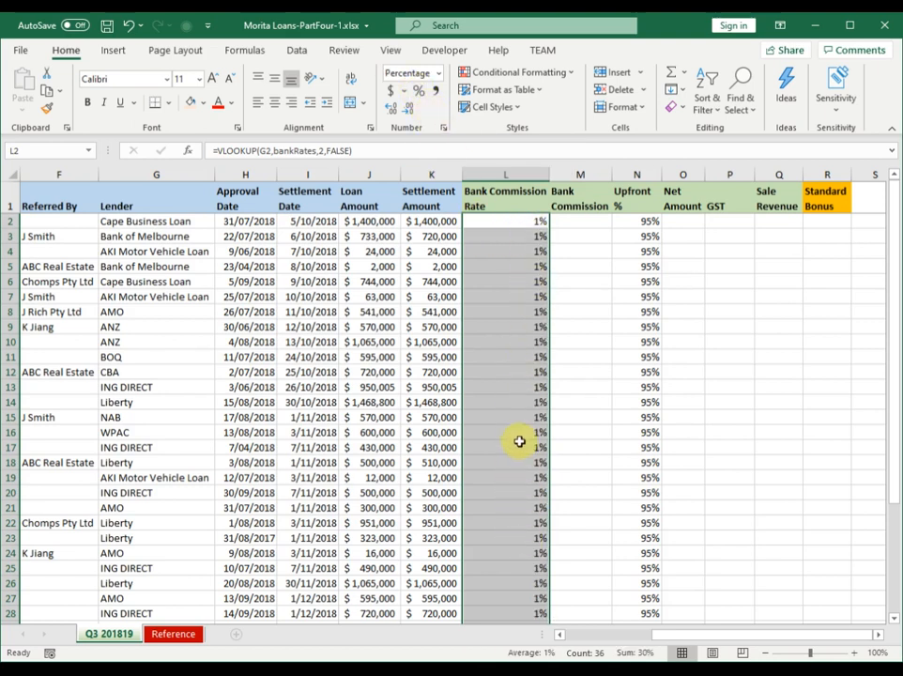
{"action": "left_click", "coordinate": [394, 114]}
{"action": "left_click", "coordinate": [393, 113]}
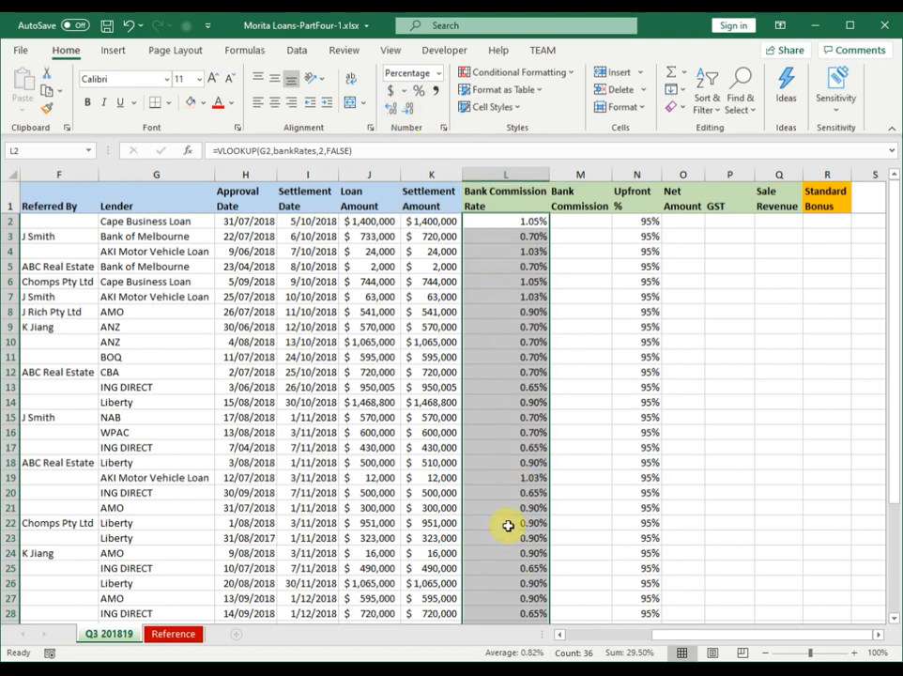
Undo the VLOOKUP formulas and percentage formatting in the Bank Commission Rate column
{"action": "left_click", "coordinate": [486, 223]}
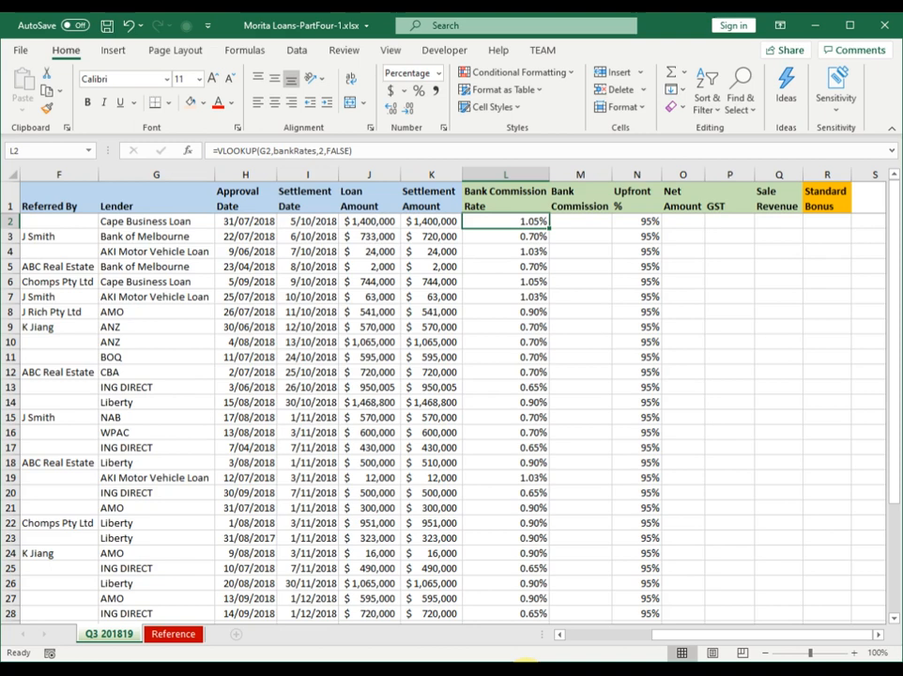
{"action": "key", "text": "ctrl+z"}
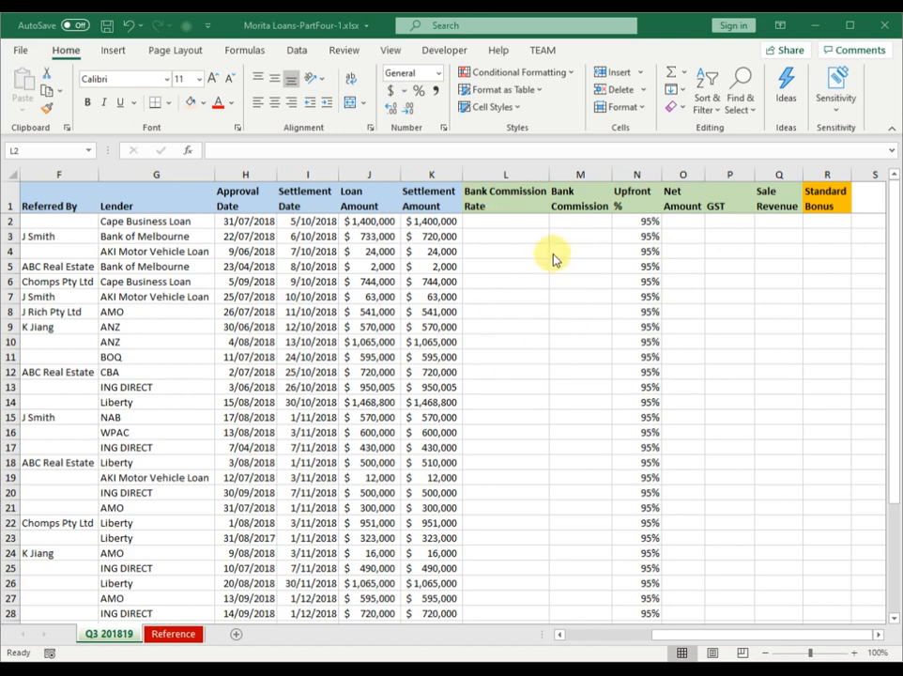
Review the workbook's list of named ranges from cell L2, including bankRates
{"action": "left_click", "coordinate": [522, 224]}
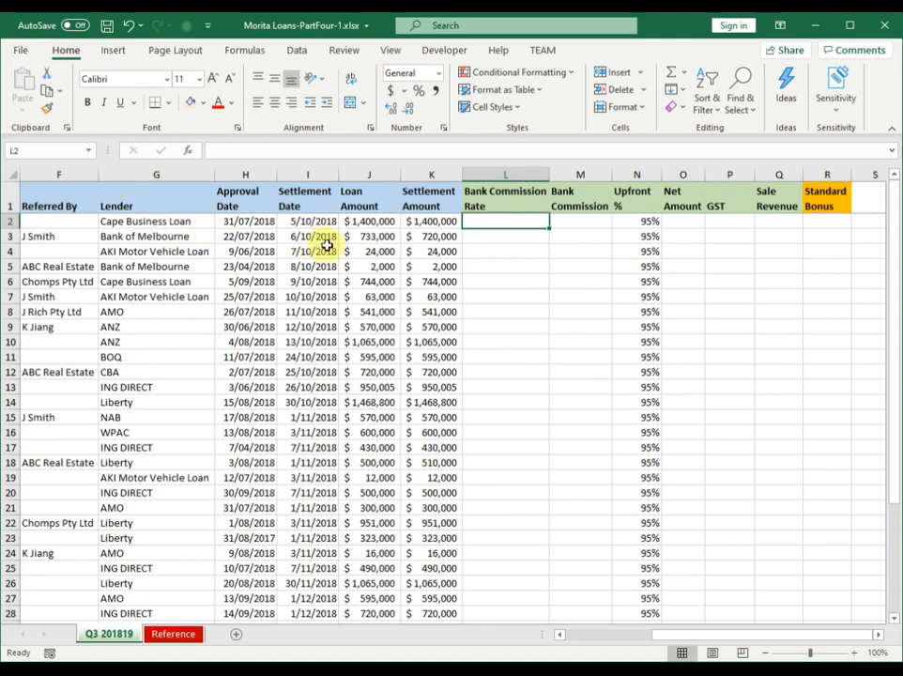
{"action": "left_click", "coordinate": [91, 151]}
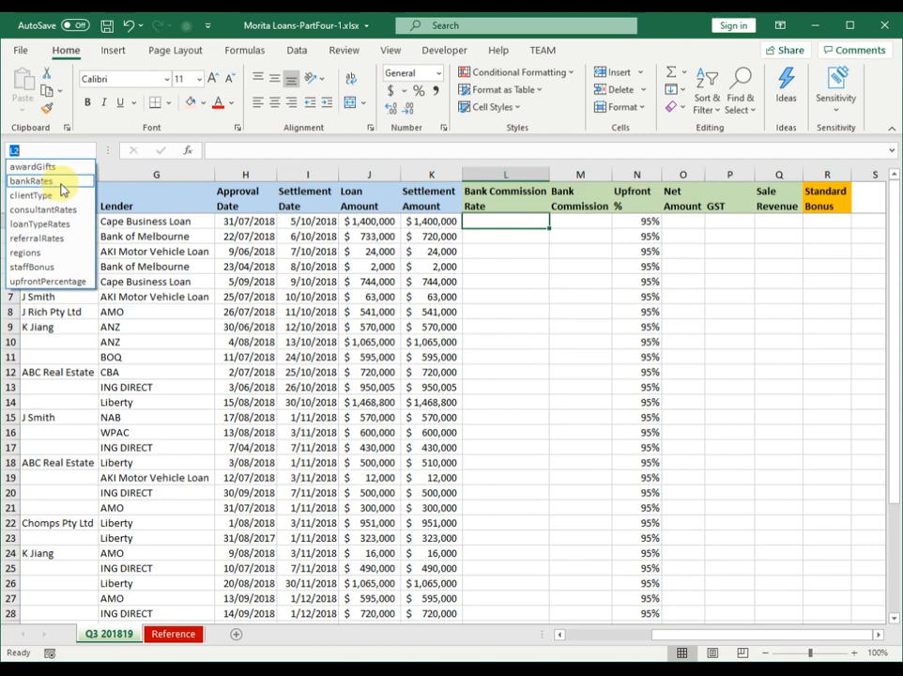
{"action": "key", "text": "Escape"}
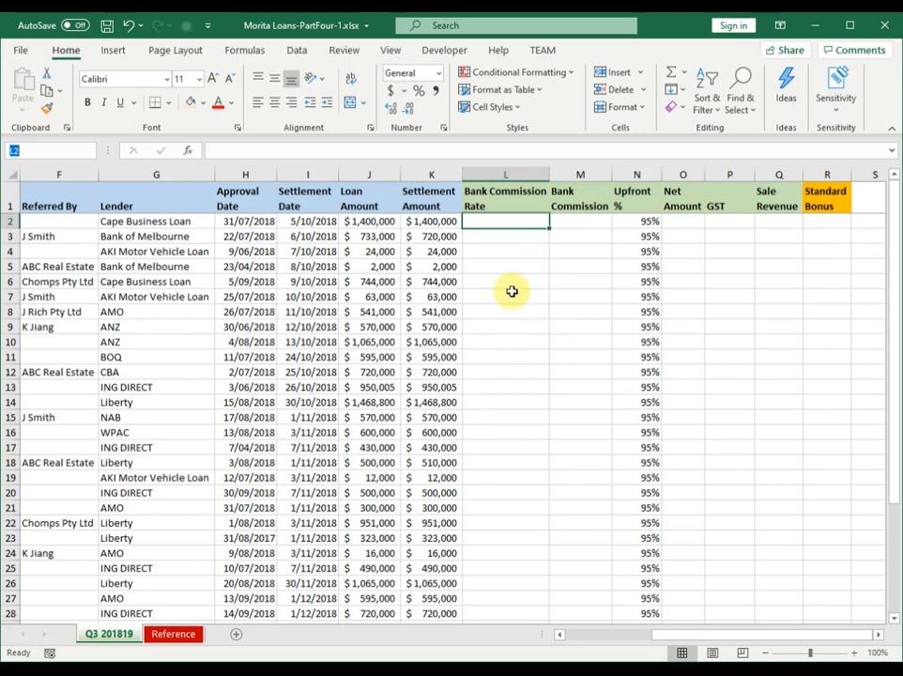
Review the calculation columns L through Q, from Bank Commission Rate to Sale Revenue, and return to cell L2
{"action": "left_click", "coordinate": [527, 177]}
{"action": "left_click", "coordinate": [583, 176]}
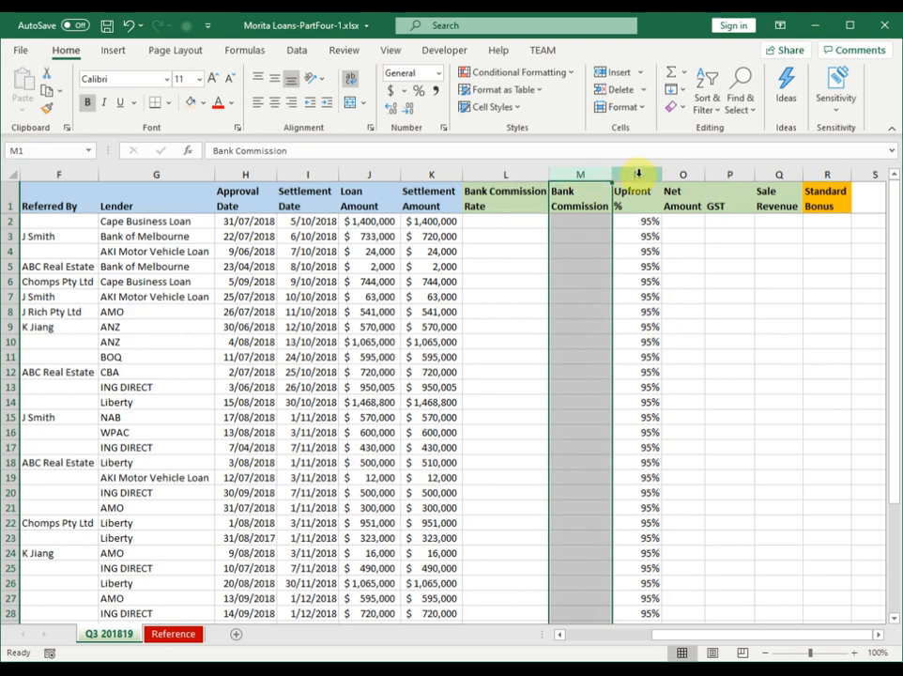
{"action": "left_click", "coordinate": [637, 176]}
{"action": "left_click", "coordinate": [682, 177]}
{"action": "left_click", "coordinate": [730, 175]}
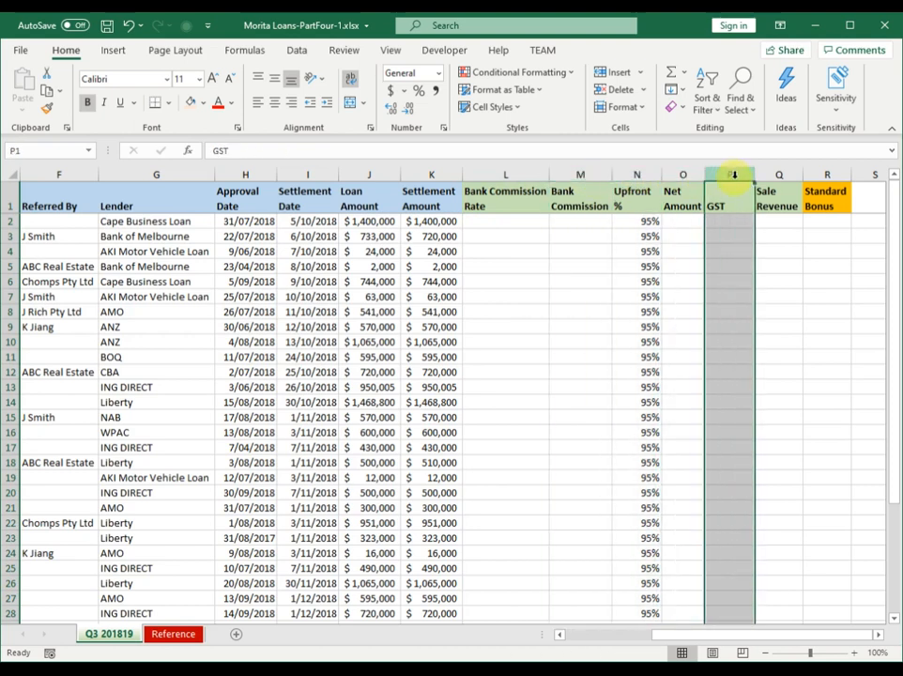
{"action": "left_click", "coordinate": [780, 174]}
{"action": "left_click", "coordinate": [503, 176]}
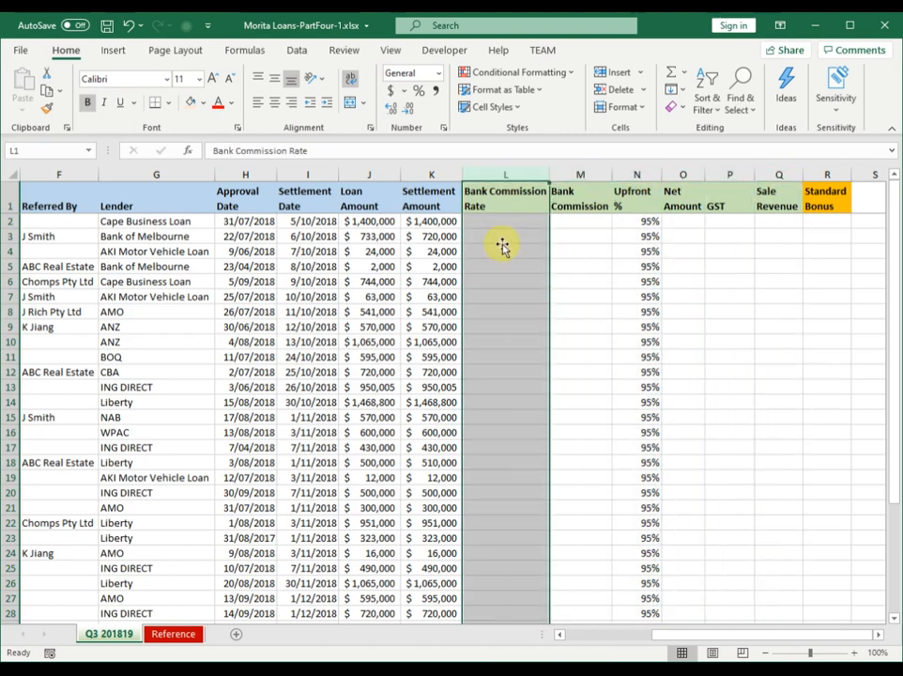
{"action": "left_click", "coordinate": [502, 222]}
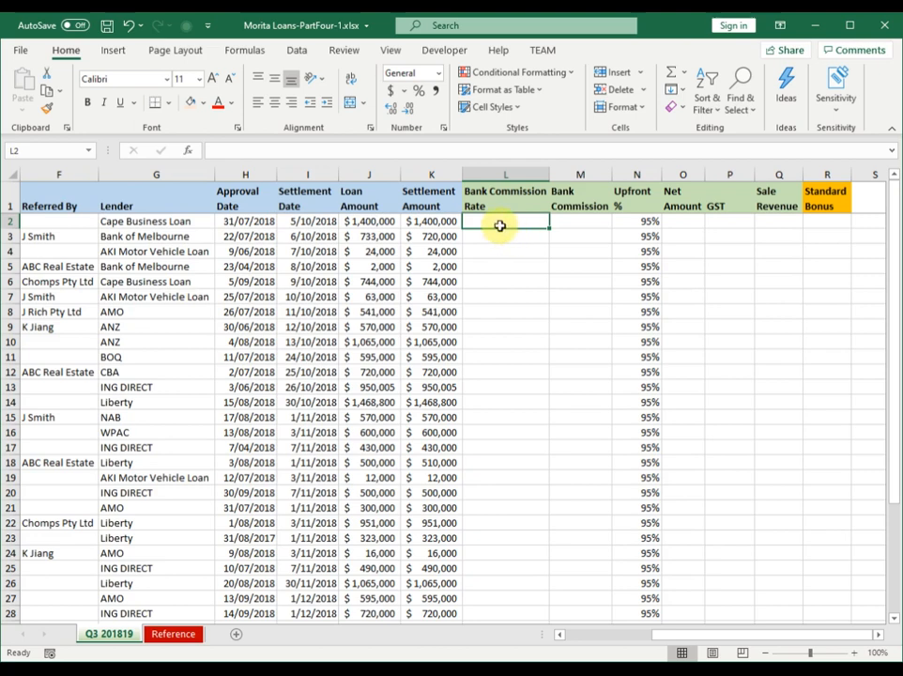
Compare the Lender entry in G2 with the bankRates range J2:K12 on the Reference sheet
{"action": "left_click", "coordinate": [136, 223]}
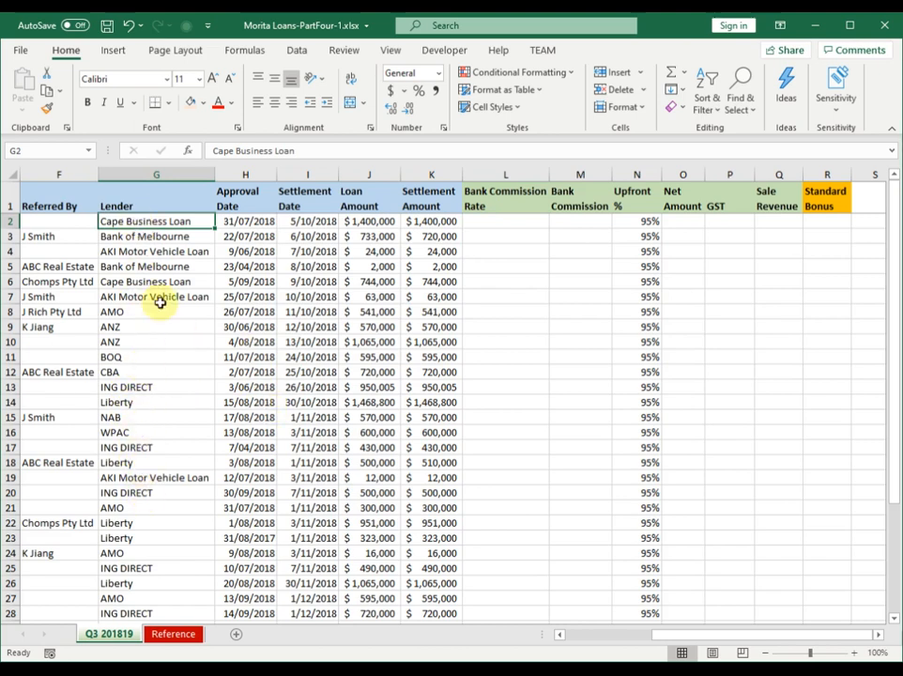
{"action": "left_click", "coordinate": [173, 635]}
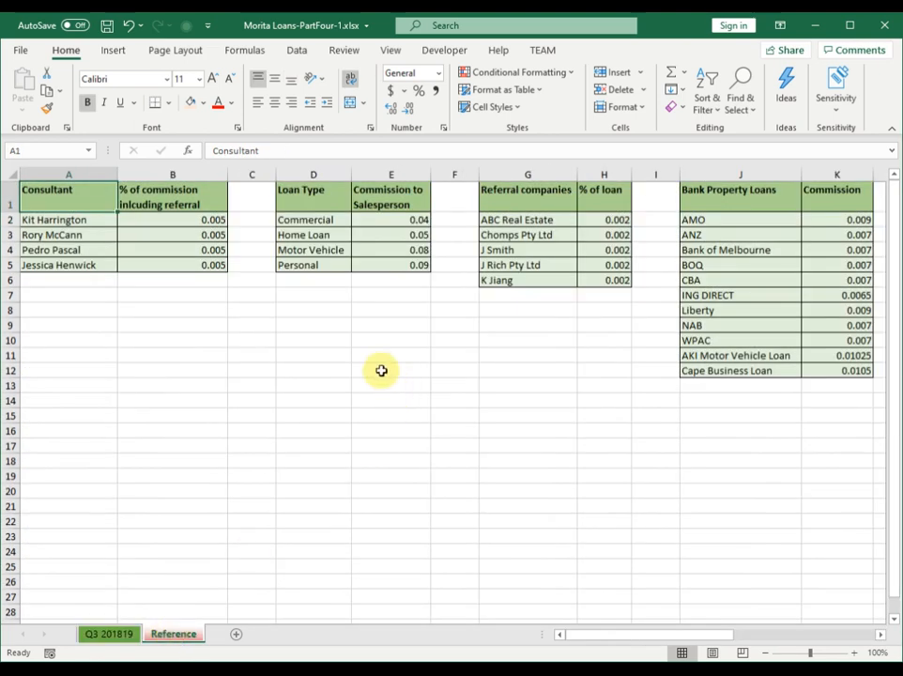
{"action": "left_click_drag", "start_coordinate": [587, 636], "coordinate": [675, 634]}
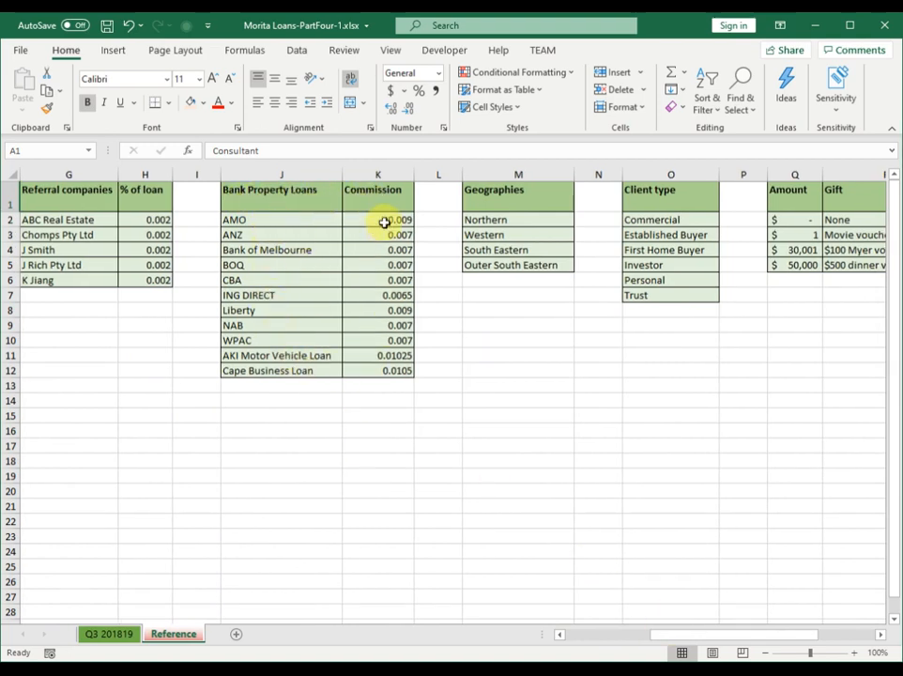
{"action": "left_click_drag", "start_coordinate": [269, 218], "coordinate": [360, 370]}
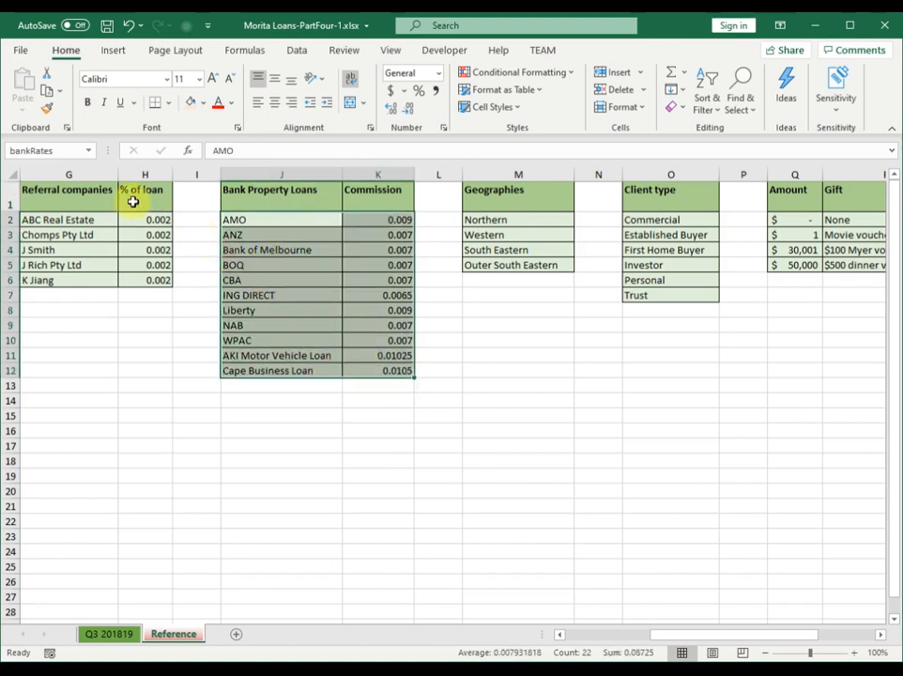
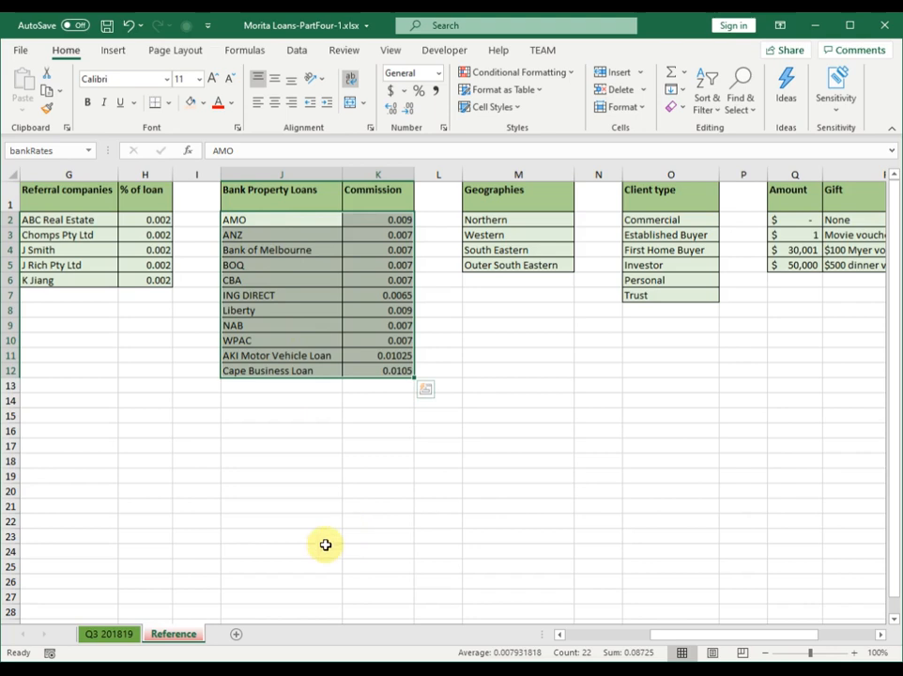
Insert a VLOOKUP function in Bank Commission Rate cell L2 of the Q3 201819 sheet, with G2 as the lookup value
{"action": "left_click", "coordinate": [117, 638]}
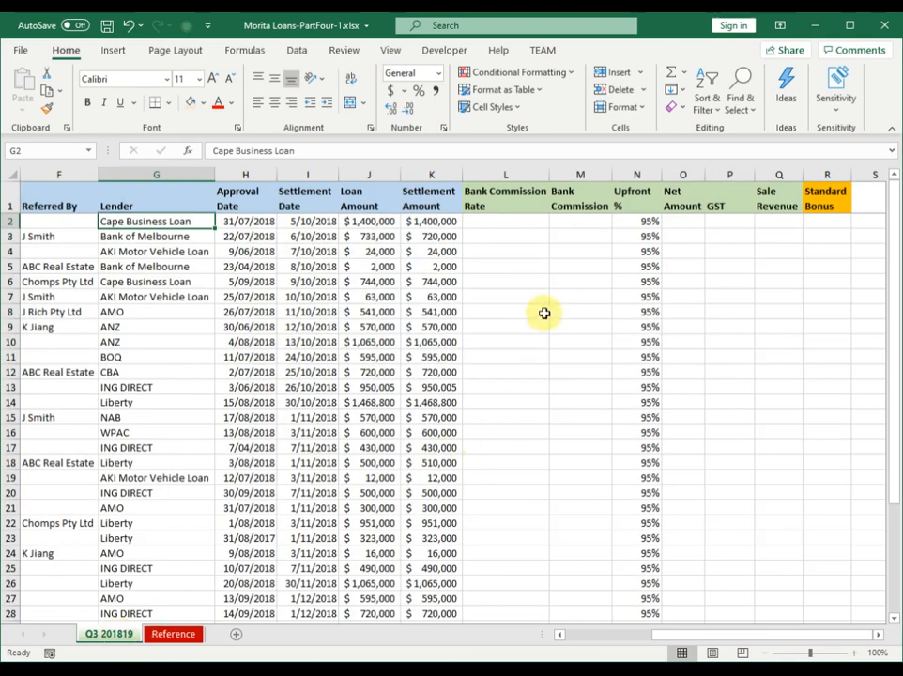
{"action": "left_click", "coordinate": [489, 223]}
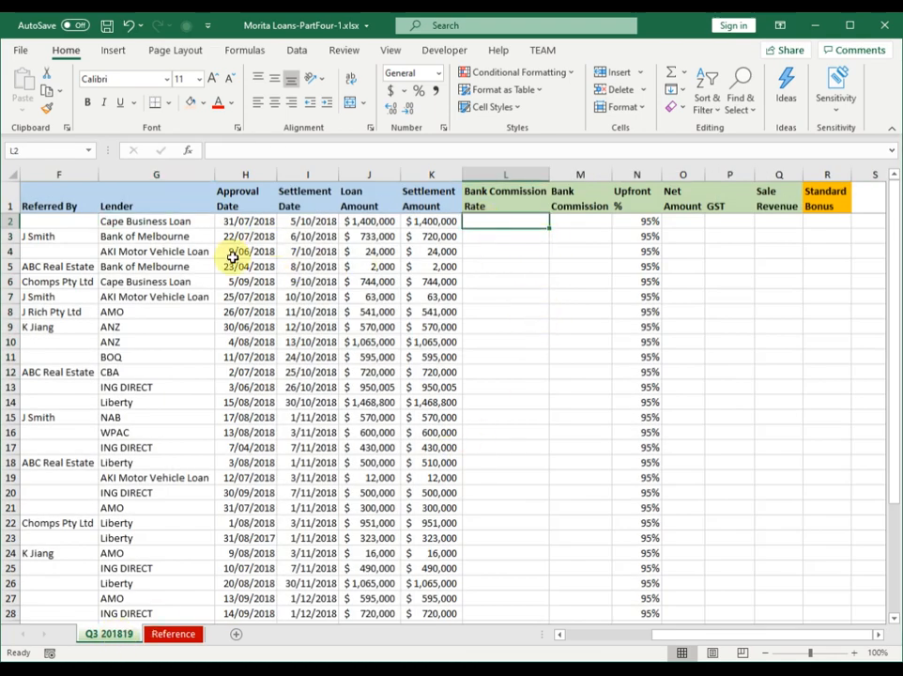
{"action": "left_click", "coordinate": [191, 158]}
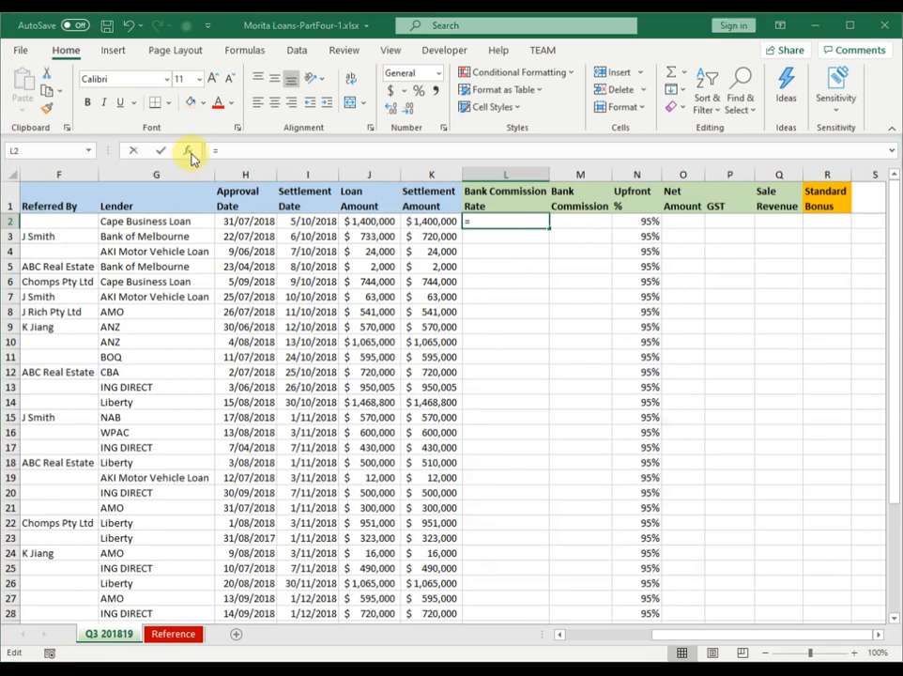
{"action": "left_click_drag", "start_coordinate": [544, 318], "coordinate": [397, 297]}
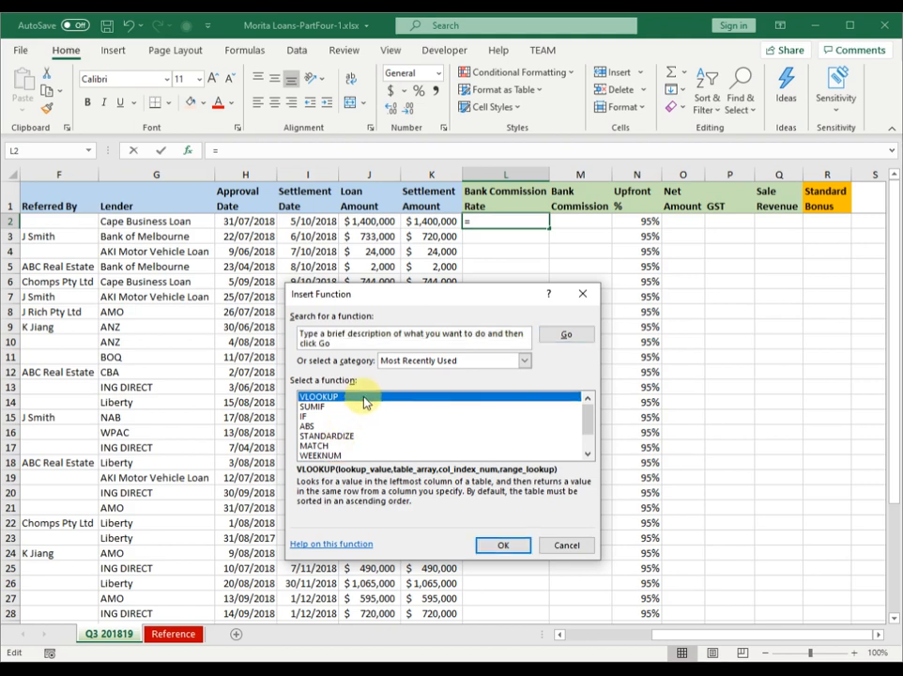
{"action": "double_click", "coordinate": [366, 398]}
{"action": "mouse_move", "coordinate": [414, 317]}
{"action": "left_mouse_down"}
{"action": "mouse_move", "coordinate": [422, 294]}
{"action": "mouse_move", "coordinate": [416, 298]}
{"action": "left_mouse_up"}
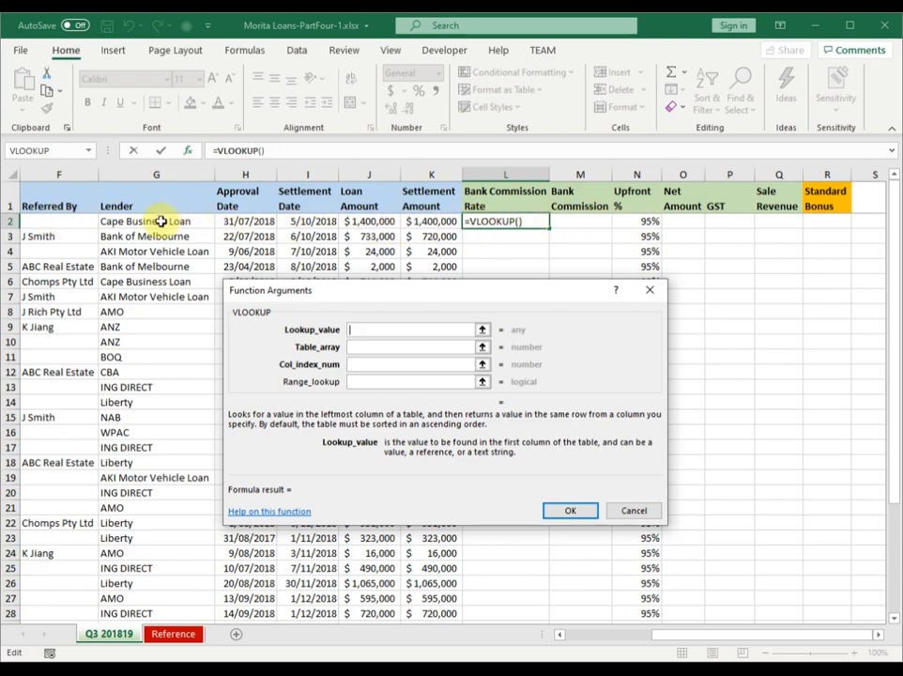
{"action": "left_click", "coordinate": [162, 220]}
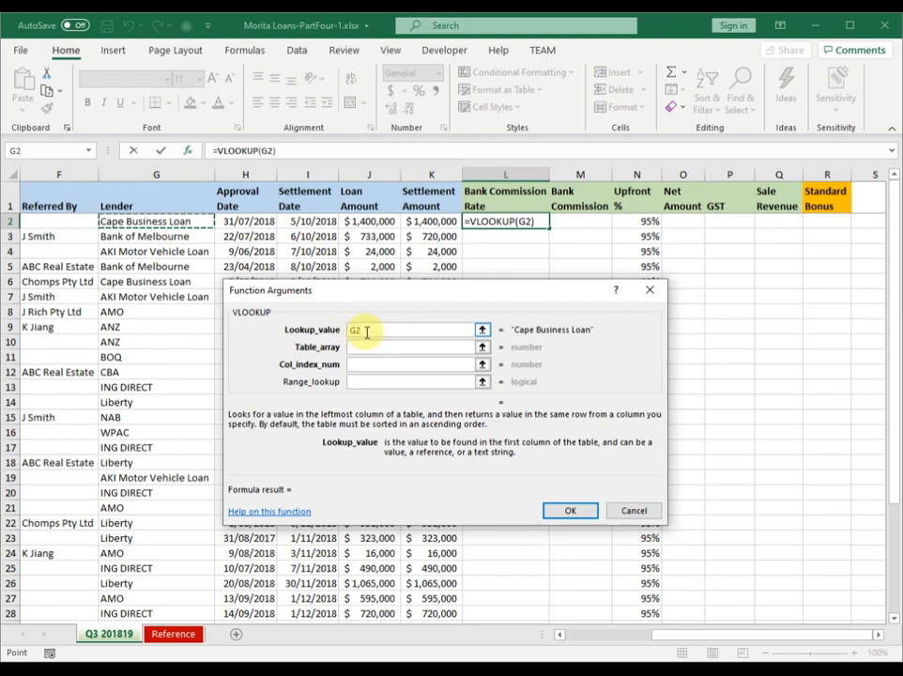
Try the range name bankrates as the VLOOKUP table array, and clear the entry
{"action": "left_click", "coordinate": [360, 347]}
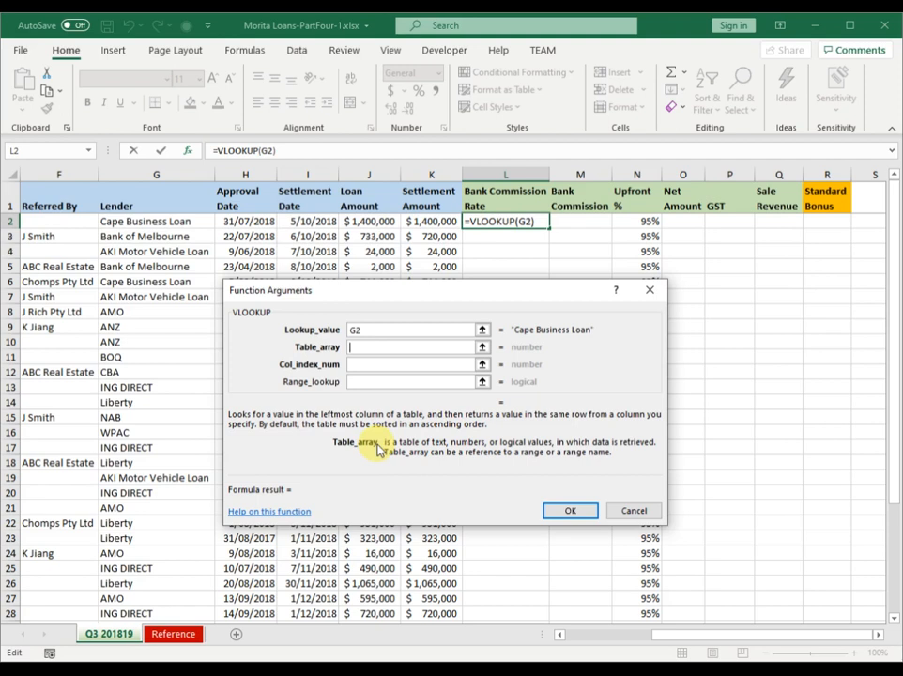
{"action": "type", "text": "bank"}
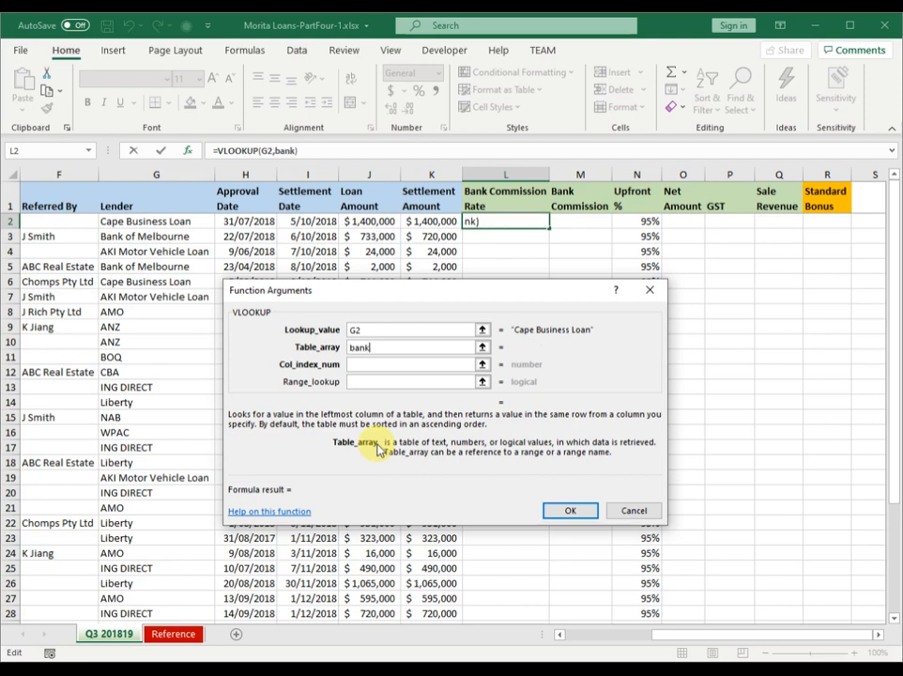
{"action": "type", "text": "rates"}
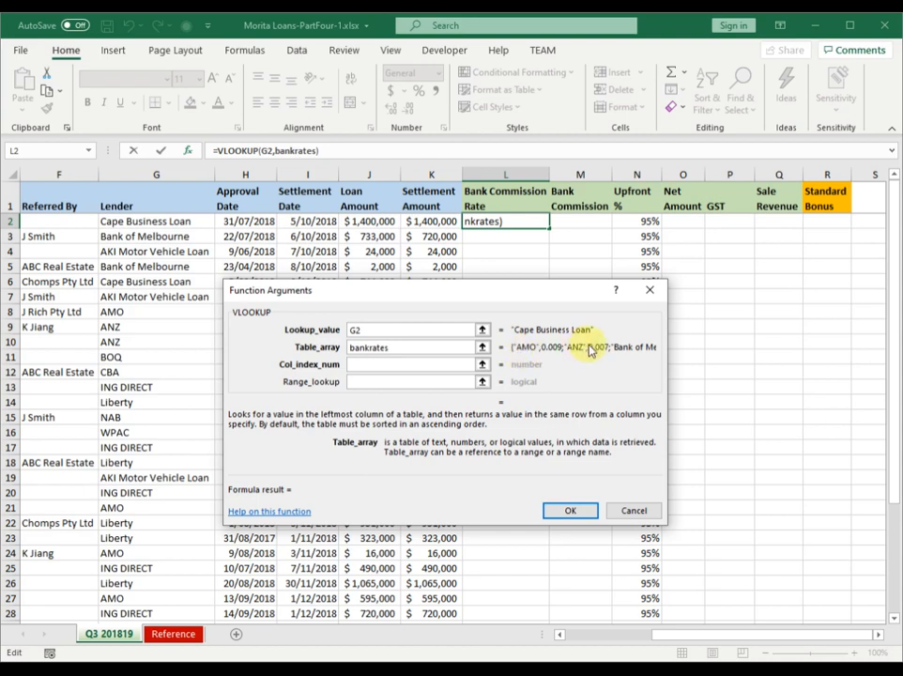
{"action": "left_click_drag", "start_coordinate": [388, 347], "coordinate": [324, 345]}
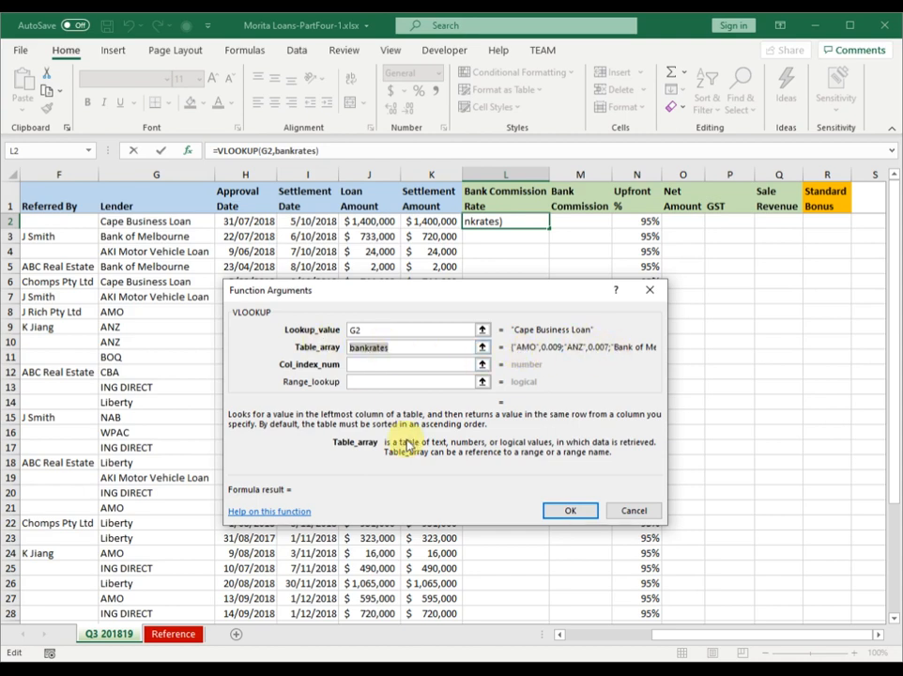
{"action": "key", "text": "BackSpace"}
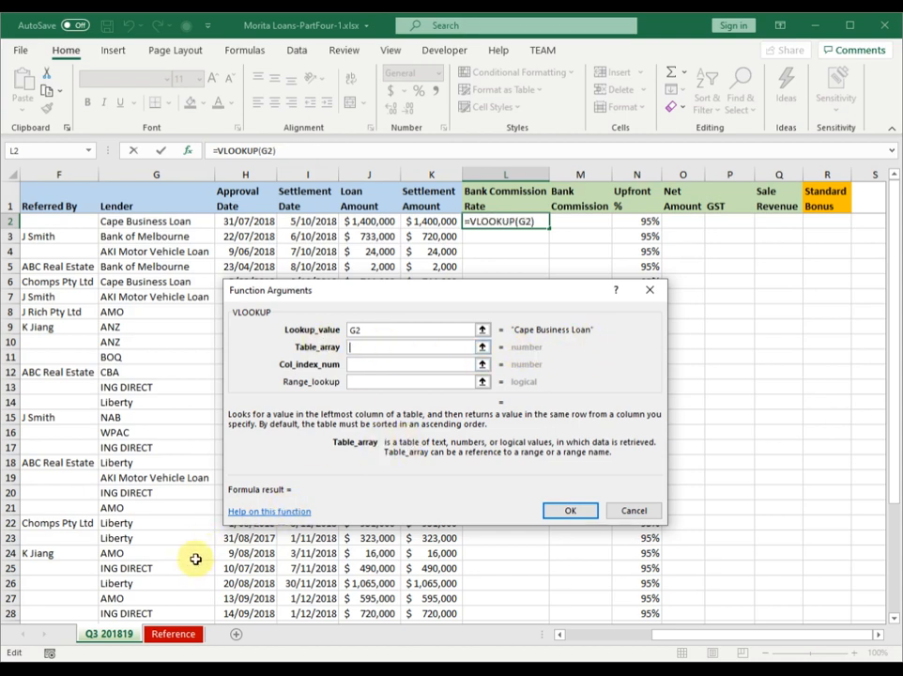
Complete the VLOOKUP in L2 with bankRates (J2:K12 on the Reference sheet) as table array, column index 2 and range lookup FALSE
{"action": "left_click", "coordinate": [175, 636]}
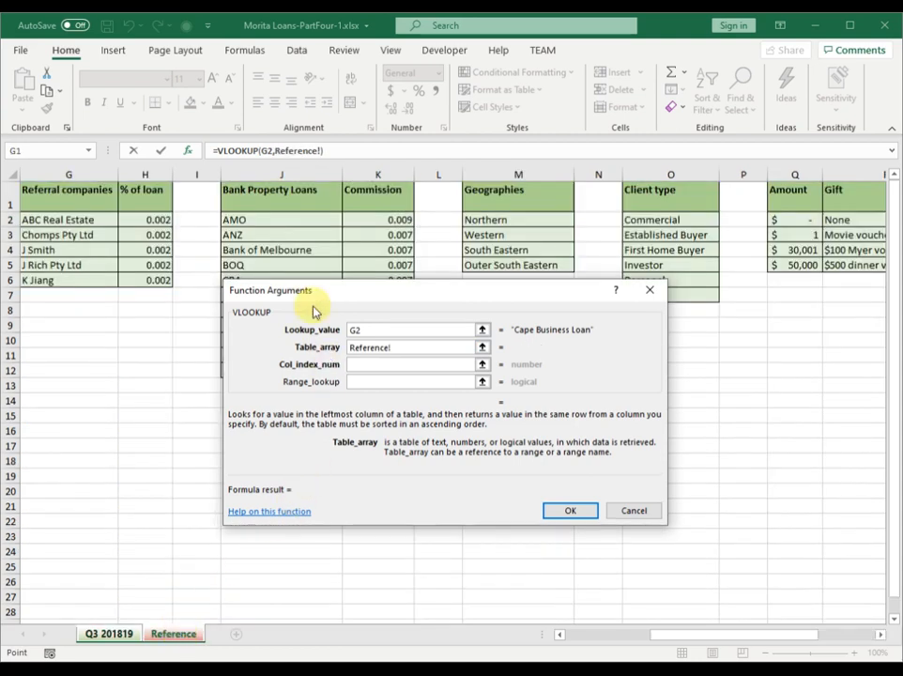
{"action": "left_click_drag", "start_coordinate": [262, 218], "coordinate": [361, 371]}
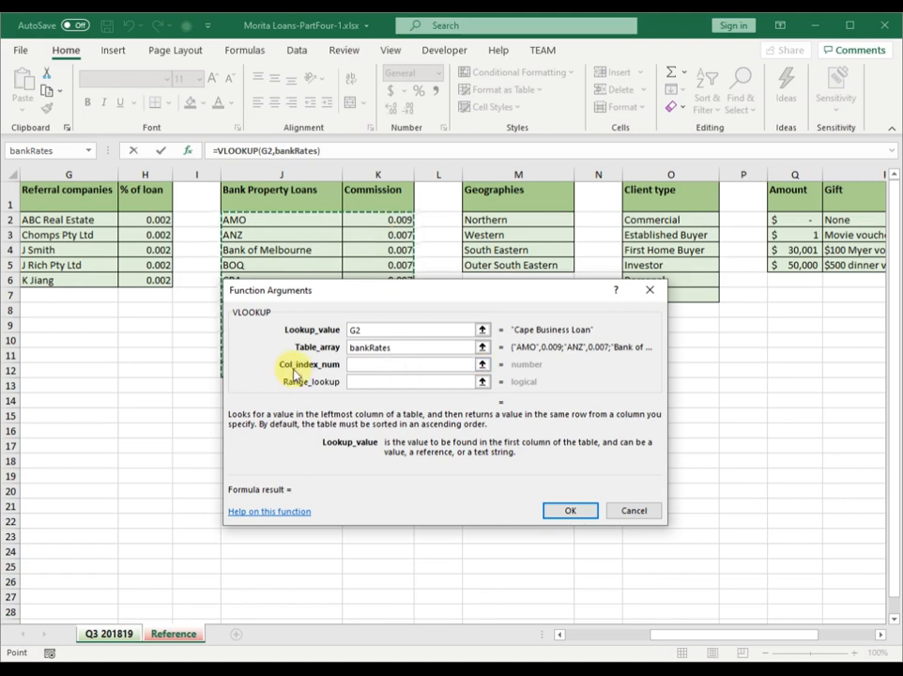
{"action": "left_click", "coordinate": [360, 367]}
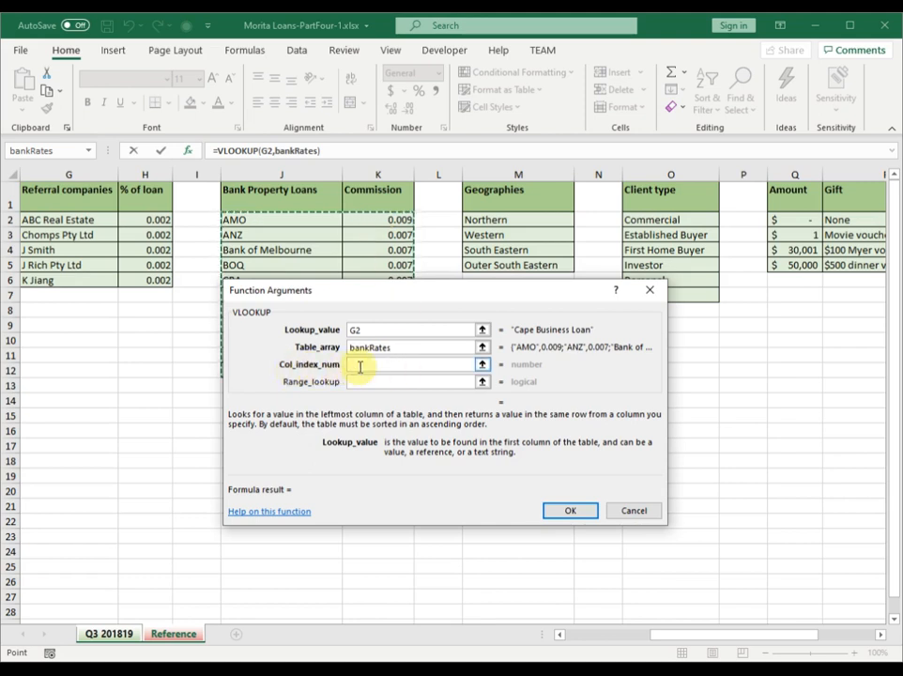
{"action": "left_click", "coordinate": [360, 367]}
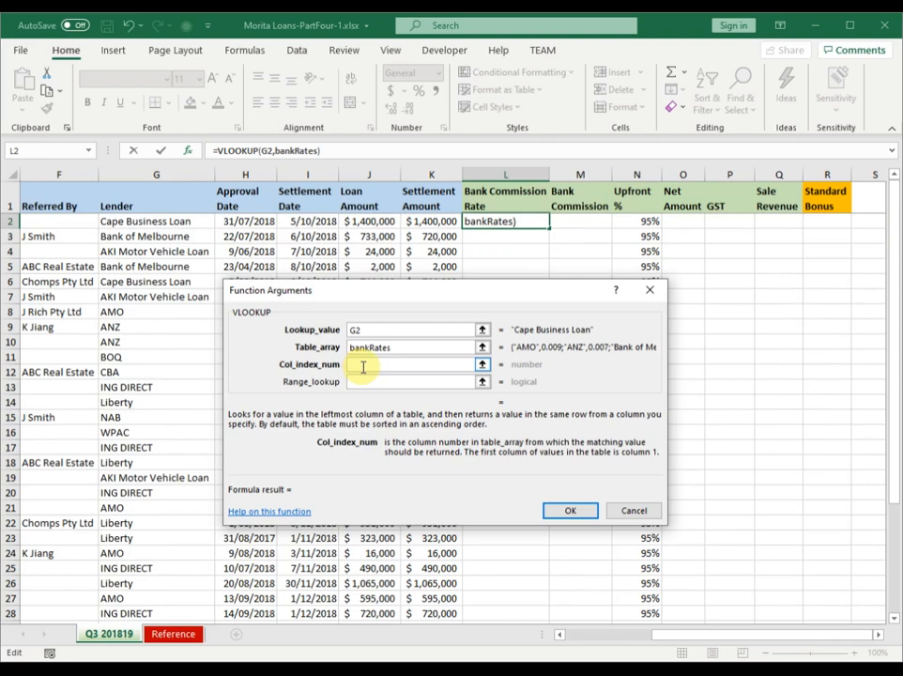
{"action": "type", "text": "2"}
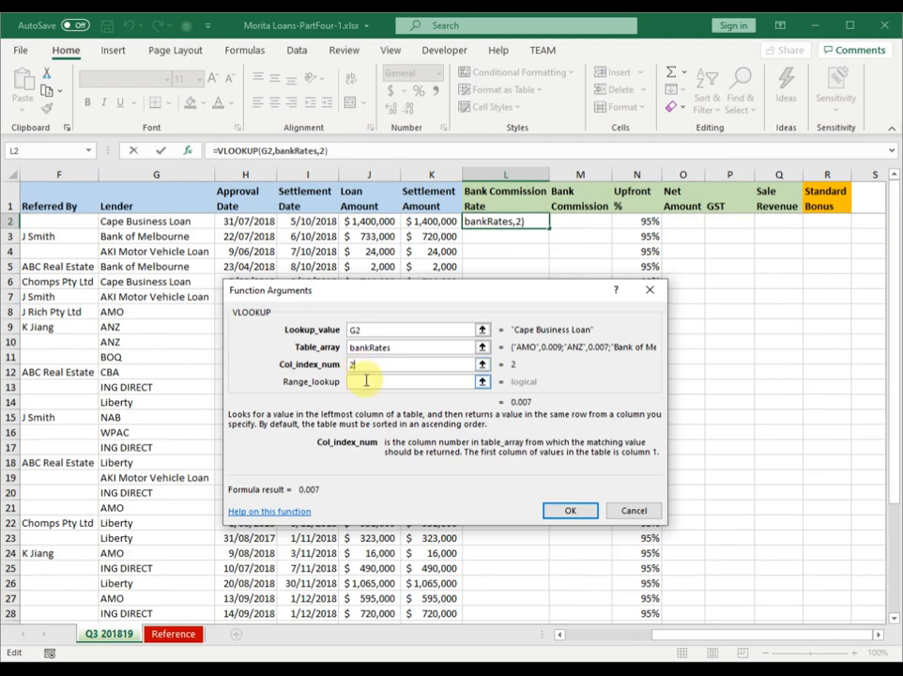
{"action": "left_click", "coordinate": [366, 381]}
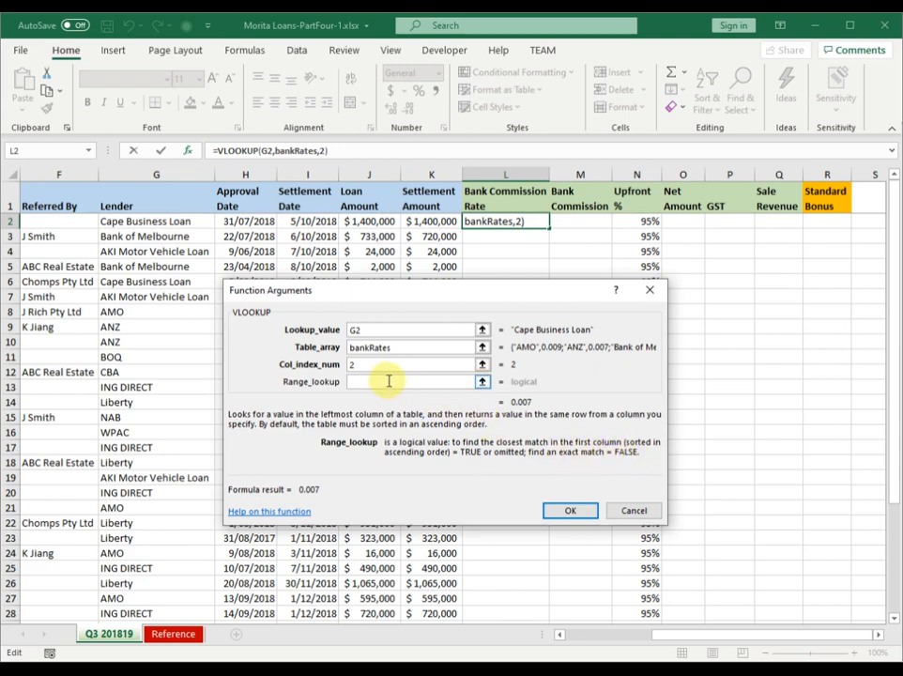
{"action": "type", "text": "false"}
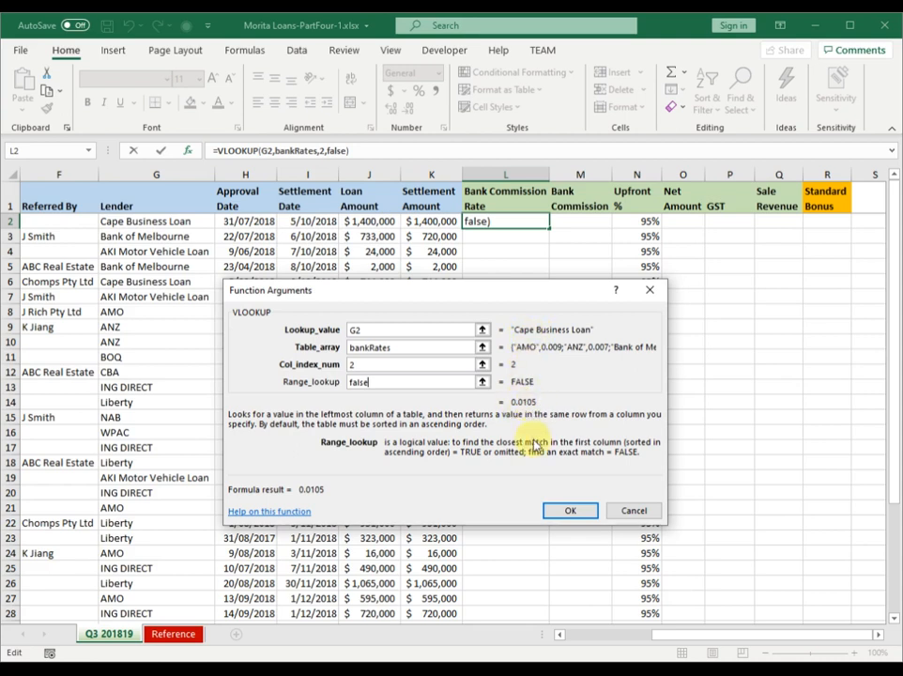
{"action": "left_click", "coordinate": [567, 515]}
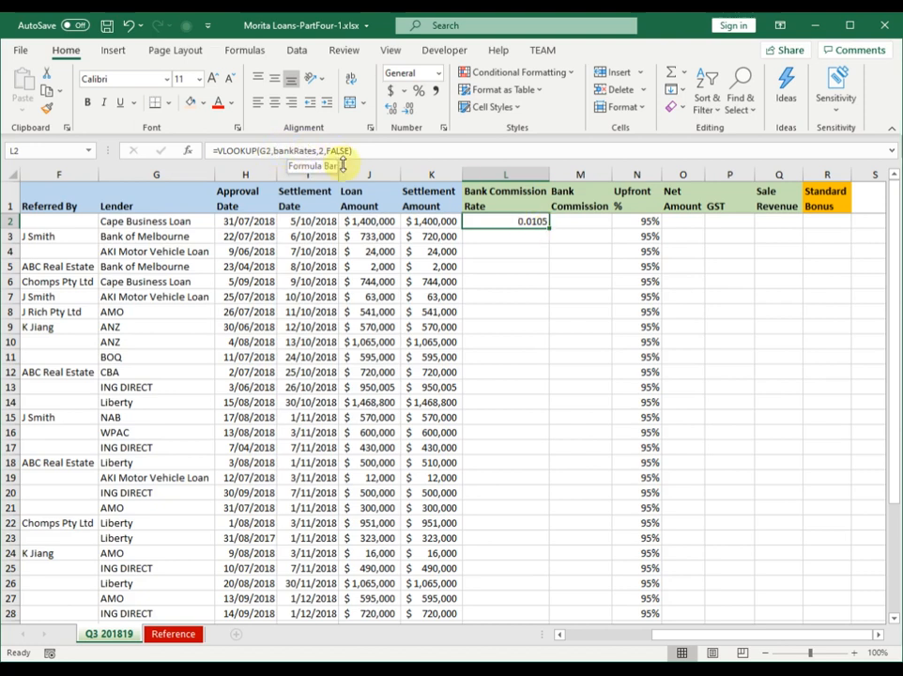
Fill the L2 VLOOKUP down the Bank Commission Rate column and format it as a percentage with two decimal places
{"action": "double_click", "coordinate": [552, 228]}
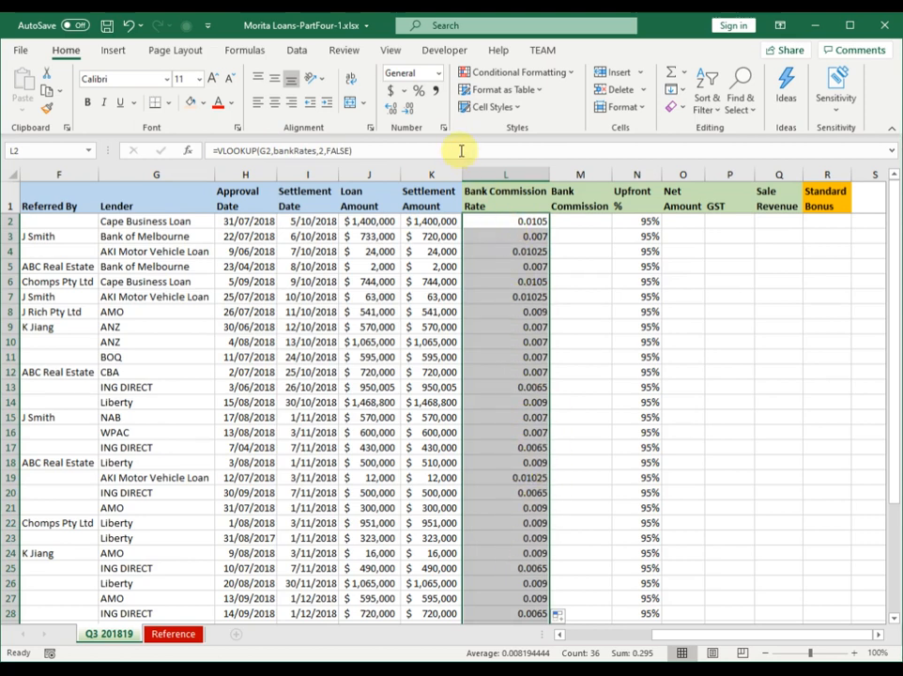
{"action": "left_click", "coordinate": [419, 92]}
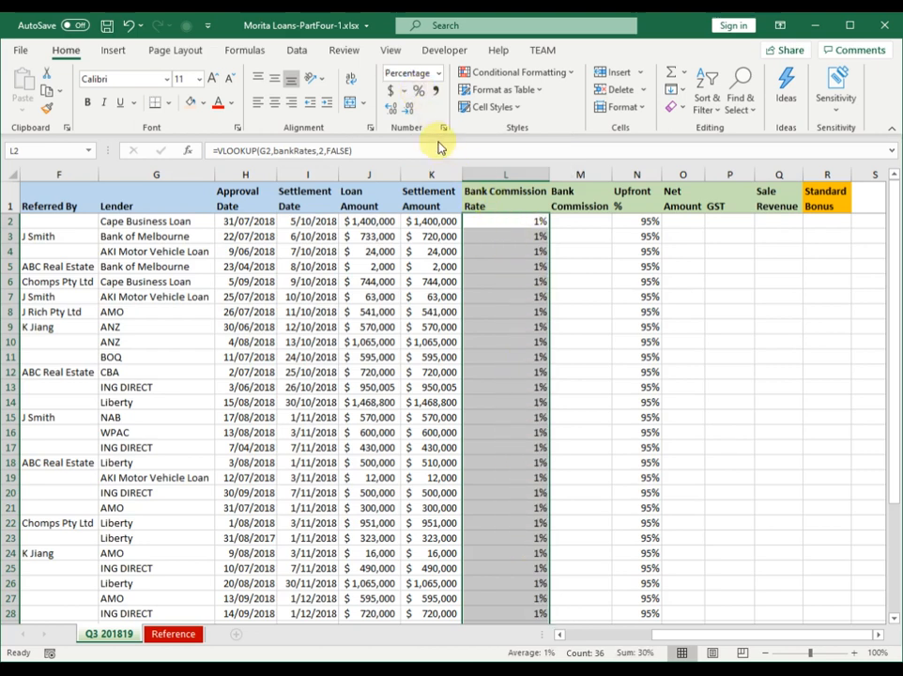
{"action": "left_click", "coordinate": [394, 111]}
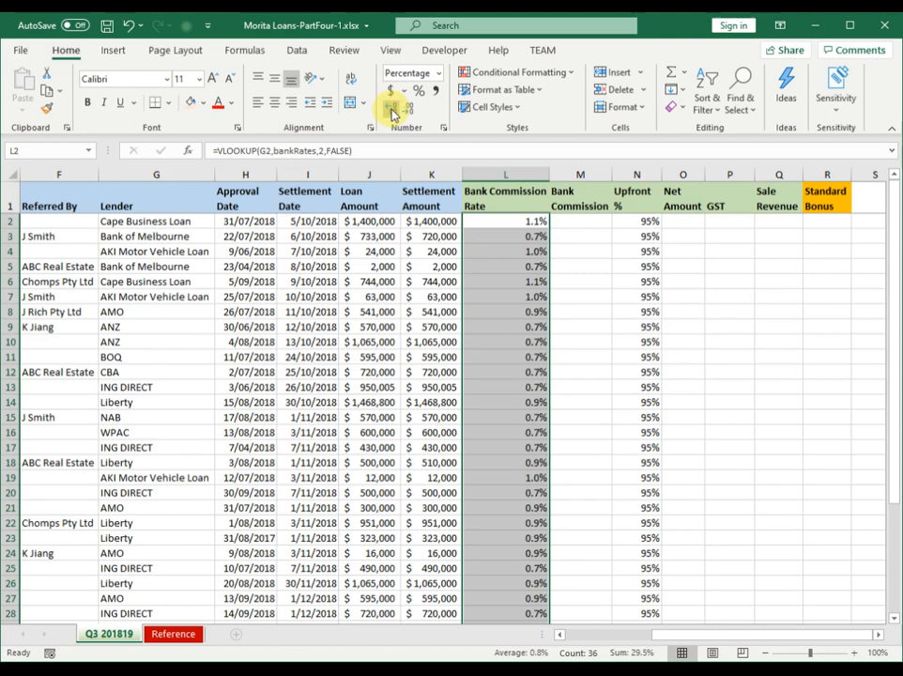
{"action": "left_click", "coordinate": [393, 111]}
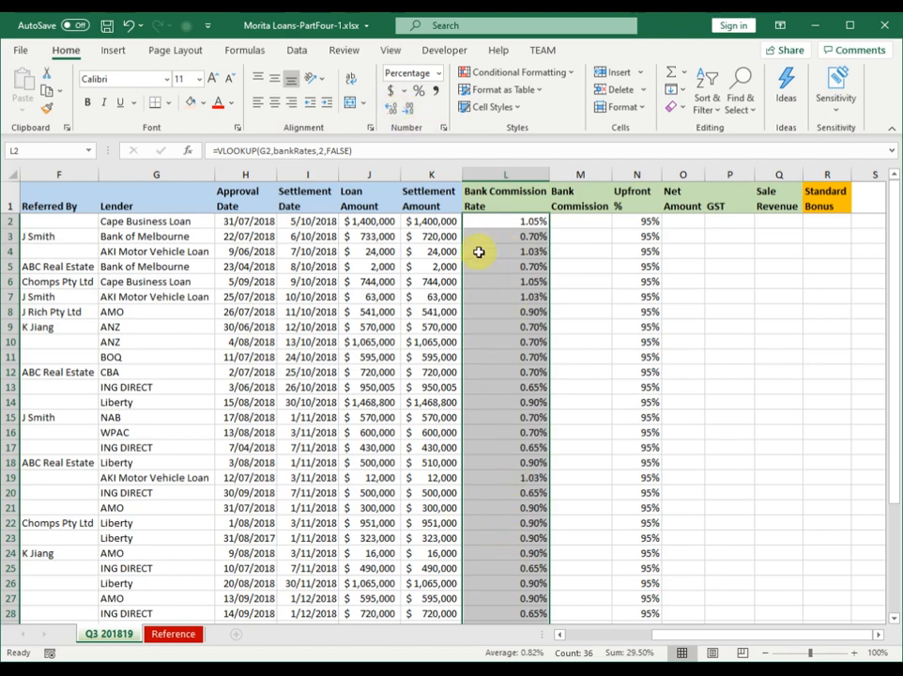
{"action": "left_click", "coordinate": [487, 224]}
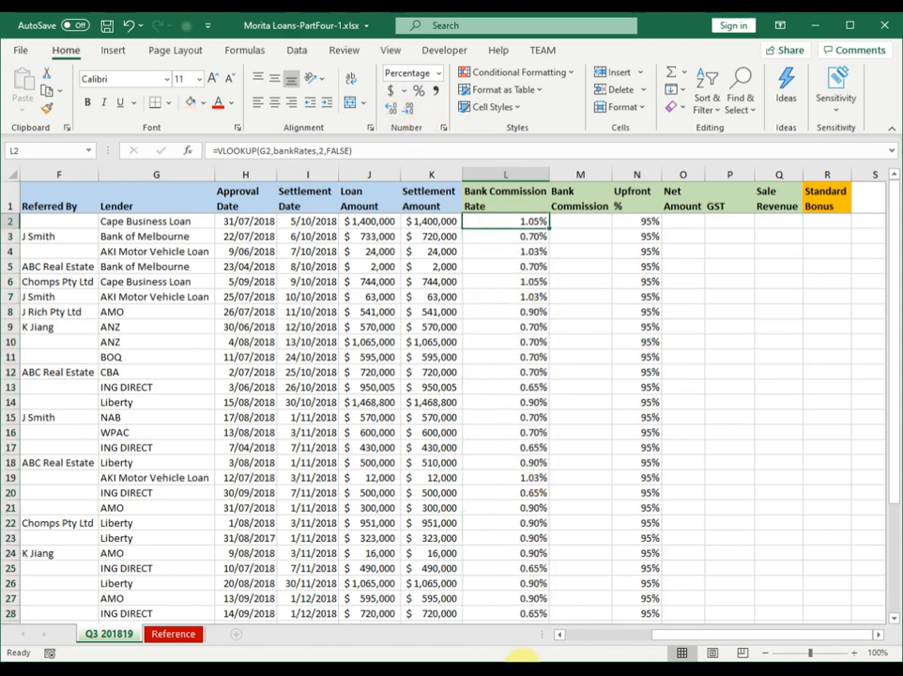
{"action": "key", "text": "Right"}
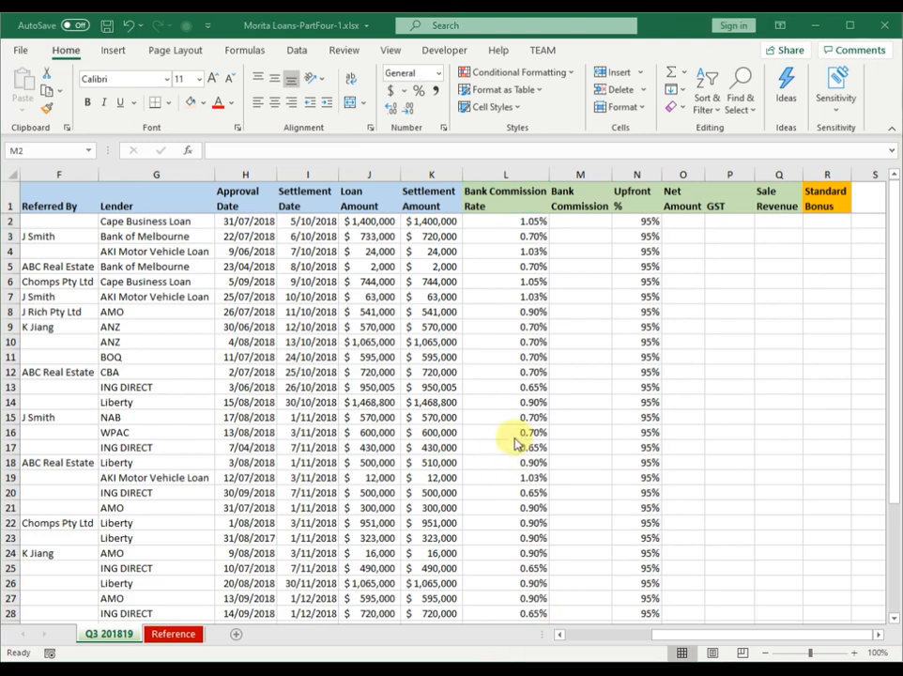
{"action": "left_click", "coordinate": [519, 223]}
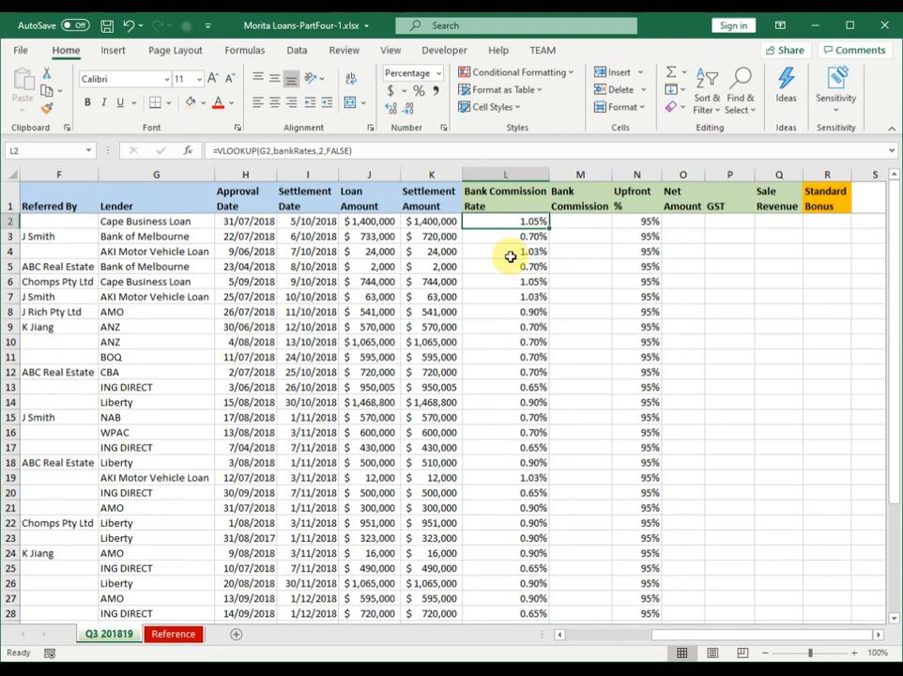
Calculate the Bank Commission in M2 by multiplying Settlement Amount by Bank Commission Rate with =K2*L2
{"action": "left_click", "coordinate": [579, 223]}
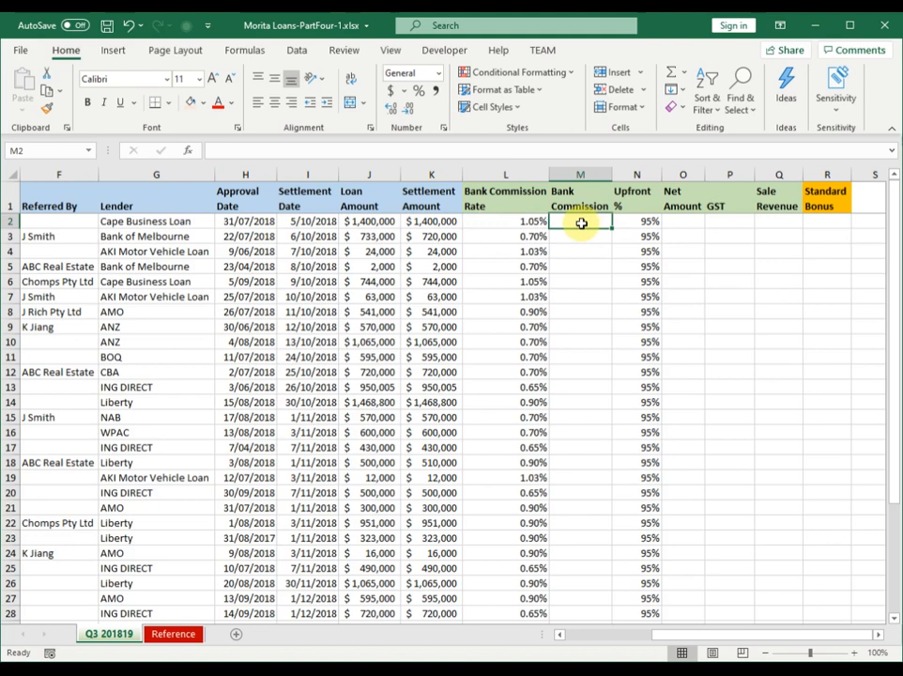
{"action": "left_click", "coordinate": [425, 175]}
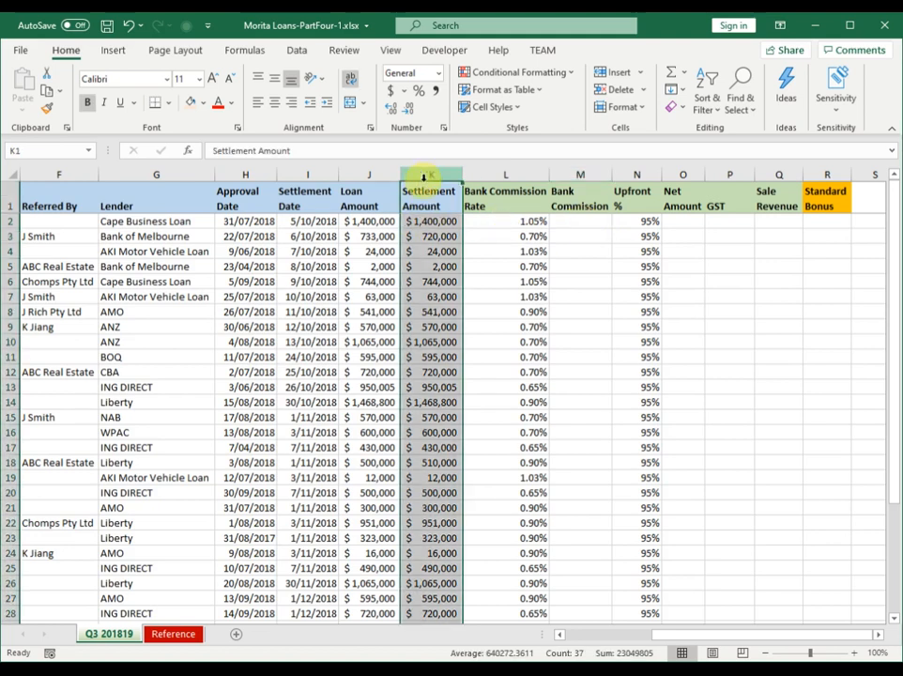
{"action": "left_click", "coordinate": [508, 175]}
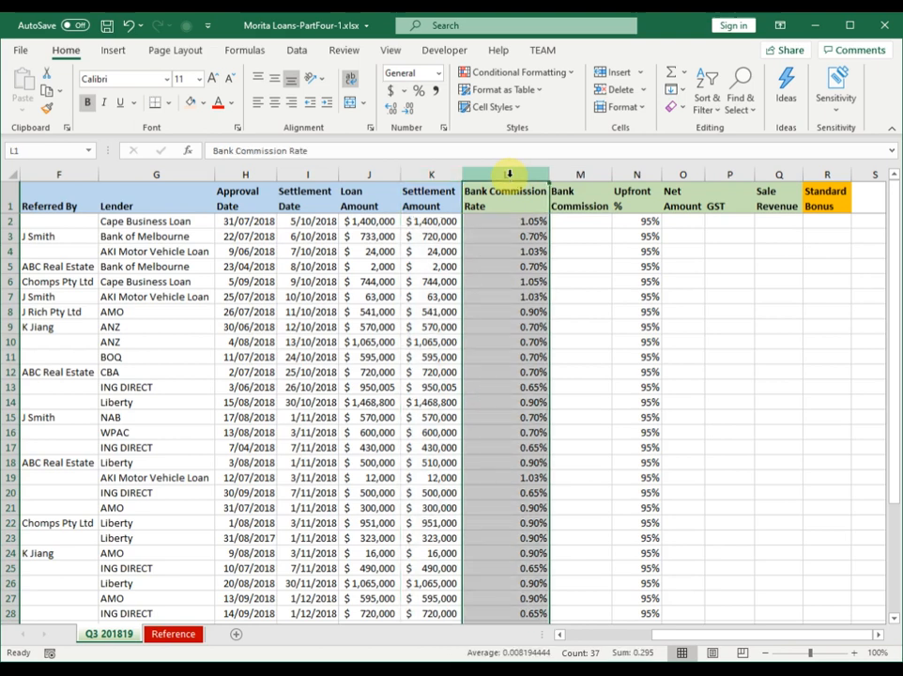
{"action": "left_click", "coordinate": [582, 222]}
{"action": "double_click", "coordinate": [581, 223]}
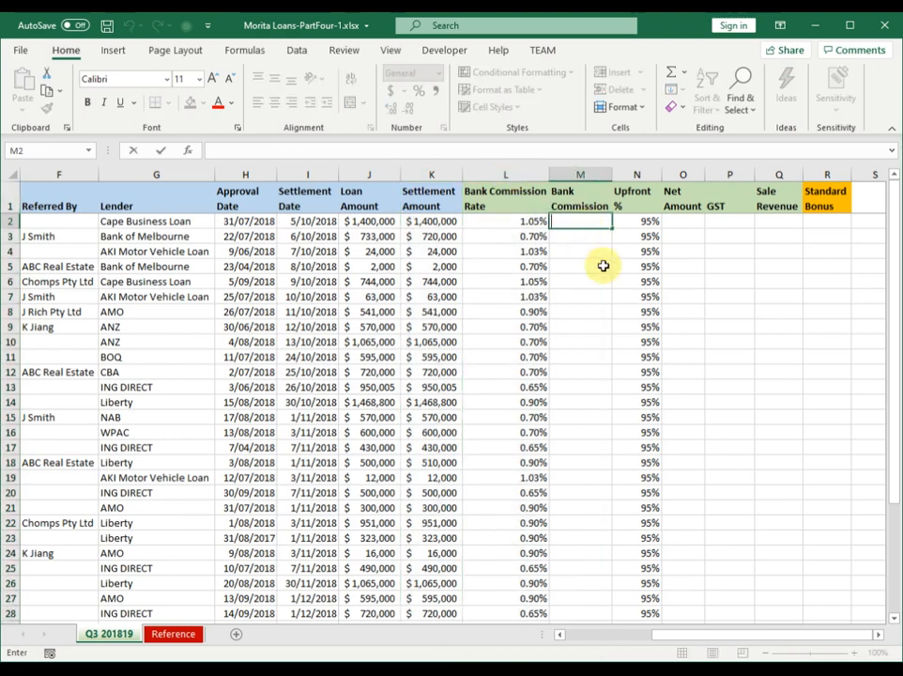
{"action": "type", "text": "="}
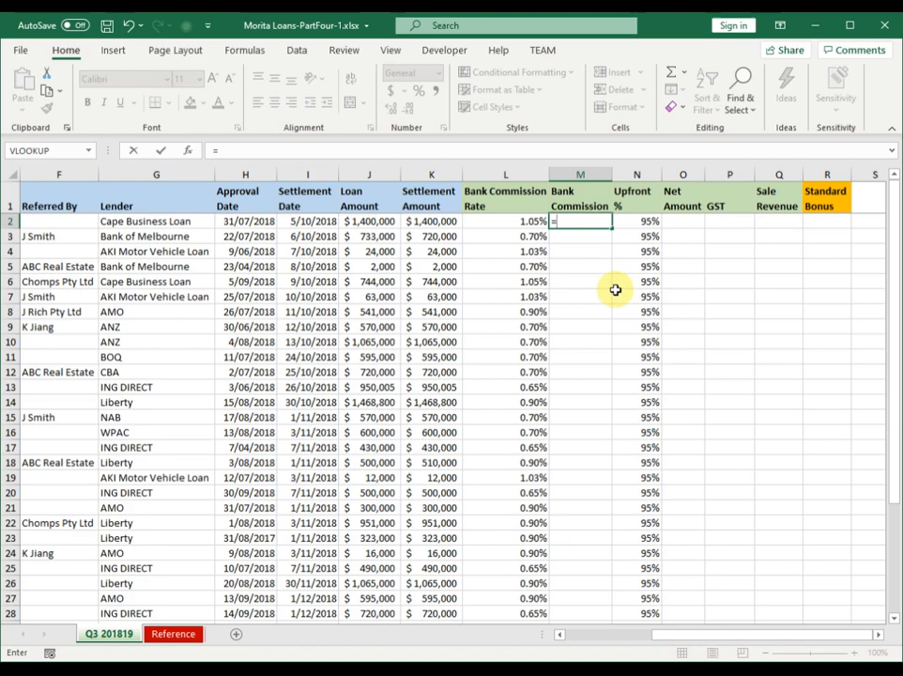
{"action": "left_click", "coordinate": [432, 221]}
{"action": "type", "text": "*"}
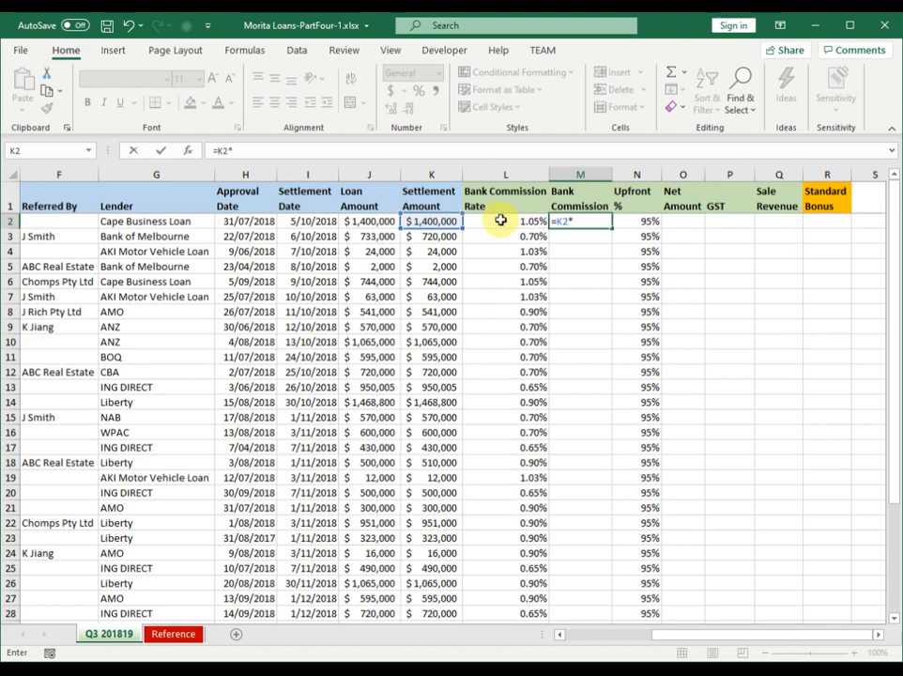
{"action": "left_click", "coordinate": [503, 221]}
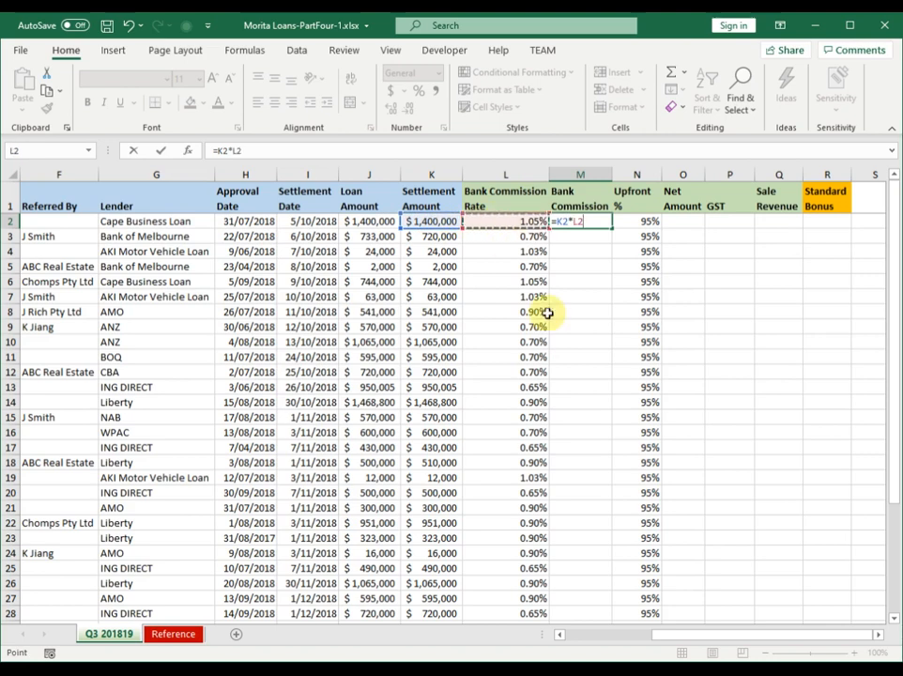
{"action": "key", "text": "Return"}
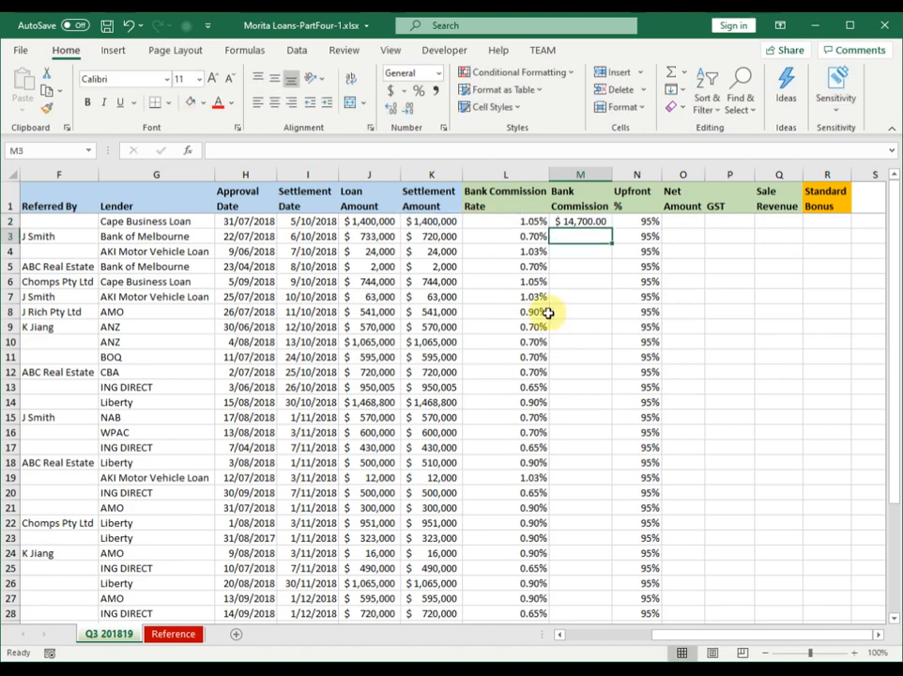
Fill the M2 formula down the Bank Commission column to the last loan row
{"action": "left_click", "coordinate": [592, 223]}
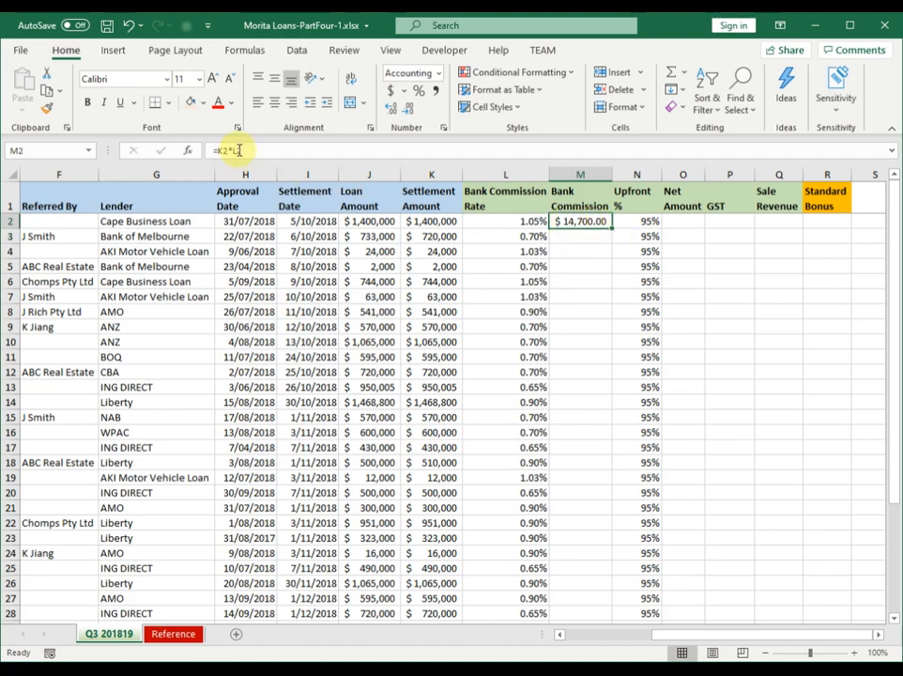
{"action": "double_click", "coordinate": [611, 230]}
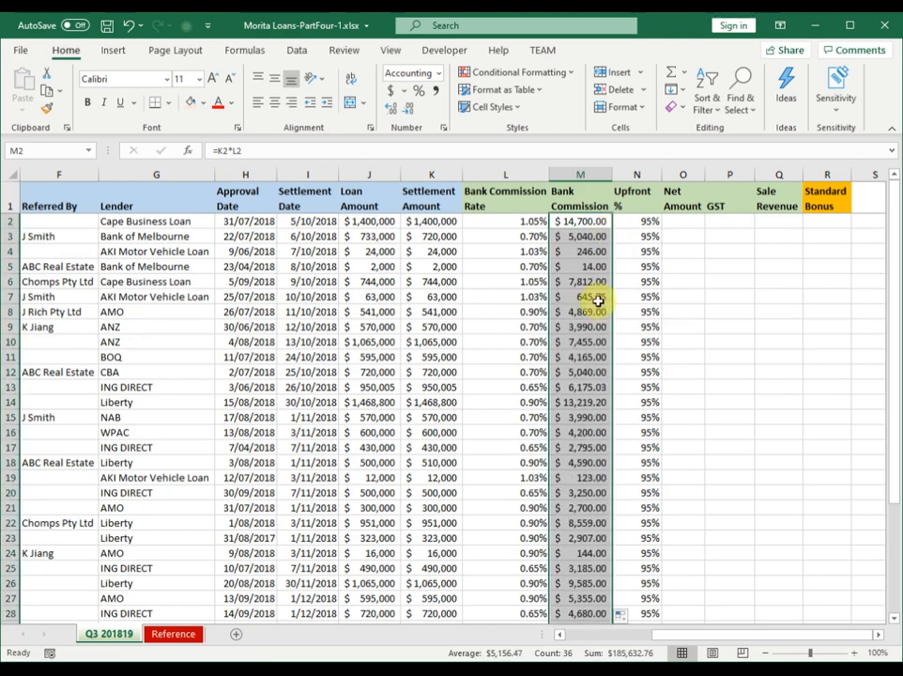
{"action": "left_click", "coordinate": [581, 224]}
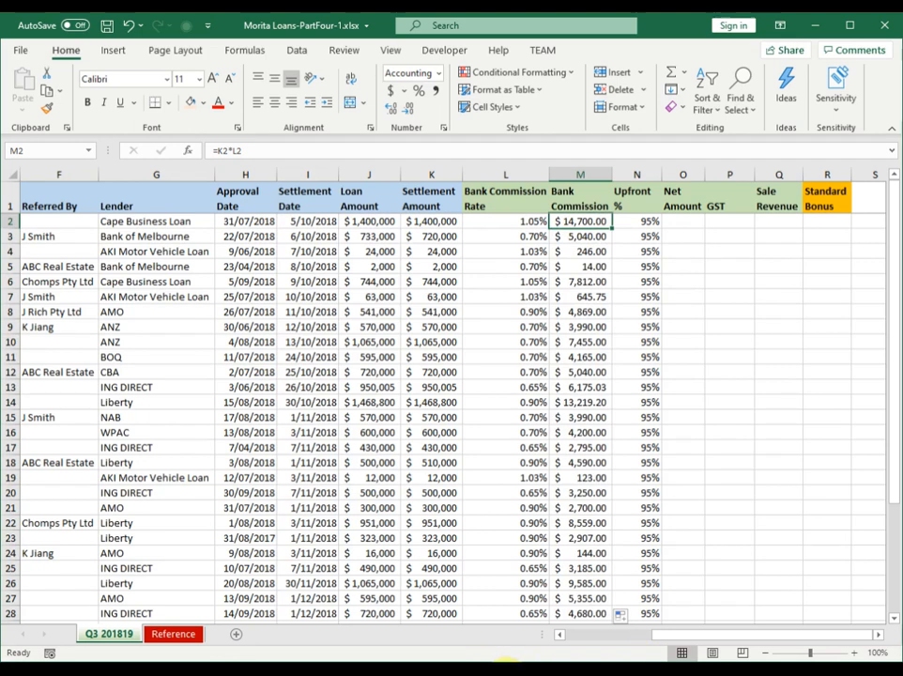
Examine the Bank Commission in M2 and Upfront % in N2 as the inputs for Net Amount and Sale Revenue
{"action": "key", "text": "Right"}
{"action": "key", "text": "Right"}
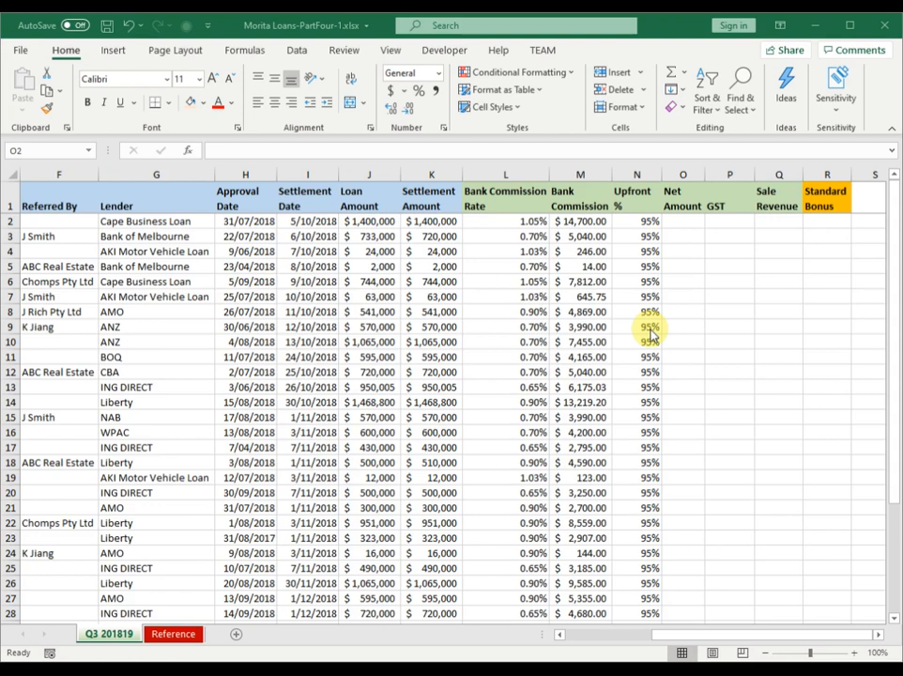
{"action": "left_click", "coordinate": [776, 219]}
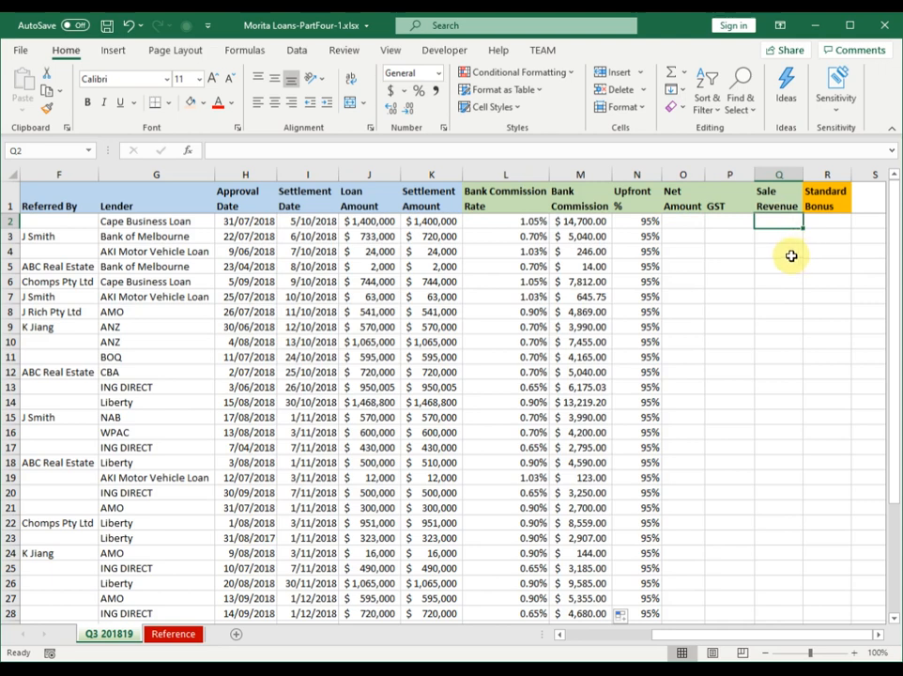
{"action": "left_click", "coordinate": [685, 219]}
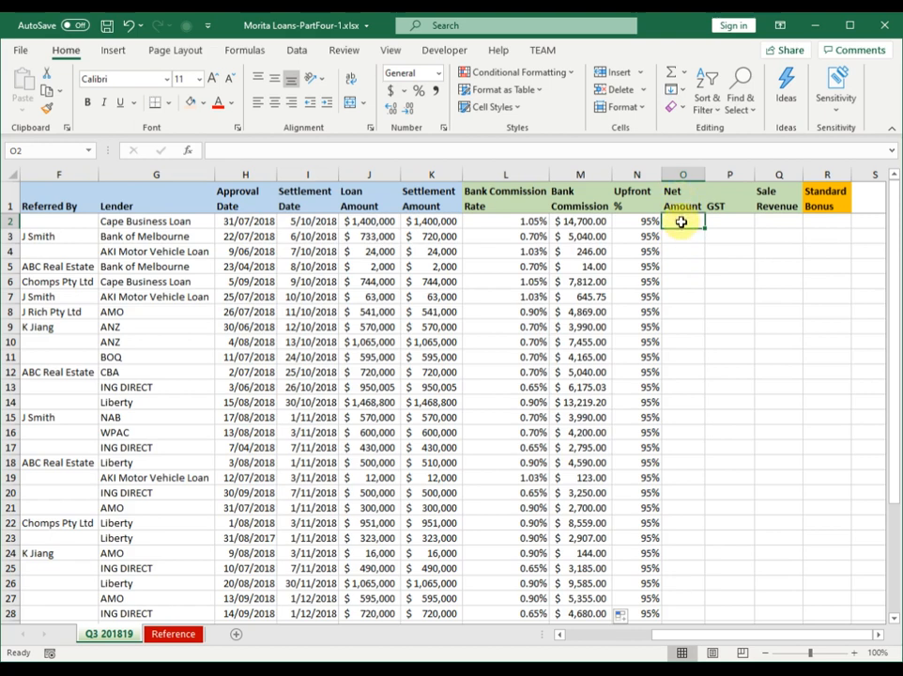
{"action": "left_click", "coordinate": [584, 222]}
{"action": "left_click", "coordinate": [642, 221]}
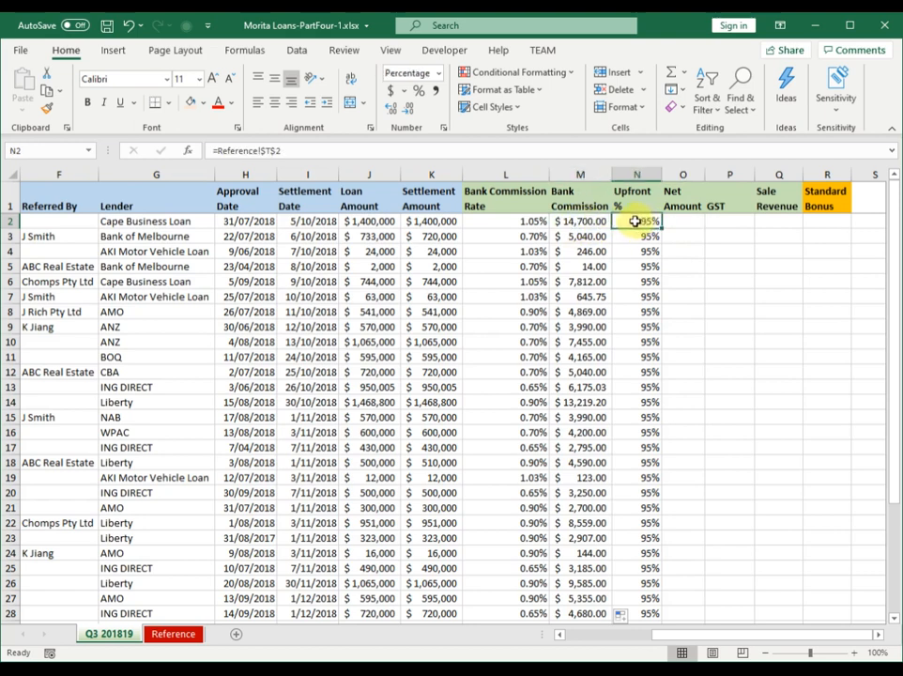
{"action": "left_click", "coordinate": [583, 222]}
Calculate the Net Amount in O2 by multiplying Bank Commission by Upfront % with =M2*N2
{"action": "left_click", "coordinate": [683, 219]}
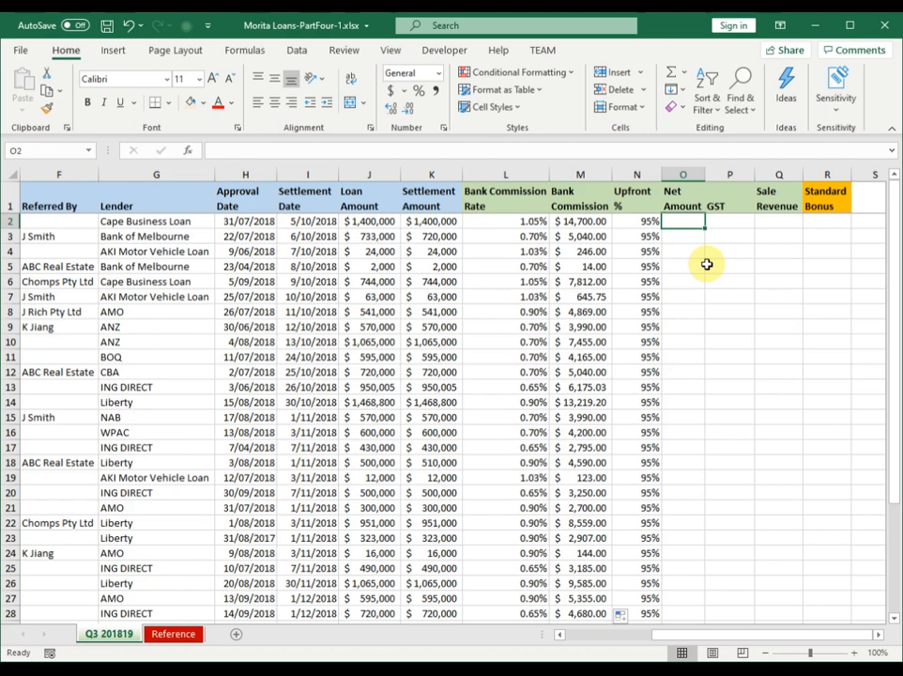
{"action": "type", "text": "="}
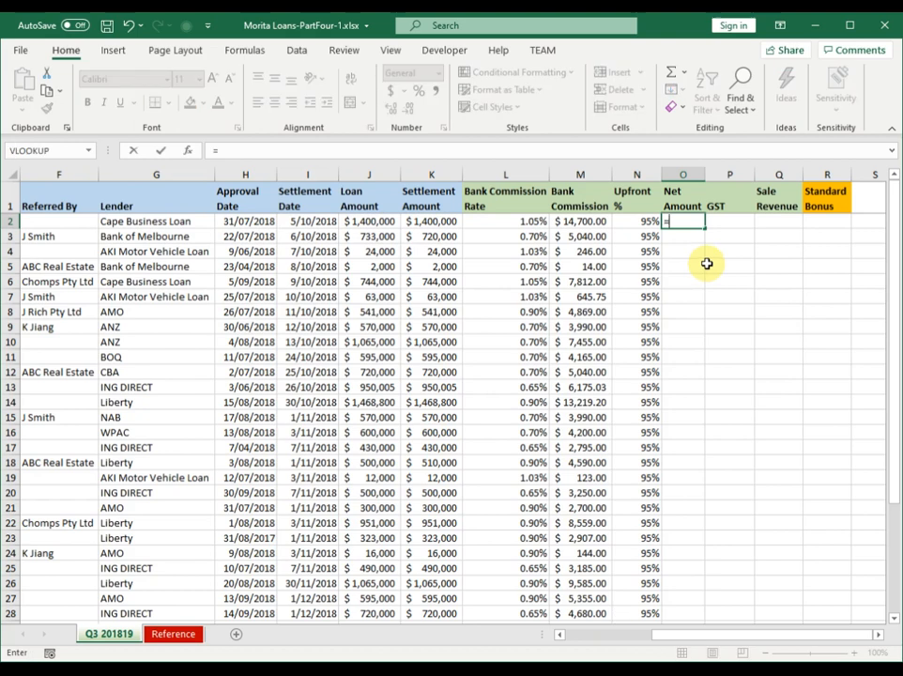
{"action": "left_click", "coordinate": [584, 221]}
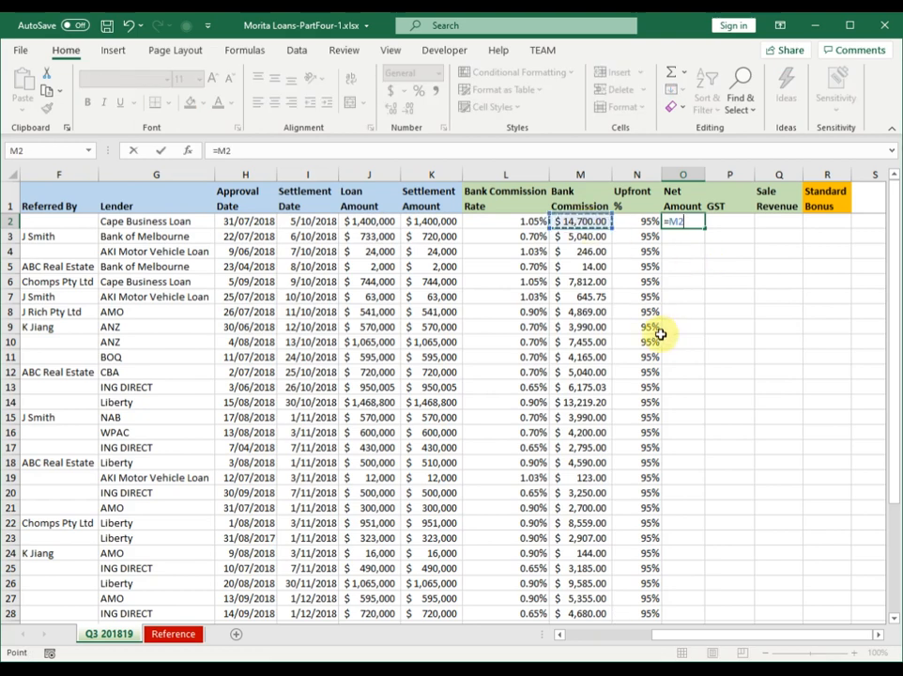
{"action": "type", "text": "*"}
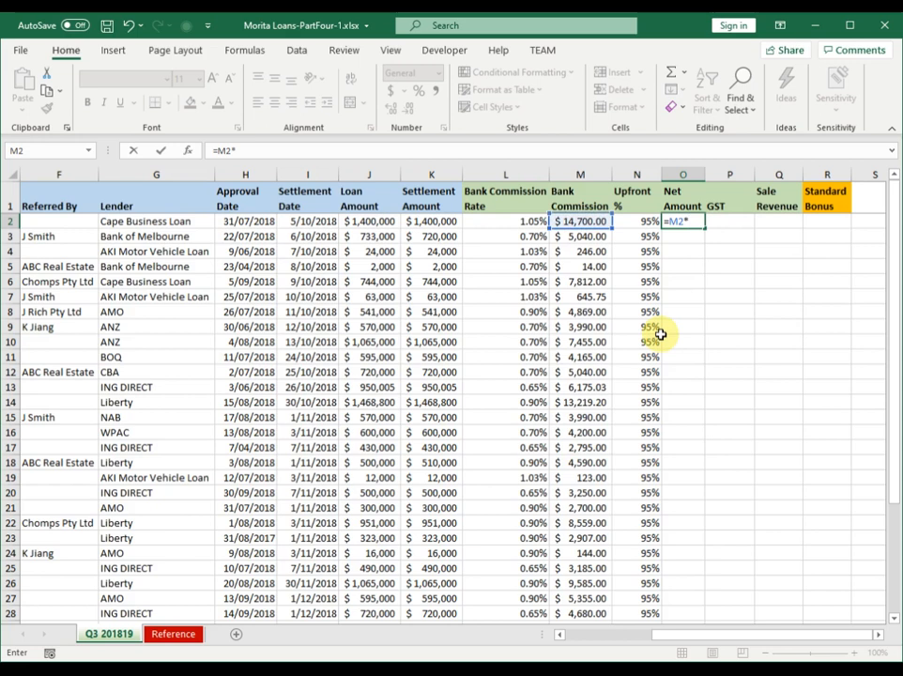
{"action": "left_click", "coordinate": [637, 222]}
{"action": "key", "text": "Return"}
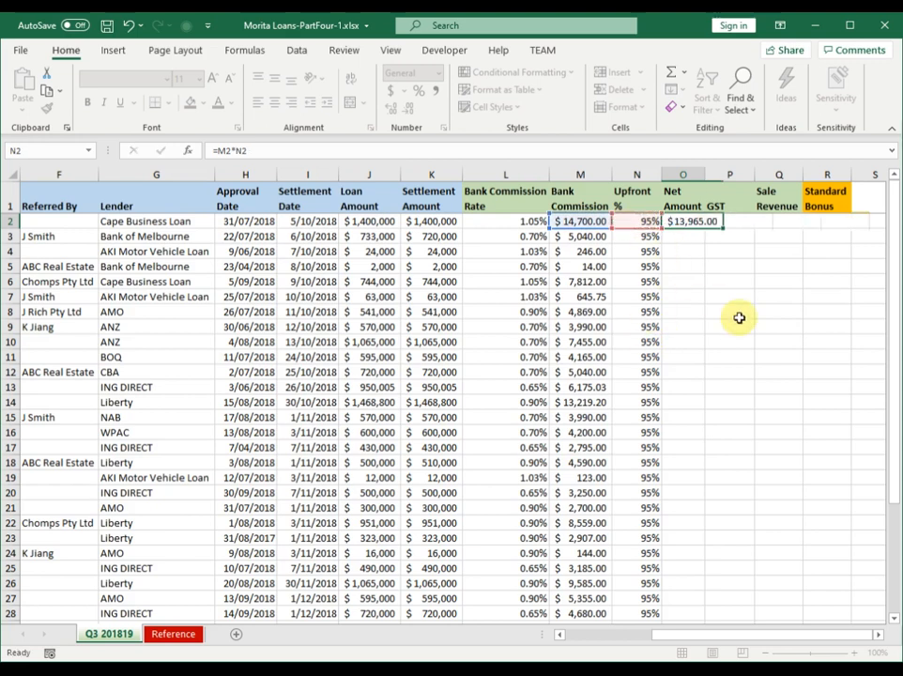
Fill the O2 formula down the Net Amount column to the last loan row
{"action": "left_click", "coordinate": [695, 222]}
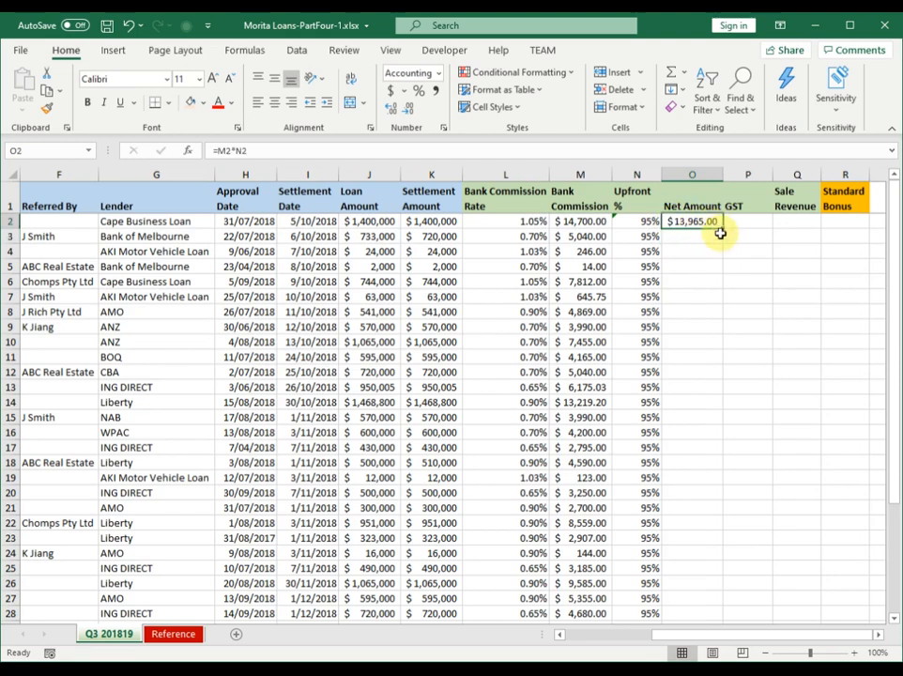
{"action": "double_click", "coordinate": [723, 230]}
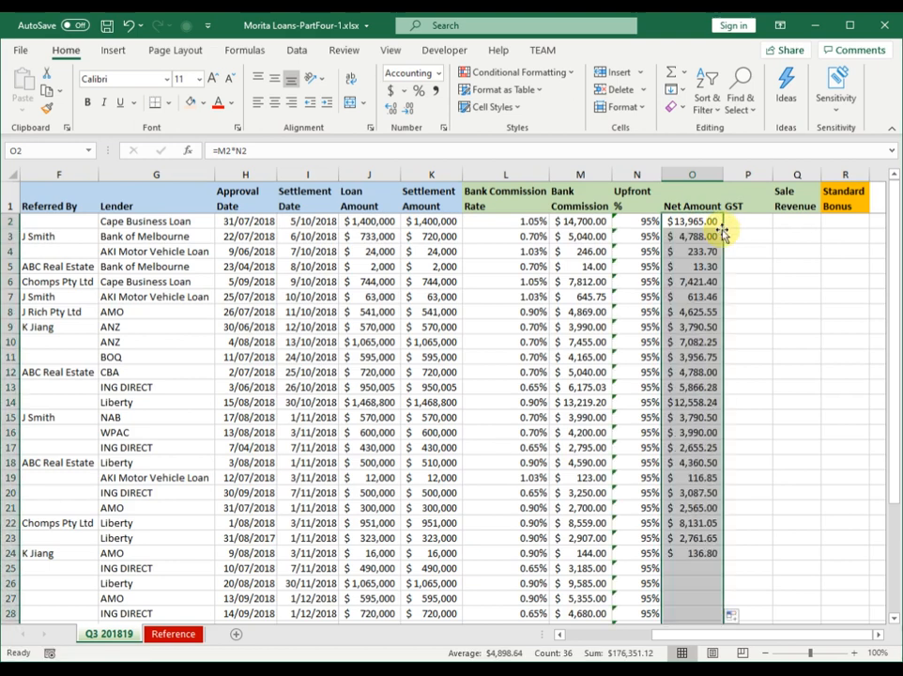
{"action": "left_click", "coordinate": [703, 221]}
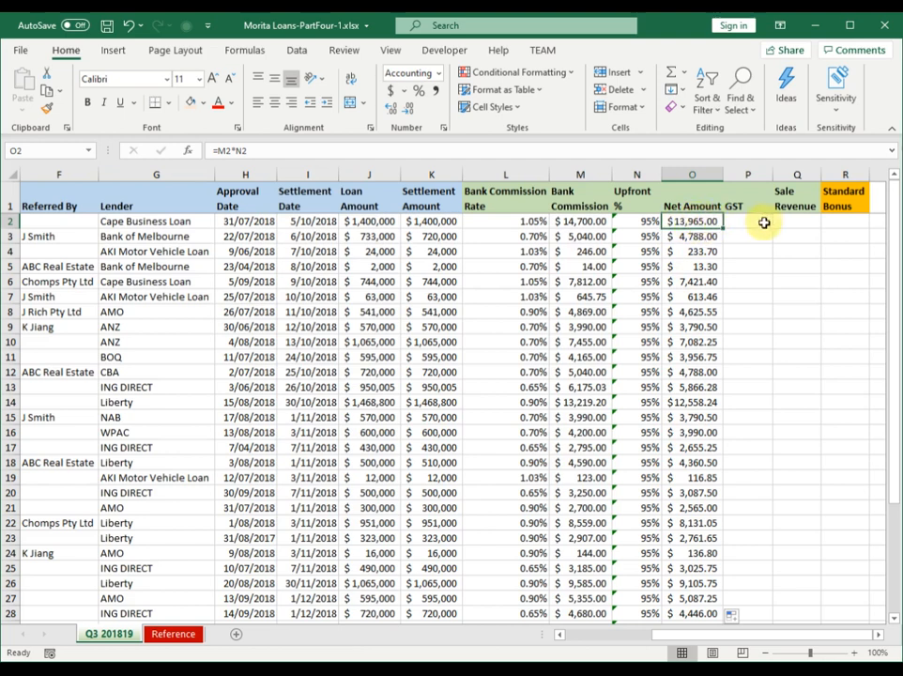
Enter the GST formula =O2/1.1 in P2 and autofit the width of column P
{"action": "left_click", "coordinate": [766, 223]}
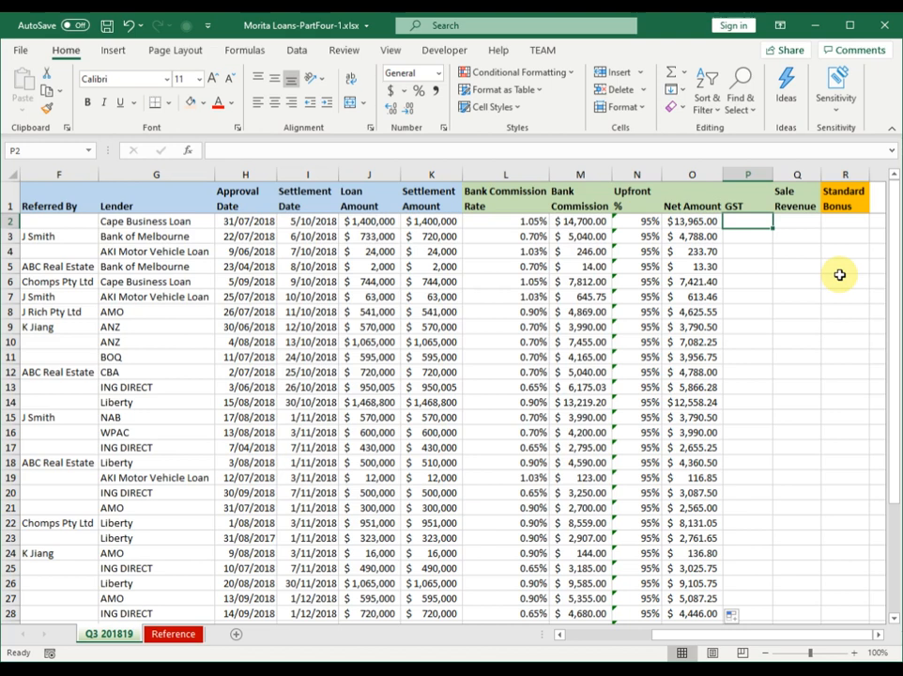
{"action": "type", "text": "="}
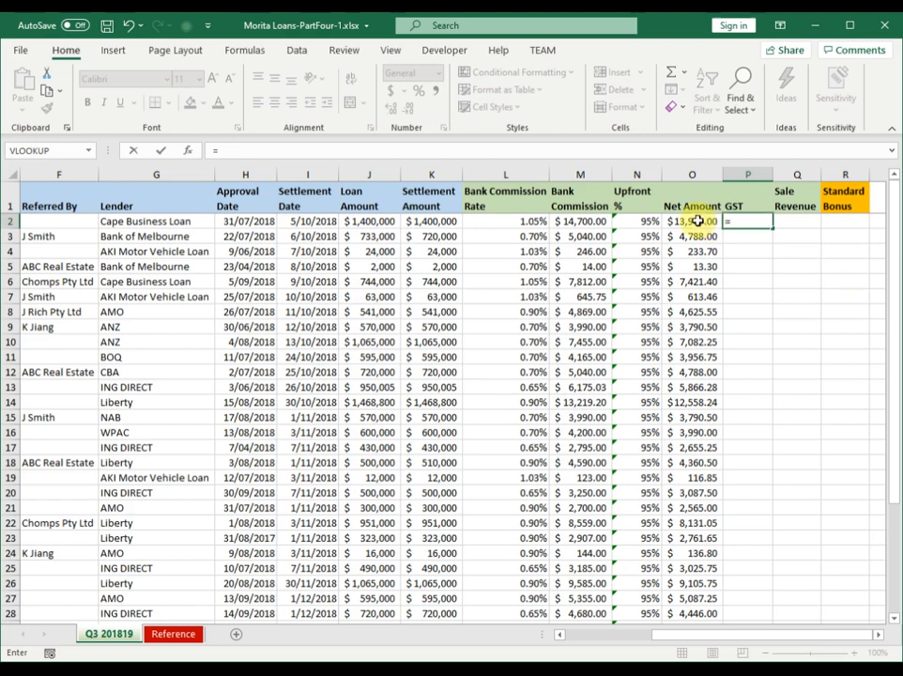
{"action": "left_click", "coordinate": [692, 222]}
{"action": "type", "text": "/1.1"}
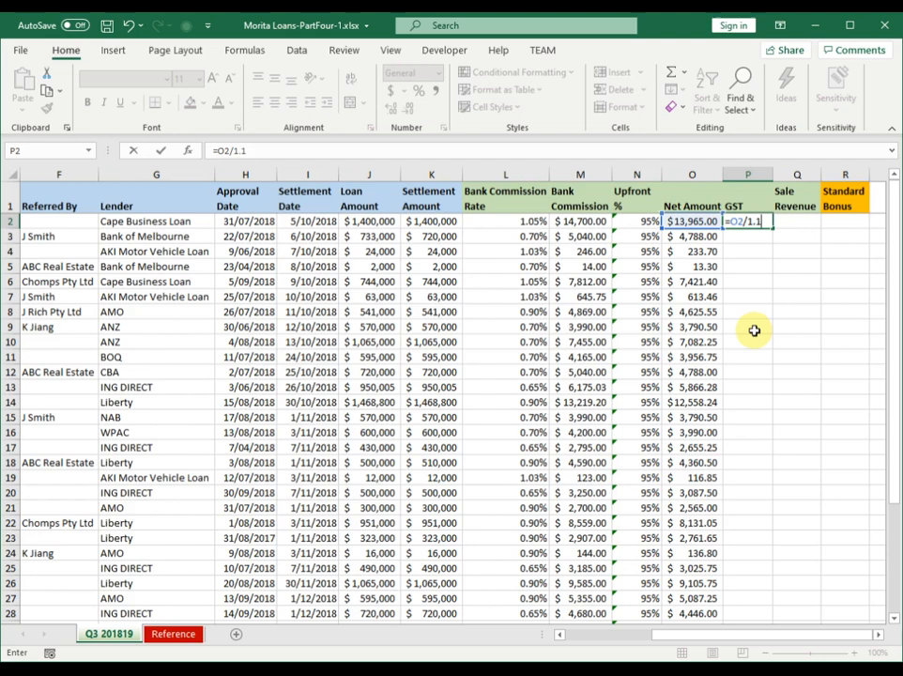
{"action": "key", "text": "Return"}
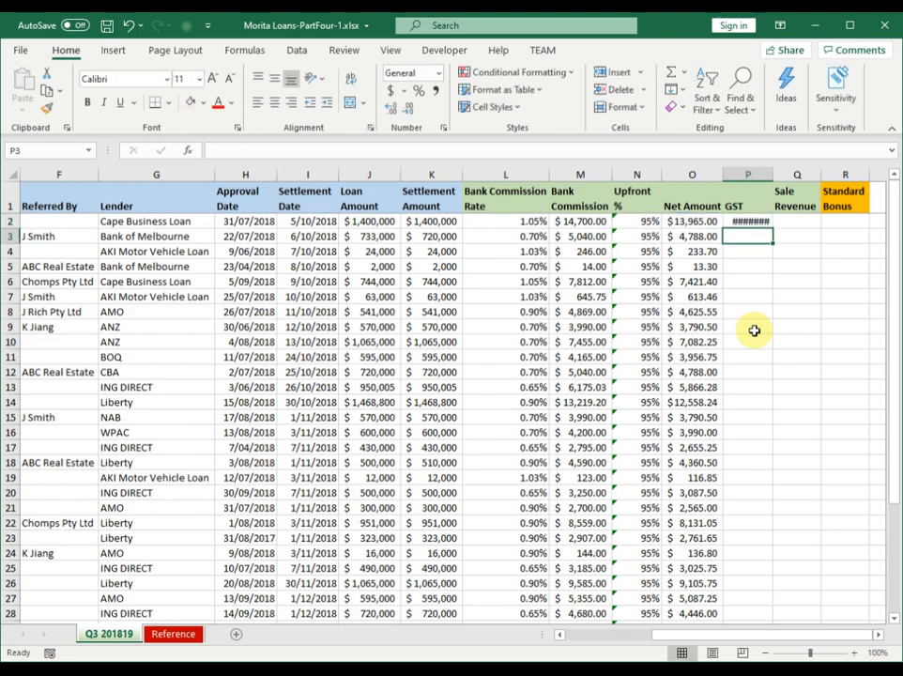
{"action": "double_click", "coordinate": [773, 175]}
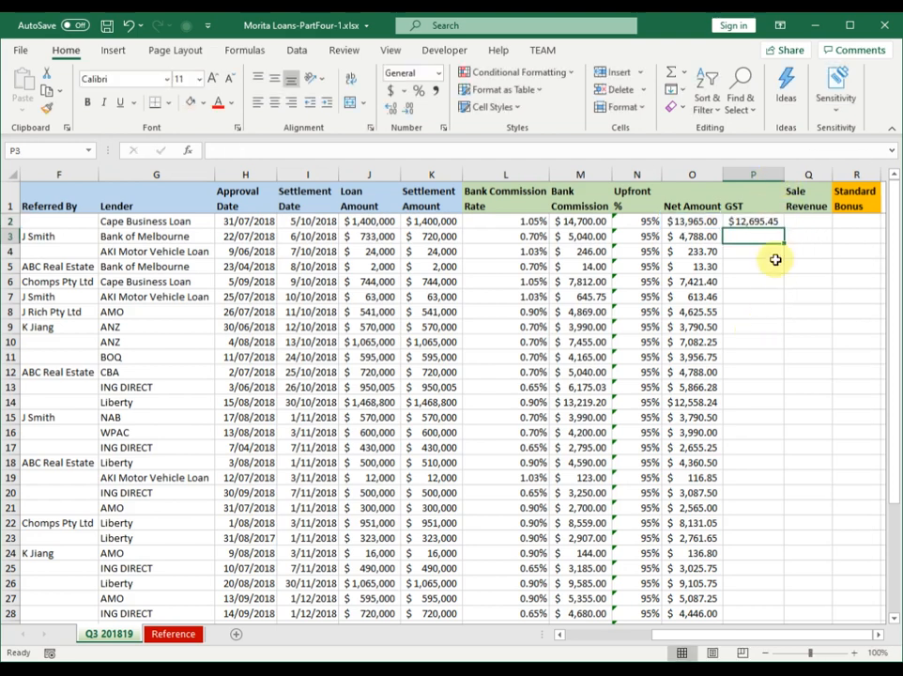
Correct the GST formula in P2 to =O2/11 and fill it down the GST column to the last loan row
{"action": "left_click", "coordinate": [754, 223]}
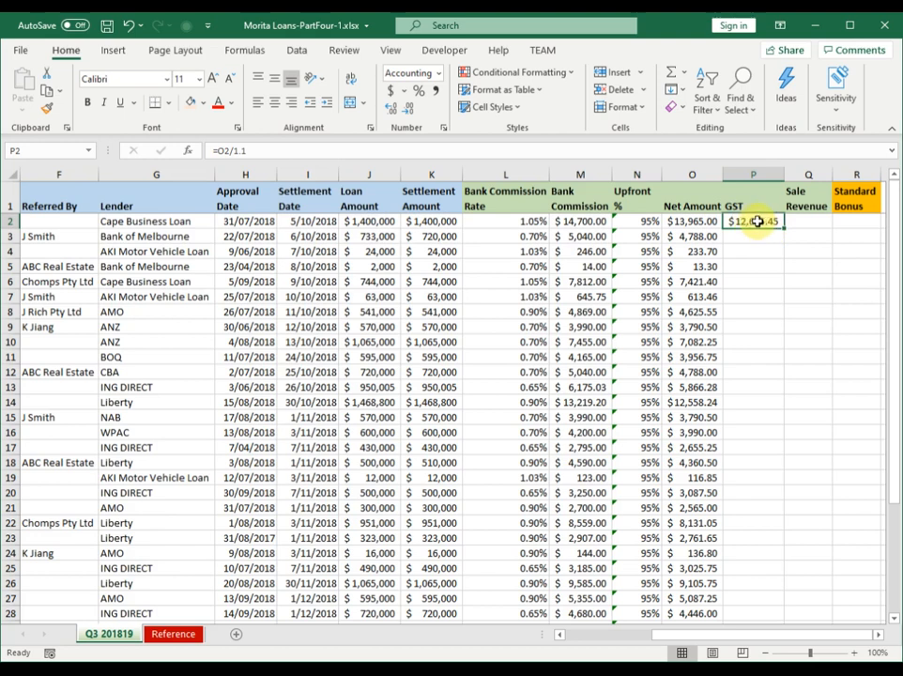
{"action": "left_click", "coordinate": [265, 150]}
{"action": "key", "text": "BackSpace"}
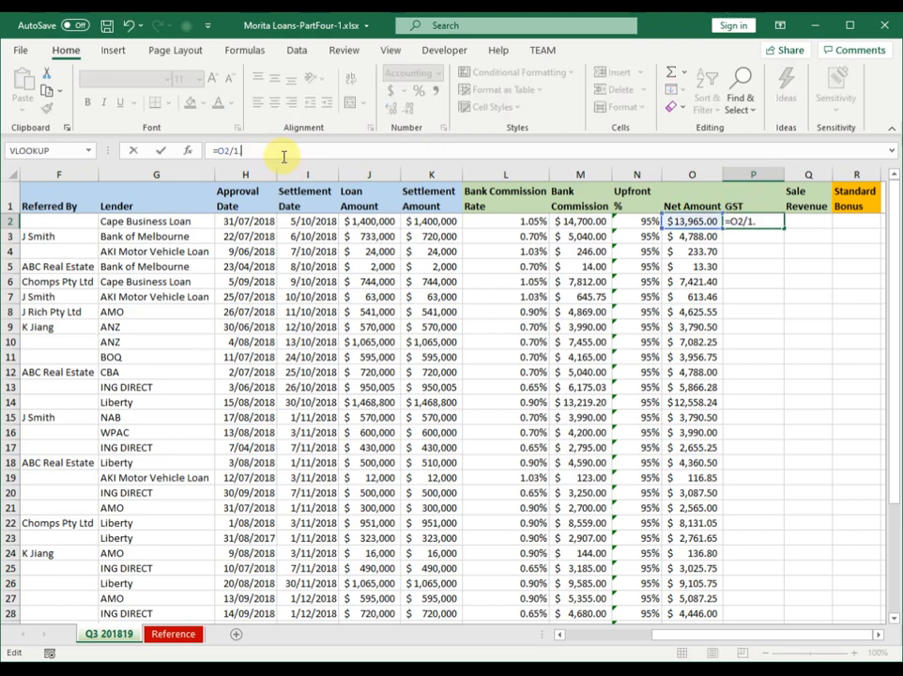
{"action": "key", "text": "Return"}
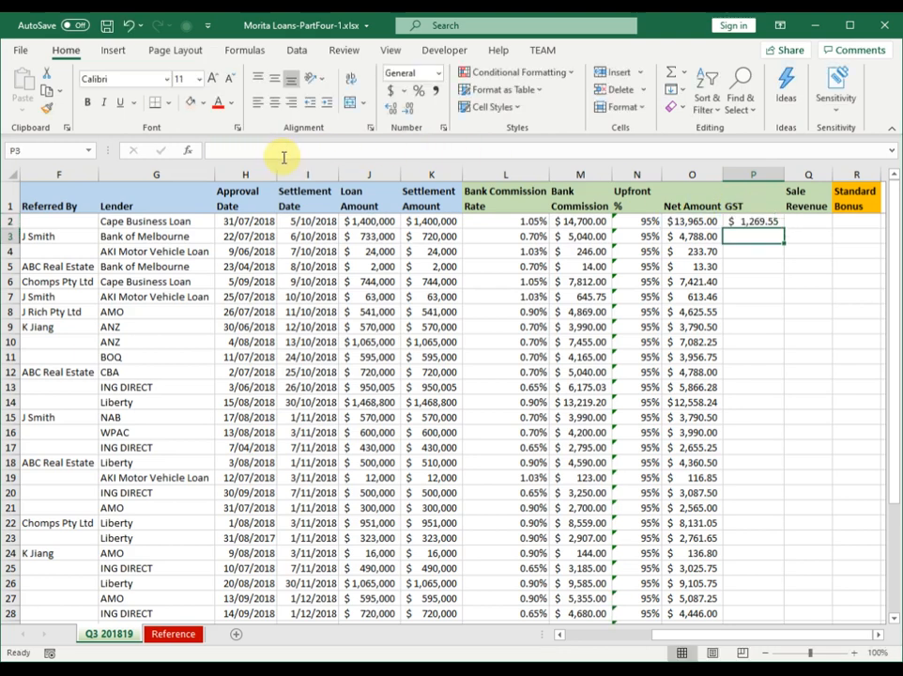
{"action": "left_click", "coordinate": [762, 222]}
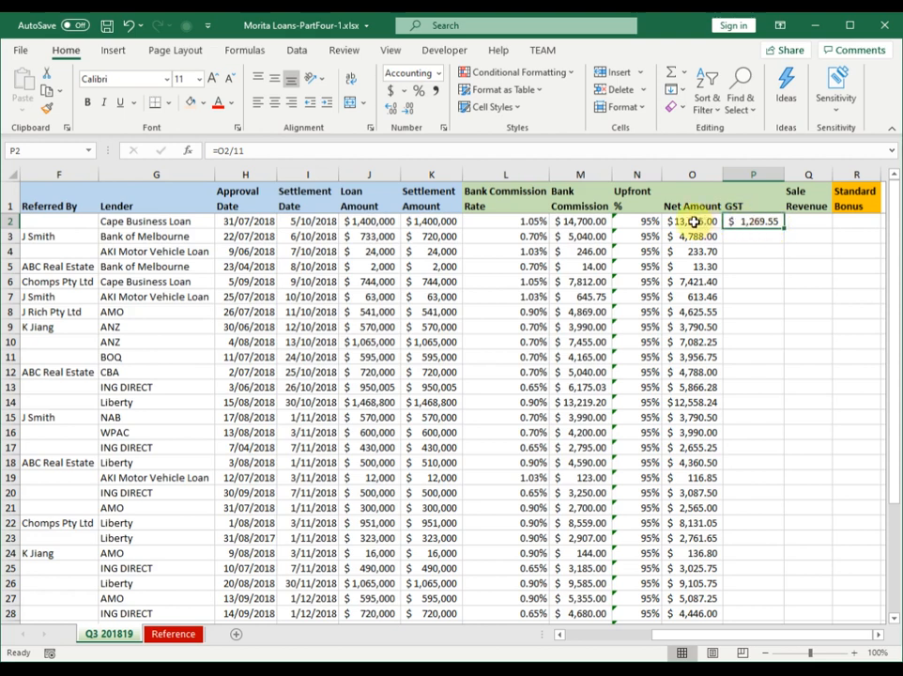
{"action": "double_click", "coordinate": [785, 229]}
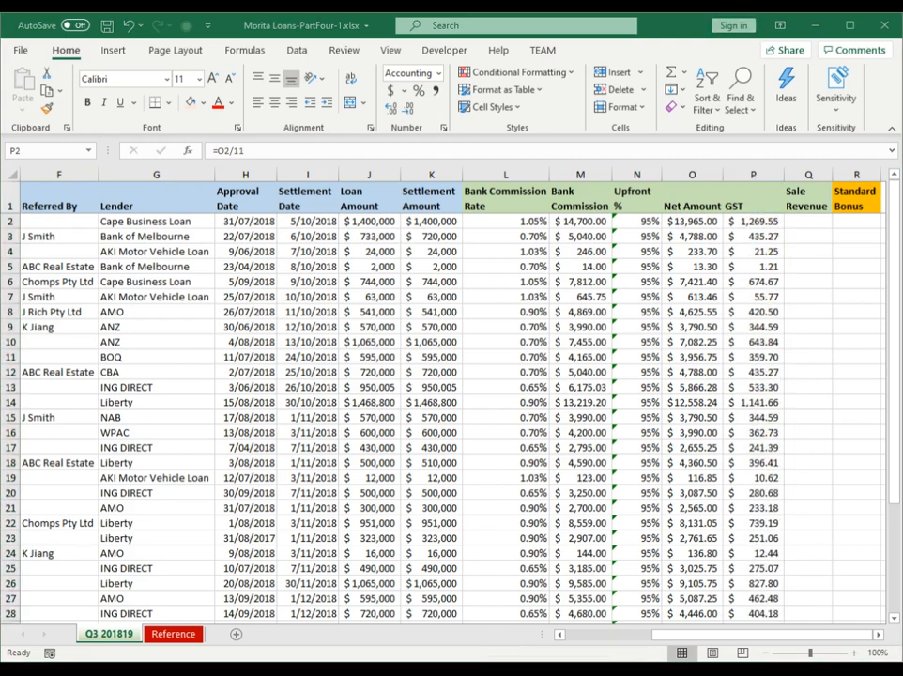
Calculate the Sale Revenue in Q2 by subtracting GST from Net Amount with =O2-P2
{"action": "left_click", "coordinate": [801, 223]}
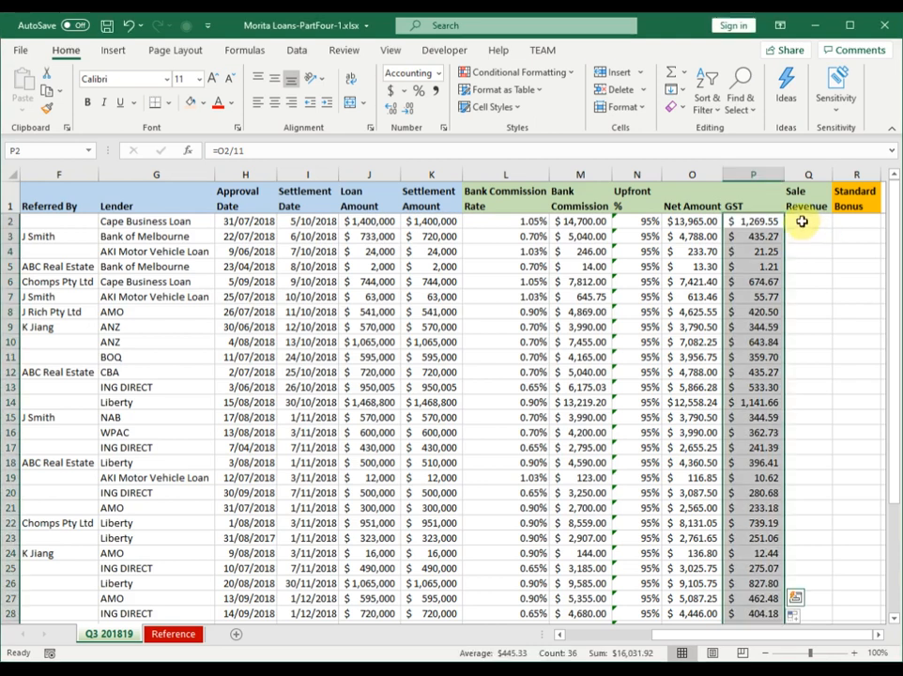
{"action": "left_click", "coordinate": [803, 221]}
{"action": "type", "text": "="}
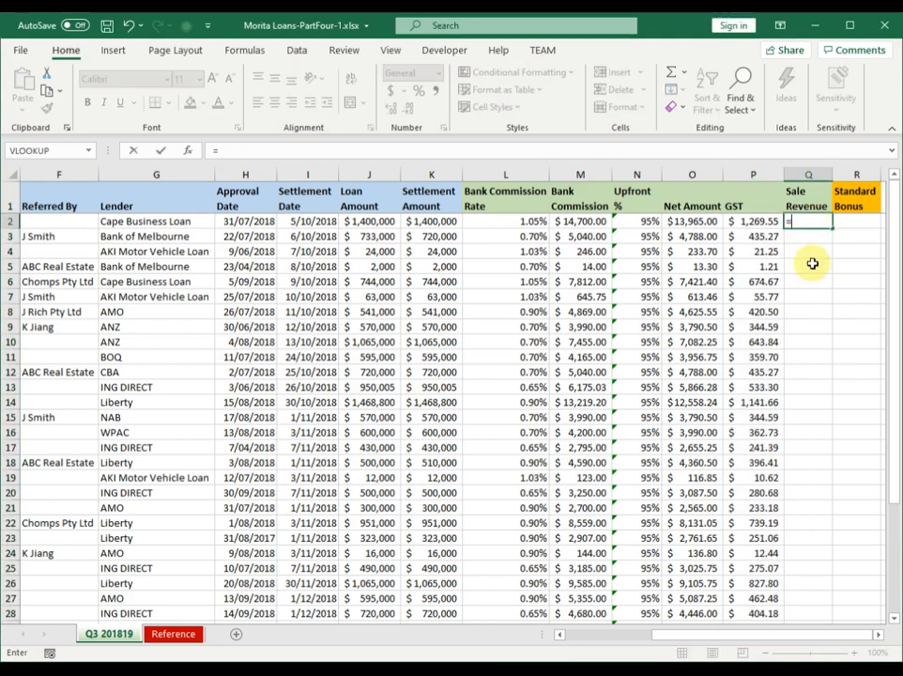
{"action": "left_click", "coordinate": [692, 222]}
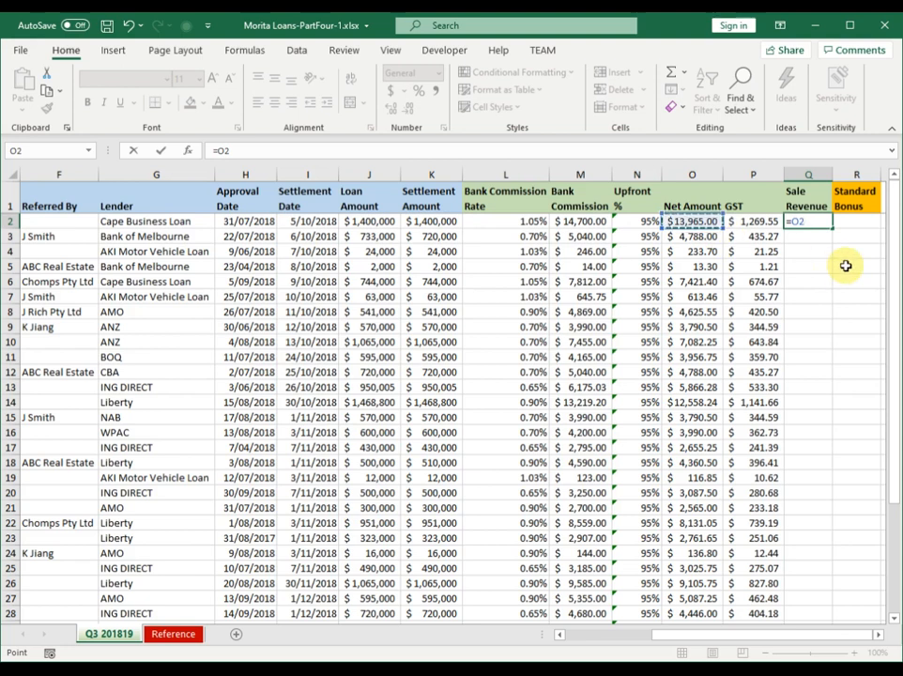
{"action": "type", "text": "-"}
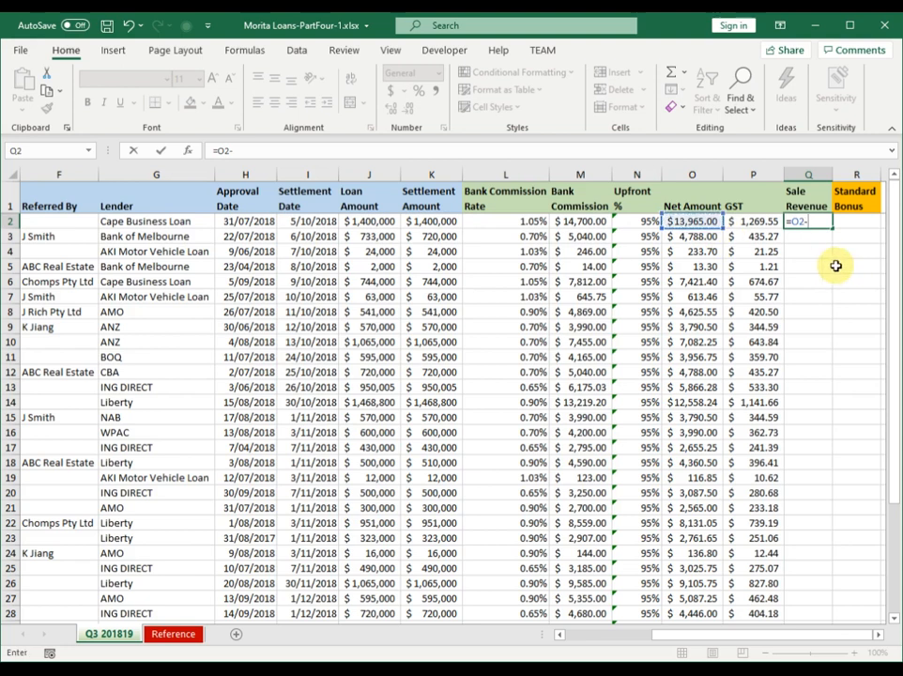
{"action": "left_click", "coordinate": [760, 223]}
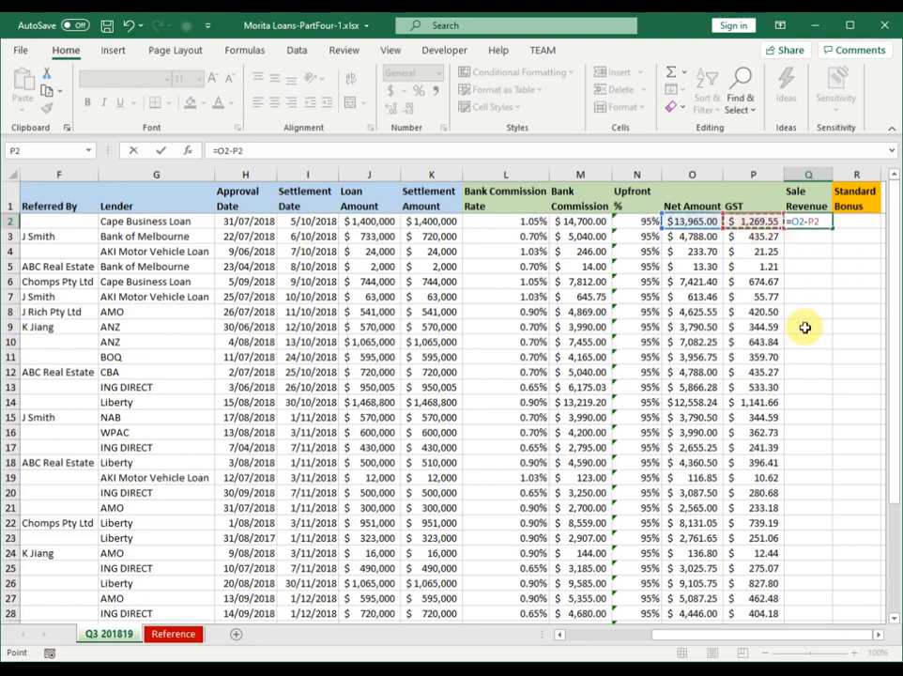
Complete the formula =O2-P2 in the first Sale Revenue cell and fill it down the column
{"action": "key", "text": "Return"}
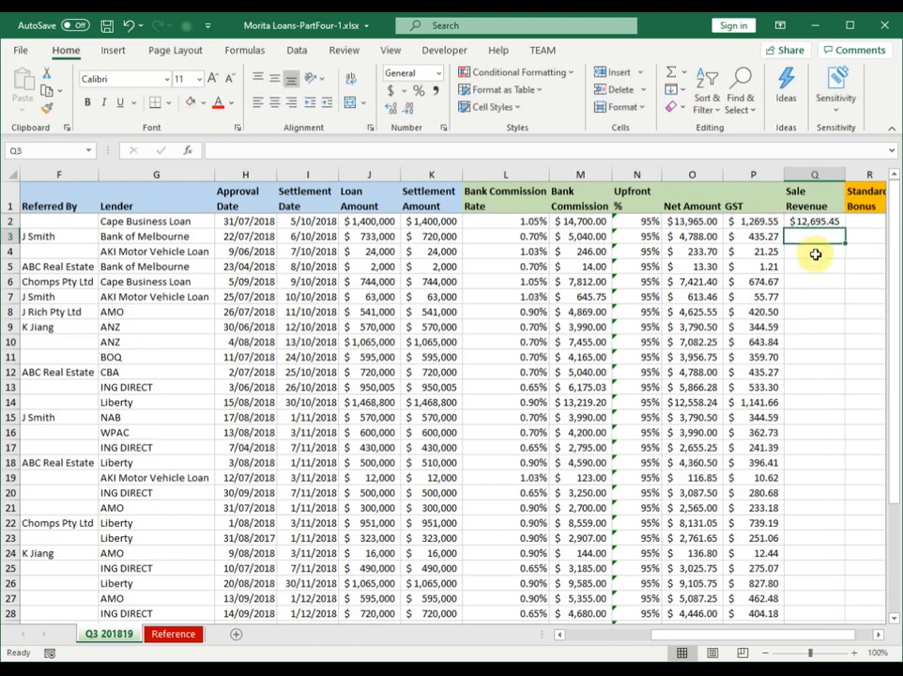
{"action": "left_click", "coordinate": [817, 222]}
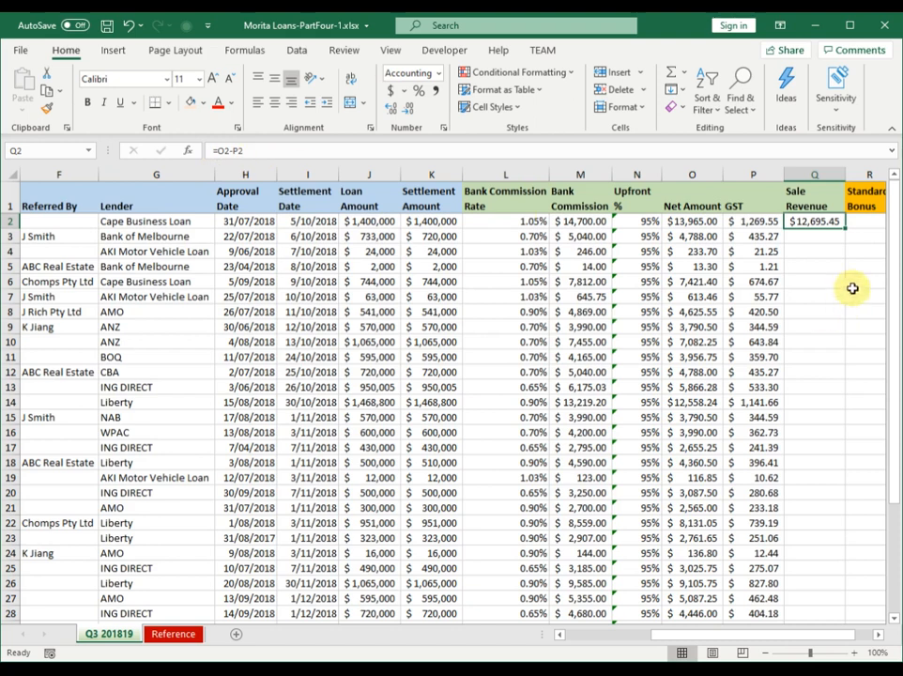
{"action": "double_click", "coordinate": [846, 228]}
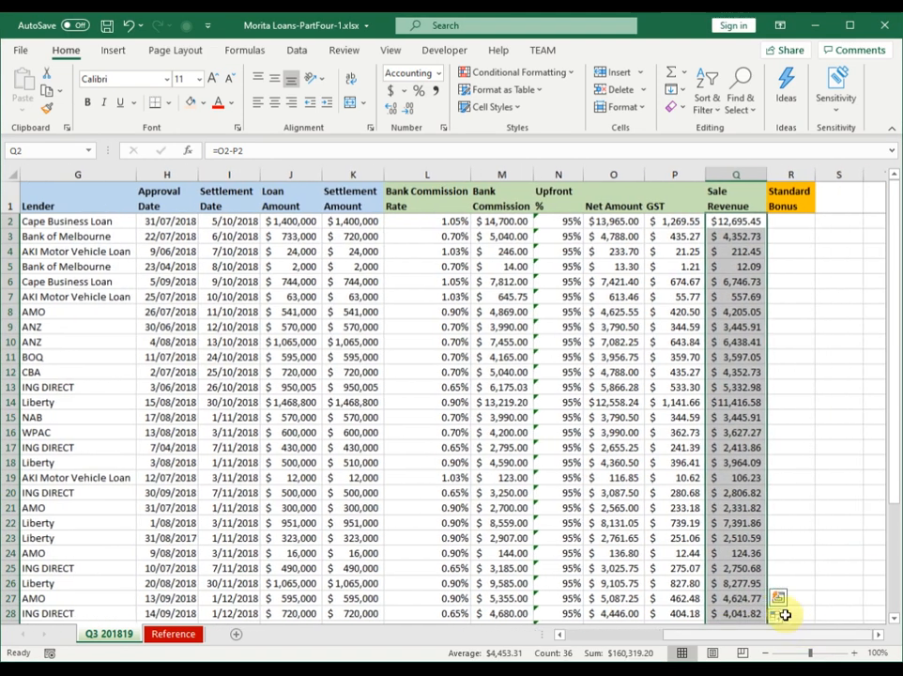
Review the Standard Bonus, Sale Revenue and Loan Type columns to identify what the bonus calculation needs
{"action": "left_click", "coordinate": [784, 223]}
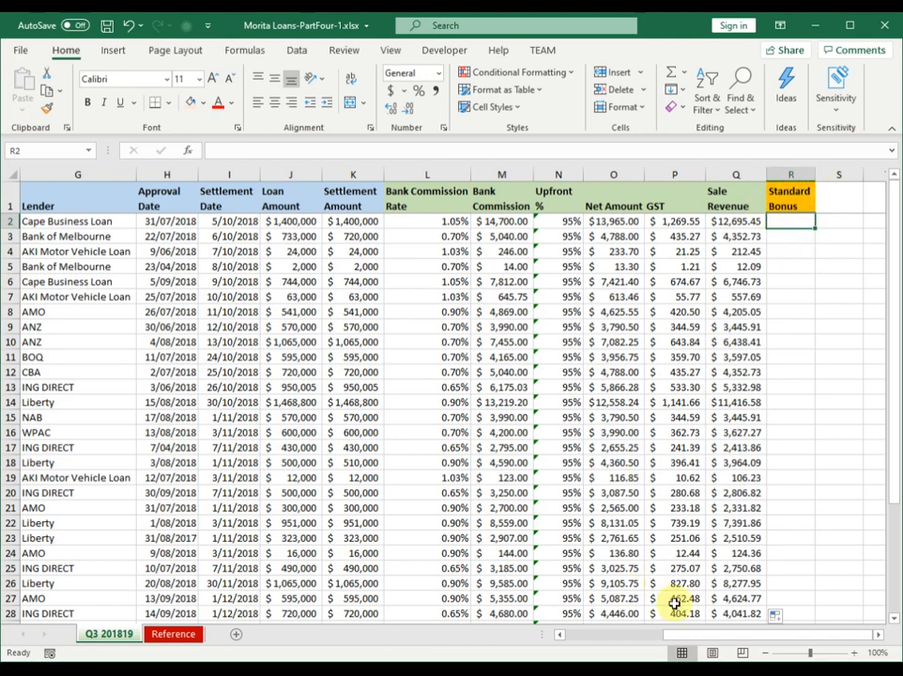
{"action": "mouse_move", "coordinate": [696, 639]}
{"action": "left_mouse_down"}
{"action": "mouse_move", "coordinate": [659, 637]}
{"action": "mouse_move", "coordinate": [713, 637]}
{"action": "left_mouse_up"}
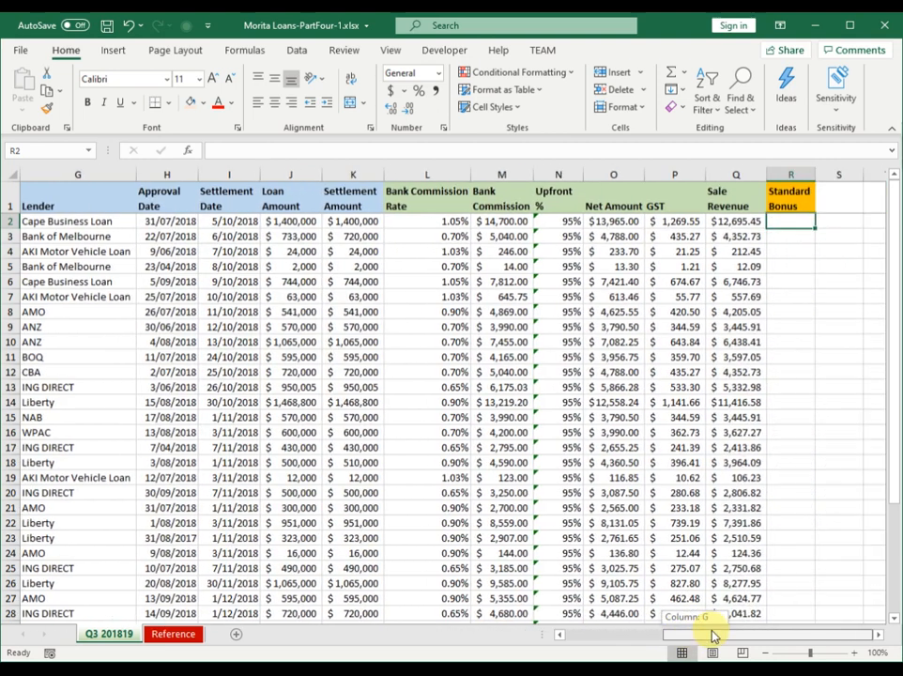
{"action": "left_click", "coordinate": [731, 222]}
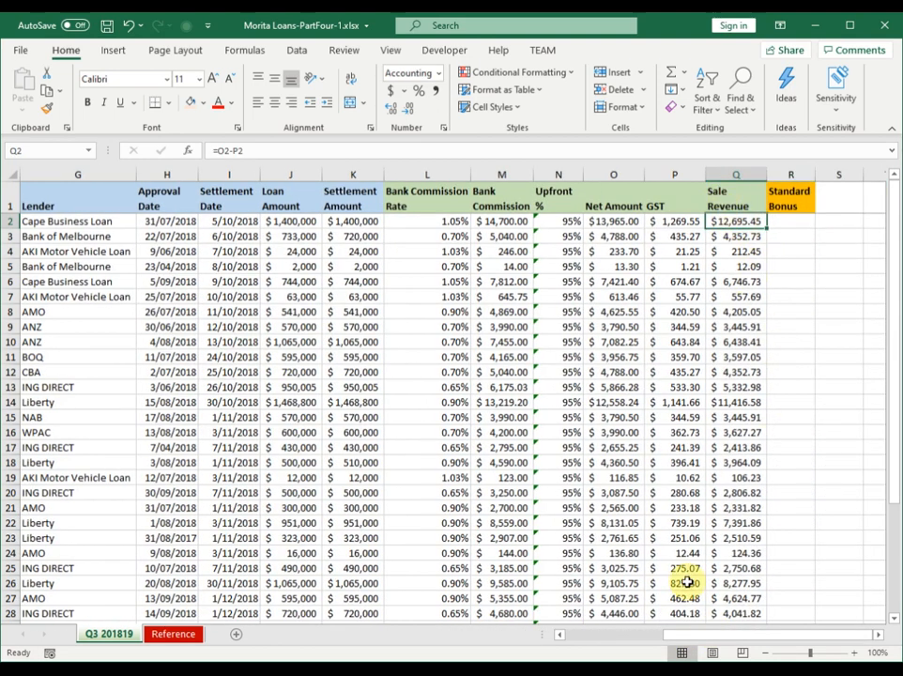
{"action": "left_click_drag", "start_coordinate": [715, 639], "coordinate": [630, 647]}
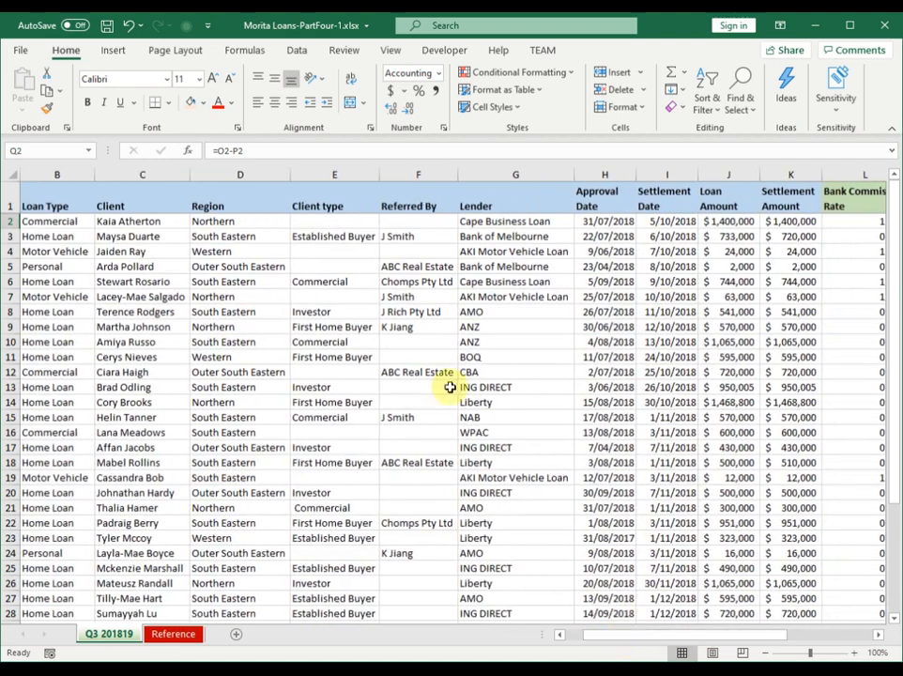
{"action": "left_click", "coordinate": [53, 224]}
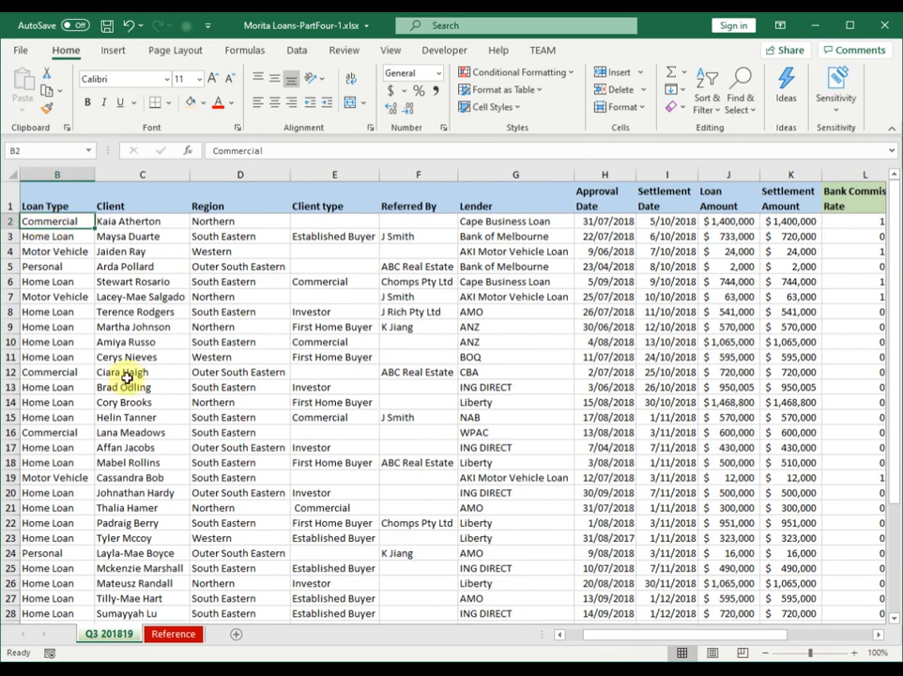
Examine the Loan Type commission table in D2:E5 on the Reference sheet and check its range name
{"action": "left_click", "coordinate": [181, 636]}
{"action": "left_click", "coordinate": [520, 354]}
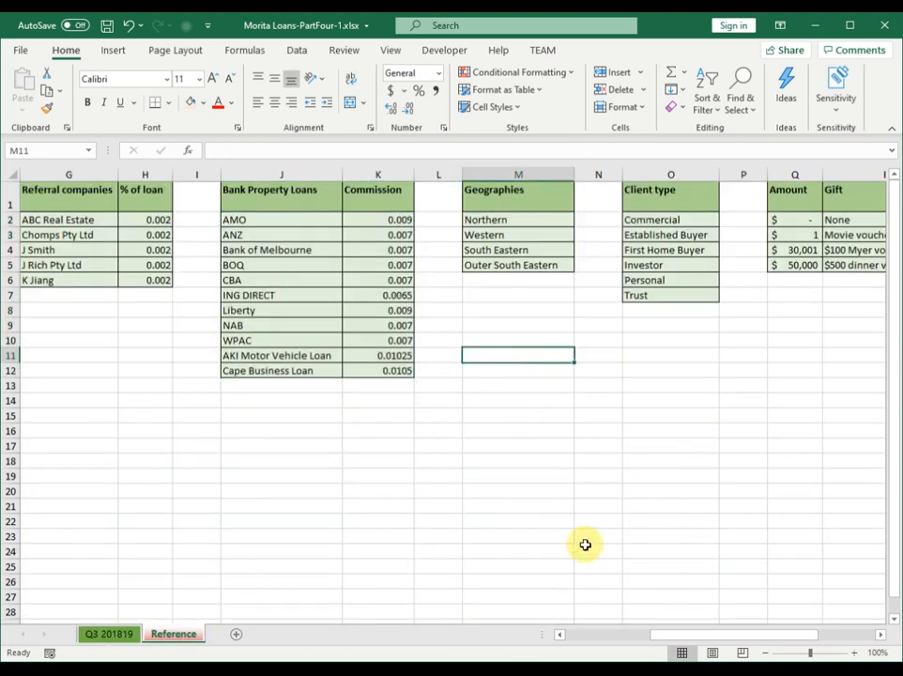
{"action": "left_click_drag", "start_coordinate": [728, 638], "coordinate": [639, 651]}
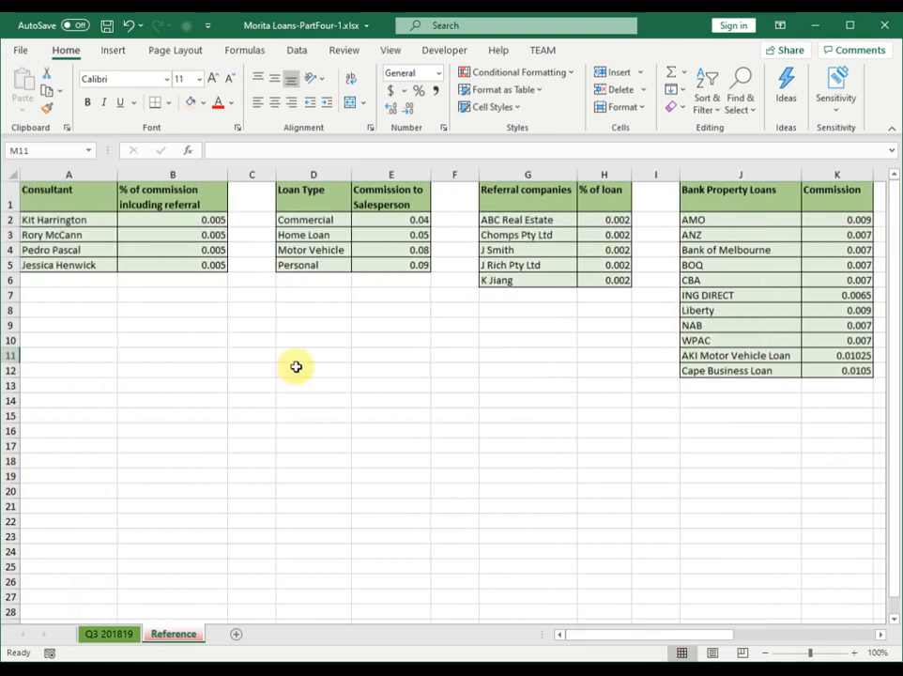
{"action": "left_click_drag", "start_coordinate": [302, 221], "coordinate": [374, 266]}
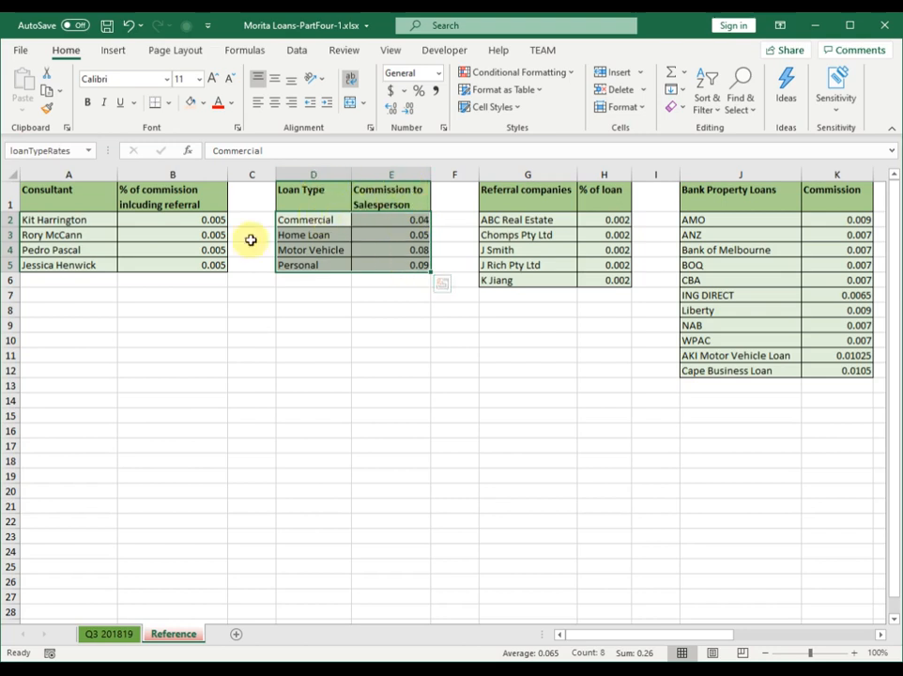
{"action": "left_click", "coordinate": [38, 150]}
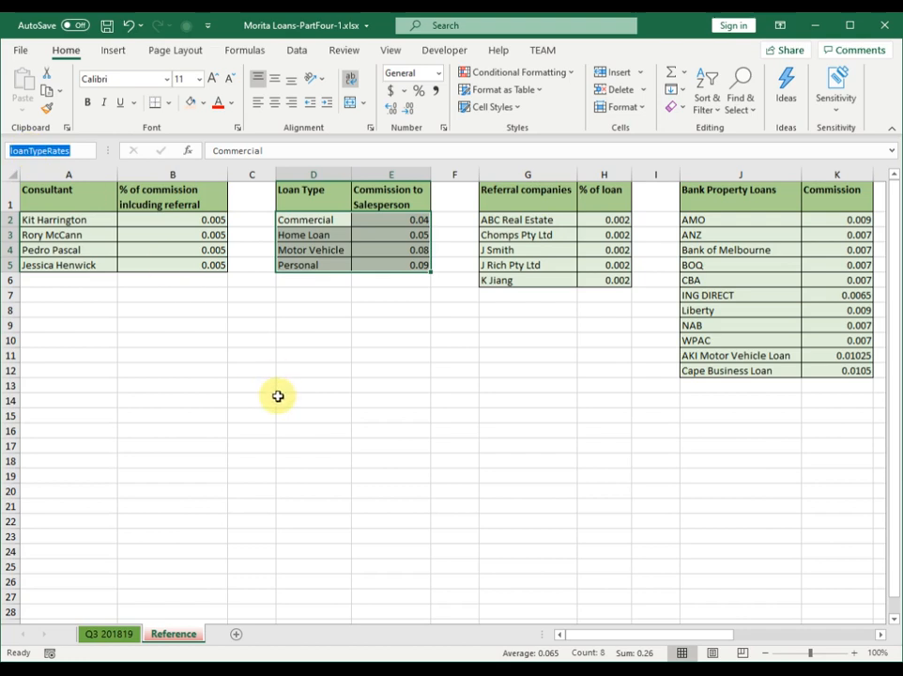
{"action": "left_click", "coordinate": [211, 297]}
{"action": "left_click", "coordinate": [371, 293]}
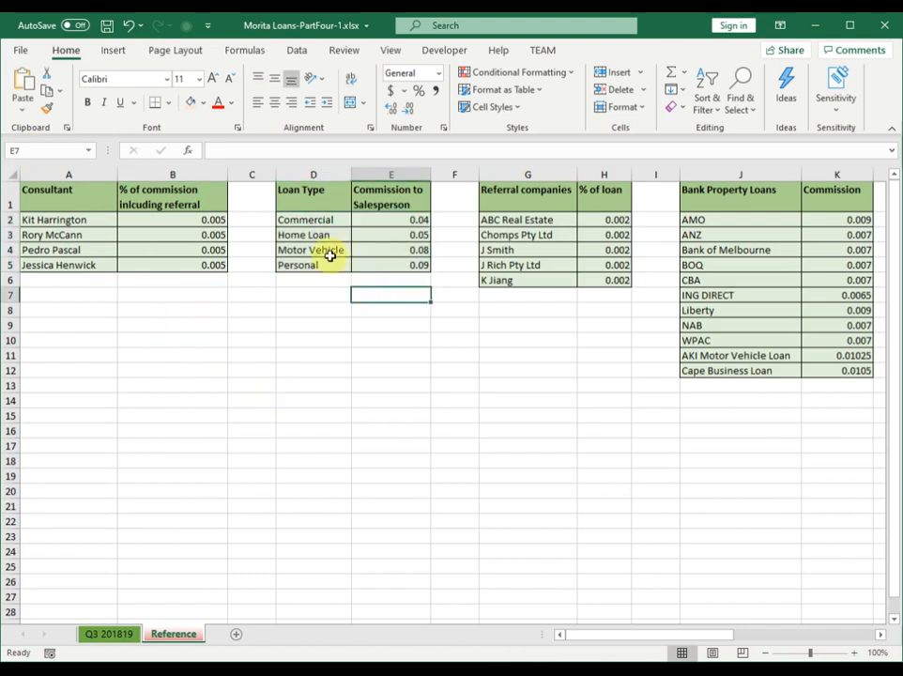
{"action": "left_click_drag", "start_coordinate": [313, 219], "coordinate": [399, 265]}
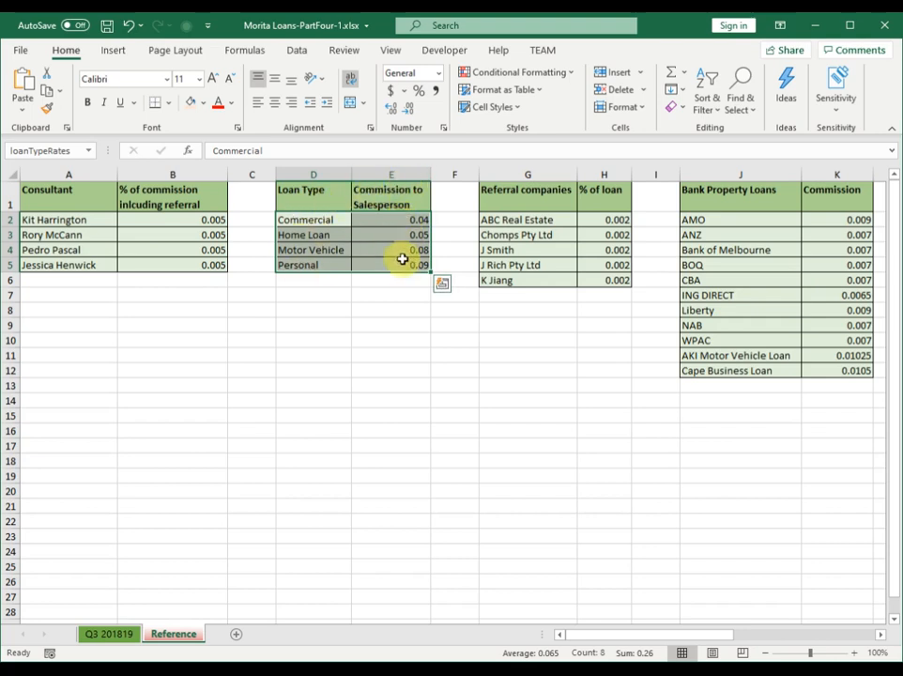
Start a VLOOKUP in cell R2 of the Q3 201819 sheet with loan type cell B2 as the lookup value
{"action": "left_click", "coordinate": [113, 632]}
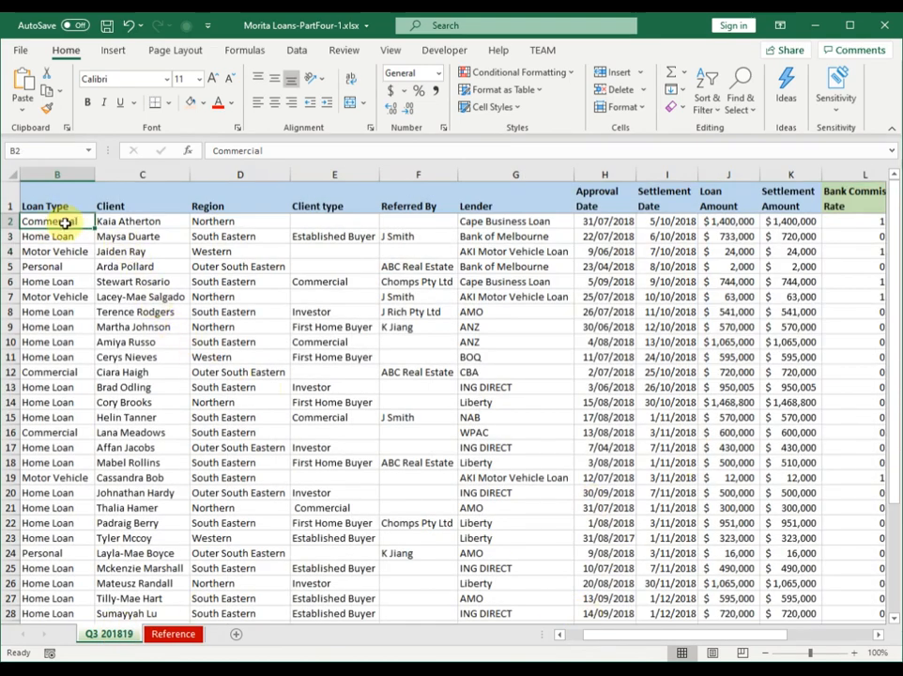
{"action": "left_click_drag", "start_coordinate": [680, 637], "coordinate": [785, 638]}
{"action": "left_click", "coordinate": [791, 221]}
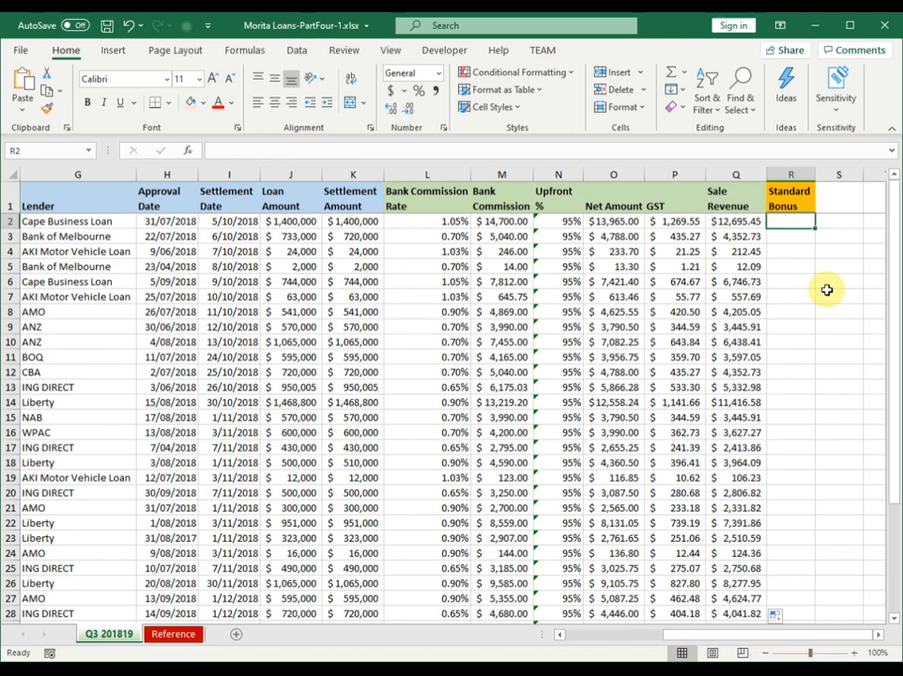
{"action": "left_click", "coordinate": [189, 151]}
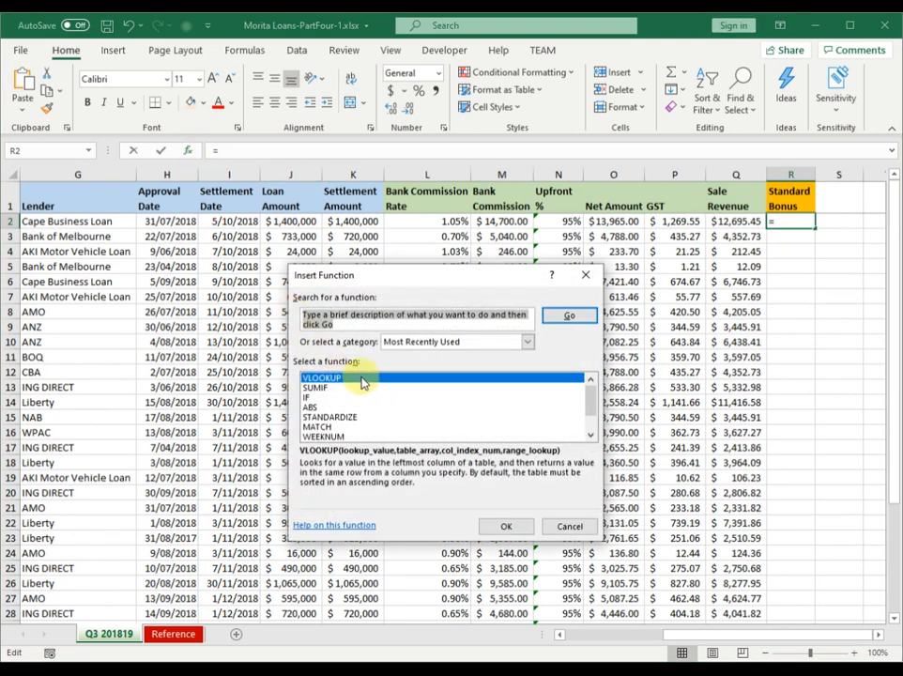
{"action": "double_click", "coordinate": [362, 379]}
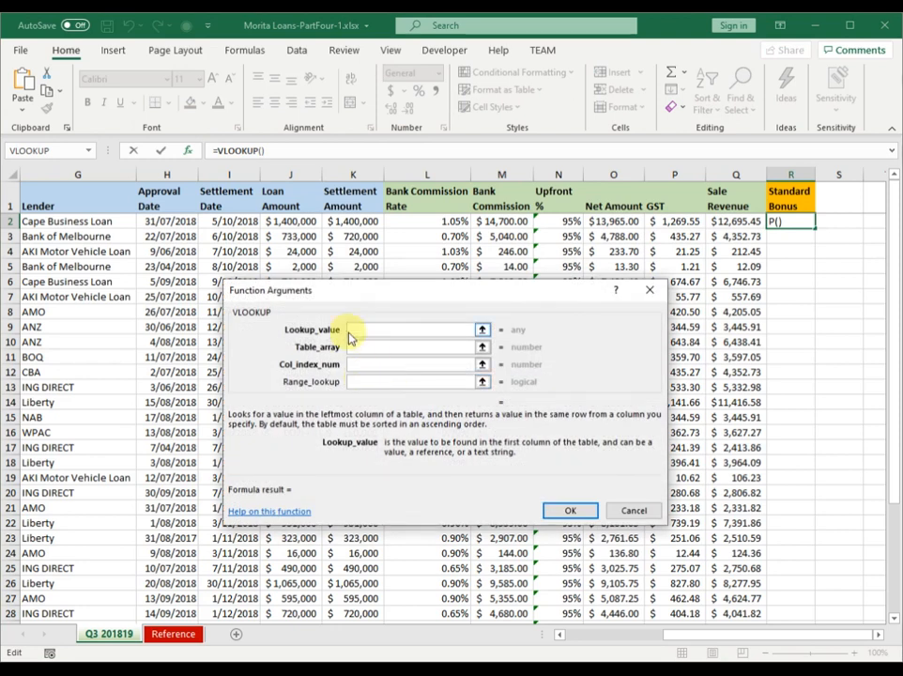
{"action": "left_click_drag", "start_coordinate": [680, 641], "coordinate": [574, 645]}
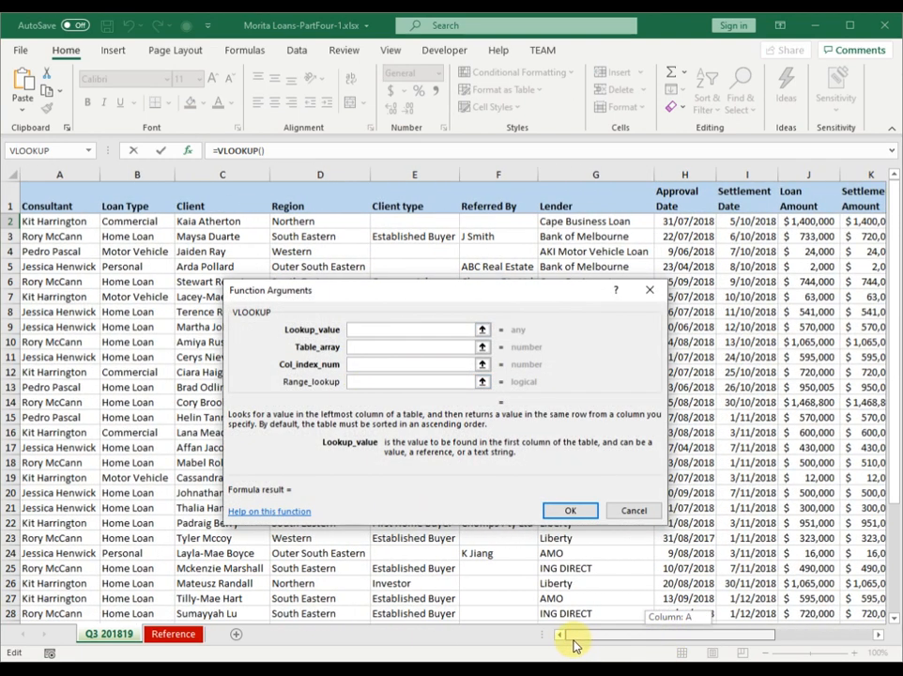
{"action": "left_click", "coordinate": [129, 222]}
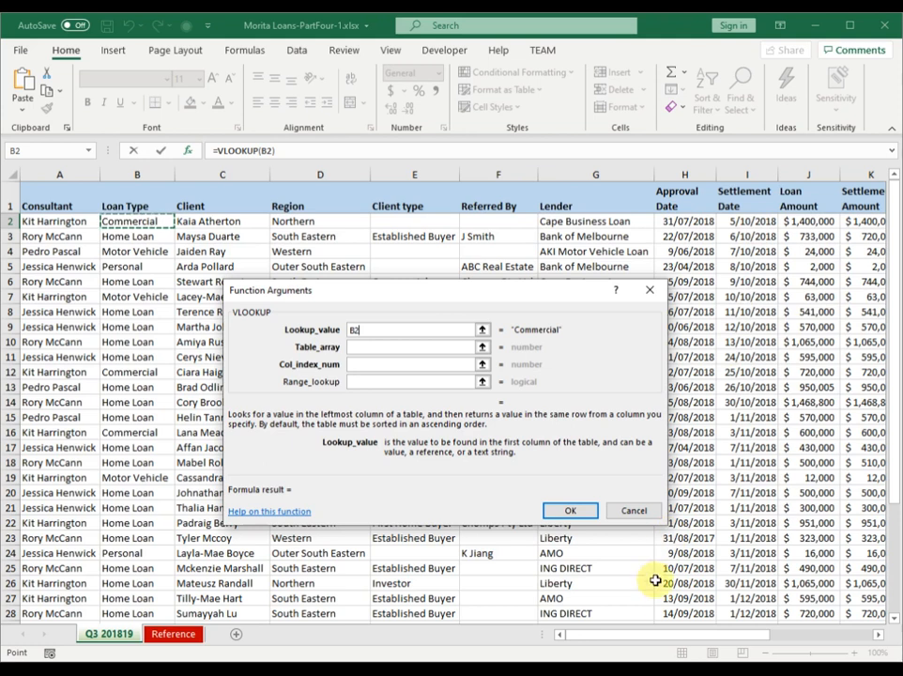
Set the VLOOKUP table array to the loanTypeRates range, D2:E5 on the Reference sheet
{"action": "left_click_drag", "start_coordinate": [666, 635], "coordinate": [768, 637]}
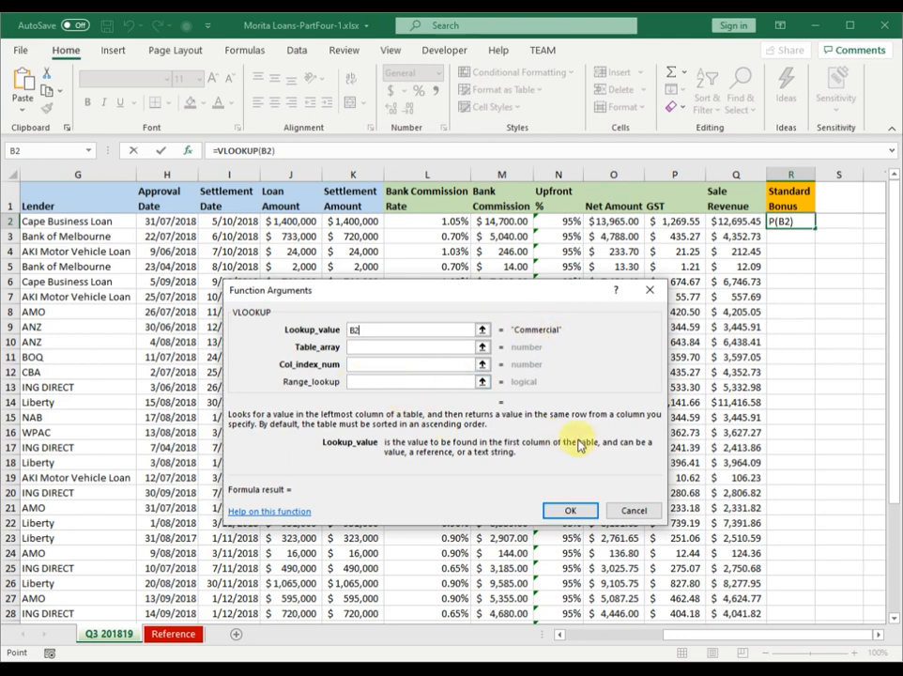
{"action": "left_click", "coordinate": [368, 347]}
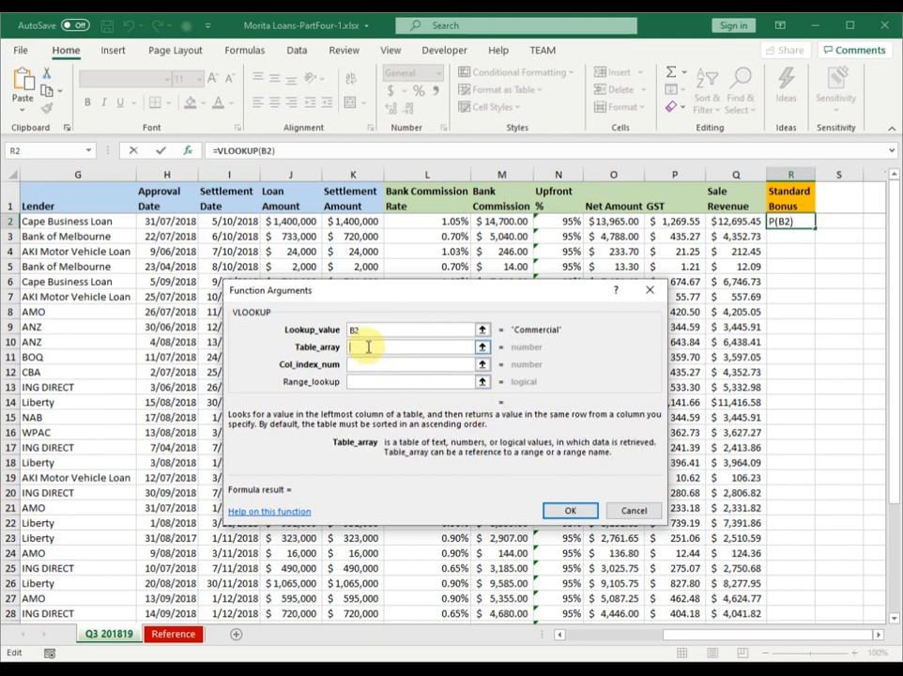
{"action": "type", "text": "loanTypeRates"}
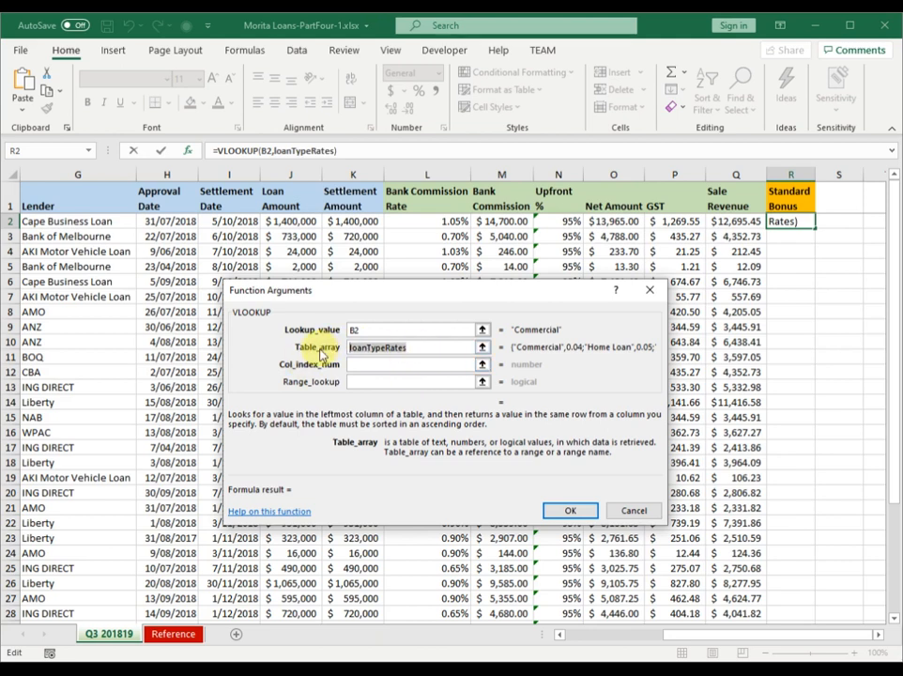
{"action": "key", "text": "BackSpace"}
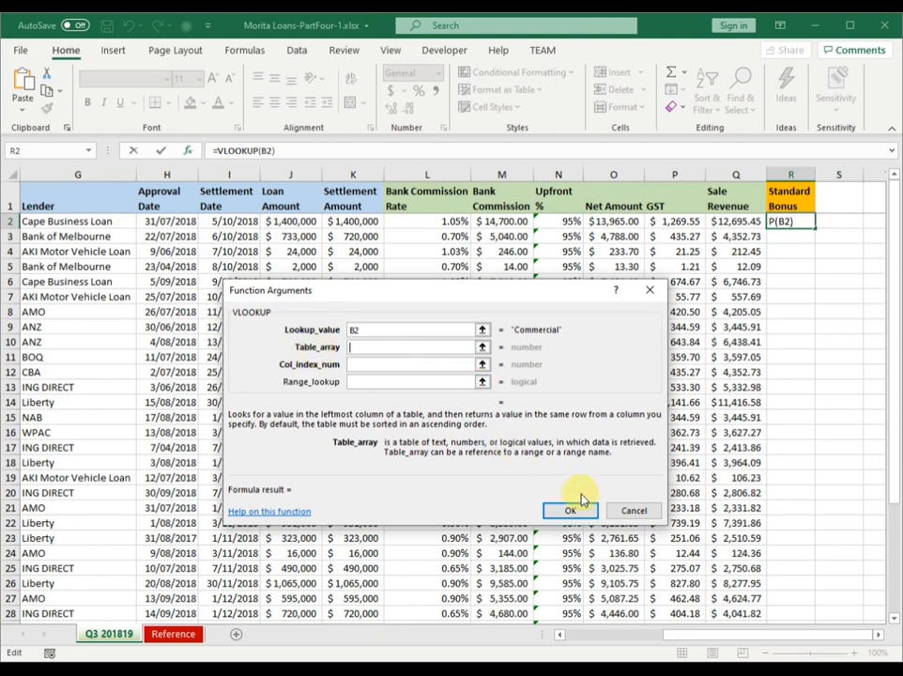
{"action": "left_click", "coordinate": [192, 634]}
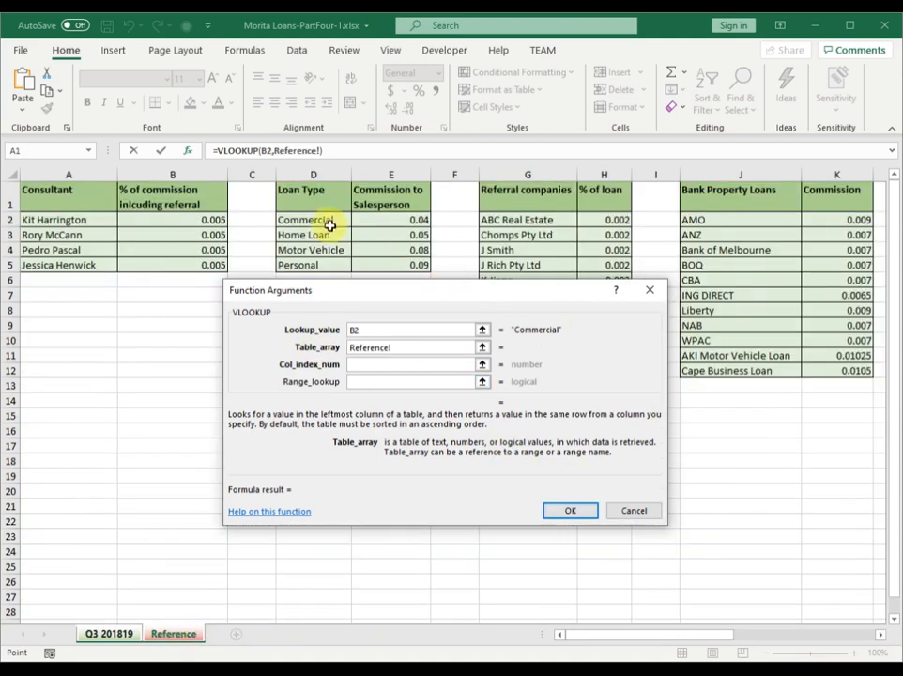
{"action": "left_click_drag", "start_coordinate": [316, 220], "coordinate": [381, 267]}
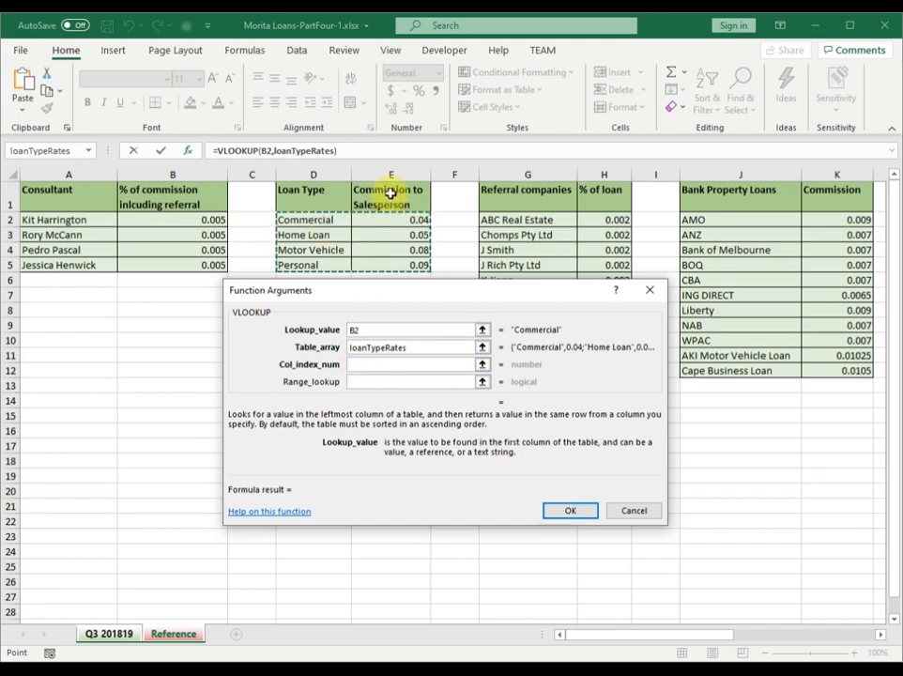
Set the VLOOKUP column index to 2 and the range lookup to false, and insert the function
{"action": "left_click", "coordinate": [371, 365]}
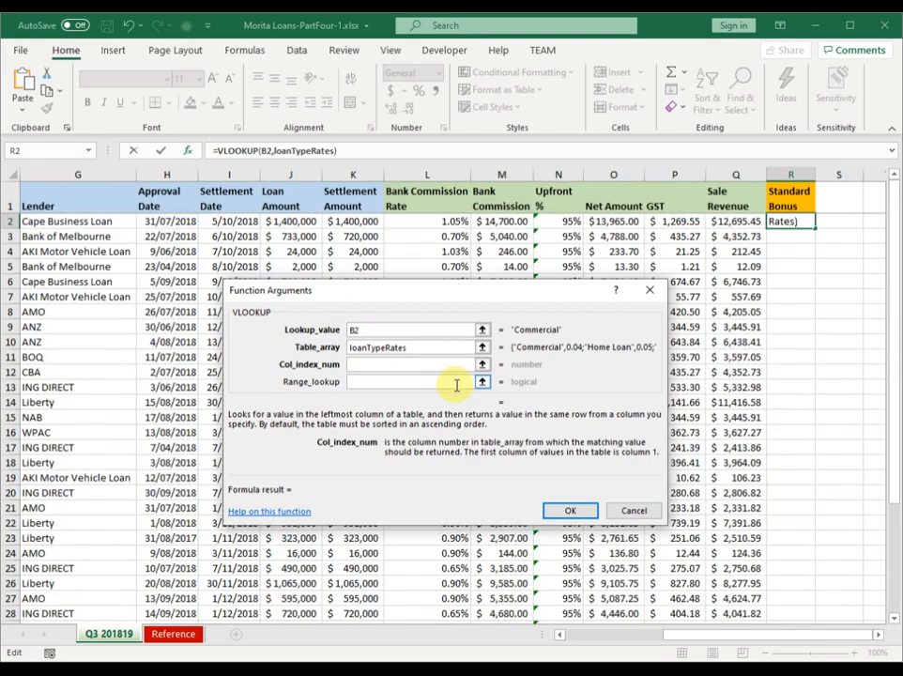
{"action": "type", "text": "2"}
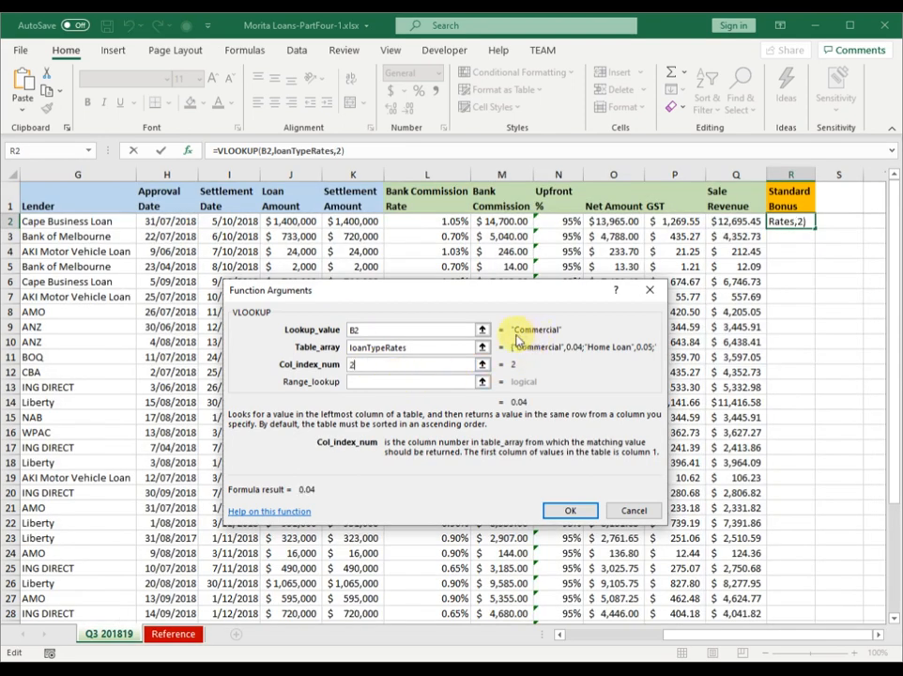
{"action": "left_click", "coordinate": [387, 383]}
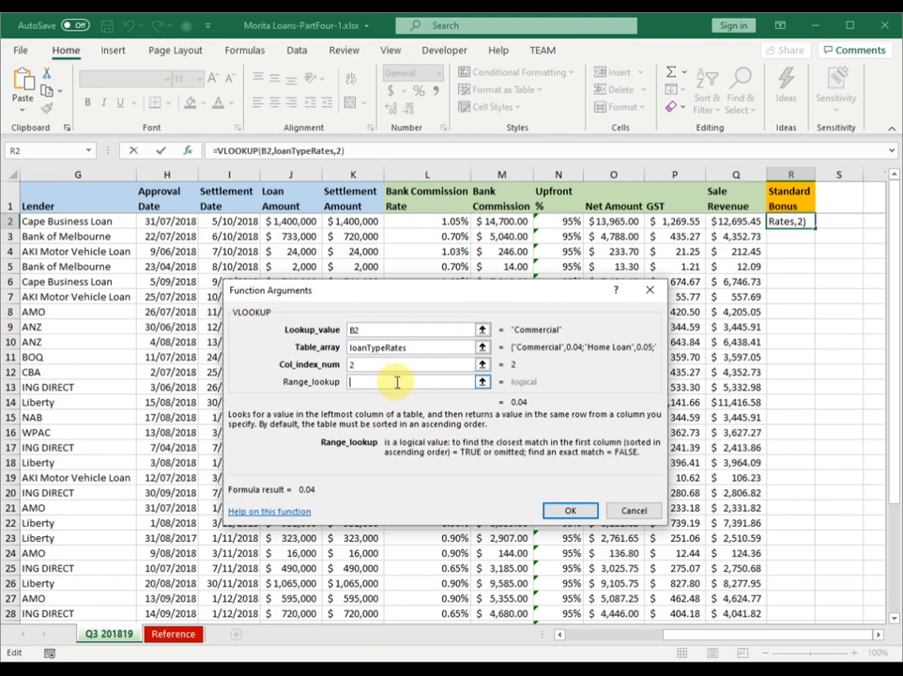
{"action": "type", "text": "false"}
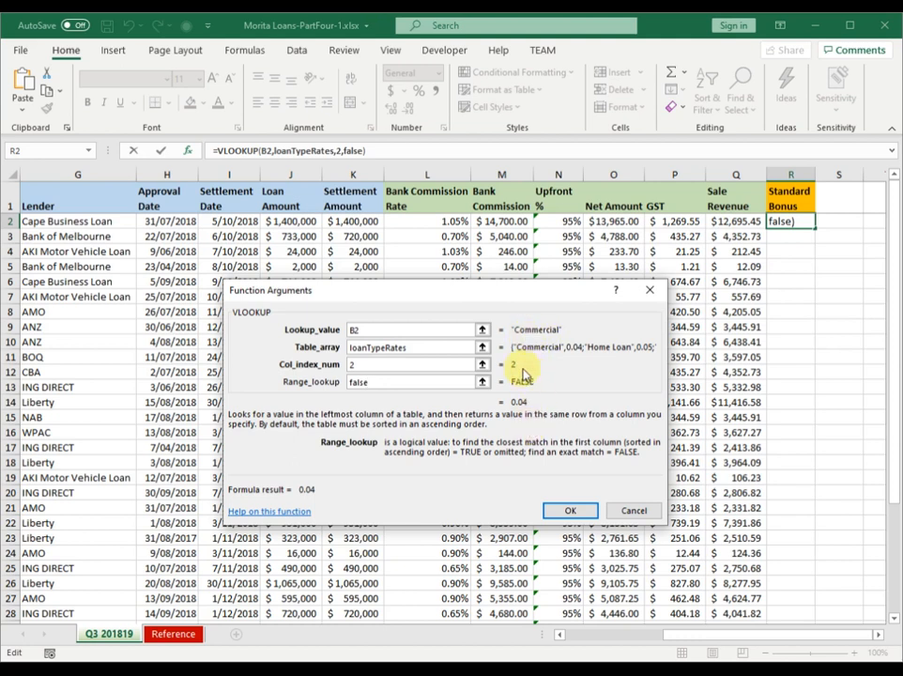
{"action": "left_click", "coordinate": [575, 512]}
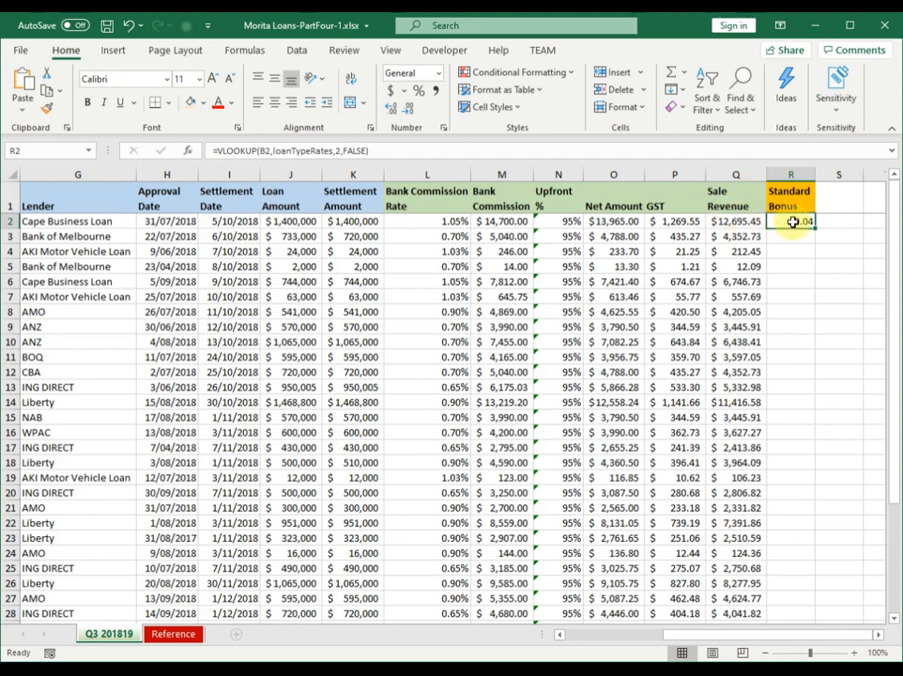
Extend the VLOOKUP formula in R2 to multiply the commission rate by the sale revenue in Q2
{"action": "left_click", "coordinate": [420, 150]}
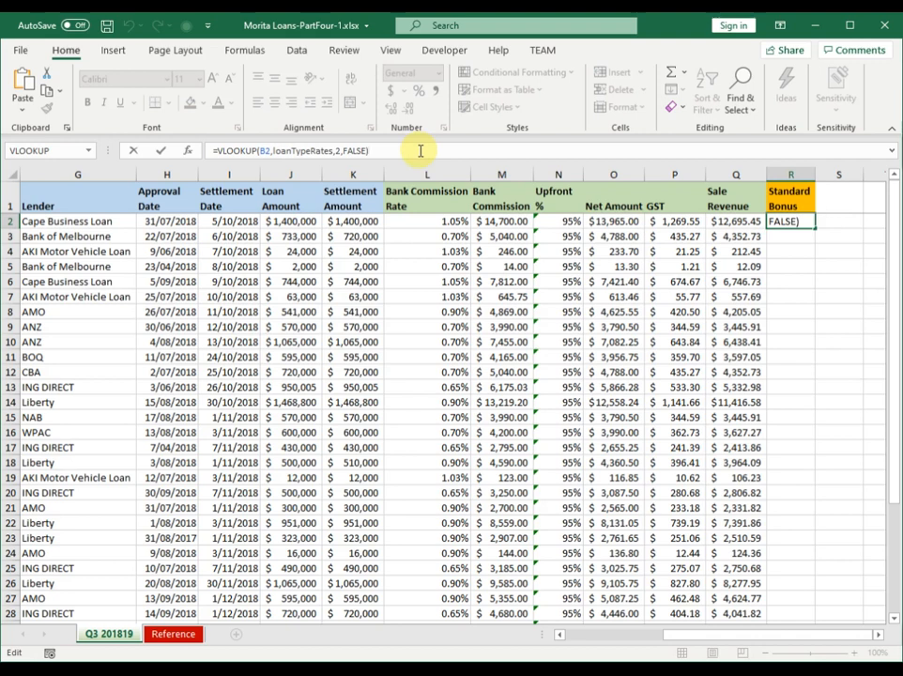
{"action": "type", "text": "*"}
{"action": "left_click", "coordinate": [735, 221]}
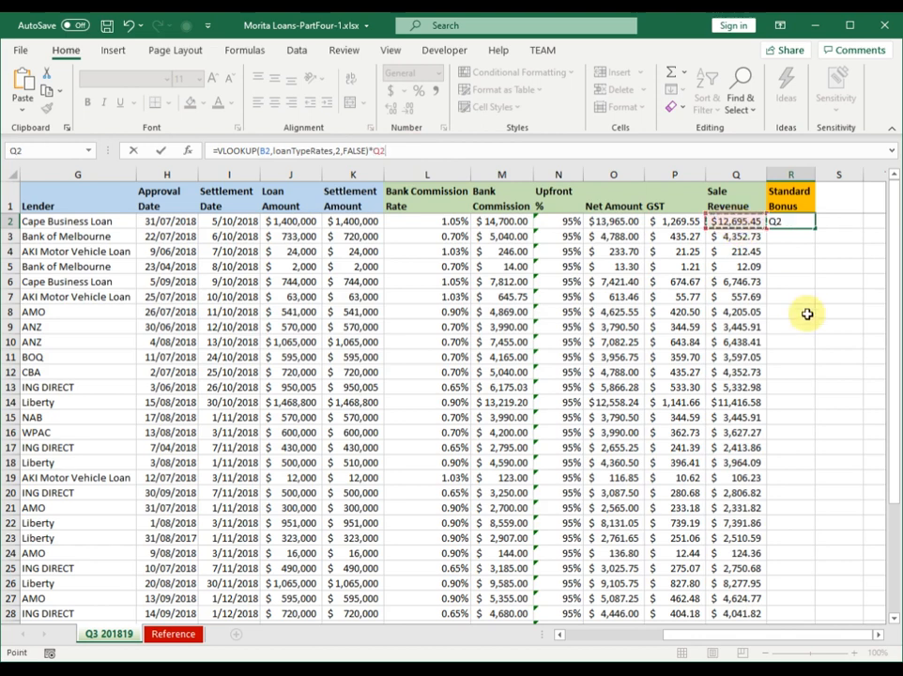
{"action": "key", "text": "Return"}
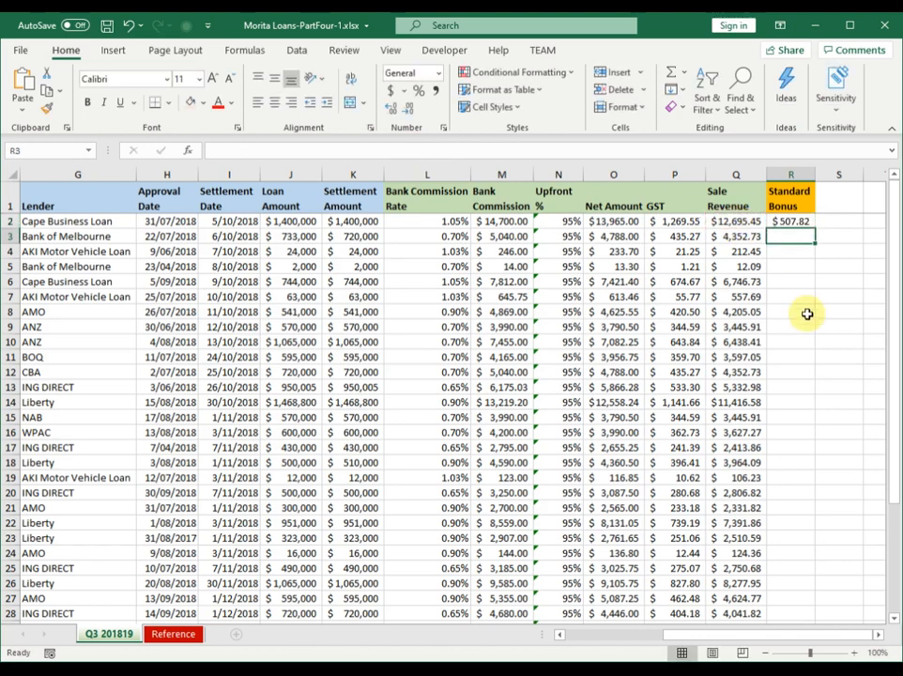
Fill the Standard Bonus formula in R2 down to all loan rows of the Q3 201819 sheet
{"action": "left_click", "coordinate": [803, 221]}
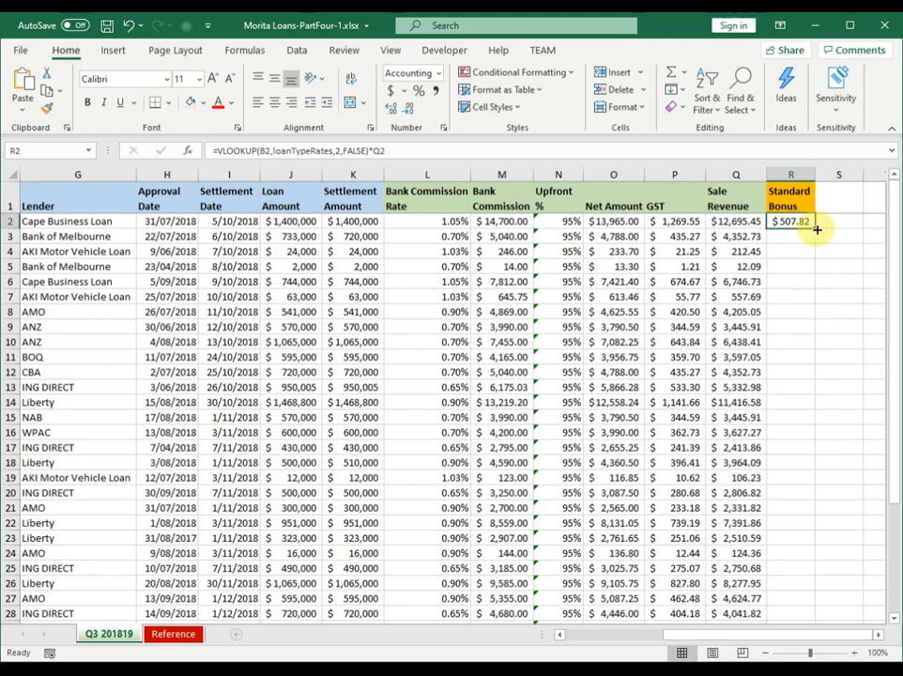
{"action": "double_click", "coordinate": [817, 230]}
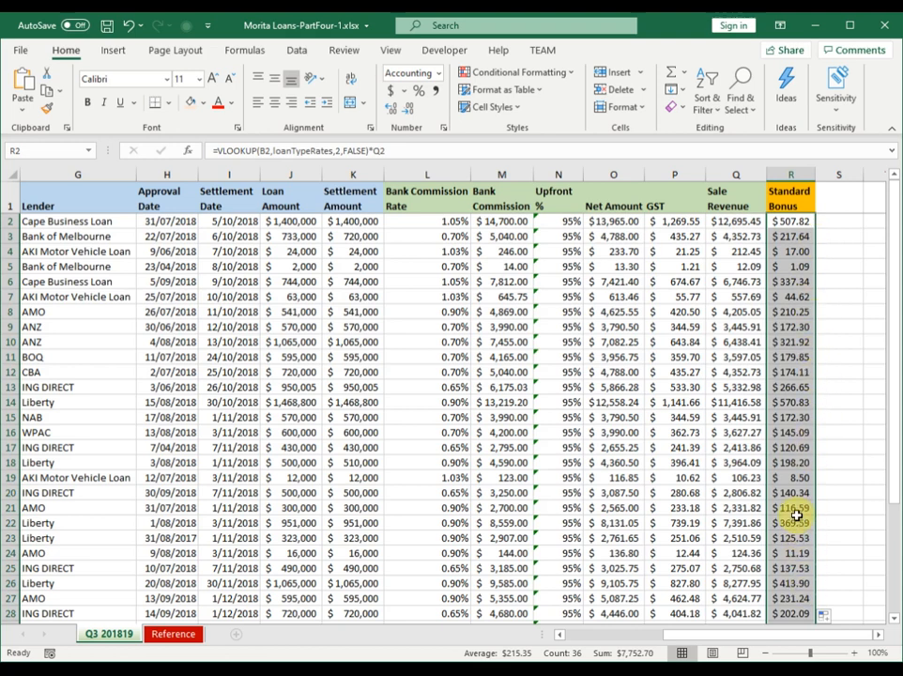
{"action": "scroll", "coordinate": [796, 512], "scroll_direction": "down", "scroll_amount": 4}
{"action": "scroll", "coordinate": [795, 489], "scroll_direction": "up", "scroll_amount": 4}
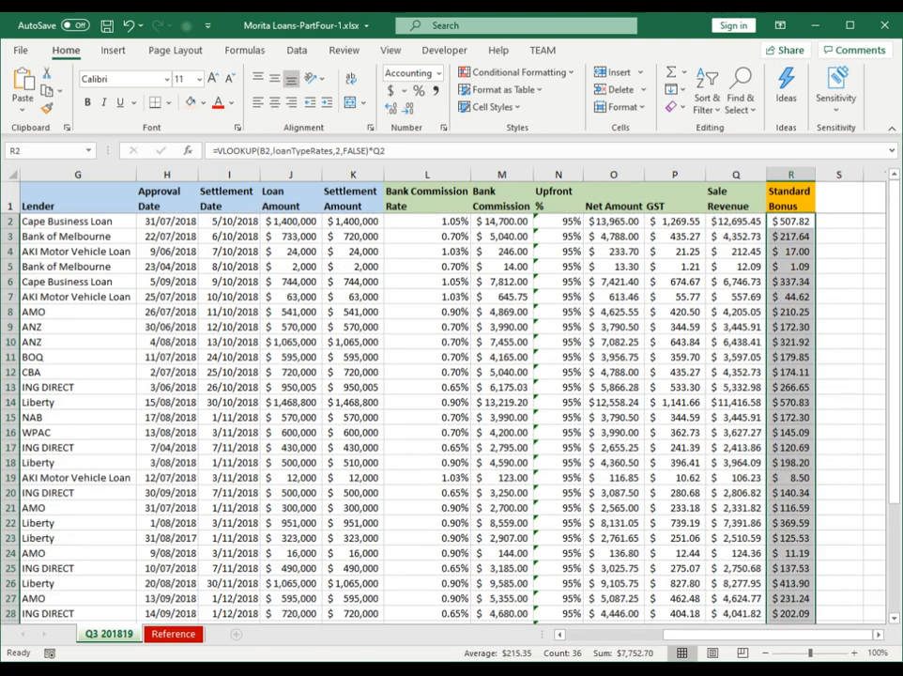
{"action": "left_click", "coordinate": [556, 222]}
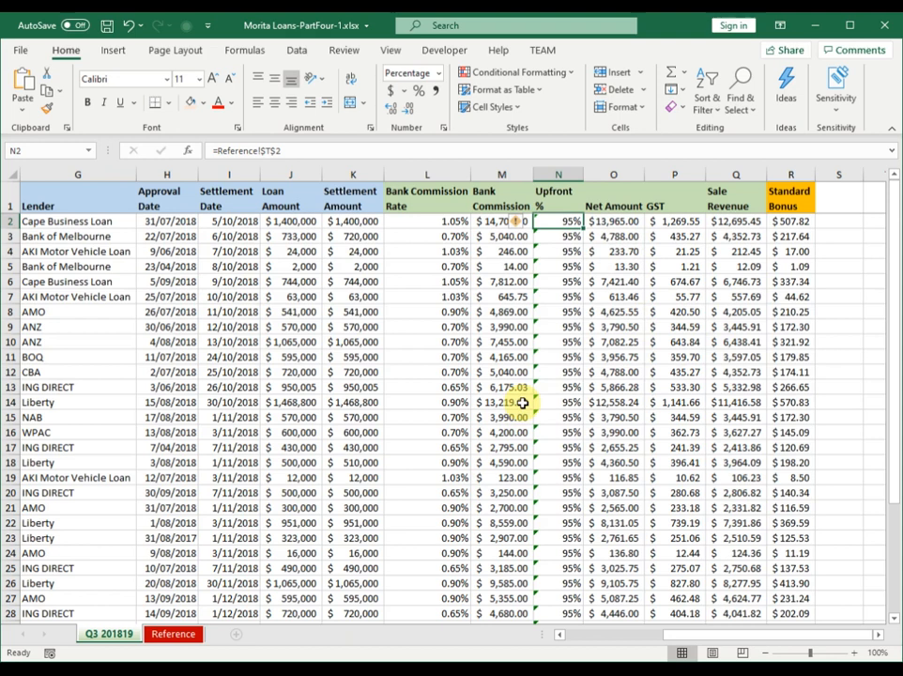
{"action": "key", "text": "ctrl+Home"}
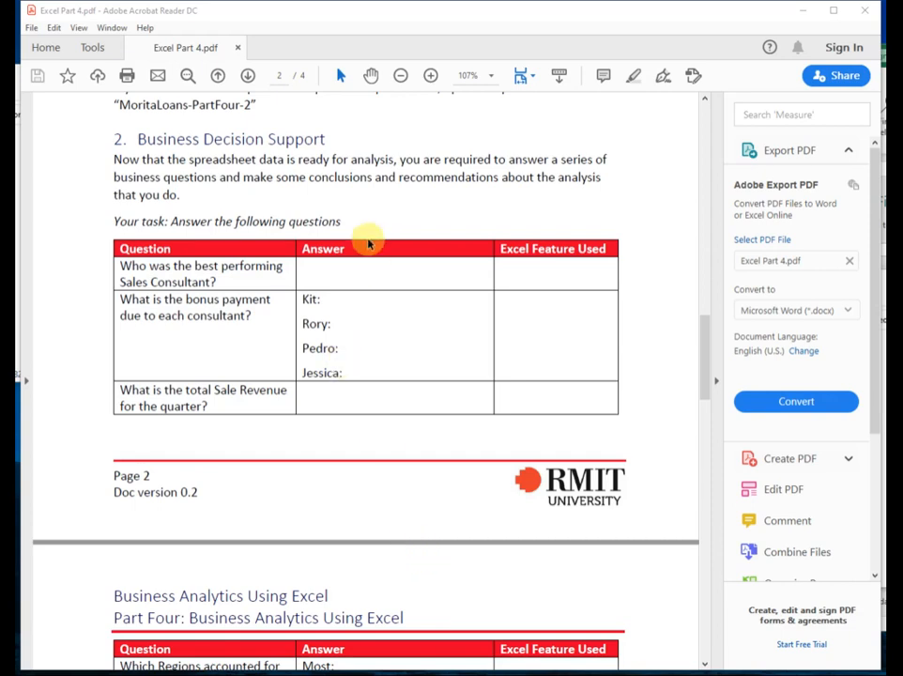
Switch to Excel Part 4.pdf in Acrobat Reader and read the questions in the Business Decision Support section
{"action": "left_click_drag", "start_coordinate": [329, 141], "coordinate": [176, 146]}
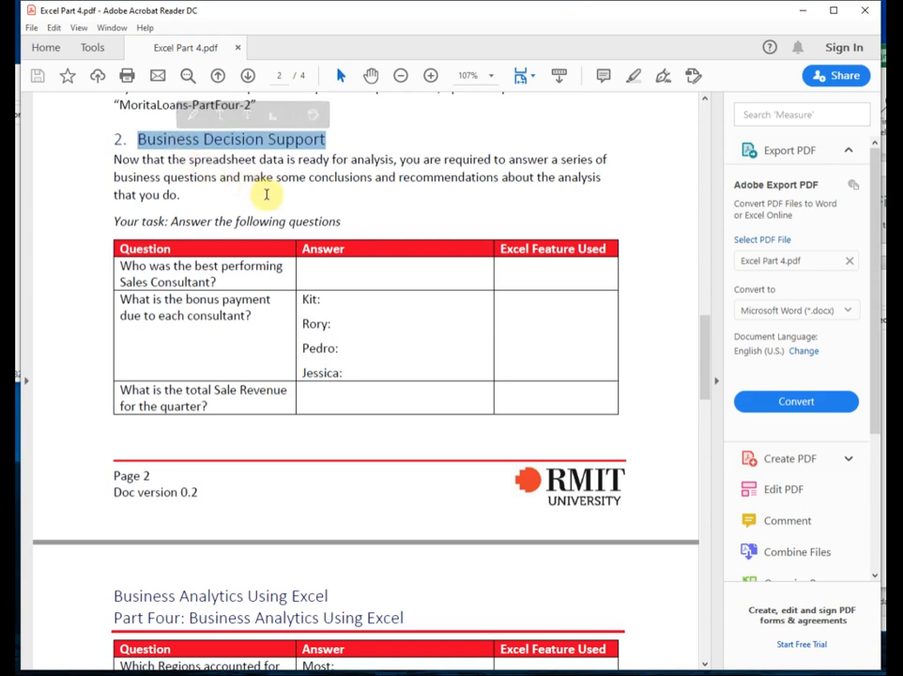
{"action": "left_click", "coordinate": [342, 191]}
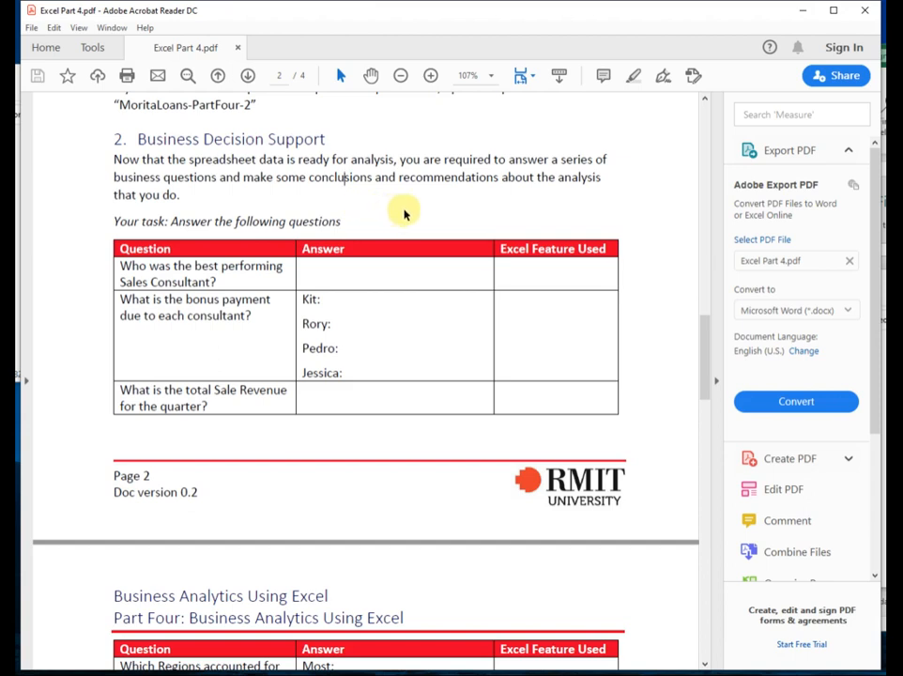
{"action": "scroll", "coordinate": [404, 215], "scroll_direction": "down", "scroll_amount": 1}
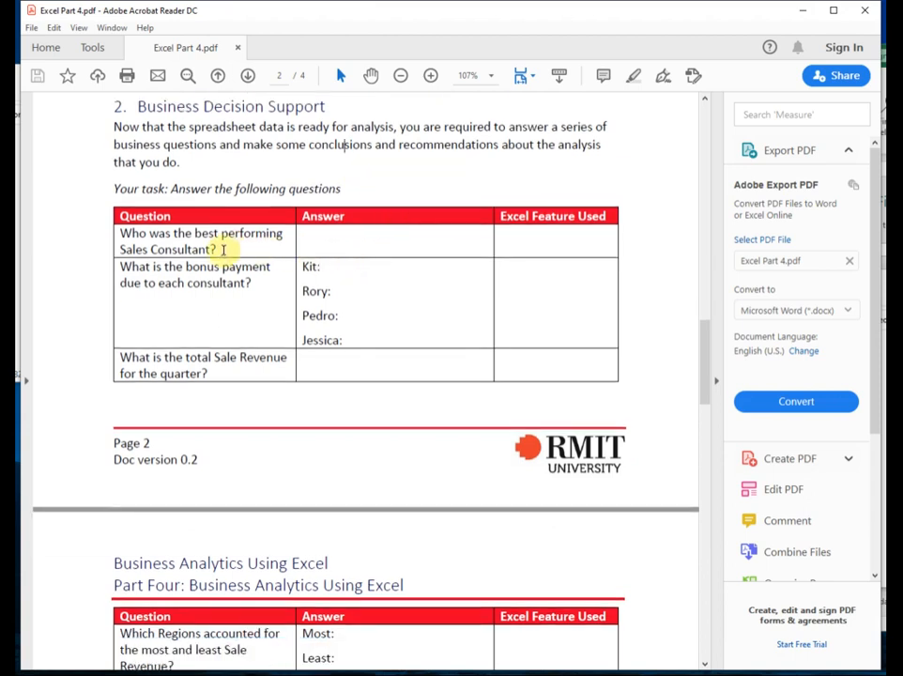
{"action": "left_click_drag", "start_coordinate": [220, 249], "coordinate": [120, 233]}
{"action": "left_click", "coordinate": [336, 250]}
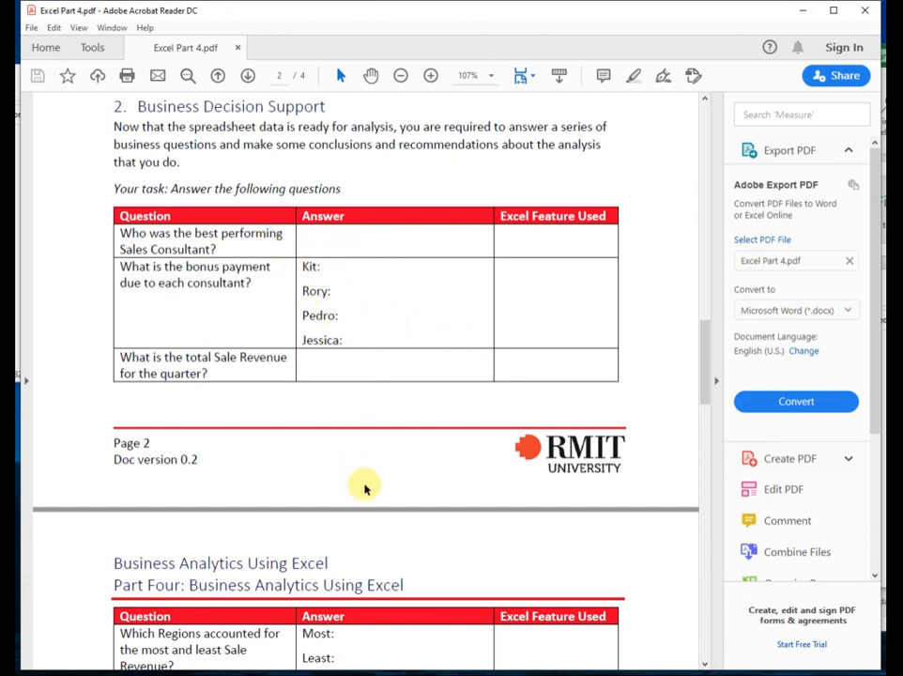
{"action": "scroll", "coordinate": [399, 529], "scroll_direction": "down", "scroll_amount": 3}
{"action": "scroll", "coordinate": [395, 516], "scroll_direction": "up", "scroll_amount": 5}
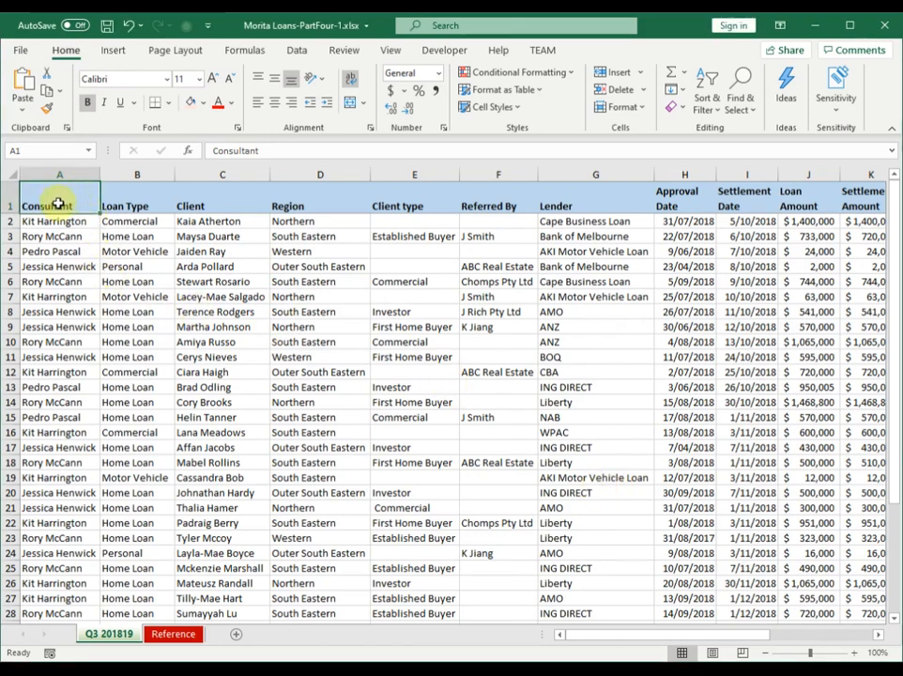
Return to the Q3 201819 sheet in Excel and examine the empty column S and the rows below the loan data
{"action": "left_click_drag", "start_coordinate": [642, 639], "coordinate": [760, 641]}
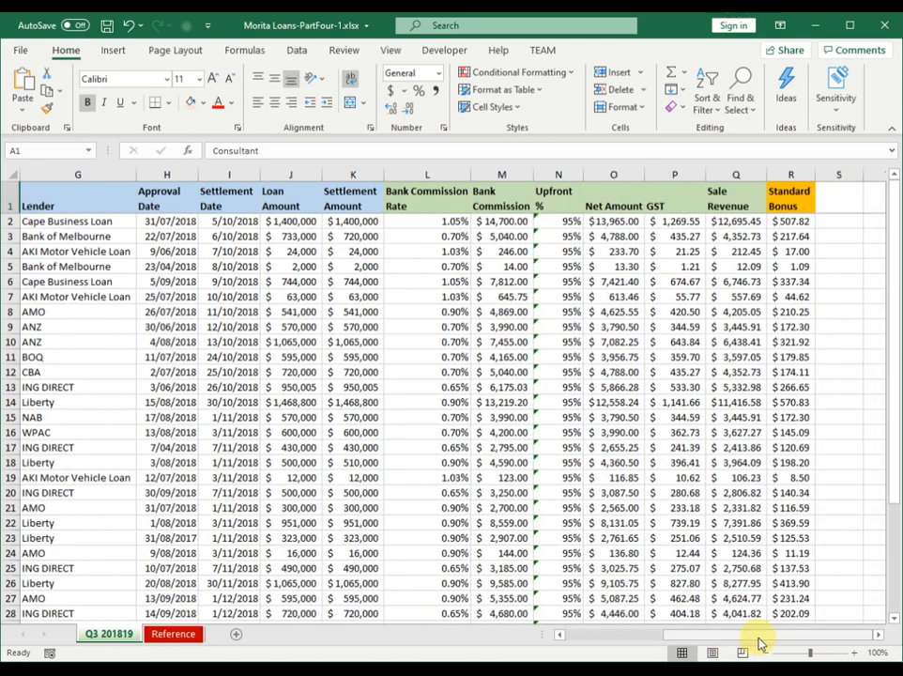
{"action": "left_click", "coordinate": [836, 175]}
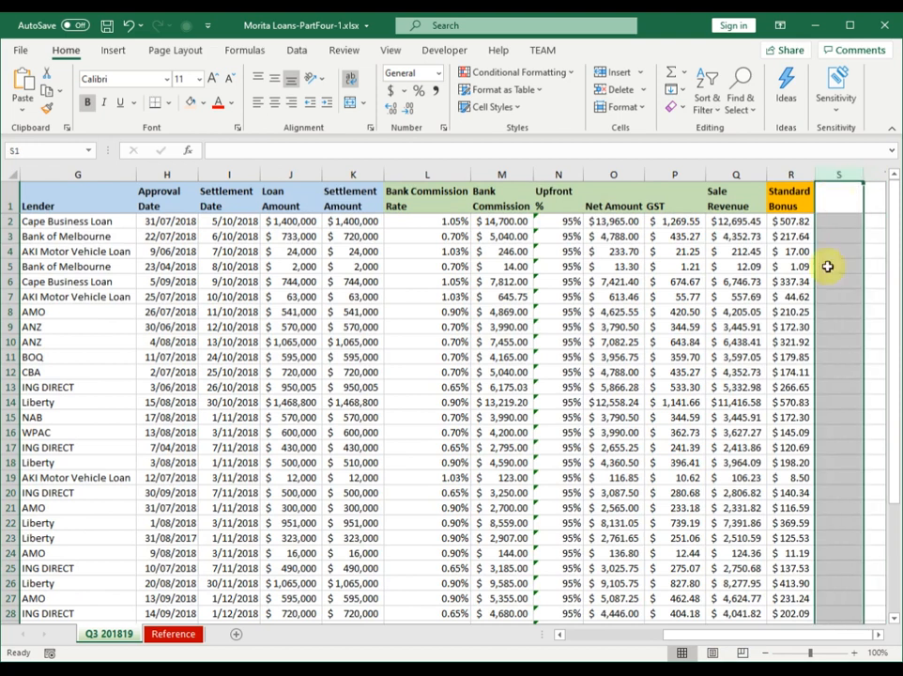
{"action": "left_click_drag", "start_coordinate": [790, 636], "coordinate": [413, 621]}
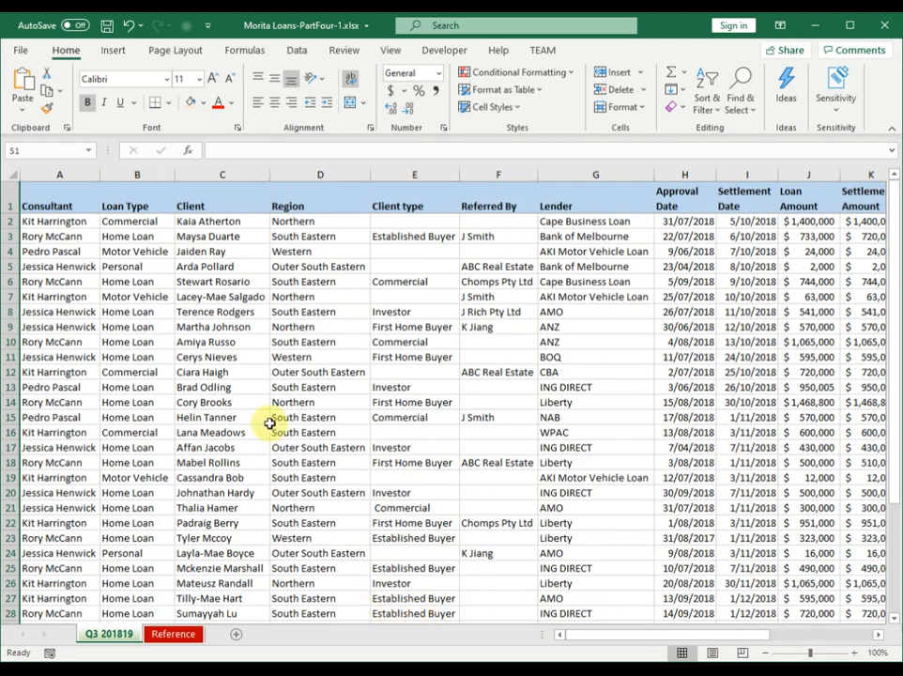
{"action": "scroll", "coordinate": [270, 423], "scroll_direction": "down", "scroll_amount": 7}
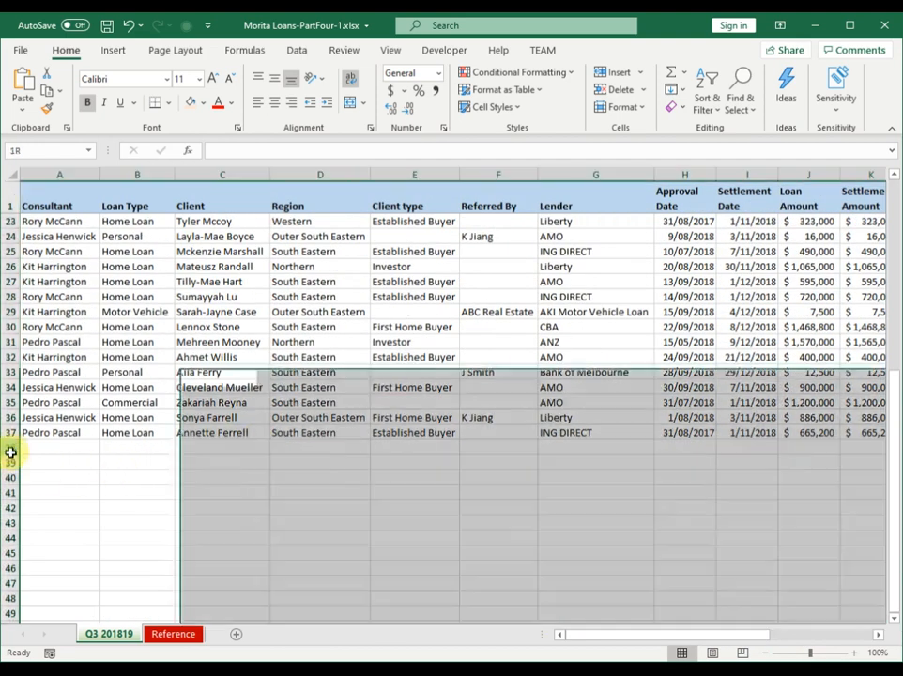
{"action": "left_click_drag", "start_coordinate": [11, 455], "coordinate": [19, 522]}
{"action": "left_click", "coordinate": [238, 488]}
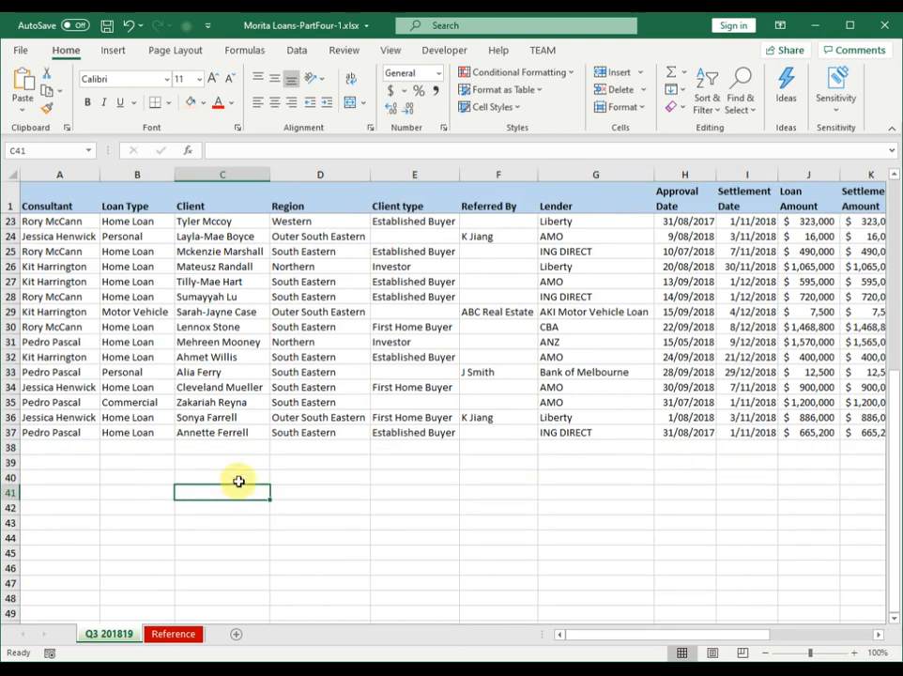
{"action": "key", "text": "ctrl+Home"}
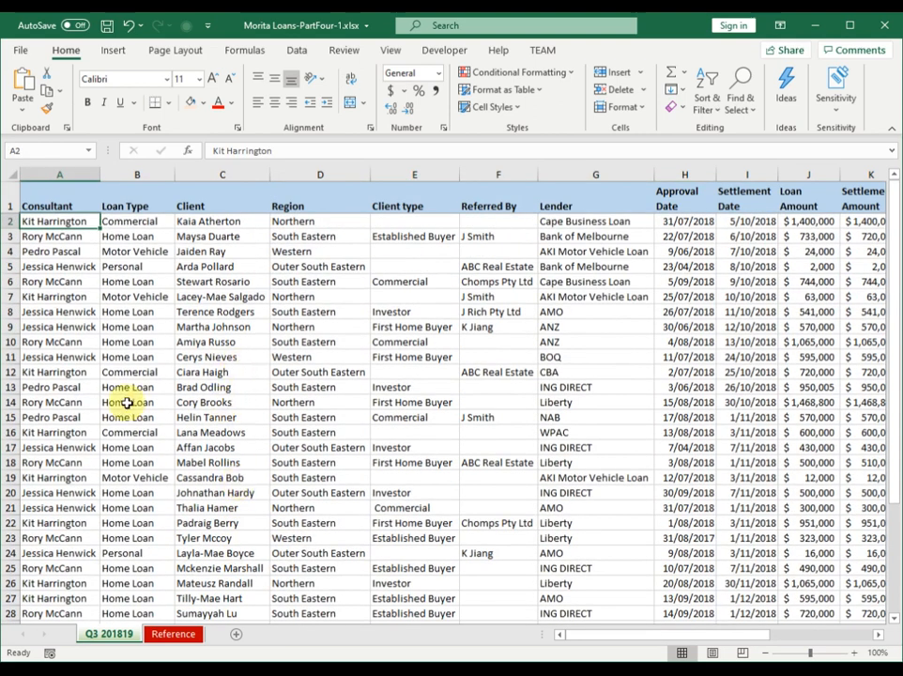
{"action": "left_click", "coordinate": [48, 204]}
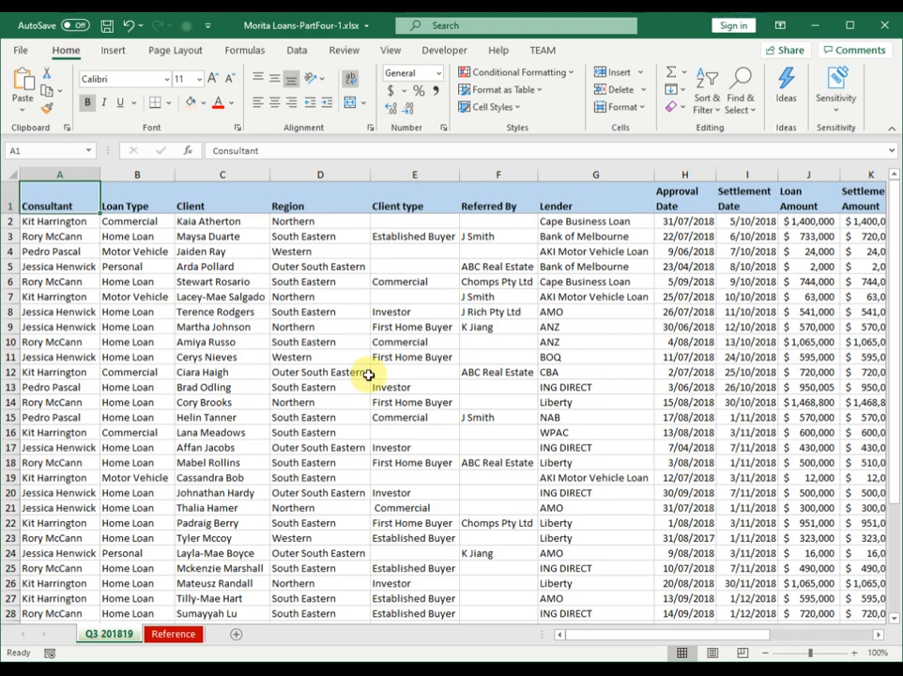
{"action": "key", "text": "ctrl+shift+End"}
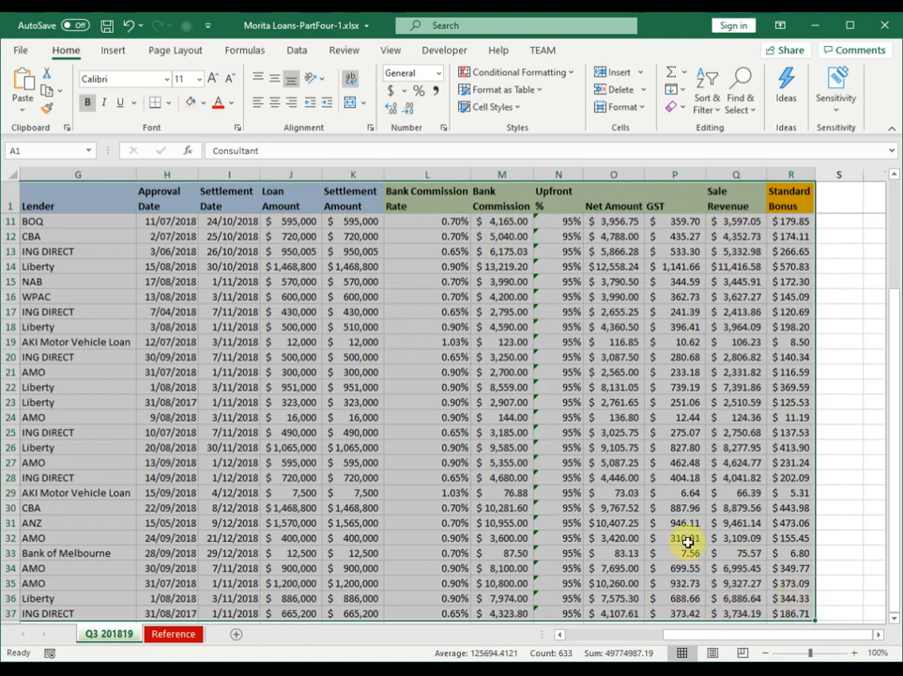
{"action": "key", "text": "Down"}
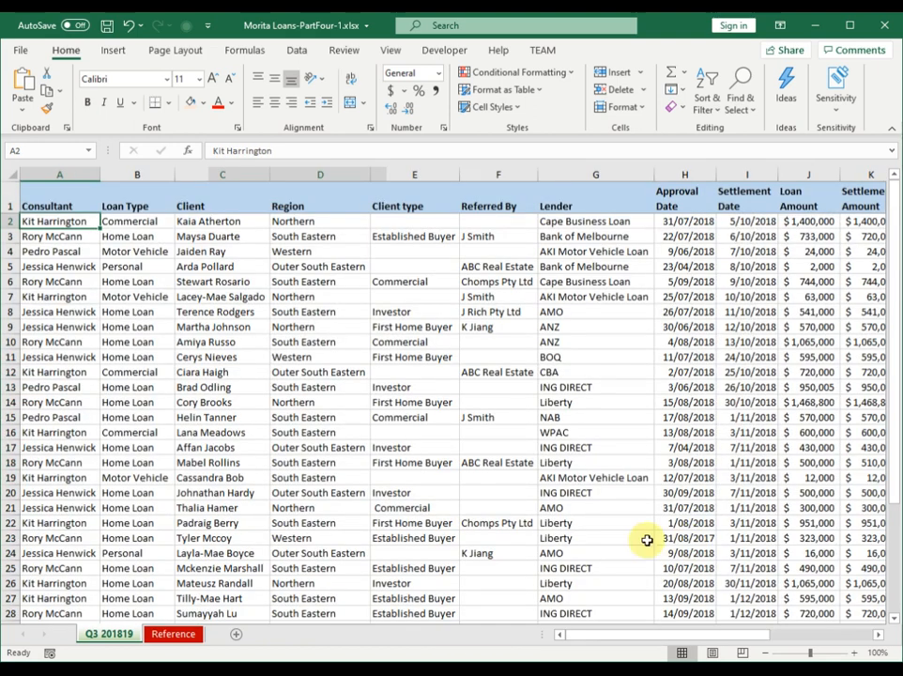
{"action": "left_click", "coordinate": [12, 175]}
{"action": "scroll", "coordinate": [452, 423], "scroll_direction": "down", "scroll_amount": 10}
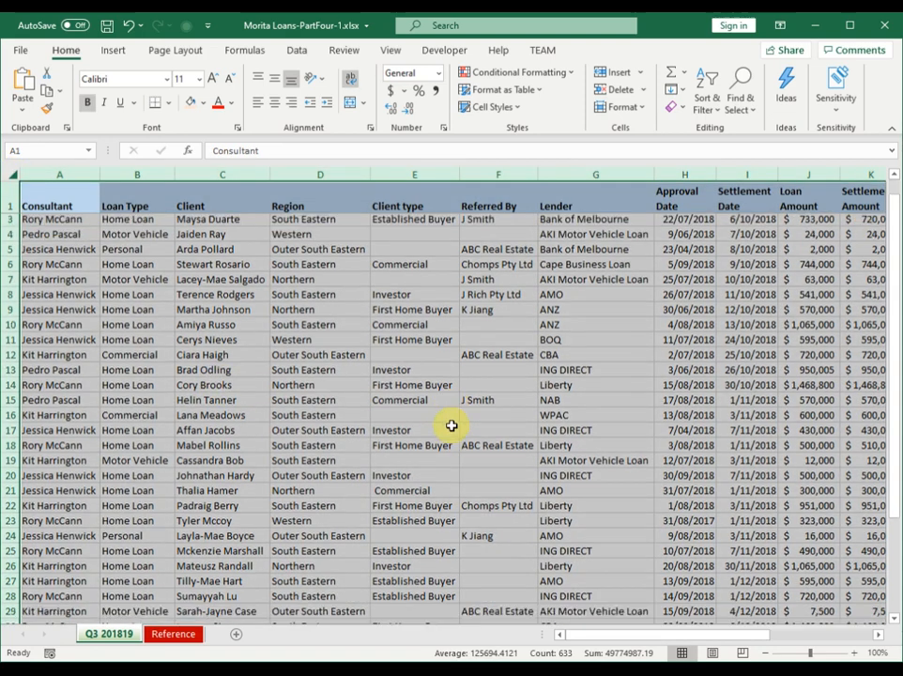
{"action": "scroll", "coordinate": [452, 423], "scroll_direction": "up", "scroll_amount": 7}
{"action": "scroll", "coordinate": [450, 424], "scroll_direction": "up", "scroll_amount": 3}
{"action": "scroll", "coordinate": [448, 423], "scroll_direction": "down", "scroll_amount": 1}
{"action": "scroll", "coordinate": [417, 385], "scroll_direction": "up", "scroll_amount": 1}
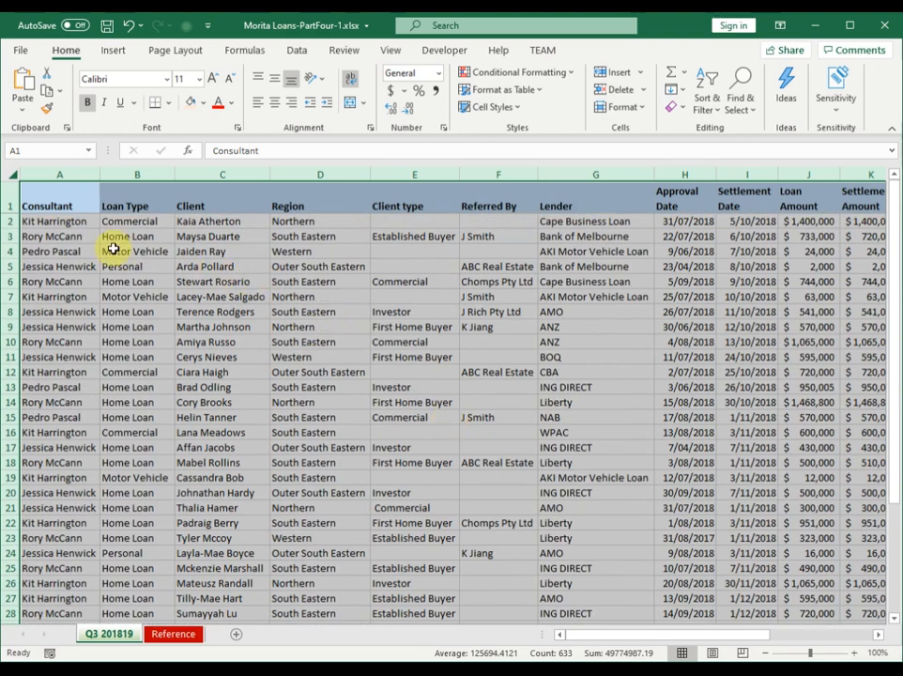
Insert a PivotTable on a new worksheet from the loan data in A1:R37 of the Q3 201819 sheet
{"action": "left_click", "coordinate": [48, 200]}
{"action": "left_click_drag", "start_coordinate": [67, 204], "coordinate": [801, 536]}
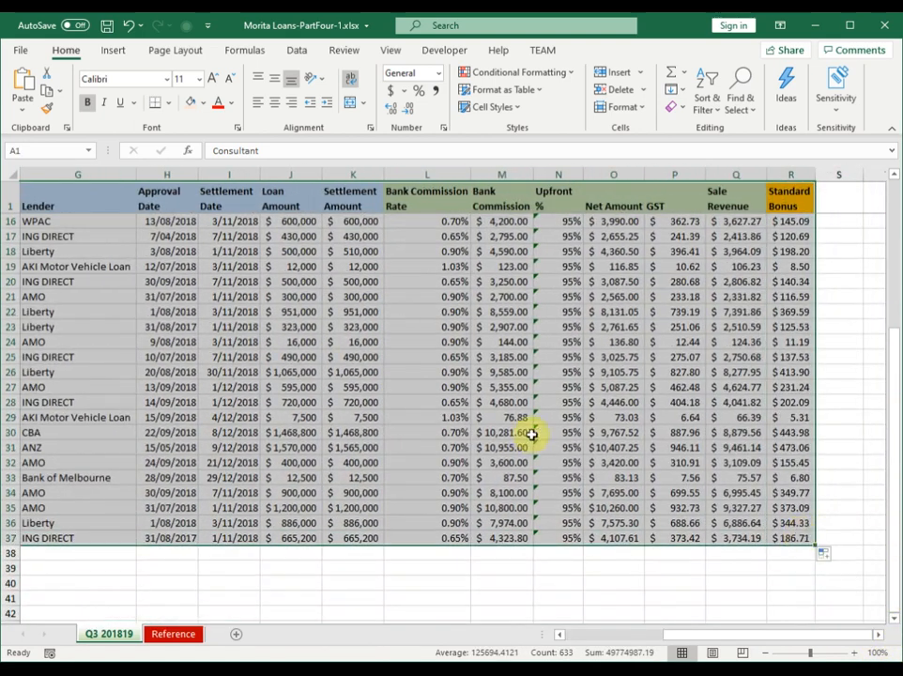
{"action": "left_click", "coordinate": [113, 52]}
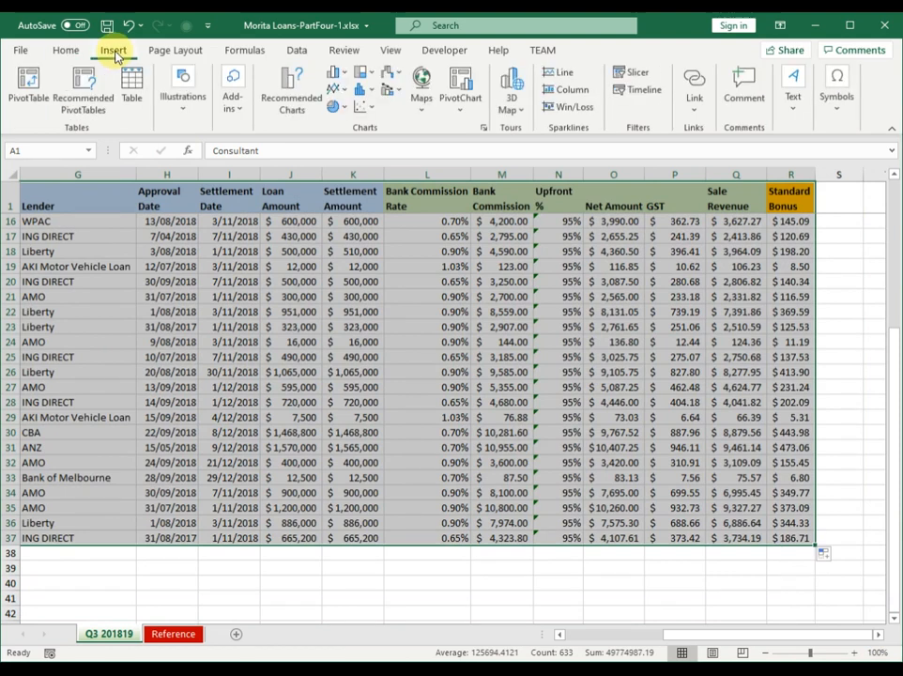
{"action": "left_click", "coordinate": [29, 90]}
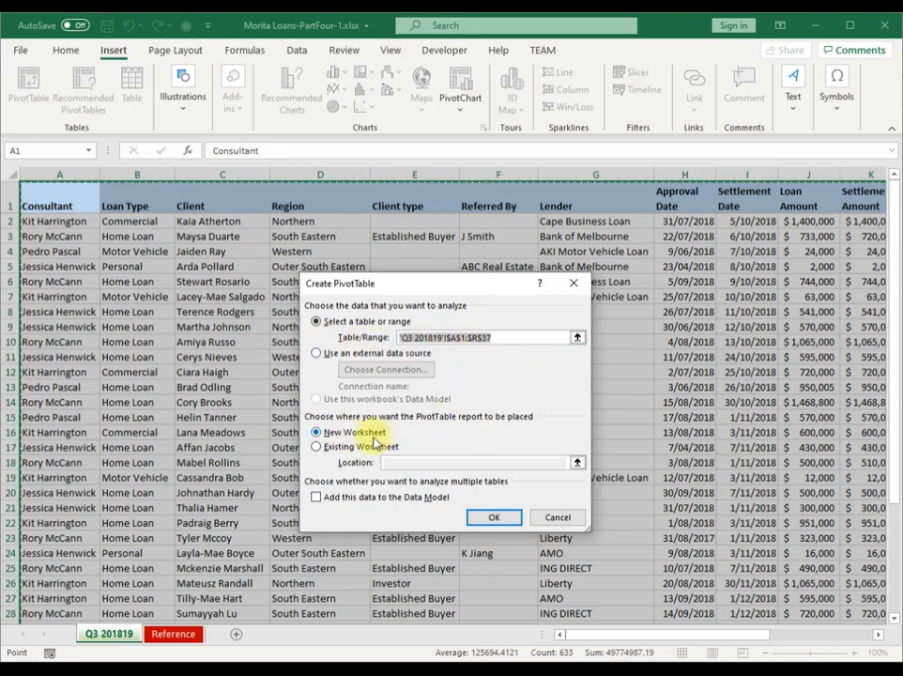
{"action": "left_click", "coordinate": [498, 519]}
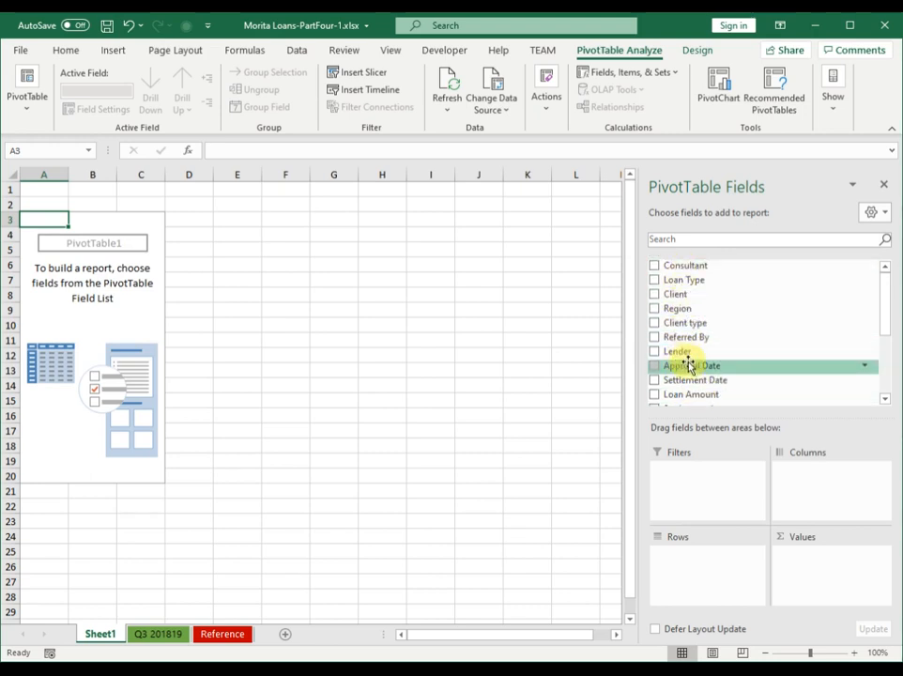
Rename the new PivotTable worksheet as pivot-table
{"action": "double_click", "coordinate": [106, 639]}
{"action": "type", "text": "p"}
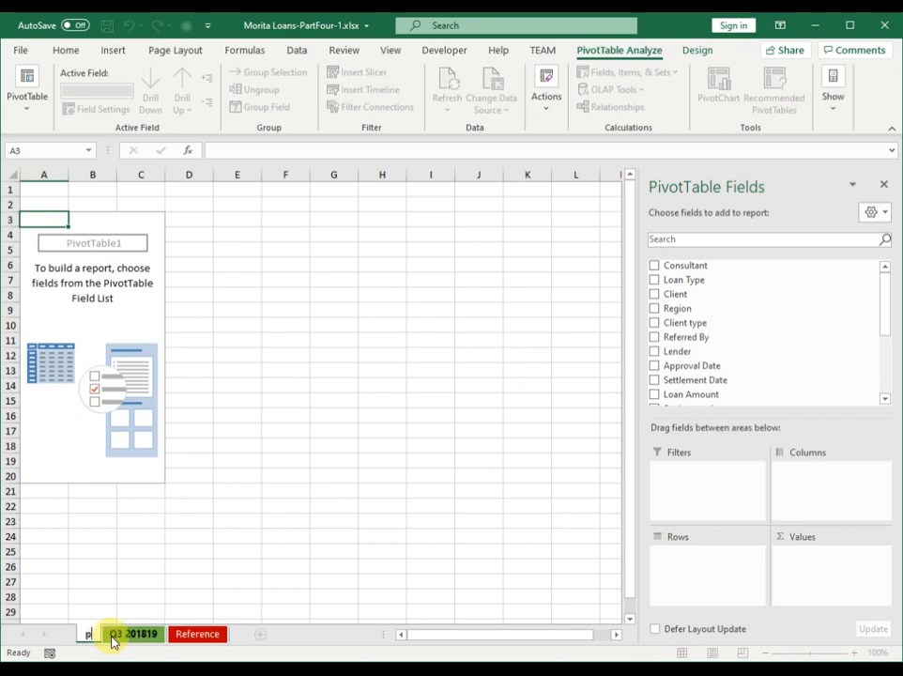
{"action": "type", "text": "ivot_table"}
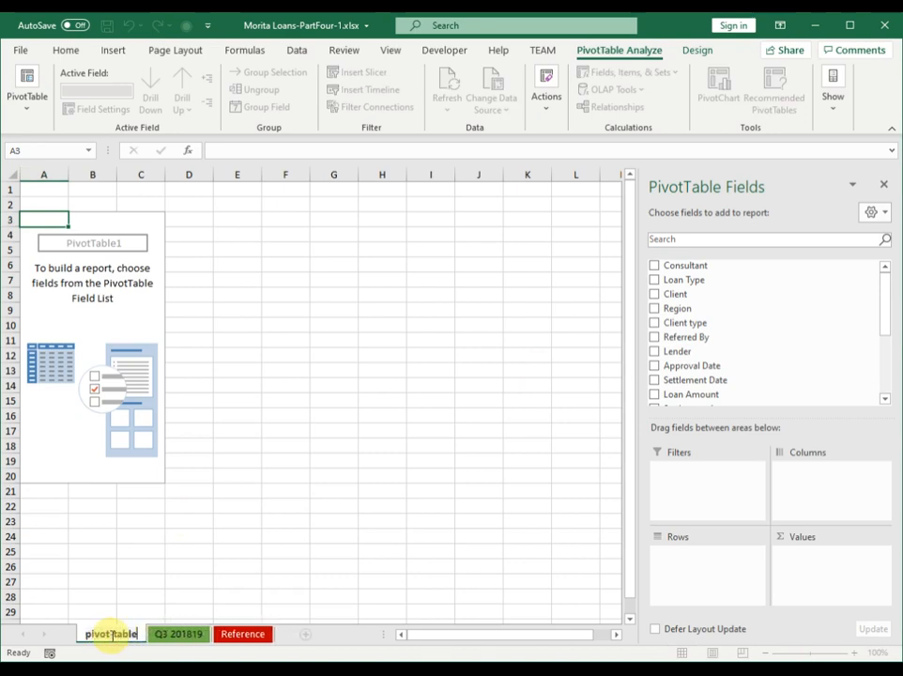
{"action": "key", "text": "Return"}
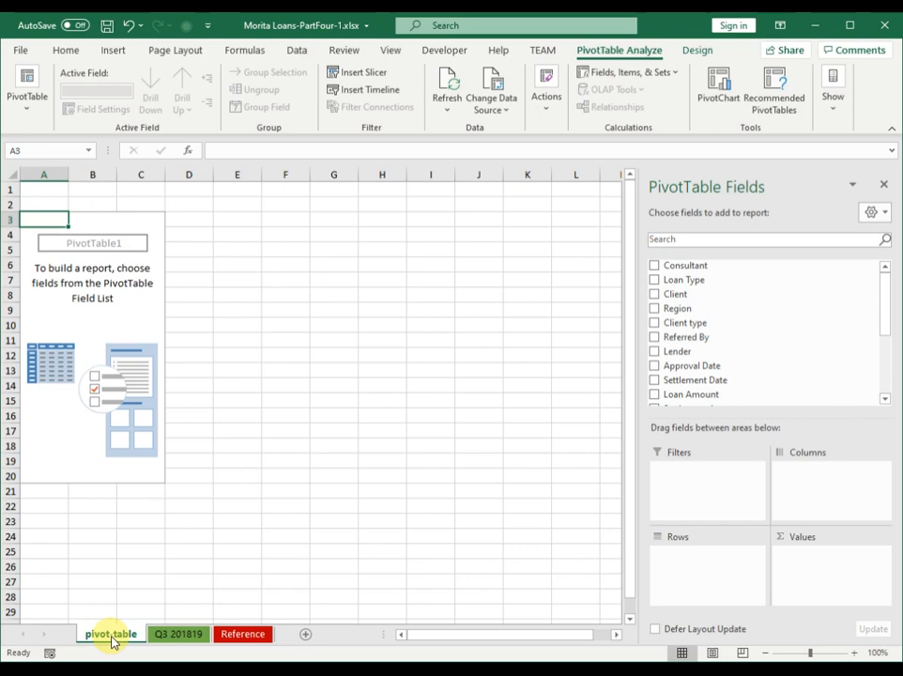
{"action": "double_click", "coordinate": [110, 639]}
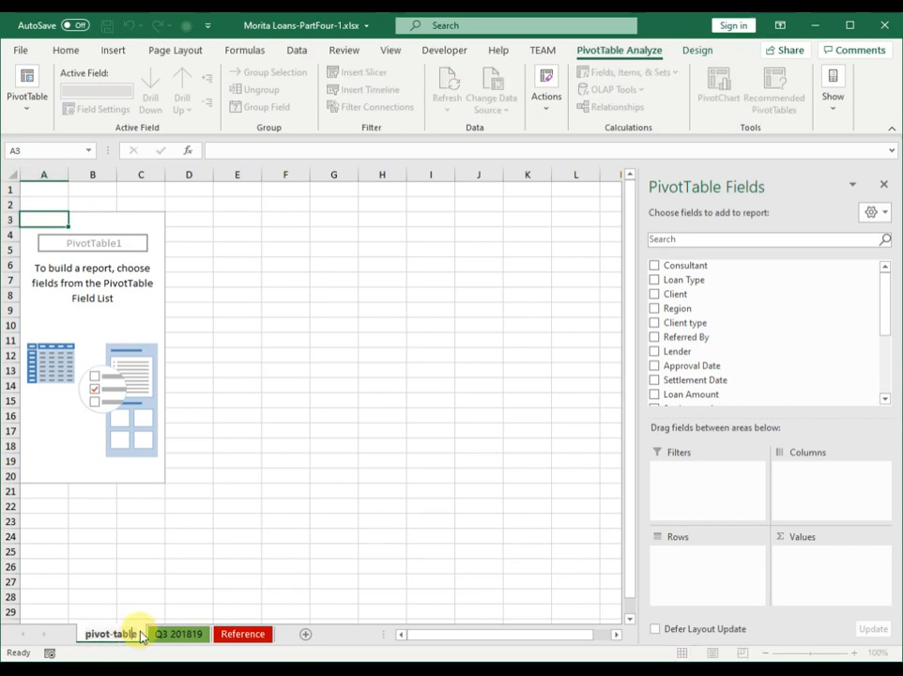
{"action": "key", "text": "Return"}
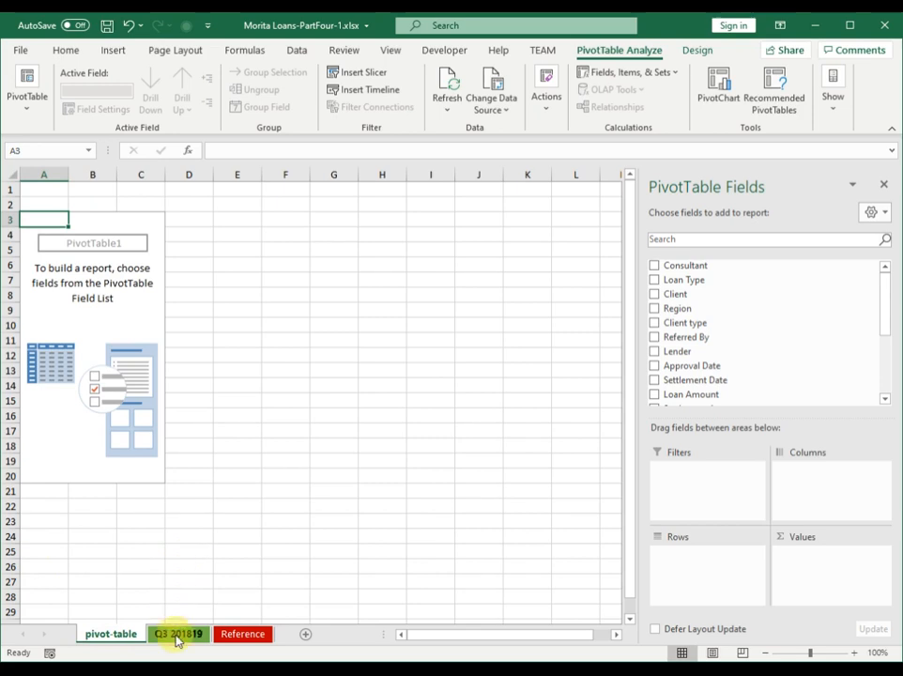
Give the pivot-table sheet a light blue tab color and check it from the Q3 201819 sheet
{"action": "left_click", "coordinate": [177, 637]}
{"action": "left_click", "coordinate": [120, 633]}
{"action": "right_click", "coordinate": [120, 633]}
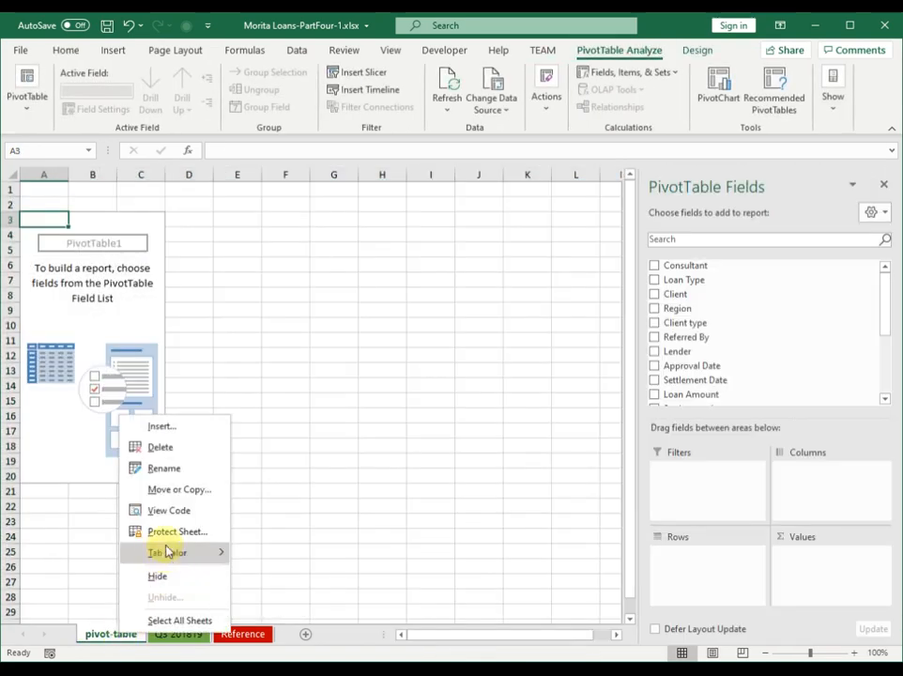
{"action": "mouse_move", "coordinate": [173, 551]}
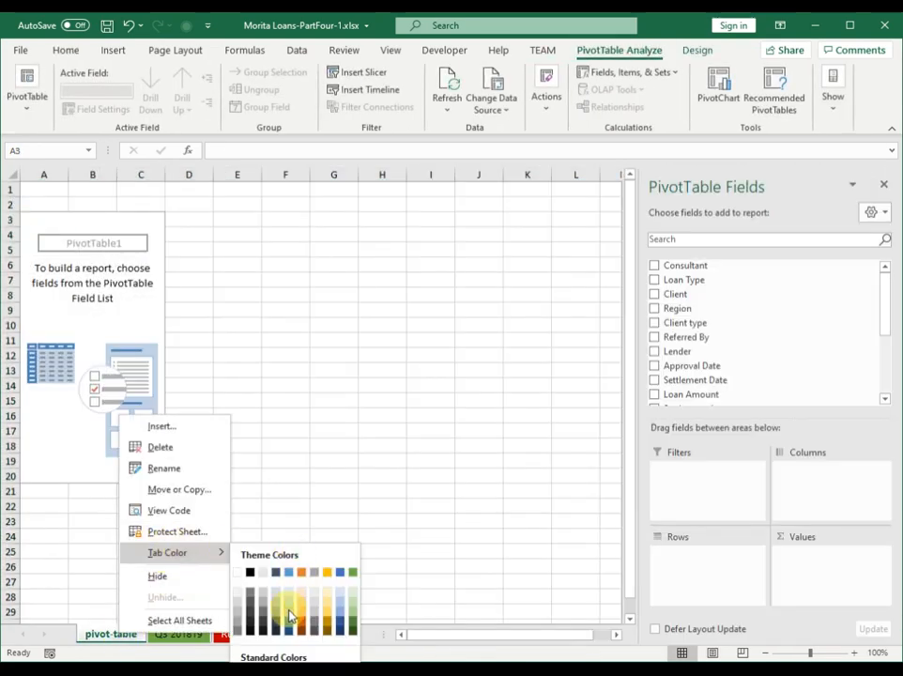
{"action": "left_click", "coordinate": [291, 620]}
{"action": "left_click", "coordinate": [178, 634]}
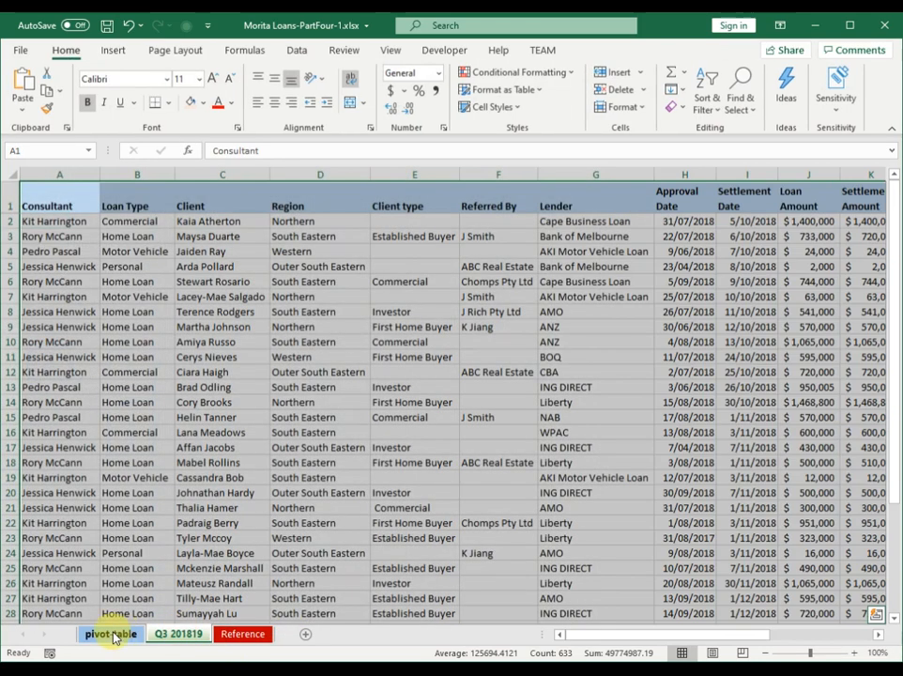
Change the pivot-table sheet's tab color to a darker blue and return to the Q3 201819 sheet
{"action": "right_click", "coordinate": [122, 635]}
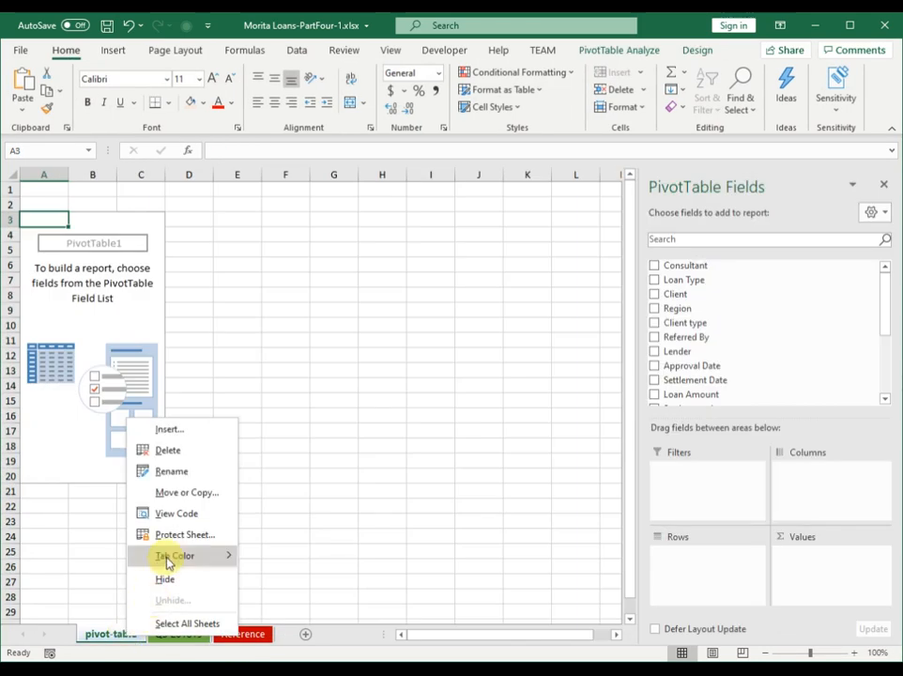
{"action": "mouse_move", "coordinate": [169, 556]}
{"action": "left_click", "coordinate": [294, 629]}
{"action": "left_click", "coordinate": [174, 635]}
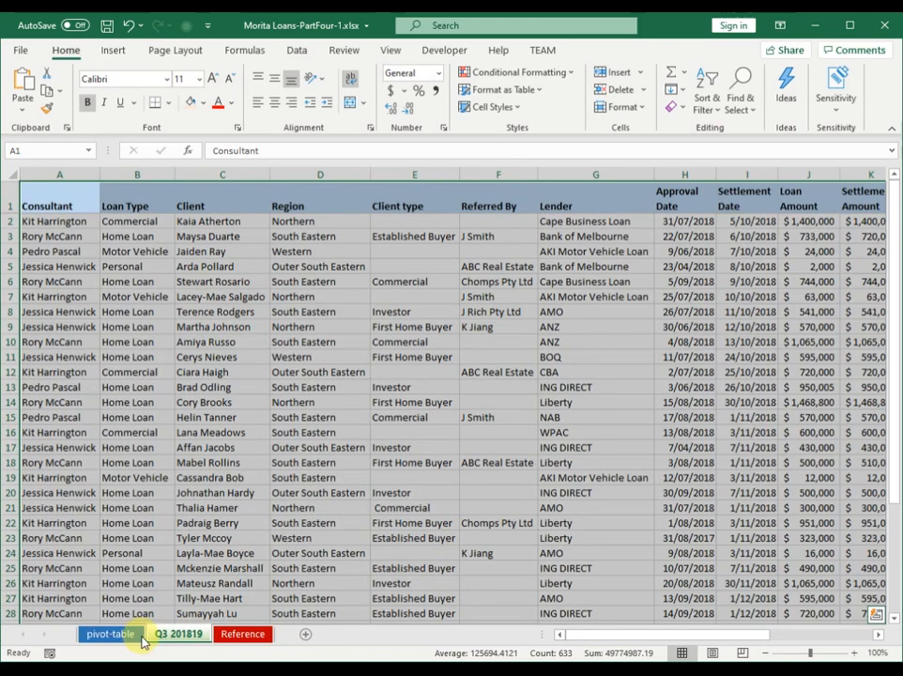
Add the Consultant field to the rows of the PivotTable on the pivot-table sheet
{"action": "left_click", "coordinate": [122, 635]}
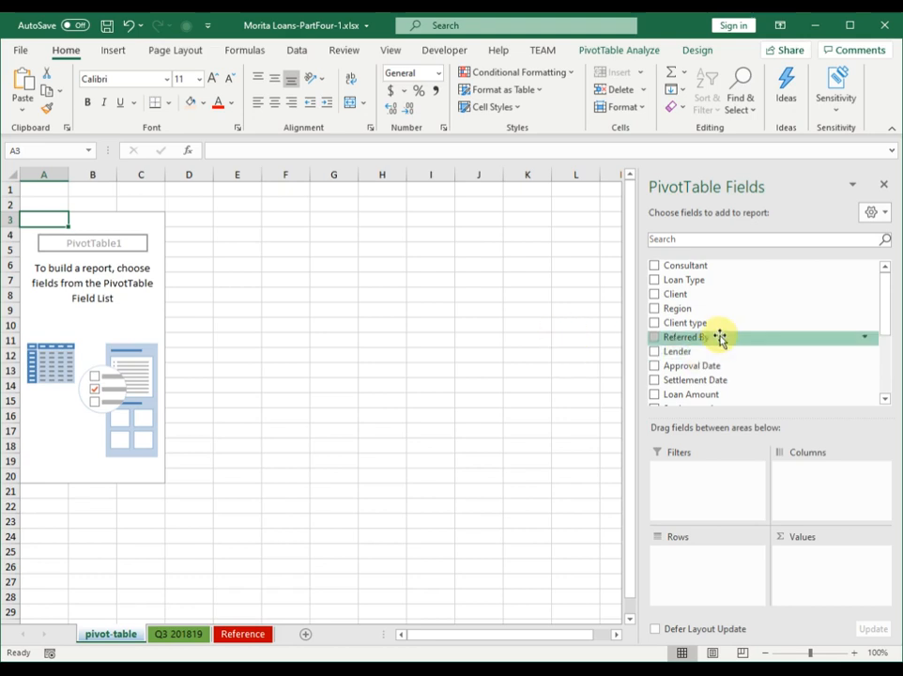
{"action": "left_click", "coordinate": [655, 267]}
{"action": "left_click_drag", "start_coordinate": [680, 553], "coordinate": [540, 507]}
{"action": "left_click_drag", "start_coordinate": [687, 267], "coordinate": [683, 561]}
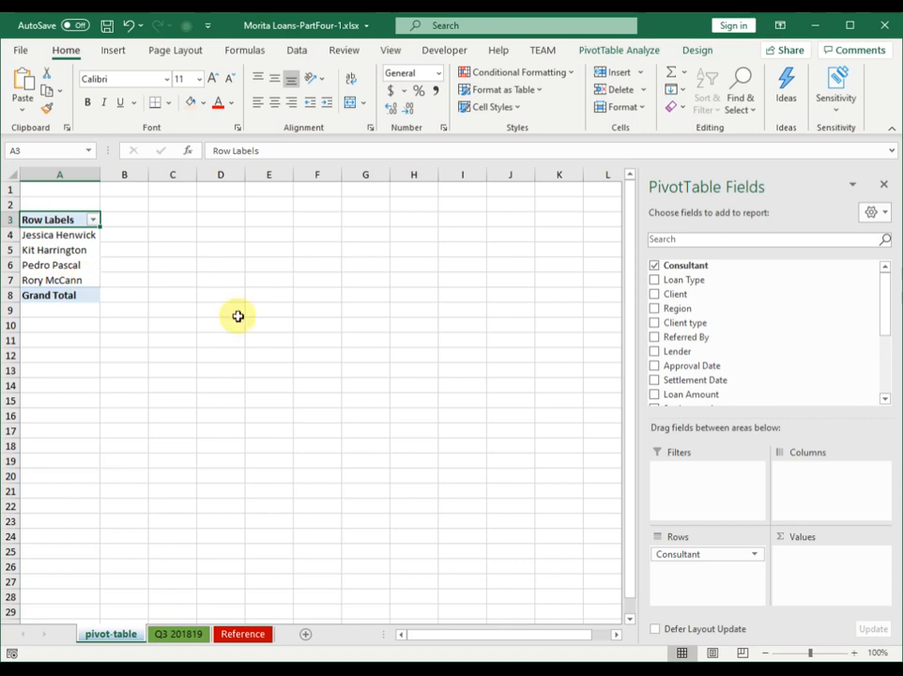
Add Sale Revenue as a PivotTable value field summarized by Sum
{"action": "scroll", "coordinate": [761, 343], "scroll_direction": "down", "scroll_amount": 1}
{"action": "scroll", "coordinate": [751, 338], "scroll_direction": "down", "scroll_amount": 3}
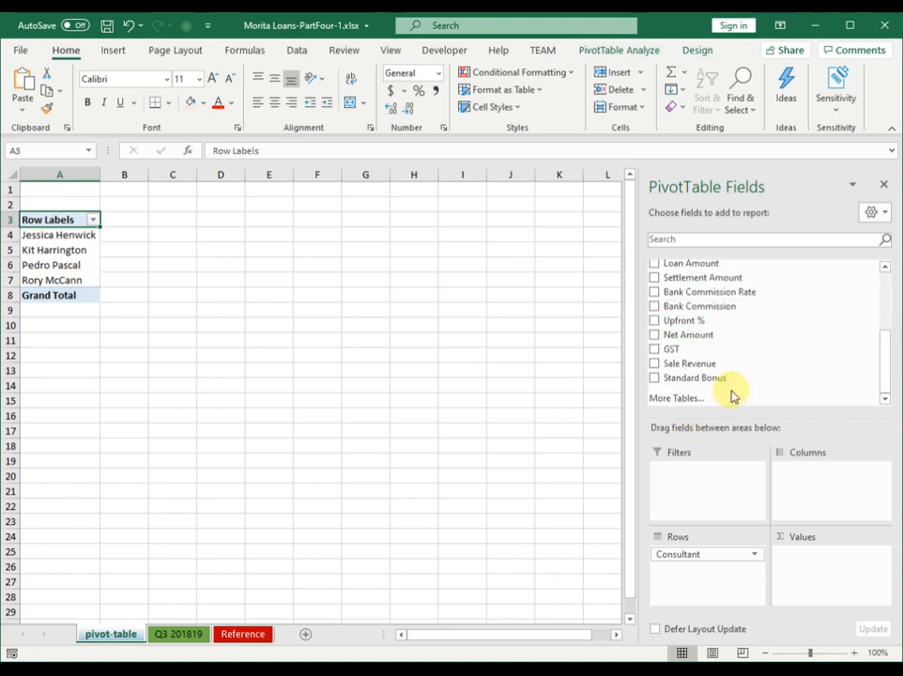
{"action": "left_click", "coordinate": [655, 365]}
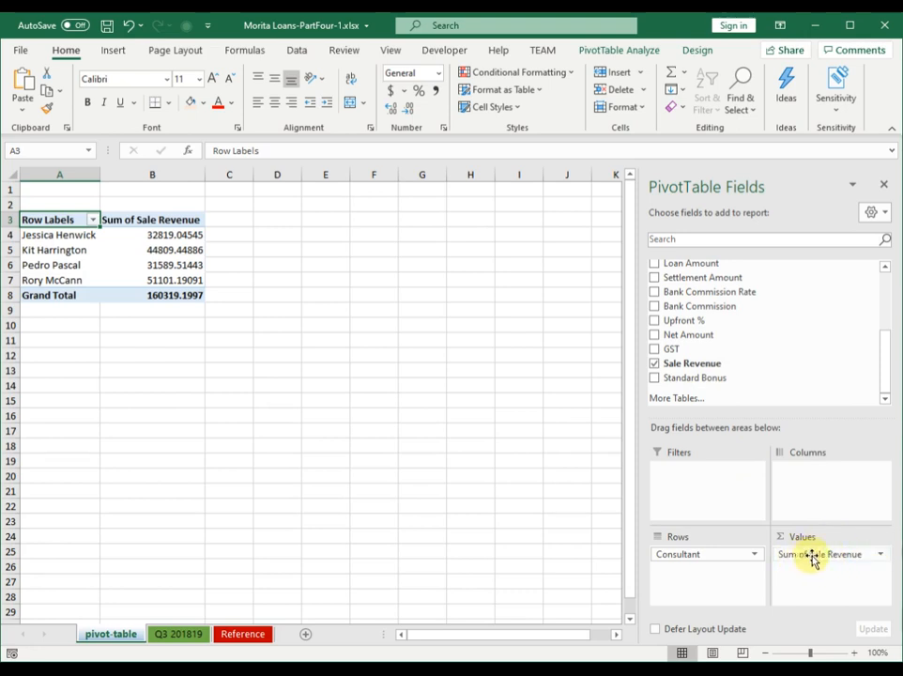
{"action": "left_click", "coordinate": [881, 556]}
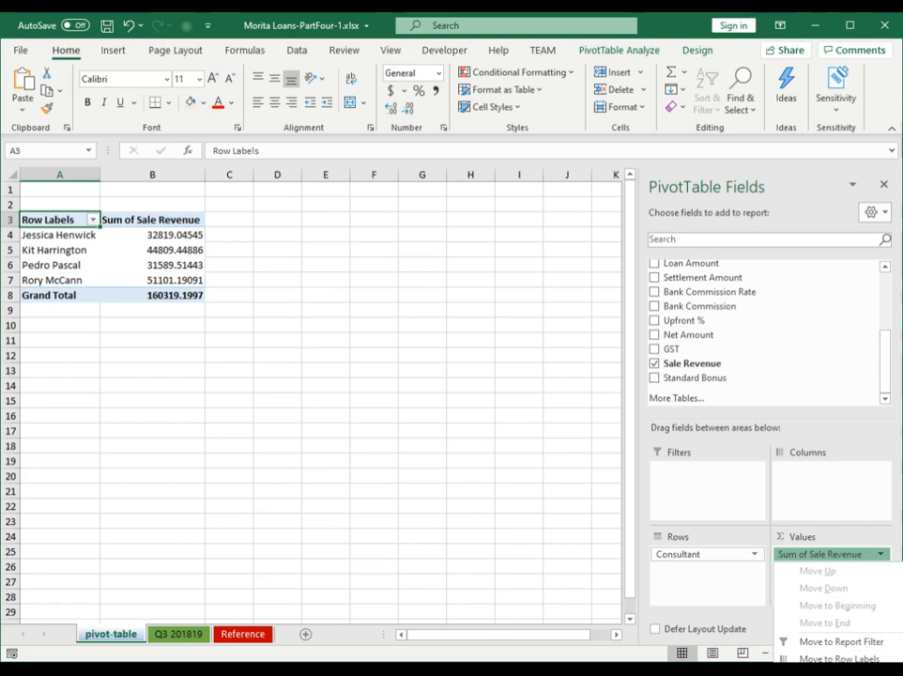
{"action": "left_click", "coordinate": [842, 675]}
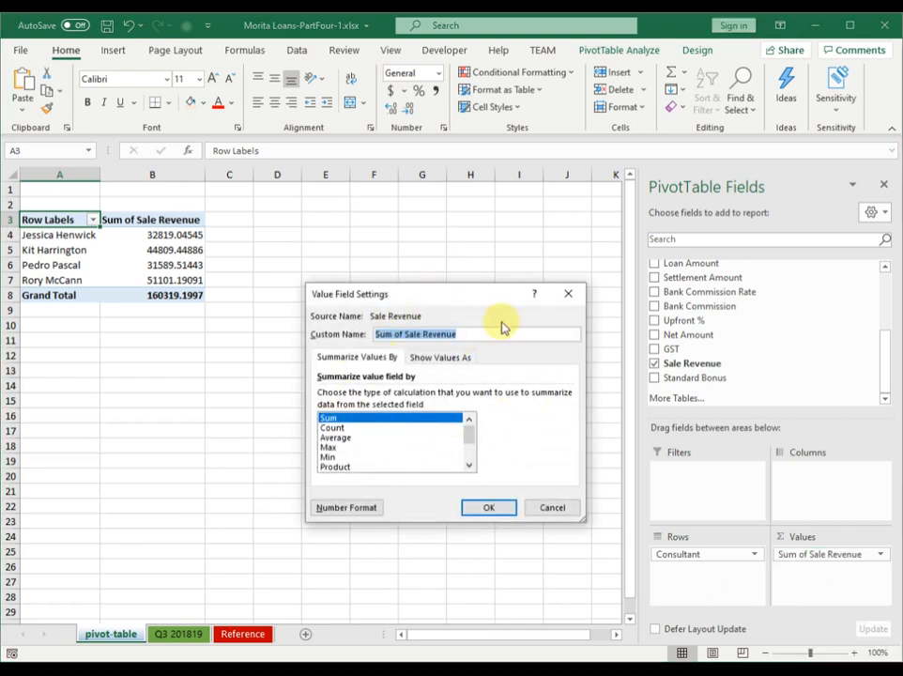
{"action": "left_click", "coordinate": [335, 428]}
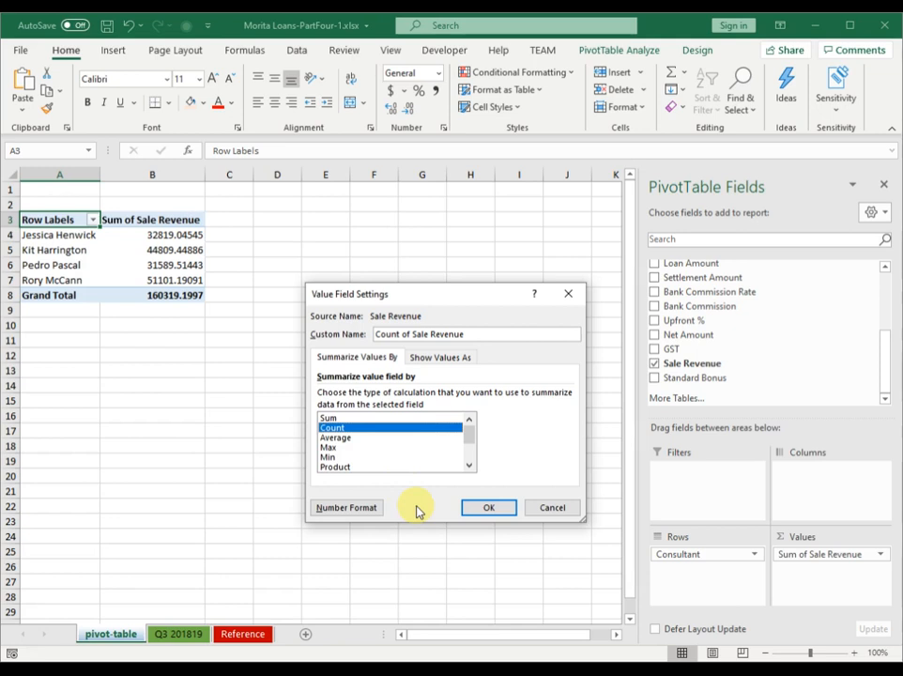
{"action": "left_click", "coordinate": [343, 419]}
{"action": "left_click", "coordinate": [489, 508]}
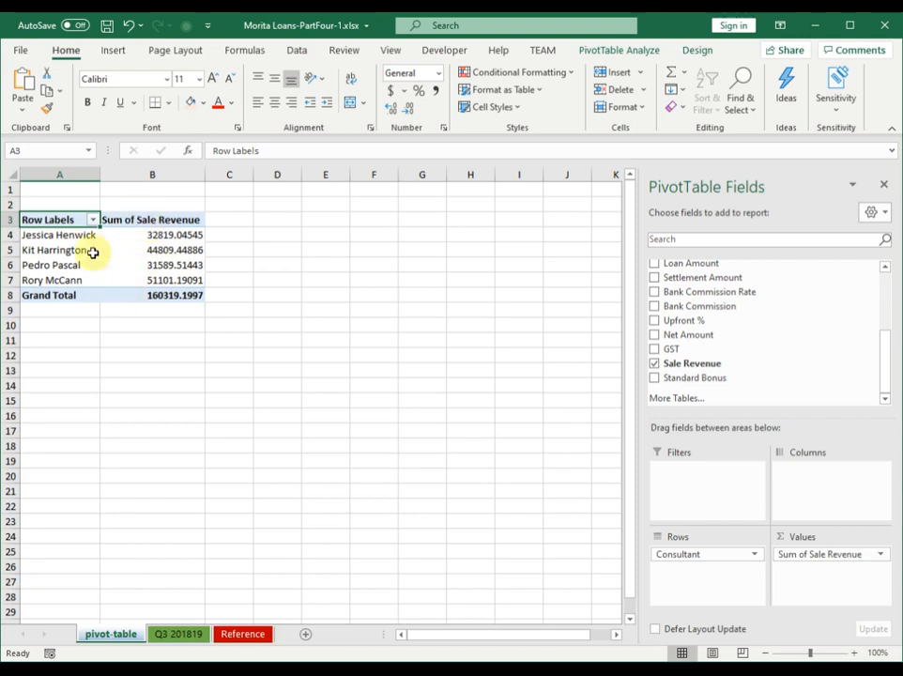
Sort the consultants in the PivotTable by Sum of Sale Revenue from largest to smallest
{"action": "mouse_move", "coordinate": [138, 233]}
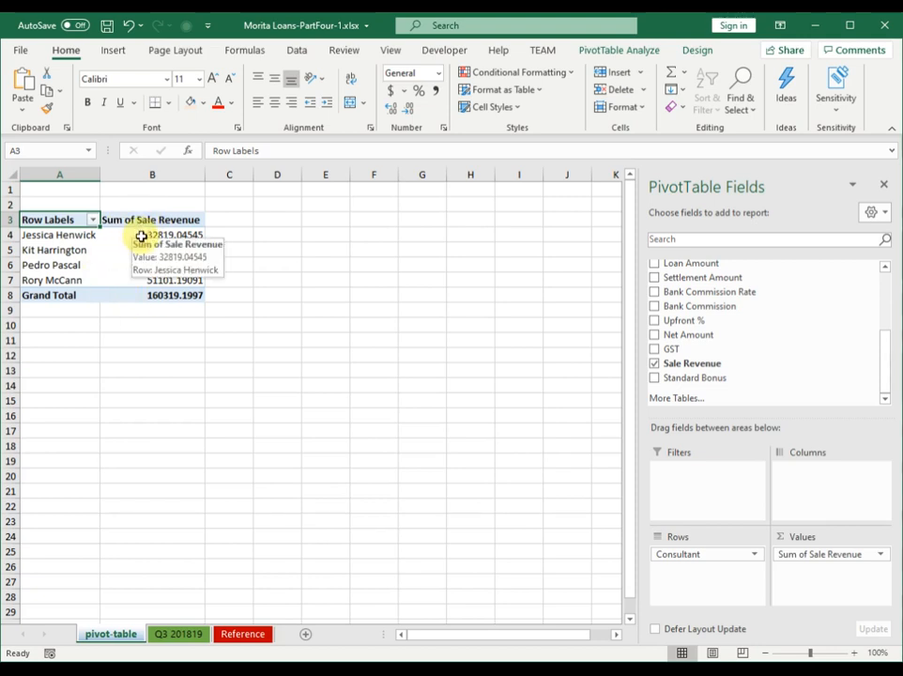
{"action": "left_click", "coordinate": [140, 235]}
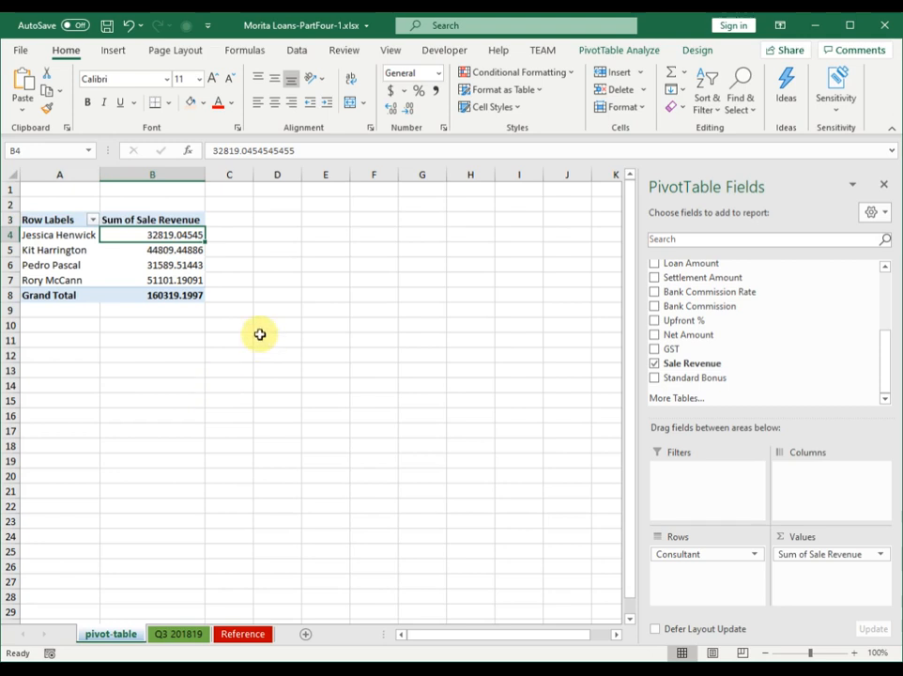
{"action": "right_click", "coordinate": [165, 236]}
{"action": "mouse_move", "coordinate": [223, 343]}
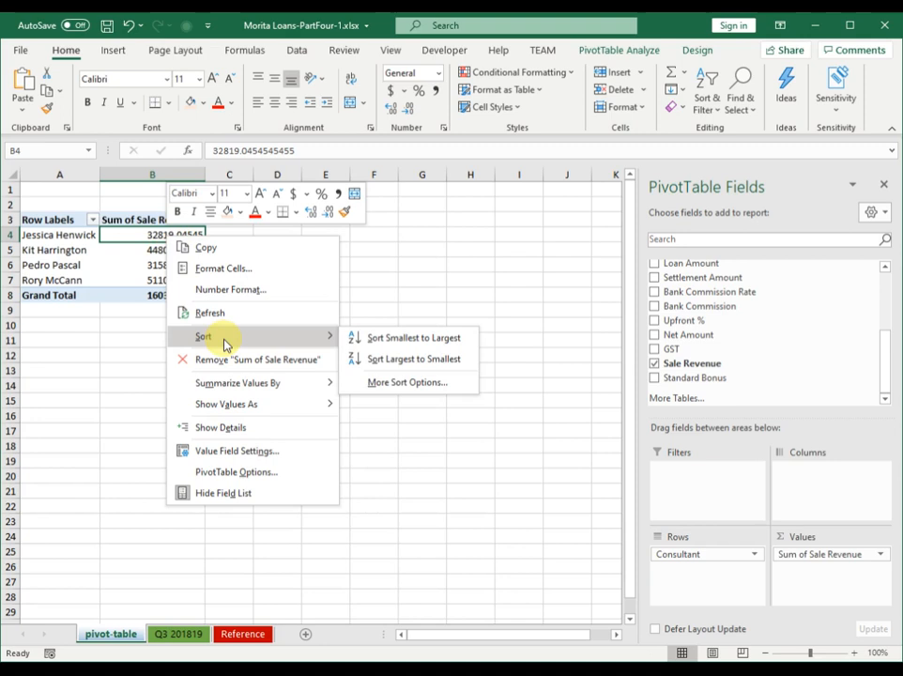
{"action": "left_click", "coordinate": [414, 358]}
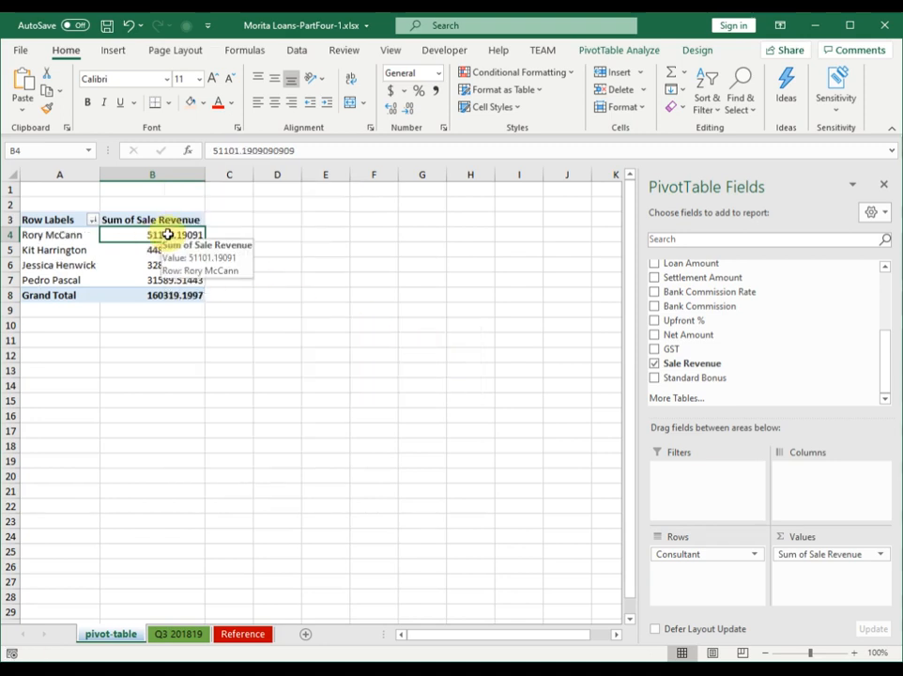
{"action": "left_click", "coordinate": [298, 52]}
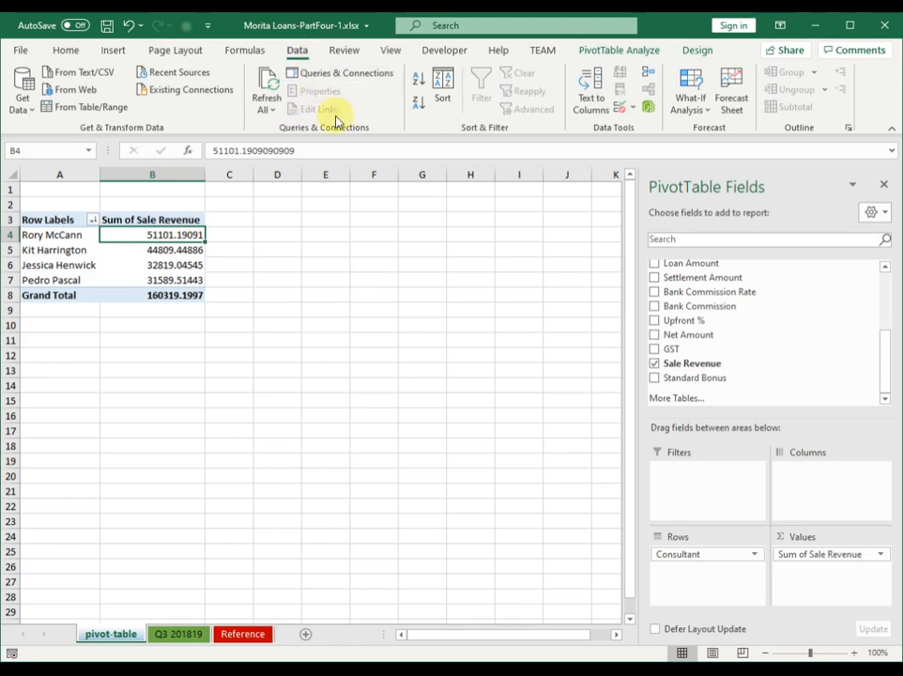
{"action": "left_click", "coordinate": [443, 98]}
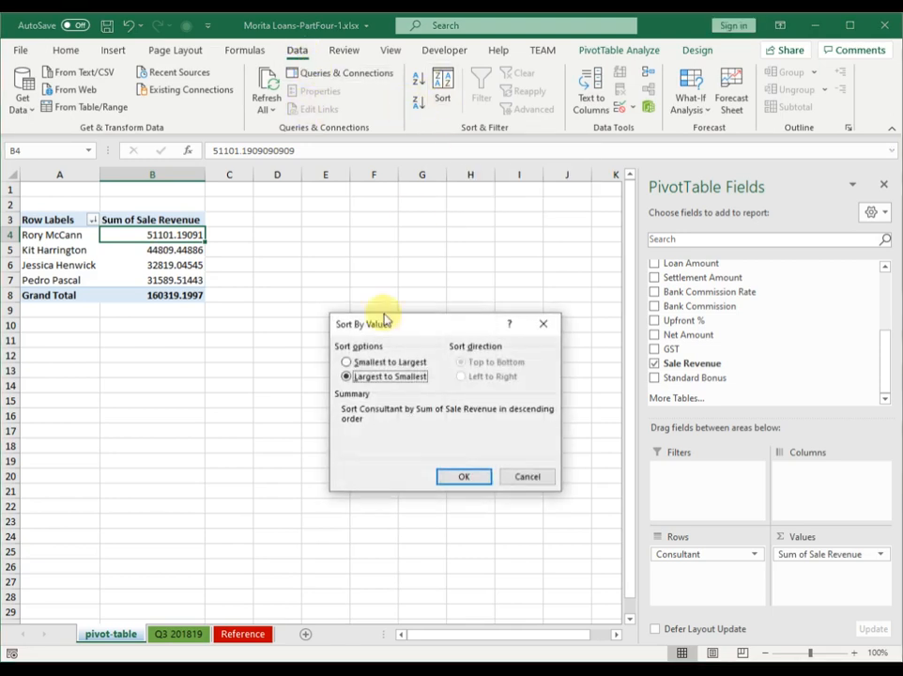
{"action": "left_click", "coordinate": [482, 476]}
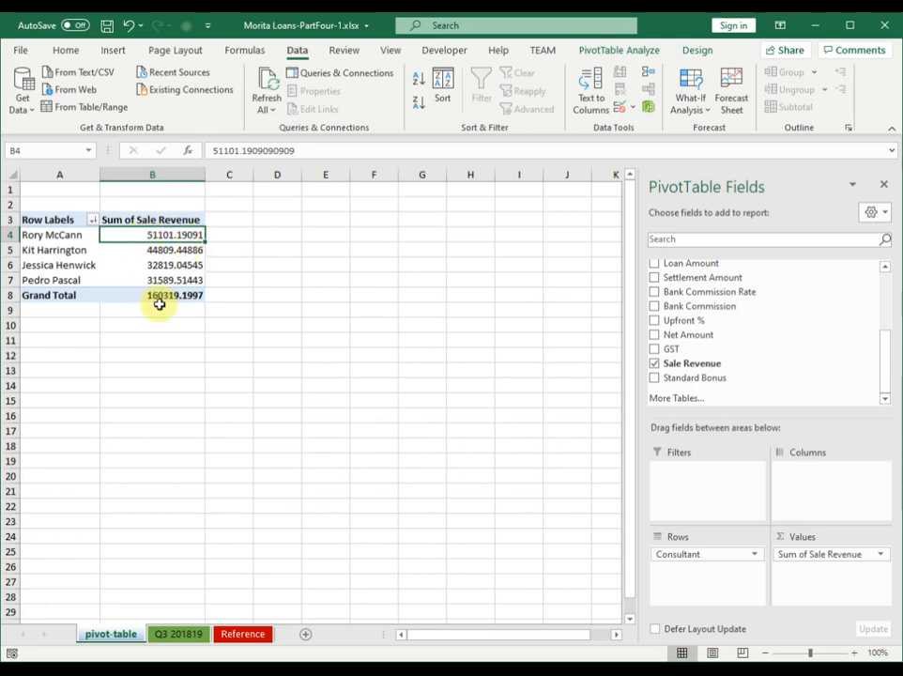
Try the Accounting number format on the Sum of Sale Revenue column and undo it
{"action": "left_click", "coordinate": [154, 176]}
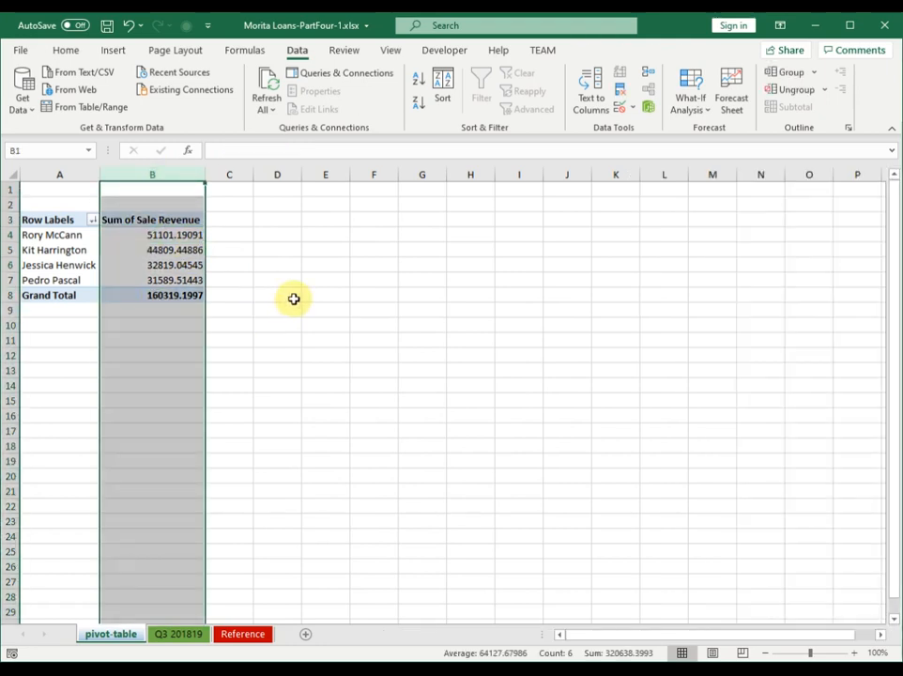
{"action": "left_click", "coordinate": [71, 51]}
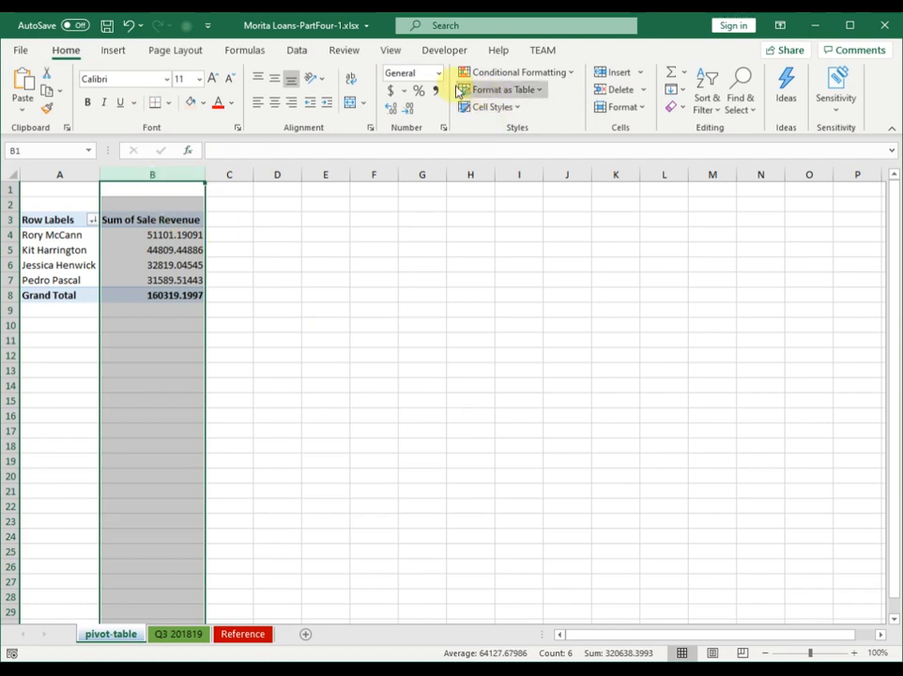
{"action": "left_click", "coordinate": [390, 92]}
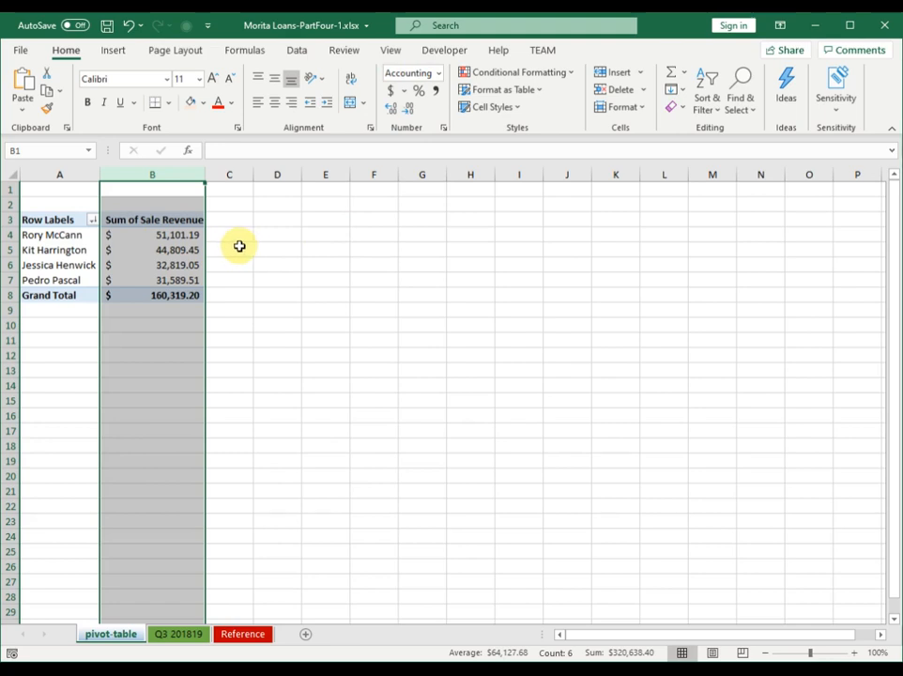
{"action": "key", "text": "ctrl+z"}
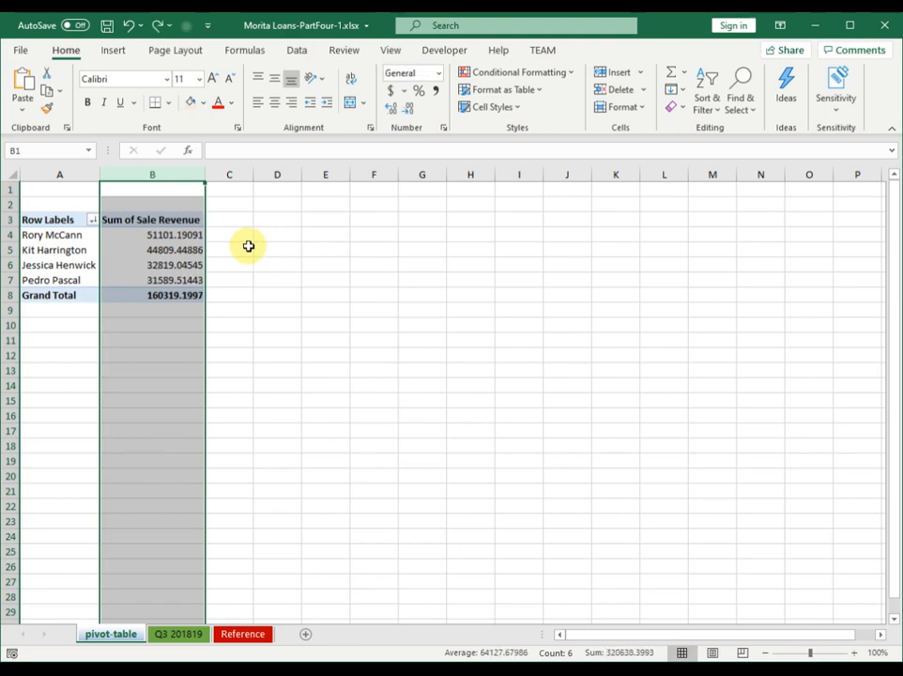
Replace Sale Revenue with Standard Bonus as the summed value for each consultant in the PivotTable
{"action": "left_click", "coordinate": [176, 236]}
{"action": "left_click", "coordinate": [60, 234]}
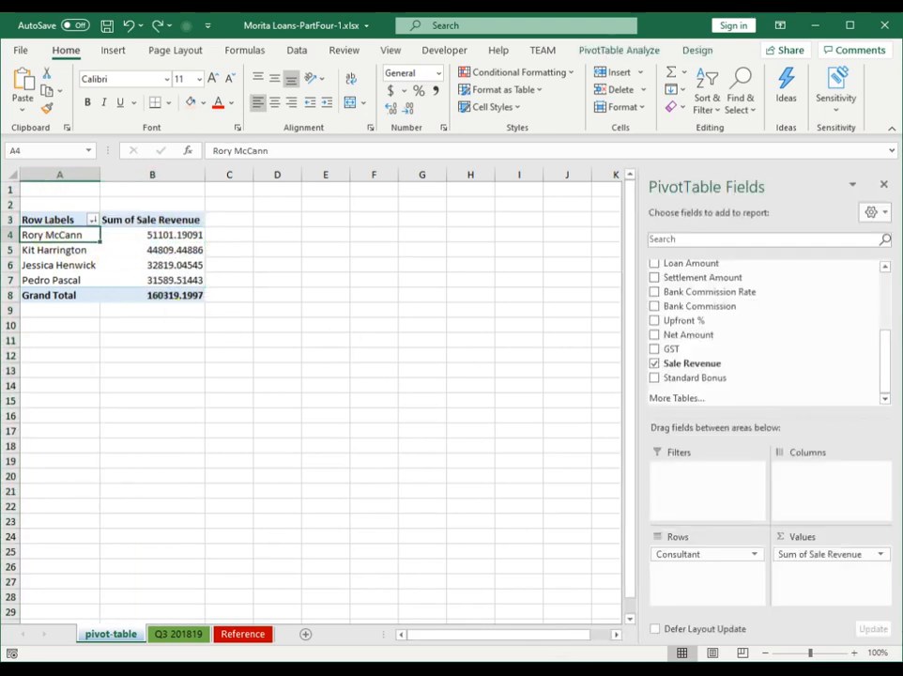
{"action": "left_click", "coordinate": [146, 237]}
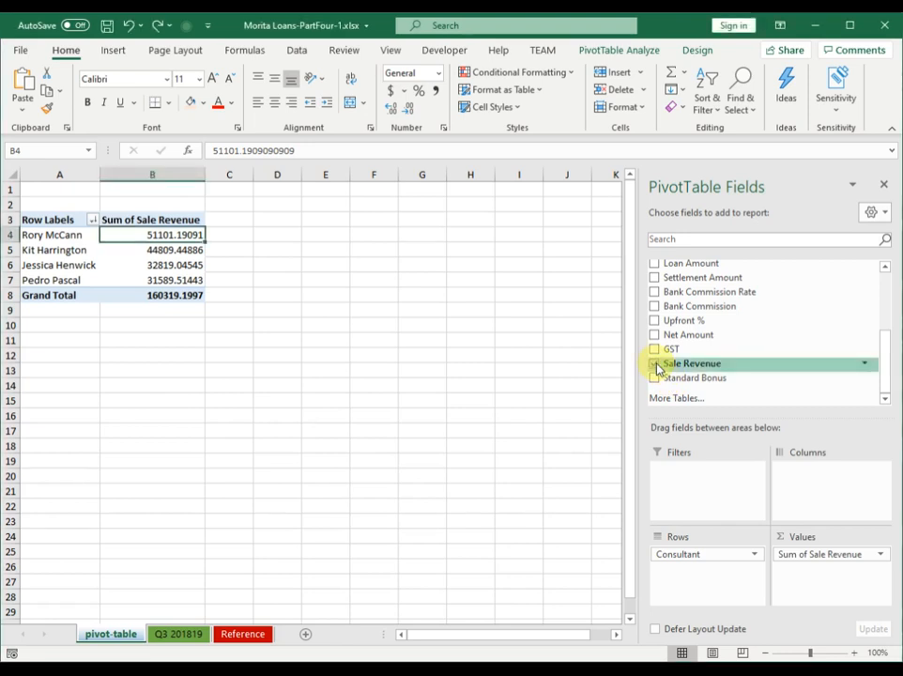
{"action": "left_click", "coordinate": [654, 365]}
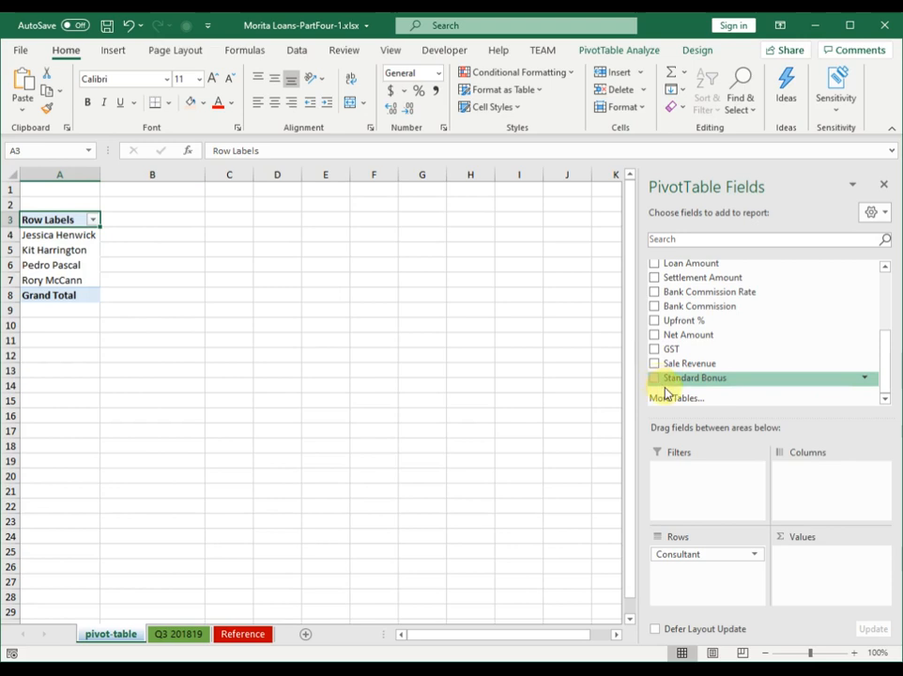
{"action": "left_click", "coordinate": [654, 379]}
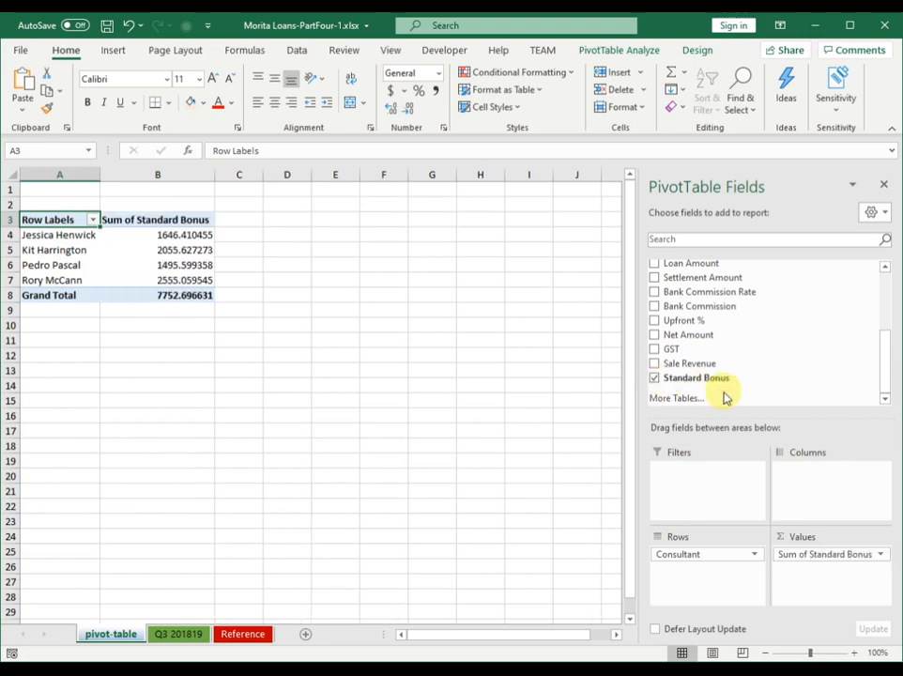
Apply the Accounting number format to column B with the Sum of Standard Bonus values
{"action": "left_click", "coordinate": [175, 176]}
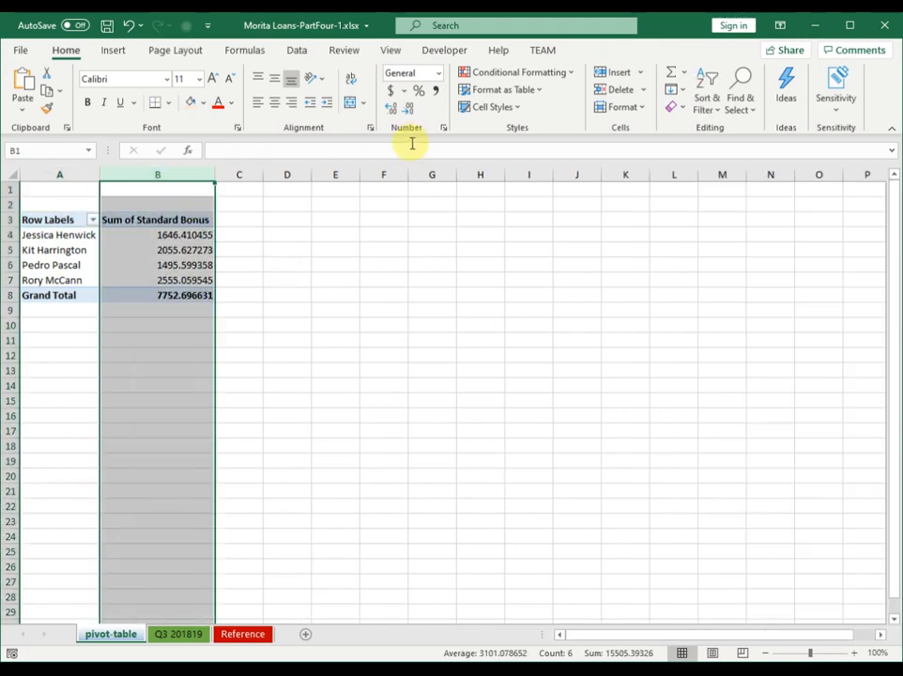
{"action": "left_click", "coordinate": [390, 91]}
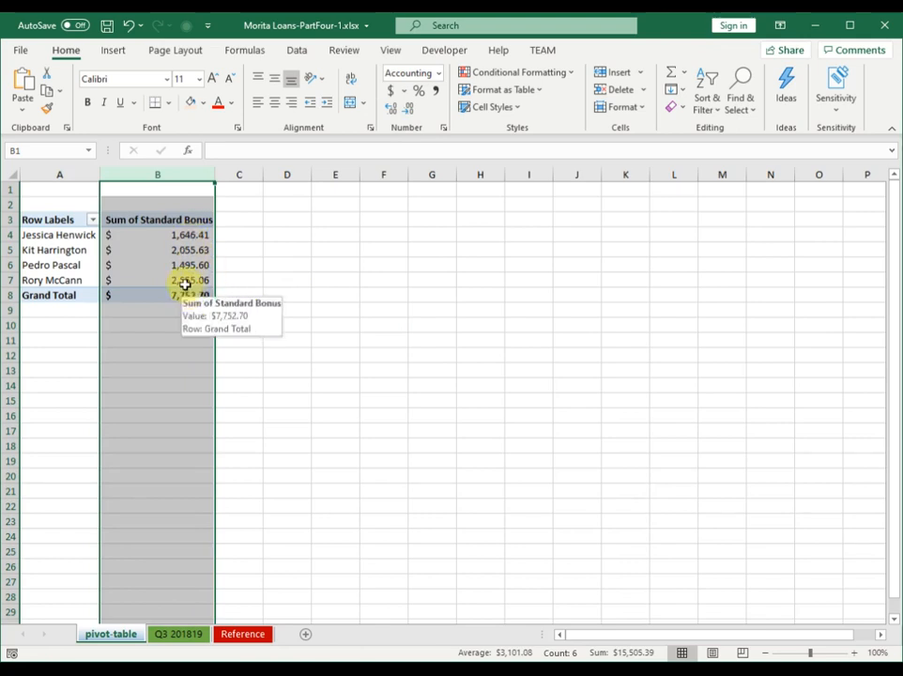
{"action": "left_click", "coordinate": [150, 252]}
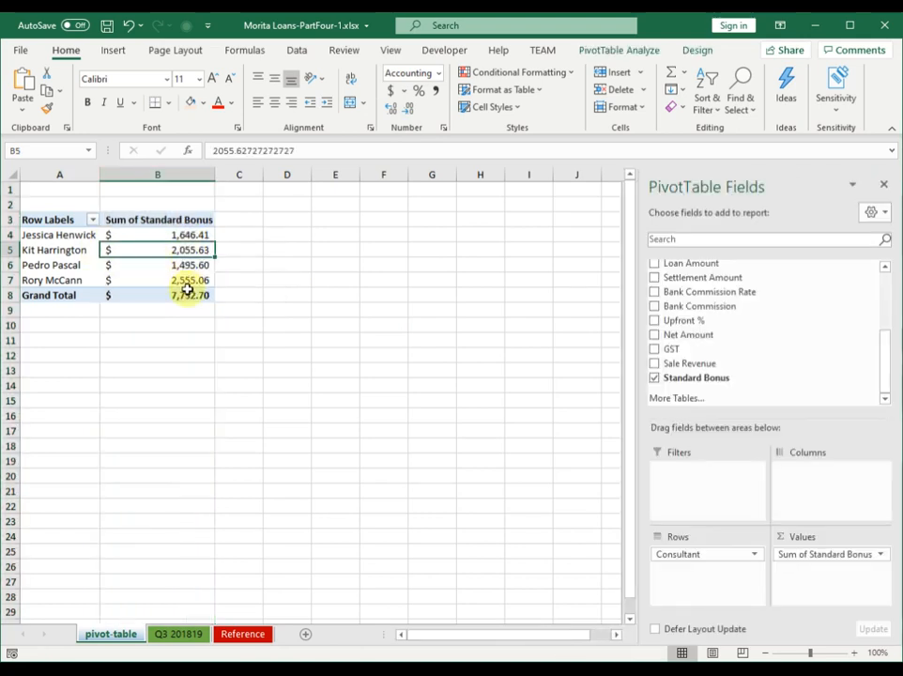
{"action": "left_click", "coordinate": [158, 264]}
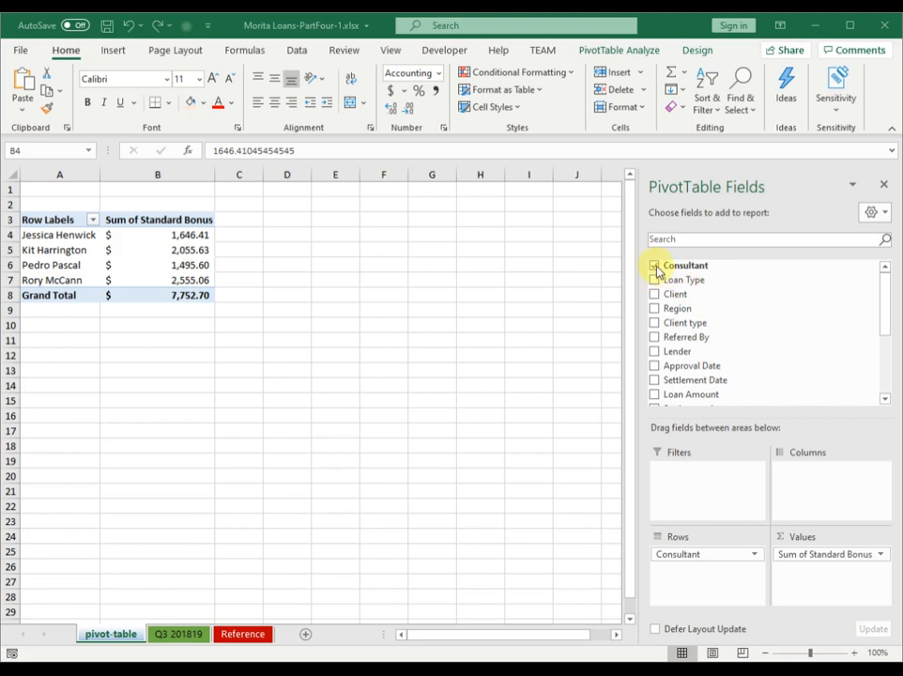
Replace the PivotTable's Consultant and Standard Bonus fields with Settlement Date in the rows, leaving out the Months grouping
{"action": "left_click_drag", "start_coordinate": [685, 554], "coordinate": [594, 536]}
{"action": "left_click_drag", "start_coordinate": [806, 559], "coordinate": [498, 497]}
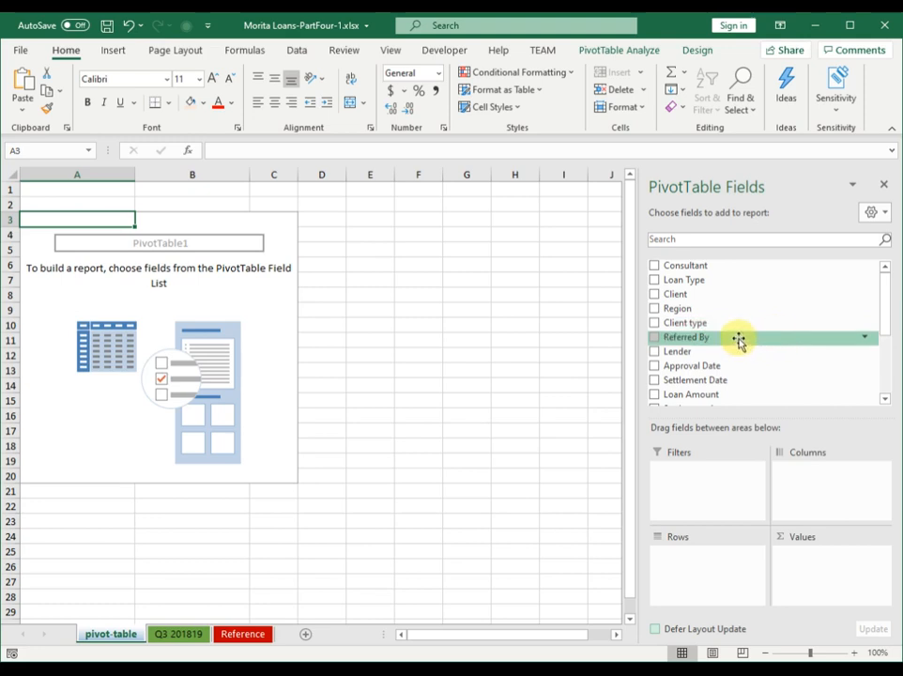
{"action": "scroll", "coordinate": [740, 340], "scroll_direction": "down", "scroll_amount": 1}
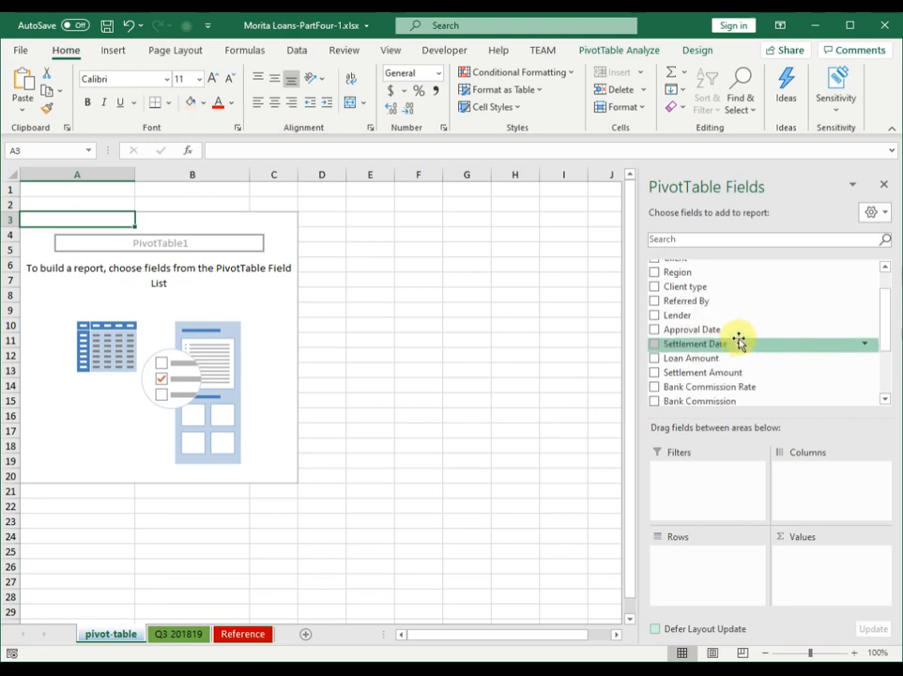
{"action": "left_click", "coordinate": [655, 345]}
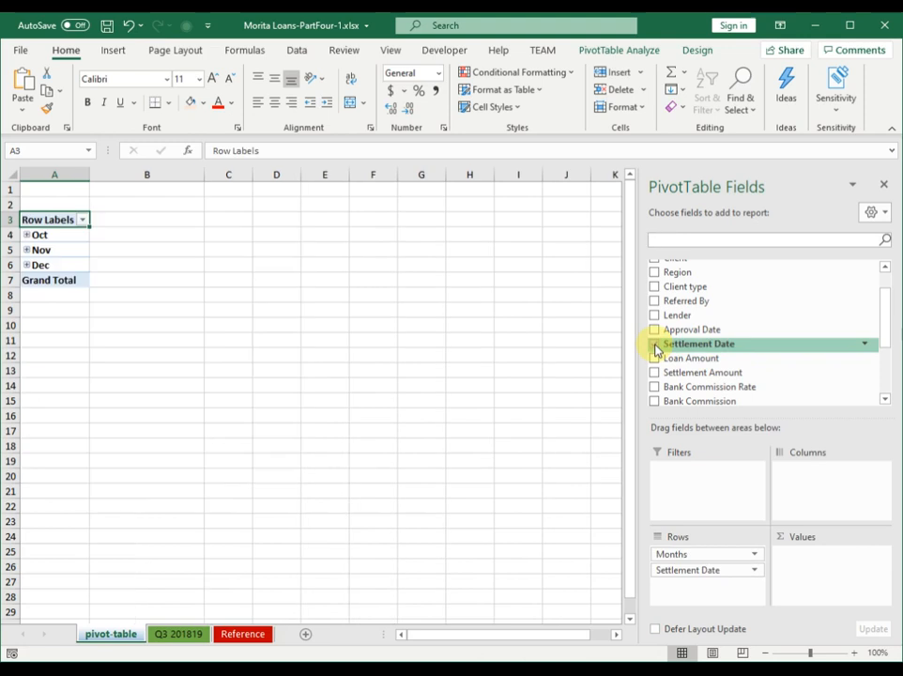
{"action": "left_click_drag", "start_coordinate": [697, 552], "coordinate": [565, 524]}
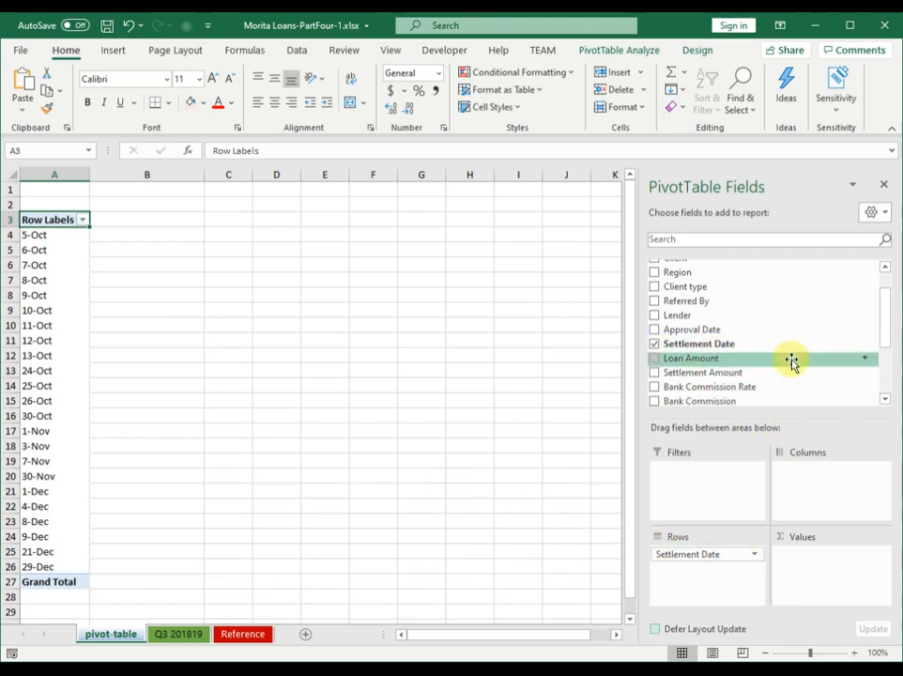
Add Sale Revenue as the summed value for each settlement date in the PivotTable
{"action": "scroll", "coordinate": [757, 346], "scroll_direction": "down", "scroll_amount": 2}
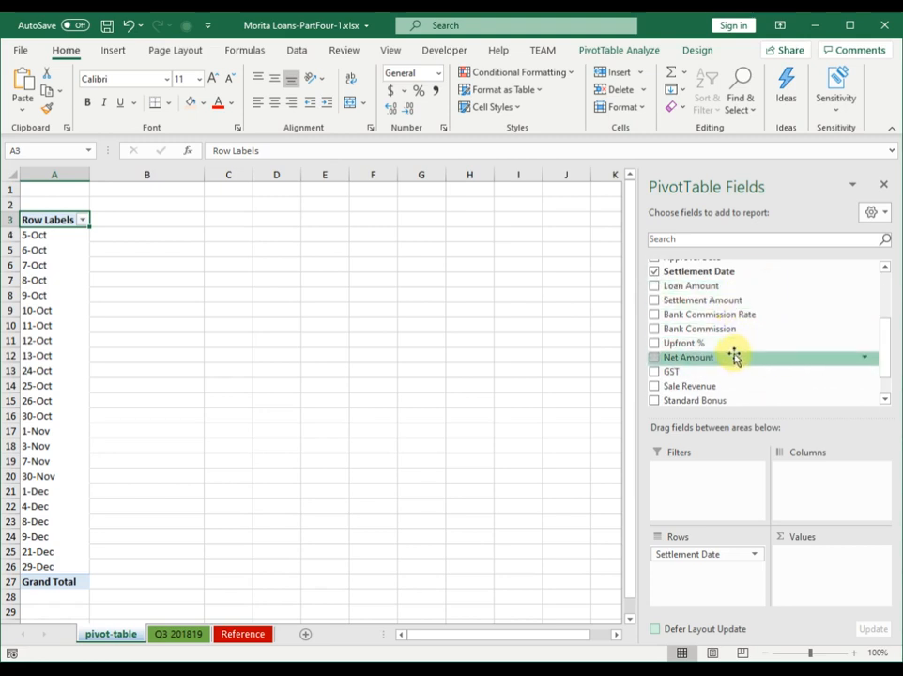
{"action": "scroll", "coordinate": [733, 357], "scroll_direction": "down", "scroll_amount": 1}
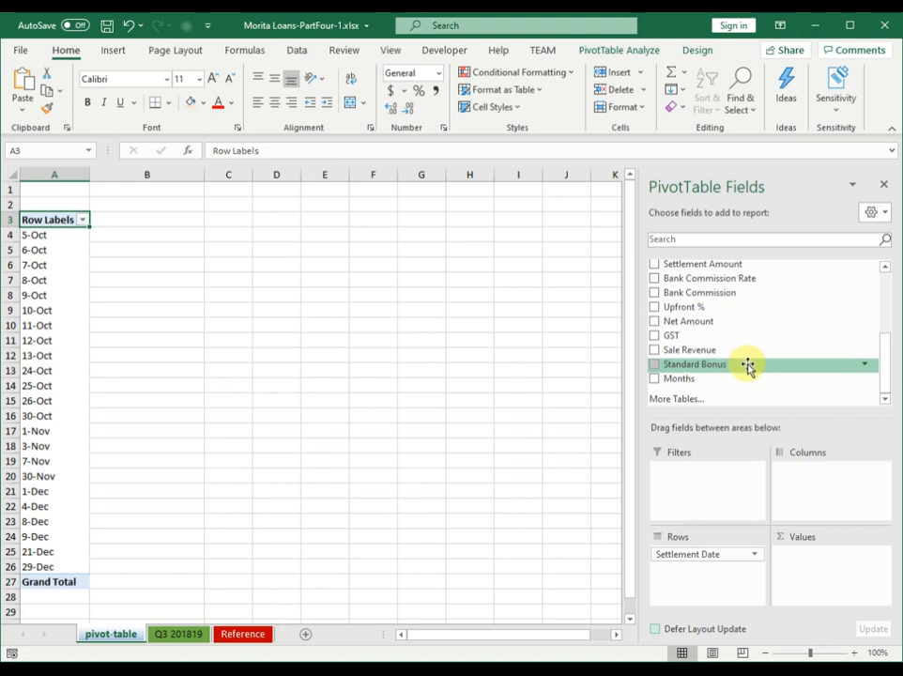
{"action": "left_click", "coordinate": [654, 351]}
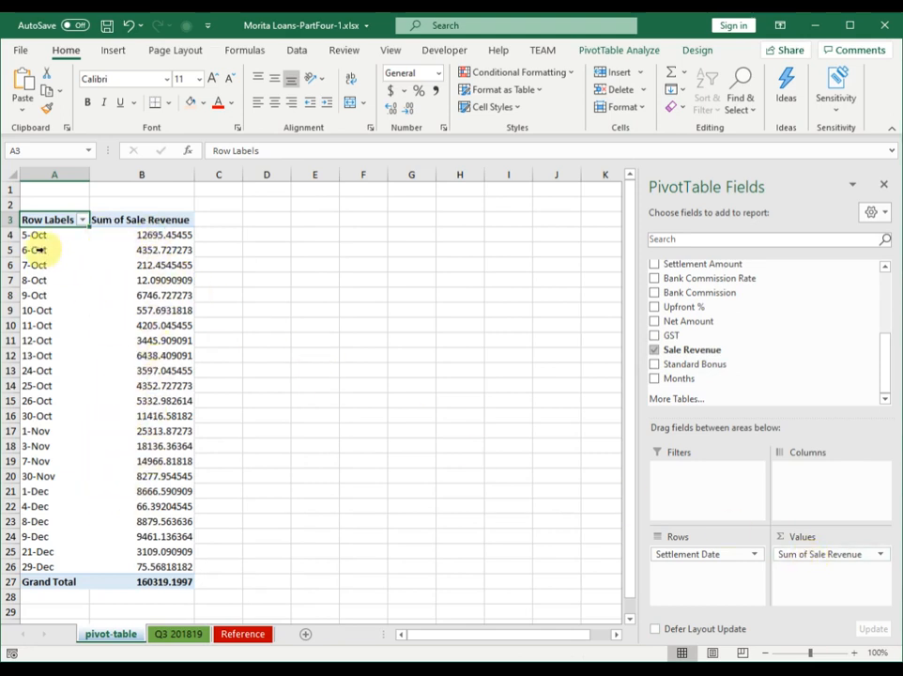
{"action": "left_click", "coordinate": [120, 262]}
{"action": "left_click", "coordinate": [45, 250]}
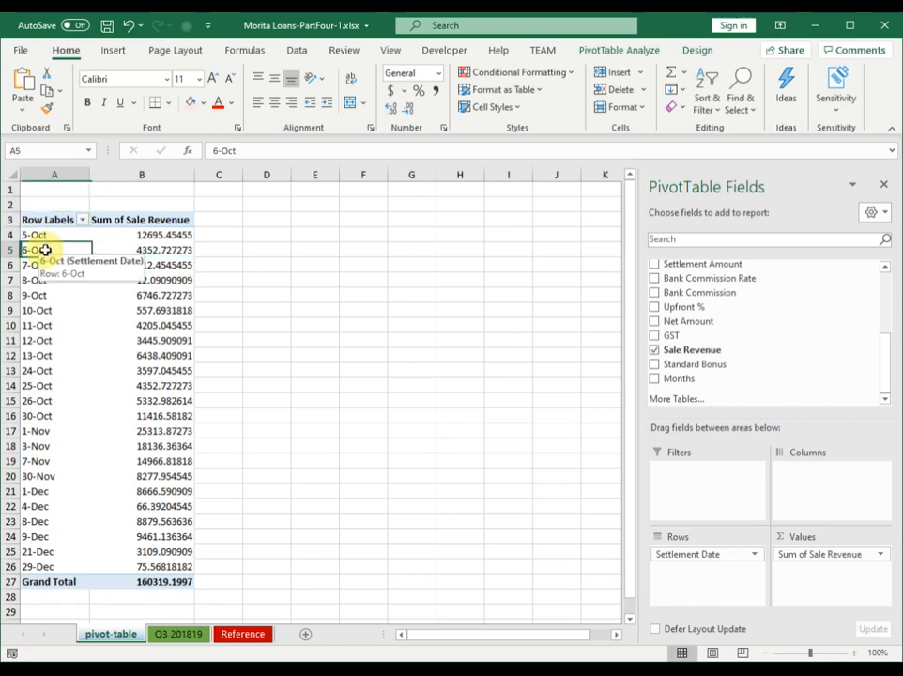
Group the PivotTable's settlement dates by Quarters only, leaving out Days and Months
{"action": "right_click", "coordinate": [45, 252]}
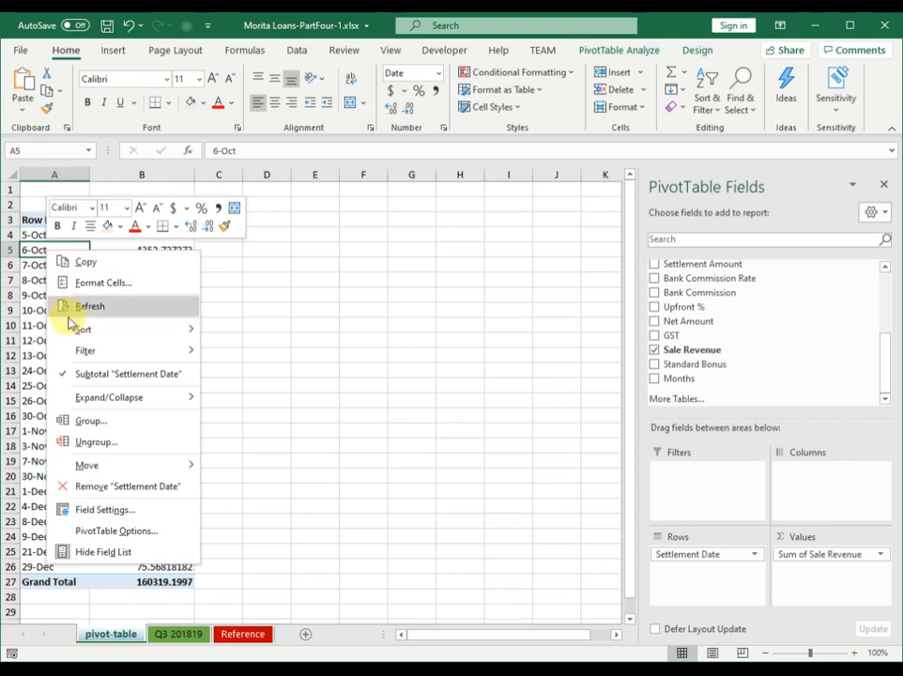
{"action": "left_click", "coordinate": [110, 423]}
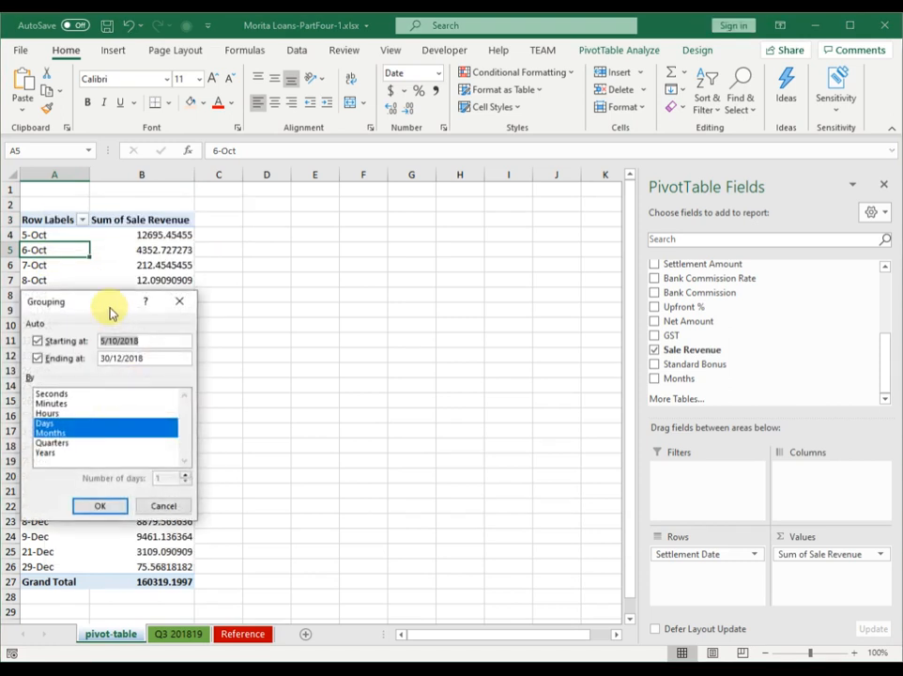
{"action": "left_click_drag", "start_coordinate": [111, 307], "coordinate": [323, 236]}
{"action": "left_click", "coordinate": [269, 351]}
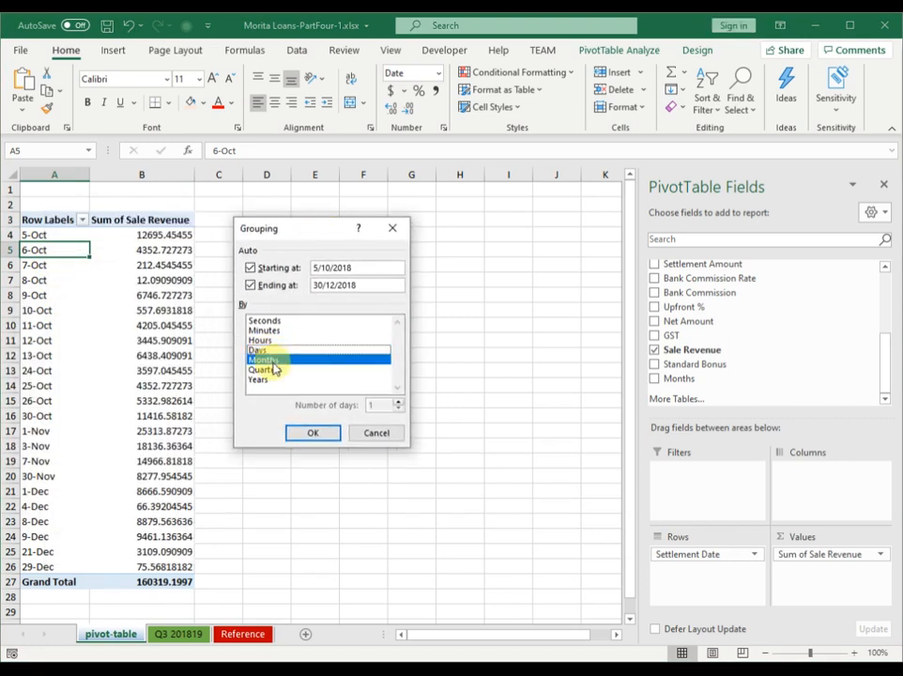
{"action": "left_click", "coordinate": [273, 361]}
{"action": "left_click", "coordinate": [280, 372]}
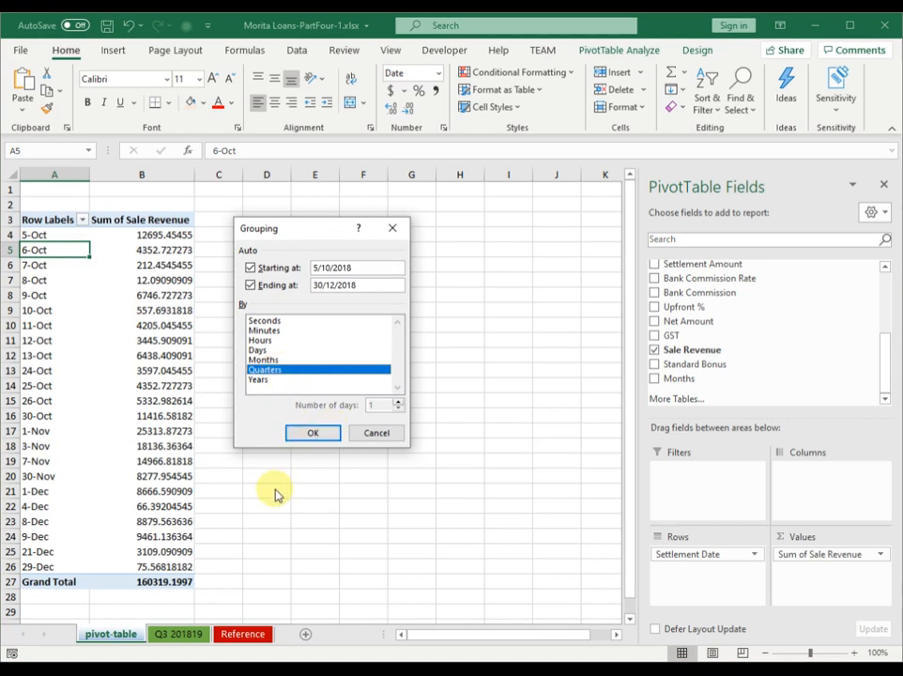
{"action": "left_click", "coordinate": [313, 435]}
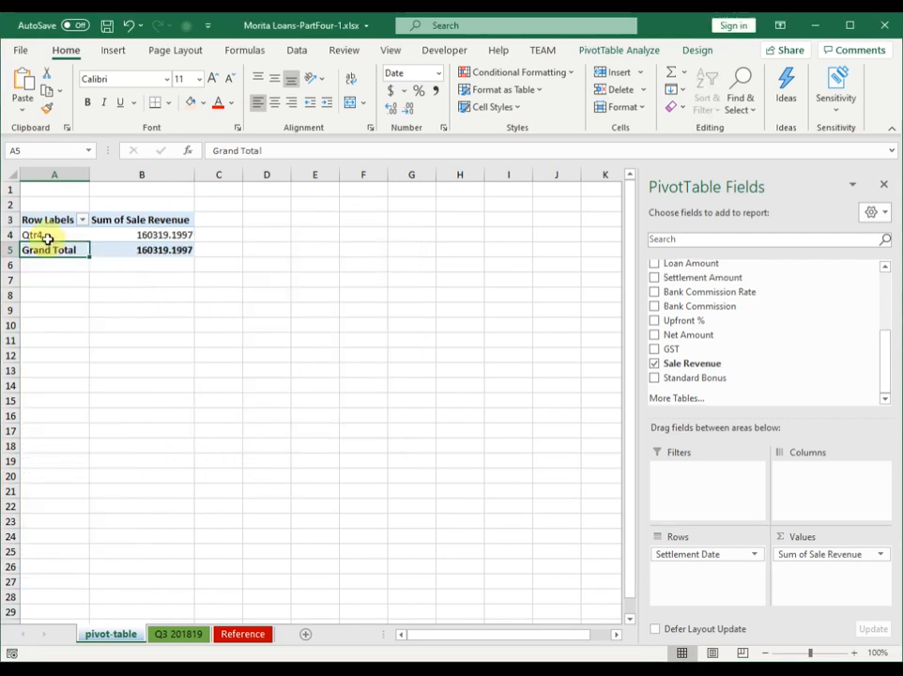
Apply the Accounting number format to column B with the Sum of Sale Revenue values
{"action": "left_click", "coordinate": [160, 176]}
{"action": "left_click", "coordinate": [389, 90]}
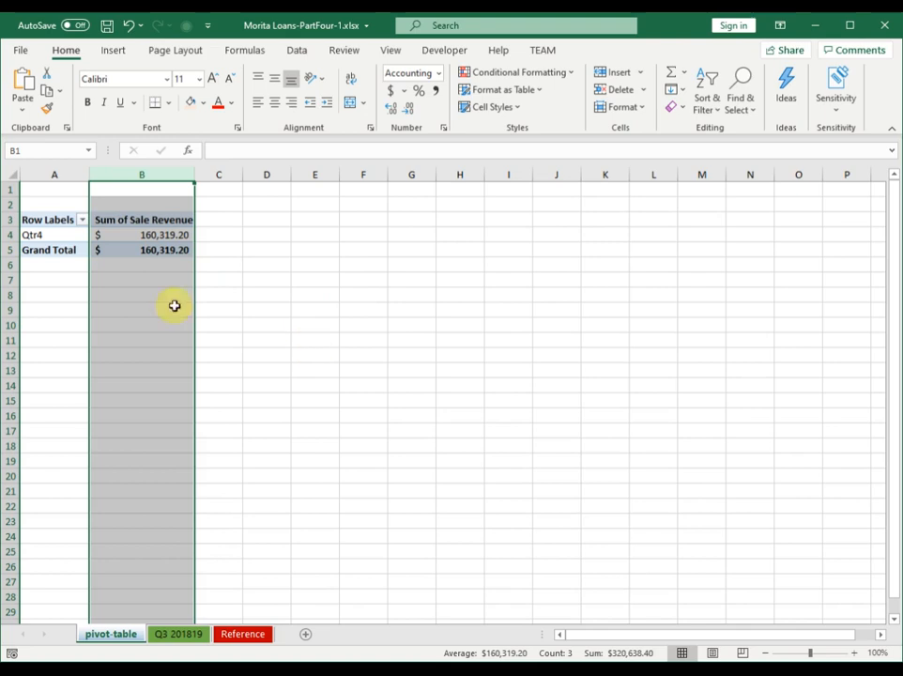
{"action": "left_click", "coordinate": [148, 280]}
{"action": "left_click", "coordinate": [134, 236]}
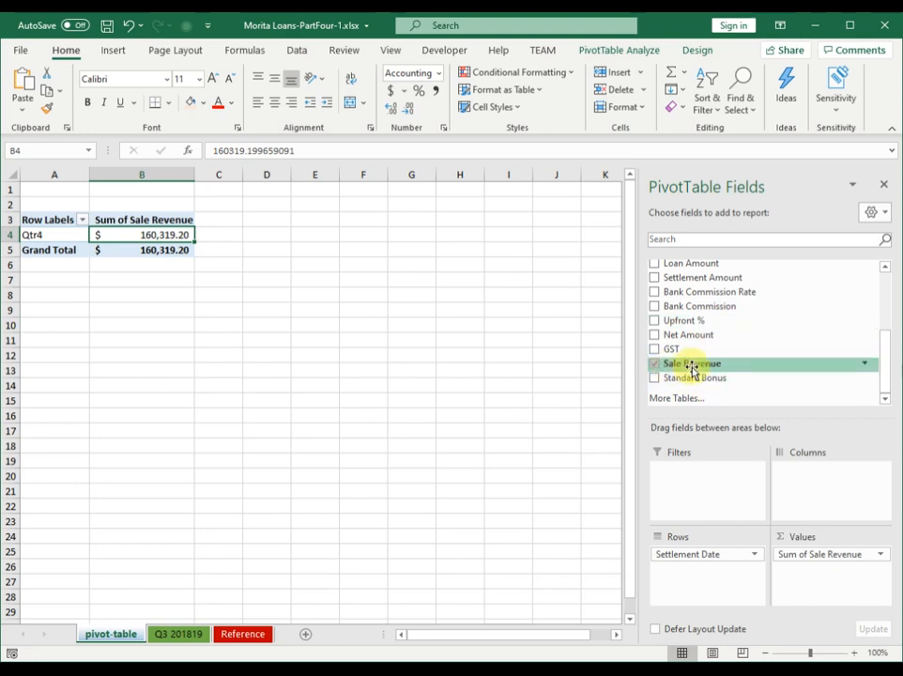
Replace Settlement Date with Region as the PivotTable's row field, keeping Sale Revenue as the summed value
{"action": "scroll", "coordinate": [703, 371], "scroll_direction": "up", "scroll_amount": 1}
{"action": "scroll", "coordinate": [705, 369], "scroll_direction": "up", "scroll_amount": 1}
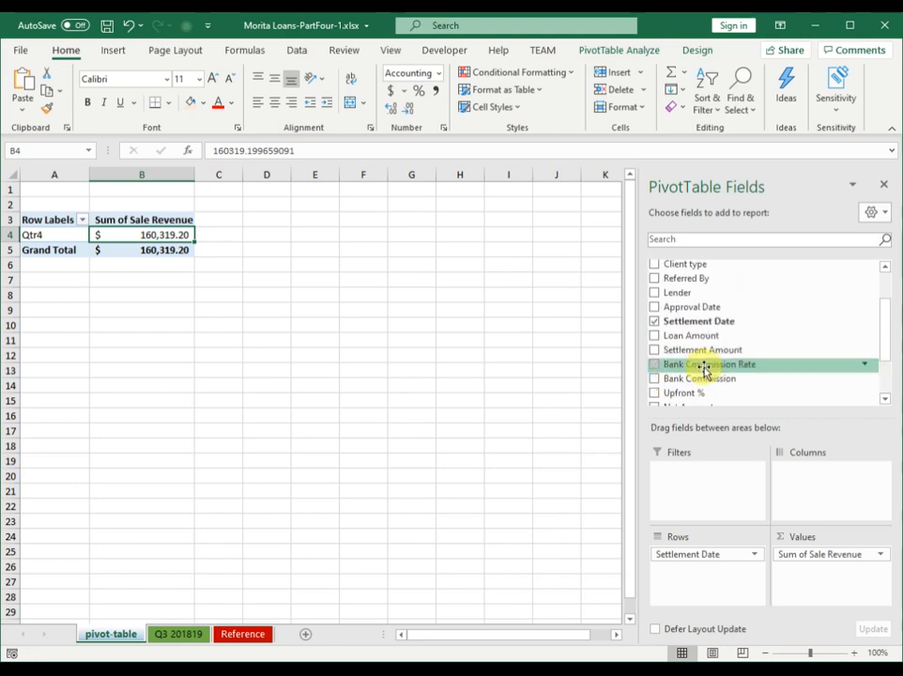
{"action": "left_click", "coordinate": [656, 323]}
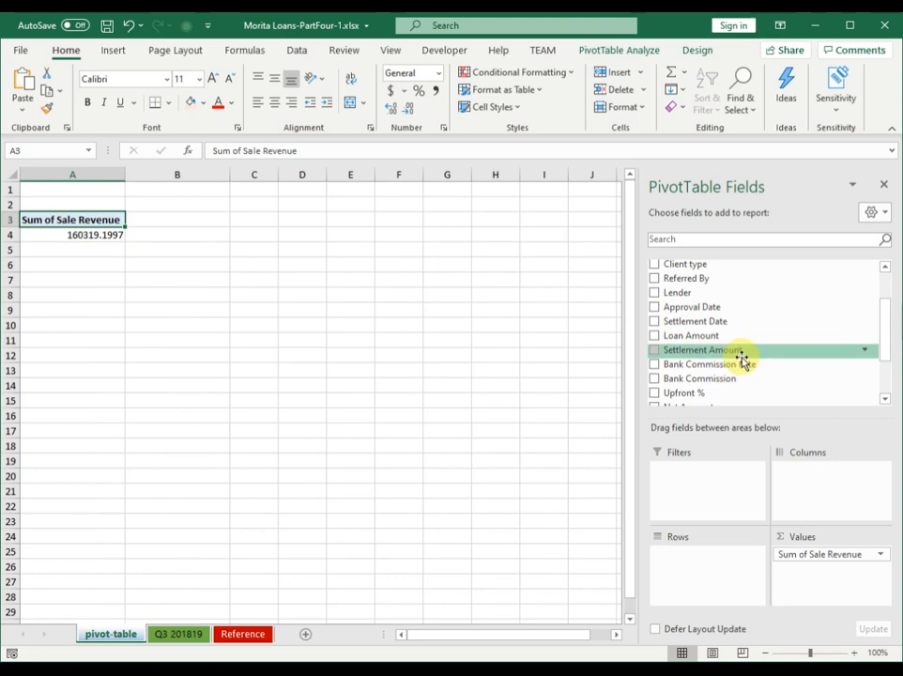
{"action": "scroll", "coordinate": [742, 360], "scroll_direction": "up", "scroll_amount": 2}
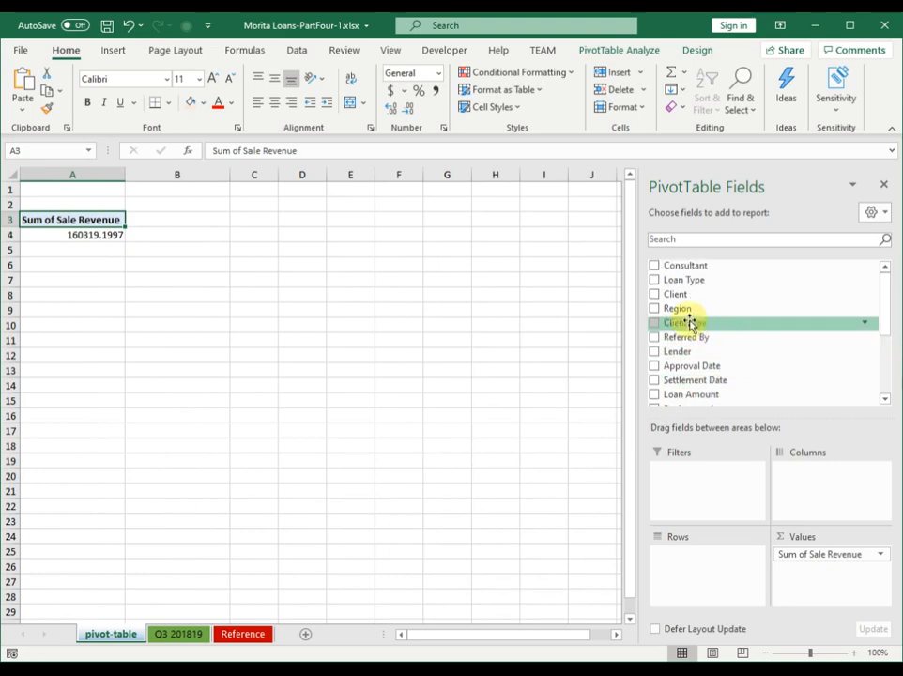
{"action": "left_click", "coordinate": [654, 308]}
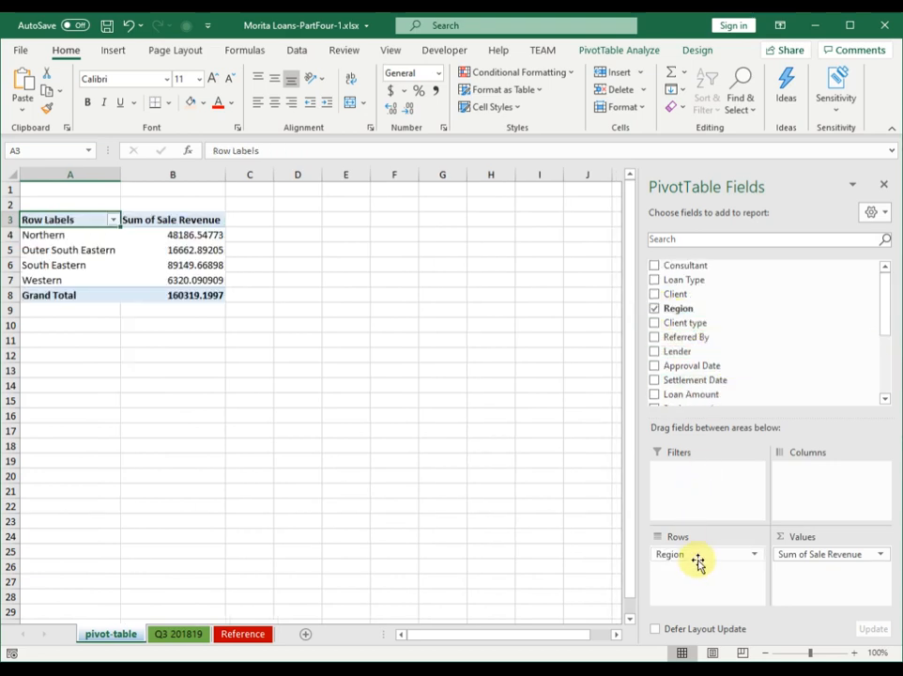
{"action": "left_click", "coordinate": [656, 309]}
{"action": "left_click_drag", "start_coordinate": [671, 390], "coordinate": [695, 552]}
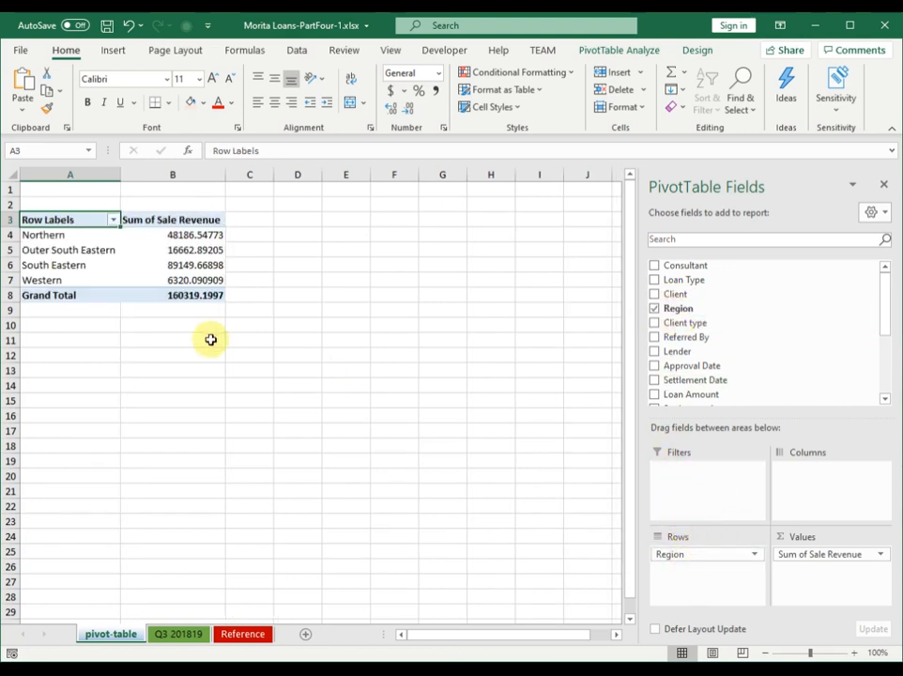
Sort the regions by Sum of Sale Revenue from largest to smallest and select the four regional revenue values
{"action": "mouse_move", "coordinate": [186, 253]}
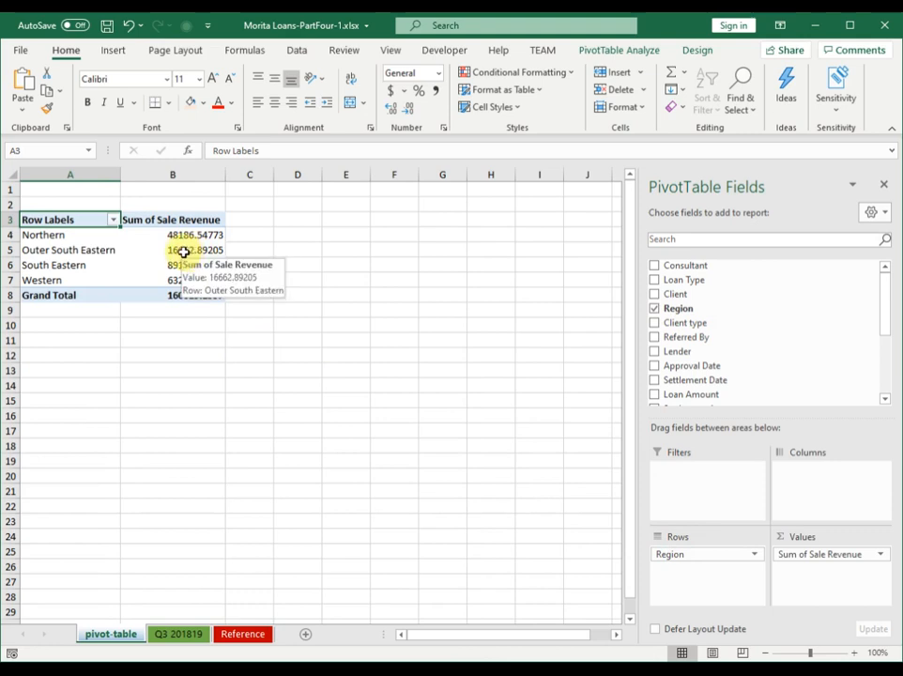
{"action": "left_click", "coordinate": [184, 252]}
{"action": "right_click", "coordinate": [184, 252]}
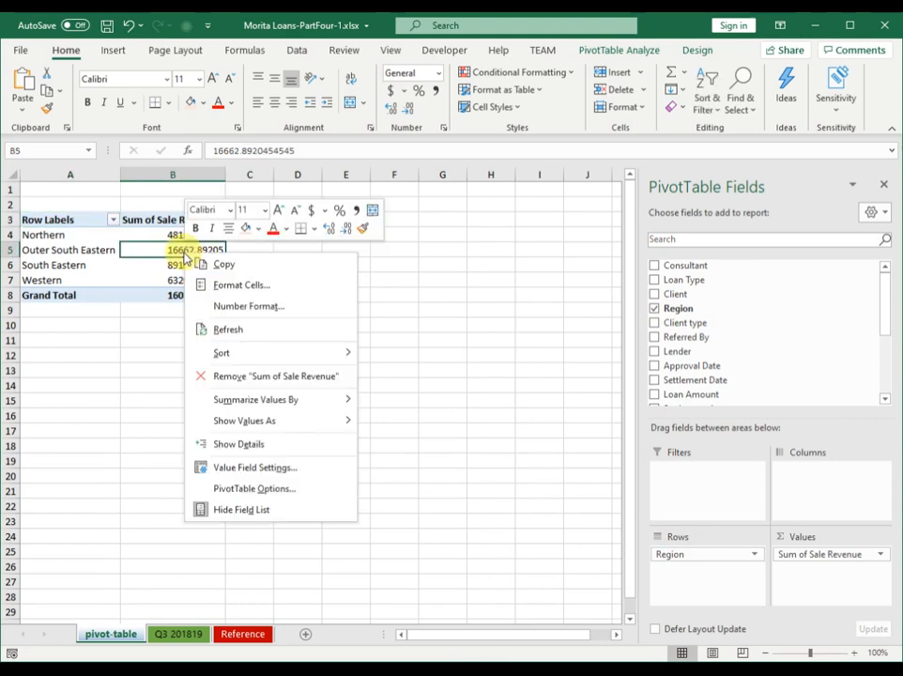
{"action": "mouse_move", "coordinate": [260, 362]}
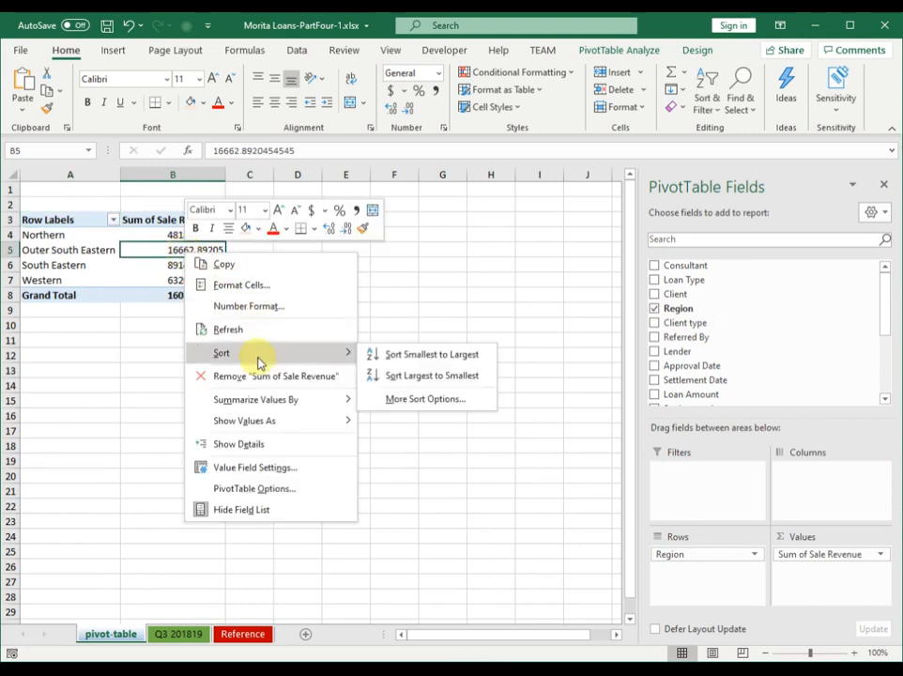
{"action": "left_click", "coordinate": [437, 380]}
{"action": "left_click", "coordinate": [67, 237]}
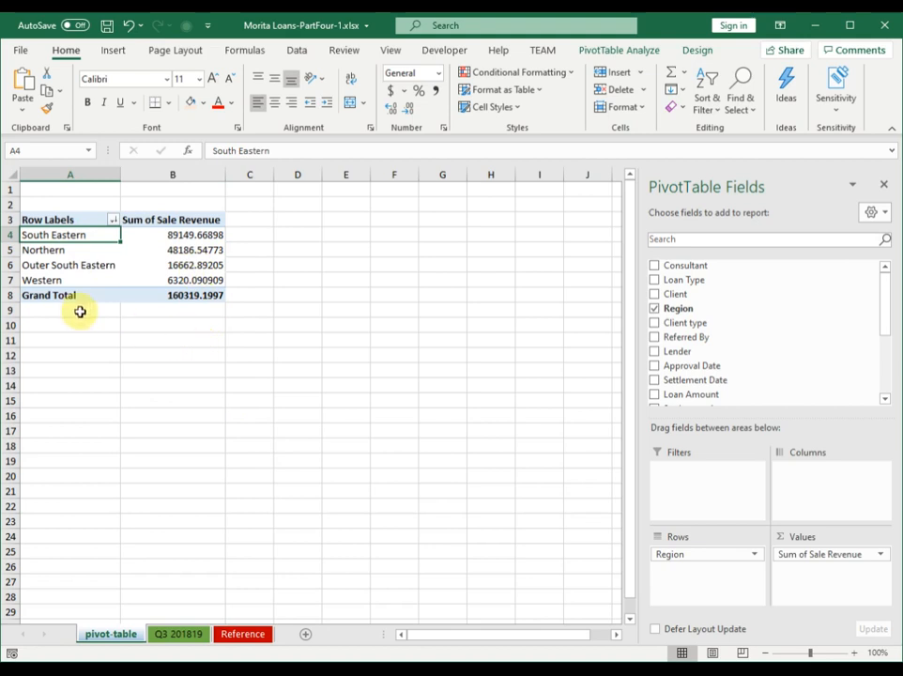
{"action": "left_click", "coordinate": [59, 281]}
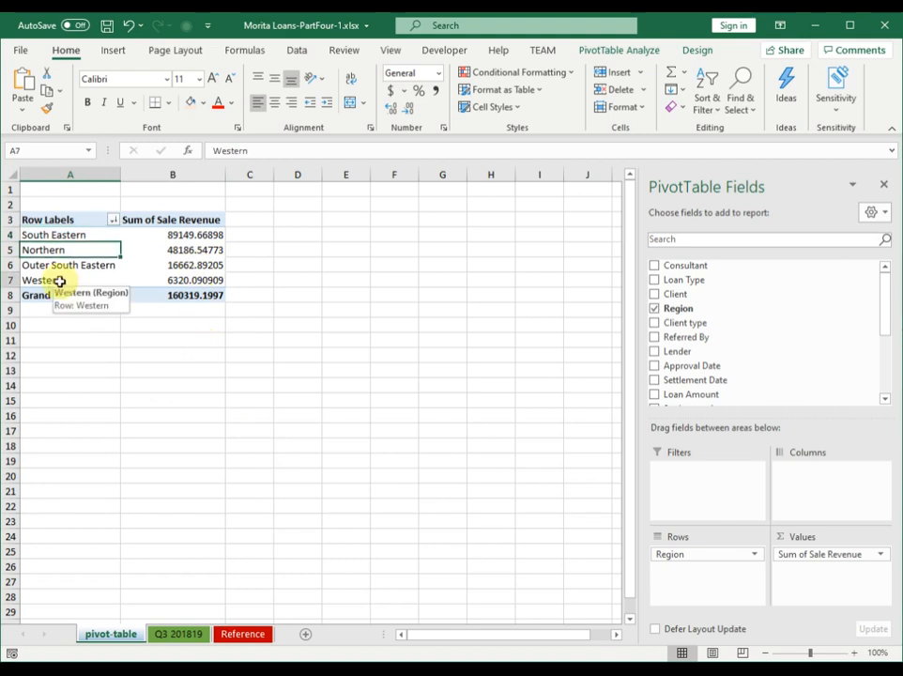
{"action": "left_click", "coordinate": [192, 280]}
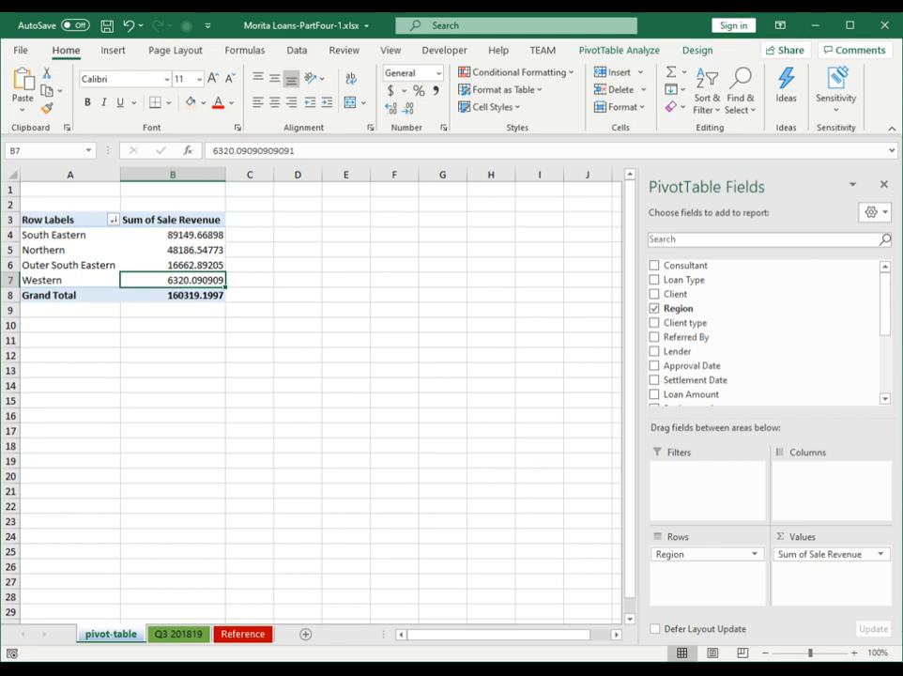
{"action": "left_click_drag", "start_coordinate": [191, 237], "coordinate": [189, 281]}
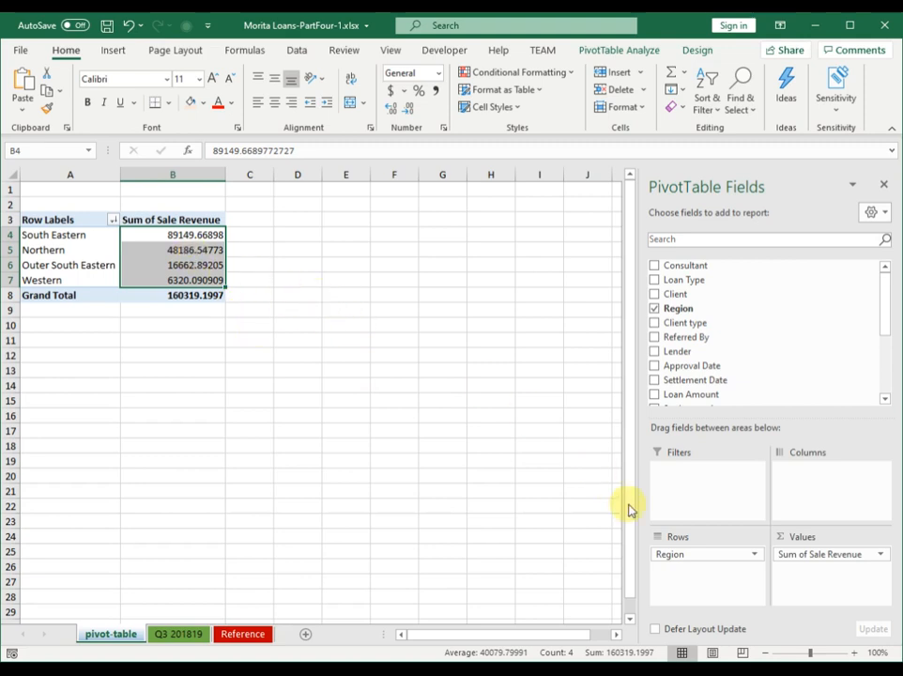
Replace Region with Loan Type in the PivotTable rows and sort the loan types by Sum of Sale Revenue from largest to smallest
{"action": "left_click_drag", "start_coordinate": [682, 556], "coordinate": [529, 481]}
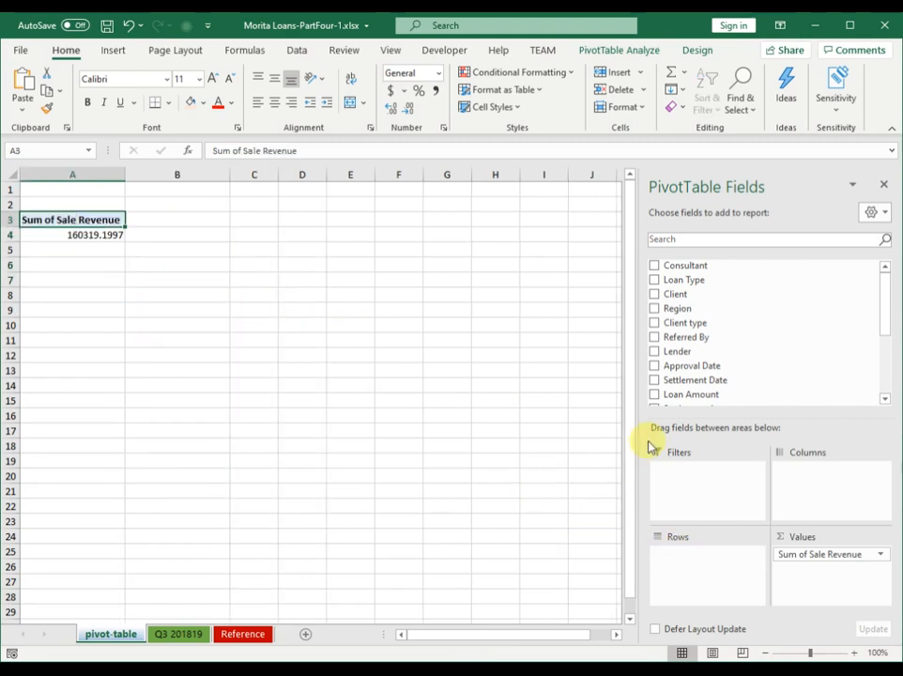
{"action": "left_click_drag", "start_coordinate": [659, 280], "coordinate": [697, 548]}
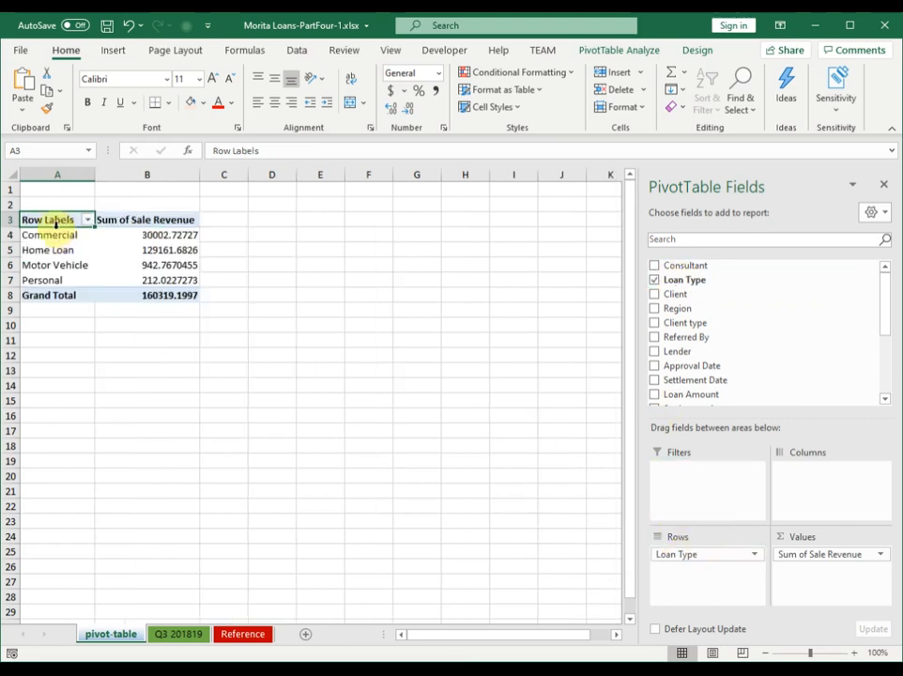
{"action": "left_click", "coordinate": [162, 250]}
{"action": "right_click", "coordinate": [162, 250]}
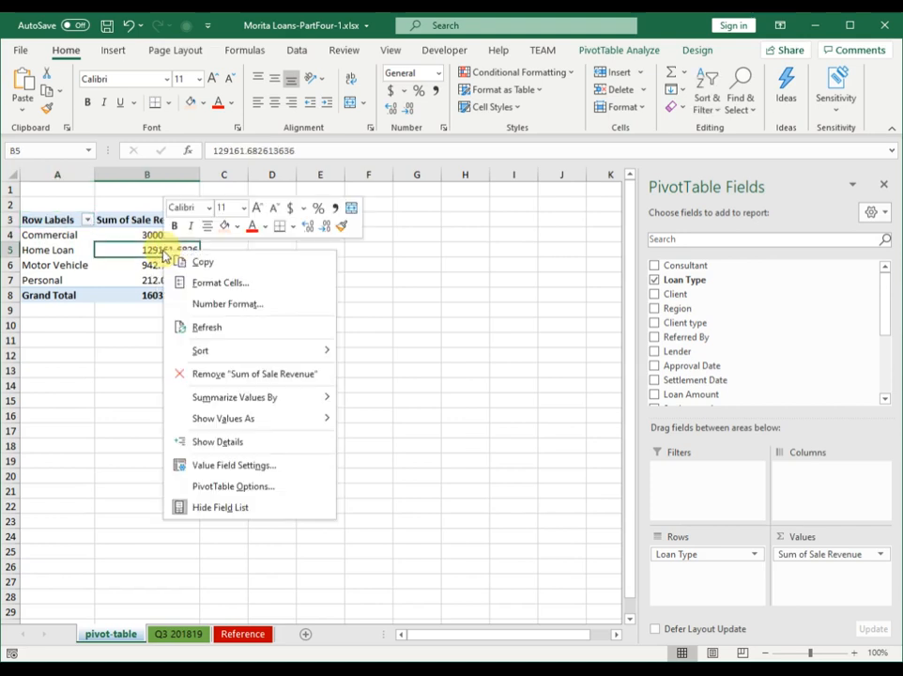
{"action": "mouse_move", "coordinate": [222, 362]}
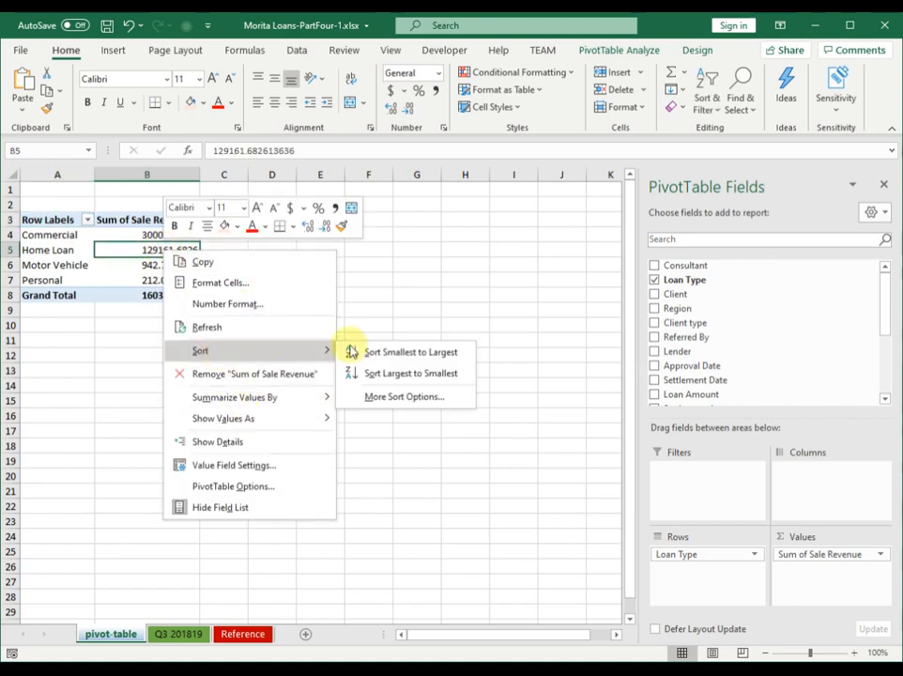
{"action": "left_click", "coordinate": [398, 376]}
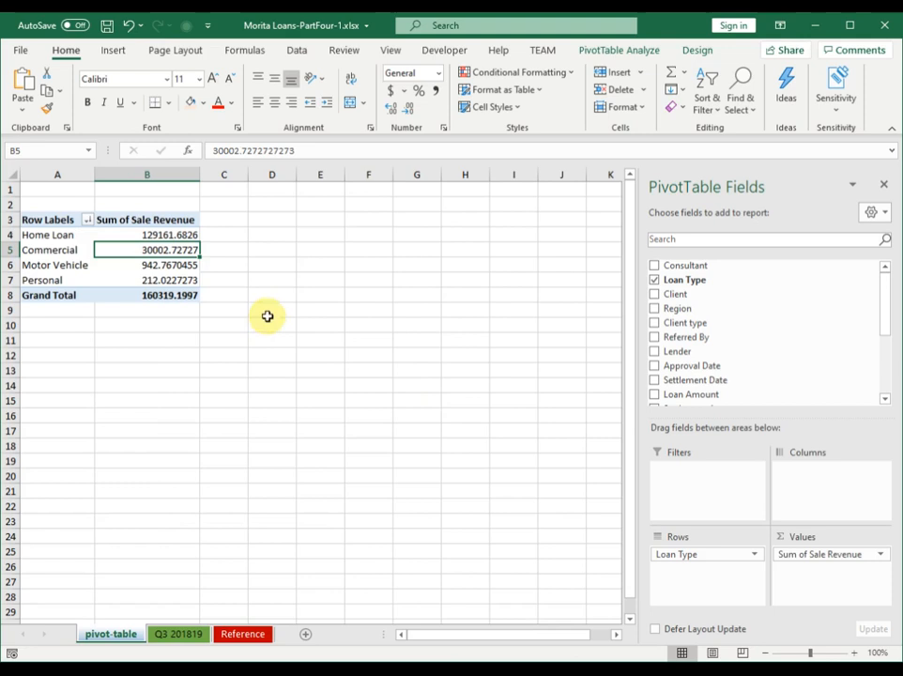
{"action": "left_click", "coordinate": [155, 235]}
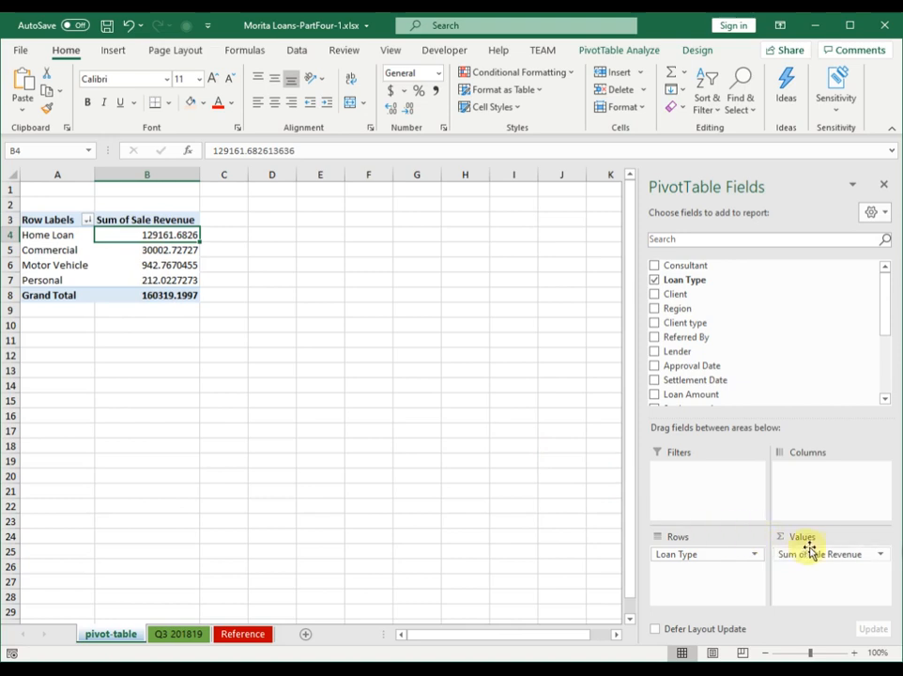
Show the Sum of Sale Revenue values for each loan type as % of Grand Total
{"action": "left_click", "coordinate": [881, 556]}
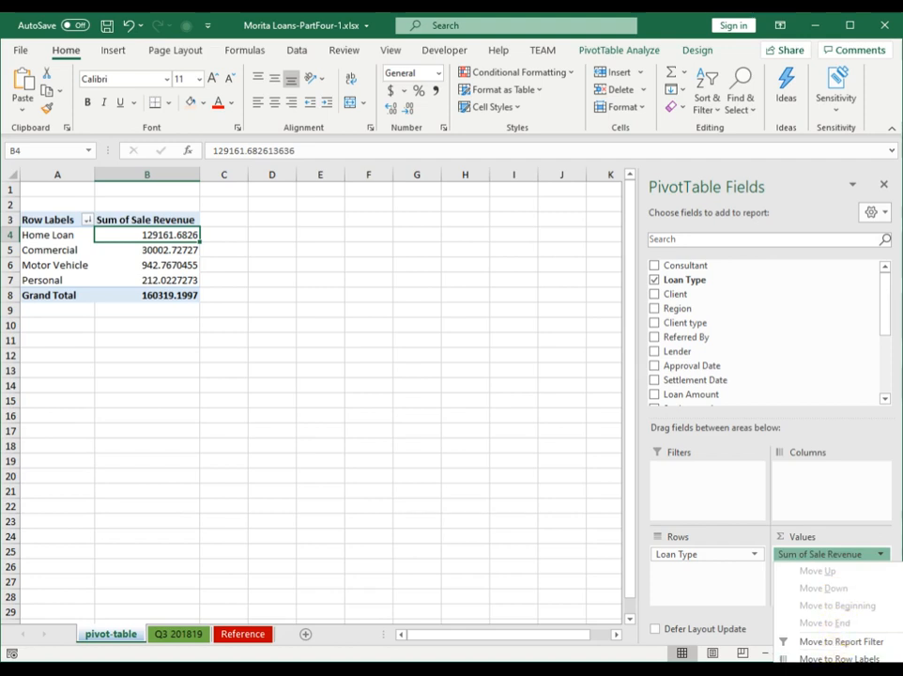
{"action": "left_click", "coordinate": [841, 672]}
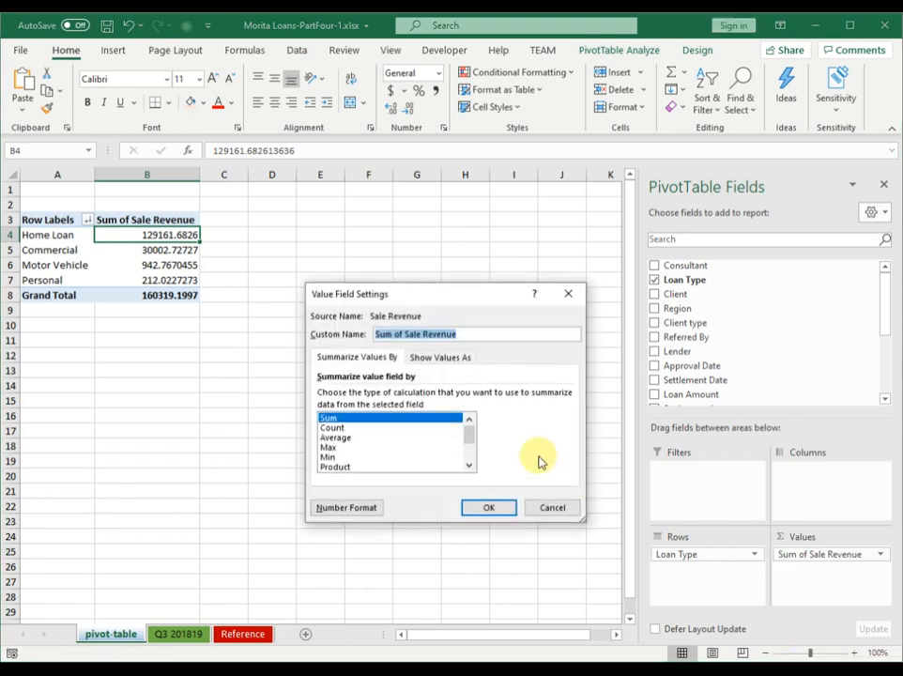
{"action": "left_click", "coordinate": [444, 362]}
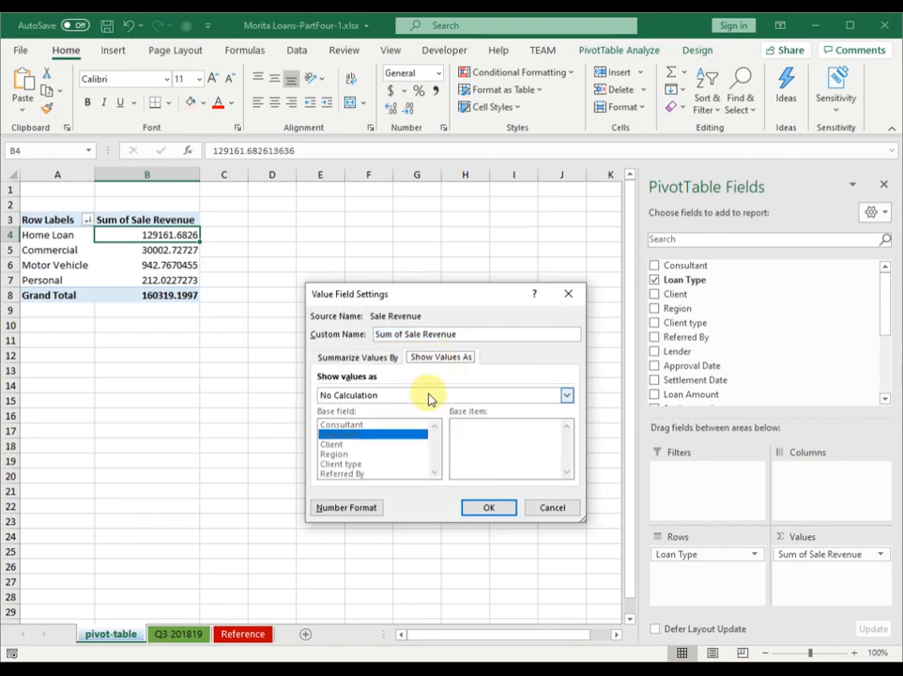
{"action": "left_click", "coordinate": [424, 398]}
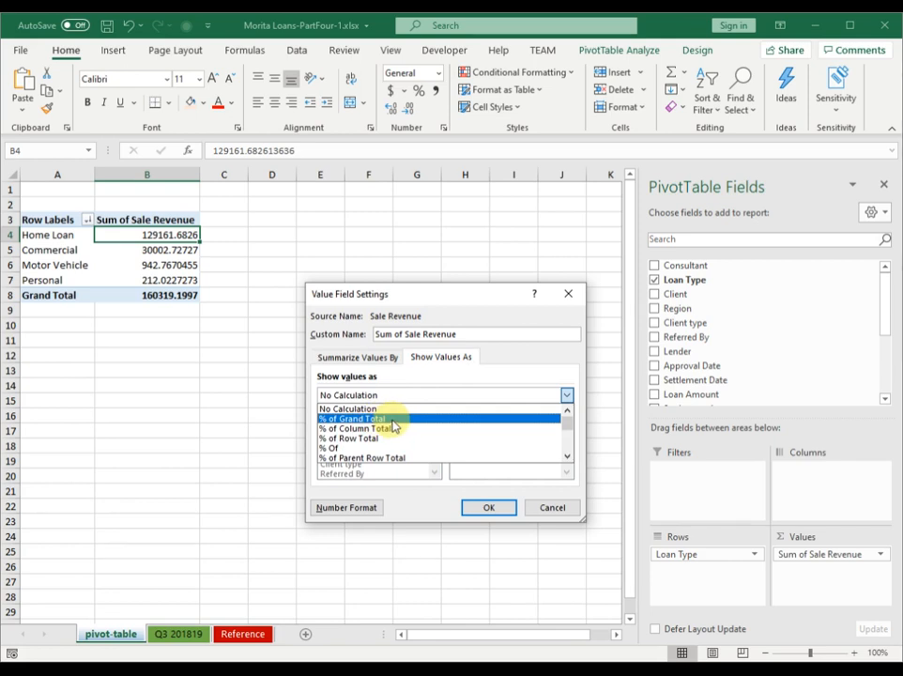
{"action": "left_click", "coordinate": [393, 419]}
{"action": "left_click", "coordinate": [490, 509]}
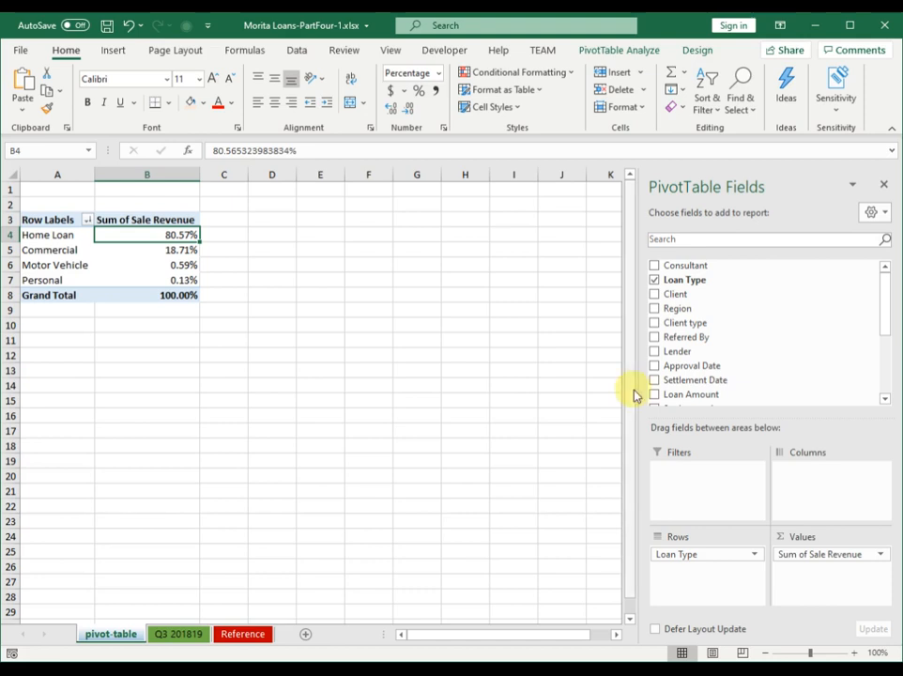
Set the Sum of Sale Revenue values back to No Calculation
{"action": "left_click", "coordinate": [53, 236]}
{"action": "right_click", "coordinate": [126, 241]}
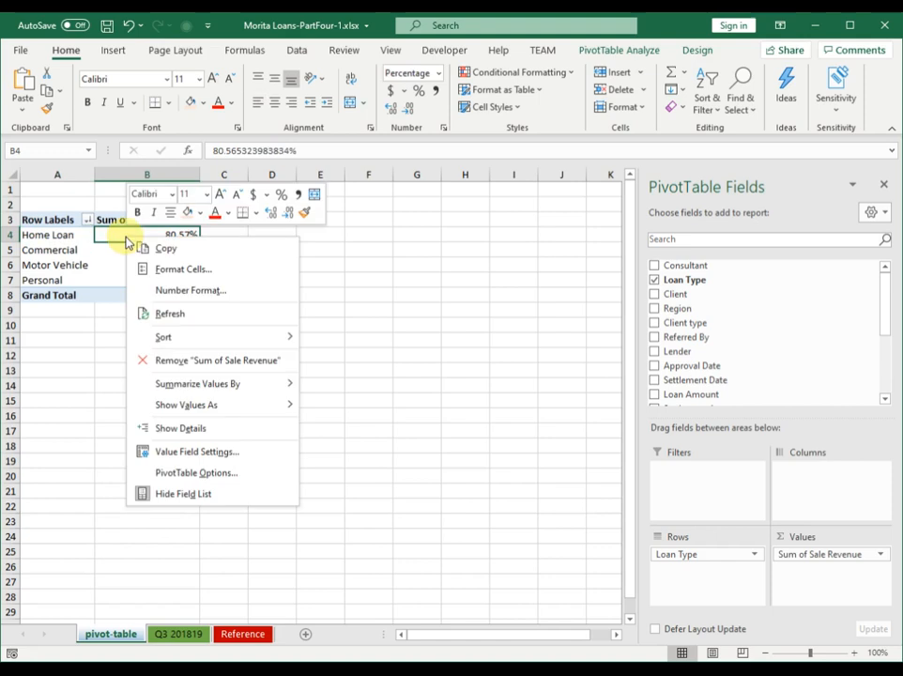
{"action": "mouse_move", "coordinate": [252, 384]}
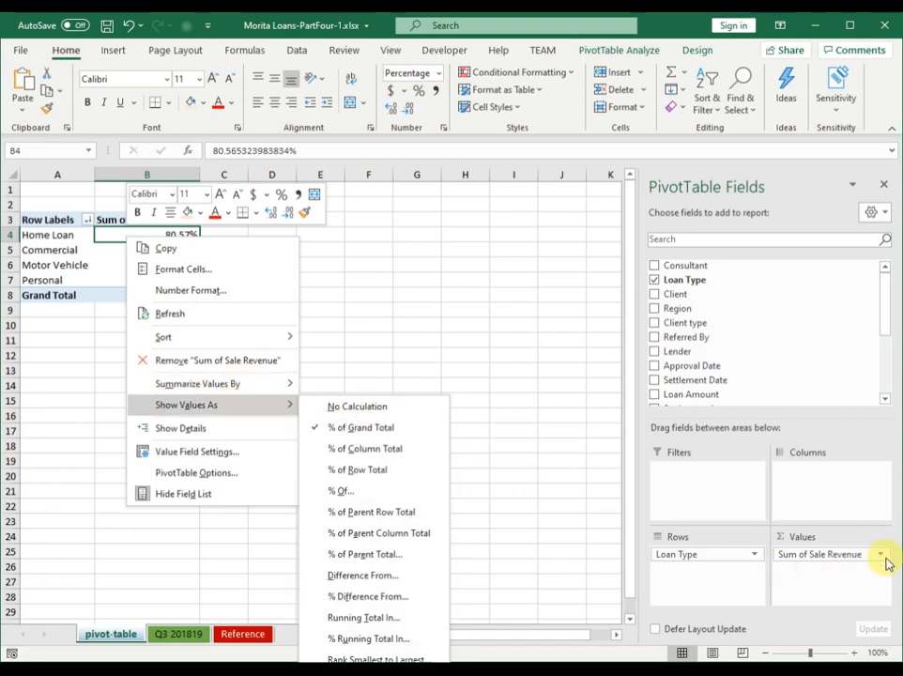
{"action": "left_click", "coordinate": [353, 413]}
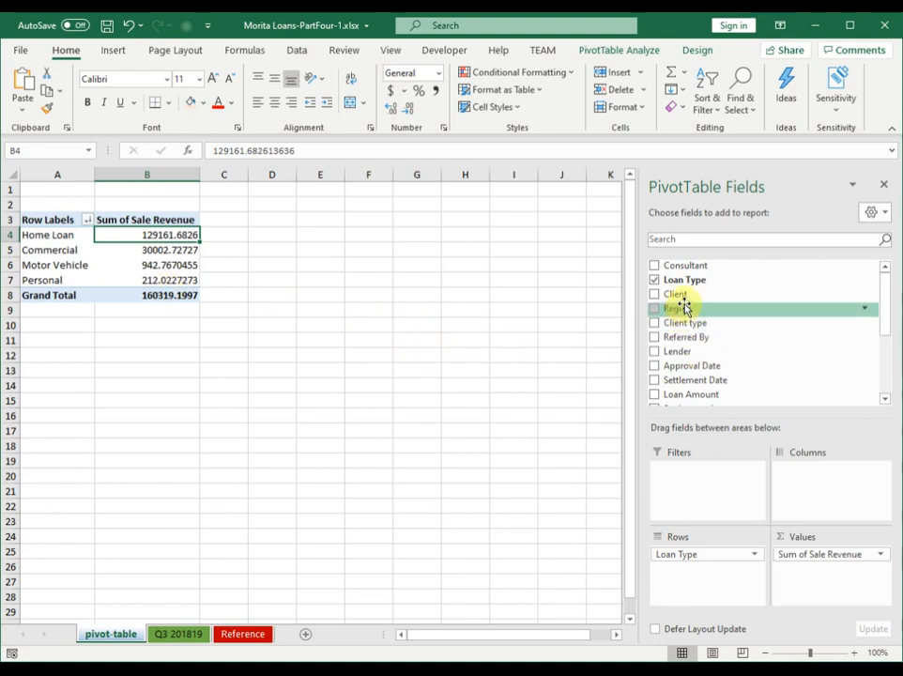
Replace Loan Type with Lender in the PivotTable rows
{"action": "left_click_drag", "start_coordinate": [686, 554], "coordinate": [528, 518]}
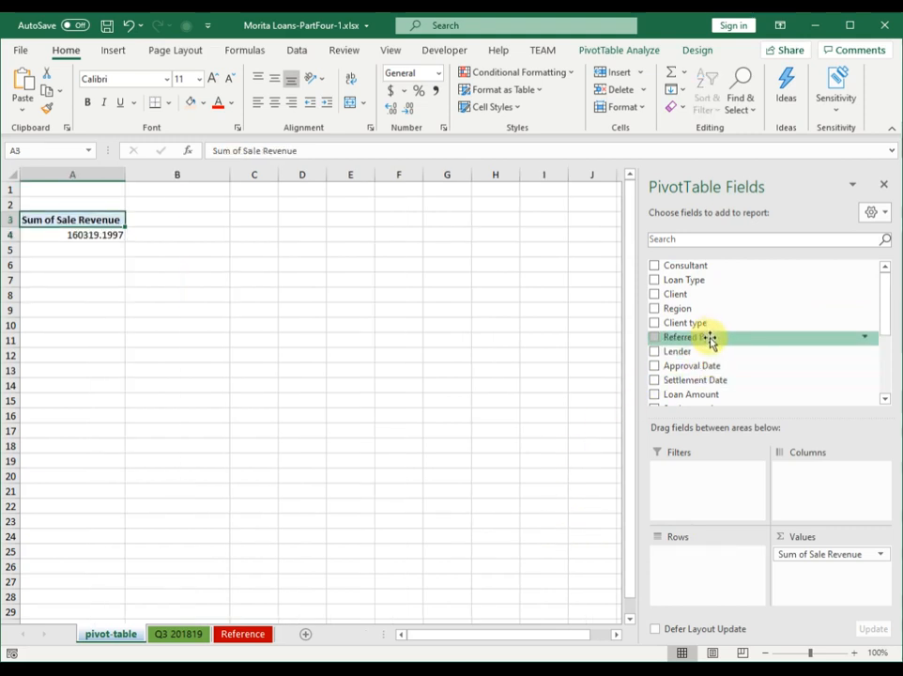
{"action": "scroll", "coordinate": [716, 347], "scroll_direction": "down", "scroll_amount": 1}
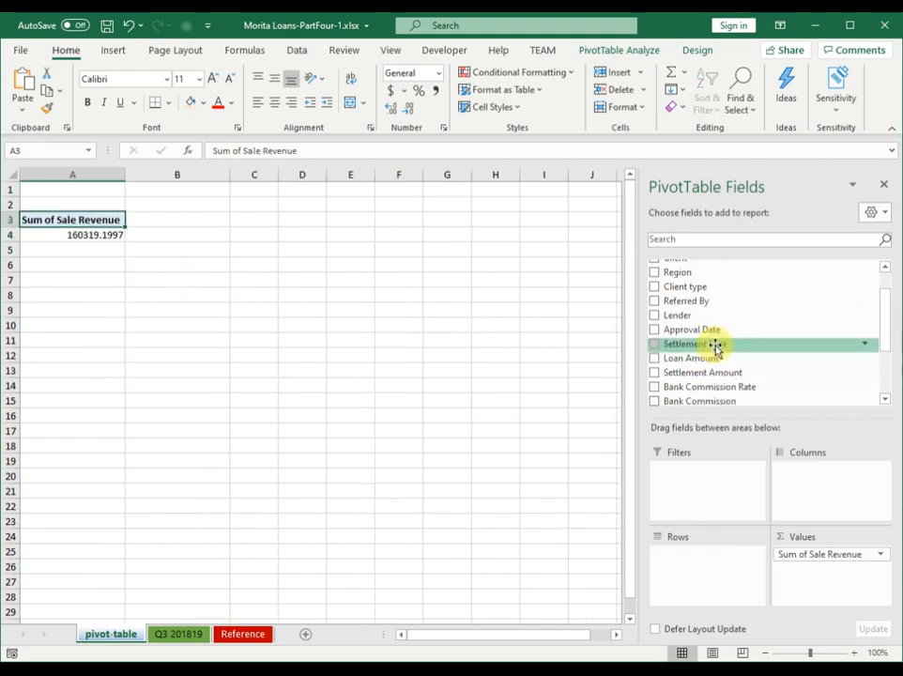
{"action": "left_click", "coordinate": [656, 318]}
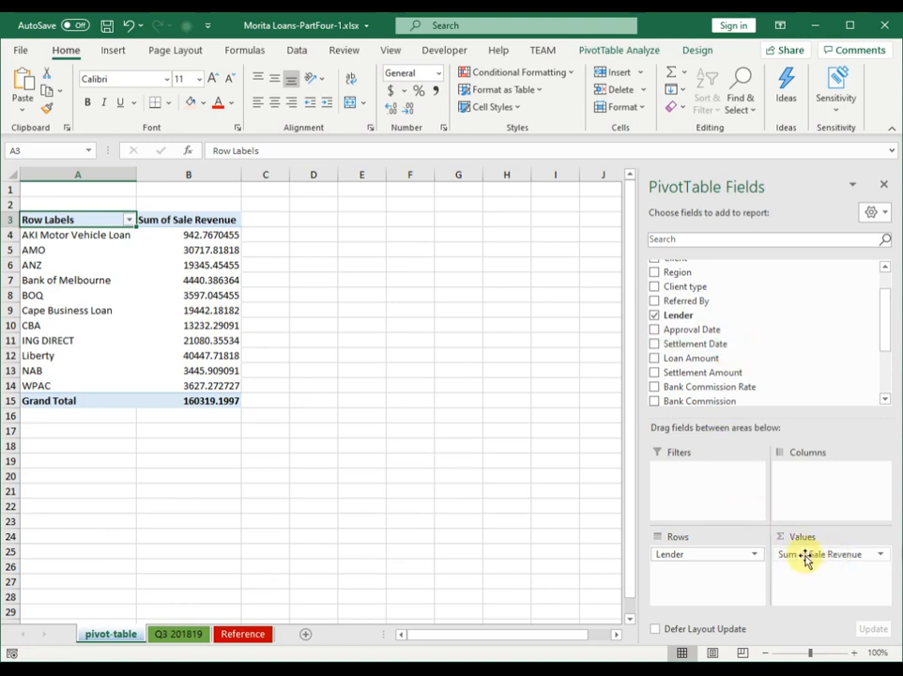
Change the value field settings of Sale Revenue to summarize by Count for each lender
{"action": "left_click", "coordinate": [882, 556]}
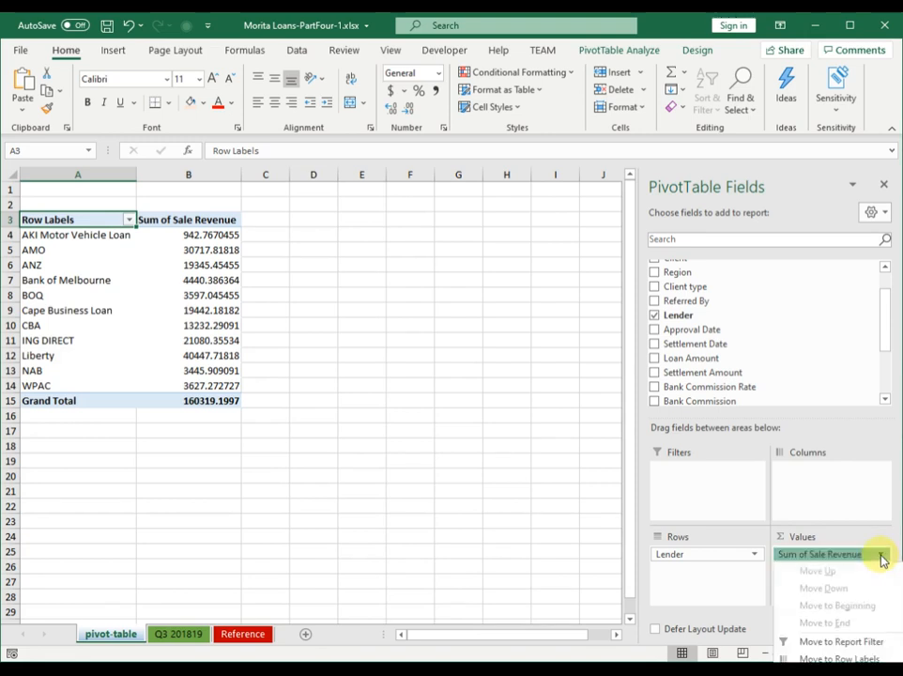
{"action": "left_click", "coordinate": [882, 556]}
{"action": "left_click", "coordinate": [882, 556]}
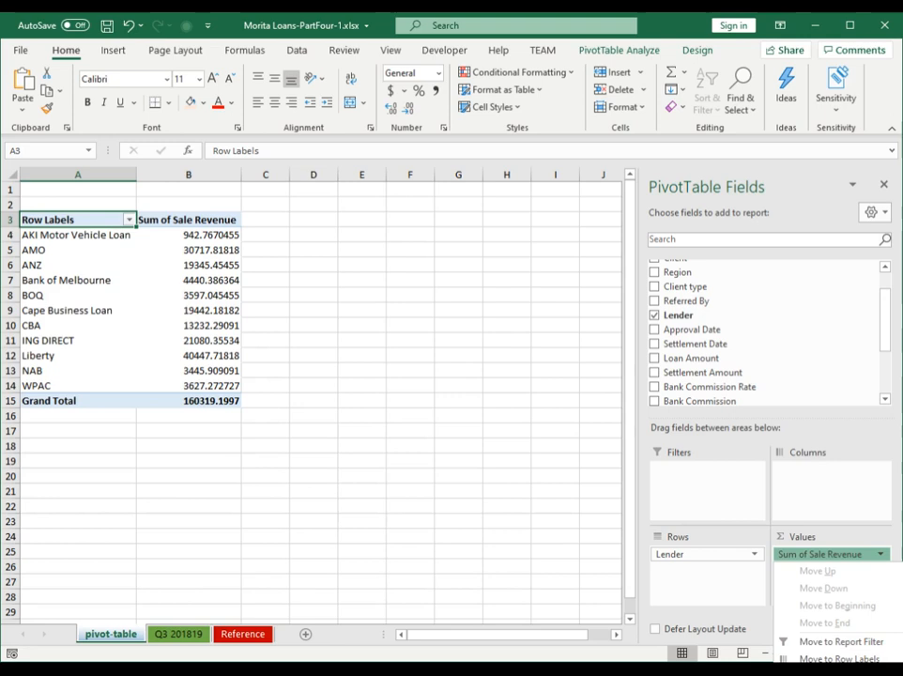
{"action": "left_click", "coordinate": [838, 673]}
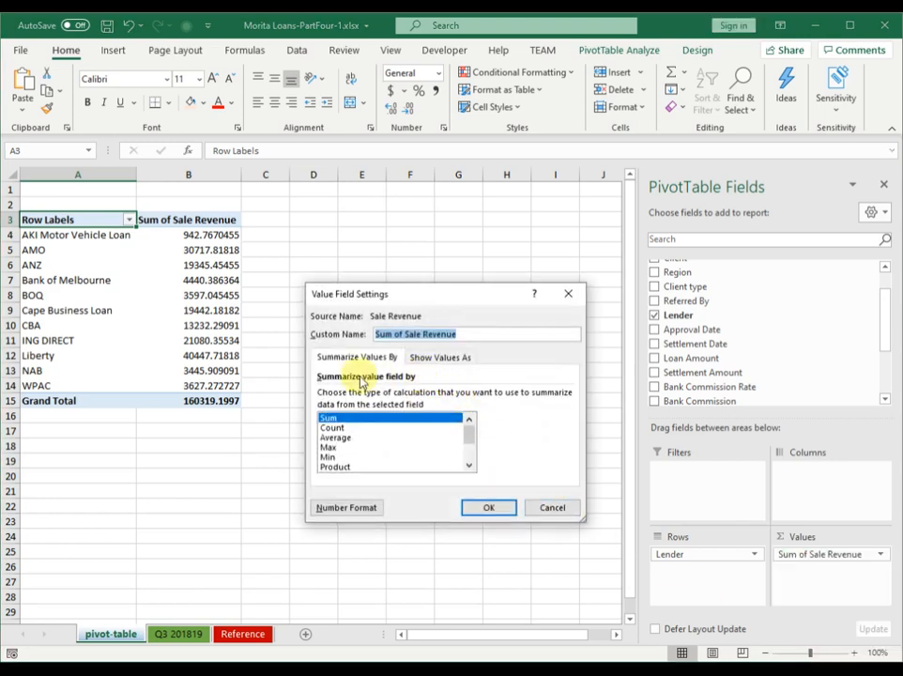
{"action": "left_click", "coordinate": [346, 428]}
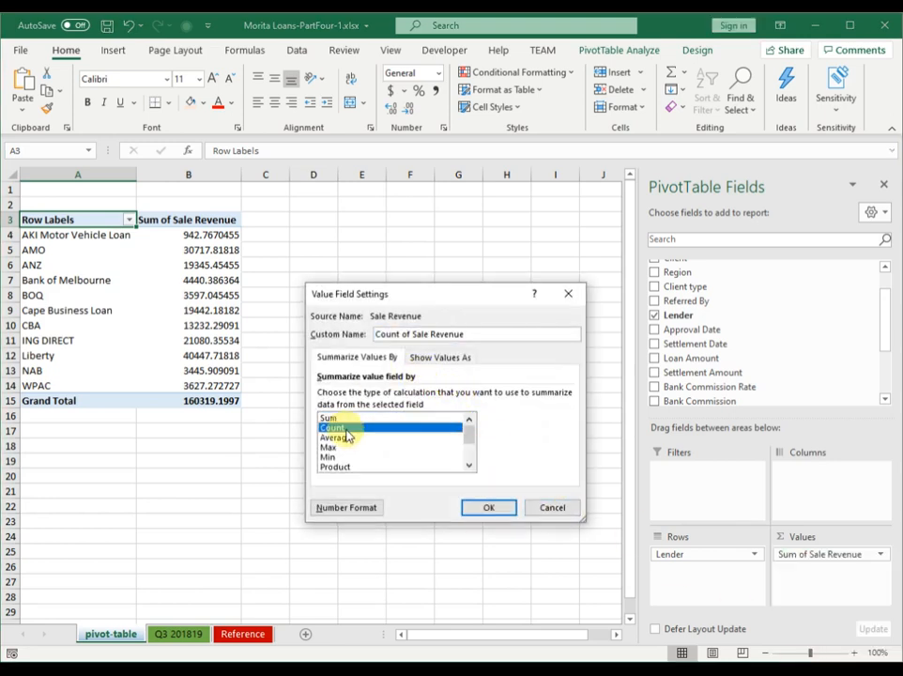
{"action": "left_click", "coordinate": [494, 517]}
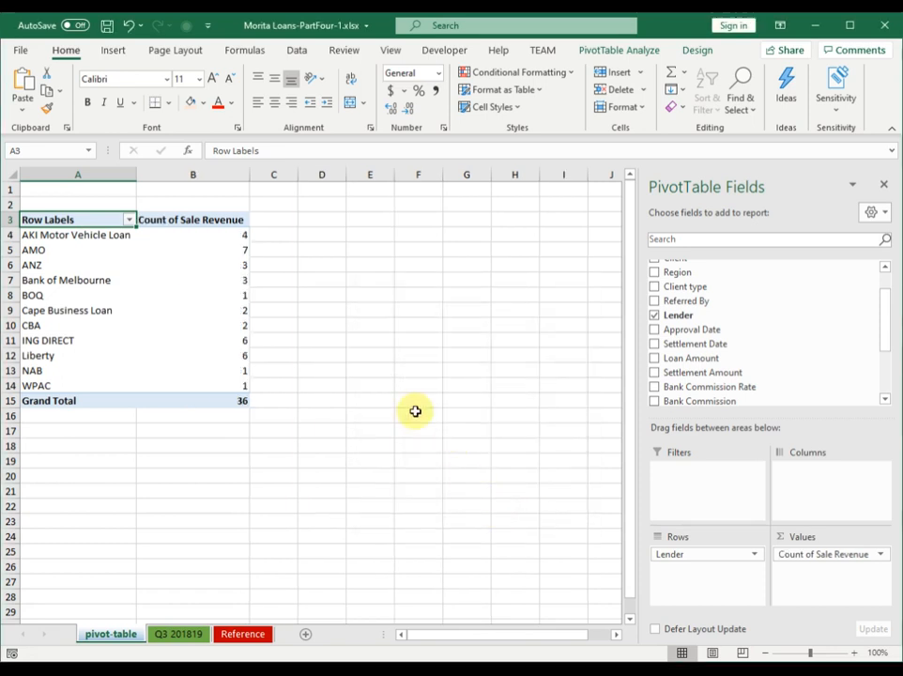
Sort the lenders by Count of Sale Revenue from largest to smallest and select the highest count
{"action": "left_click", "coordinate": [208, 265]}
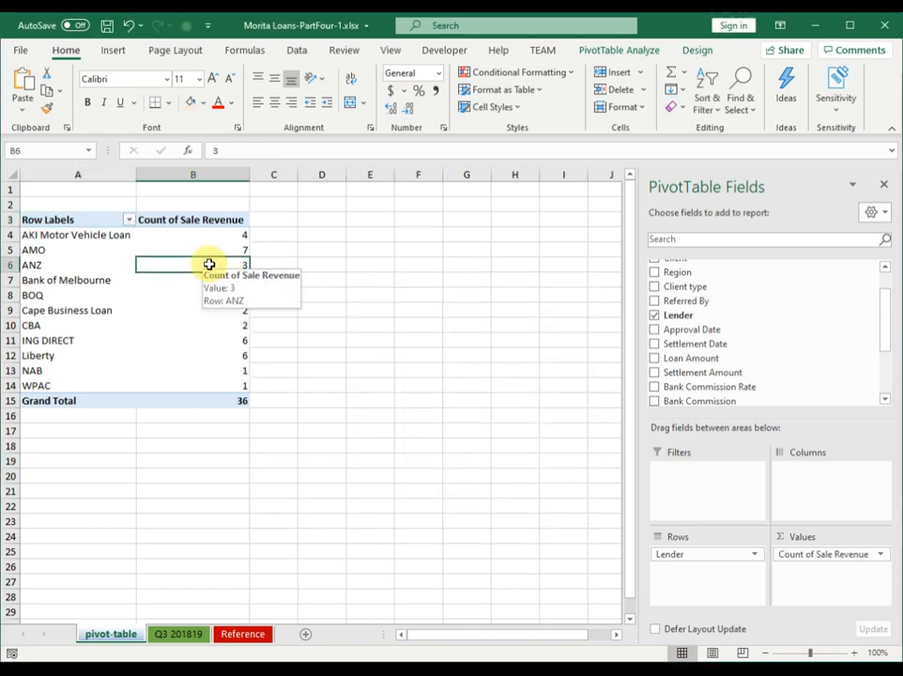
{"action": "right_click", "coordinate": [210, 263]}
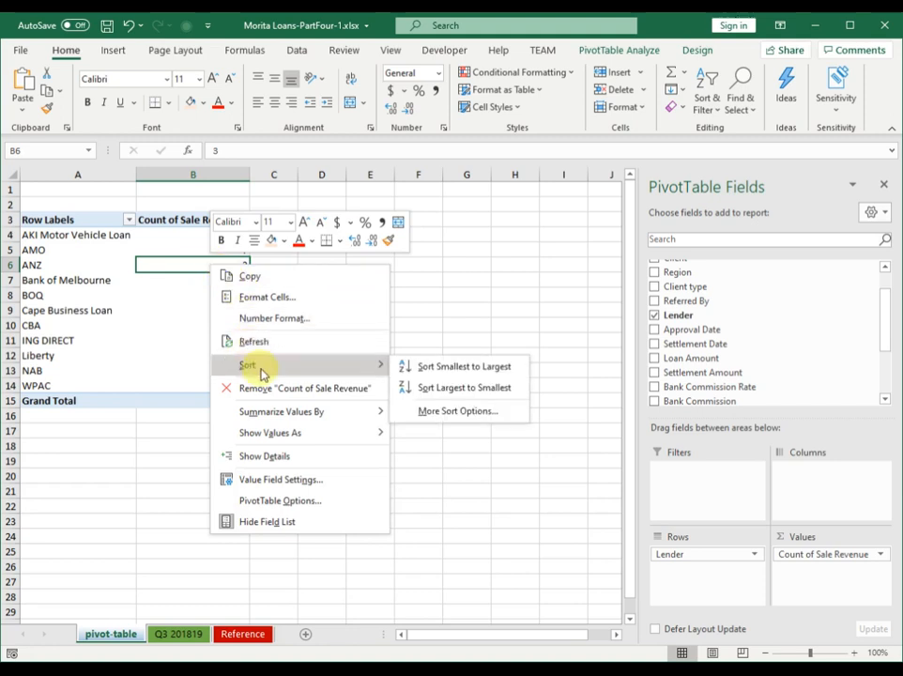
{"action": "left_click", "coordinate": [483, 392]}
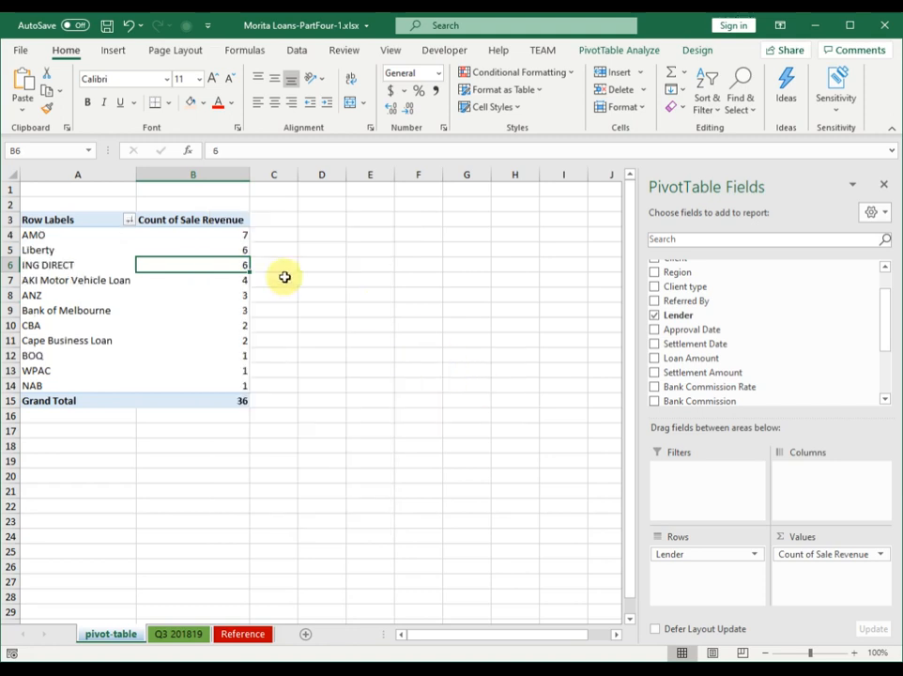
{"action": "left_click", "coordinate": [165, 236]}
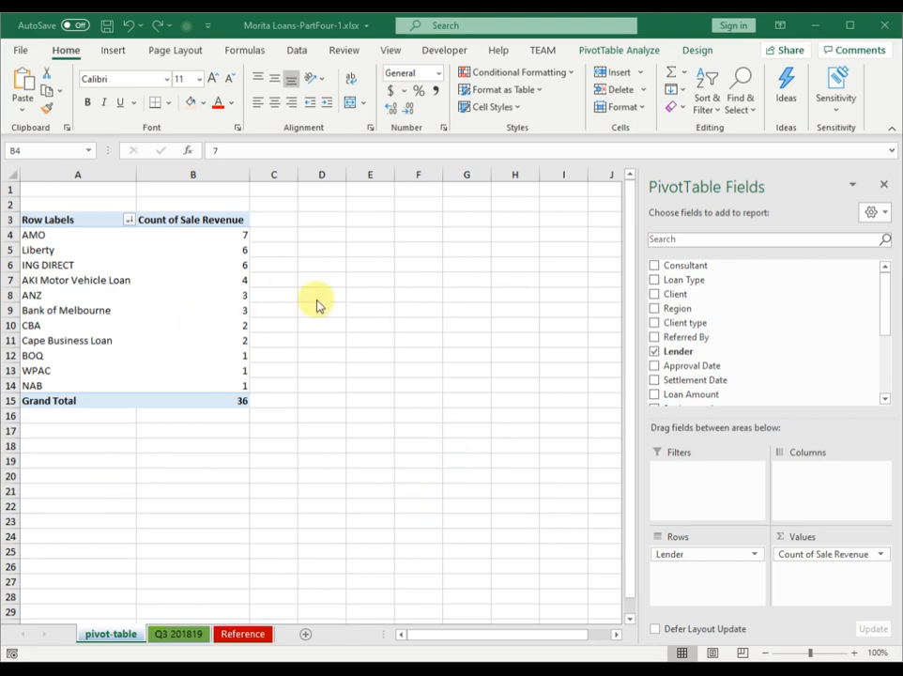
Create a second PivotTable from the Q3 201819 range A1:R37, placed at cell D3 of the existing pivot-table sheet
{"action": "left_click", "coordinate": [185, 639]}
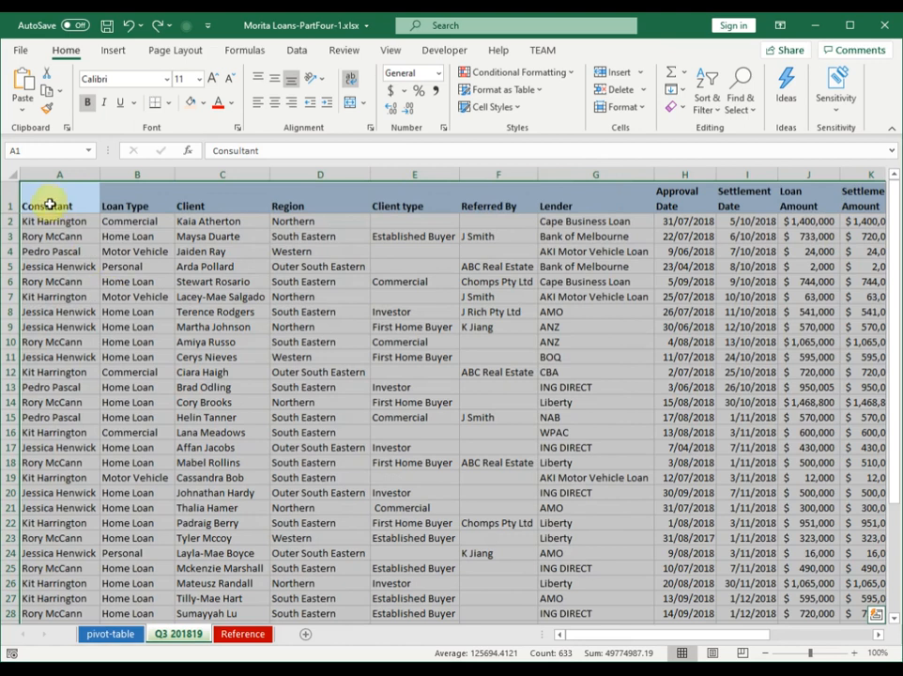
{"action": "left_click", "coordinate": [112, 50]}
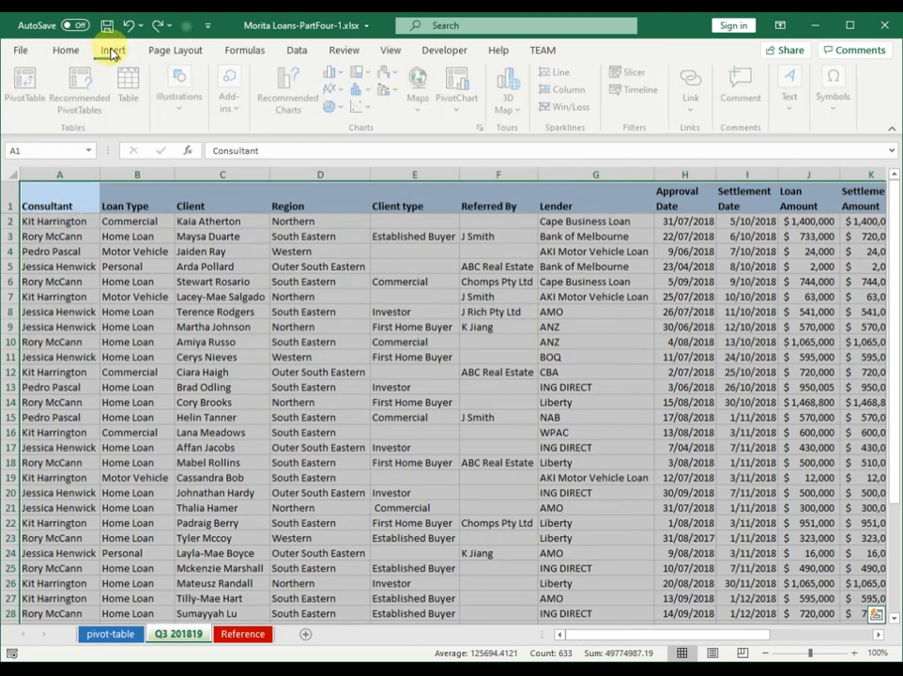
{"action": "left_click", "coordinate": [28, 83]}
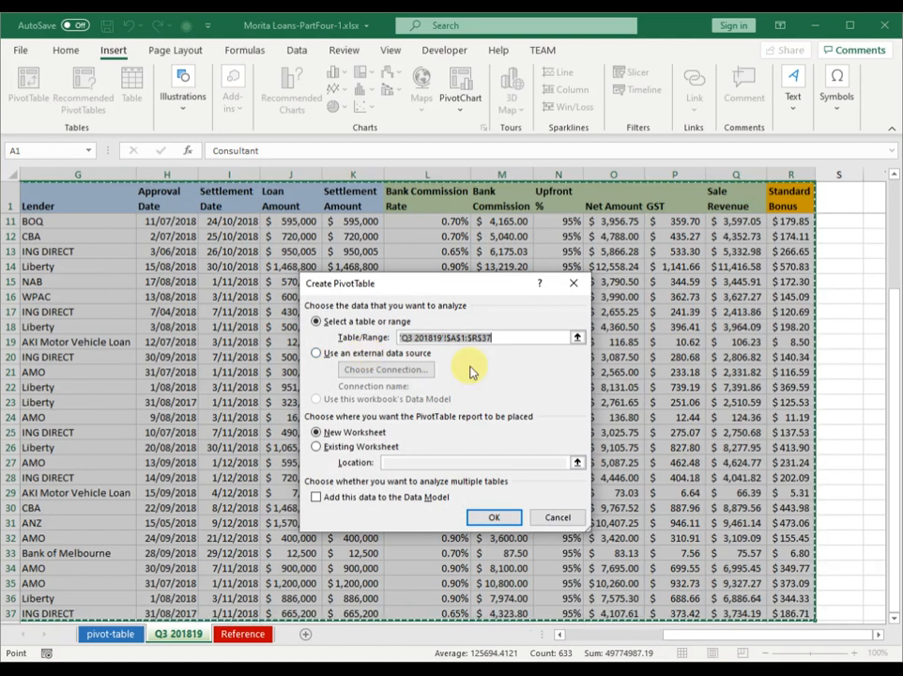
{"action": "left_click", "coordinate": [318, 448]}
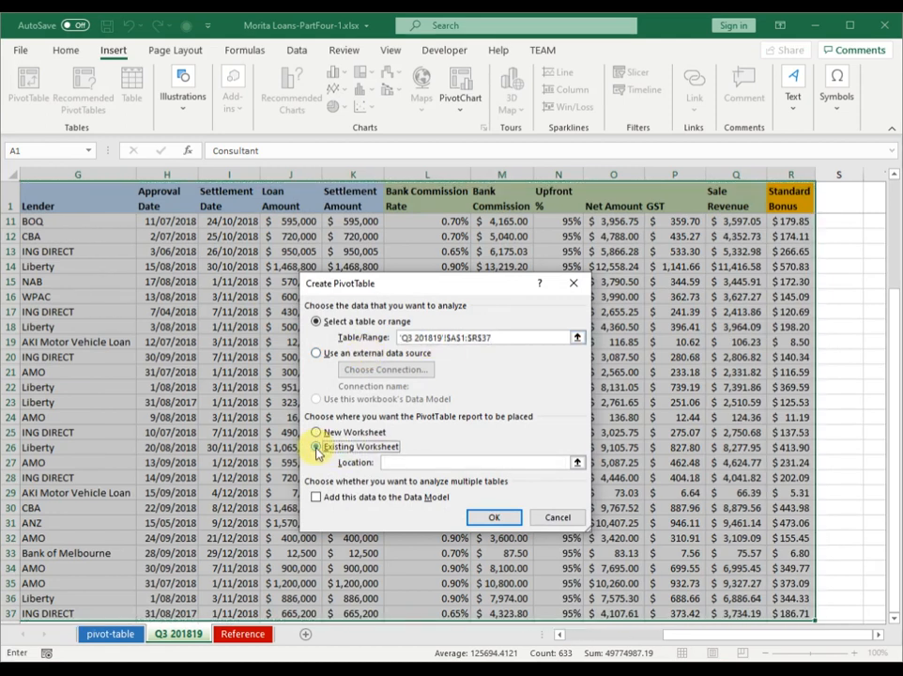
{"action": "left_click", "coordinate": [118, 637]}
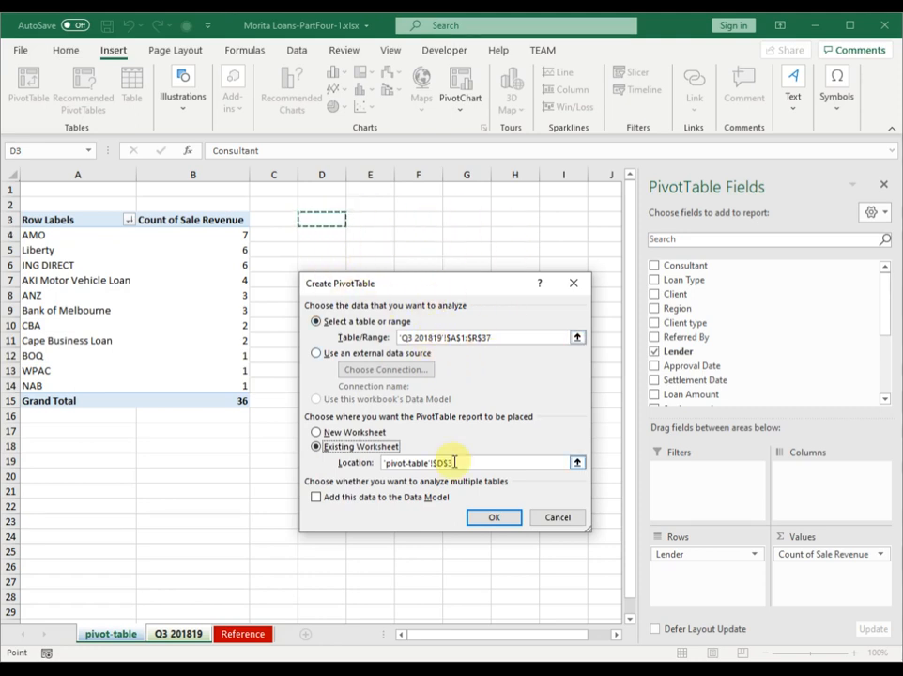
{"action": "left_click", "coordinate": [493, 521]}
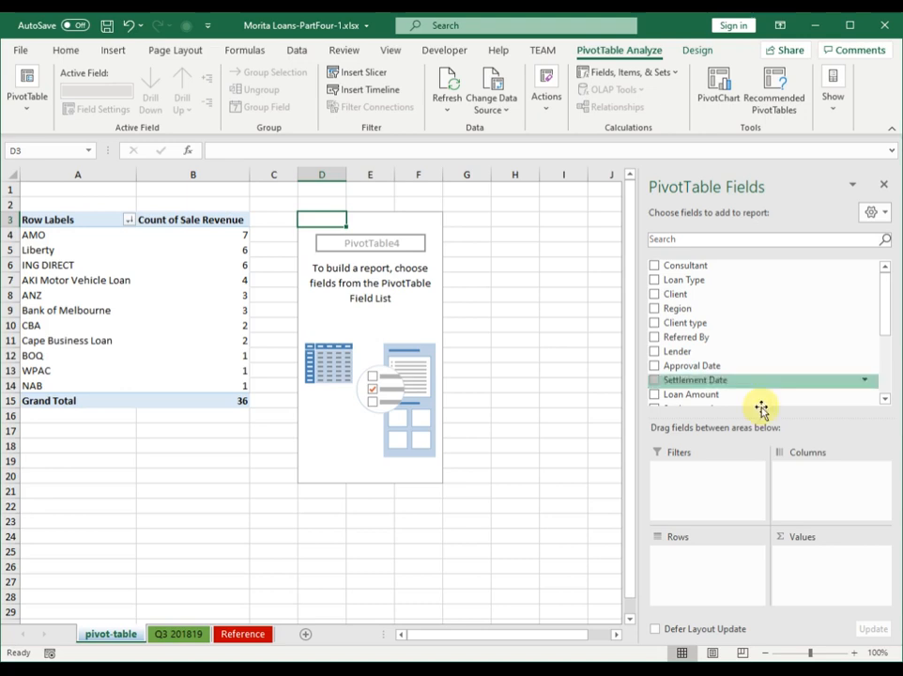
Add Lender to the rows and Sale Revenue to the values of the new PivotTable
{"action": "left_click", "coordinate": [364, 274]}
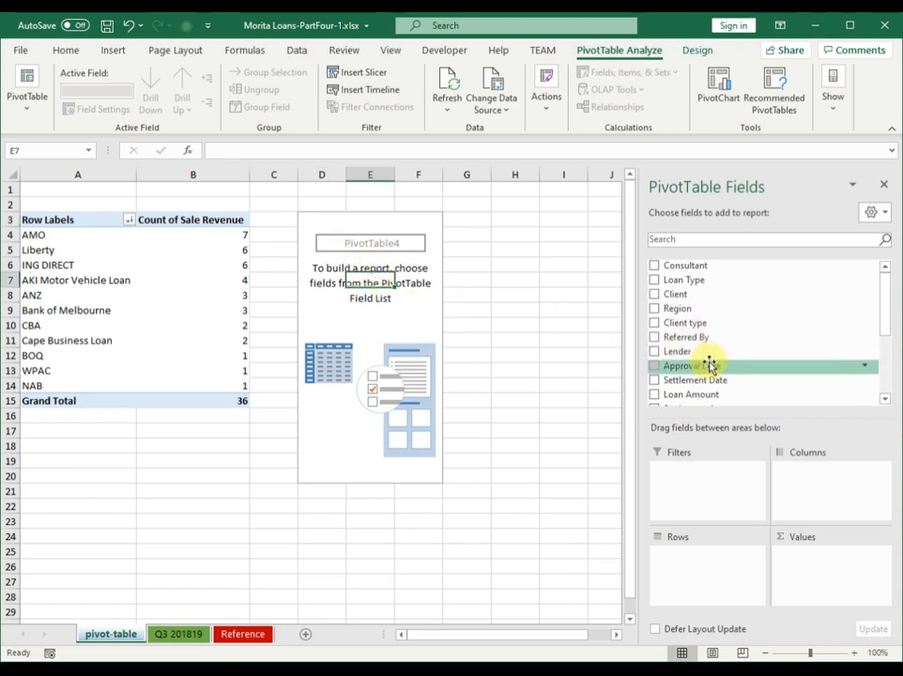
{"action": "left_click", "coordinate": [656, 355]}
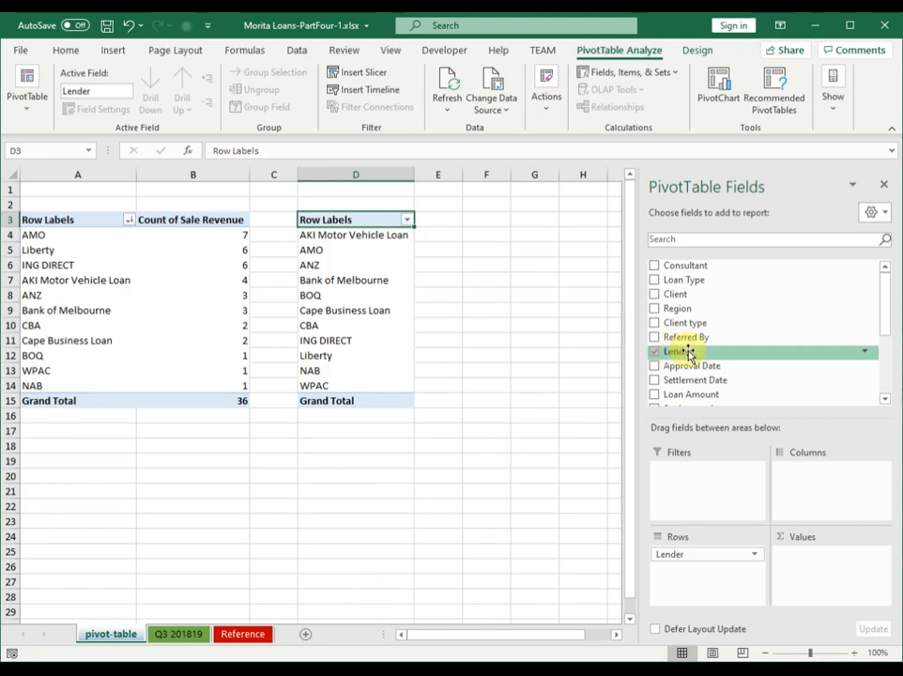
{"action": "scroll", "coordinate": [760, 352], "scroll_direction": "down", "scroll_amount": 2}
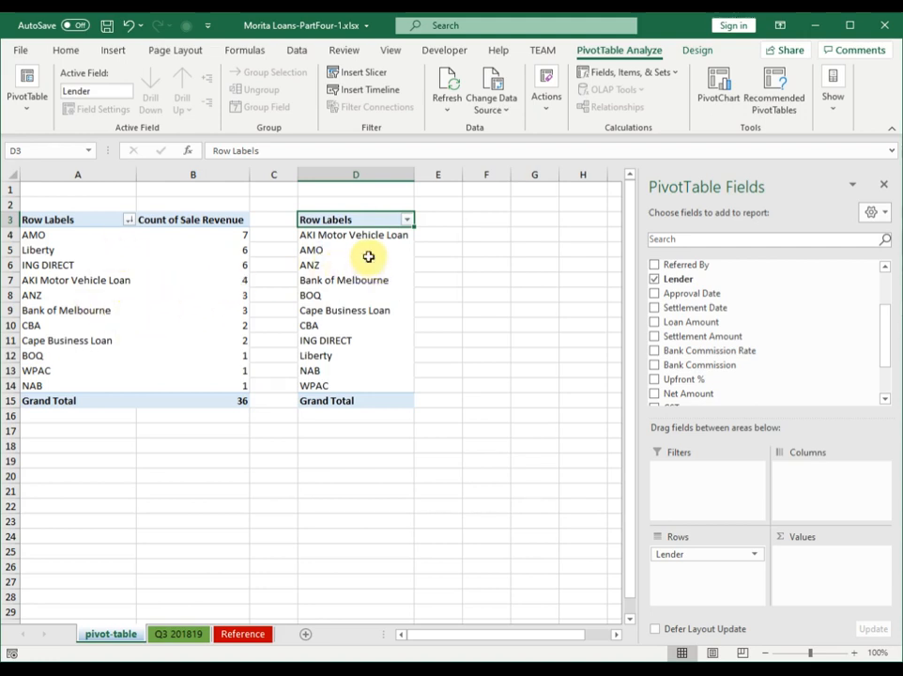
{"action": "scroll", "coordinate": [741, 346], "scroll_direction": "down", "scroll_amount": 1}
{"action": "scroll", "coordinate": [737, 352], "scroll_direction": "down", "scroll_amount": 1}
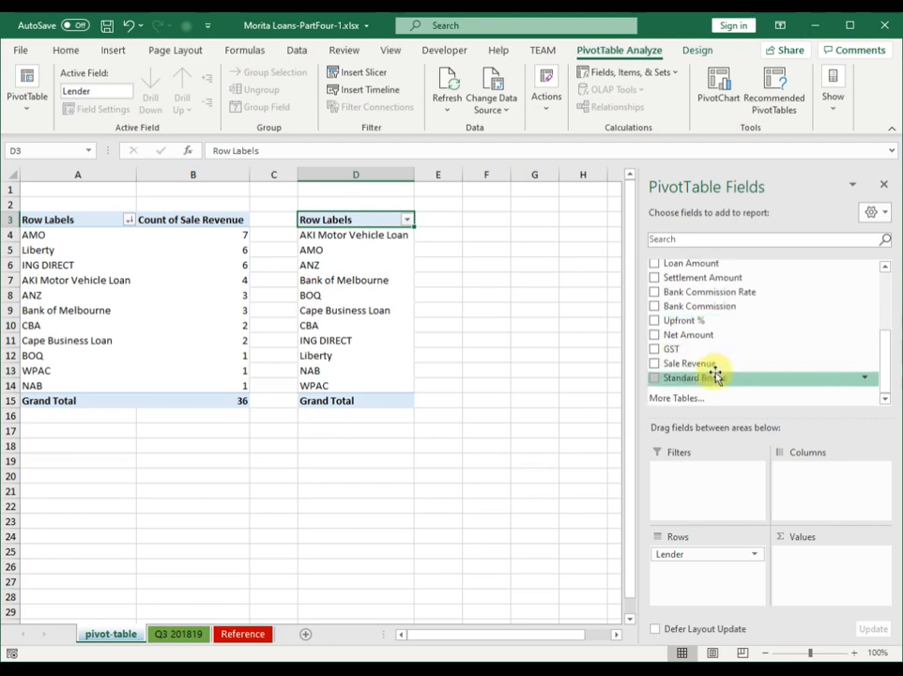
{"action": "left_click", "coordinate": [655, 364]}
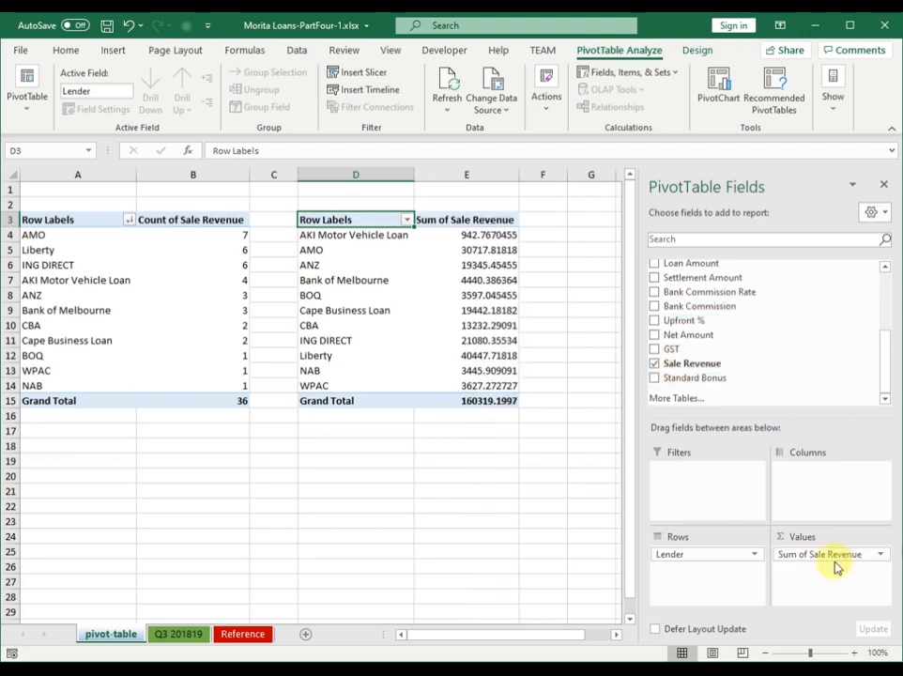
Summarize Sale Revenue by Count in the second PivotTable
{"action": "left_click", "coordinate": [476, 267]}
{"action": "right_click", "coordinate": [476, 267]}
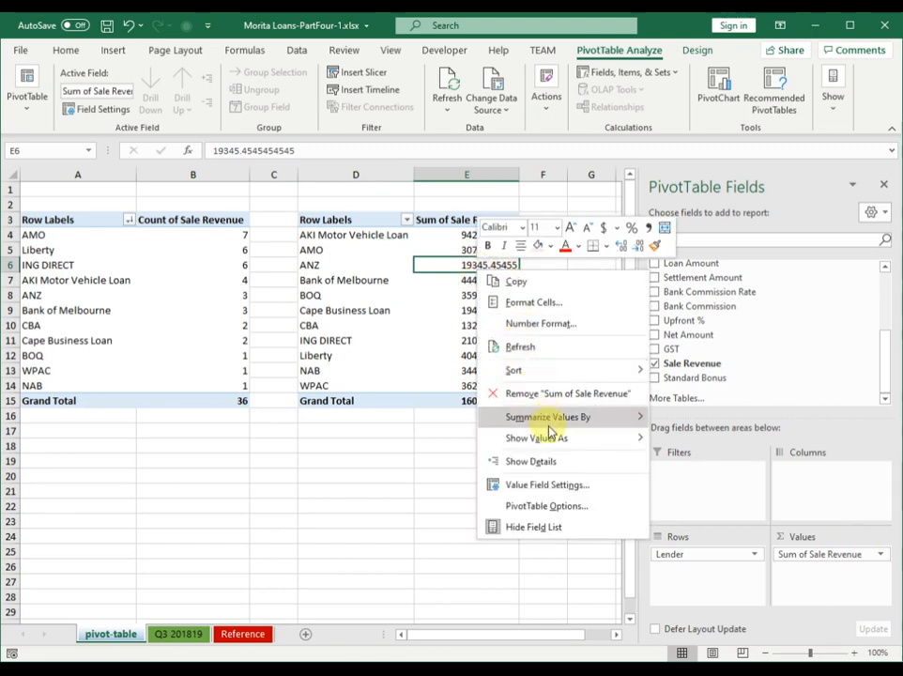
{"action": "mouse_move", "coordinate": [551, 425]}
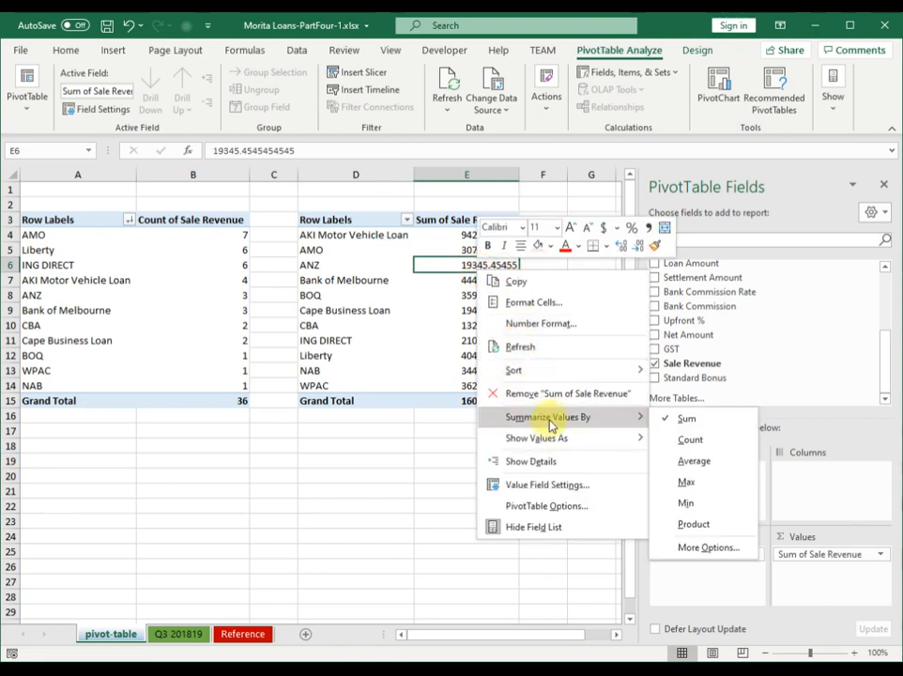
{"action": "left_click", "coordinate": [706, 440]}
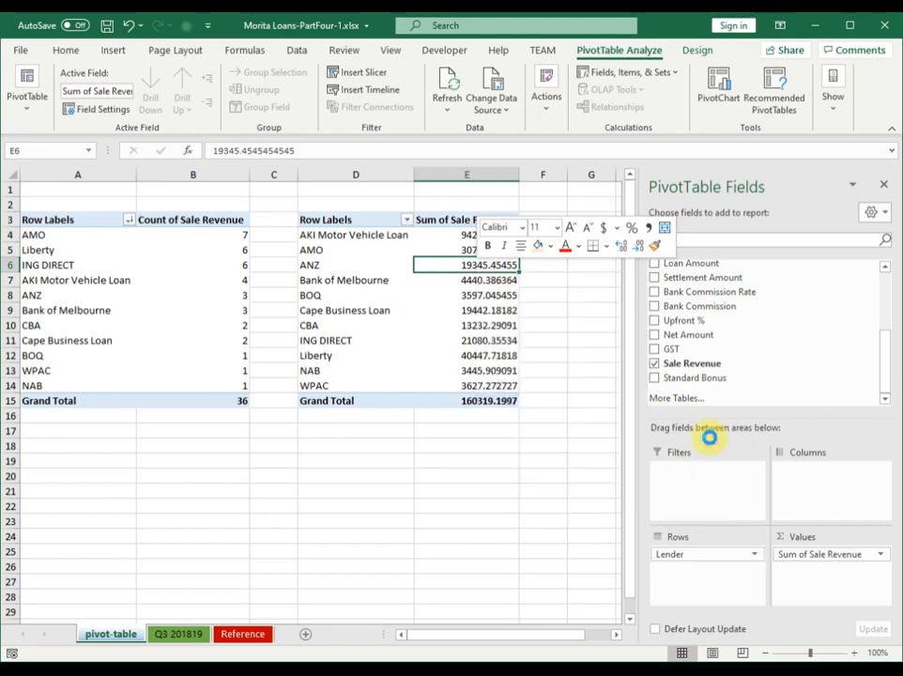
Summarize Sale Revenue by Sum in the first PivotTable
{"action": "left_click", "coordinate": [184, 270]}
{"action": "right_click", "coordinate": [181, 266]}
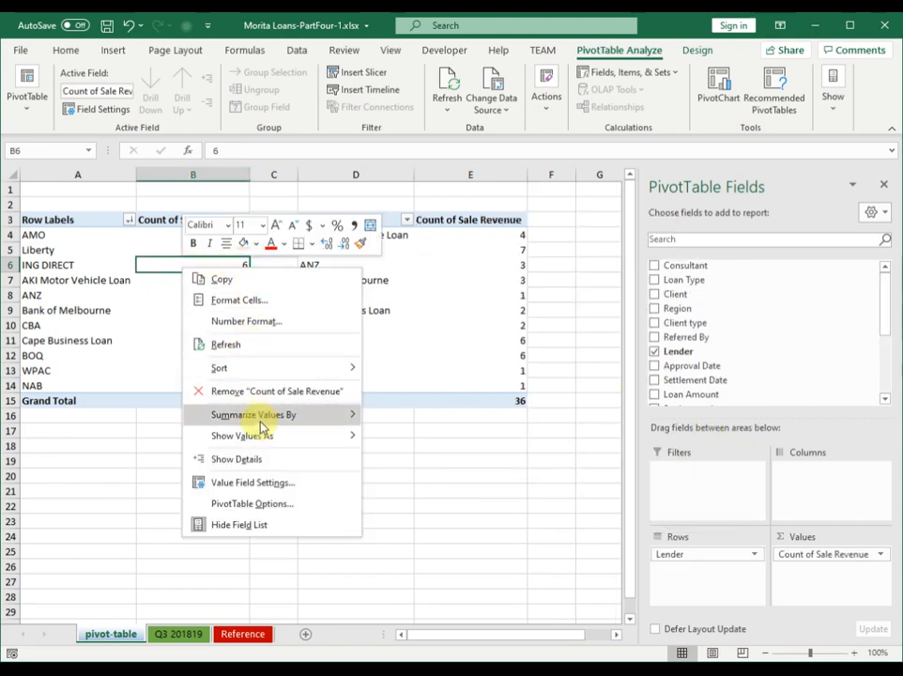
{"action": "mouse_move", "coordinate": [258, 415]}
{"action": "left_click", "coordinate": [395, 419]}
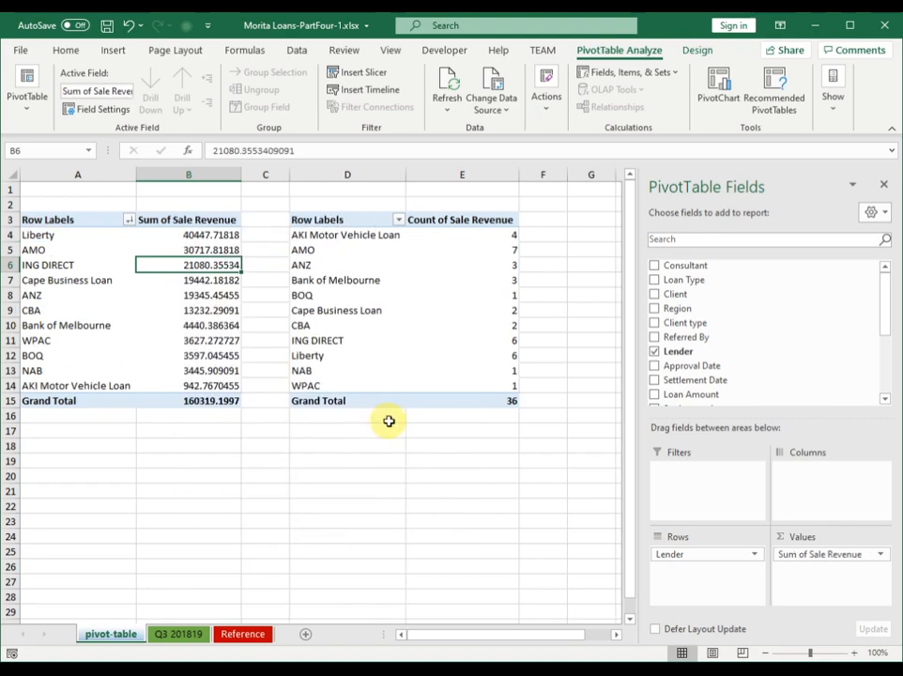
Sort the first PivotTable's lenders by Sum of Sale Revenue from largest to smallest
{"action": "left_click", "coordinate": [191, 252]}
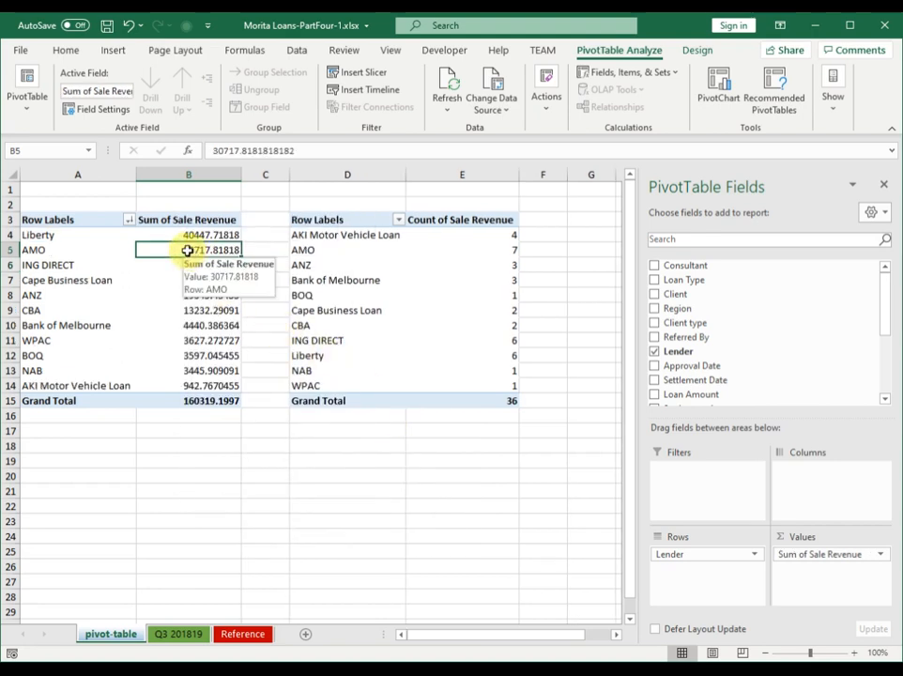
{"action": "right_click", "coordinate": [188, 251]}
{"action": "mouse_move", "coordinate": [254, 349]}
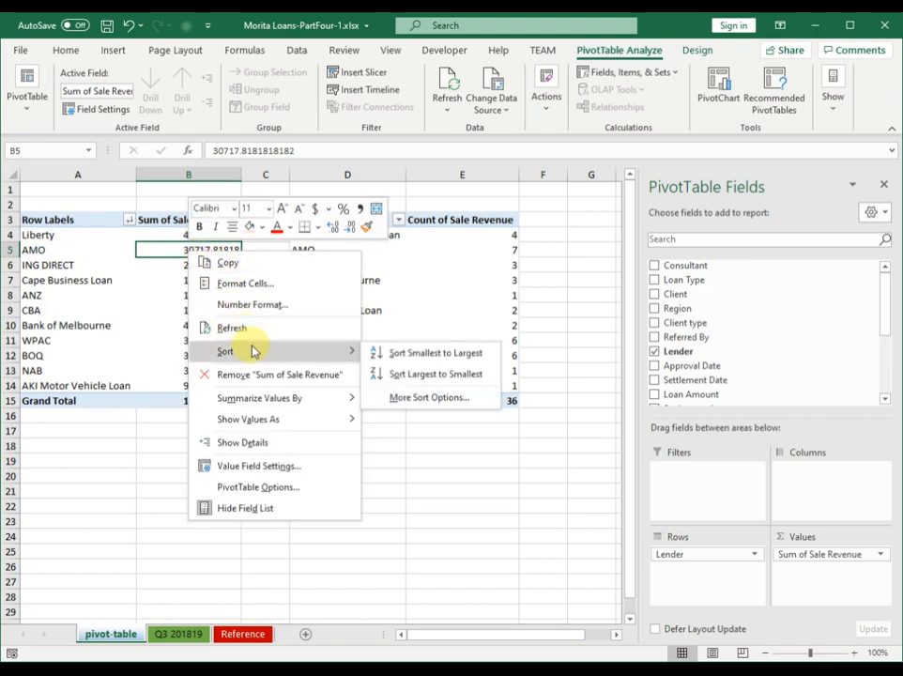
{"action": "left_click", "coordinate": [405, 376]}
Sort the second PivotTable's lenders by Count of Sale Revenue from largest to smallest
{"action": "left_click", "coordinate": [478, 264]}
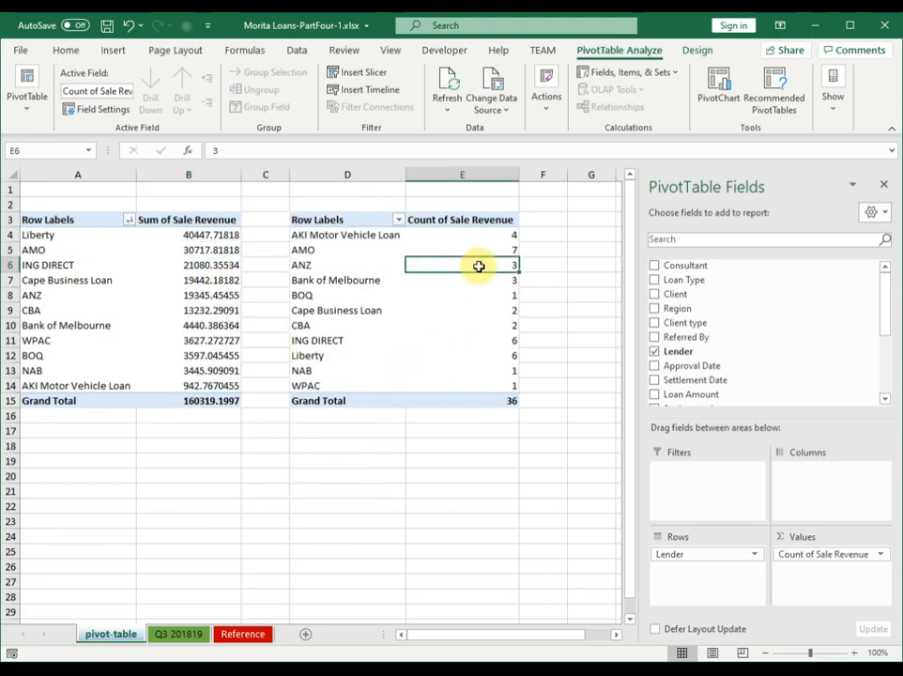
{"action": "right_click", "coordinate": [481, 271]}
{"action": "mouse_move", "coordinate": [566, 367]}
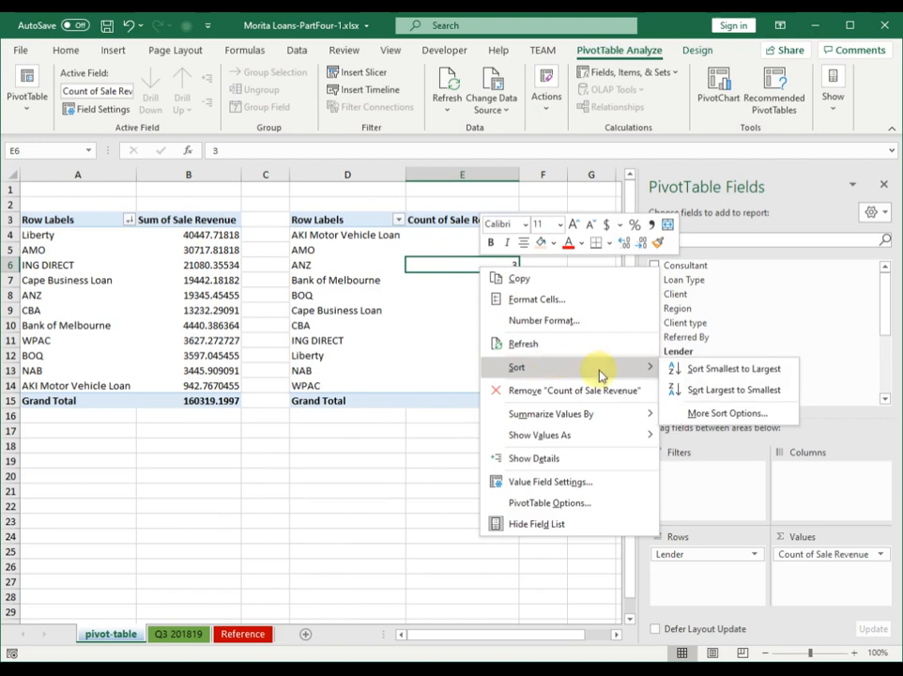
{"action": "left_click", "coordinate": [724, 394]}
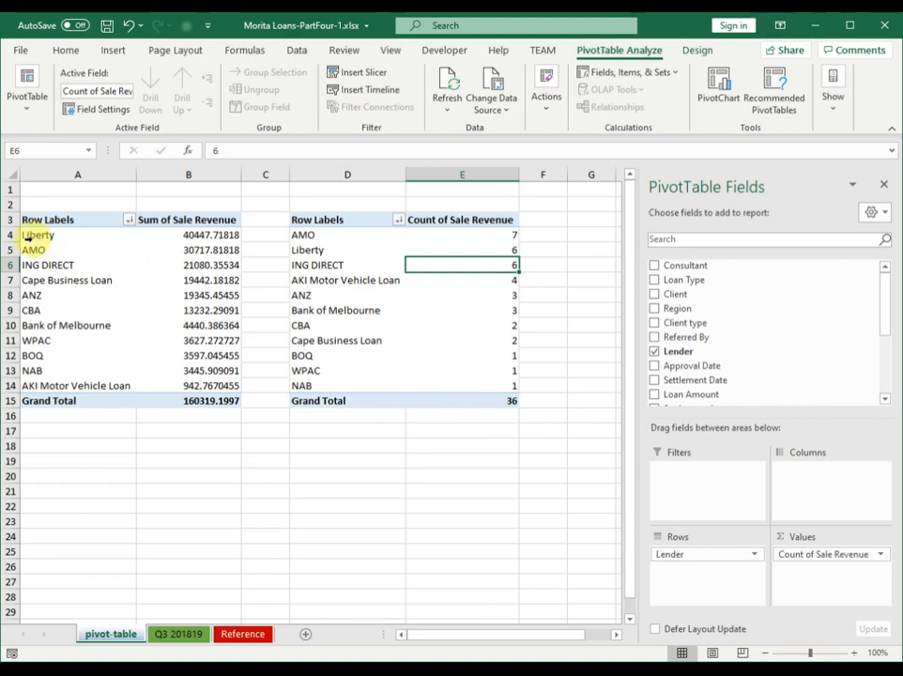
Compare Liberty's Sum of Sale Revenue in the first PivotTable with its Count of Sale Revenue in the second
{"action": "left_click_drag", "start_coordinate": [28, 237], "coordinate": [192, 236]}
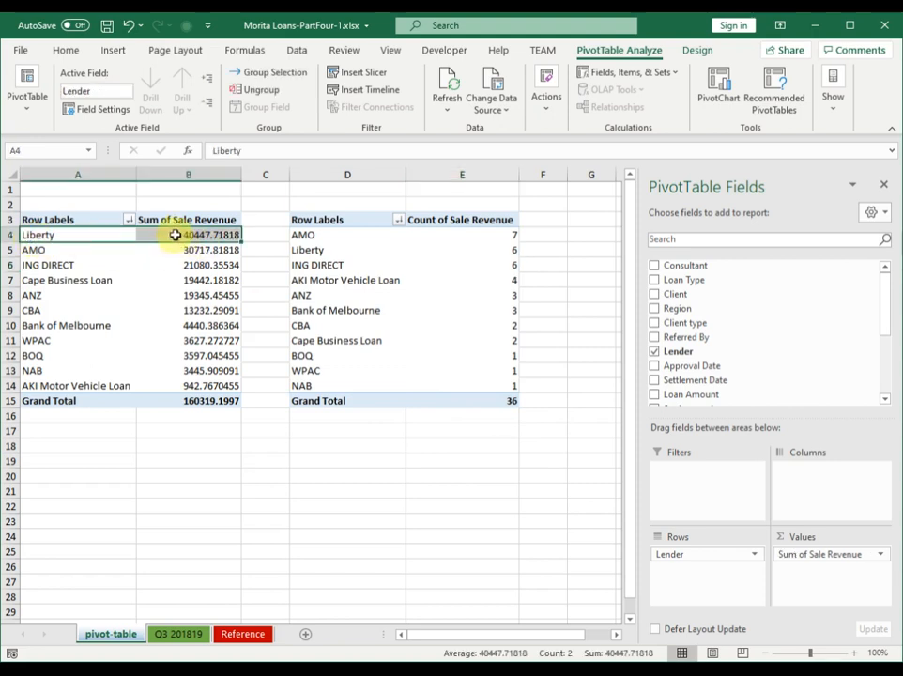
{"action": "left_click", "coordinate": [339, 252]}
{"action": "left_click", "coordinate": [484, 253]}
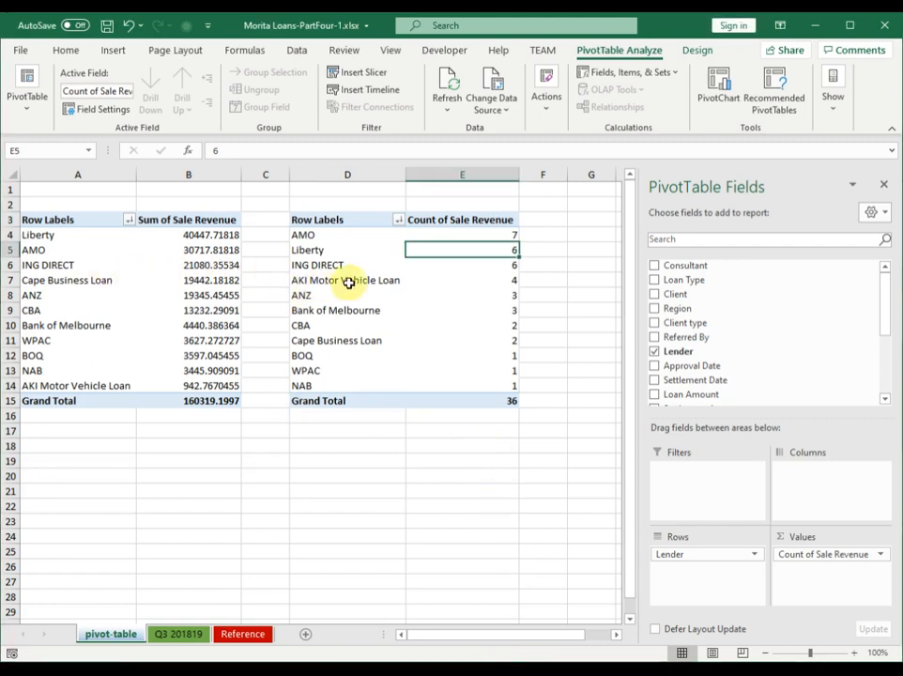
Compare the order of the lenders by Sum of Sale Revenue and by Count of Sale Revenue in the two PivotTables
{"action": "left_click", "coordinate": [409, 281]}
{"action": "left_click", "coordinate": [60, 282]}
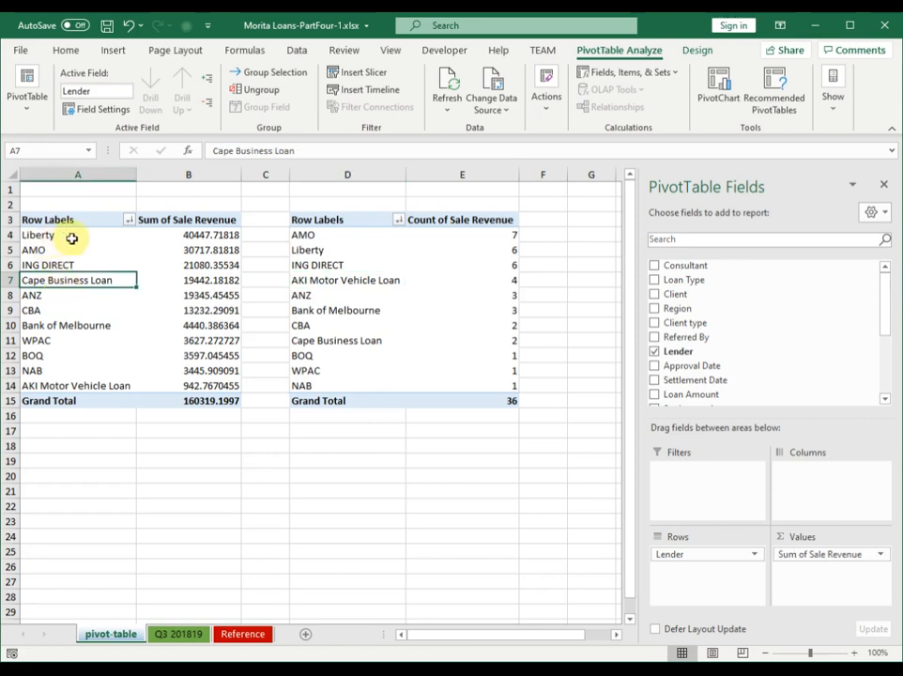
{"action": "left_click", "coordinate": [356, 255]}
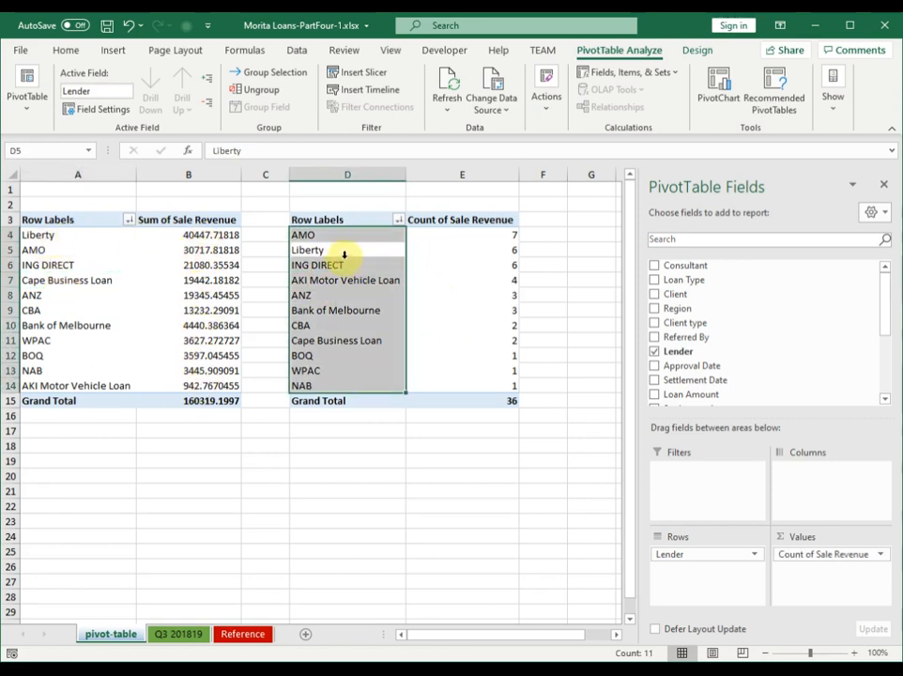
Add Loan Type as a report filter to both the Count and the Sum of Sale Revenue PivotTables
{"action": "left_click", "coordinate": [344, 255]}
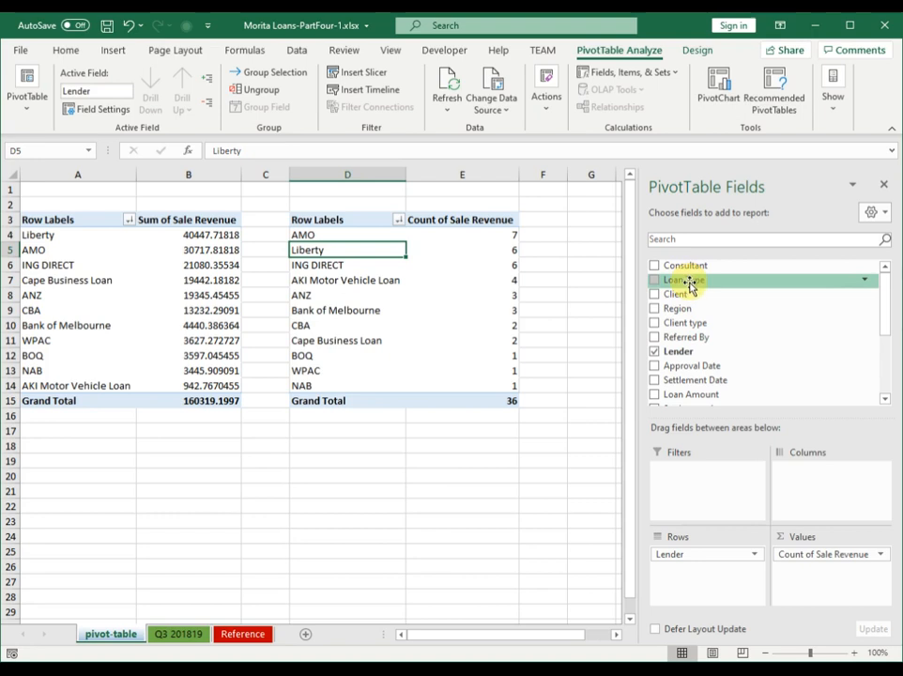
{"action": "left_click_drag", "start_coordinate": [690, 284], "coordinate": [697, 479]}
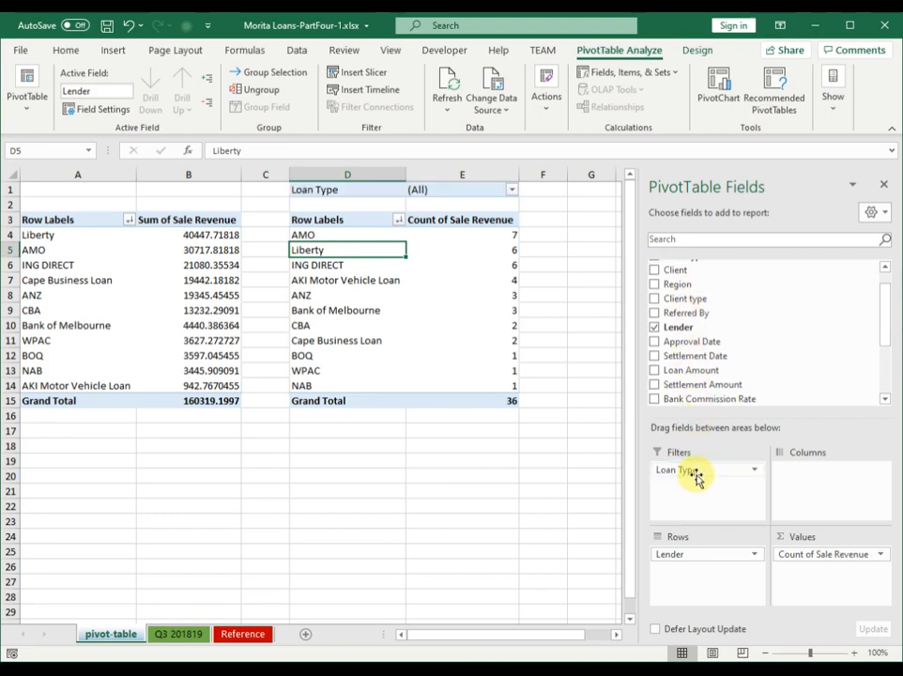
{"action": "left_click", "coordinate": [151, 263]}
{"action": "left_click_drag", "start_coordinate": [684, 280], "coordinate": [658, 455]}
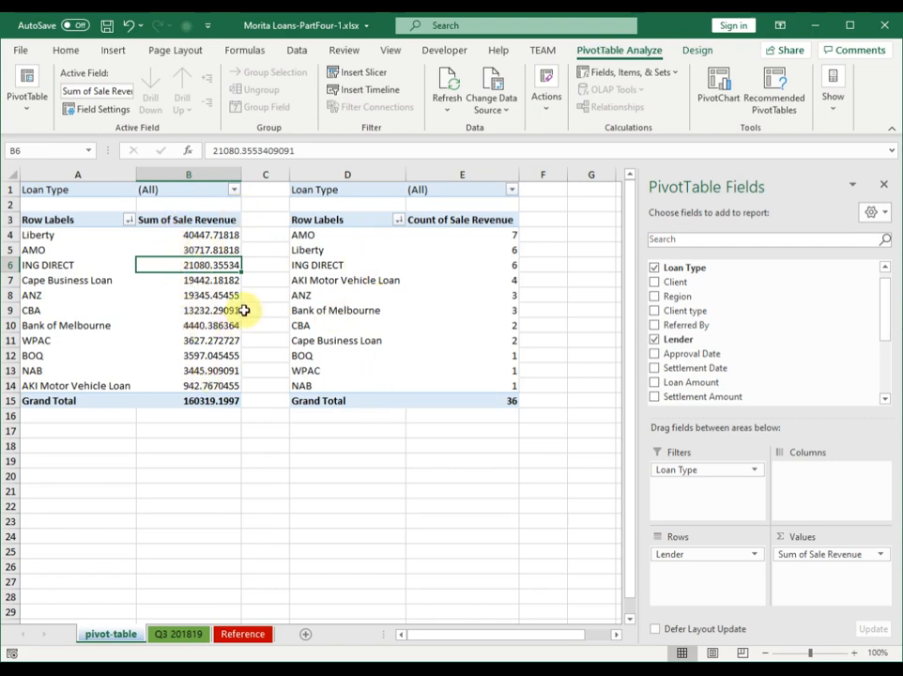
Compare the revenue sums and loan counts of Liberty and AKI Motor Vehicle Loan across the two PivotTables
{"action": "left_click", "coordinate": [187, 235]}
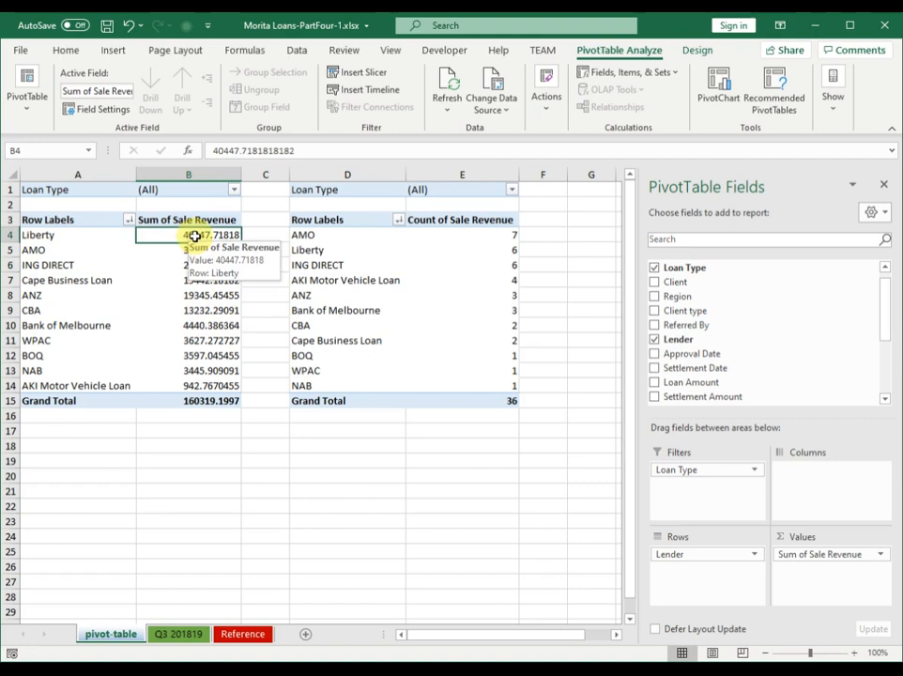
{"action": "left_click", "coordinate": [470, 249]}
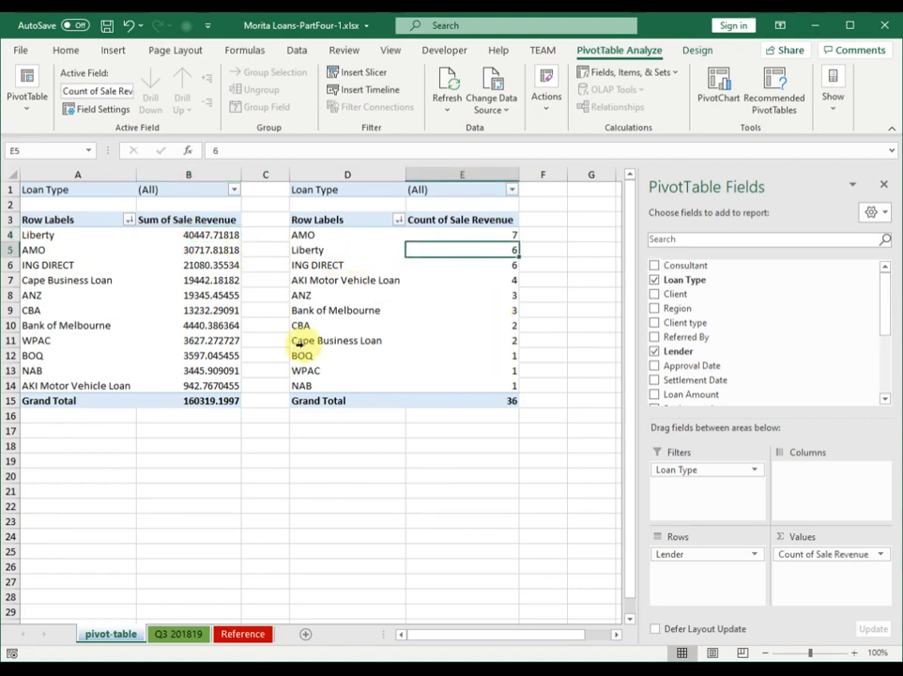
{"action": "left_click", "coordinate": [101, 385]}
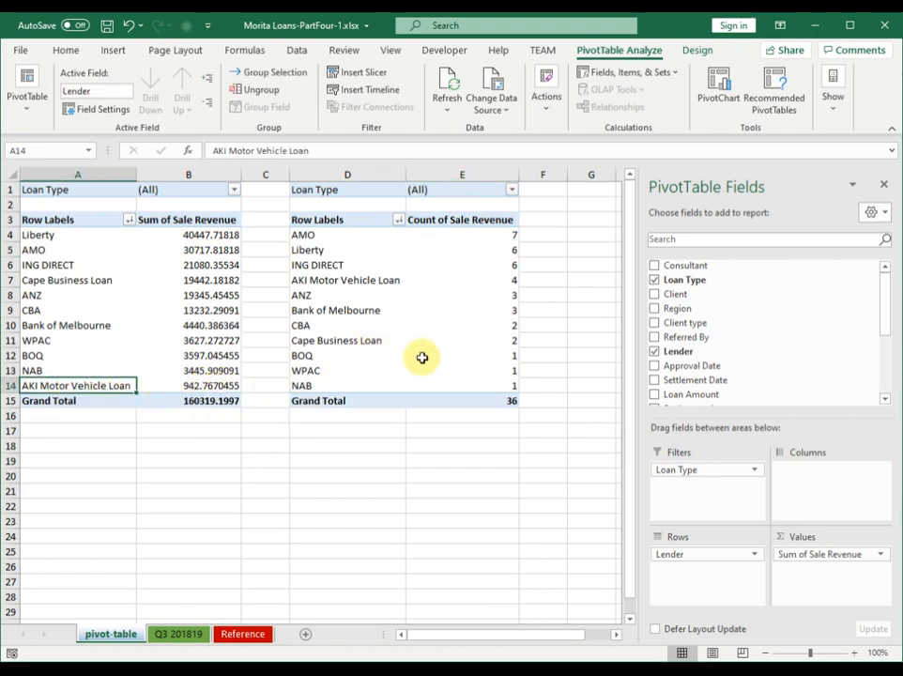
{"action": "left_click", "coordinate": [347, 281]}
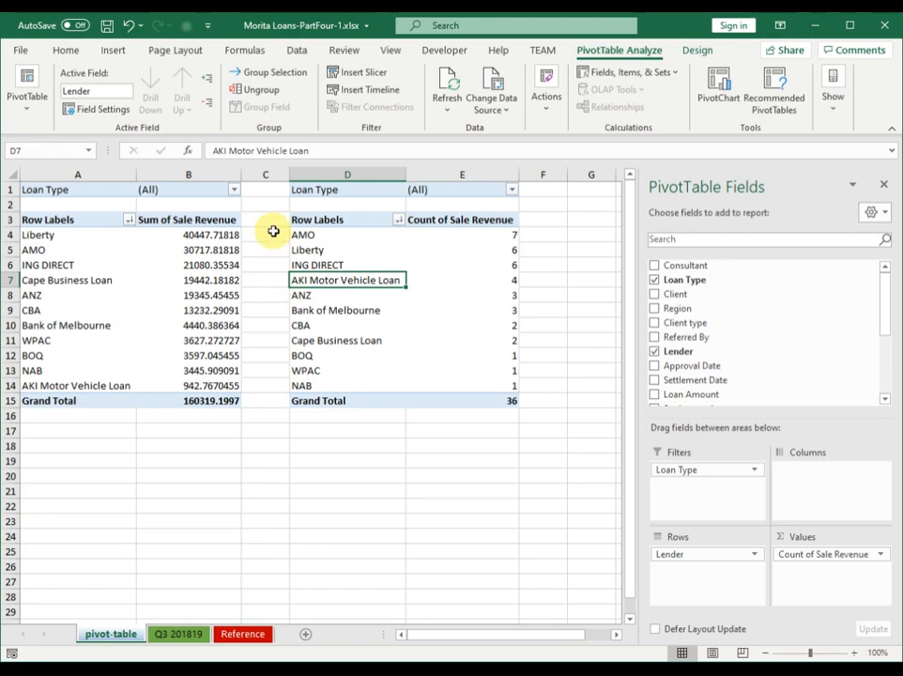
Filter both PivotTables to the Motor Vehicle loan type
{"action": "left_click", "coordinate": [234, 190]}
{"action": "left_click", "coordinate": [107, 264]}
{"action": "left_click", "coordinate": [142, 378]}
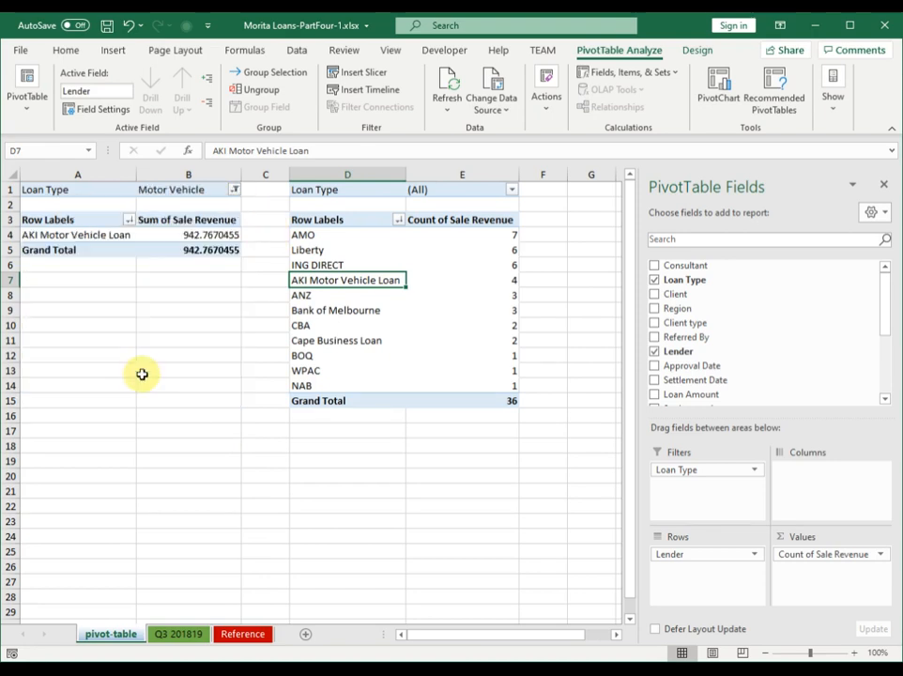
{"action": "left_click", "coordinate": [510, 191]}
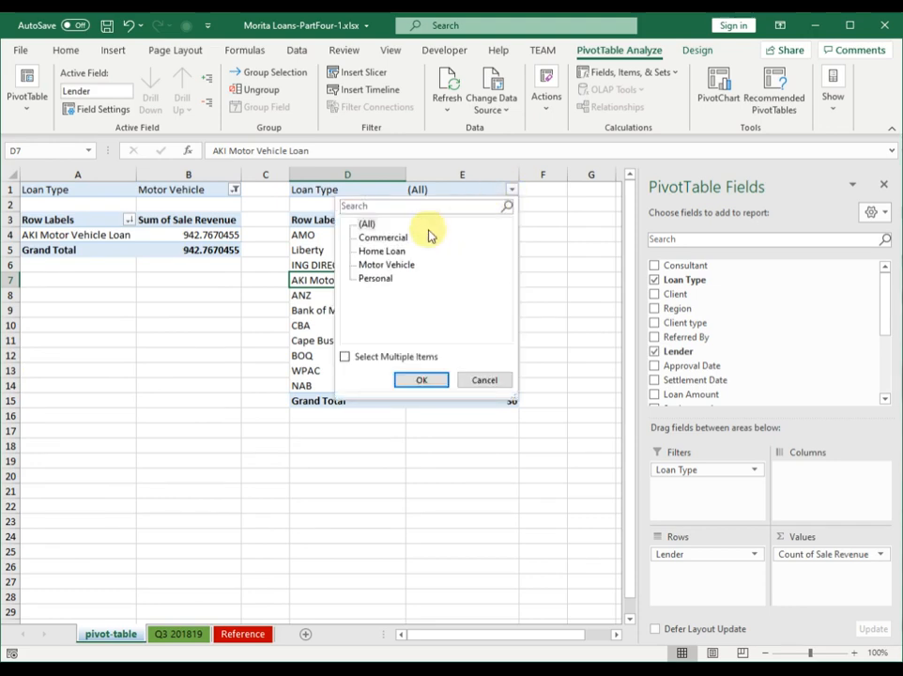
{"action": "left_click", "coordinate": [383, 264]}
{"action": "left_click", "coordinate": [423, 380]}
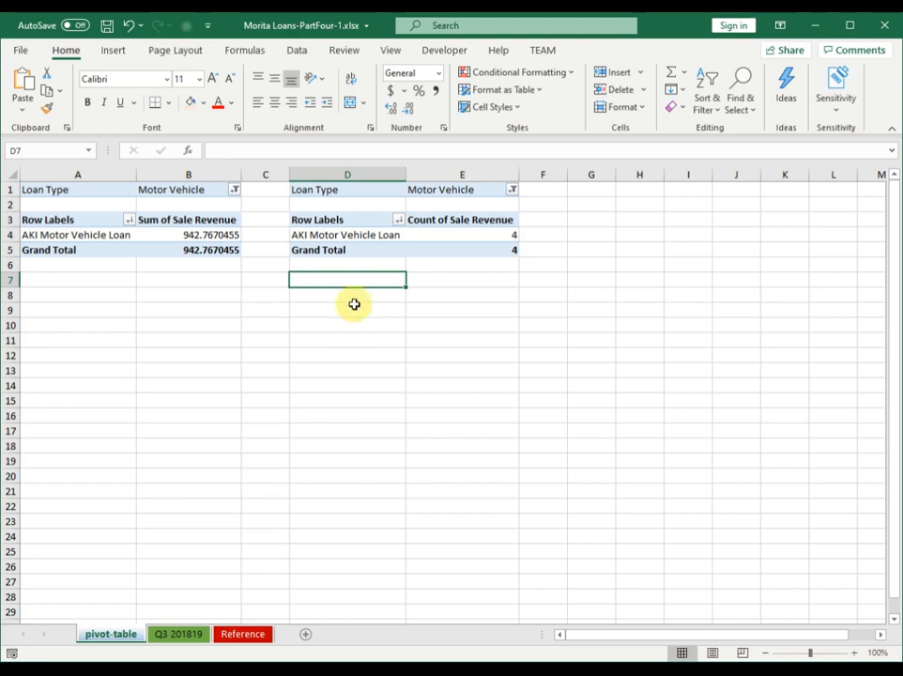
Filter both PivotTables to the Home Loan loan type
{"action": "left_click", "coordinate": [234, 190]}
{"action": "left_click", "coordinate": [107, 252]}
{"action": "left_click", "coordinate": [144, 379]}
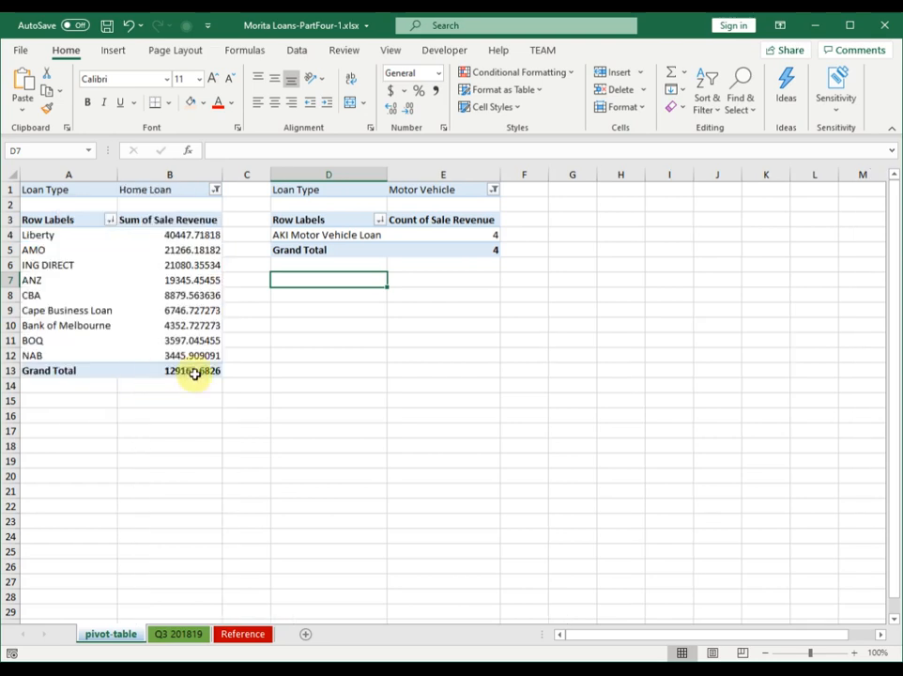
{"action": "left_click", "coordinate": [493, 189]}
{"action": "left_click", "coordinate": [367, 252]}
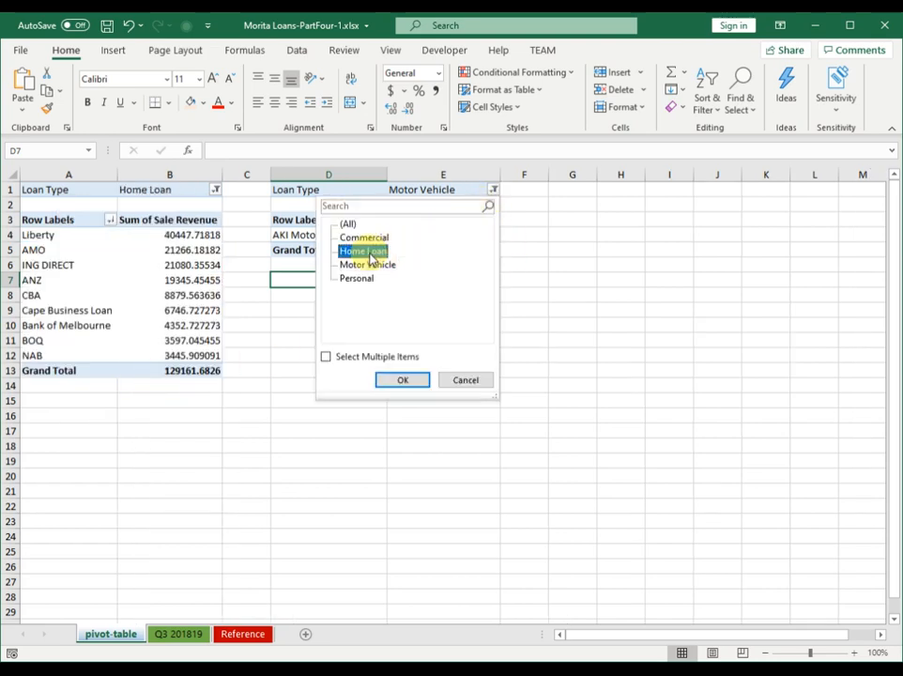
{"action": "left_click", "coordinate": [402, 379]}
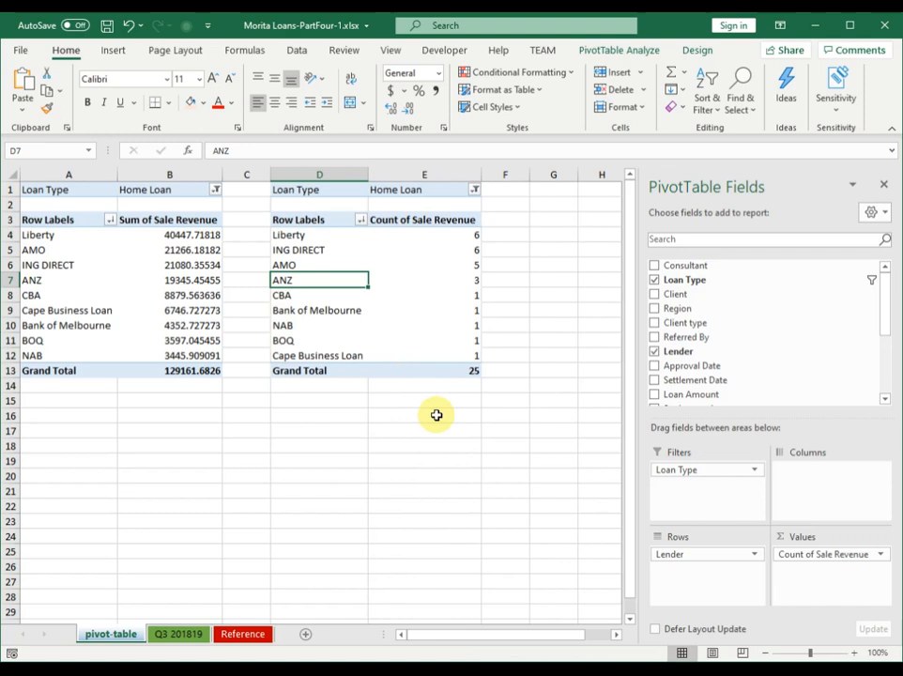
Sort the home-loan lenders from largest to smallest by Count of Sale Revenue in the second PivotTable and by Sum in the first
{"action": "right_click", "coordinate": [441, 294]}
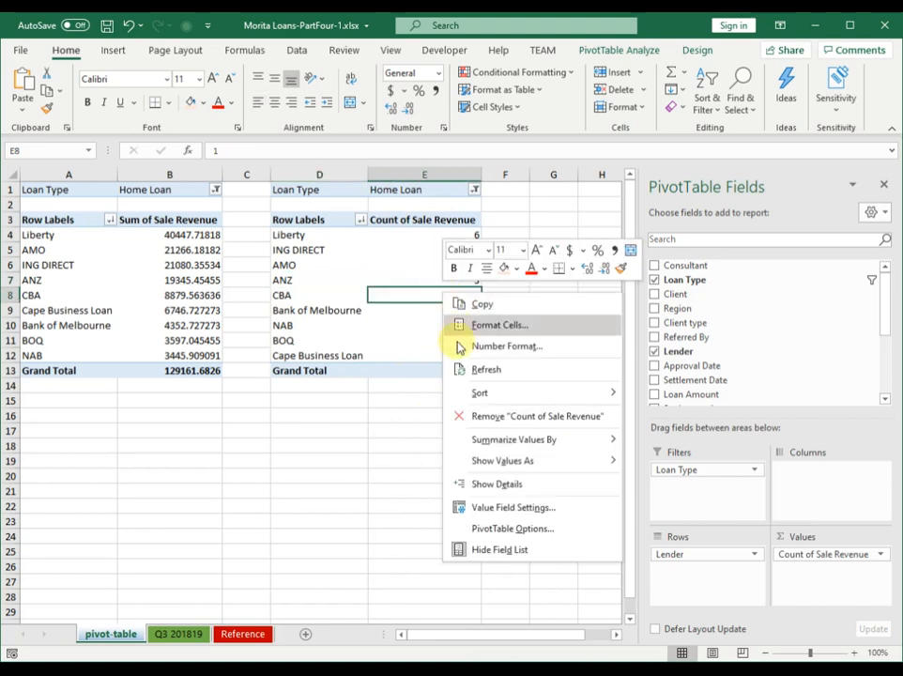
{"action": "mouse_move", "coordinate": [474, 393]}
{"action": "left_click", "coordinate": [680, 416]}
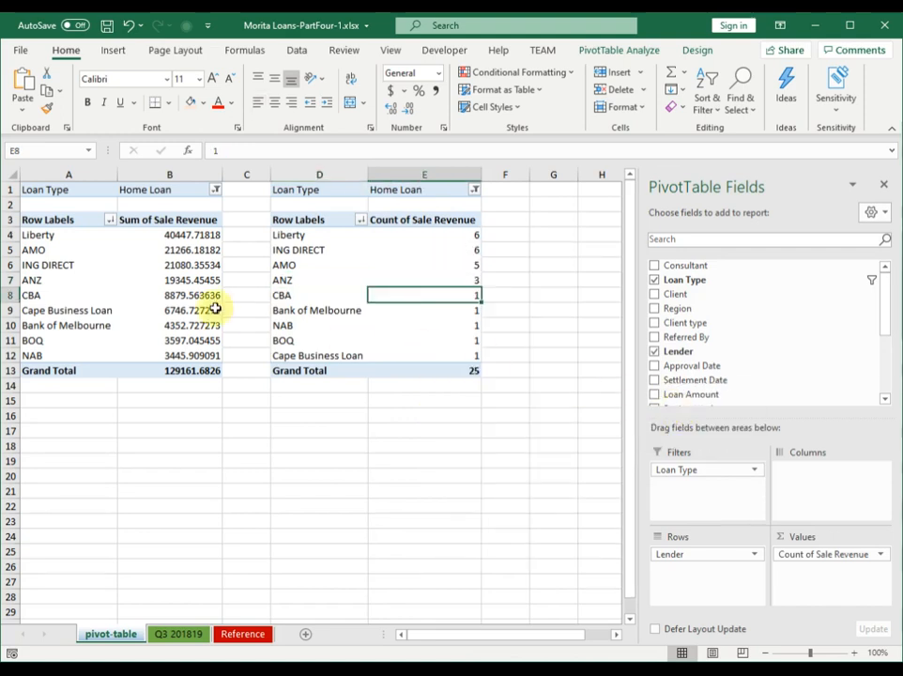
{"action": "left_click", "coordinate": [172, 291]}
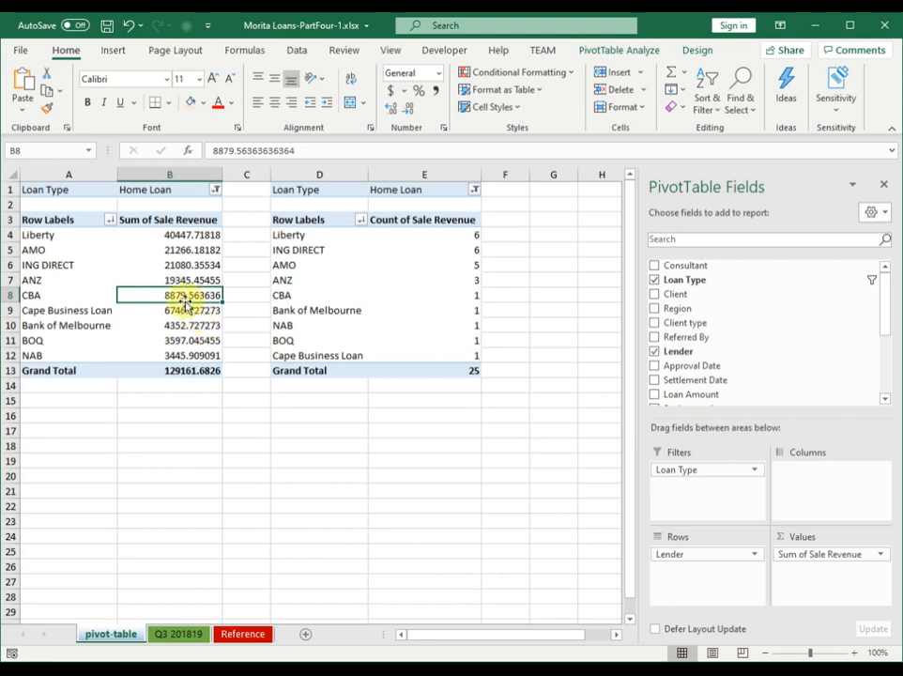
{"action": "right_click", "coordinate": [184, 299]}
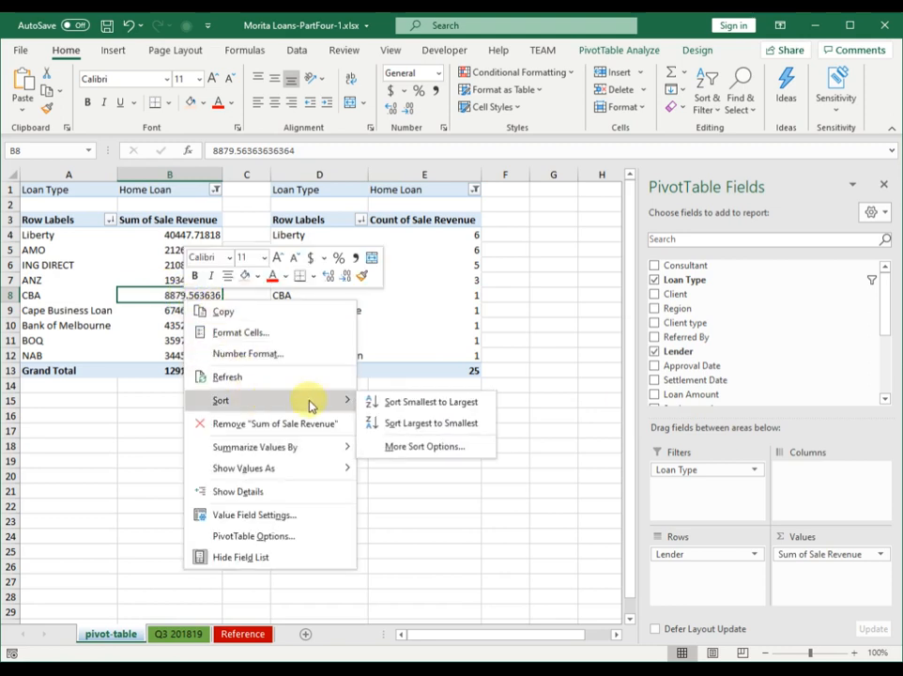
{"action": "left_click", "coordinate": [405, 424]}
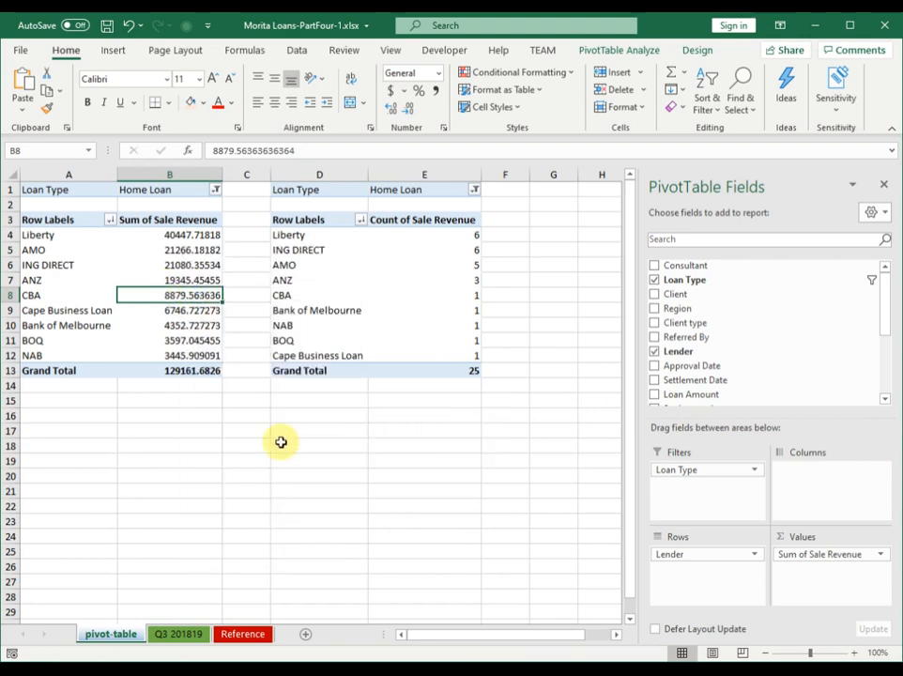
Compare the home-loan Sum of Sale Revenue and Count of Sale Revenue for Liberty and AMO in the two PivotTables
{"action": "left_click", "coordinate": [176, 236]}
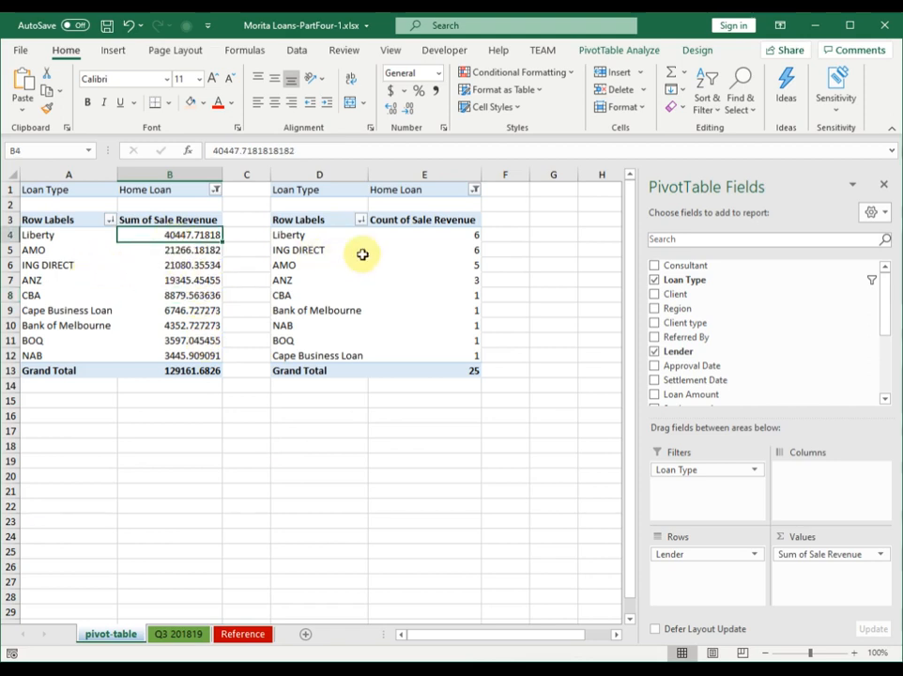
{"action": "left_click", "coordinate": [466, 236]}
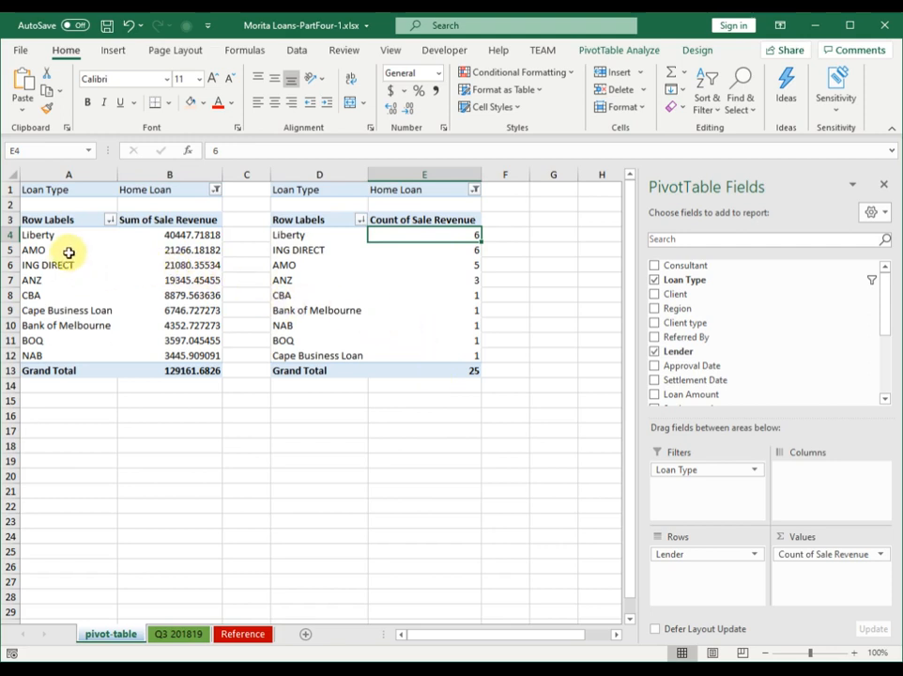
{"action": "left_click", "coordinate": [182, 252]}
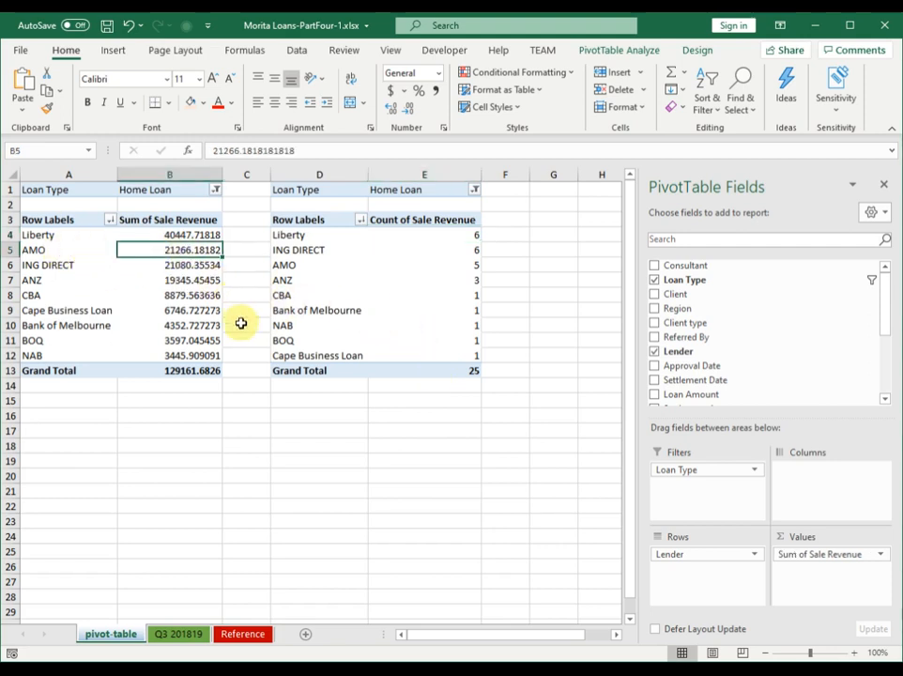
{"action": "left_click", "coordinate": [455, 264]}
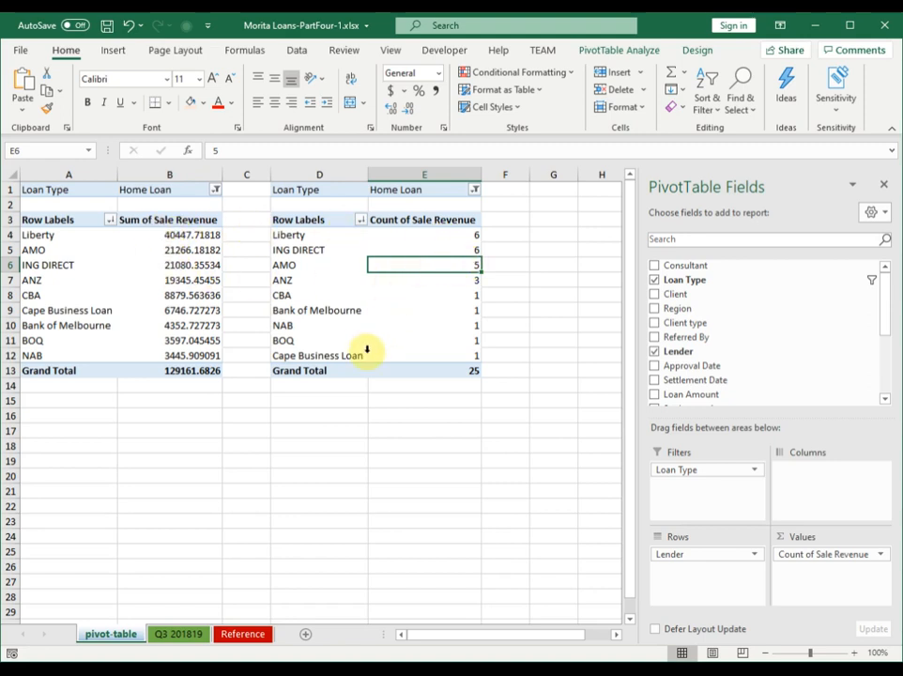
{"action": "left_click", "coordinate": [449, 239]}
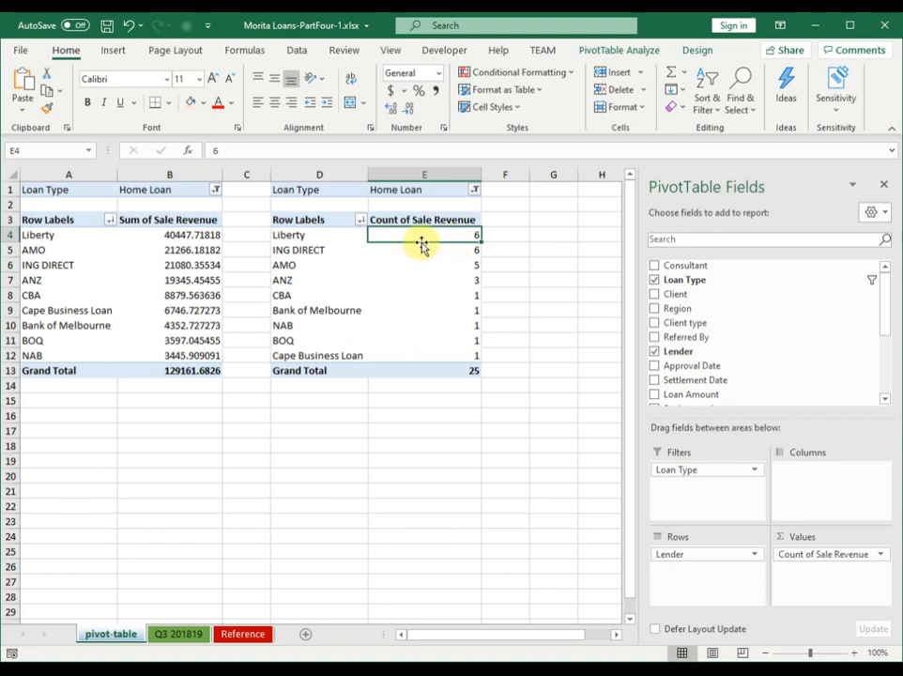
{"action": "left_click", "coordinate": [179, 236]}
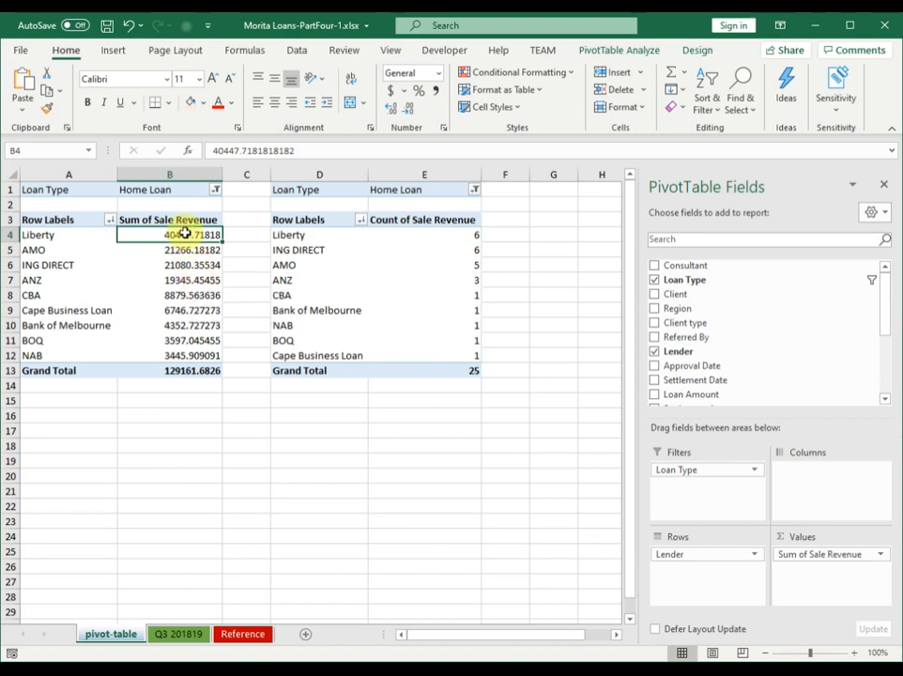
{"action": "left_click", "coordinate": [429, 236]}
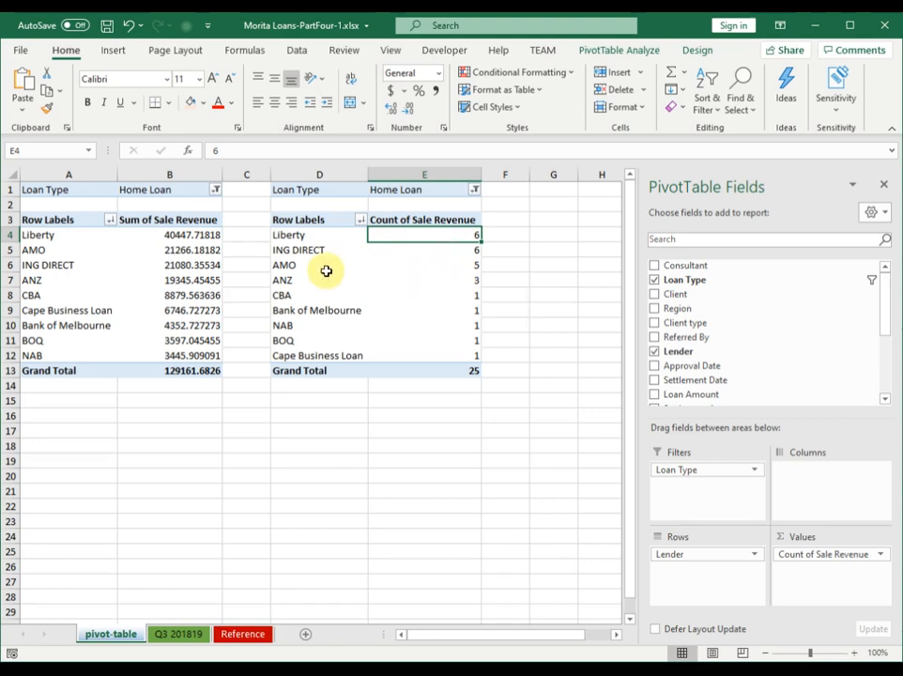
{"action": "left_click", "coordinate": [169, 236]}
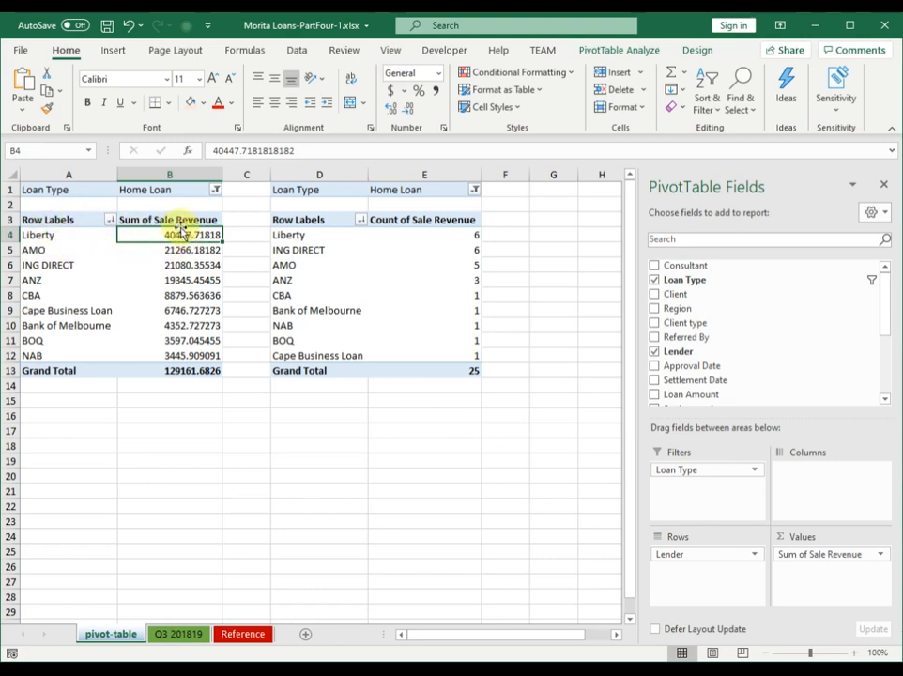
{"action": "left_click", "coordinate": [436, 236]}
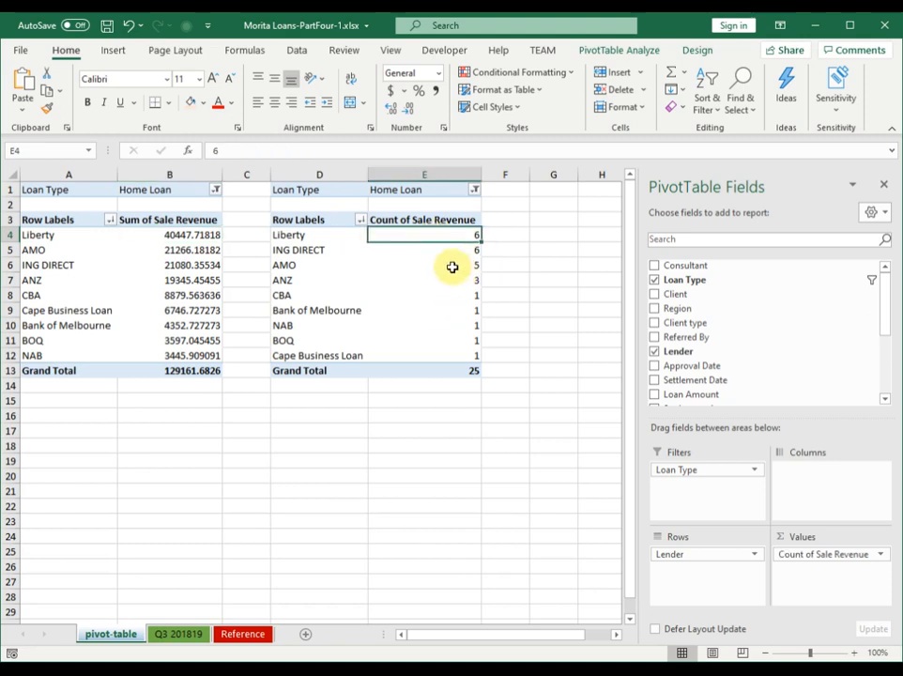
{"action": "left_click", "coordinate": [451, 267]}
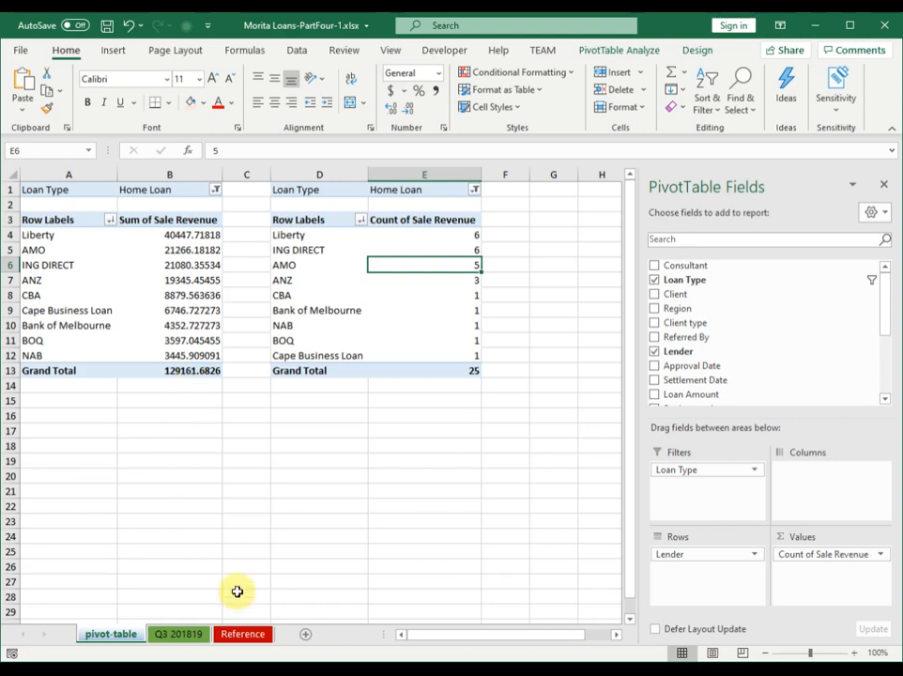
Create a PivotTable from the Q3 201819 data range A1:R37 at cell A18 of the existing pivot-table sheet
{"action": "left_click", "coordinate": [181, 635]}
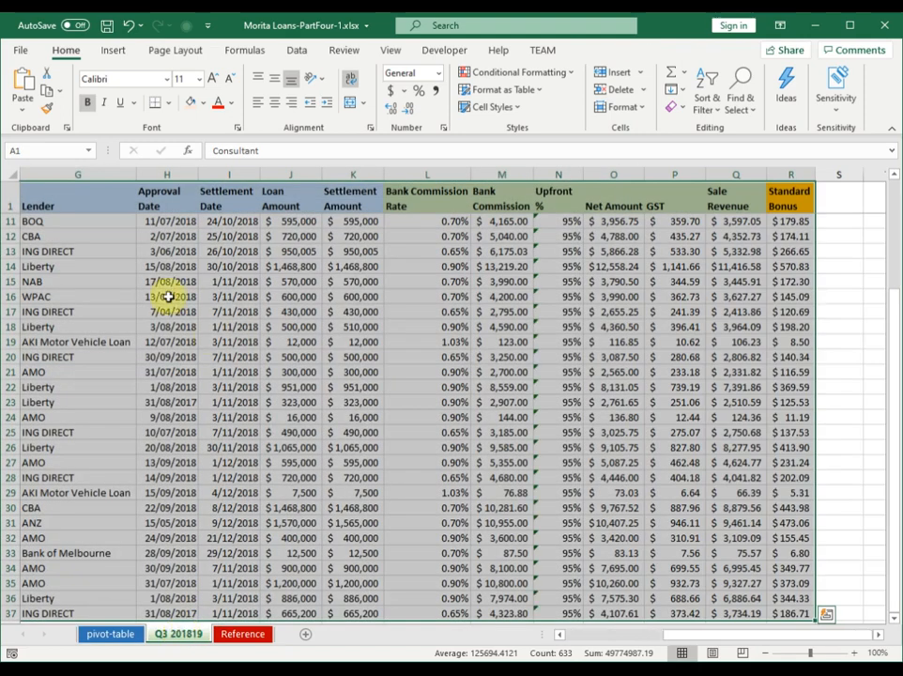
{"action": "left_click", "coordinate": [113, 51]}
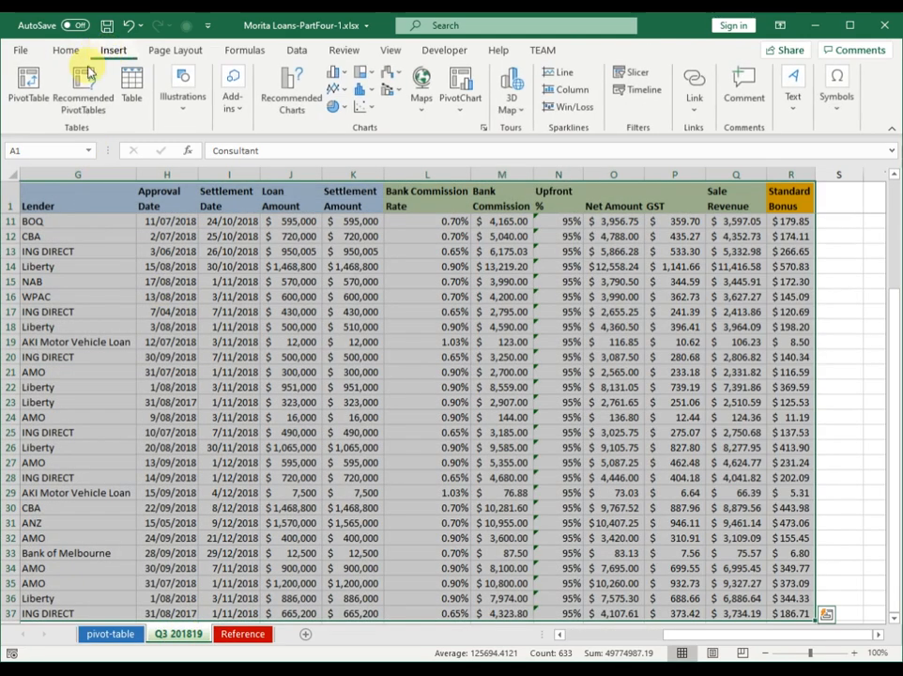
{"action": "left_click", "coordinate": [29, 89]}
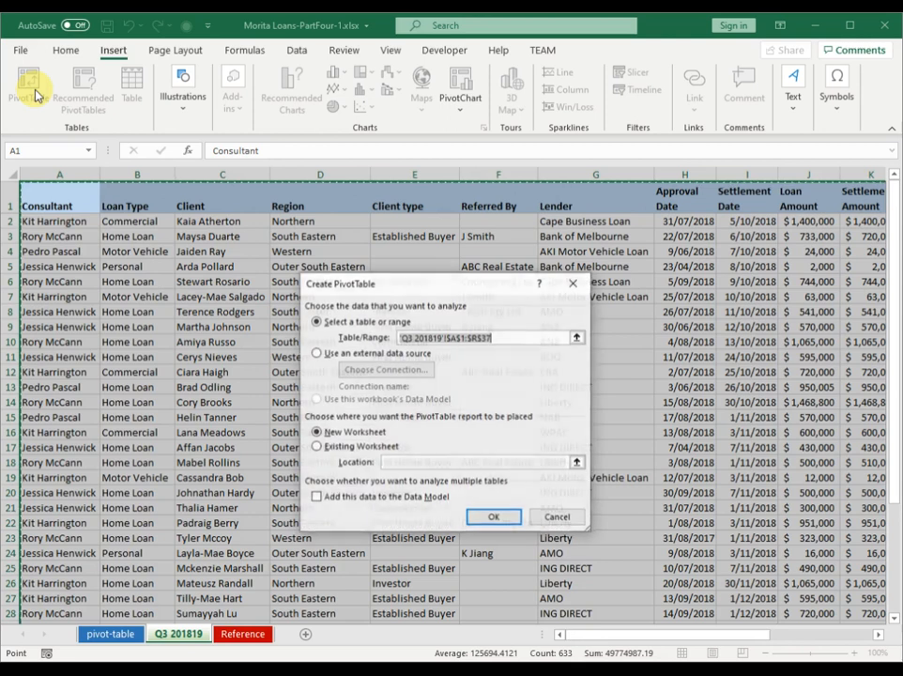
{"action": "left_click", "coordinate": [319, 448]}
{"action": "left_click", "coordinate": [118, 634]}
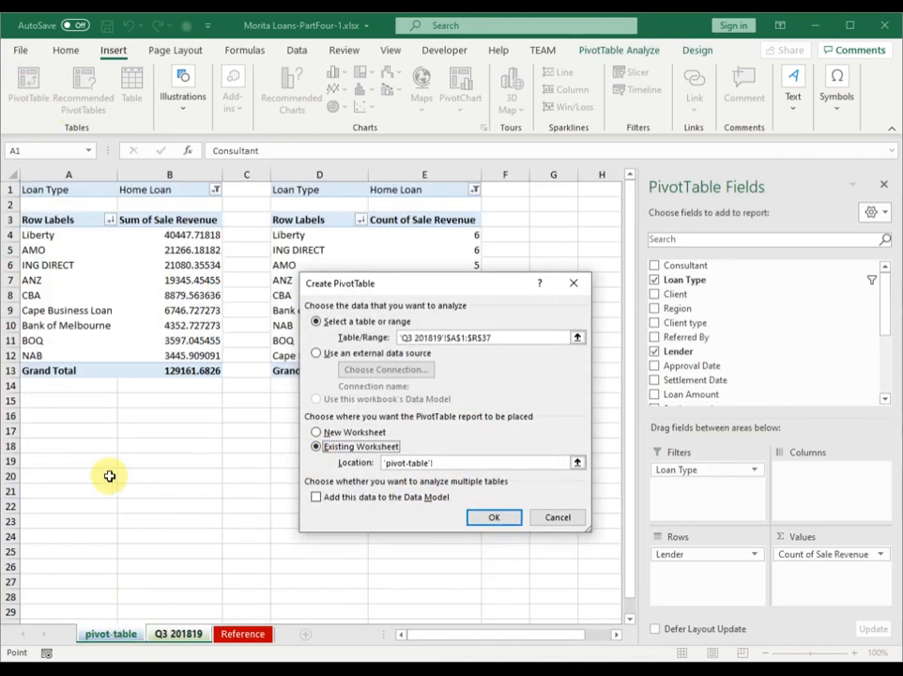
{"action": "left_click", "coordinate": [55, 450]}
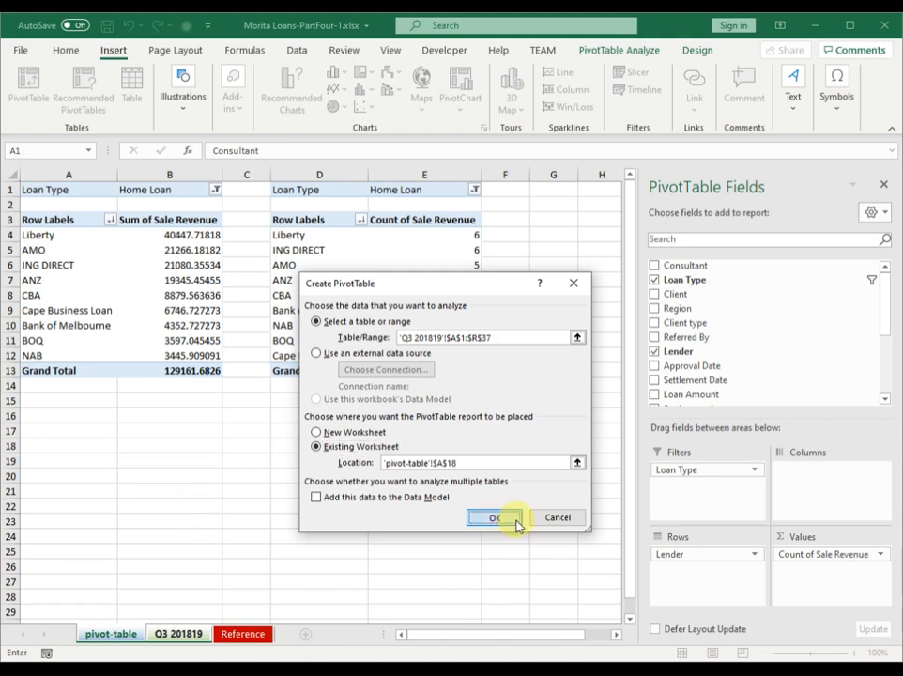
{"action": "left_click", "coordinate": [510, 518]}
{"action": "left_click", "coordinate": [213, 511]}
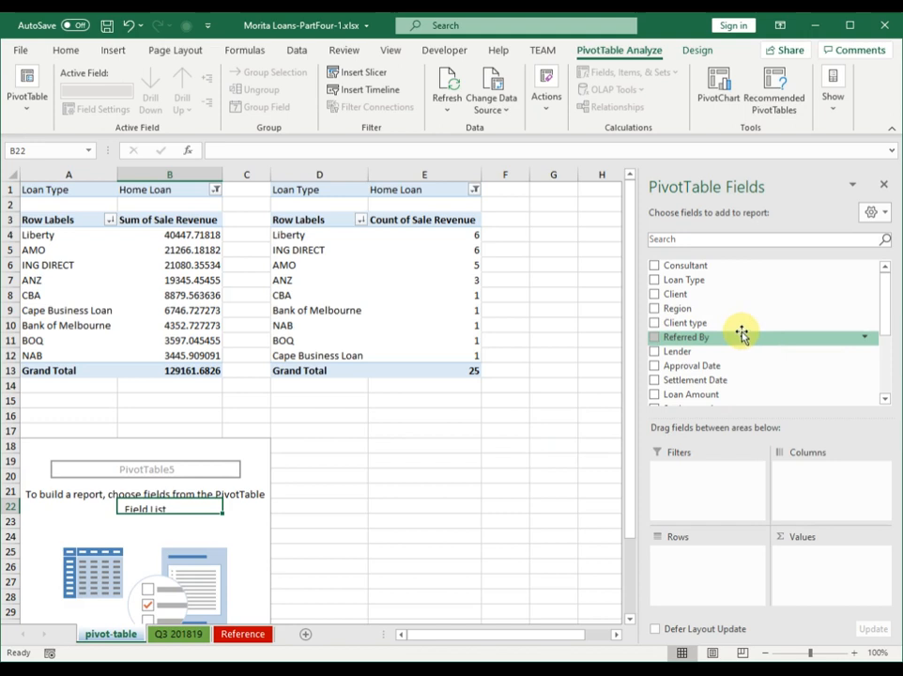
Build the new PivotTable with Lender as rows, Loan Type as the filter and Sum of Standard Bonus as values
{"action": "left_click", "coordinate": [657, 354]}
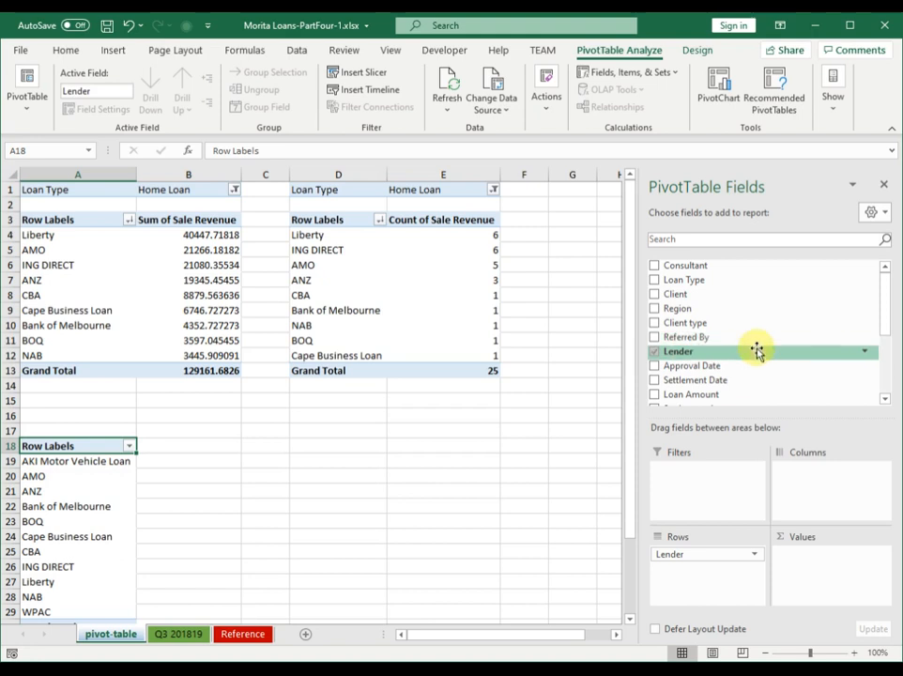
{"action": "scroll", "coordinate": [757, 351], "scroll_direction": "down", "scroll_amount": 1}
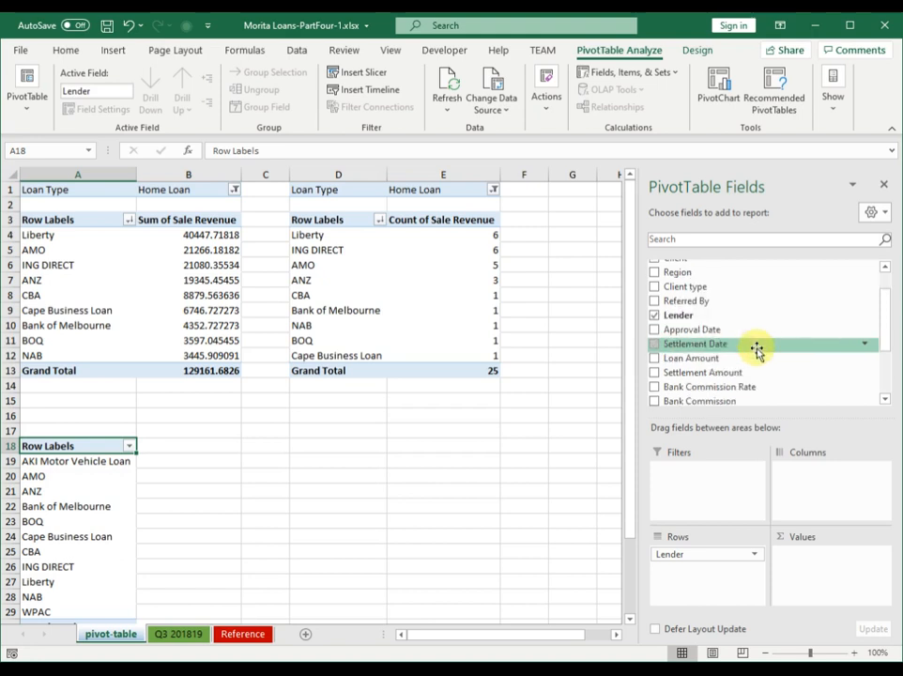
{"action": "scroll", "coordinate": [757, 351], "scroll_direction": "down", "scroll_amount": 1}
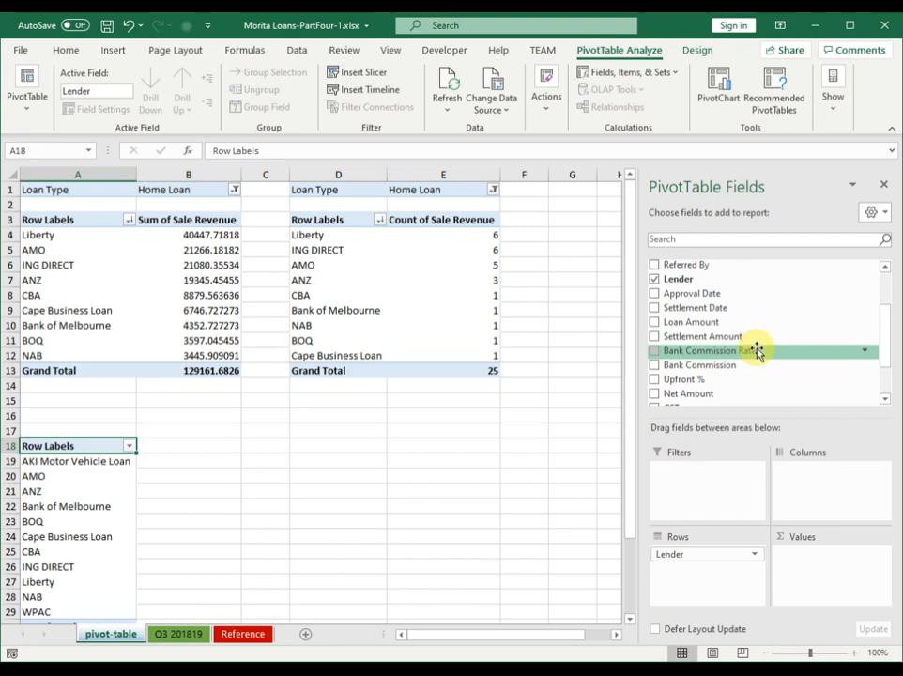
{"action": "scroll", "coordinate": [752, 345], "scroll_direction": "up", "scroll_amount": 2}
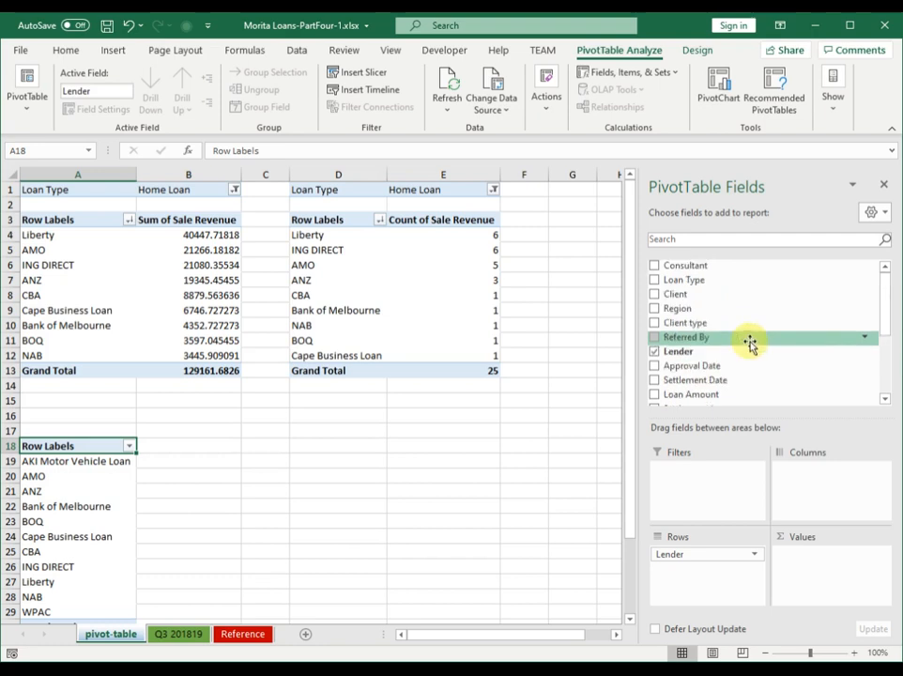
{"action": "left_click_drag", "start_coordinate": [696, 282], "coordinate": [696, 476]}
{"action": "scroll", "coordinate": [731, 338], "scroll_direction": "down", "scroll_amount": 3}
{"action": "scroll", "coordinate": [731, 330], "scroll_direction": "down", "scroll_amount": 1}
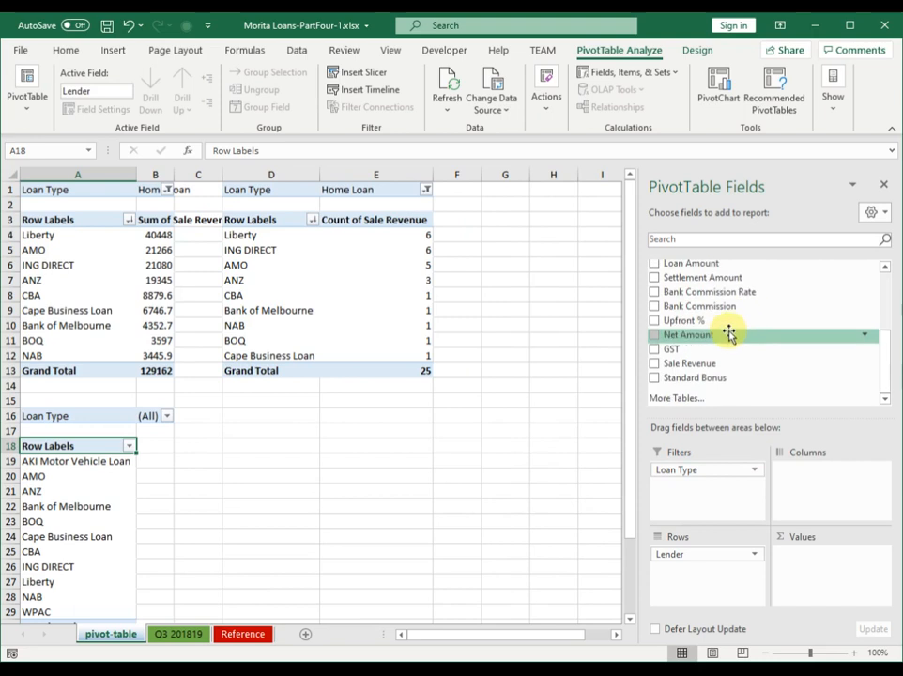
{"action": "left_click", "coordinate": [657, 385]}
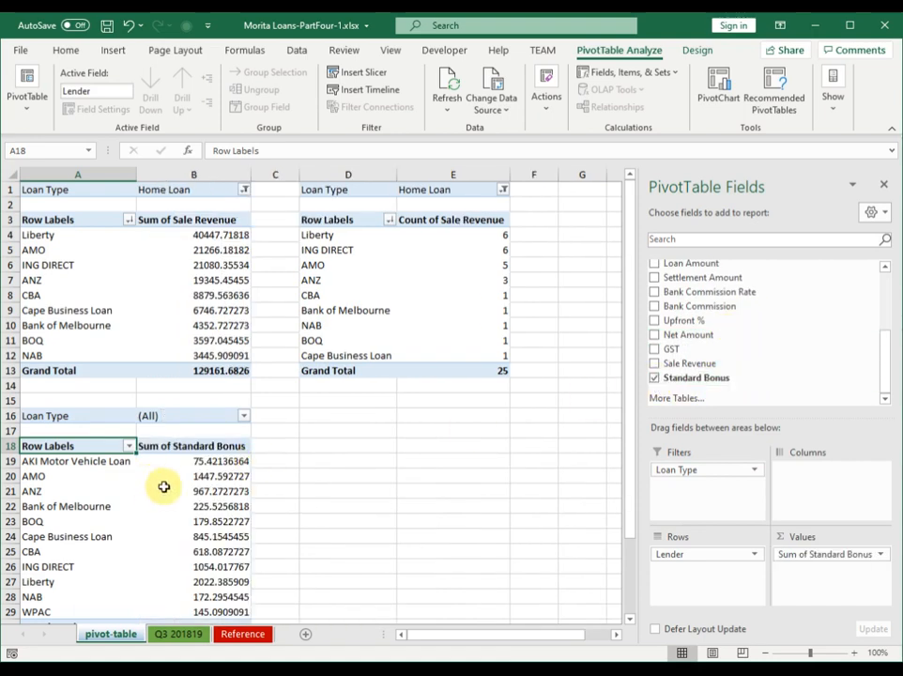
Sort the new PivotTable's lenders from largest to smallest by Sum of Standard Bonus and filter it to the Home Loan type
{"action": "left_click", "coordinate": [212, 477]}
{"action": "right_click", "coordinate": [212, 477]}
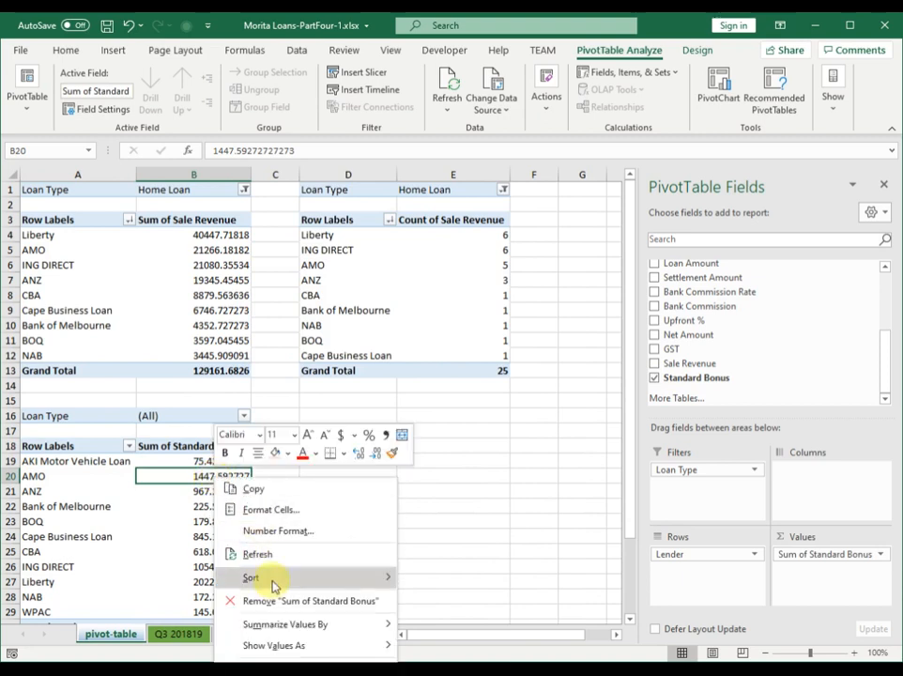
{"action": "mouse_move", "coordinate": [273, 578]}
{"action": "left_click", "coordinate": [440, 601]}
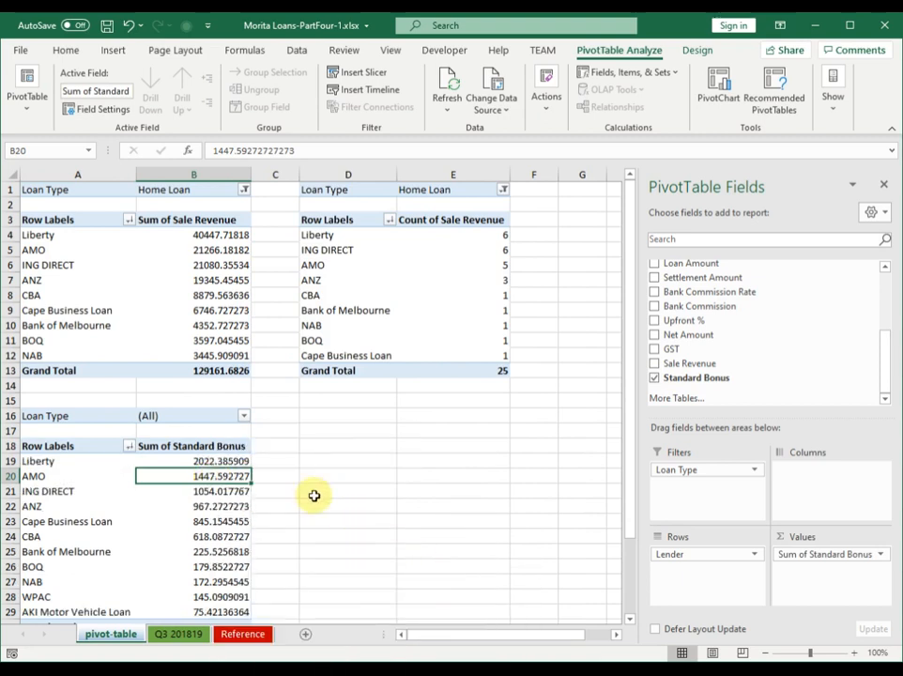
{"action": "left_click", "coordinate": [243, 416]}
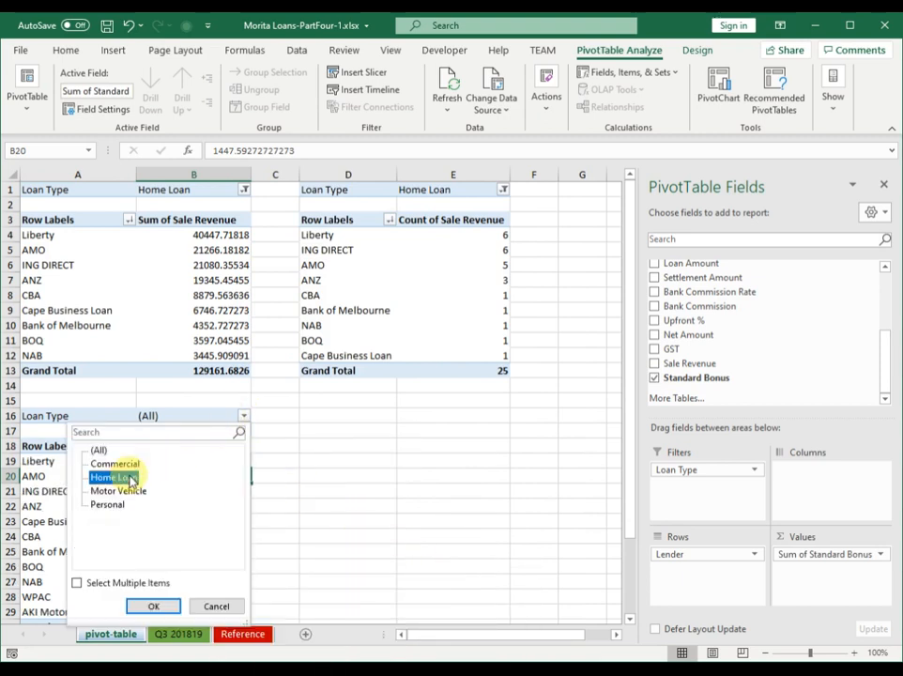
{"action": "left_click", "coordinate": [152, 605]}
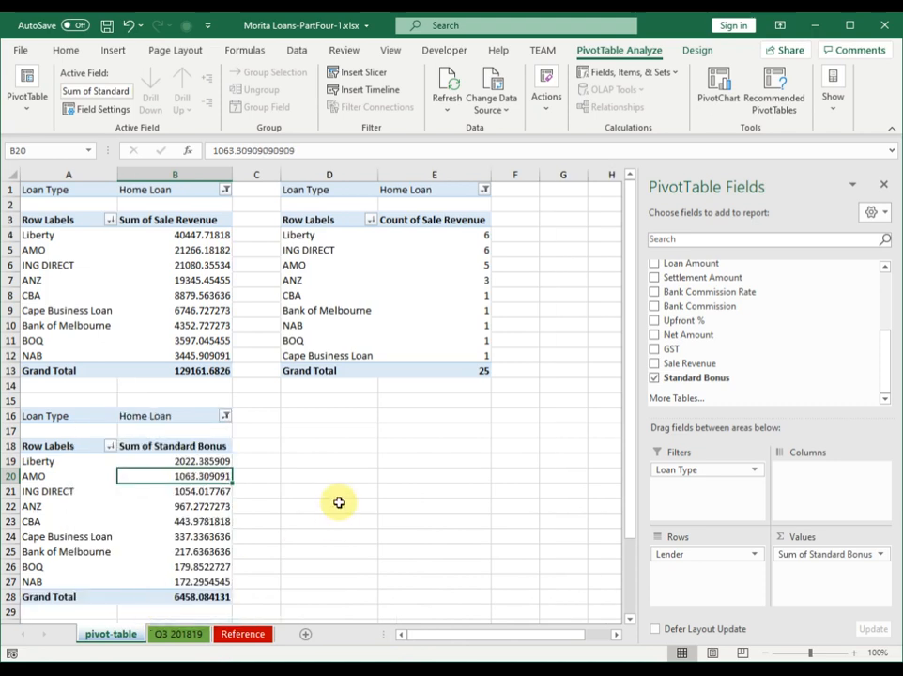
Compare the home-loan Sum of Standard Bonus with the Count of Sale Revenue for Liberty, NAB and BOQ
{"action": "left_click", "coordinate": [193, 461]}
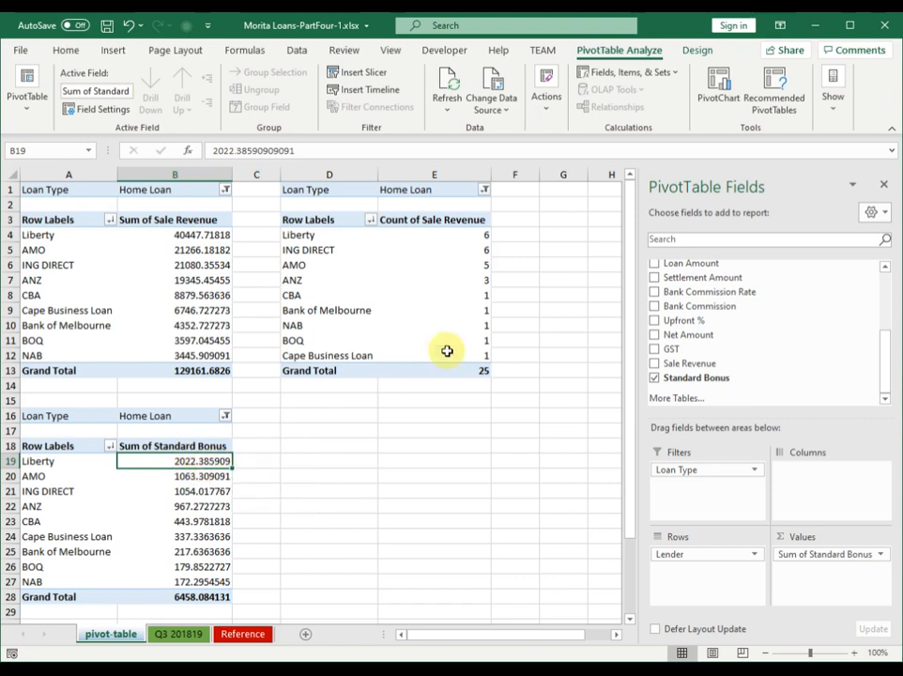
{"action": "left_click", "coordinate": [453, 233]}
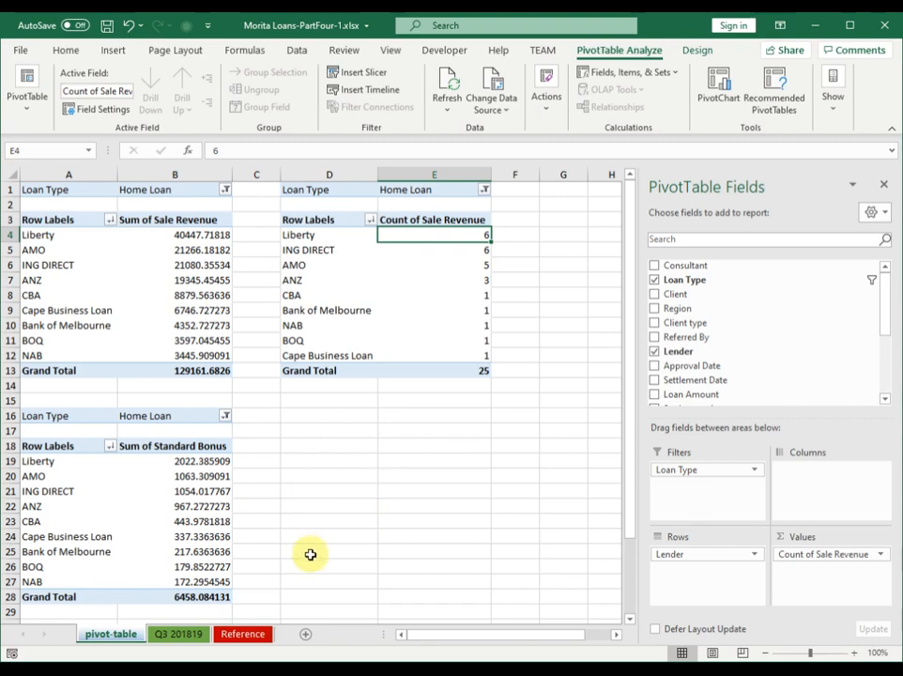
{"action": "left_click", "coordinate": [193, 580]}
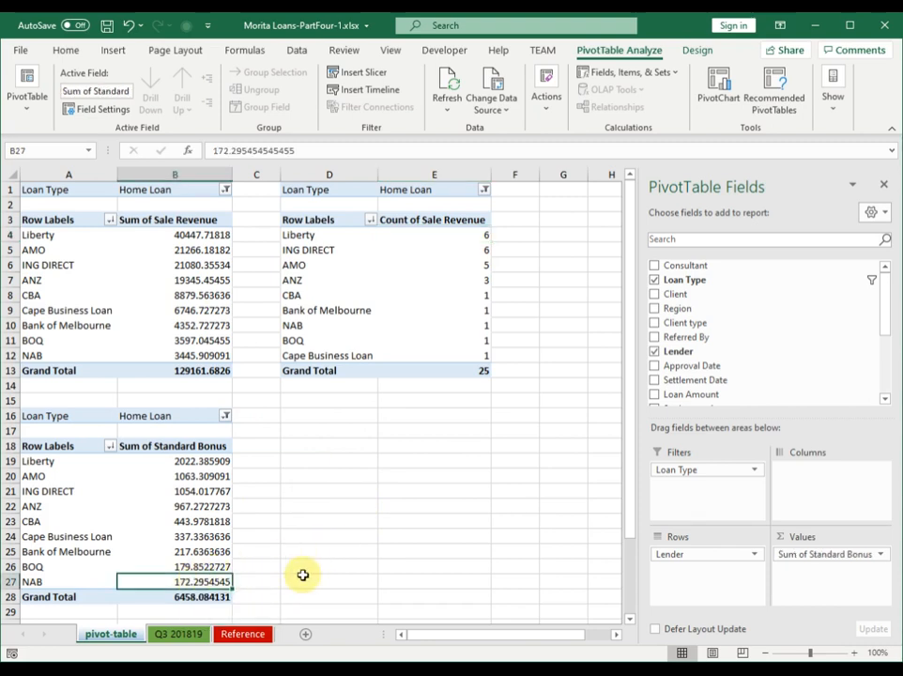
{"action": "left_click", "coordinate": [192, 566]}
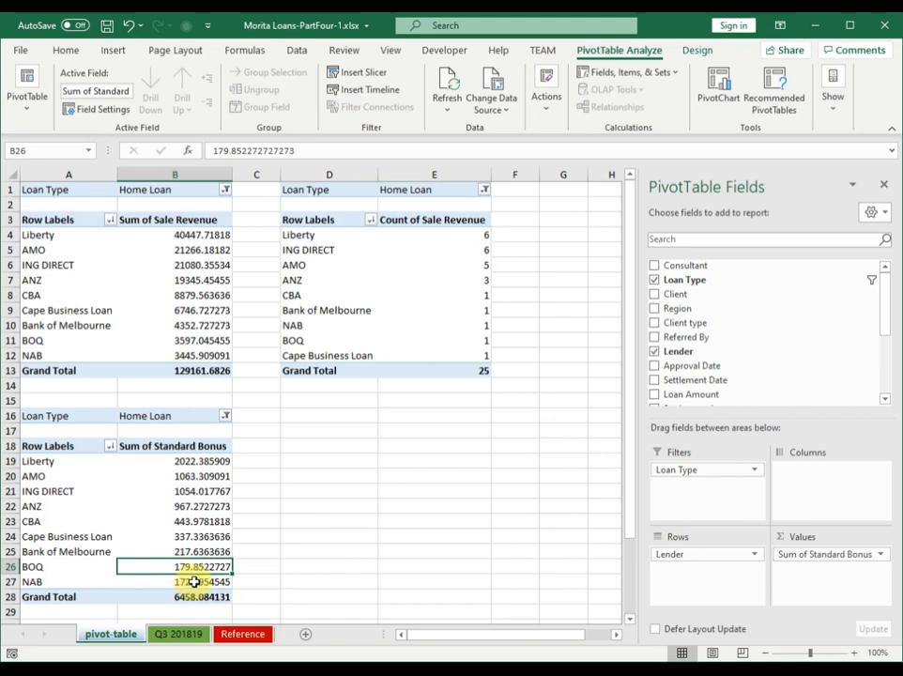
{"action": "left_click", "coordinate": [191, 581]}
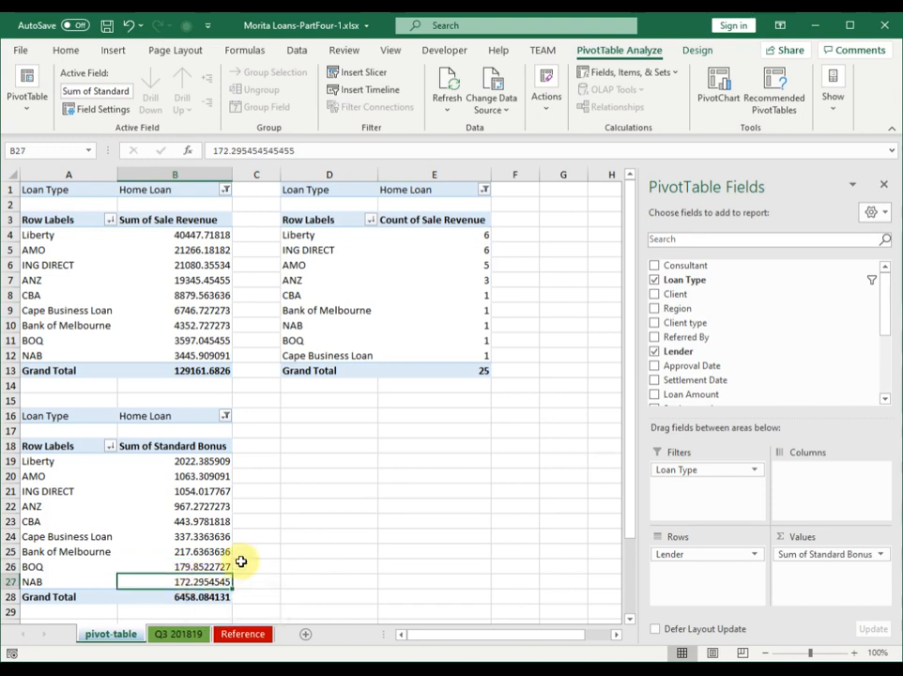
{"action": "left_click", "coordinate": [470, 325]}
{"action": "left_click", "coordinate": [461, 342]}
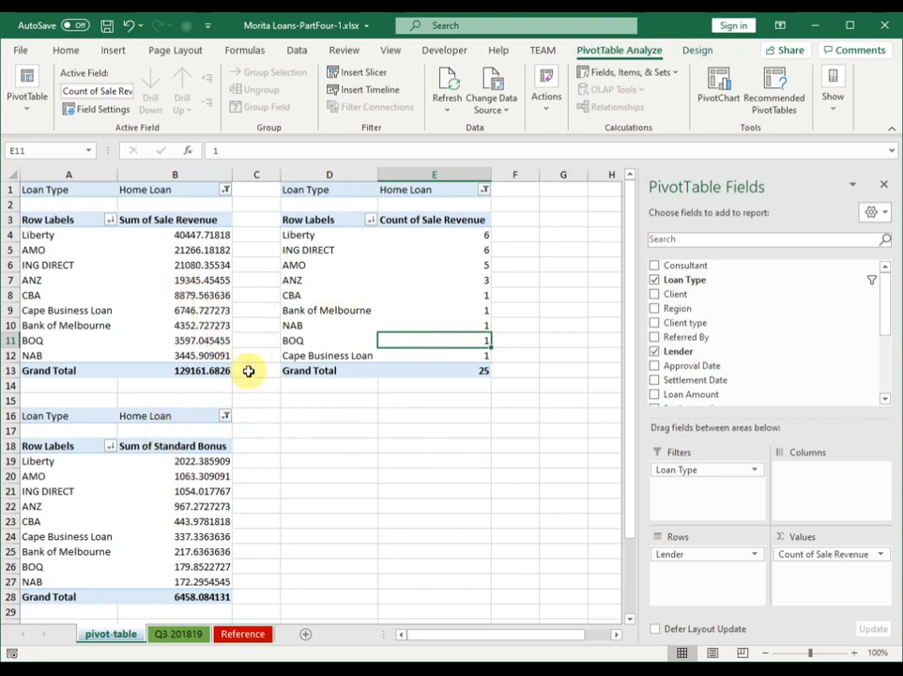
Insert a clustered column chart of the first PivotTable's Sum of Sale Revenue by lender and place it below the count PivotTable
{"action": "left_click", "coordinate": [186, 280]}
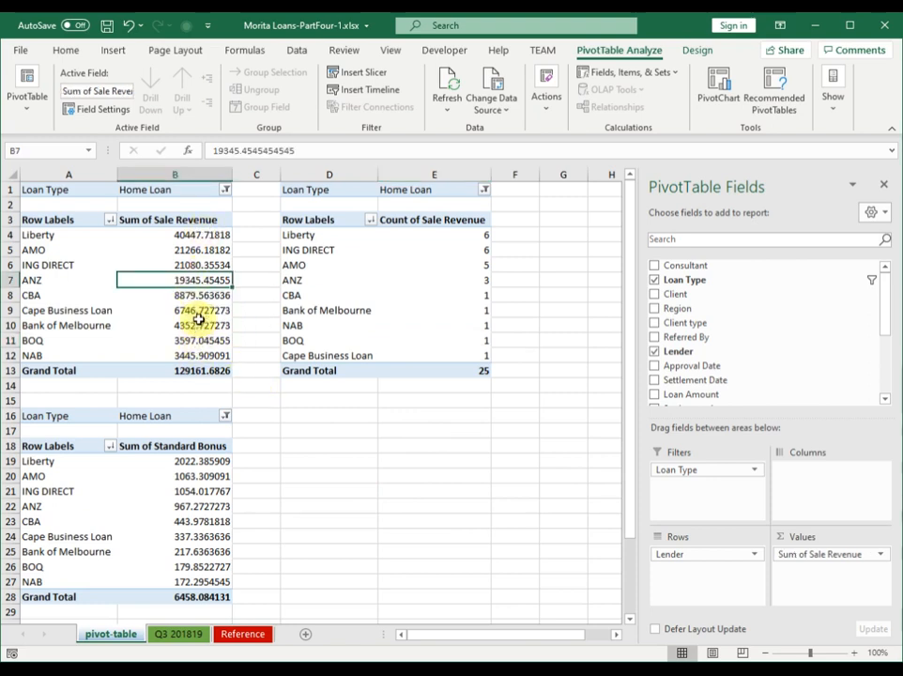
{"action": "left_click", "coordinate": [114, 51]}
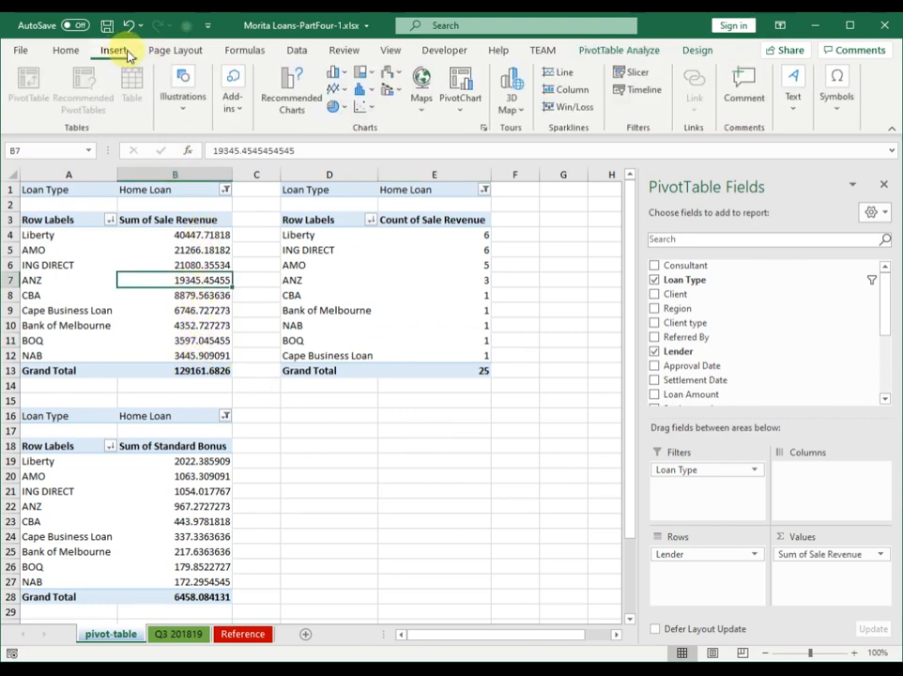
{"action": "left_click", "coordinate": [348, 74]}
{"action": "left_click", "coordinate": [344, 122]}
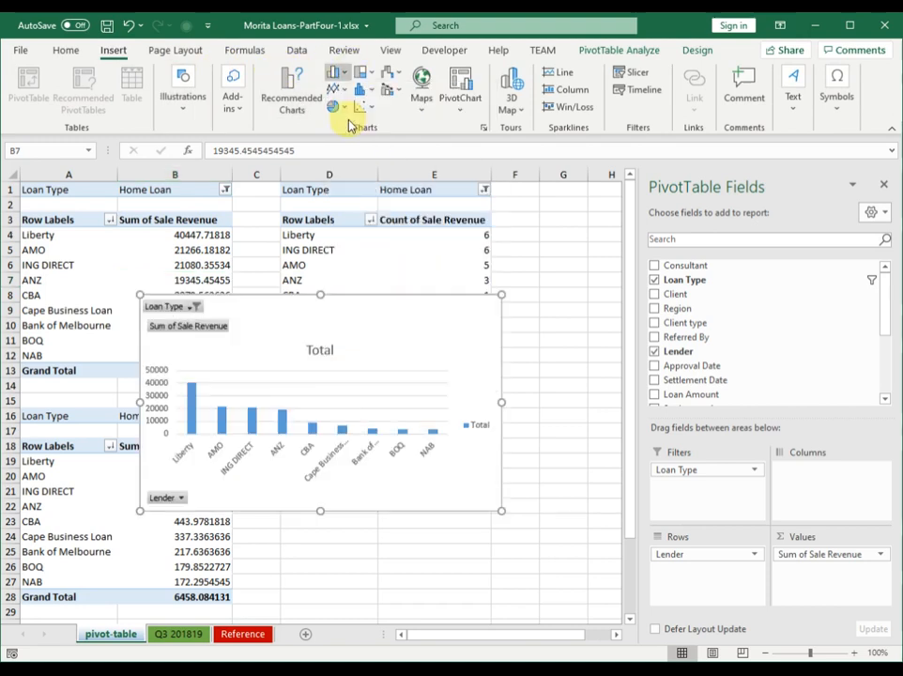
{"action": "left_click_drag", "start_coordinate": [377, 323], "coordinate": [484, 413]}
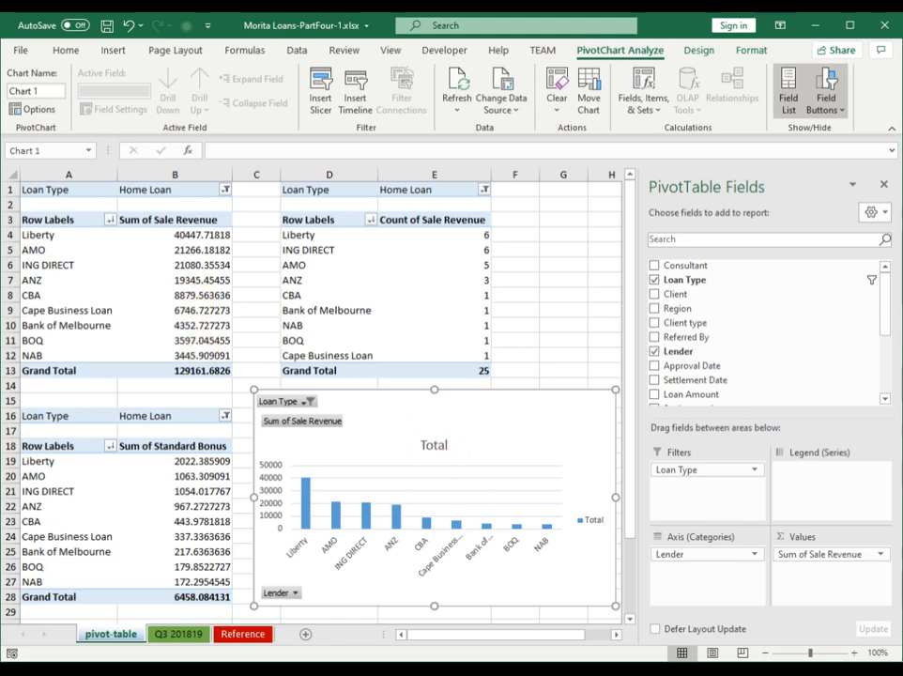
{"action": "left_click", "coordinate": [526, 358]}
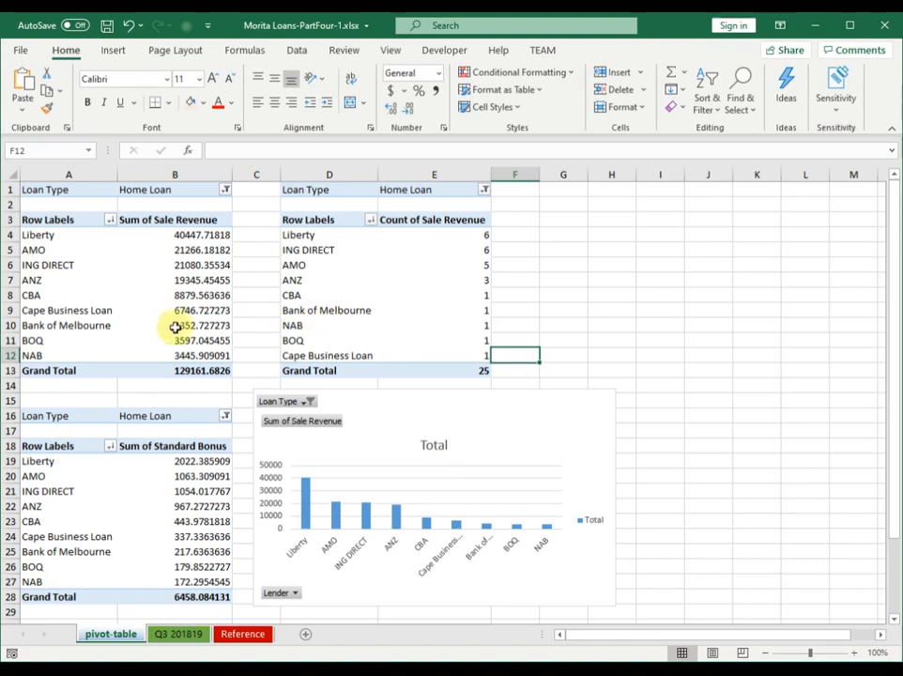
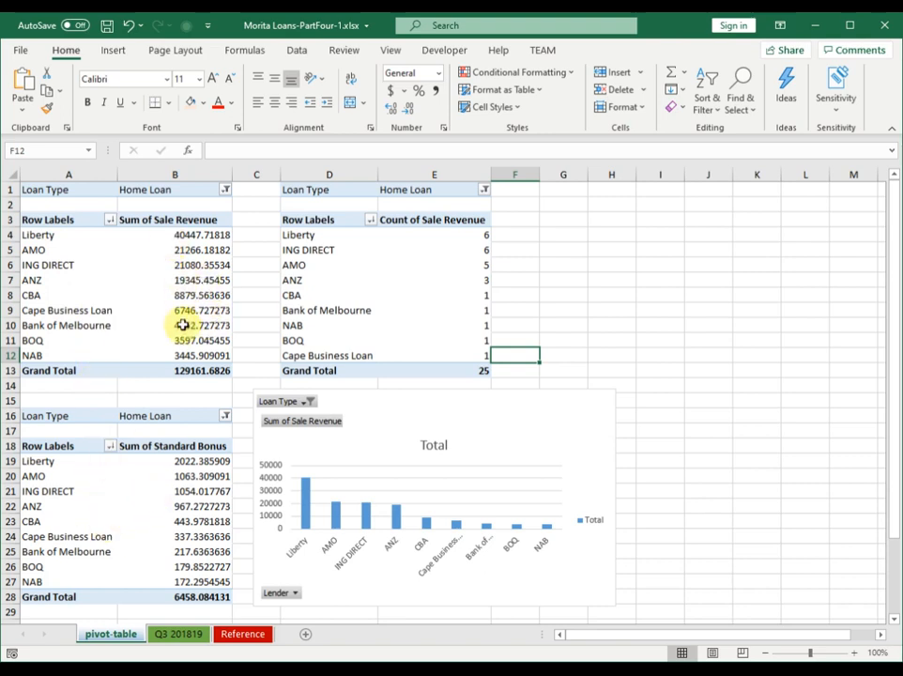
Filter all three PivotTables to the Commercial loan type
{"action": "left_click", "coordinate": [225, 190]}
{"action": "left_click", "coordinate": [96, 238]}
{"action": "left_click", "coordinate": [134, 380]}
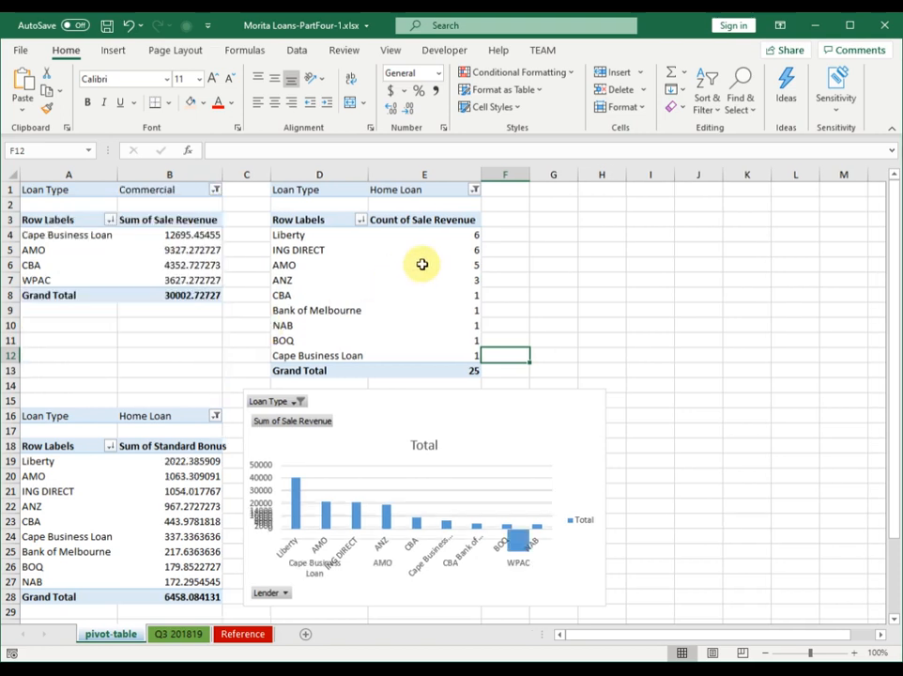
{"action": "left_click", "coordinate": [474, 189]}
{"action": "left_click", "coordinate": [362, 239]}
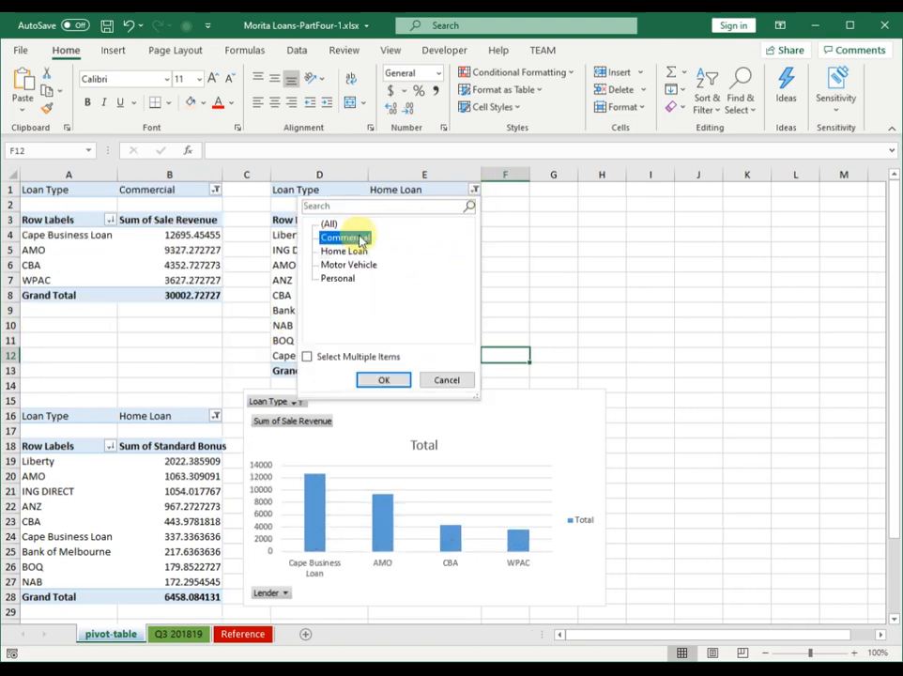
{"action": "left_click", "coordinate": [382, 378]}
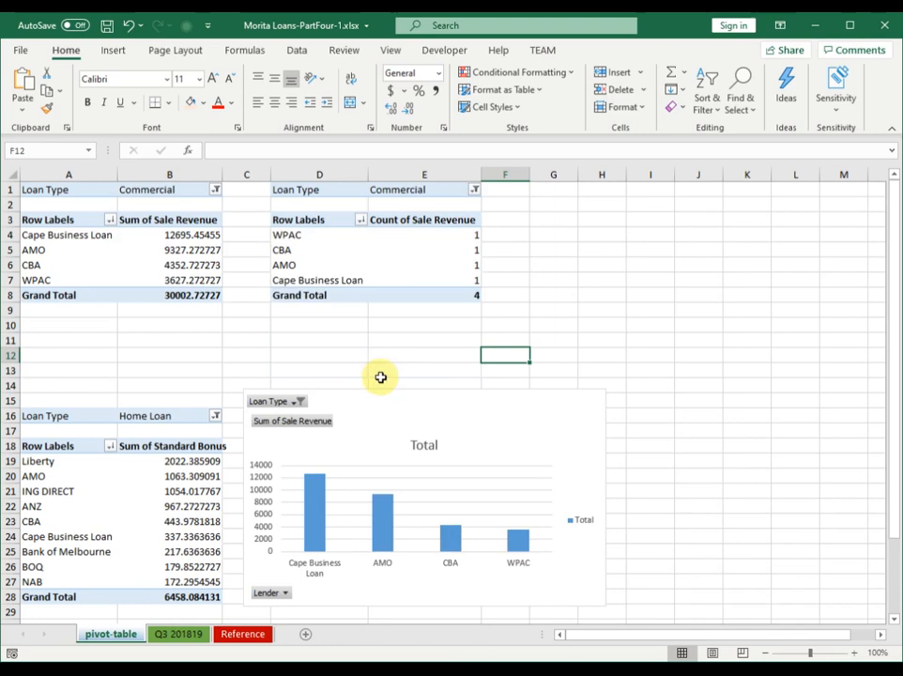
{"action": "left_click", "coordinate": [214, 414]}
{"action": "left_click", "coordinate": [110, 464]}
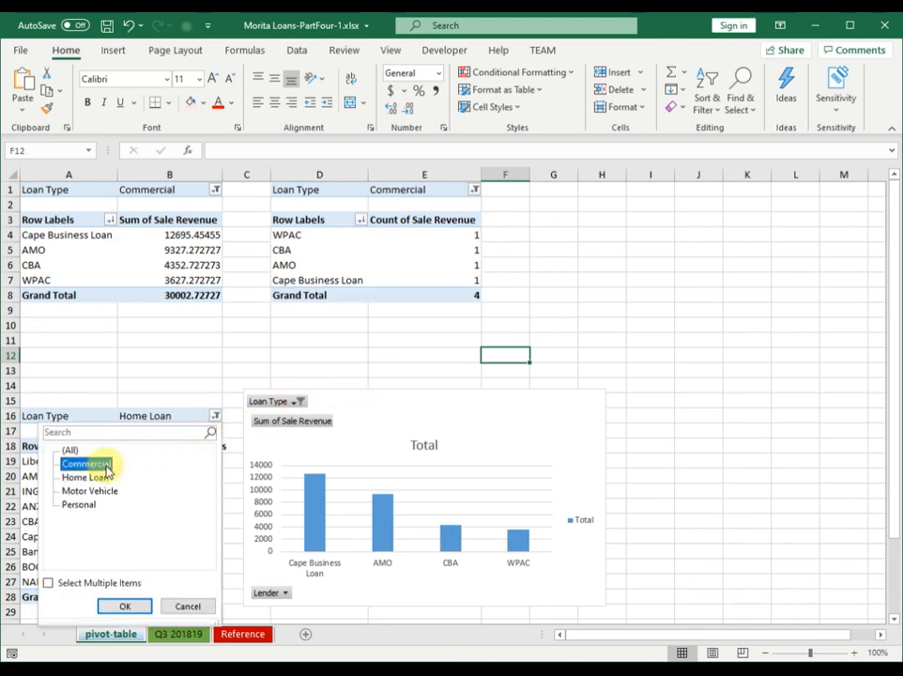
{"action": "left_click", "coordinate": [120, 609]}
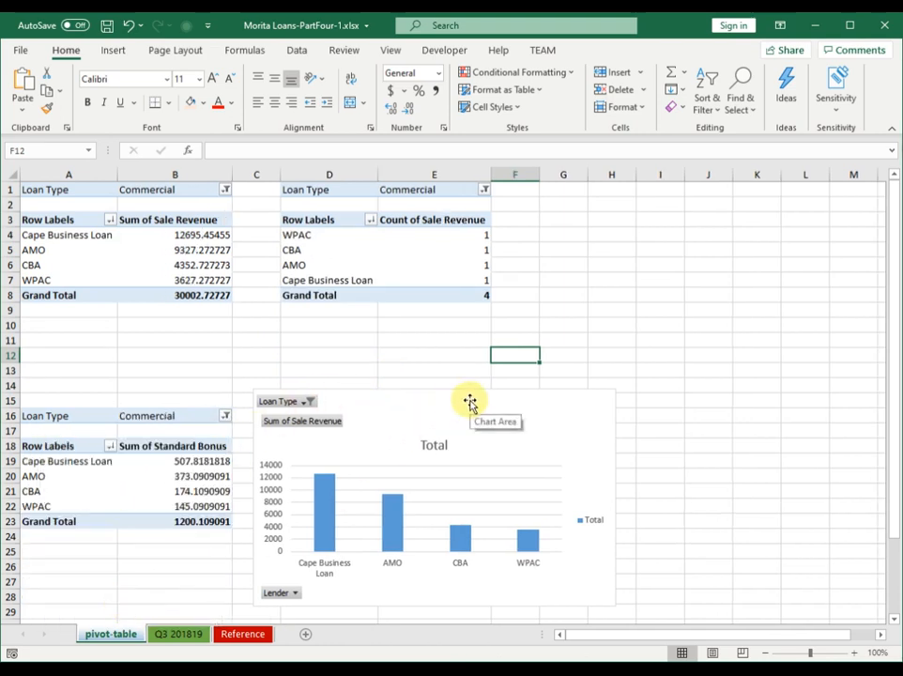
Sort the first PivotTable's lenders from largest to smallest by Sum of Sale Revenue
{"action": "left_click", "coordinate": [188, 250]}
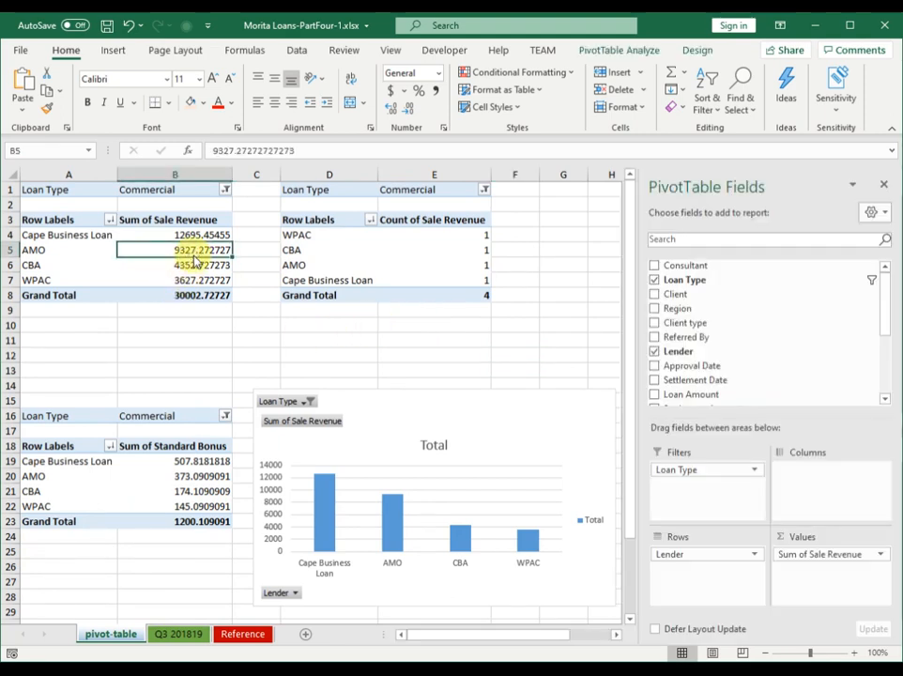
{"action": "right_click", "coordinate": [200, 253]}
{"action": "mouse_move", "coordinate": [294, 355]}
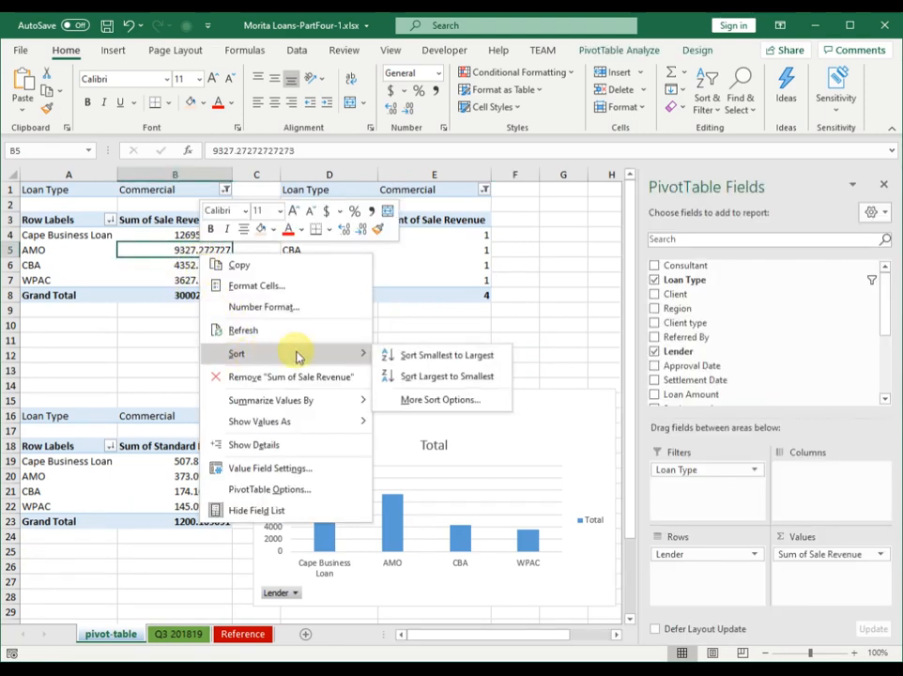
{"action": "left_click", "coordinate": [406, 377]}
{"action": "right_click", "coordinate": [418, 254]}
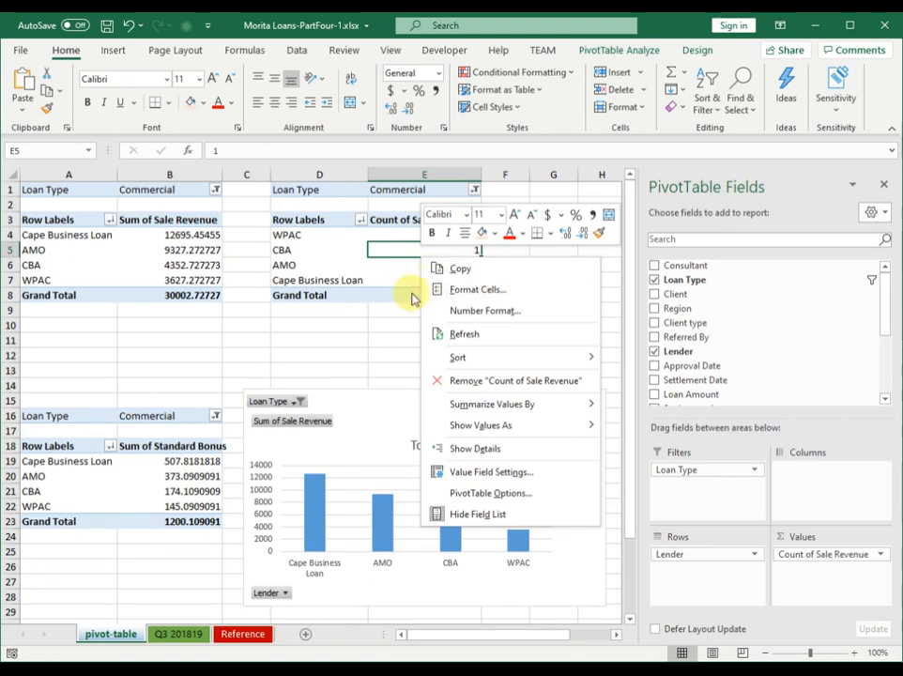
{"action": "left_click", "coordinate": [320, 327]}
Sort the lenders in the Sum of Standard Bonus PivotTable from largest to smallest
{"action": "left_click", "coordinate": [127, 477]}
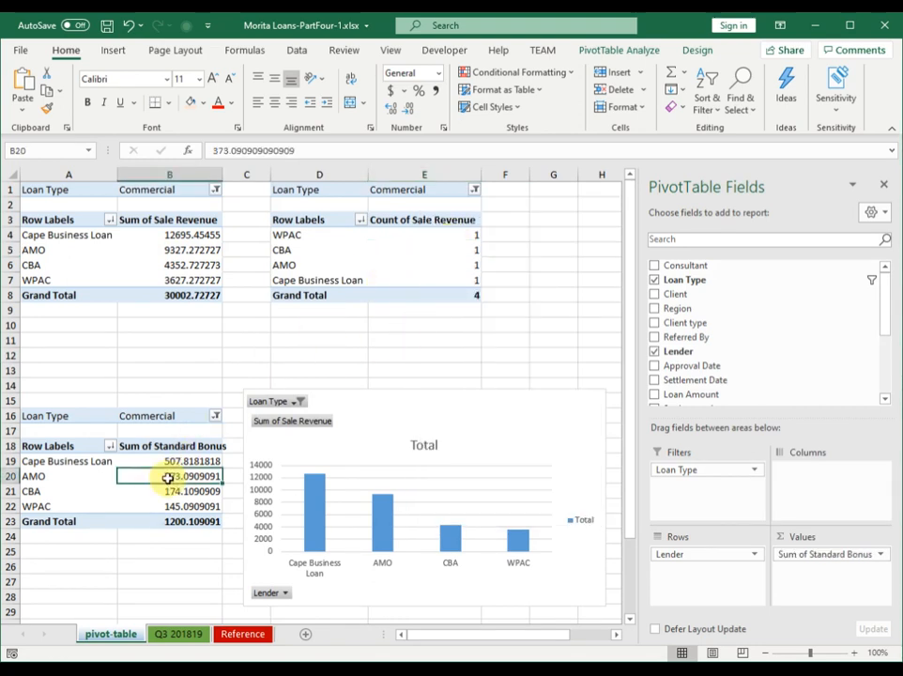
{"action": "right_click", "coordinate": [172, 477]}
{"action": "mouse_move", "coordinate": [217, 579]}
{"action": "left_click", "coordinate": [358, 599]}
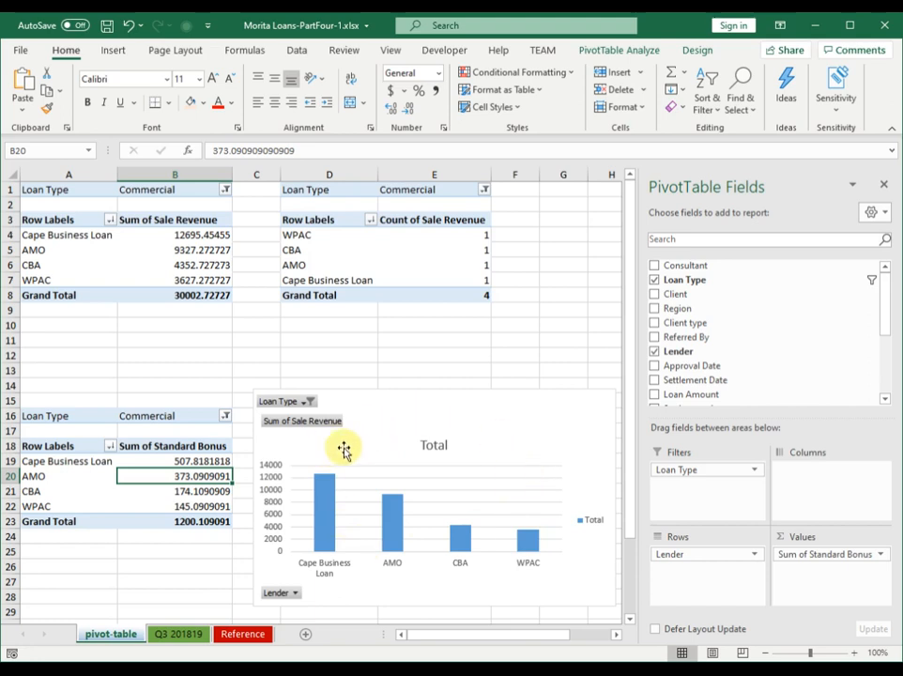
{"action": "left_click", "coordinate": [478, 412]}
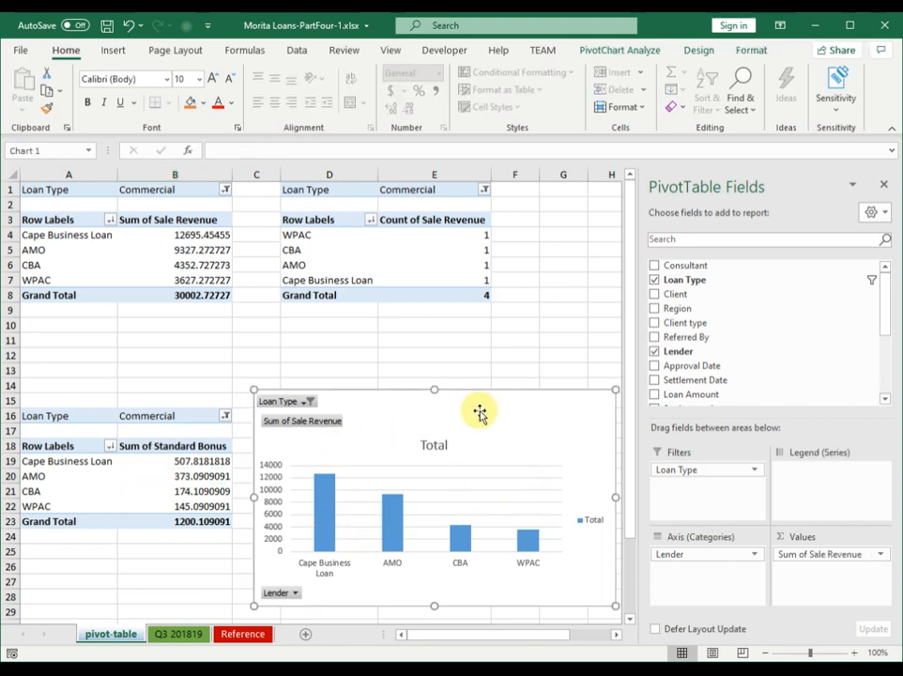
{"action": "right_click", "coordinate": [490, 409]}
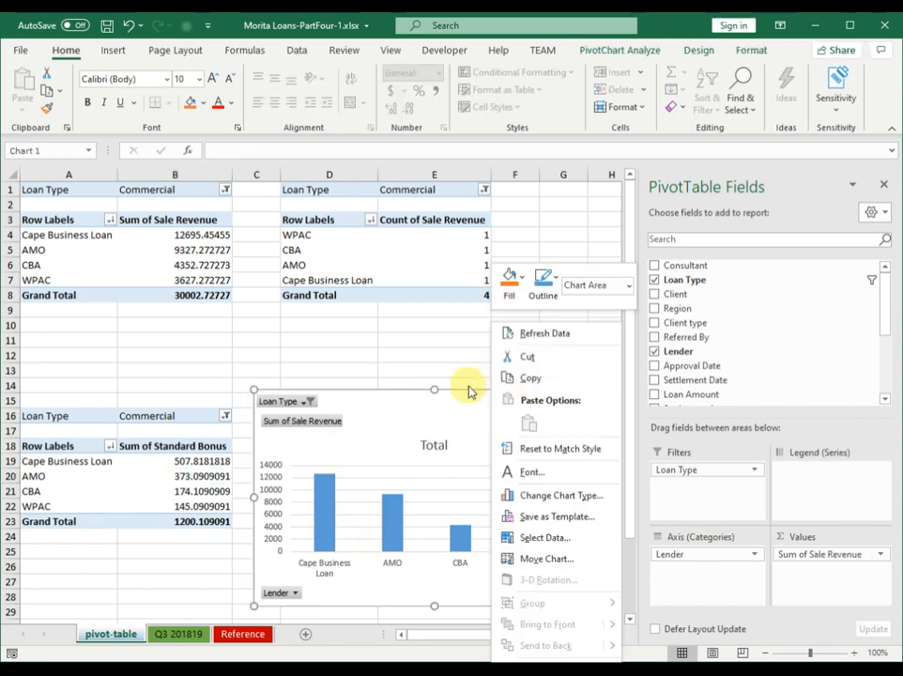
{"action": "left_click", "coordinate": [386, 368]}
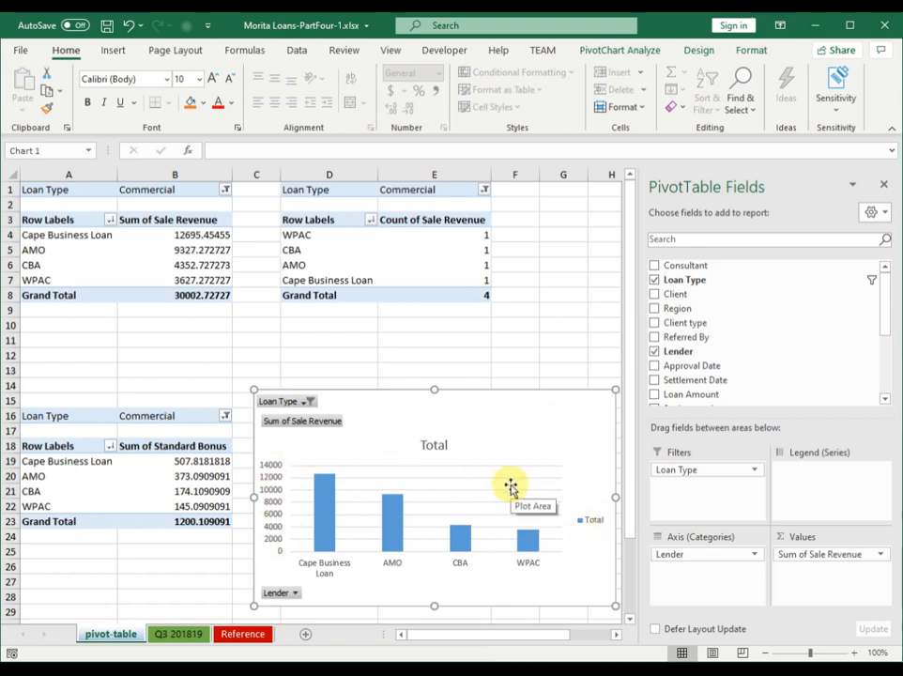
{"action": "left_click", "coordinate": [437, 447]}
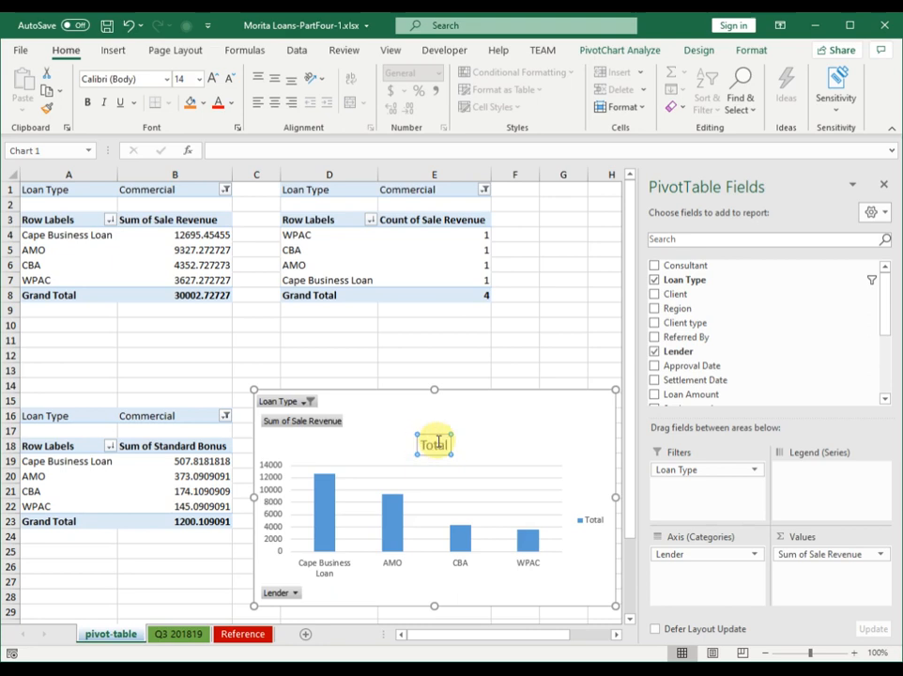
{"action": "left_click", "coordinate": [417, 350]}
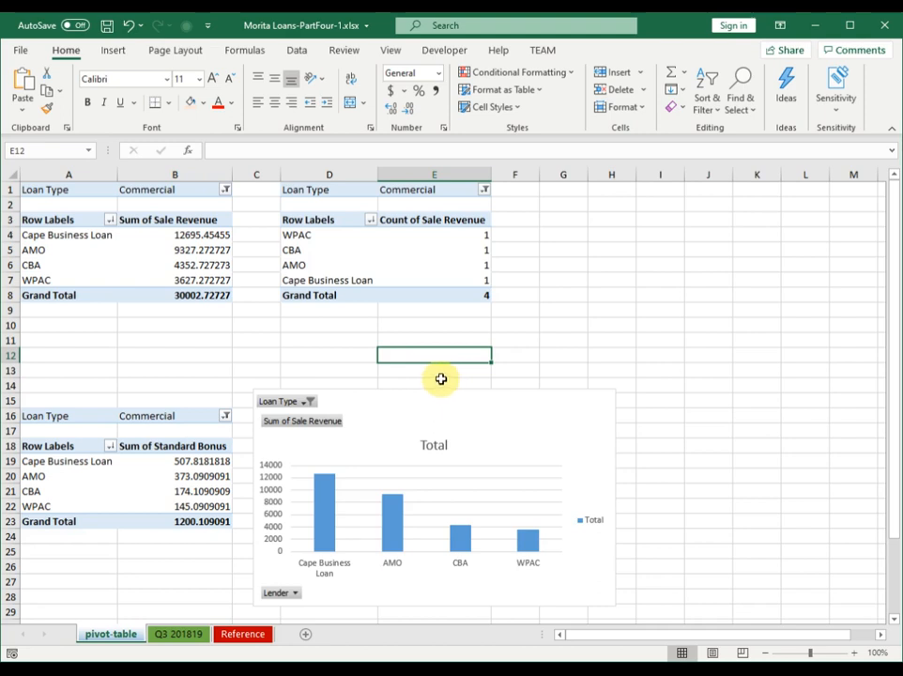
Look over the loan records and the header row on the Q3 201819 sheet
{"action": "left_click", "coordinate": [176, 635]}
{"action": "left_click", "coordinate": [239, 296]}
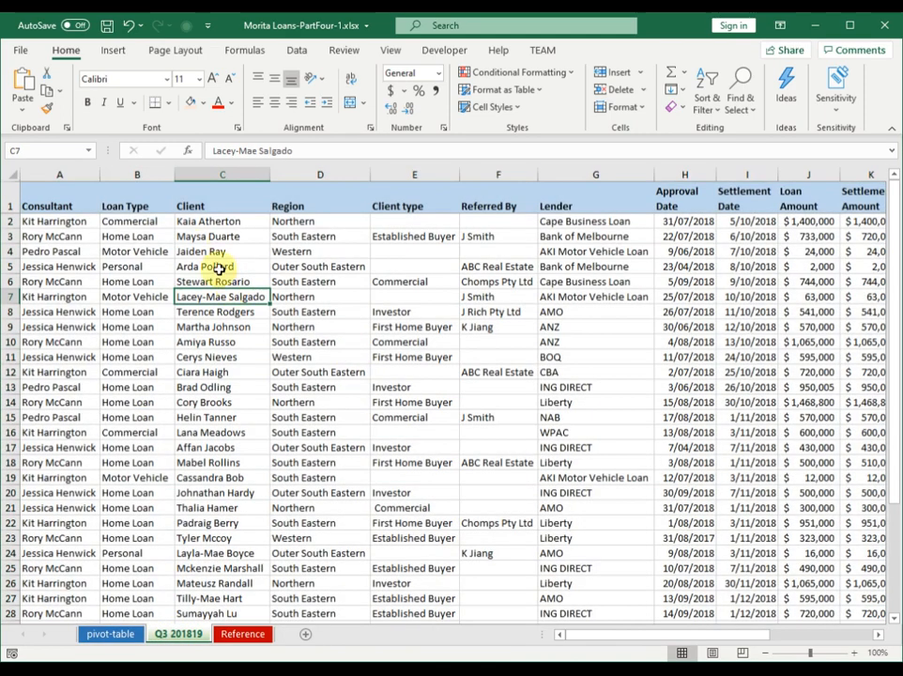
{"action": "left_click", "coordinate": [54, 192]}
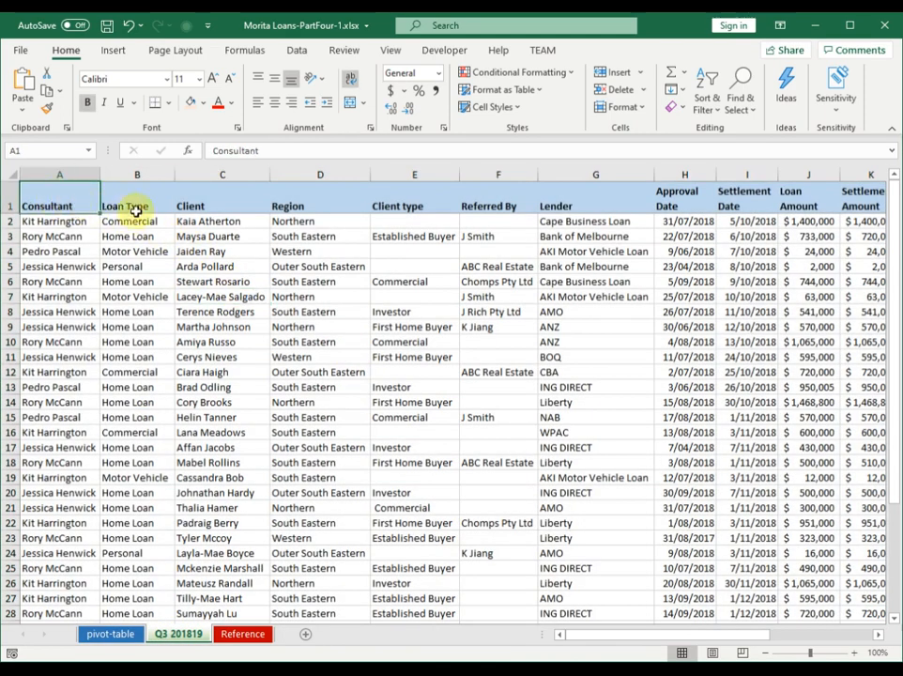
{"action": "left_click", "coordinate": [303, 311]}
{"action": "left_click", "coordinate": [212, 372]}
{"action": "left_click", "coordinate": [67, 340]}
{"action": "left_click", "coordinate": [434, 344]}
{"action": "left_click", "coordinate": [605, 344]}
{"action": "left_click", "coordinate": [704, 329]}
{"action": "left_click", "coordinate": [817, 314]}
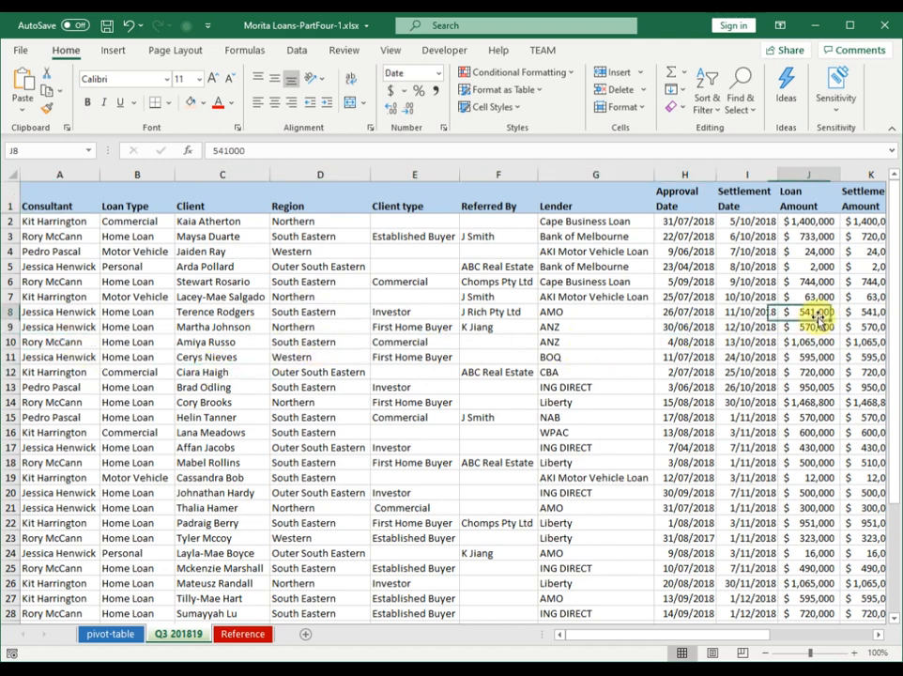
{"action": "left_click", "coordinate": [744, 419]}
{"action": "left_click", "coordinate": [452, 426]}
{"action": "left_click", "coordinate": [246, 372]}
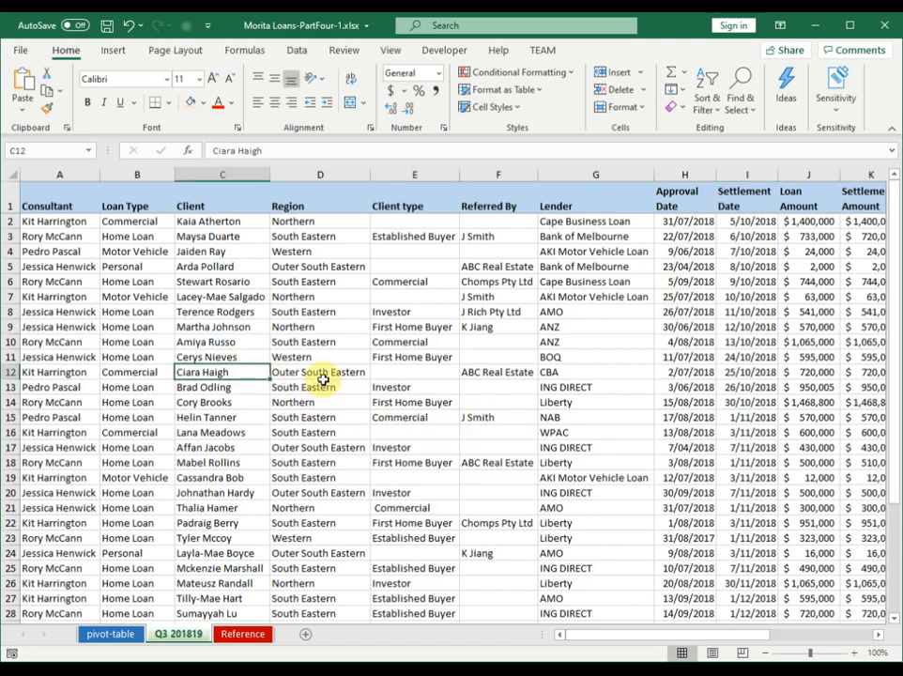
{"action": "left_click", "coordinate": [7, 198]}
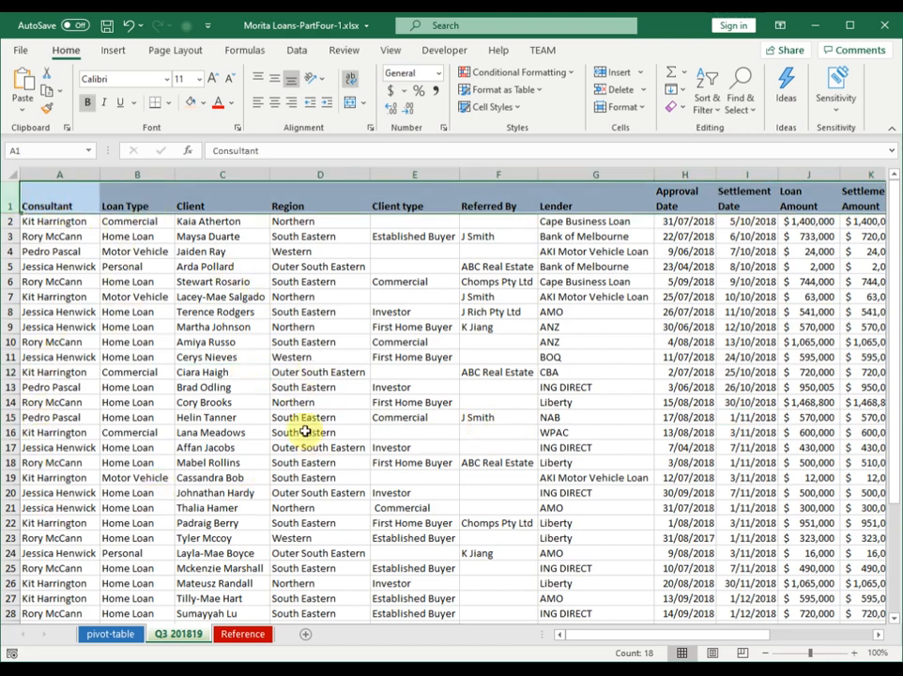
Examine the different loan types listed in the Loan Type column of the source data
{"action": "left_click", "coordinate": [145, 315]}
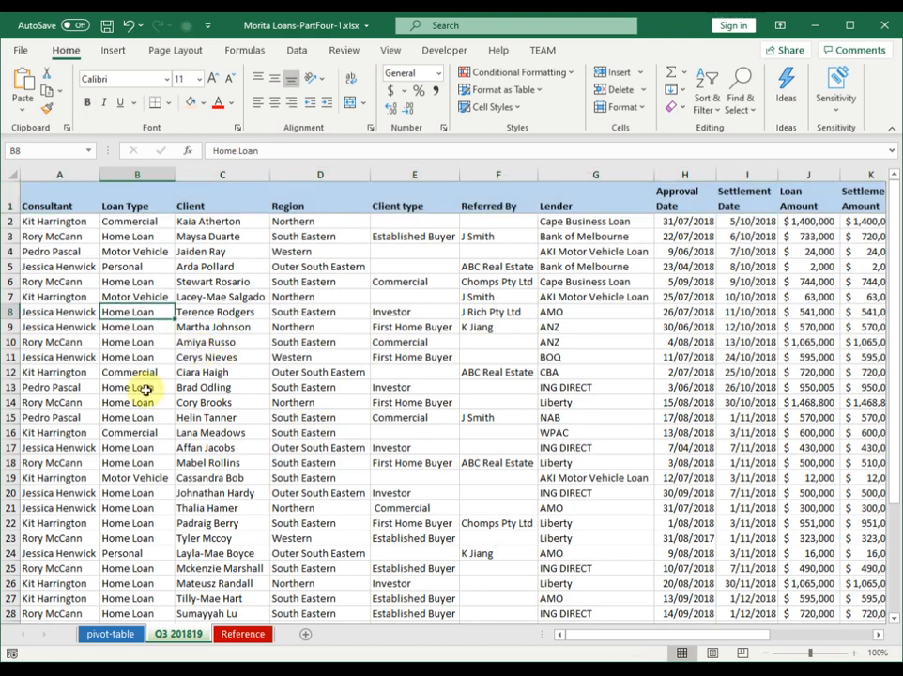
{"action": "left_click", "coordinate": [145, 478]}
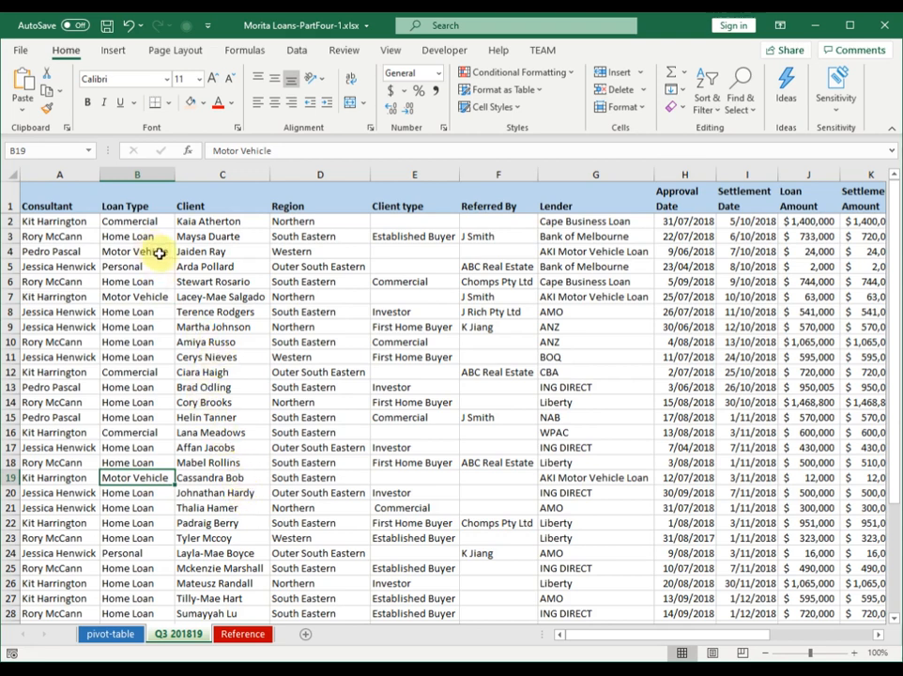
{"action": "left_click", "coordinate": [136, 175]}
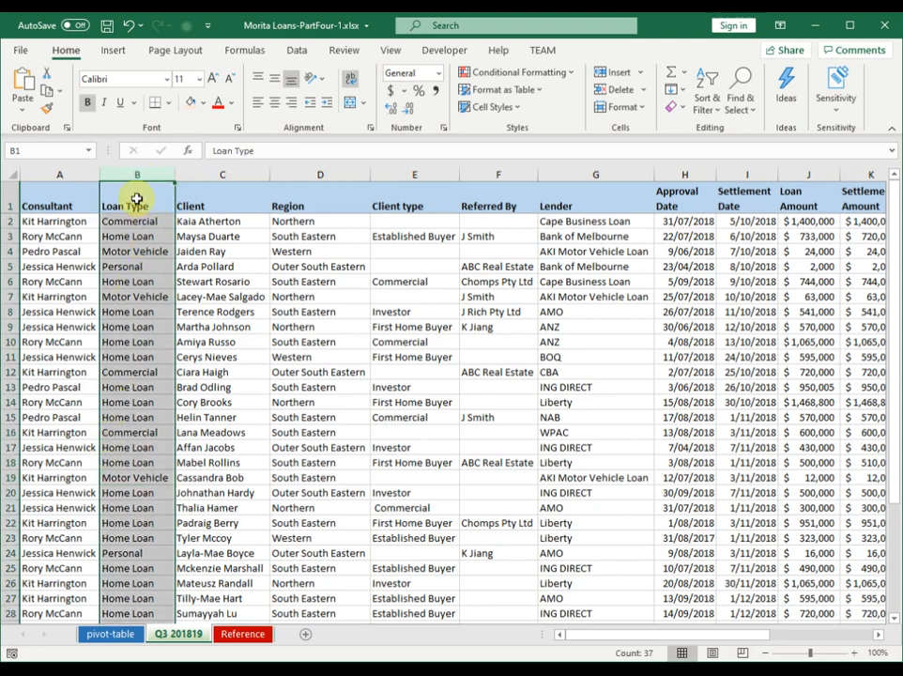
{"action": "left_click", "coordinate": [136, 199]}
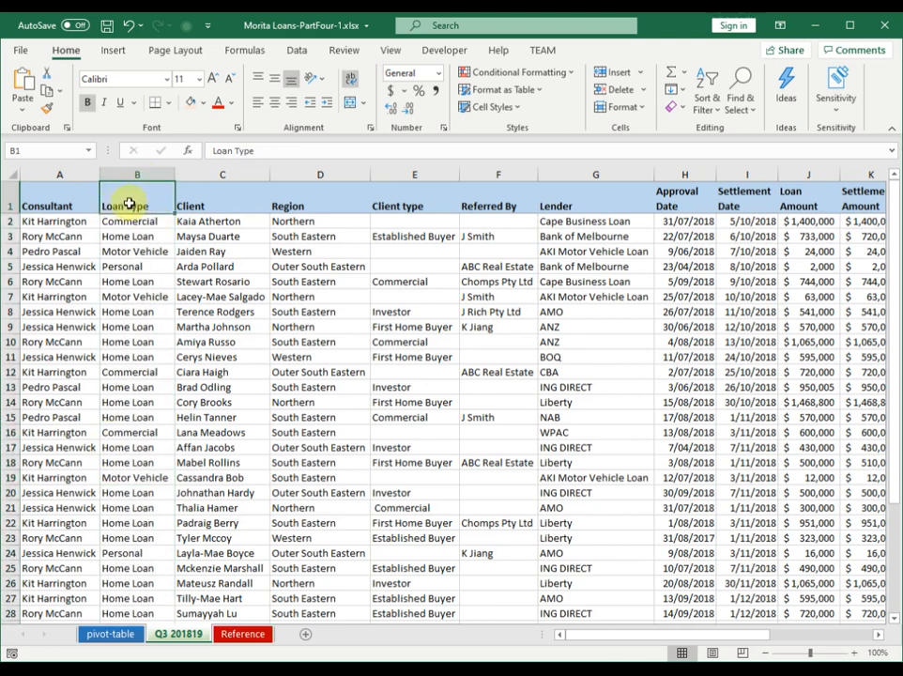
{"action": "left_click", "coordinate": [134, 282]}
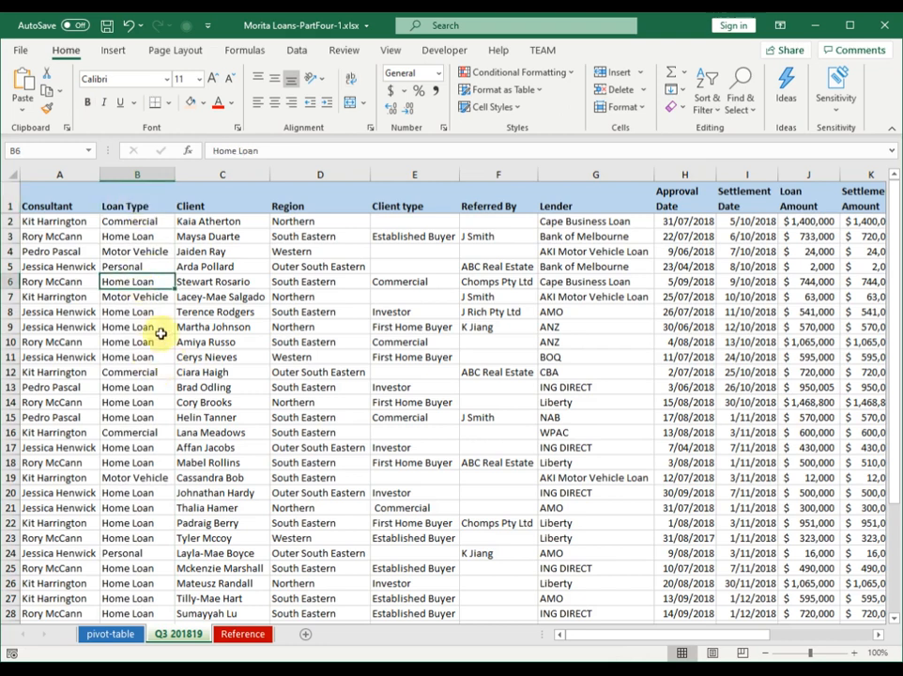
{"action": "left_click", "coordinate": [134, 197]}
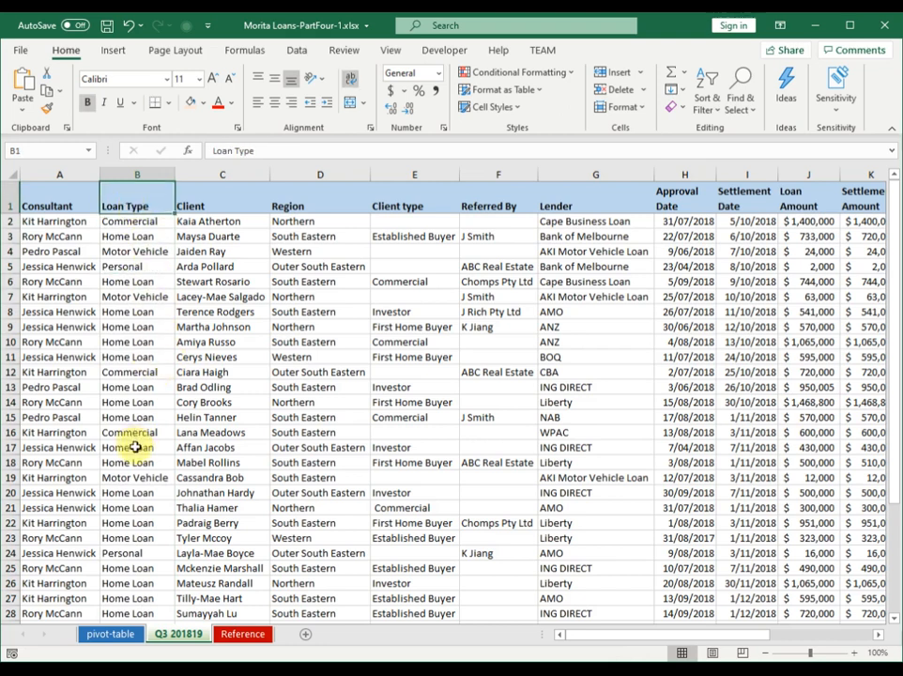
{"action": "left_click", "coordinate": [147, 476]}
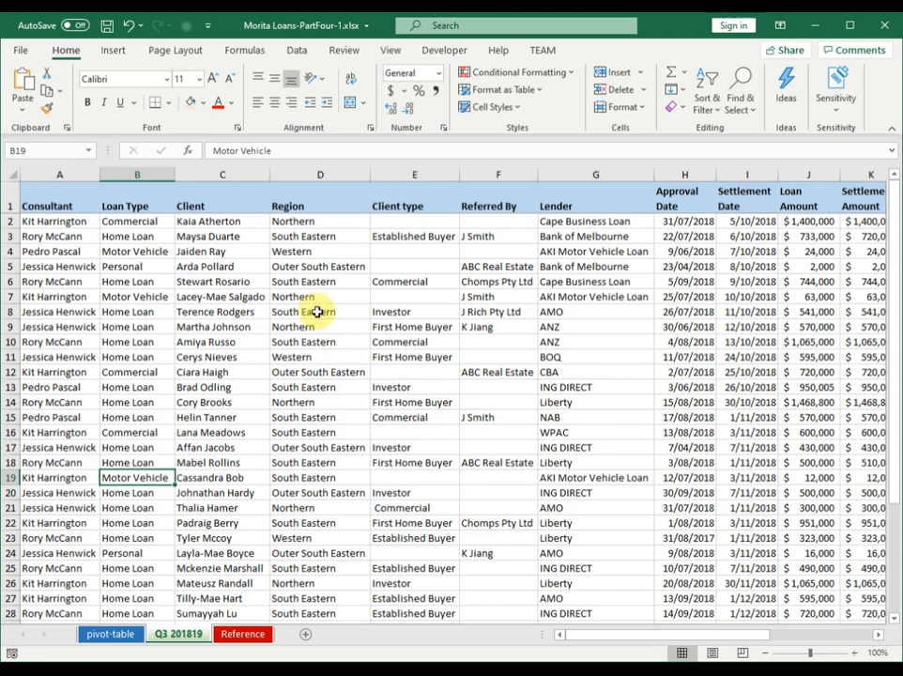
Review the source data's column headings from Consultant through Standard Bonus as possible PivotTable fields
{"action": "left_click", "coordinate": [133, 203]}
{"action": "left_click", "coordinate": [58, 203]}
{"action": "left_click", "coordinate": [133, 206]}
{"action": "left_click", "coordinate": [205, 204]}
{"action": "left_click", "coordinate": [319, 203]}
{"action": "left_click", "coordinate": [403, 204]}
{"action": "left_click", "coordinate": [480, 204]}
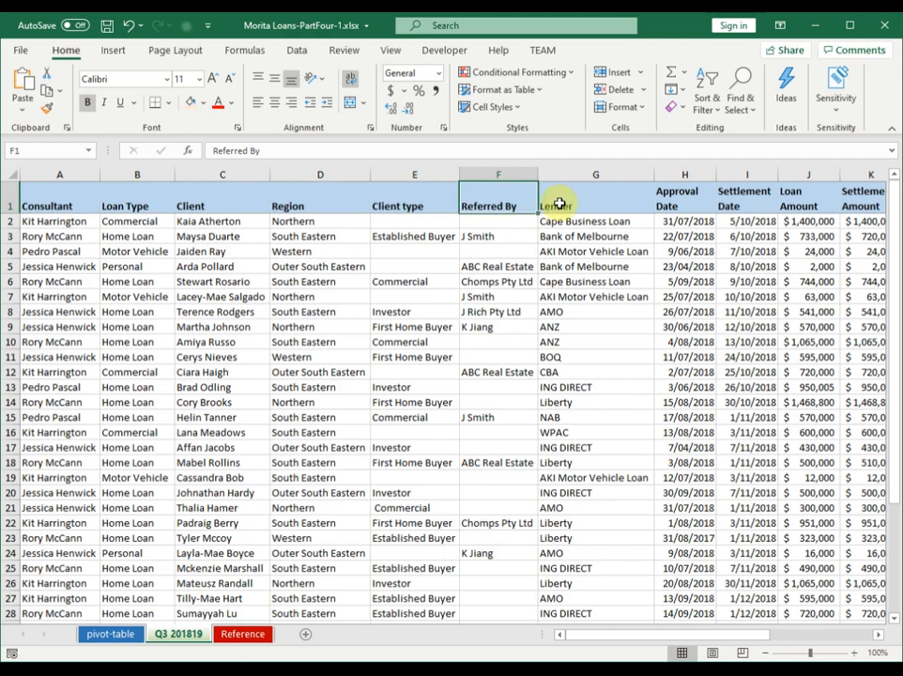
{"action": "left_click", "coordinate": [567, 201]}
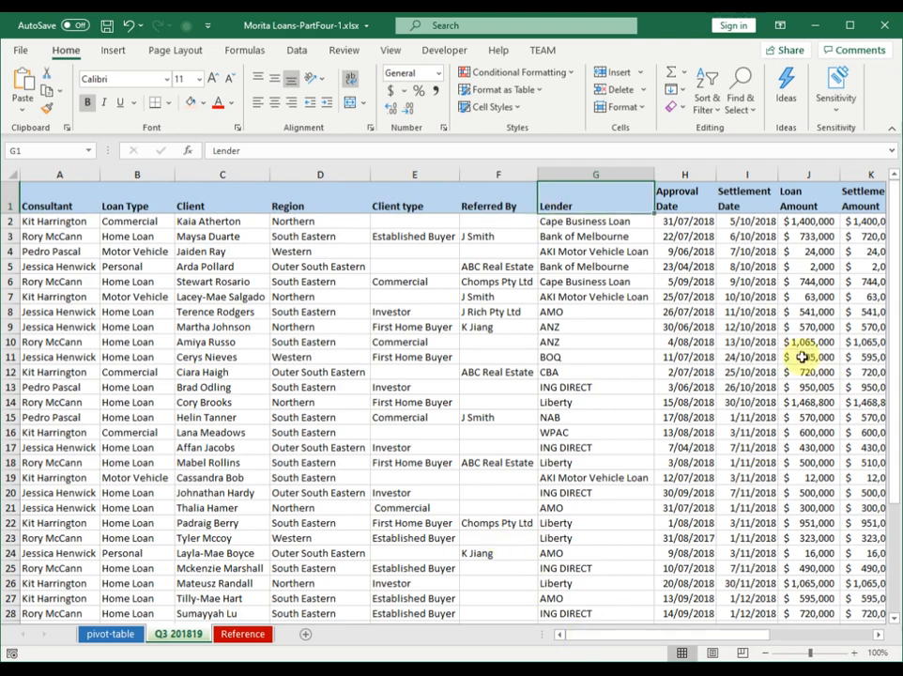
{"action": "left_click_drag", "start_coordinate": [693, 636], "coordinate": [827, 624]}
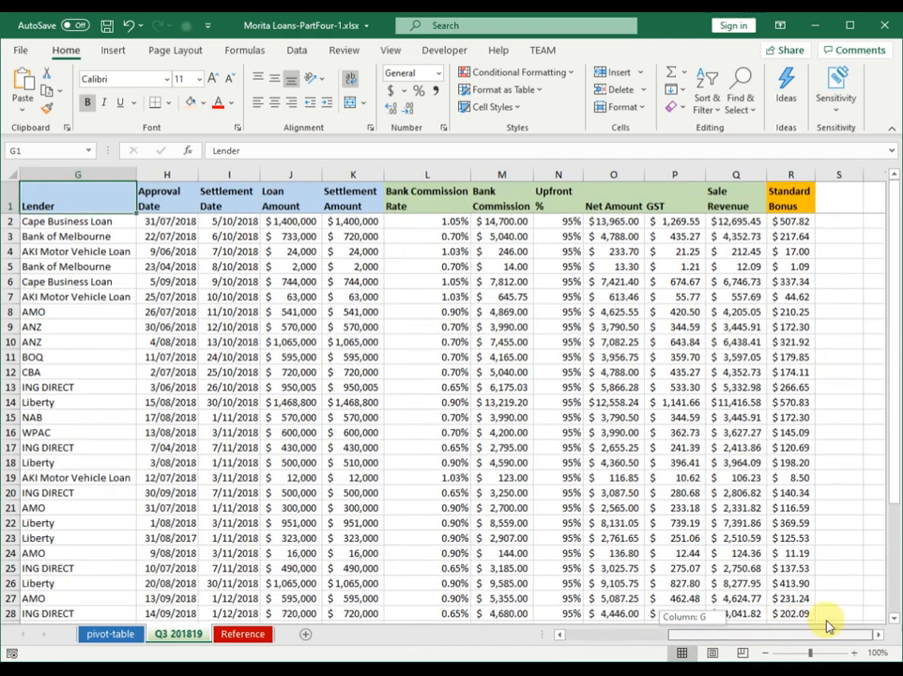
{"action": "left_click_drag", "start_coordinate": [725, 642], "coordinate": [631, 640]}
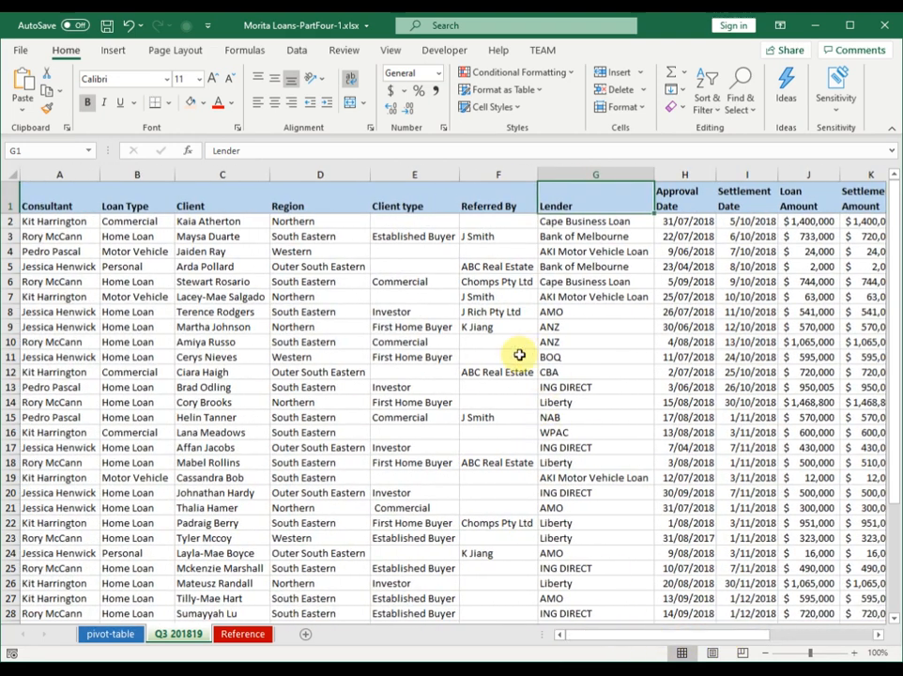
Examine the Referred By, Client type, Lender, Region and Client columns of the source data
{"action": "left_click", "coordinate": [503, 208]}
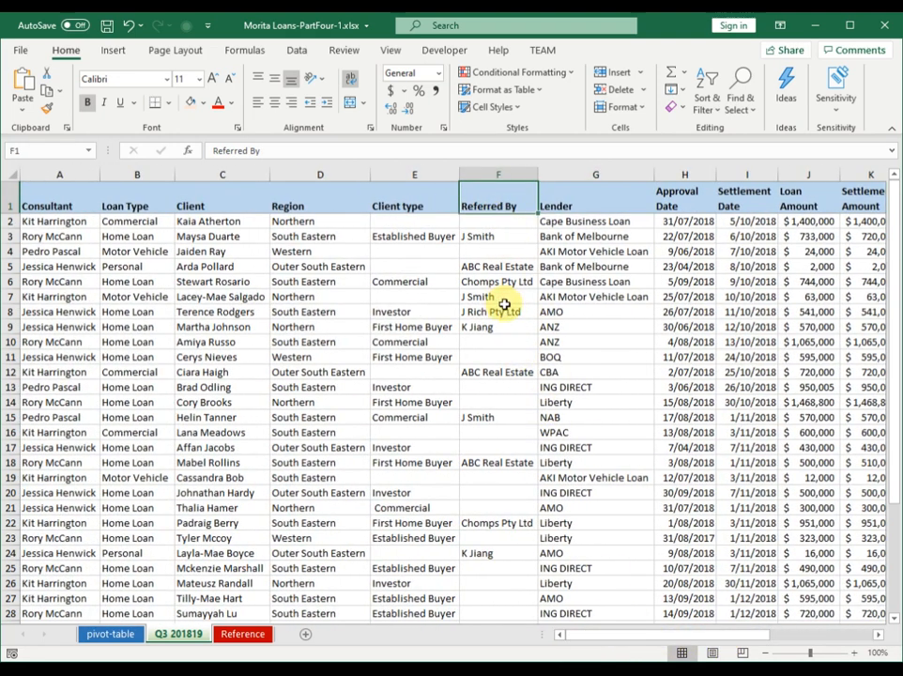
{"action": "left_click", "coordinate": [409, 199]}
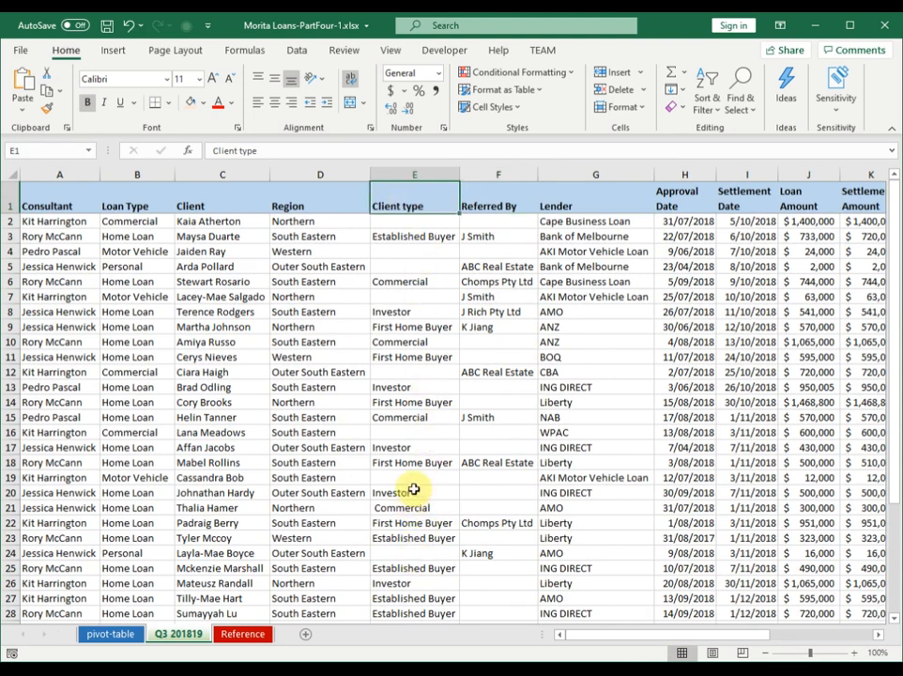
{"action": "left_click", "coordinate": [569, 204]}
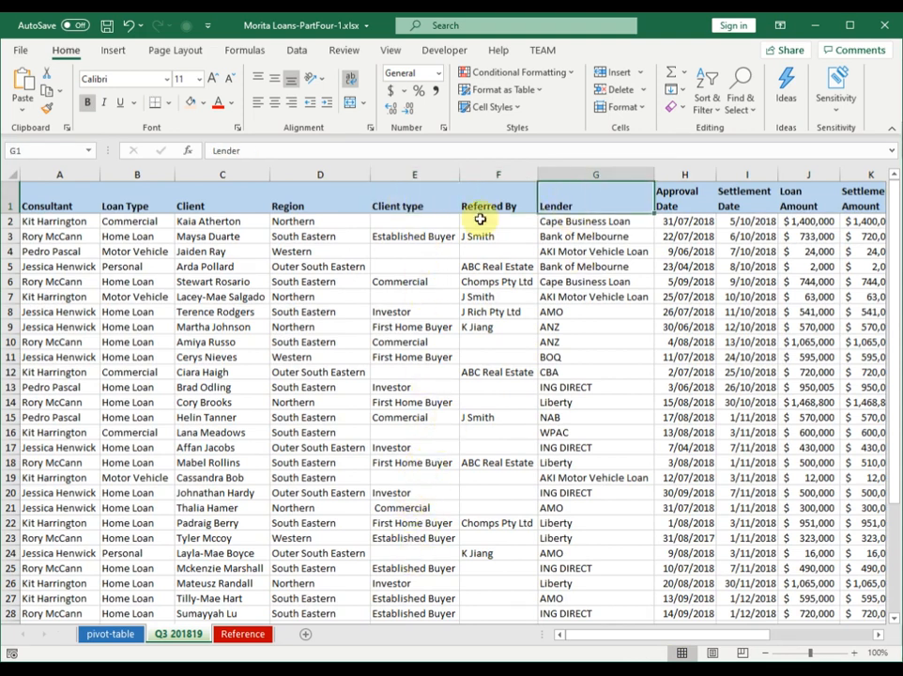
{"action": "left_click", "coordinate": [319, 204]}
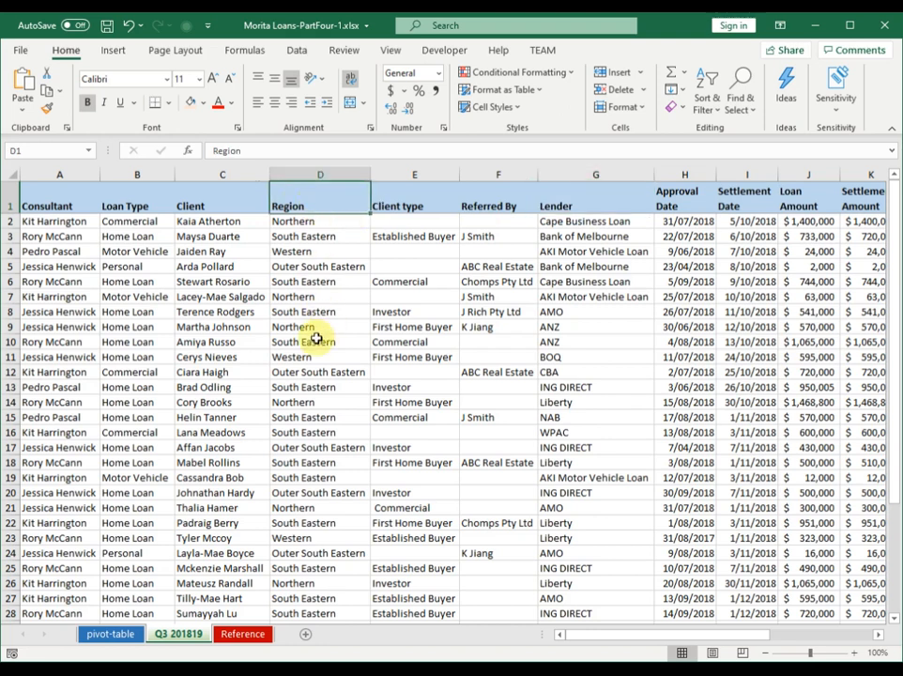
{"action": "left_click", "coordinate": [202, 207]}
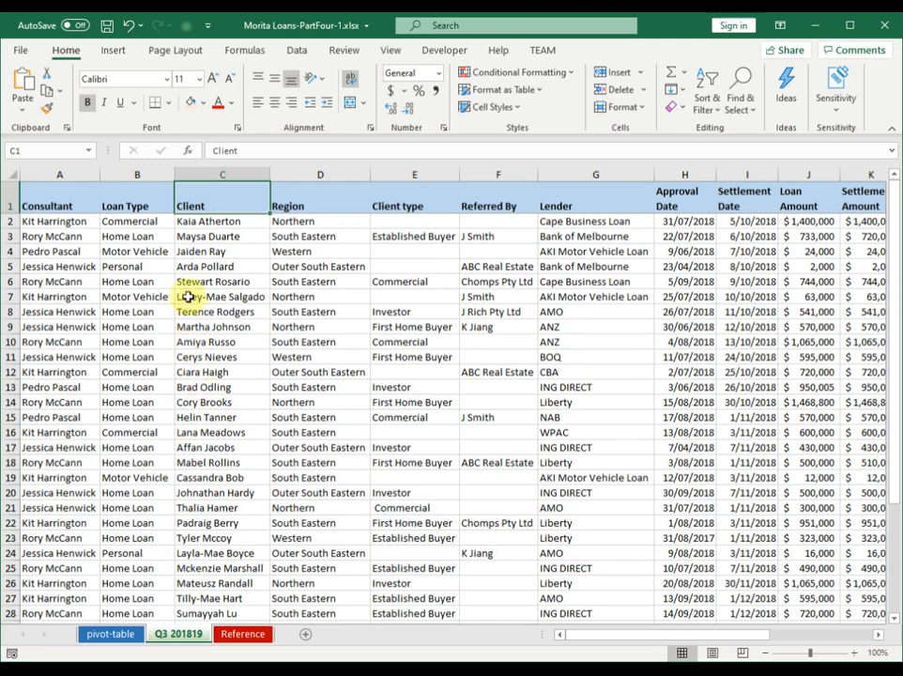
Replace Lender with Client as the row field of the first PivotTable on the pivot-table sheet
{"action": "left_click", "coordinate": [129, 636]}
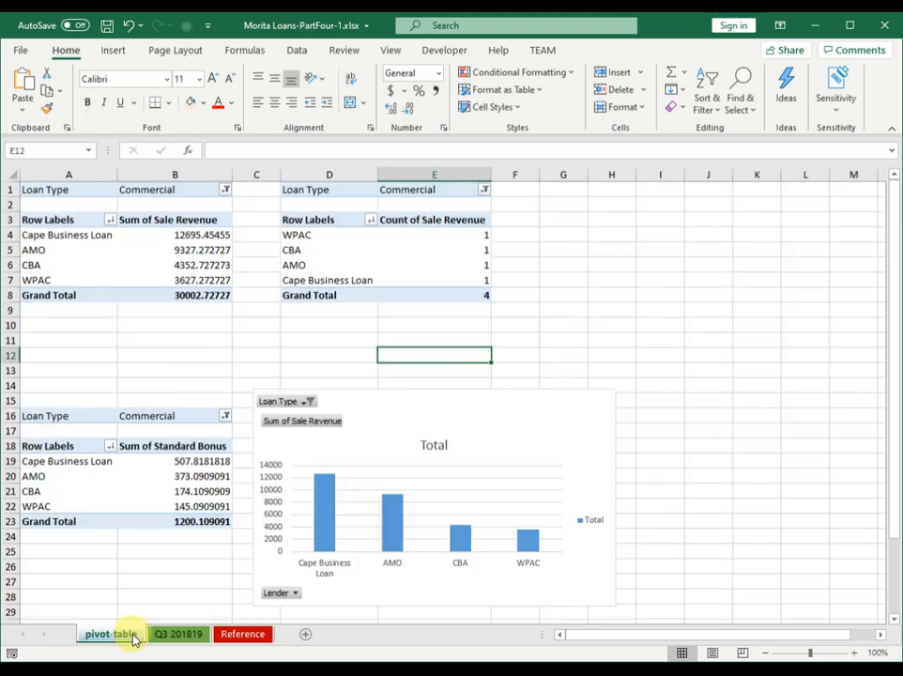
{"action": "left_click", "coordinate": [131, 252]}
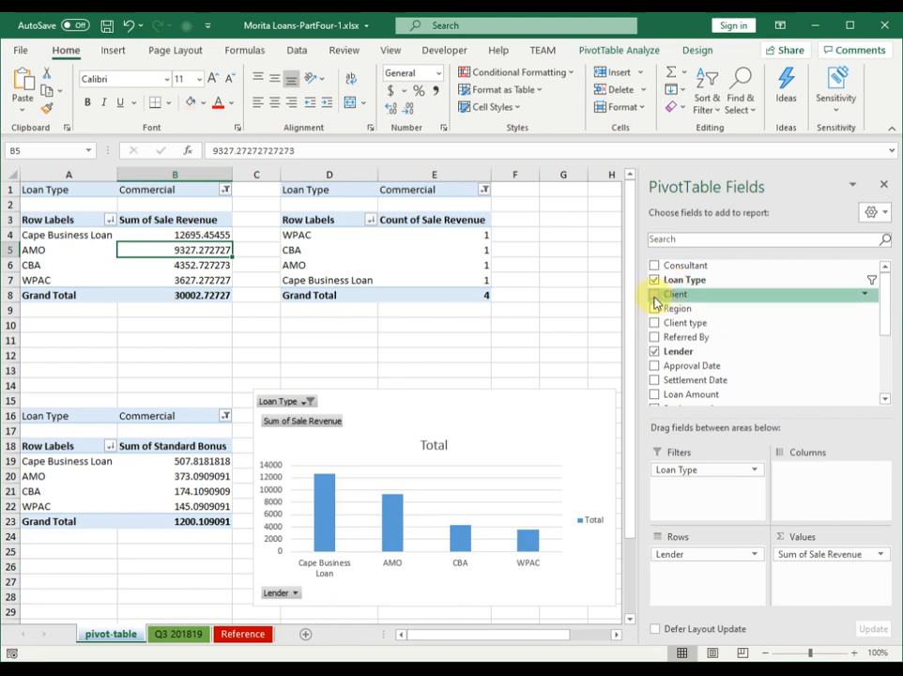
{"action": "left_click_drag", "start_coordinate": [674, 297], "coordinate": [548, 425]}
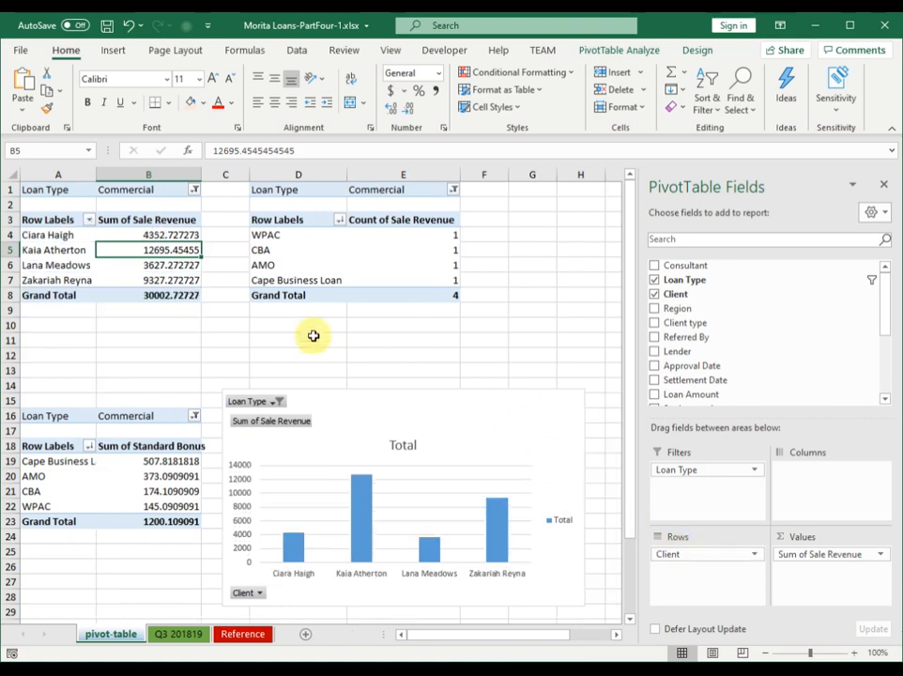
Sort the clients in the first PivotTable by Sum of Sale Revenue from largest to smallest
{"action": "right_click", "coordinate": [147, 251]}
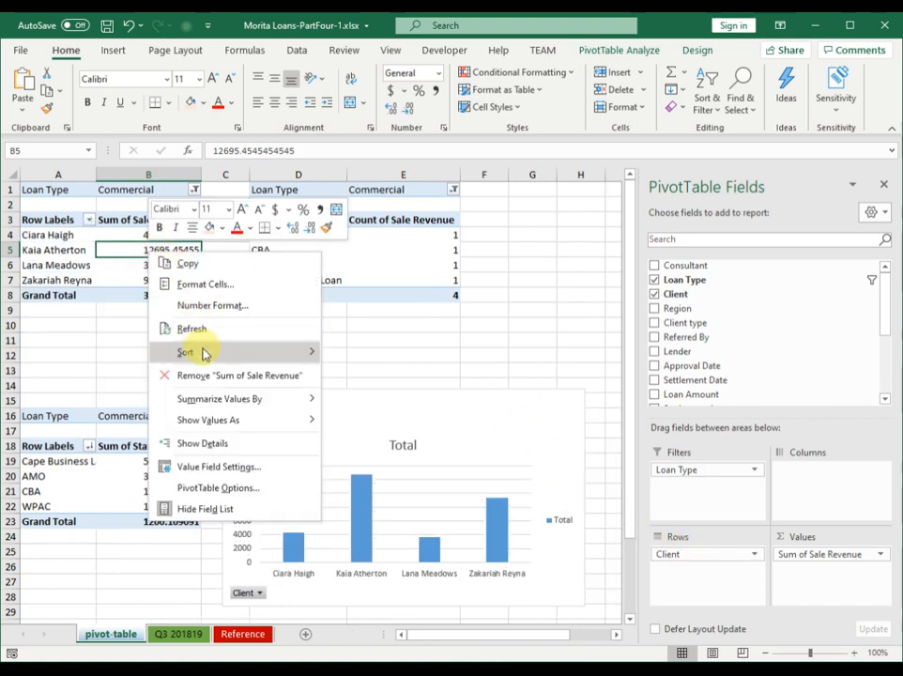
{"action": "mouse_move", "coordinate": [238, 353]}
{"action": "left_click", "coordinate": [408, 376]}
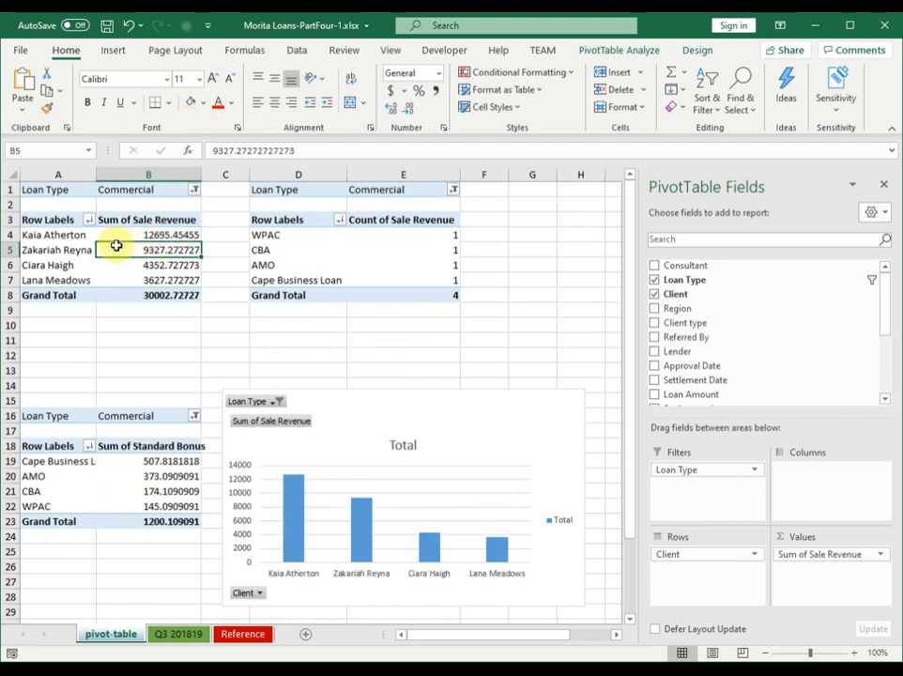
{"action": "left_click", "coordinate": [45, 237]}
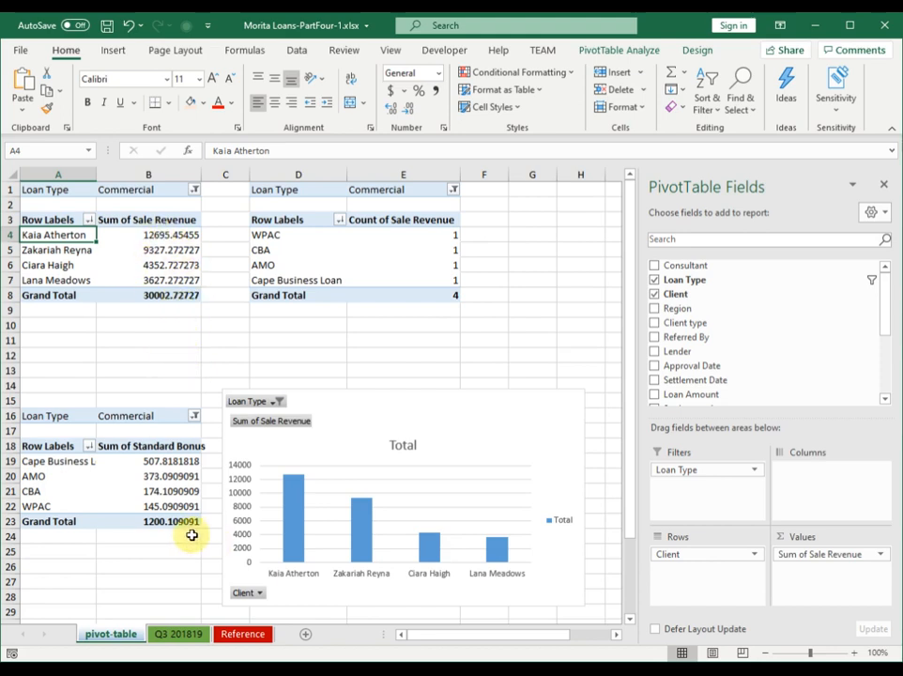
Examine the Settlement Date and Approval Date columns of the source data on the Q3 201819 sheet
{"action": "left_click", "coordinate": [171, 636]}
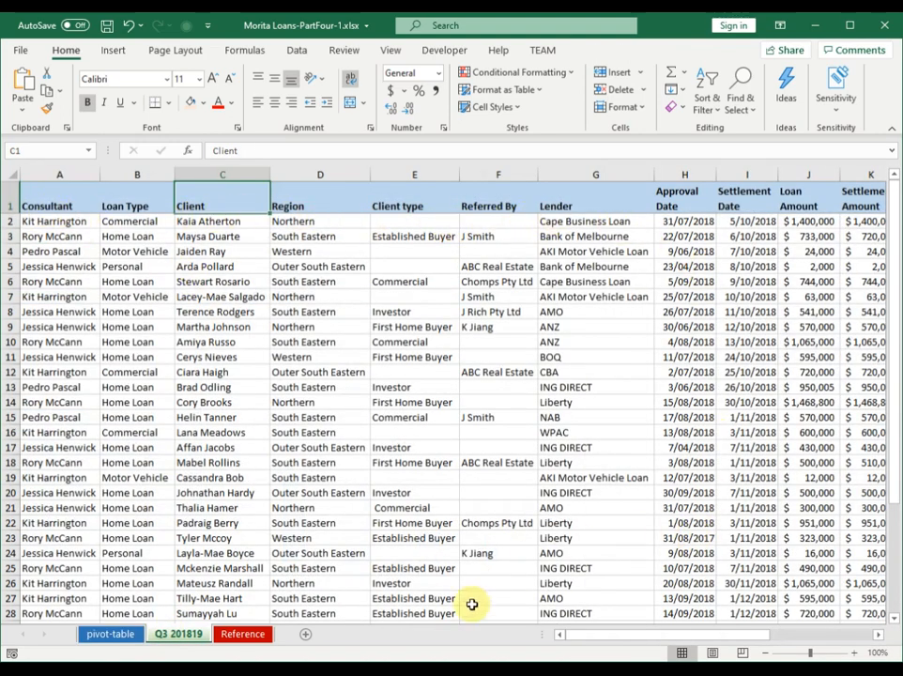
{"action": "left_click_drag", "start_coordinate": [577, 635], "coordinate": [612, 638]}
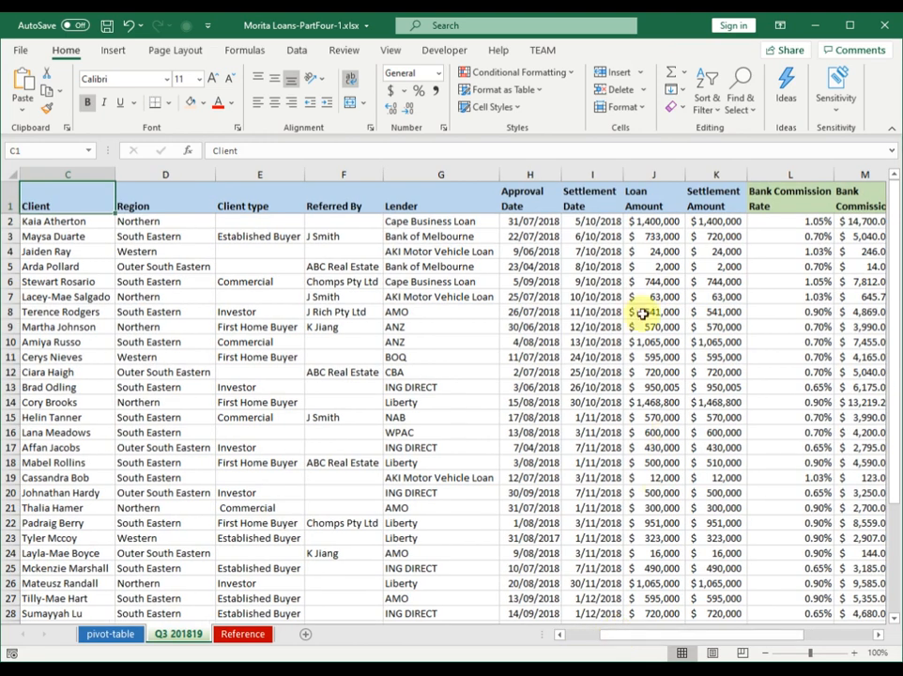
{"action": "left_click_drag", "start_coordinate": [604, 222], "coordinate": [605, 585]}
{"action": "scroll", "coordinate": [623, 460], "scroll_direction": "down", "scroll_amount": 2}
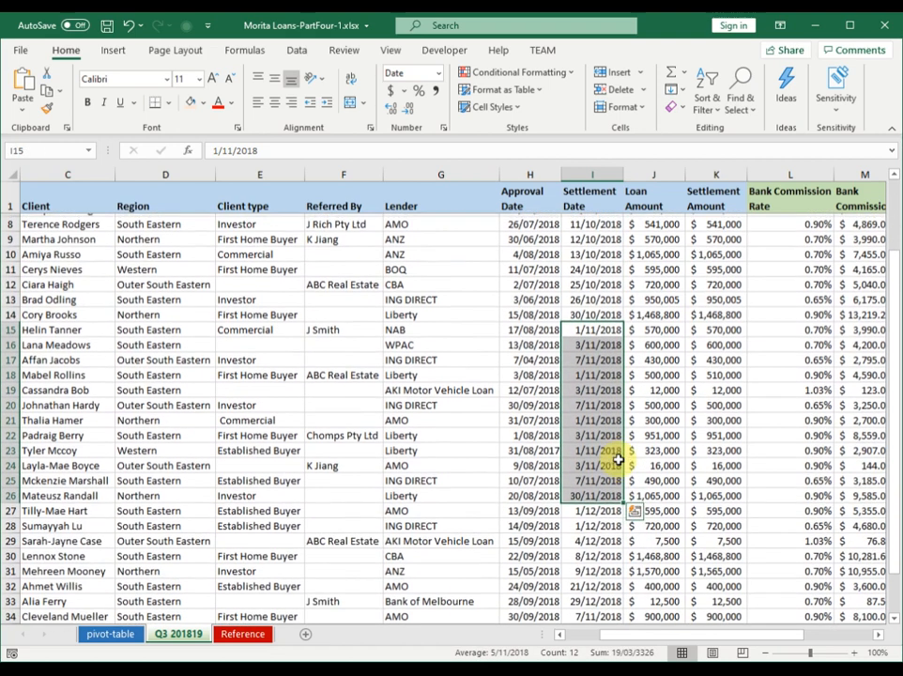
{"action": "scroll", "coordinate": [591, 468], "scroll_direction": "up", "scroll_amount": 2}
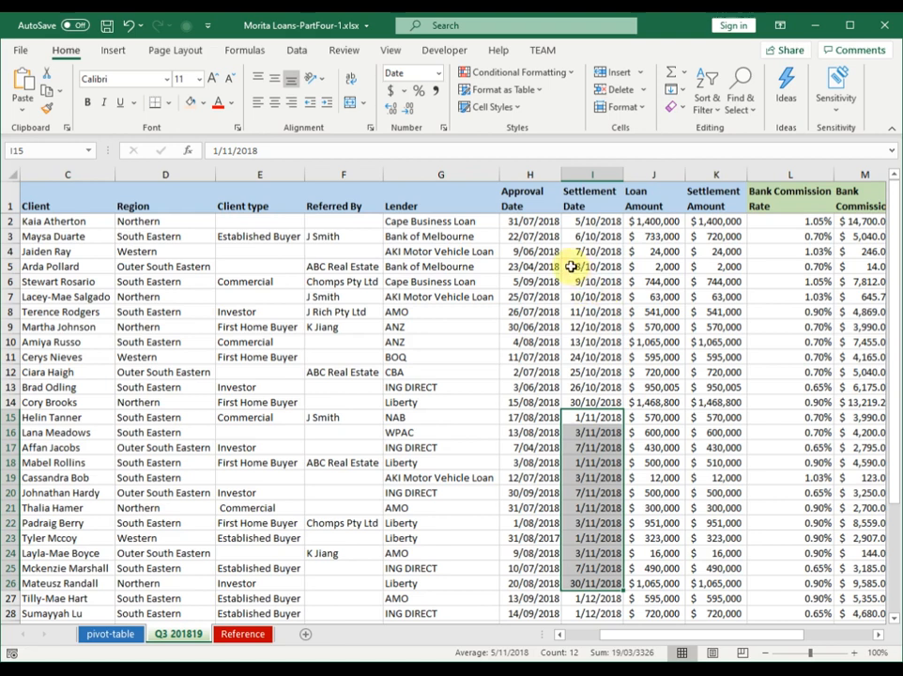
{"action": "left_click", "coordinate": [529, 223]}
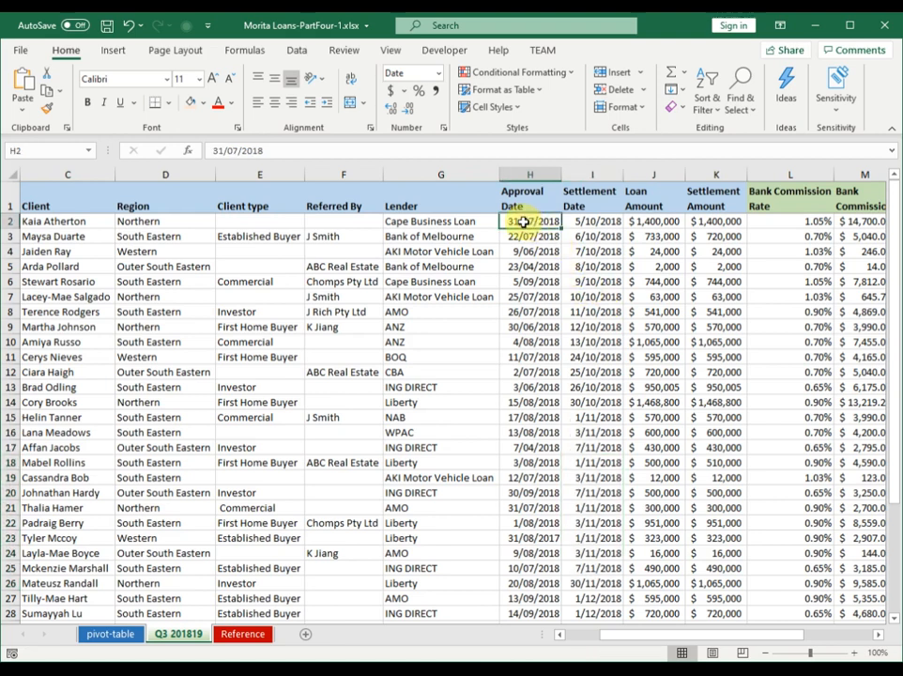
{"action": "left_click", "coordinate": [601, 223]}
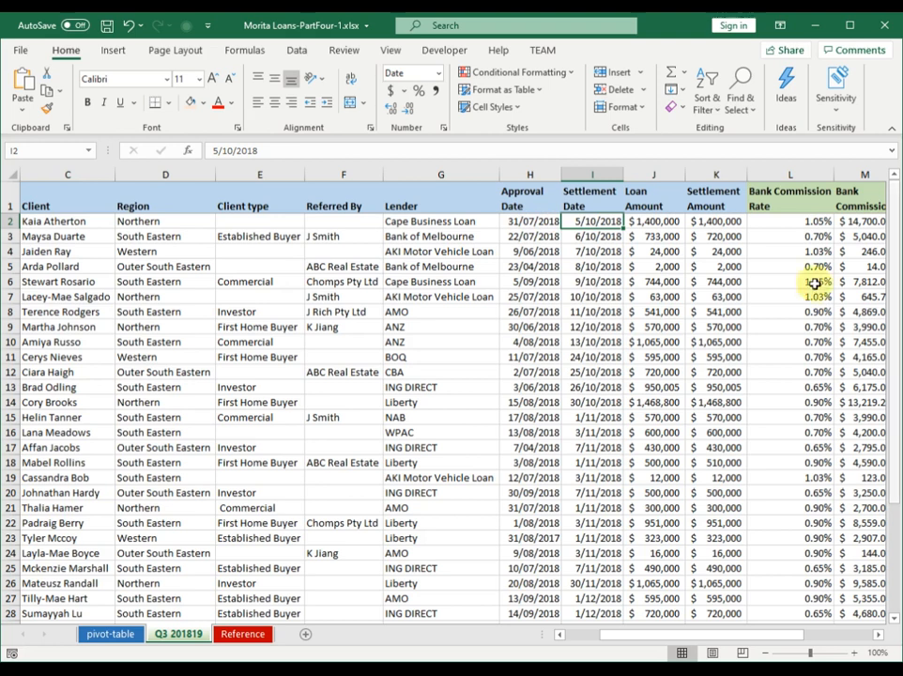
Review the source data's column headings from Approval Date back to Loan Type as possible PivotTable fields
{"action": "left_click", "coordinate": [524, 200]}
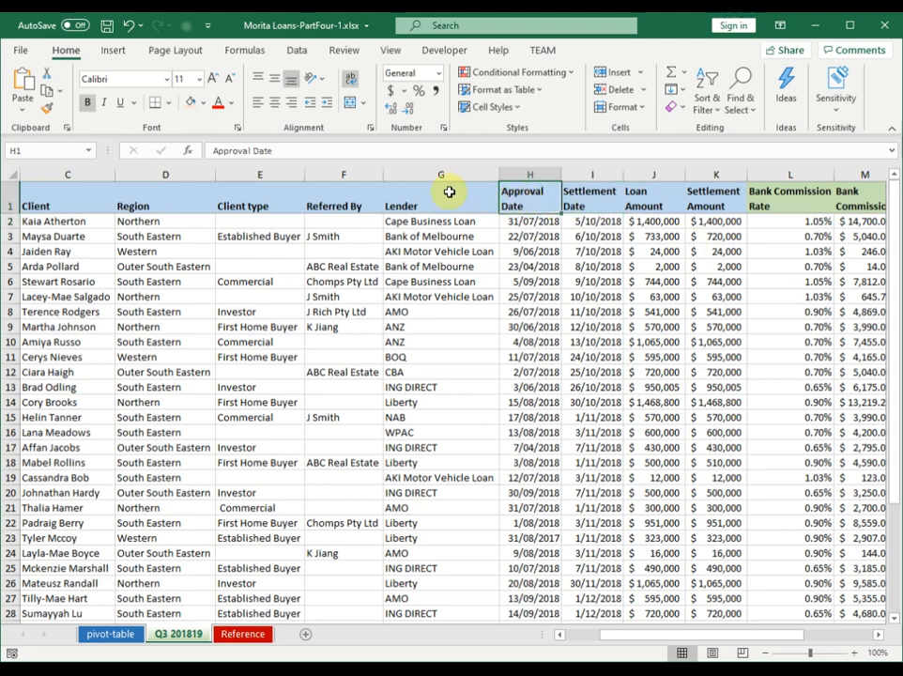
{"action": "left_click", "coordinate": [395, 197]}
{"action": "left_click", "coordinate": [333, 200]}
{"action": "left_click", "coordinate": [270, 201]}
{"action": "left_click", "coordinate": [141, 199]}
{"action": "left_click", "coordinate": [69, 198]}
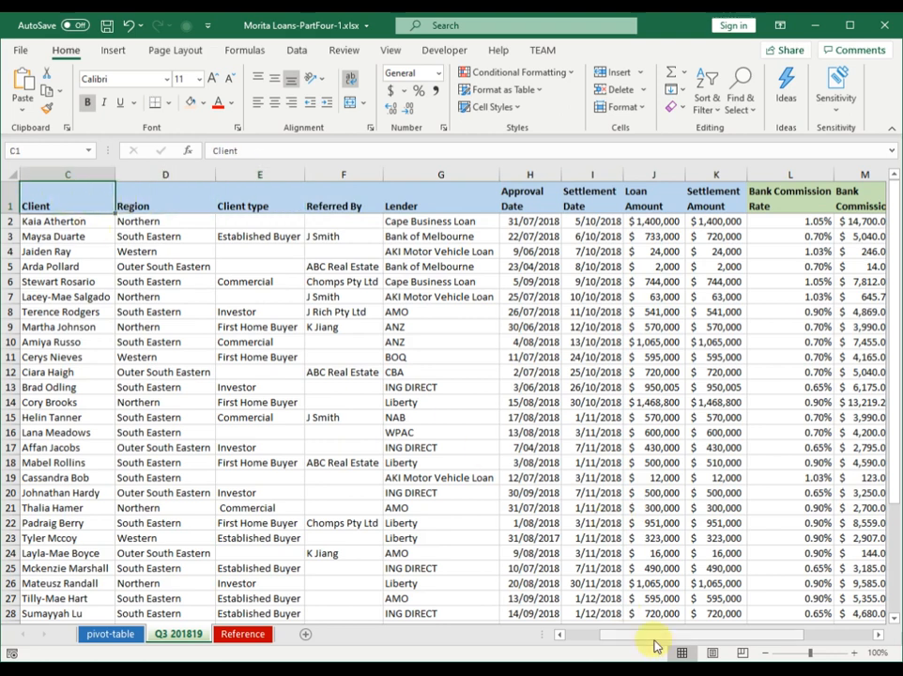
{"action": "left_click_drag", "start_coordinate": [671, 641], "coordinate": [599, 633]}
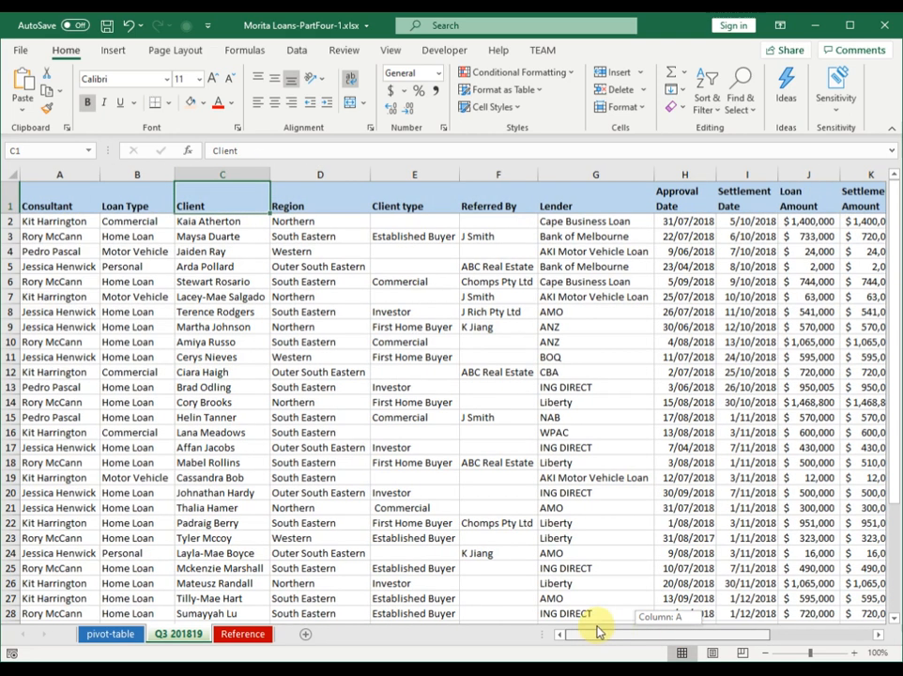
{"action": "left_click", "coordinate": [139, 205]}
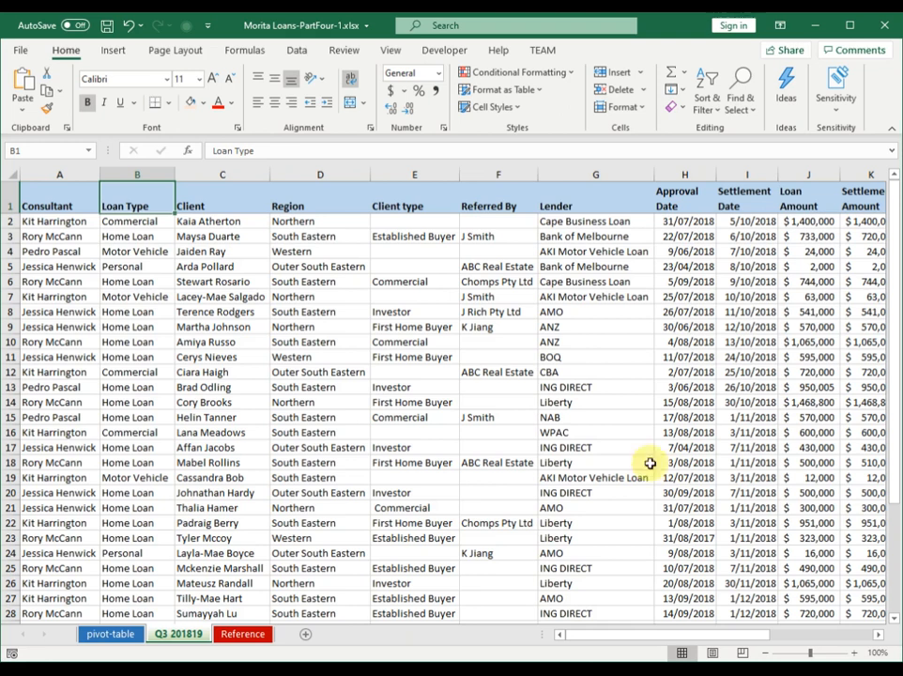
{"action": "left_click", "coordinate": [226, 296]}
{"action": "left_click", "coordinate": [150, 223]}
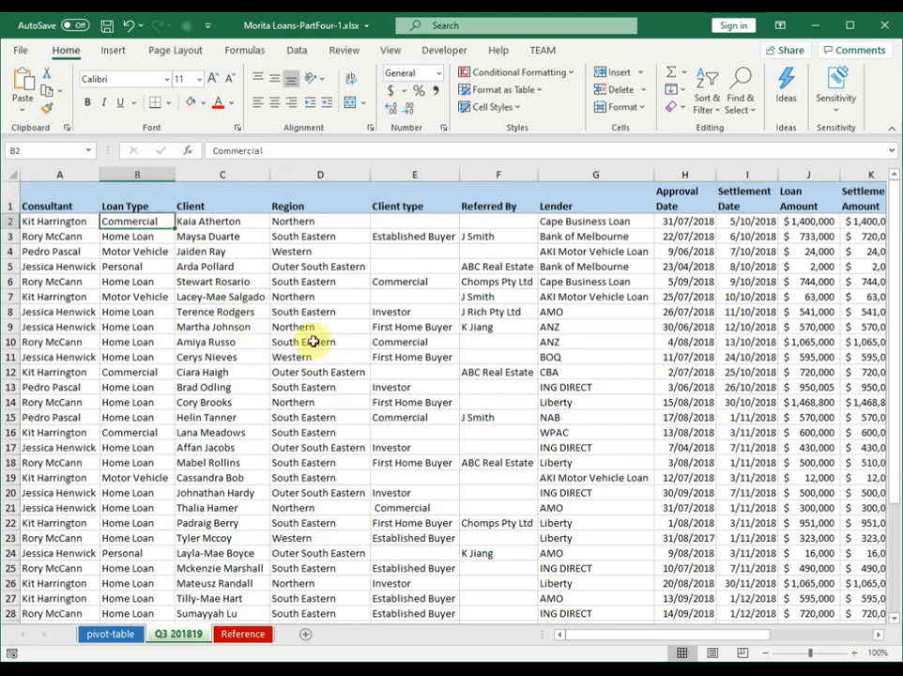
Replace Client with Lender as the first PivotTable's row field and sort it by Sum of Sale Revenue from largest to smallest
{"action": "left_click", "coordinate": [110, 634]}
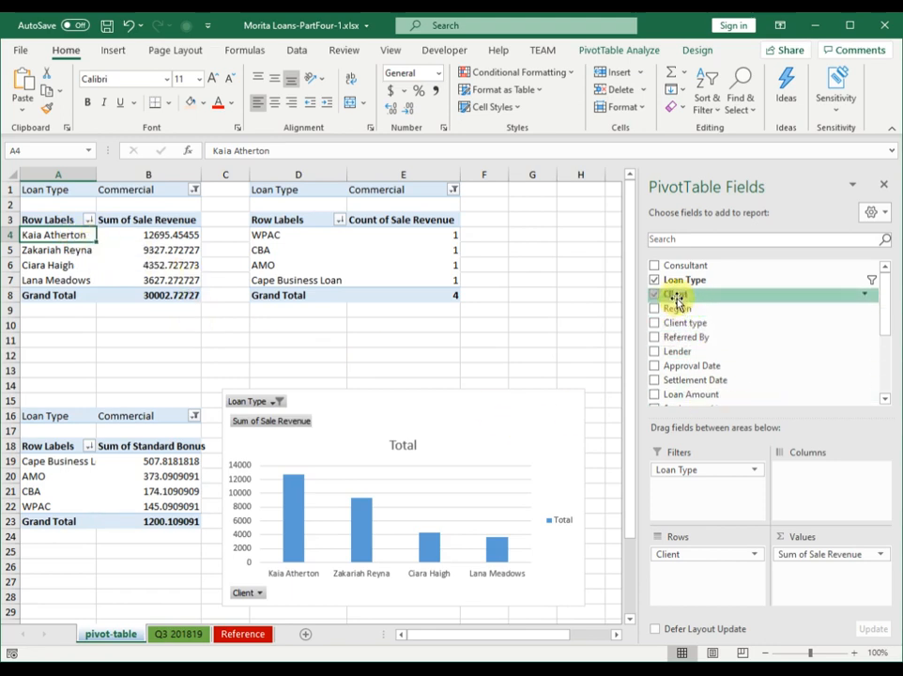
{"action": "left_click_drag", "start_coordinate": [687, 553], "coordinate": [587, 508]}
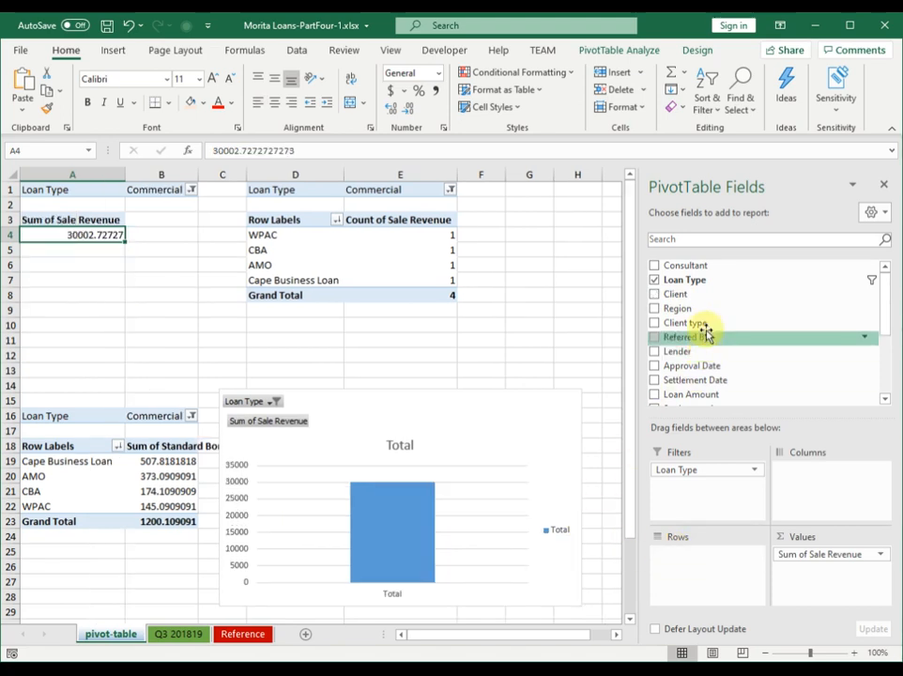
{"action": "left_click_drag", "start_coordinate": [686, 353], "coordinate": [713, 564]}
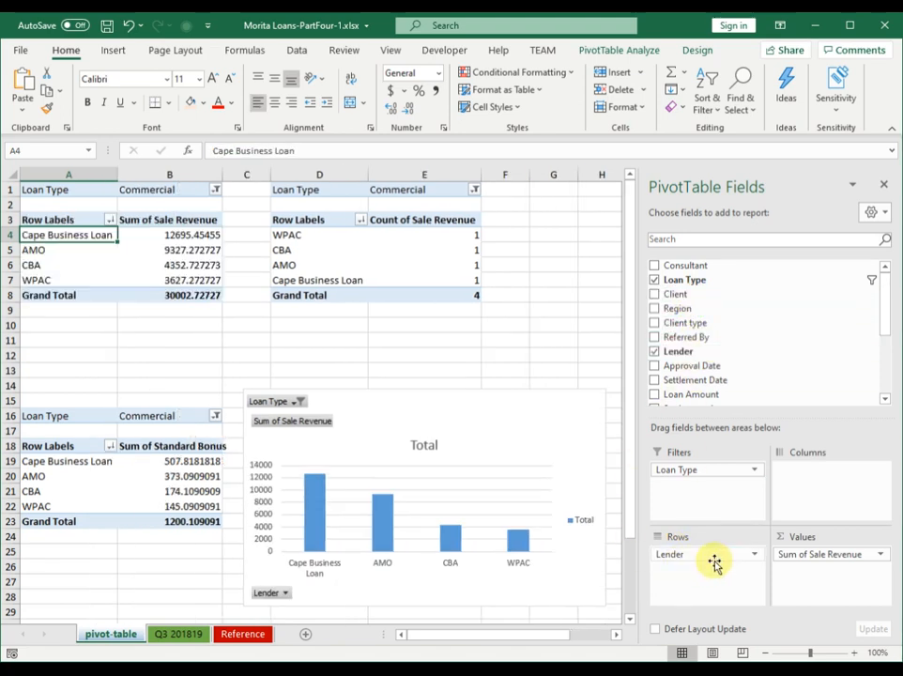
{"action": "left_click", "coordinate": [204, 255]}
{"action": "right_click", "coordinate": [212, 251]}
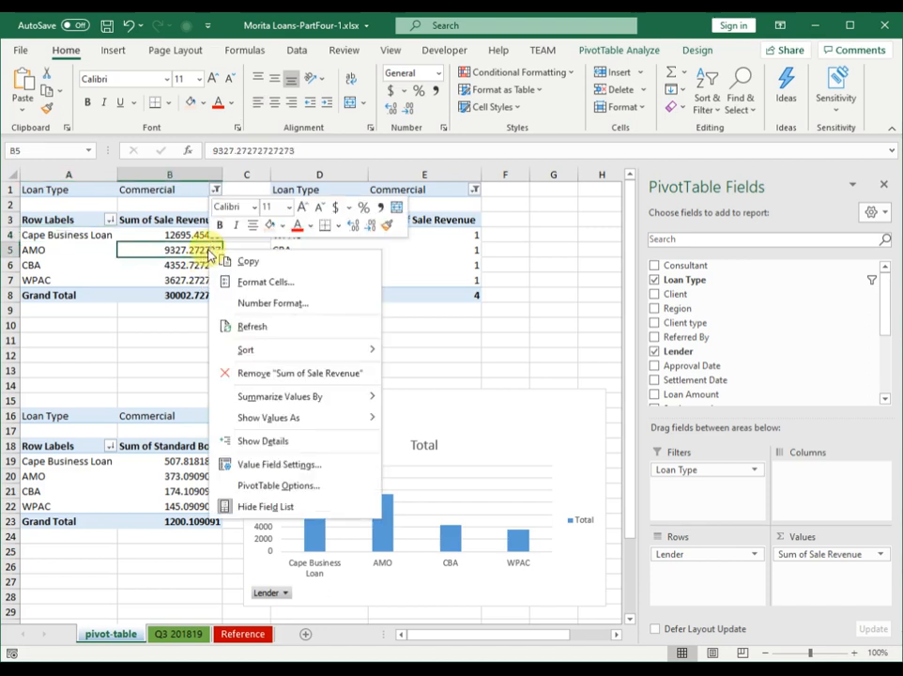
{"action": "mouse_move", "coordinate": [271, 349]}
{"action": "left_click", "coordinate": [452, 372]}
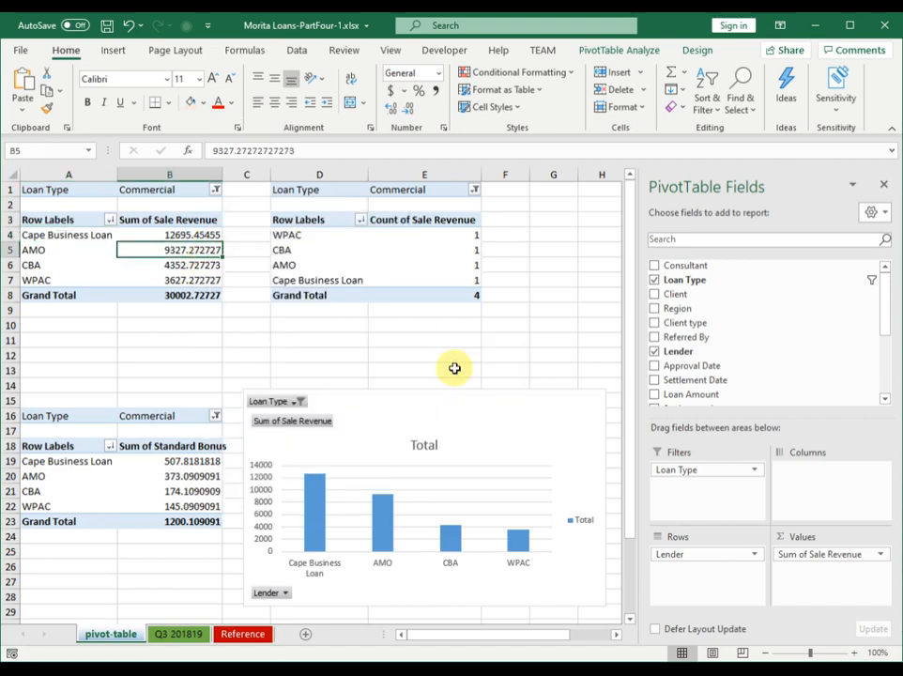
Set the Loan Type filter to Motor Vehicle in both the Sum and the Count of Sale Revenue PivotTables
{"action": "left_click", "coordinate": [216, 191]}
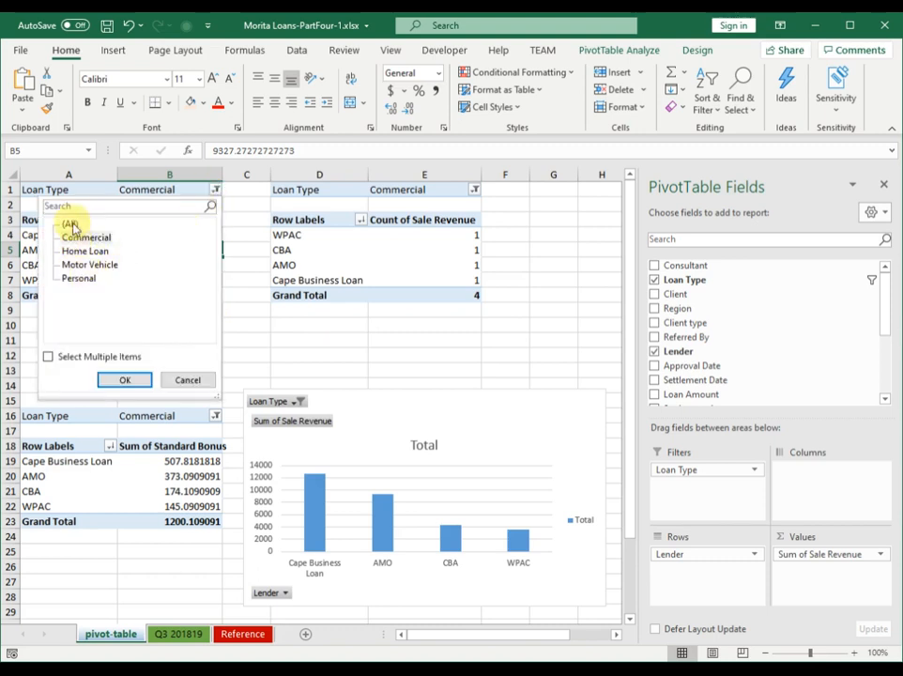
{"action": "left_click", "coordinate": [72, 225]}
{"action": "left_click", "coordinate": [85, 266]}
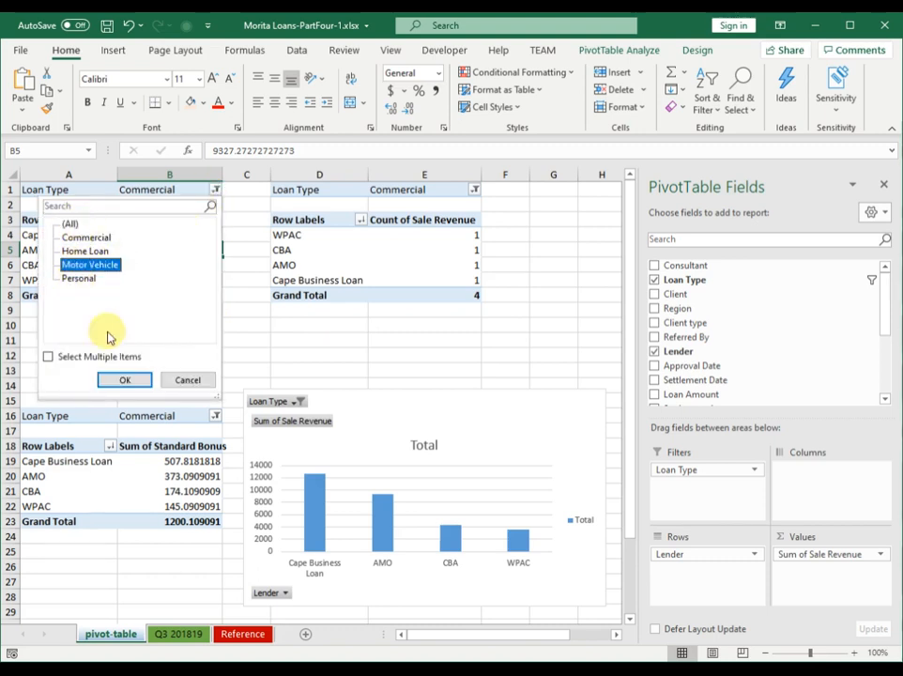
{"action": "left_click", "coordinate": [125, 379]}
{"action": "left_click", "coordinate": [493, 191]}
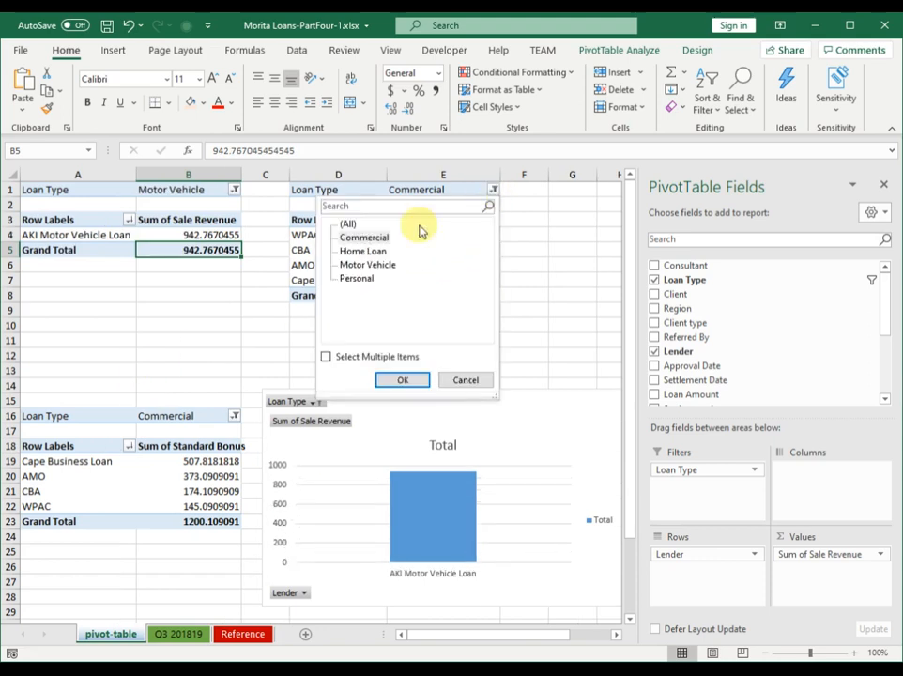
{"action": "left_click", "coordinate": [362, 265]}
{"action": "left_click", "coordinate": [402, 379]}
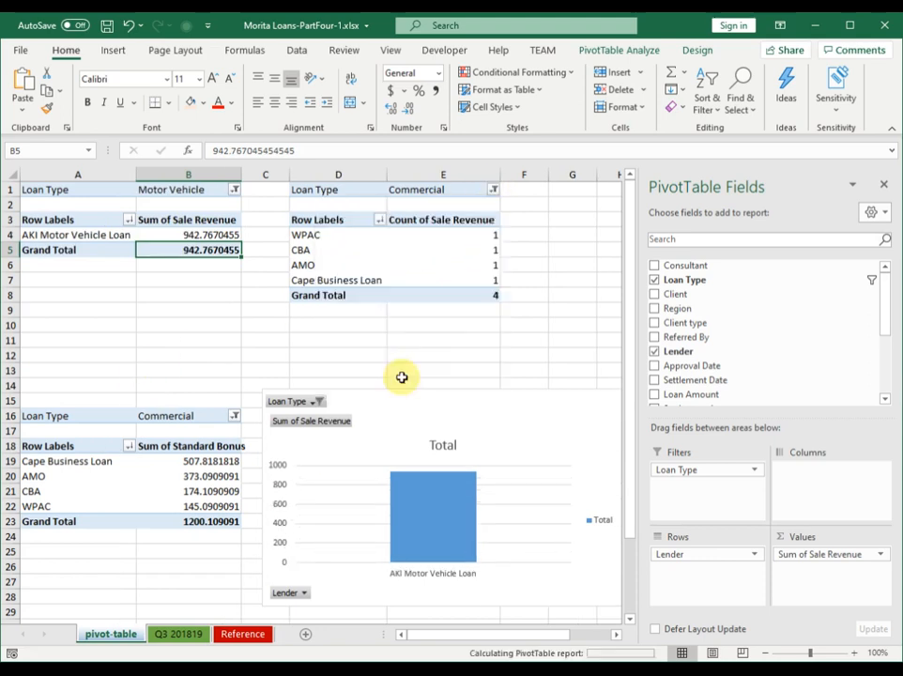
Set the Loan Type filter of the Sum of Standard Bonus PivotTable to Motor Vehicle
{"action": "left_click", "coordinate": [233, 419]}
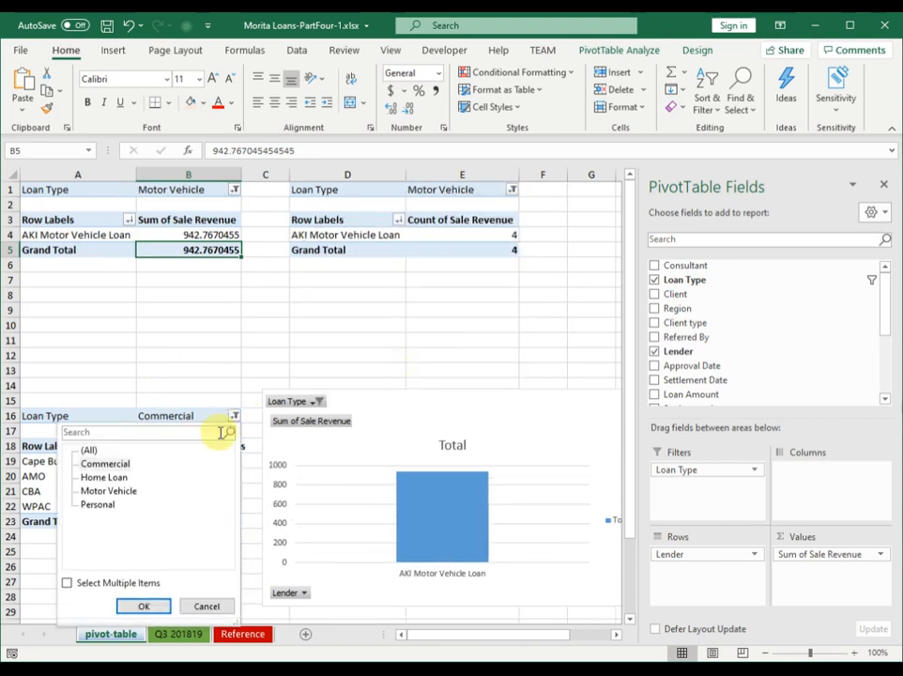
{"action": "left_click", "coordinate": [108, 491]}
{"action": "left_click", "coordinate": [141, 605]}
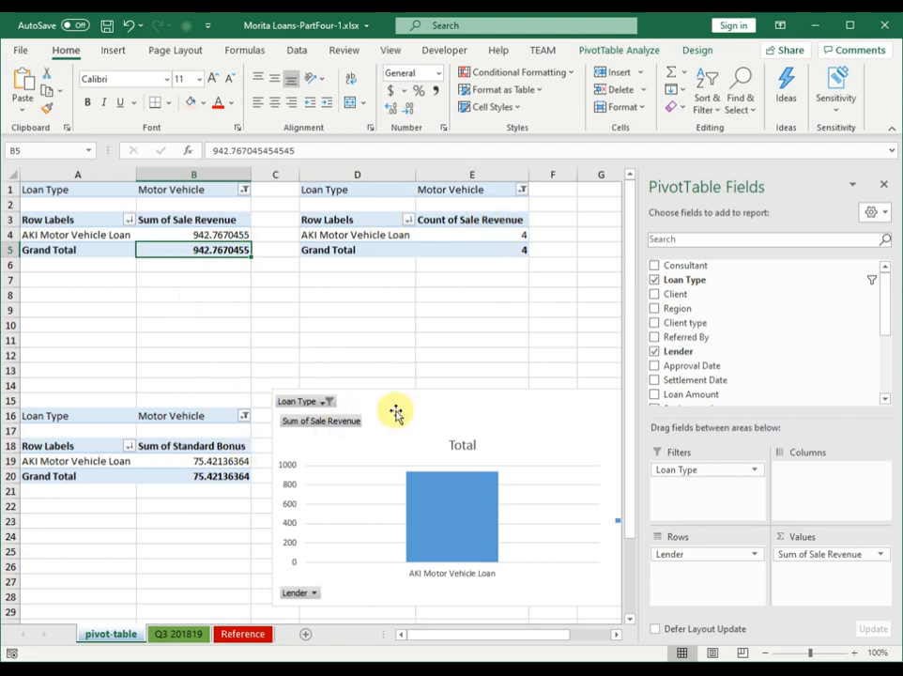
{"action": "left_click", "coordinate": [465, 235]}
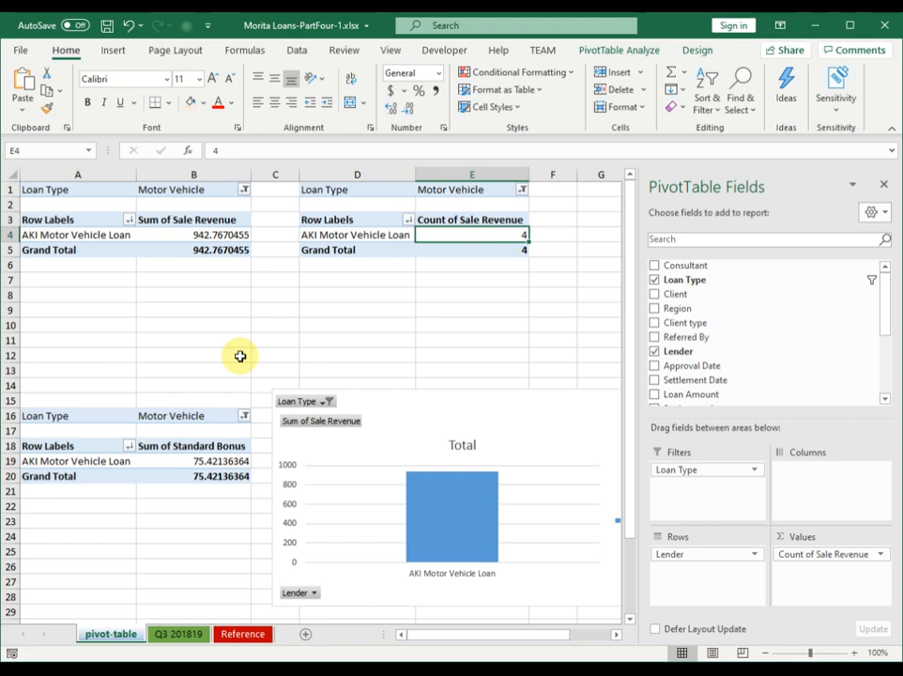
{"action": "left_click", "coordinate": [103, 282]}
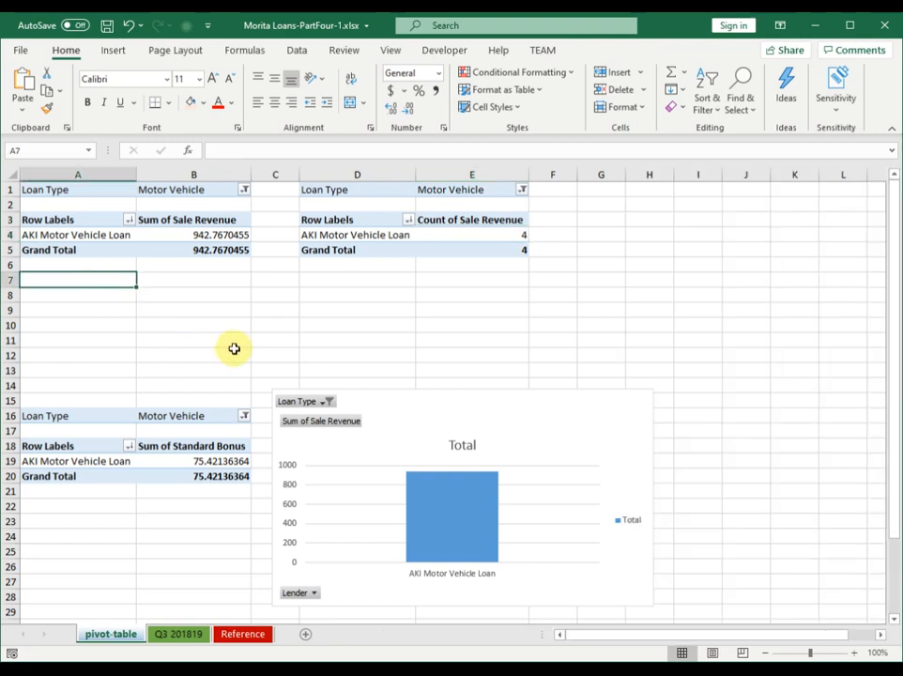